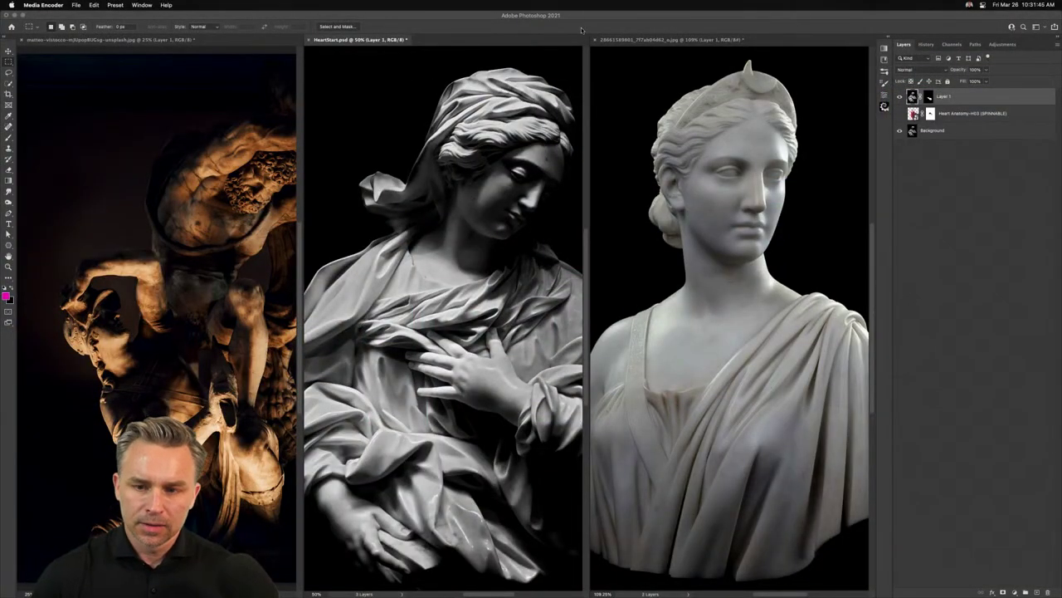
Look through the three open statue images one after another, ending on HeartStart.psd
left_click(581, 30)
key("v")
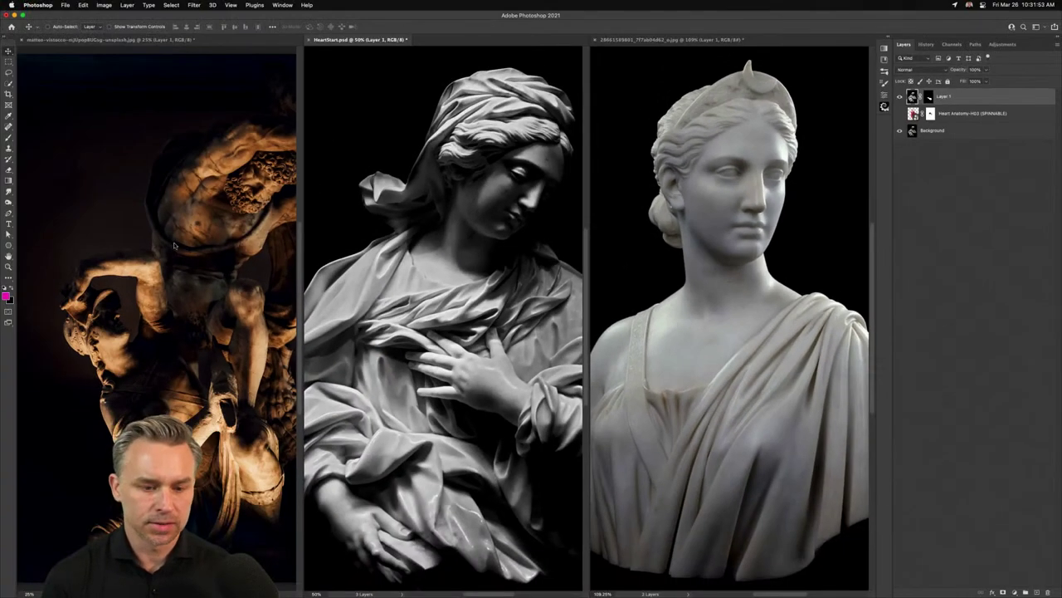
left_click(176, 246)
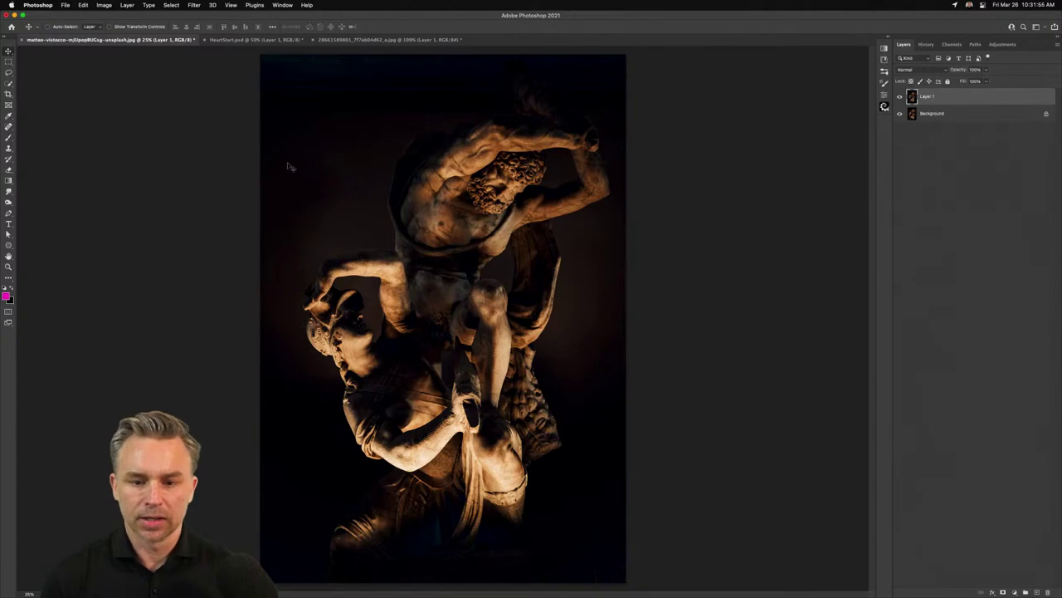
key("super+plus")
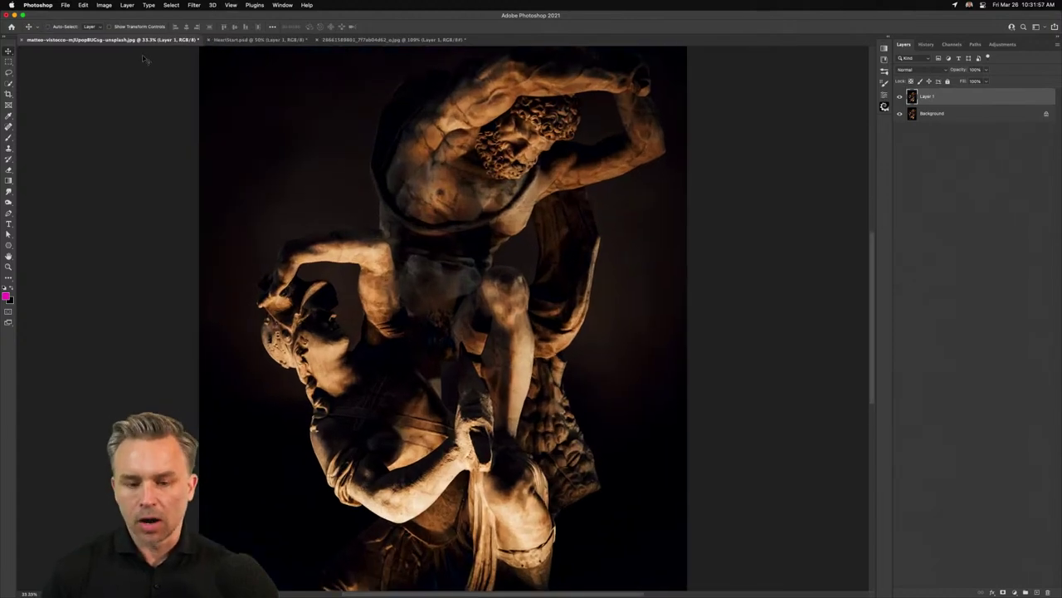
left_click(220, 42)
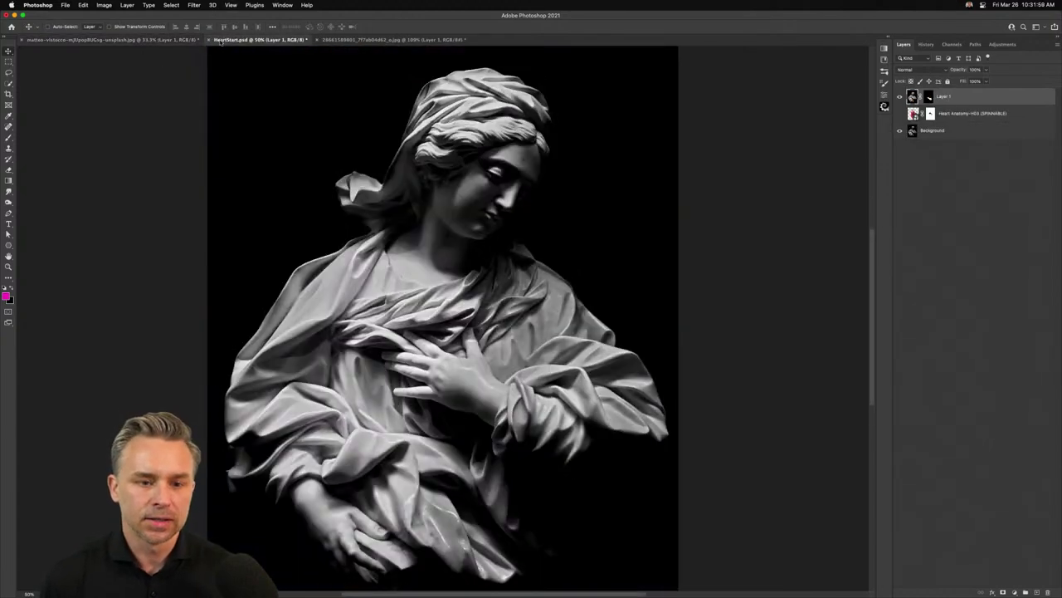
left_click(376, 40)
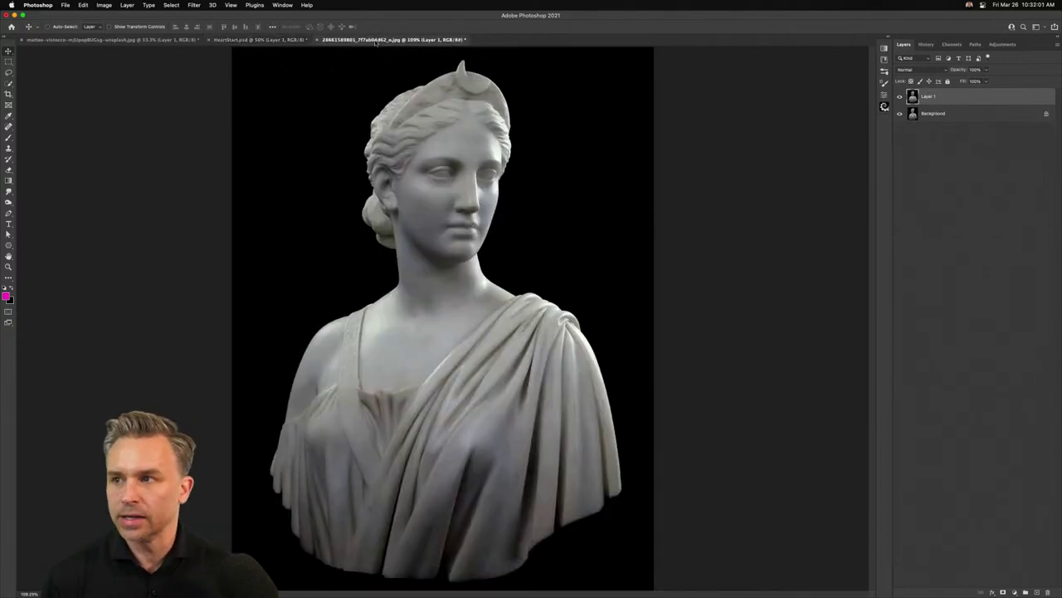
left_click(97, 39)
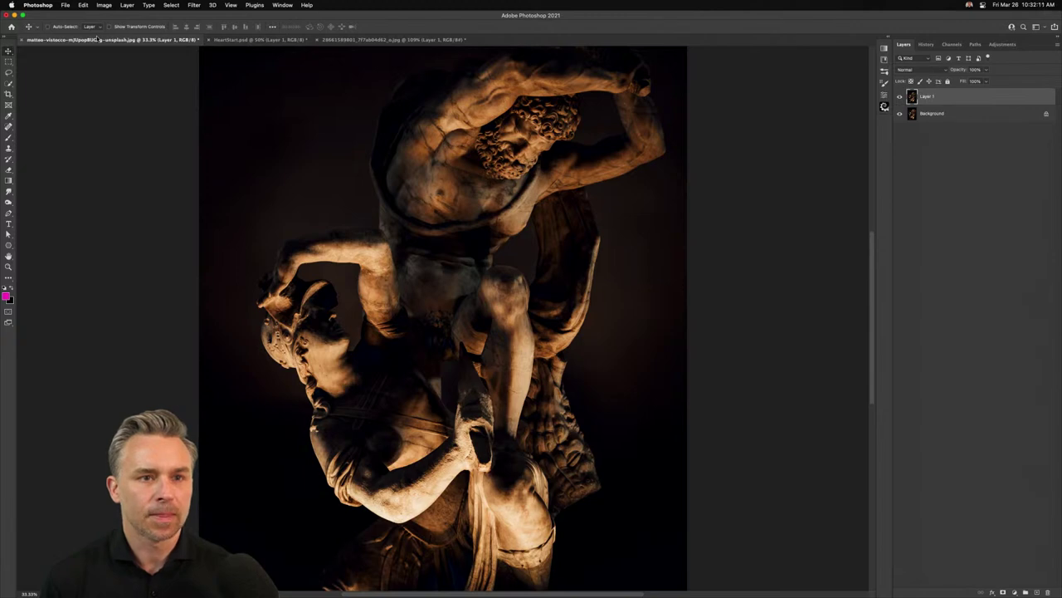
left_click(242, 40)
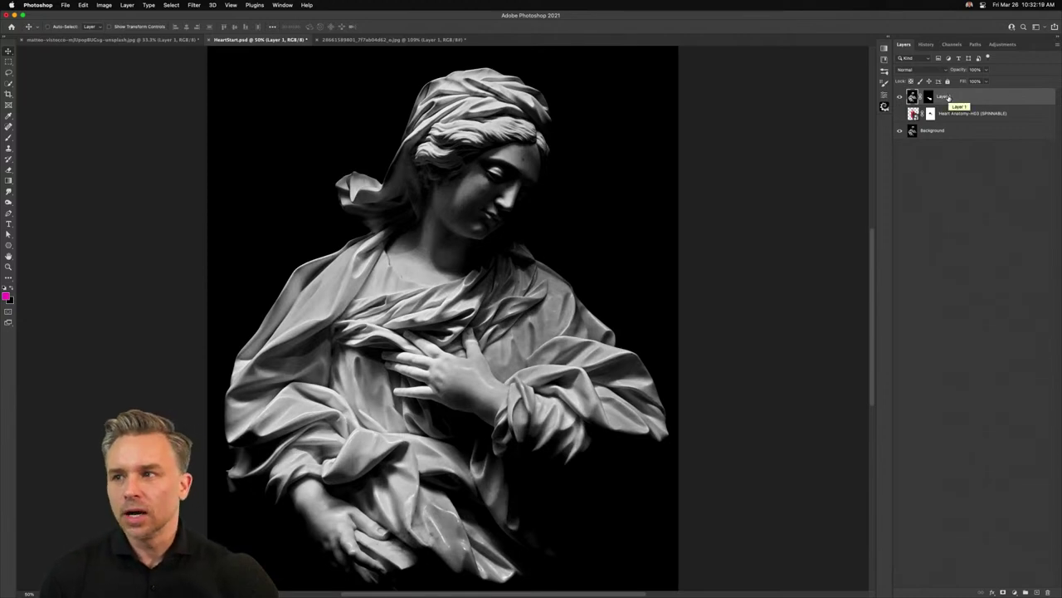
Toggle Layer 1's visibility repeatedly to examine what it adds over the Background layer
left_click(900, 97)
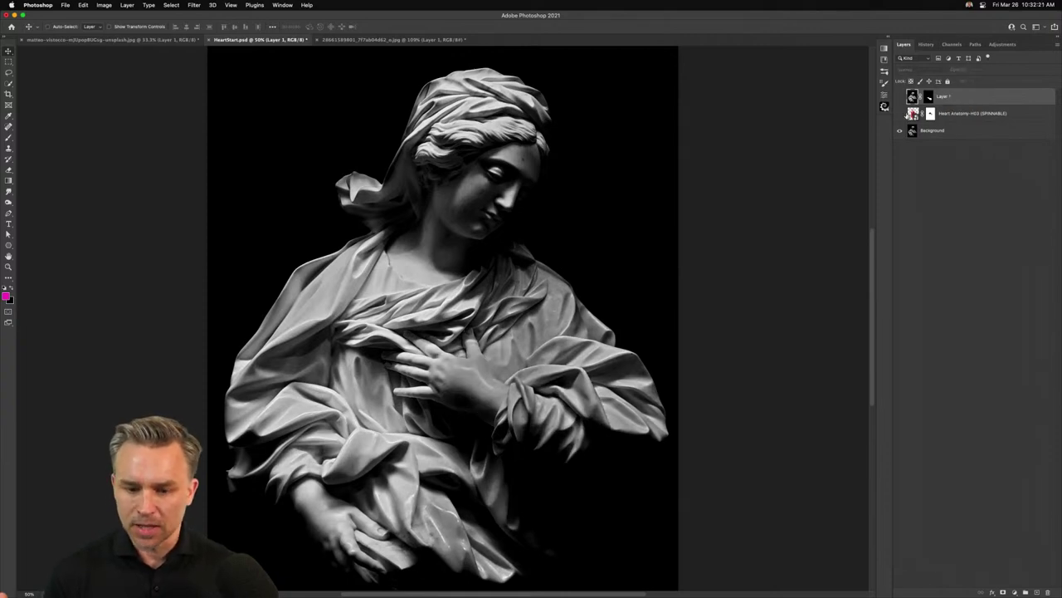
left_click(931, 131)
left_click(899, 97)
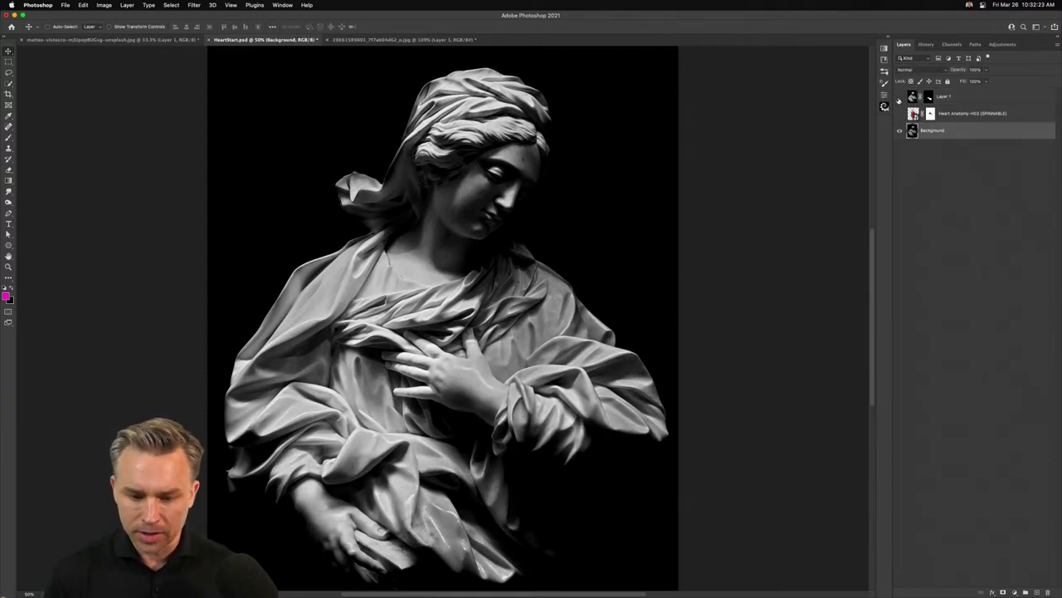
left_click(899, 97)
left_click(899, 98)
left_click(899, 97)
left_click(900, 98)
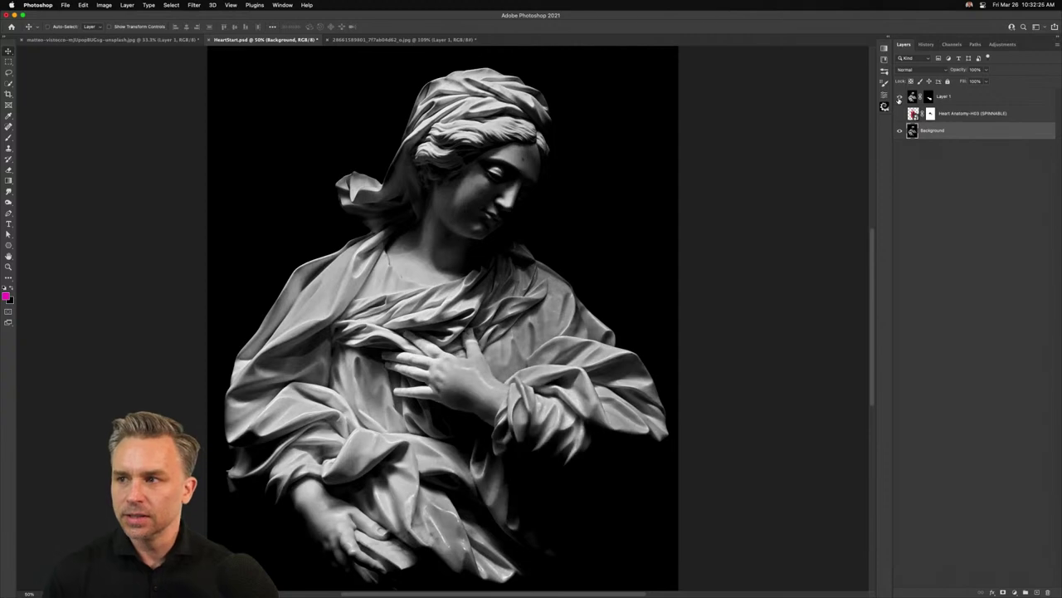
Toggle Background's visibility to examine Layer 1 alone, and then select Background with Layer 1 hidden
left_click(961, 99)
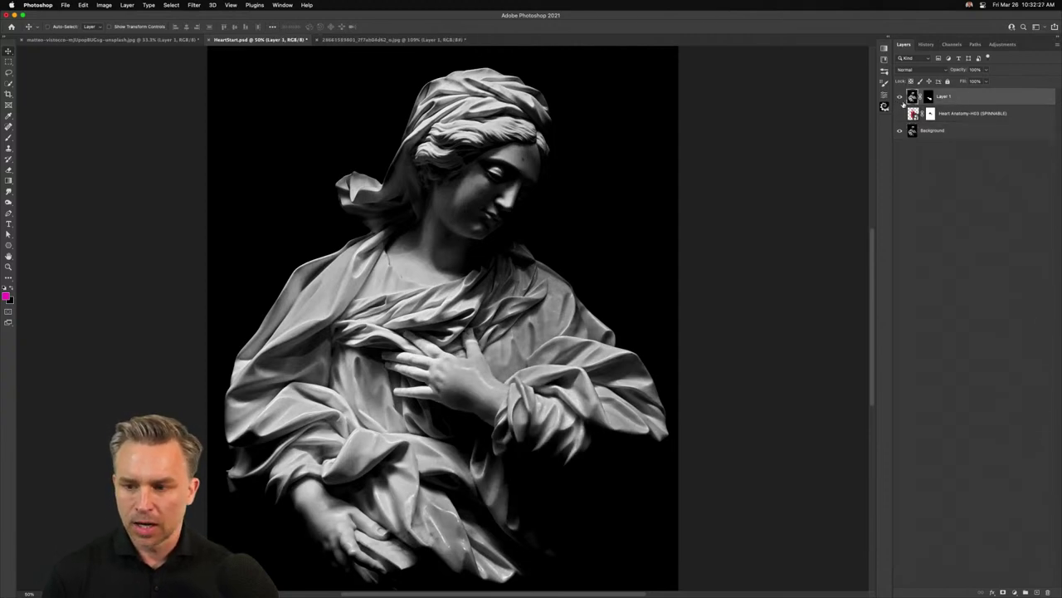
left_click(899, 131)
left_click(898, 131)
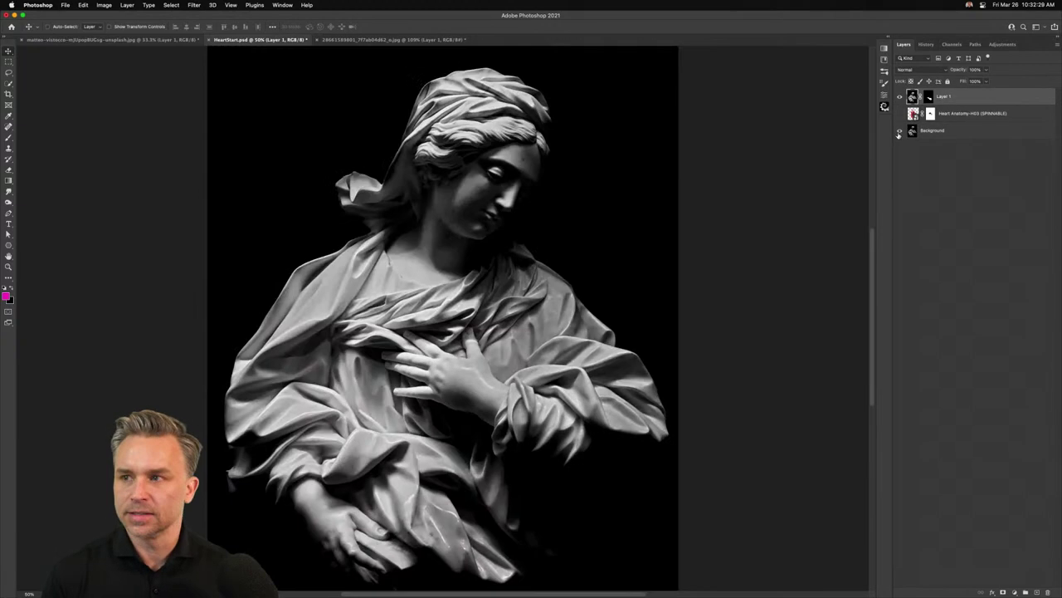
left_click(953, 130)
left_click(901, 97)
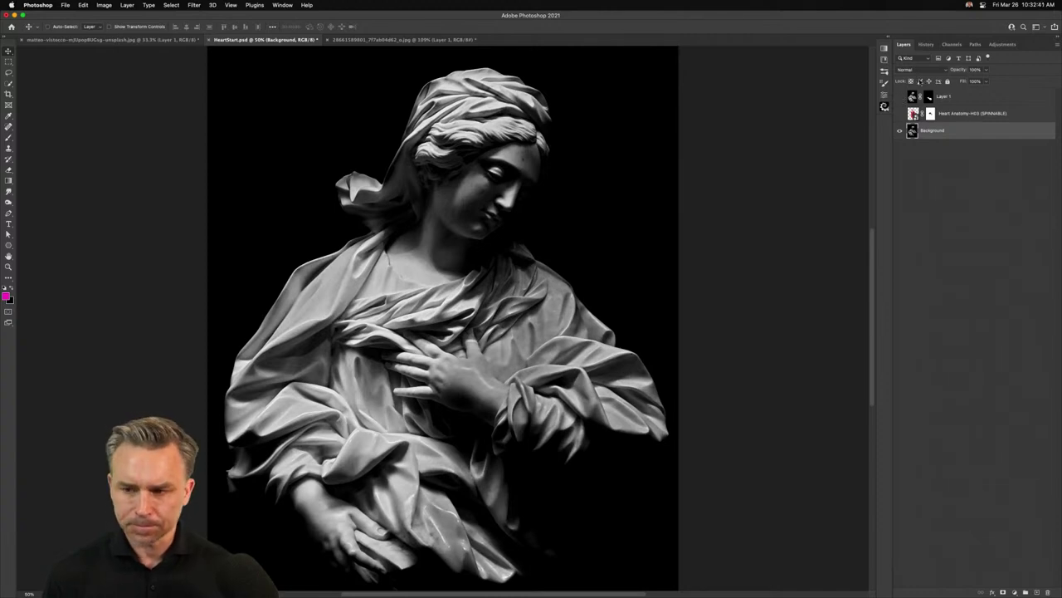
Move the application window aside, preview the original michele-caliani statue photo from the desktop, and restore the full-size window
left_click_drag(1057, 14, 932, 15)
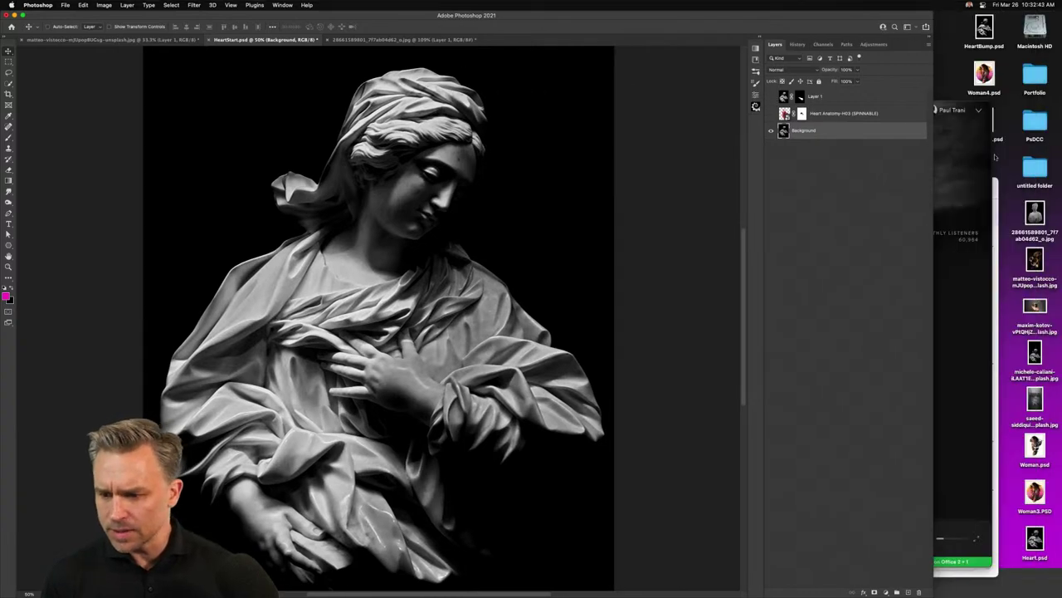
left_click(1034, 352)
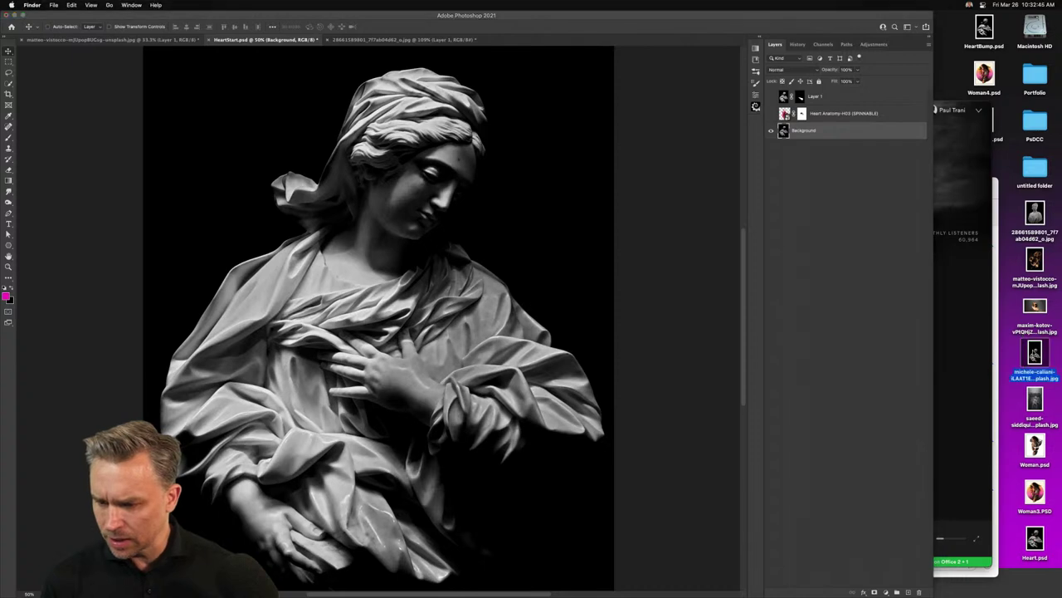
key("space")
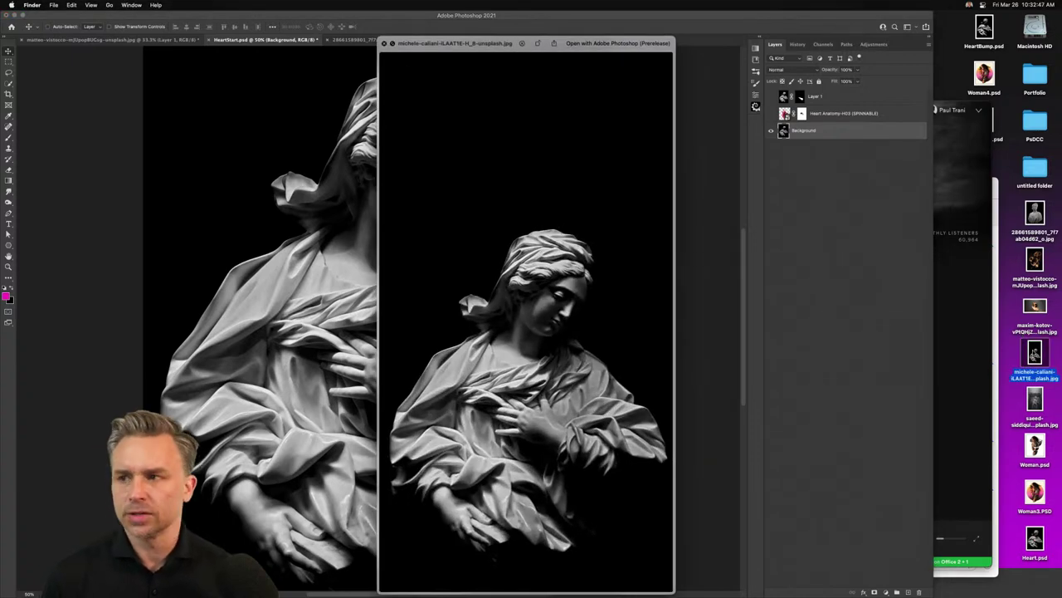
key("space")
left_click(851, 78)
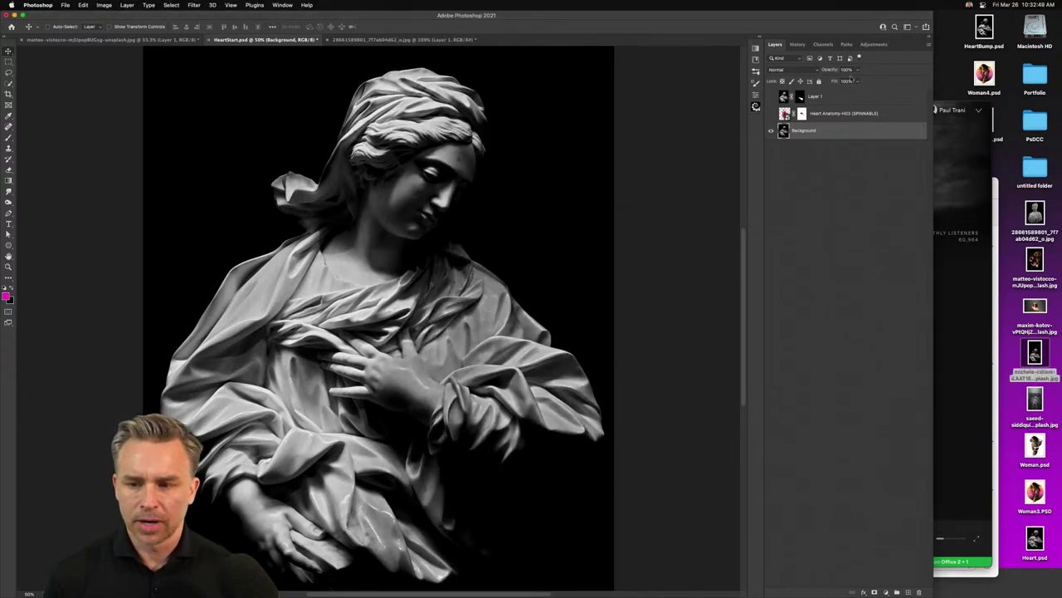
double_click(929, 14)
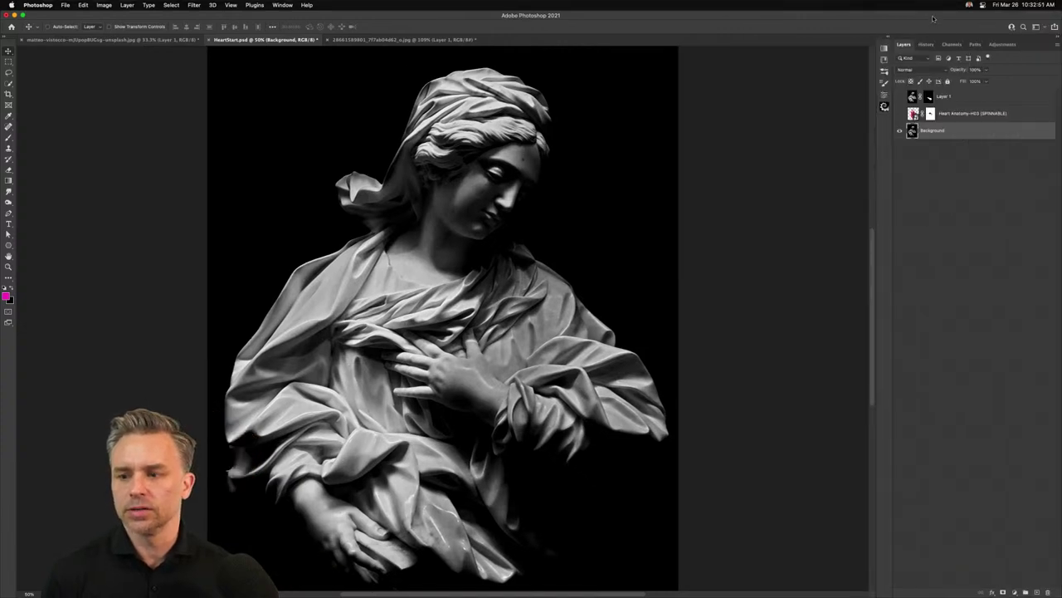
Set up a larger soft brush for the chest area and change the foreground colour to bright red
key("super+equal")
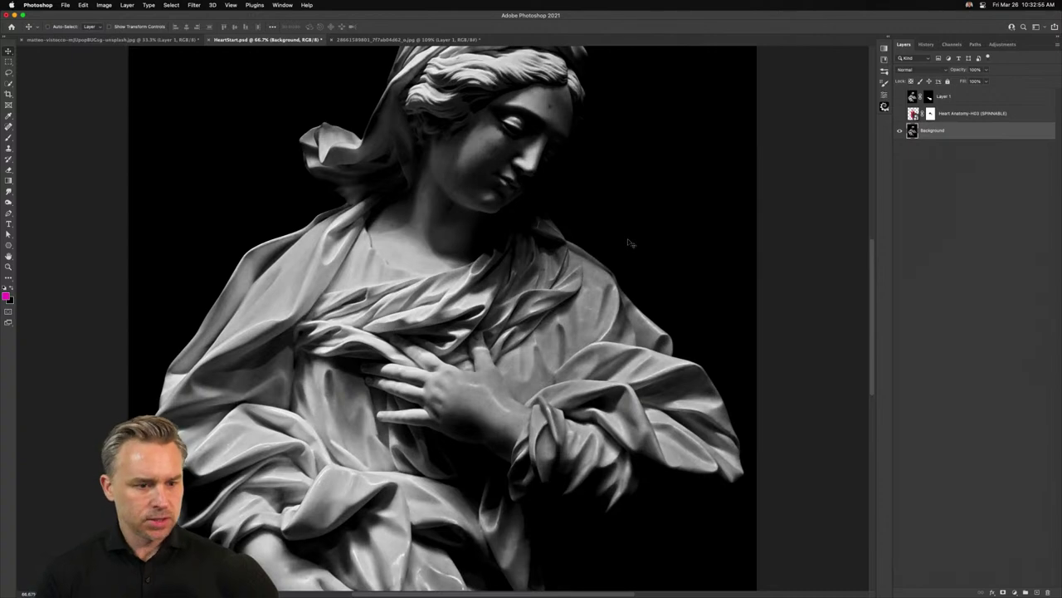
key("b")
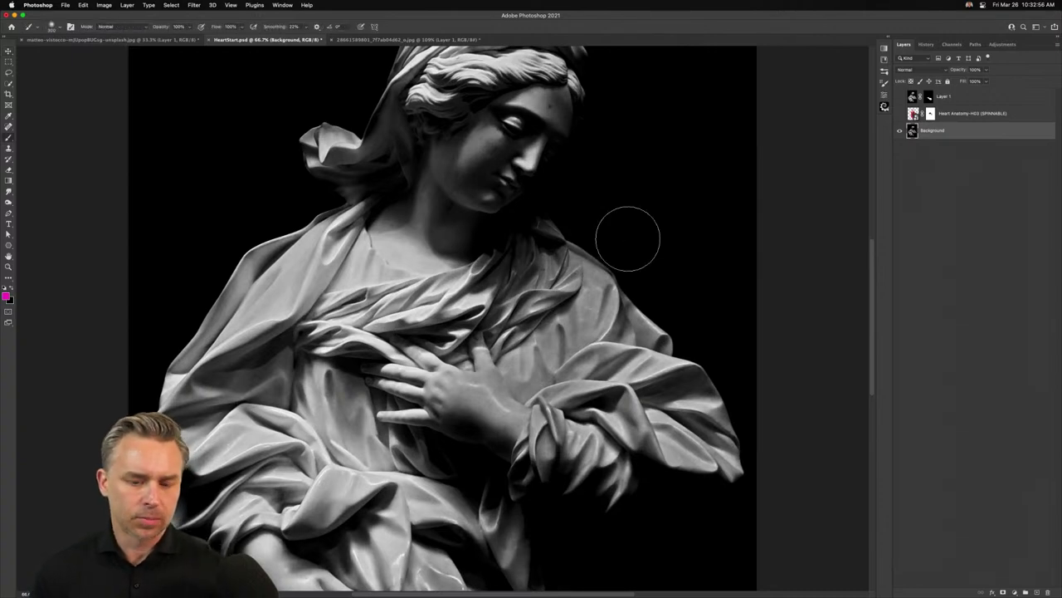
right_click(368, 242)
double_click(856, 282)
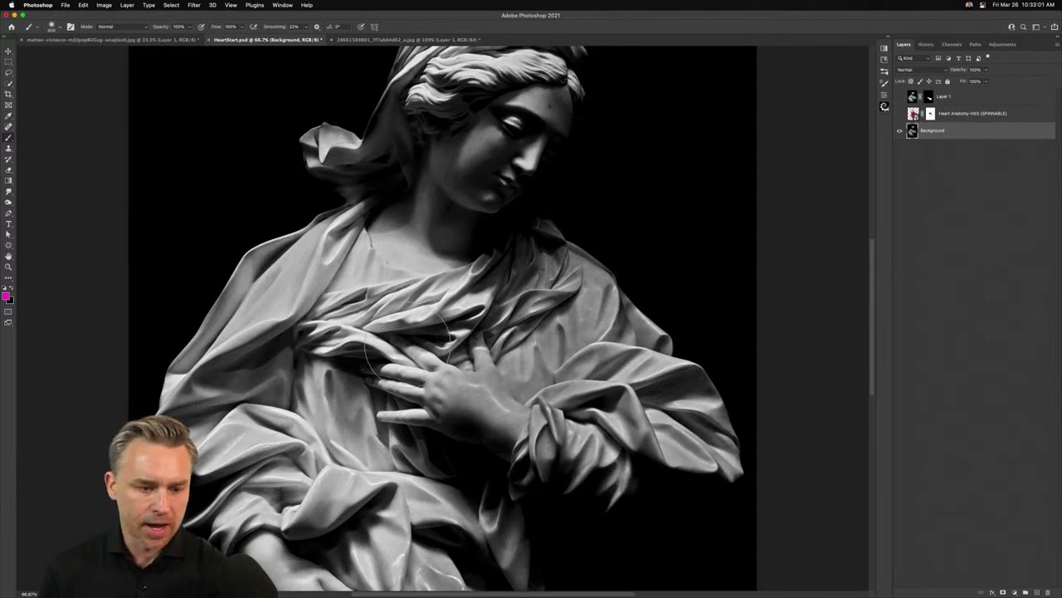
left_click(7, 296)
left_click(551, 164)
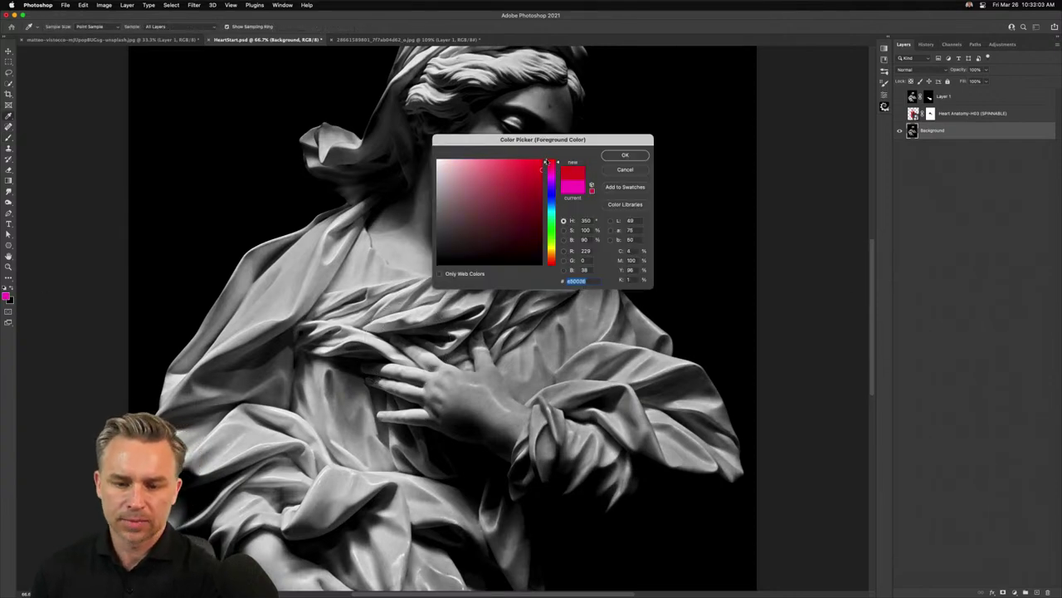
left_click(624, 156)
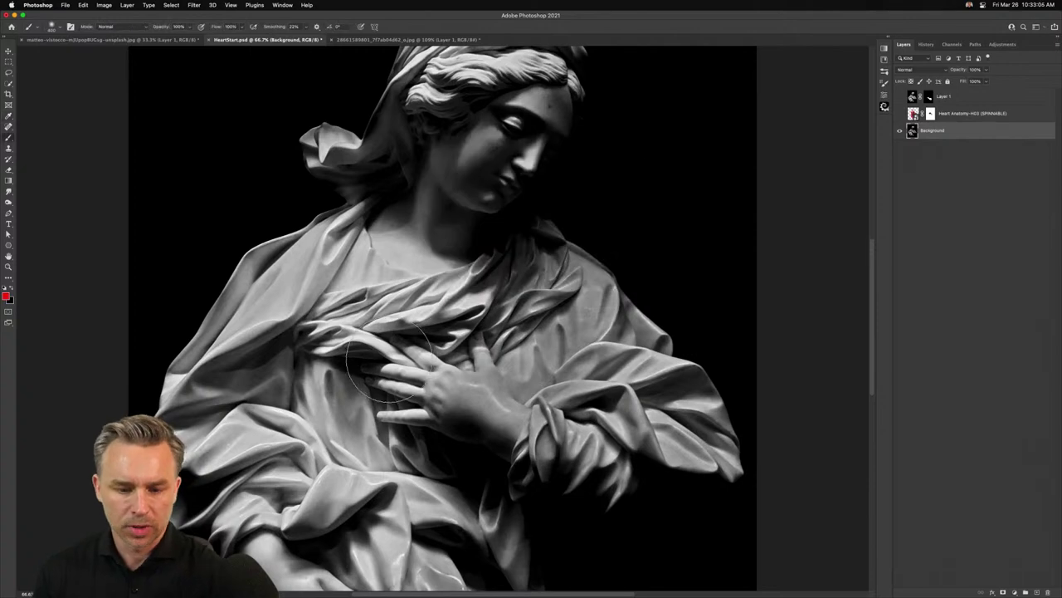
Try painting red over the chest and hand directly on the Background layer, and undo the strokes
mouse_move(427, 375)
left_mouse_down()
mouse_move(441, 308)
mouse_move(446, 384)
mouse_move(371, 363)
mouse_move(398, 317)
mouse_move(395, 367)
mouse_move(381, 348)
mouse_move(484, 333)
mouse_move(438, 413)
mouse_move(393, 325)
left_mouse_up()
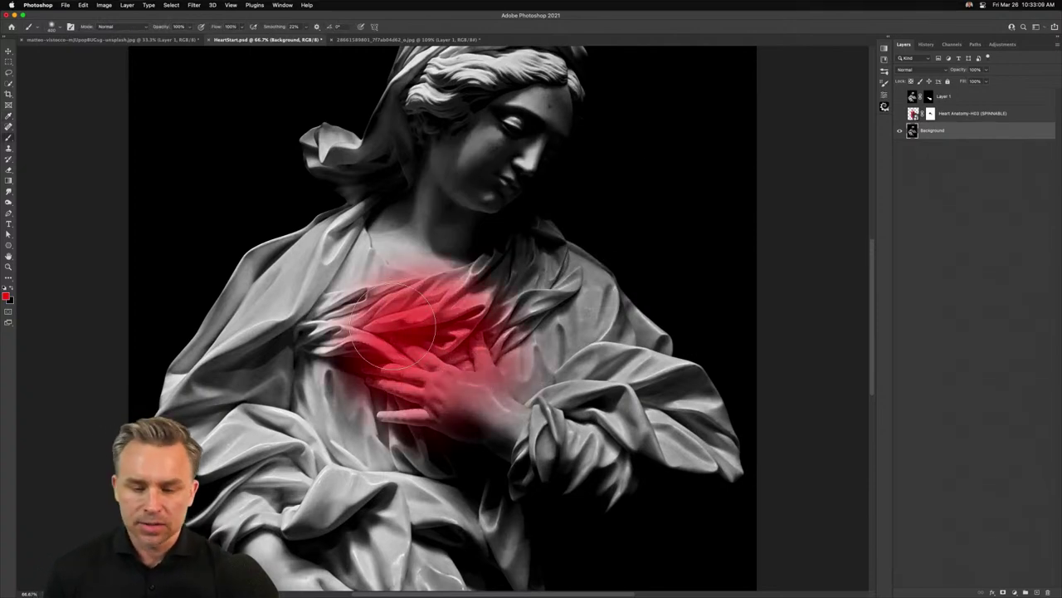
left_click_drag(384, 386, 419, 312)
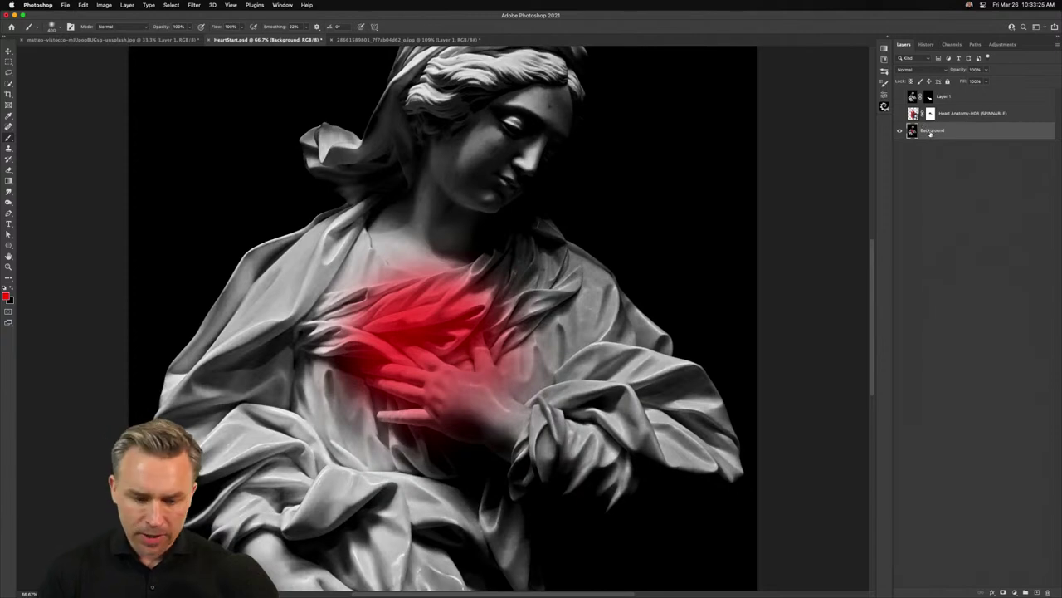
key("super+z")
key("super+z")
key("super+z")
key("super+z")
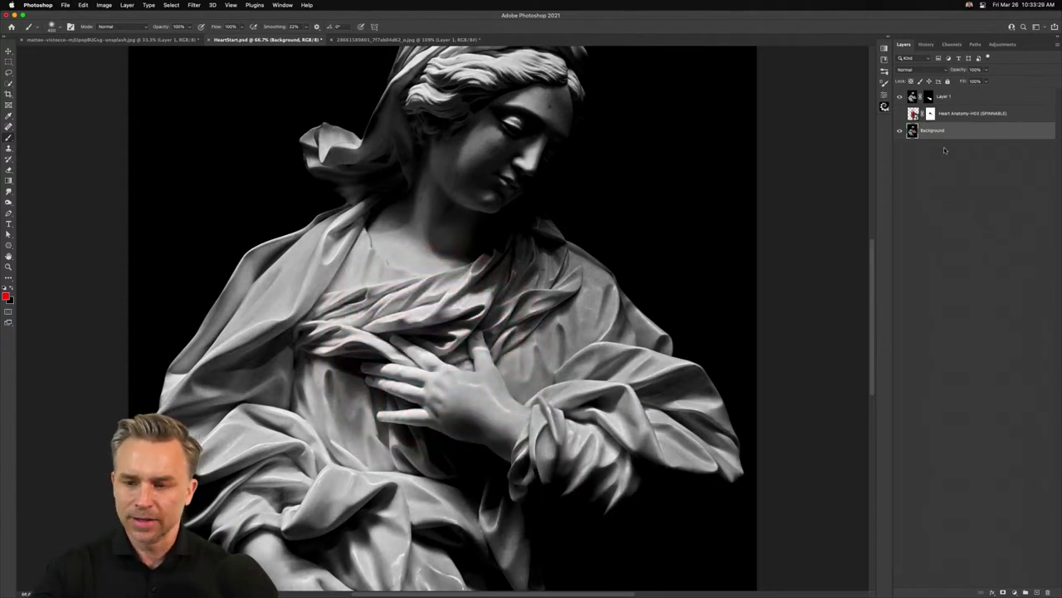
Add a layer named "glow" directly above Background and paint a soft red glow on it across the chest behind the hand
left_click(1036, 592)
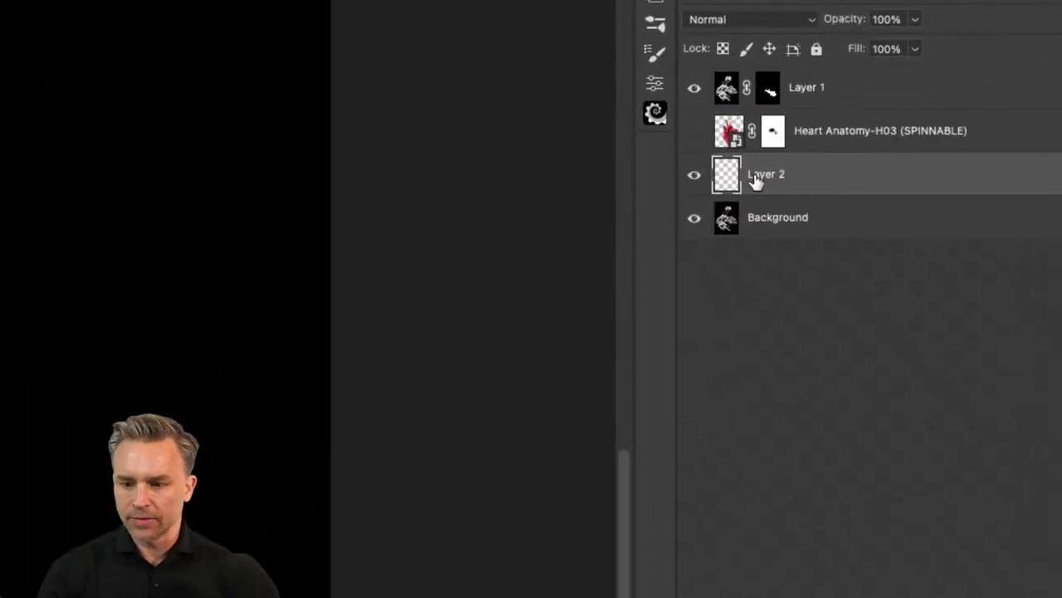
double_click(858, 149)
type("g")
key("BackSpace")
type("glow")
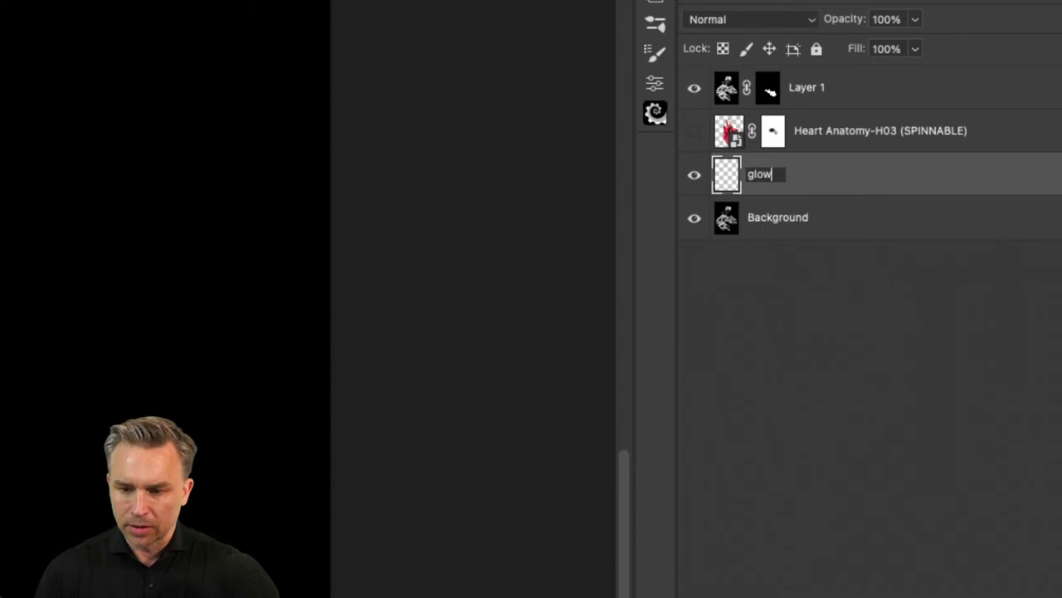
key("Return")
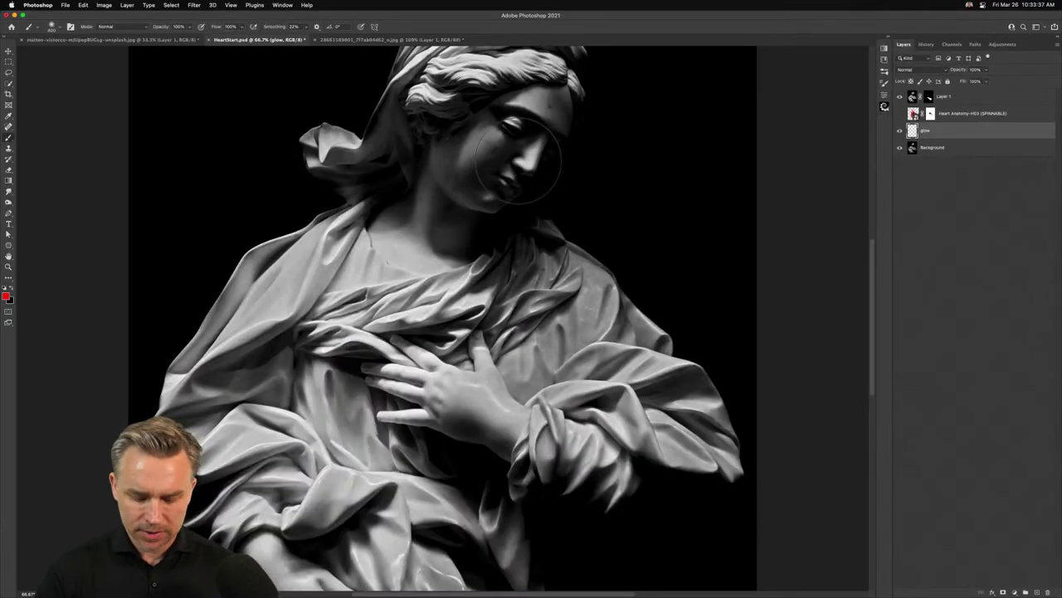
mouse_move(373, 344)
left_mouse_down()
mouse_move(440, 324)
mouse_move(465, 349)
mouse_move(423, 369)
mouse_move(452, 390)
mouse_move(398, 460)
mouse_move(407, 324)
mouse_move(424, 369)
left_mouse_up()
mouse_move(490, 324)
left_mouse_down()
mouse_move(396, 382)
mouse_move(371, 358)
left_mouse_up()
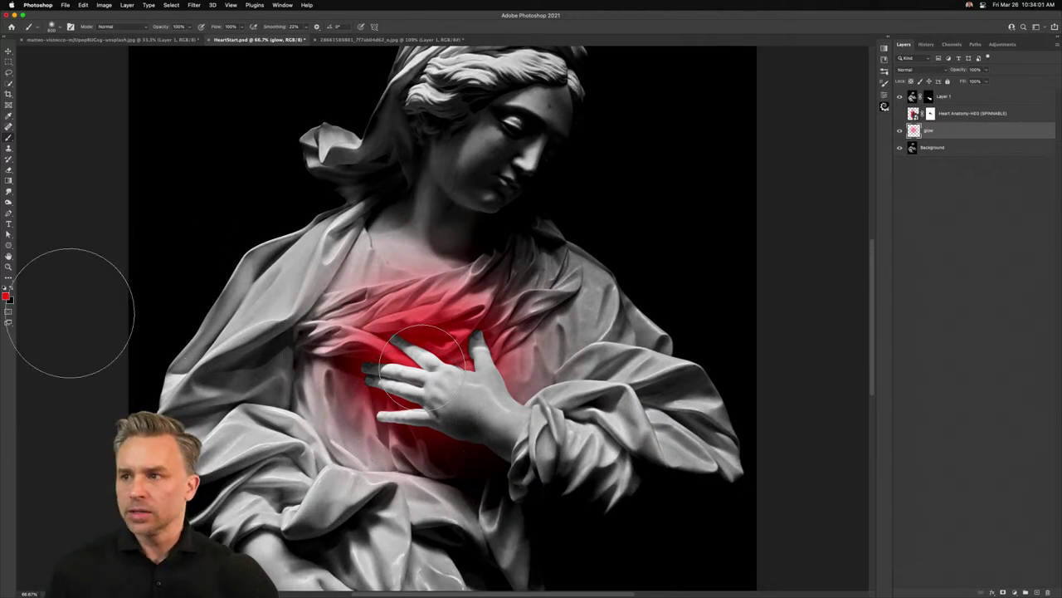
Display the PixelSquid object library beside the canvas and dismiss the plugin's error notice
left_click(888, 38)
key("m")
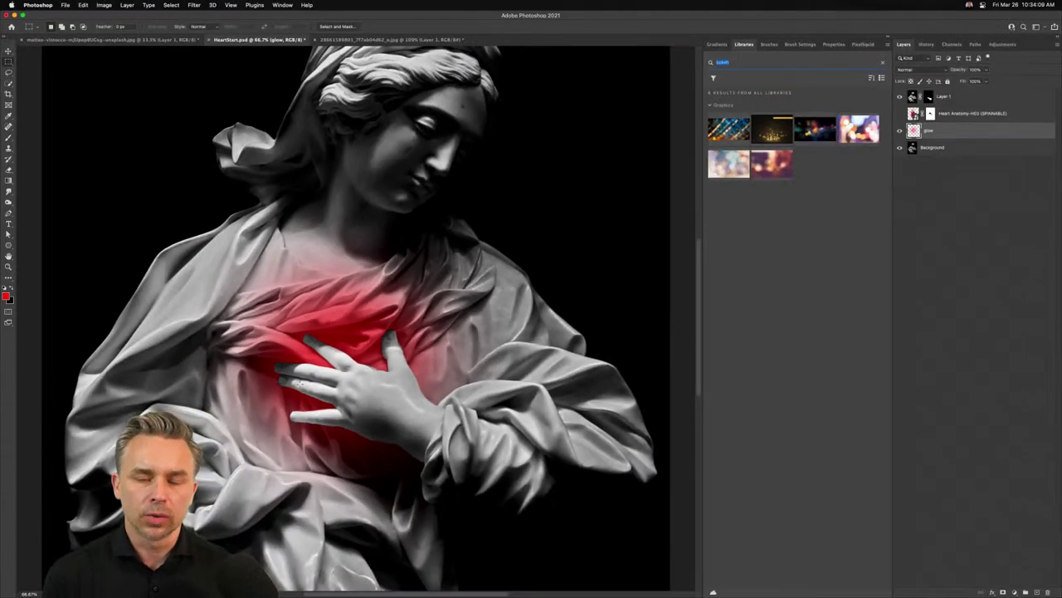
left_click(737, 62)
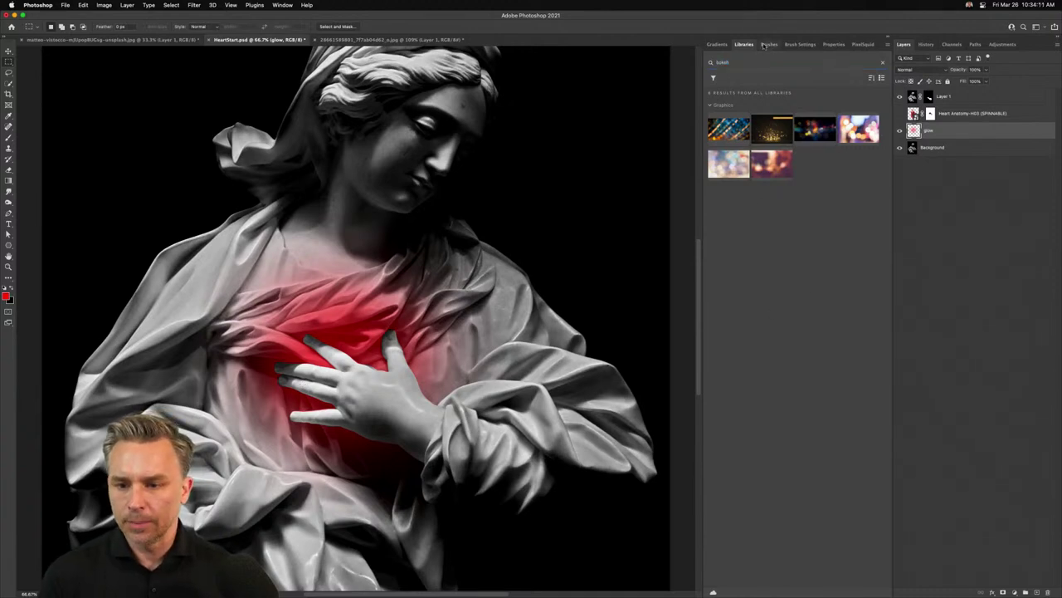
left_click(864, 44)
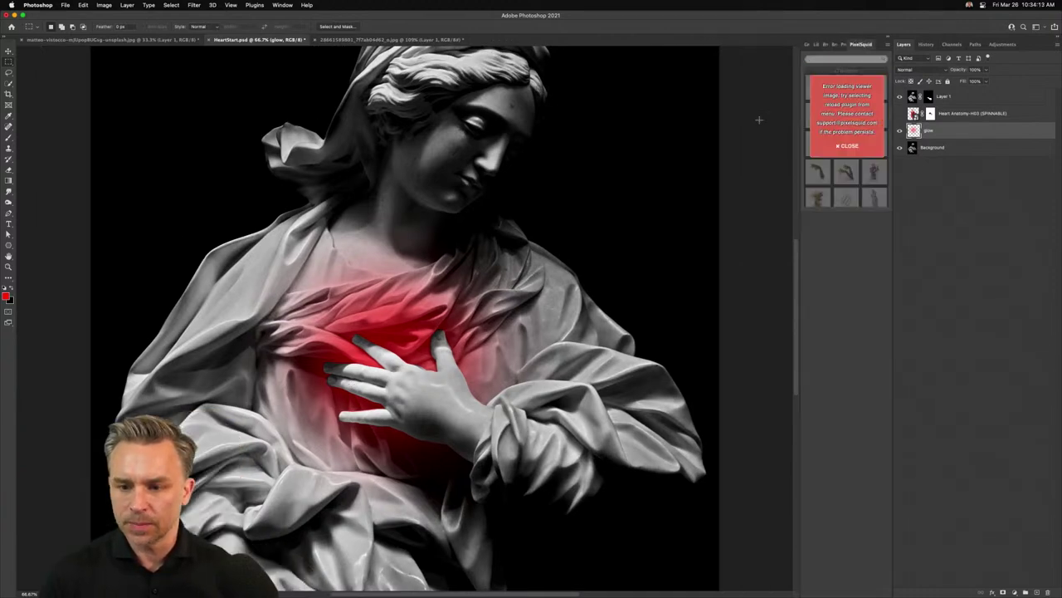
left_click(848, 146)
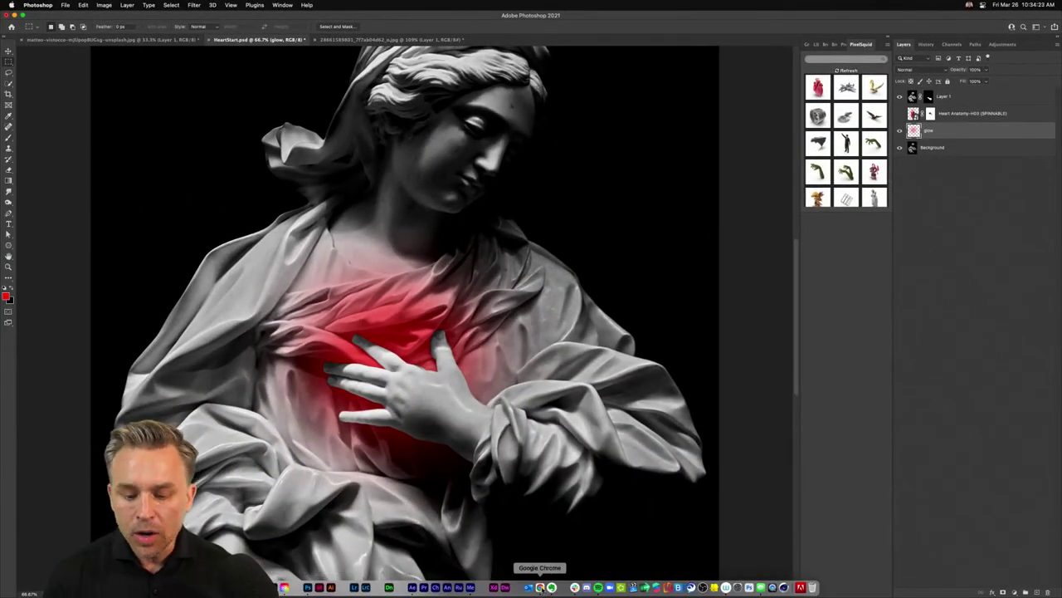
Switch to Chrome, show the lightbox options for the Heart Anatomy object on PixelSquid, and return to Photoshop
left_click(539, 587)
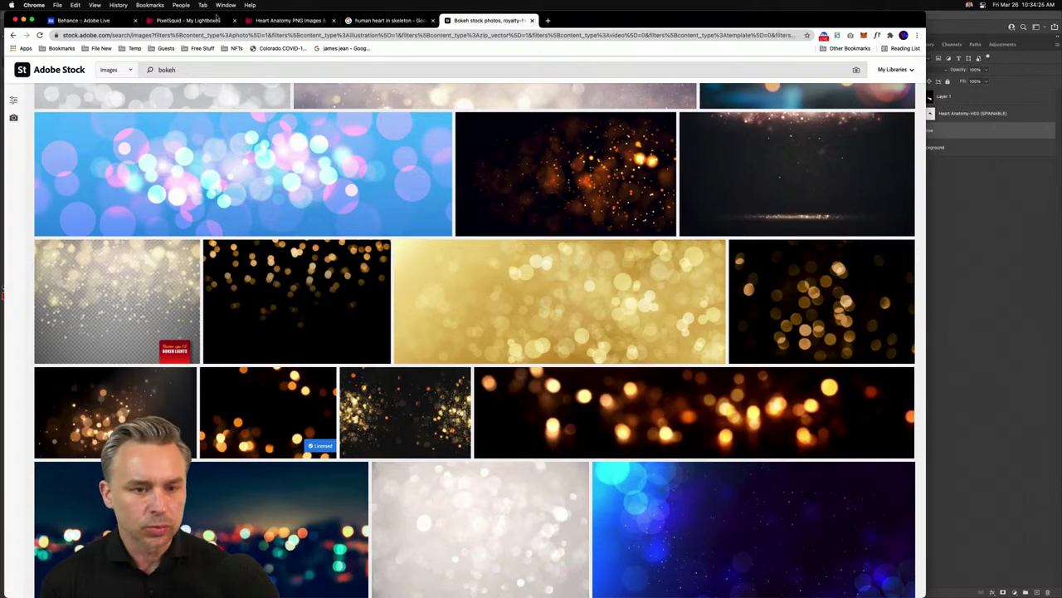
left_click(172, 21)
left_click(284, 21)
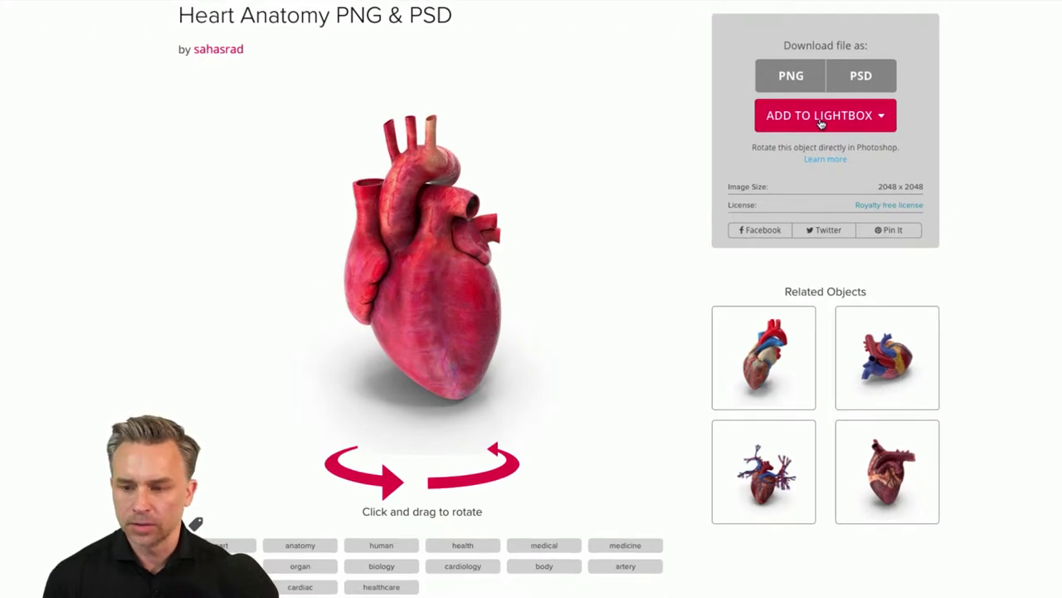
left_click(820, 121)
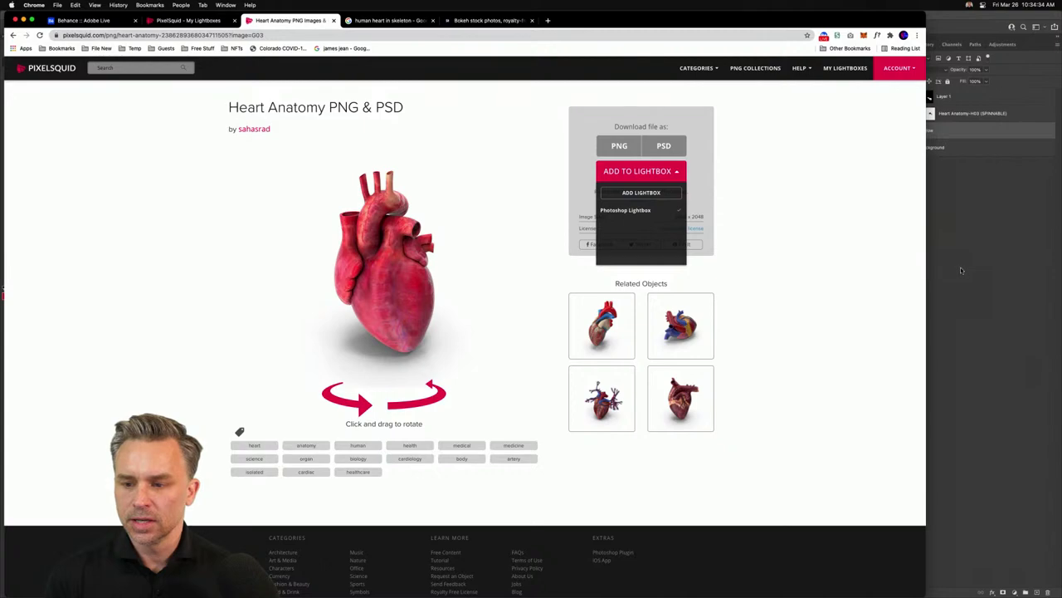
left_click(961, 270)
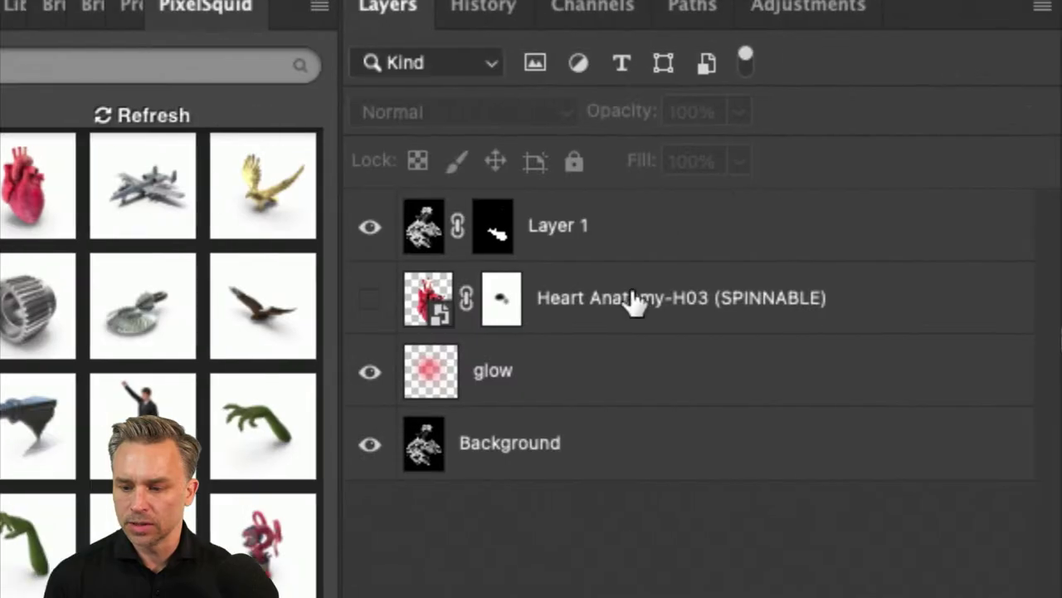
Delete the mask from the Heart Anatomy-H03 layer, check the heart in the composite and hide that layer again
right_click(500, 299)
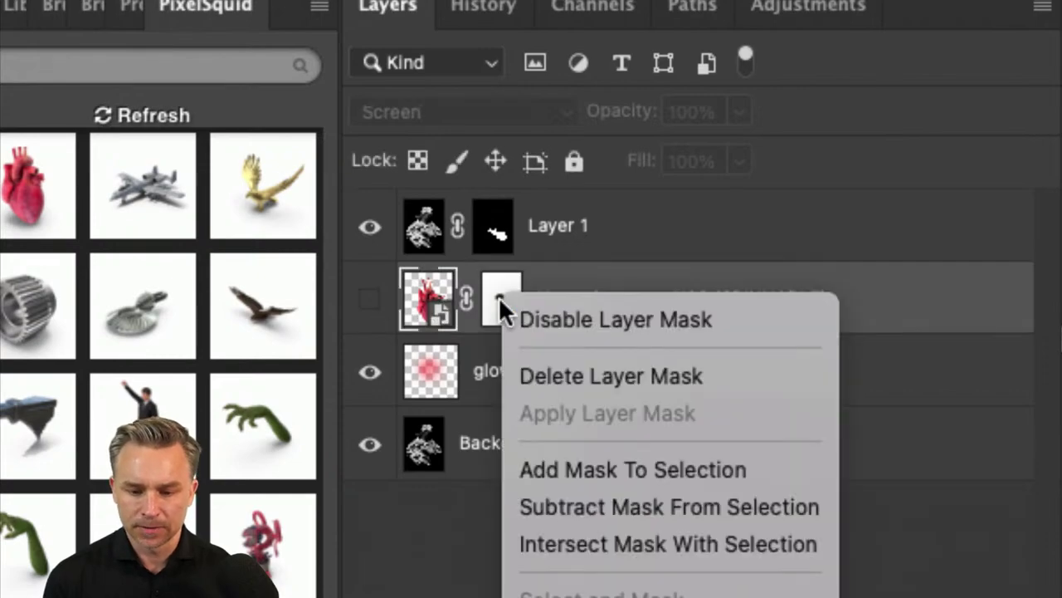
left_click(531, 377)
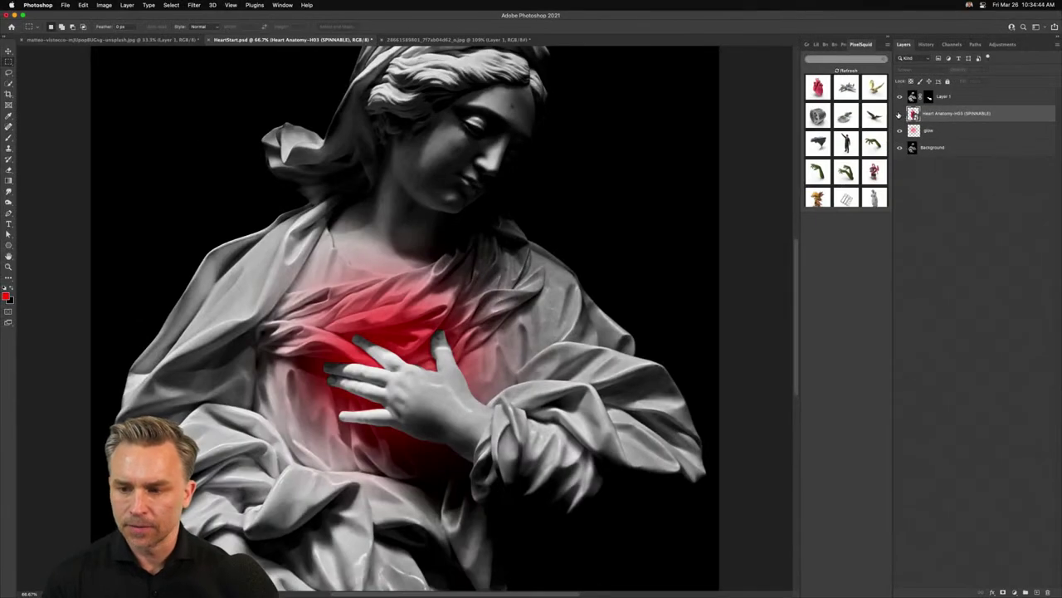
left_click(899, 114)
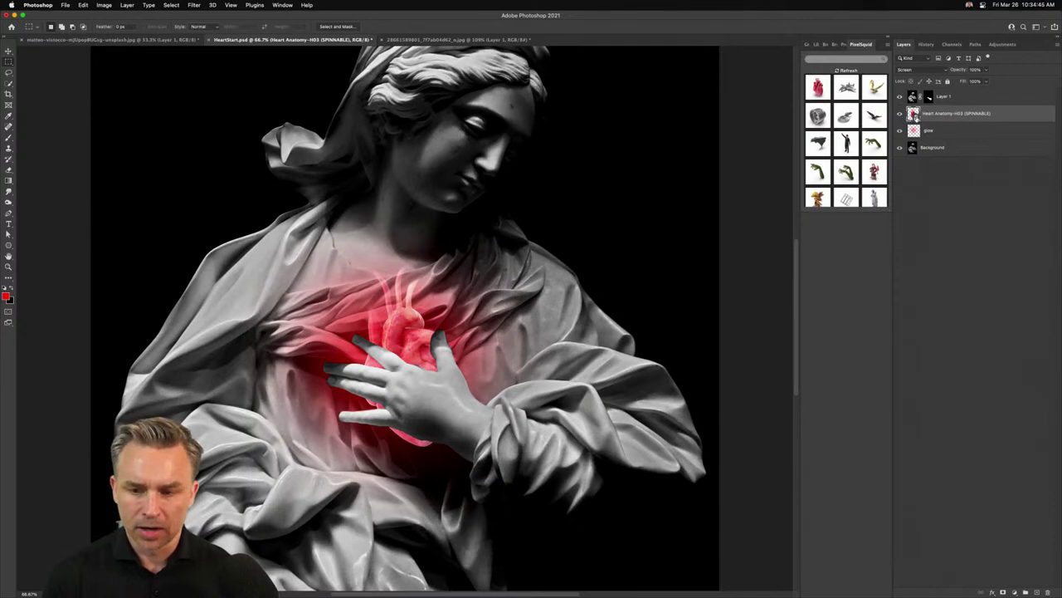
left_click(913, 133)
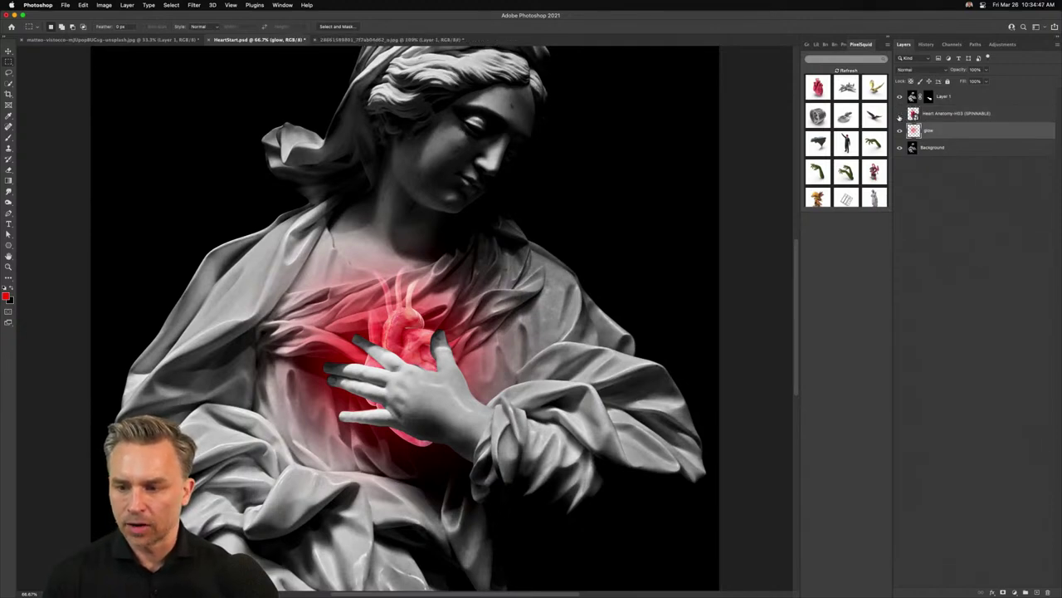
left_click(900, 114)
Insert the red anatomical heart from the PixelSquid library as a new layer directly above glow
left_click(817, 88)
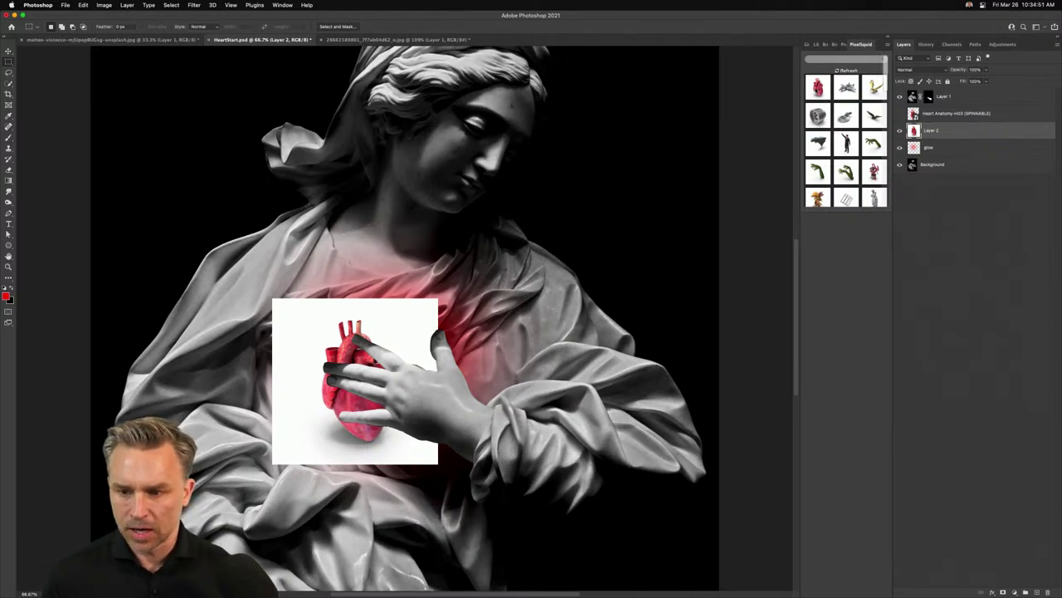
left_click(817, 87)
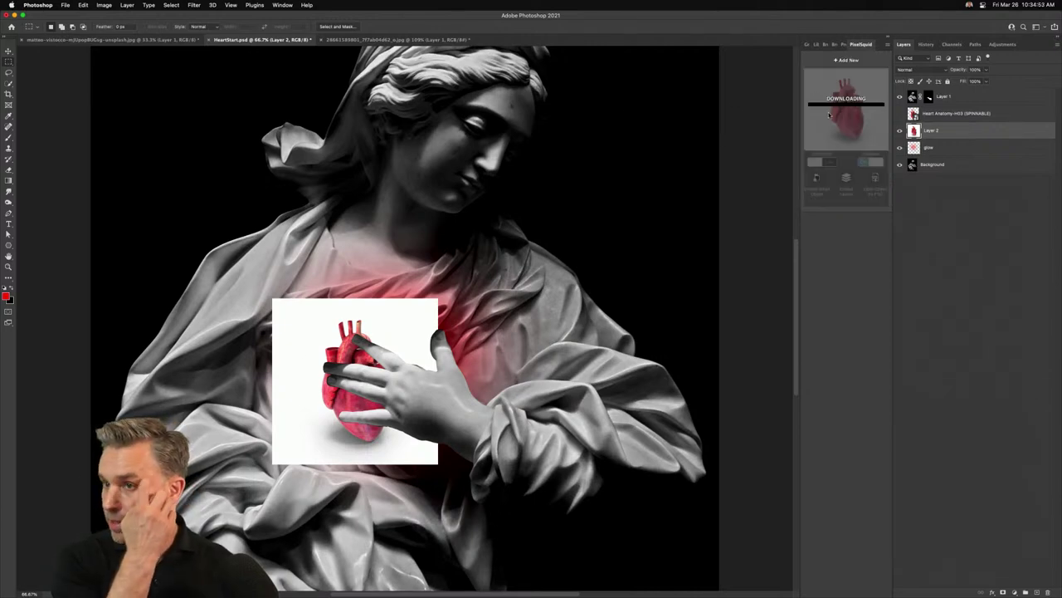
left_click_drag(943, 130, 1050, 592)
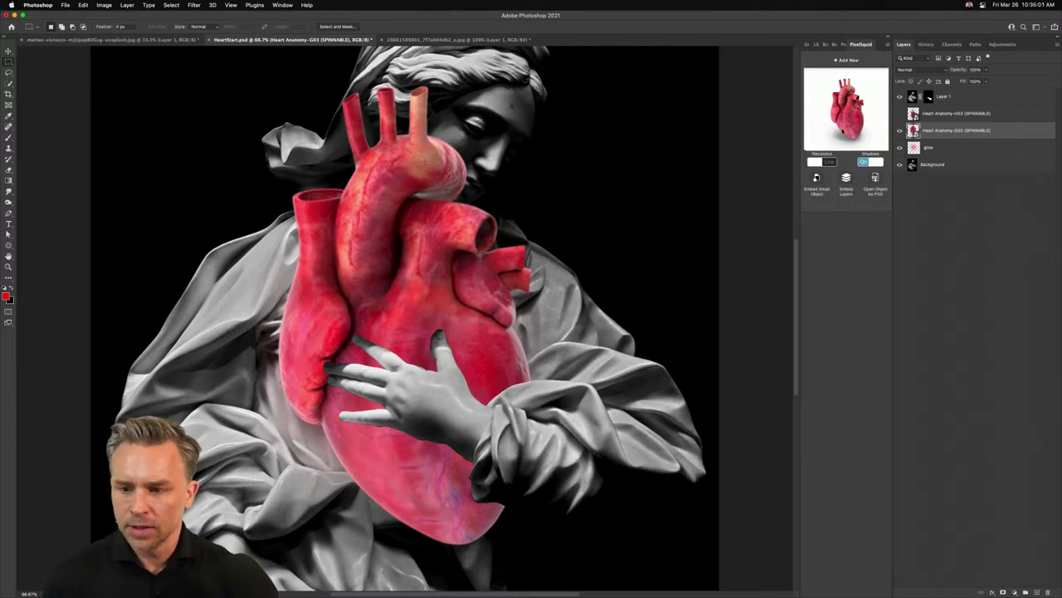
Switch the PixelSquid heart to high resolution without a shadow and spin it slightly to a different viewing angle
left_click(871, 164)
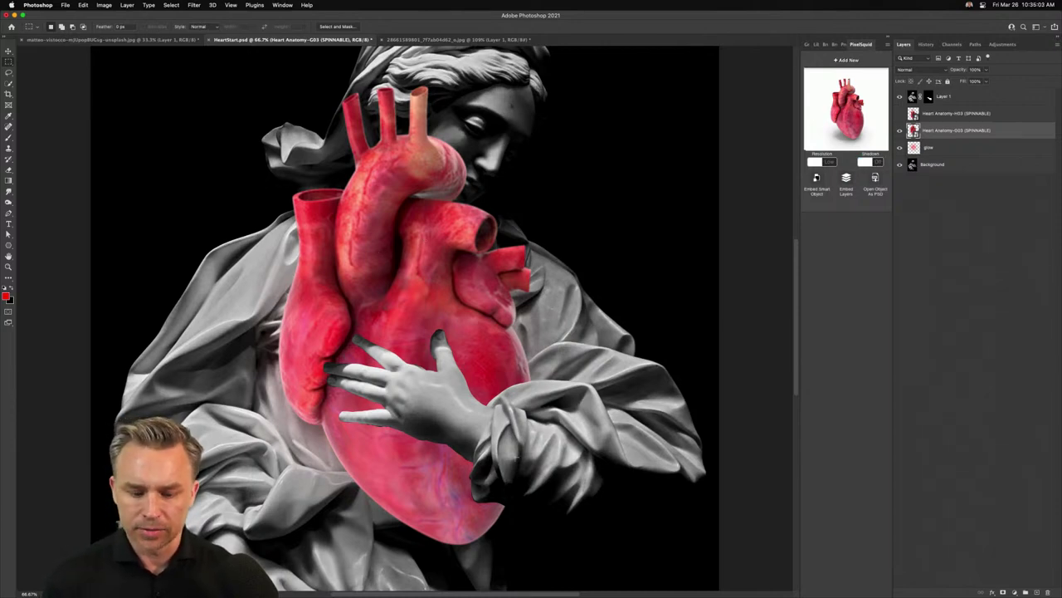
left_click(819, 163)
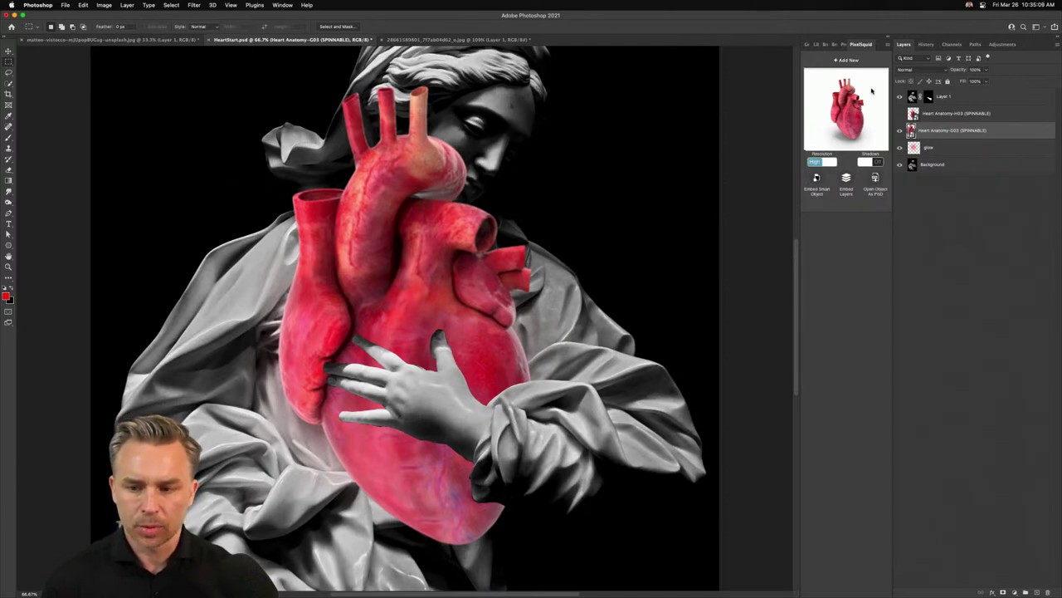
left_click_drag(845, 117, 846, 125)
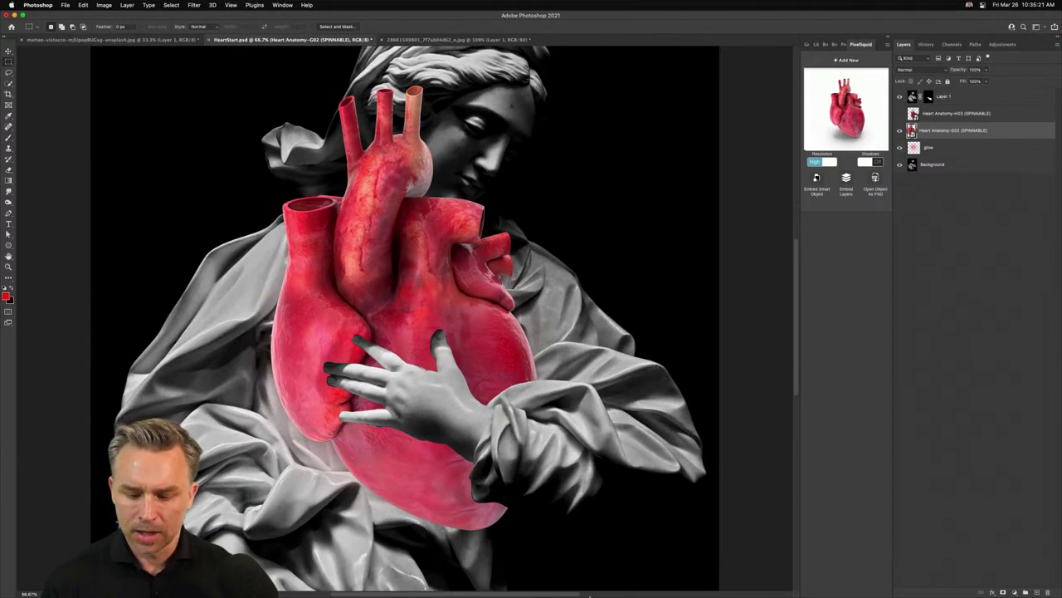
In Chrome, examine the "human heart in skeleton" image results for the heart's position and size in the chest
left_click(539, 588)
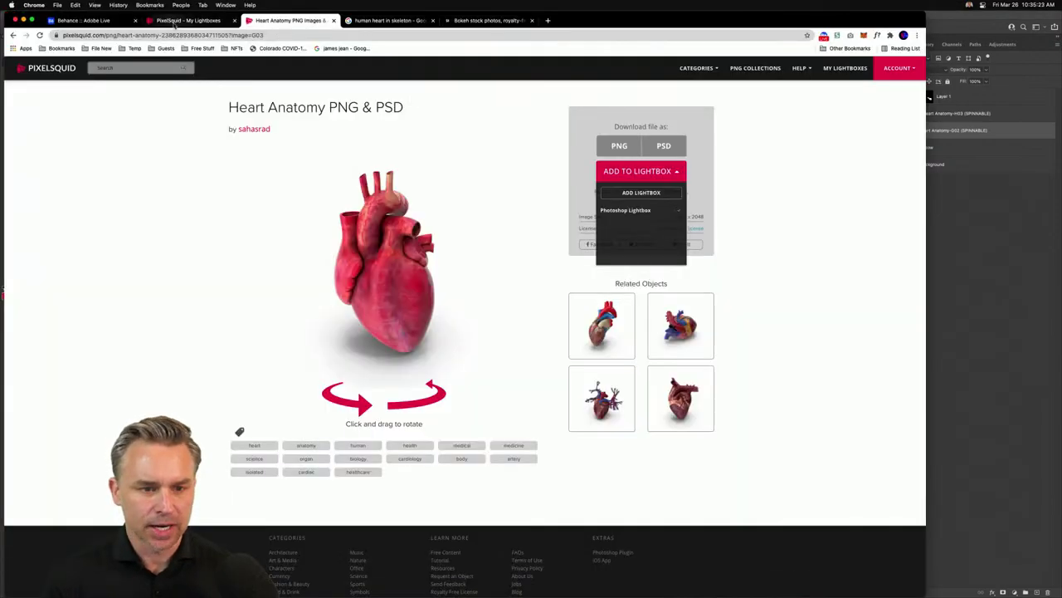
left_click(374, 23)
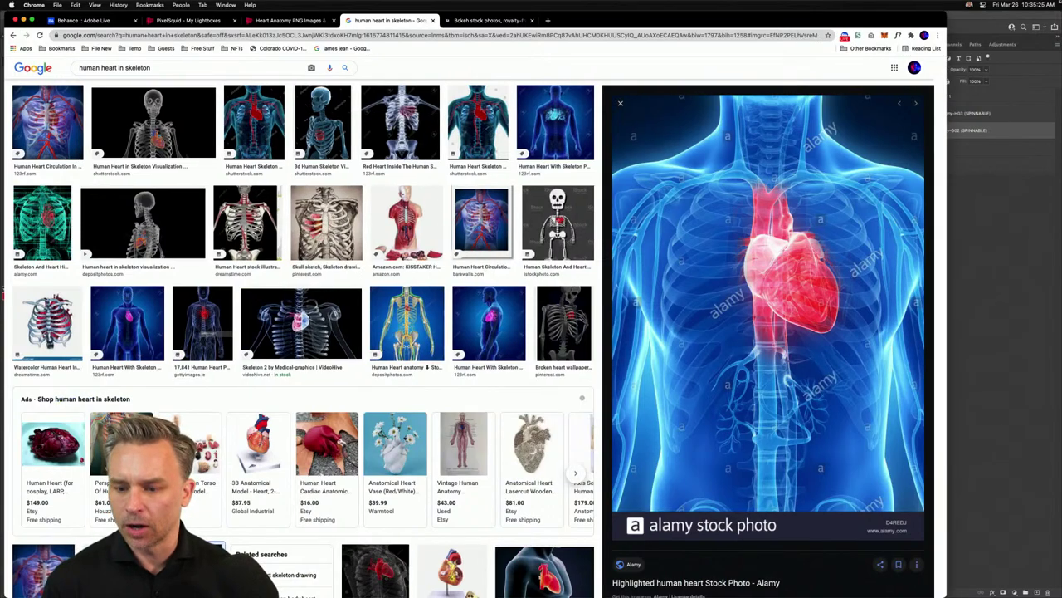
left_click_drag(924, 15, 1059, 221)
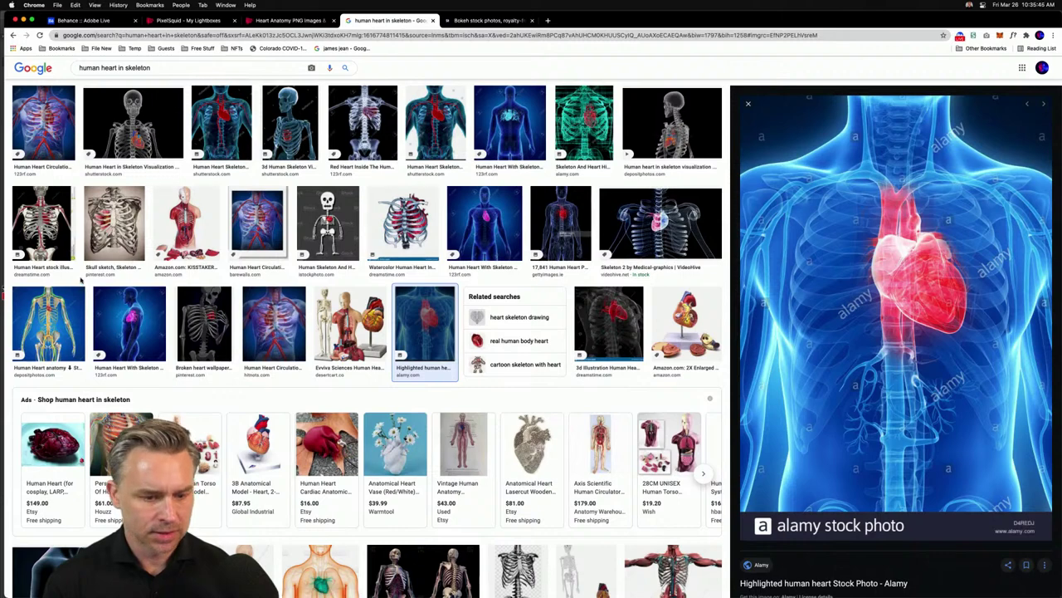
left_click(106, 235)
left_click(187, 218)
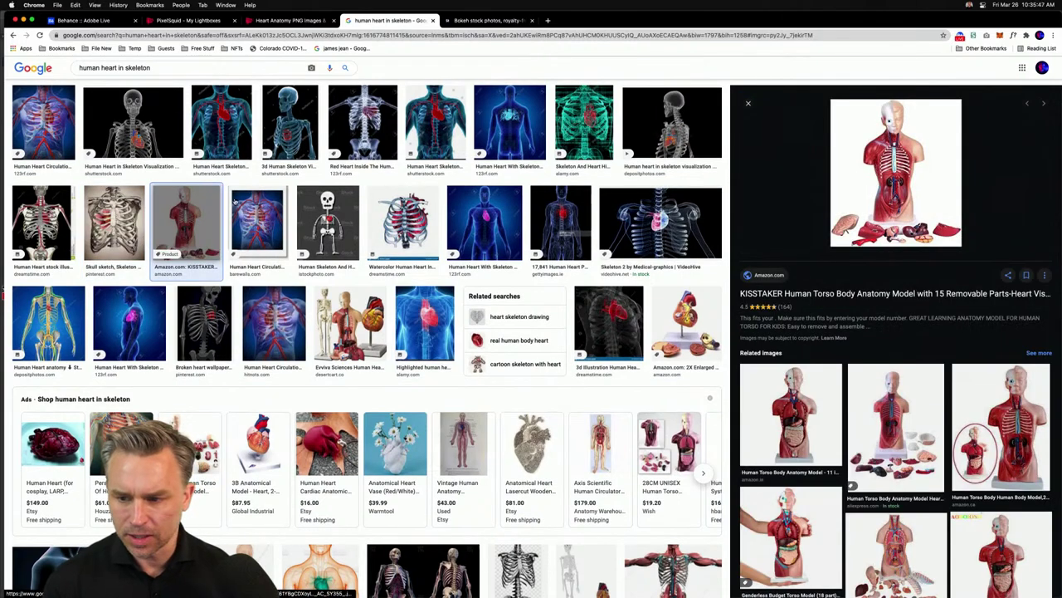
left_click(446, 131)
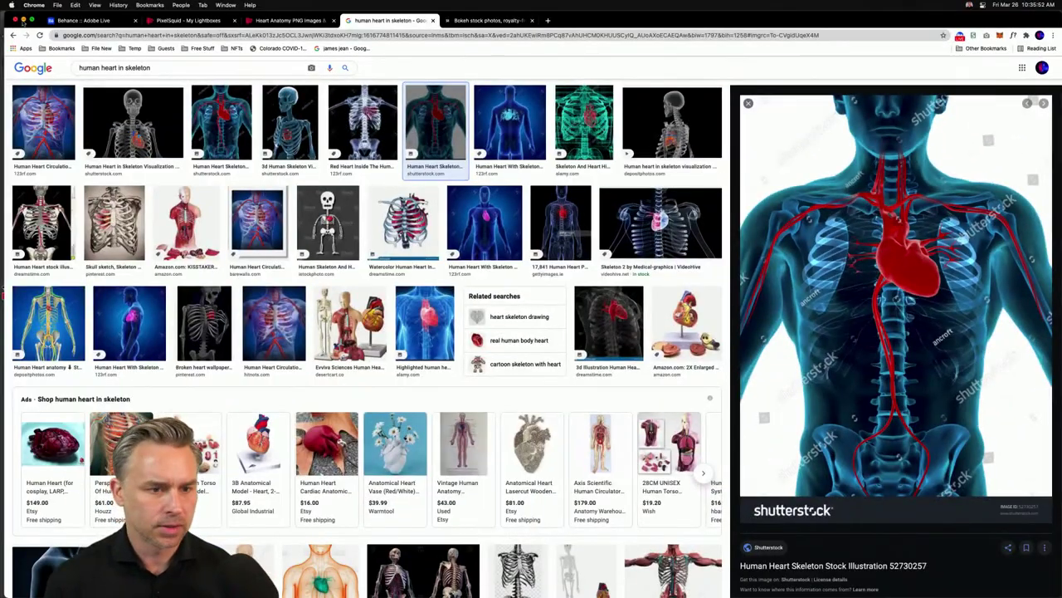
left_click(21, 17)
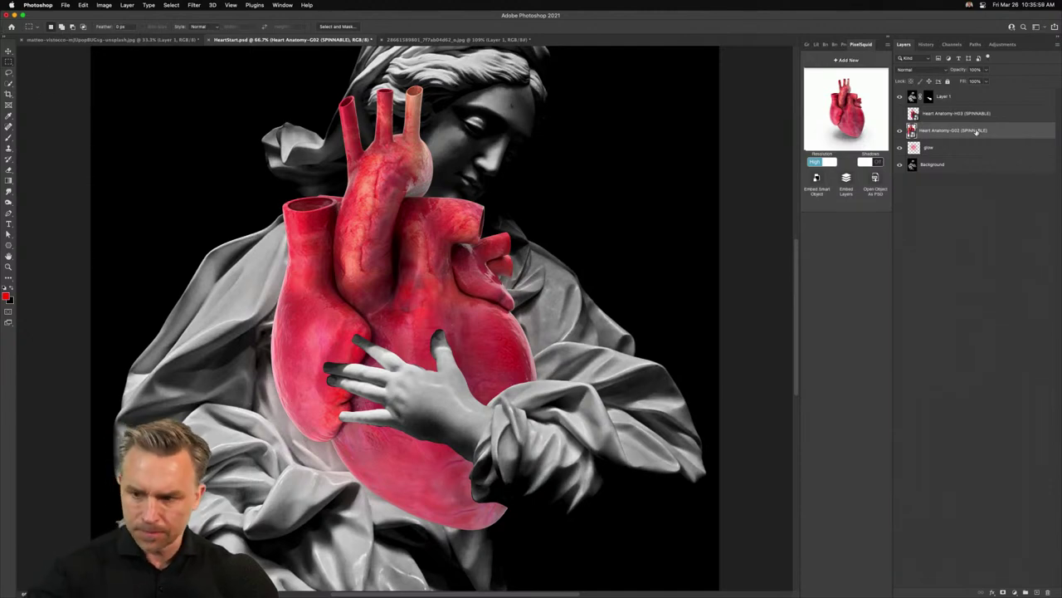
Scale down the Heart Anatomy-G02 layer and position the heart on the chest behind the statue's hand
right_click(976, 131)
left_click(887, 314)
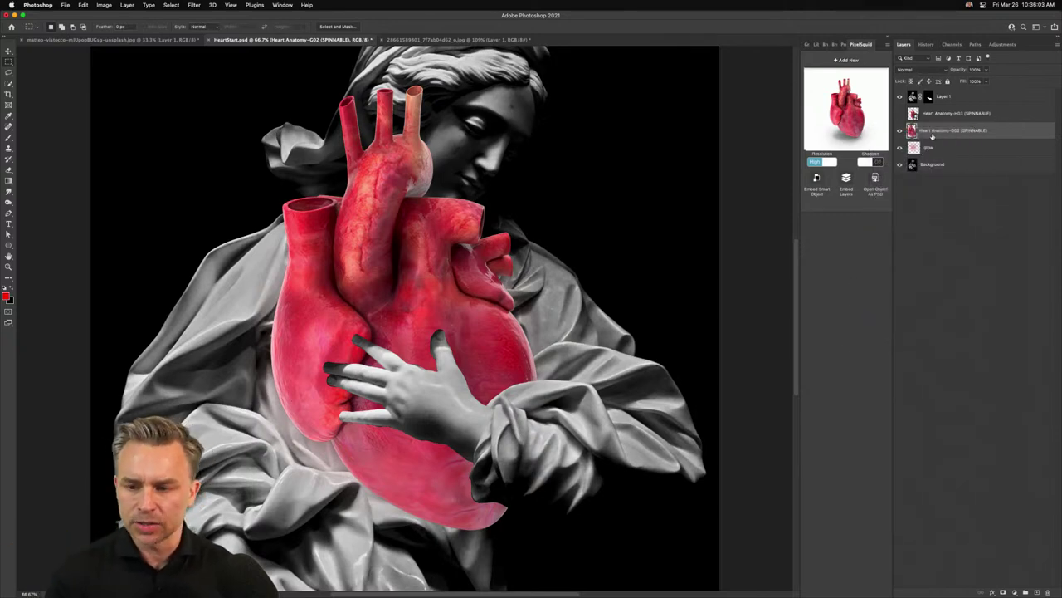
key("ctrl+t")
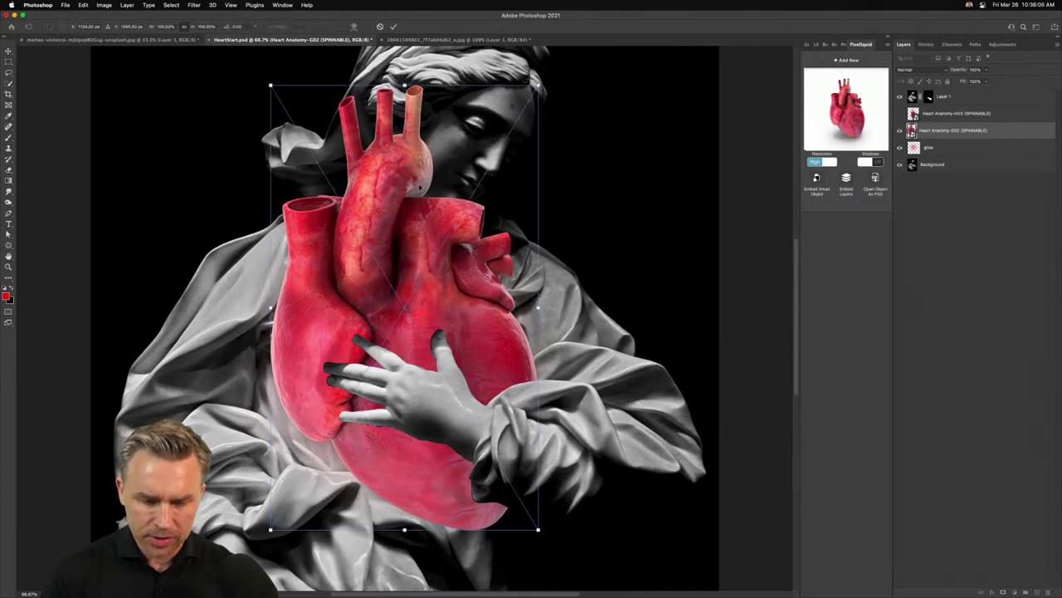
left_click_drag(271, 86, 302, 311)
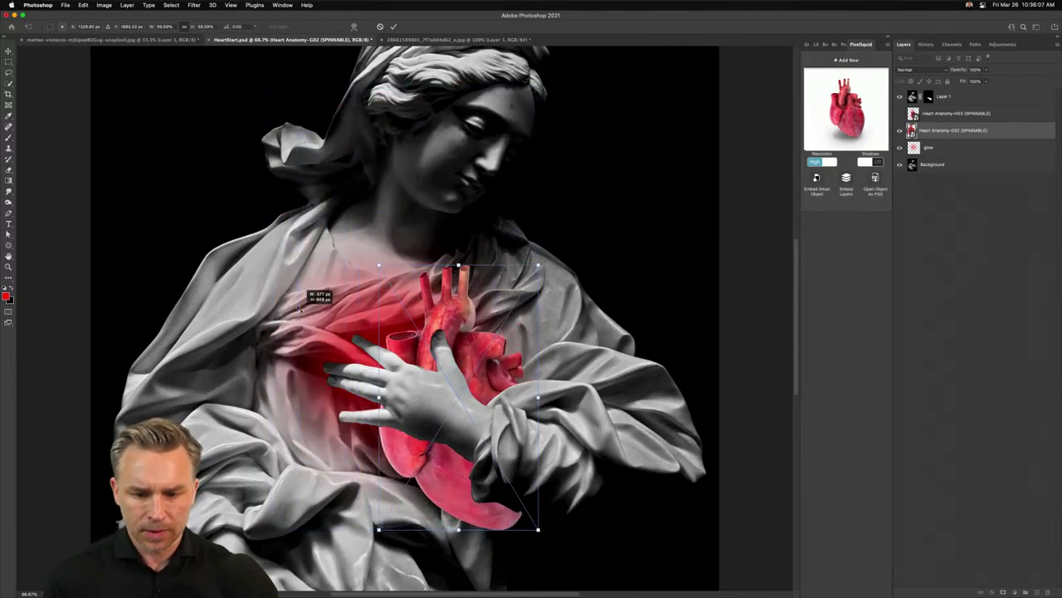
left_click_drag(411, 398, 349, 324)
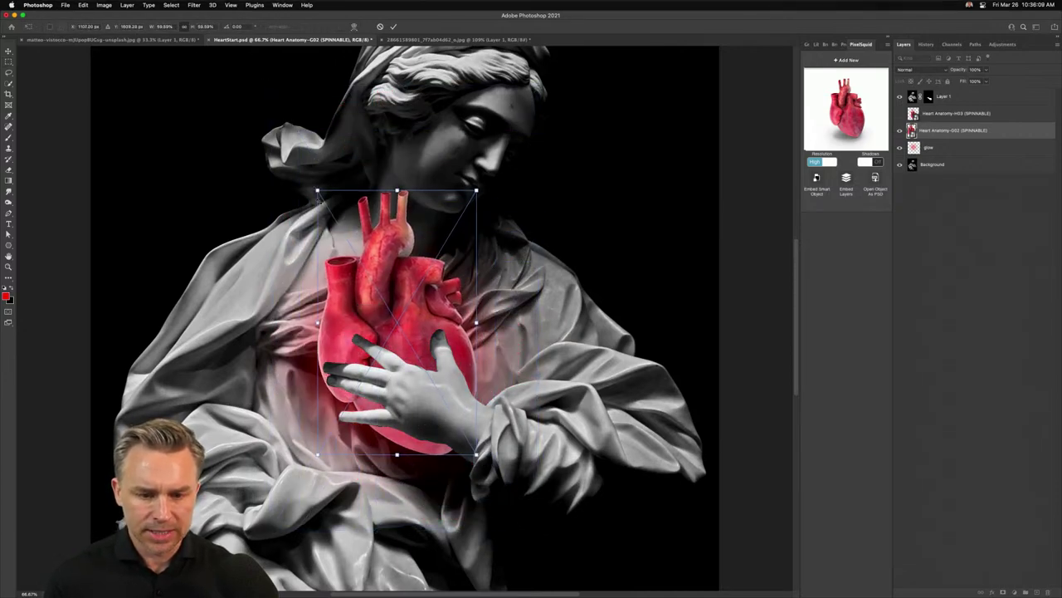
left_click_drag(318, 190, 327, 293)
left_click_drag(389, 370, 379, 360)
key("Return")
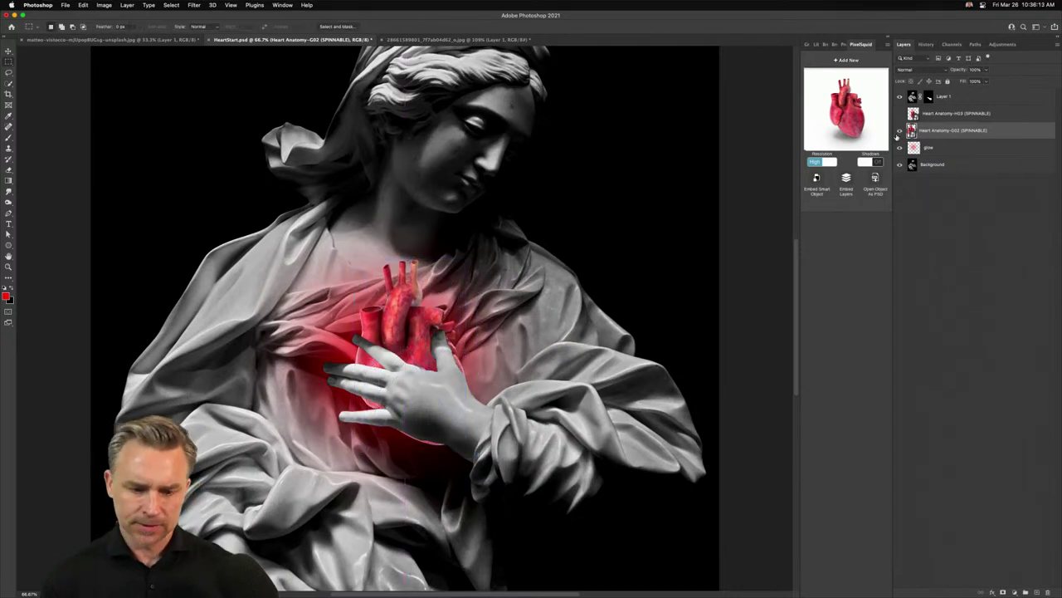
left_click(10, 50)
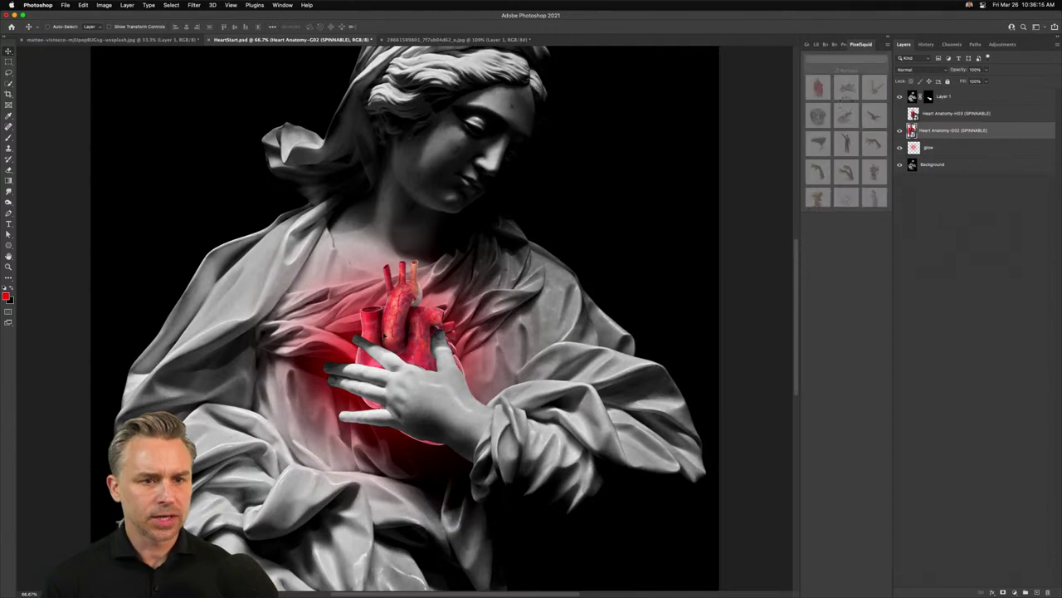
left_click_drag(413, 331, 421, 337)
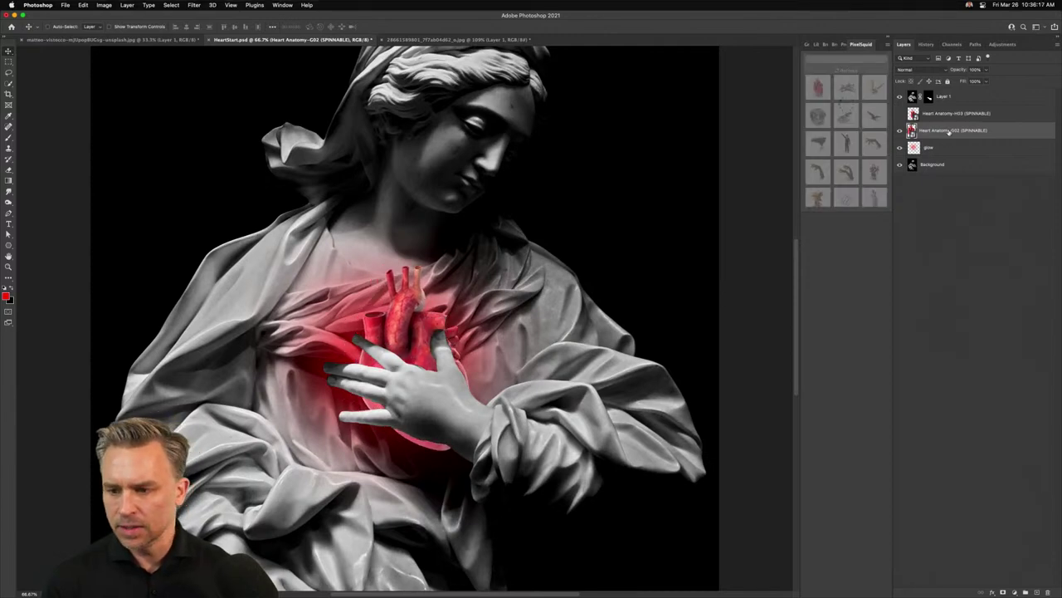
Open the Heart Anatomy-G02 smart object's contents and enlarge its canvas to 2000 by 3000 pixels
double_click(910, 129)
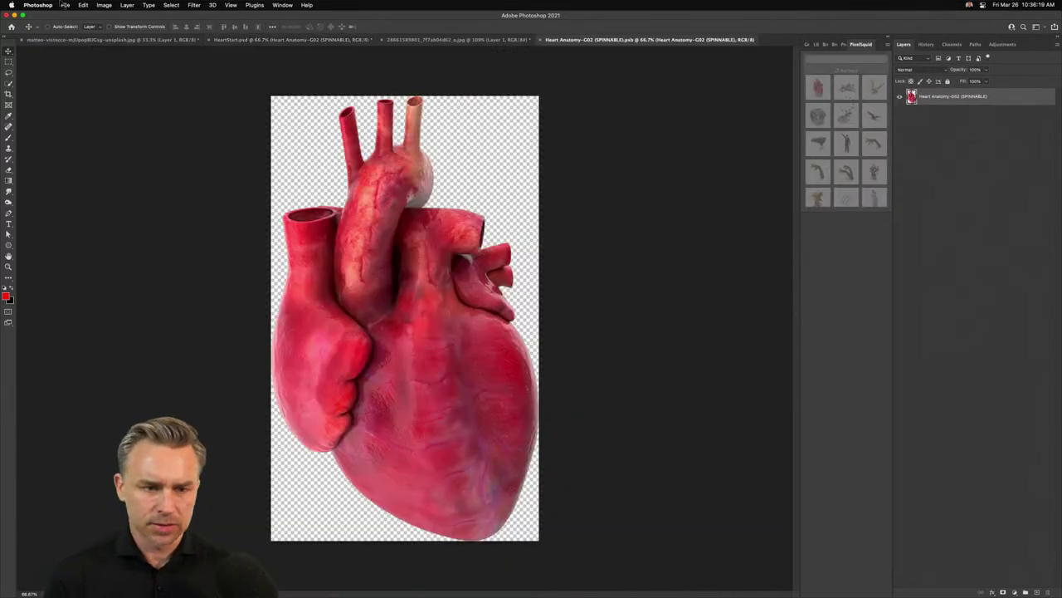
left_click(104, 5)
left_click(103, 5)
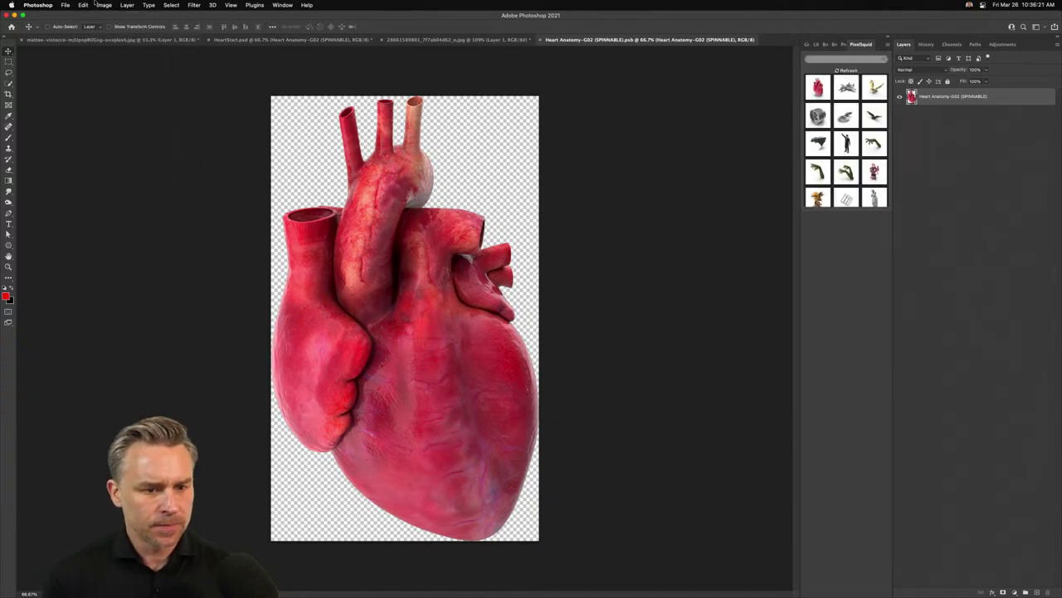
left_click(103, 5)
left_click(108, 73)
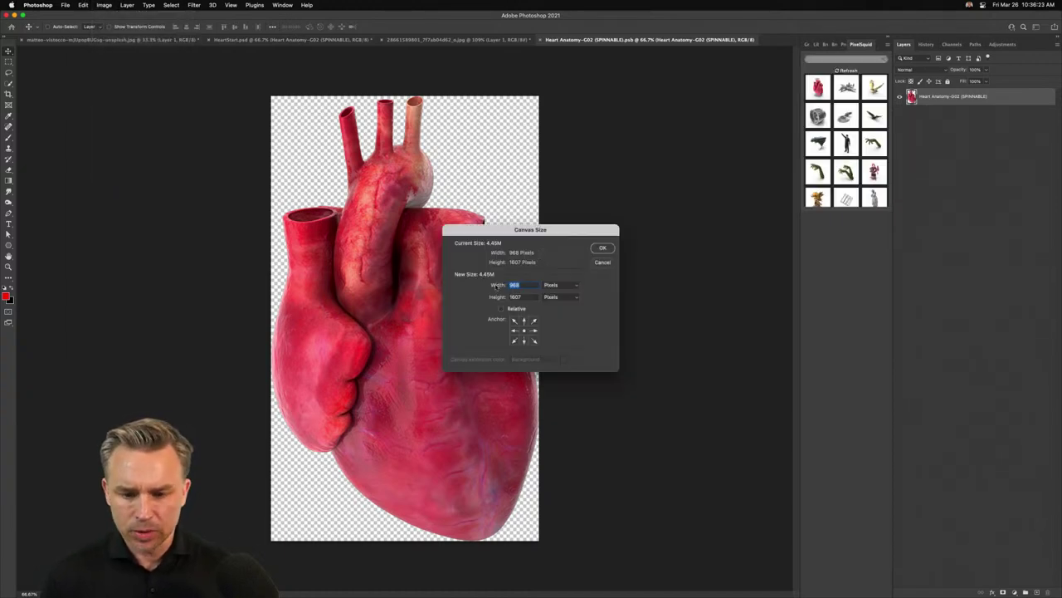
type("2000")
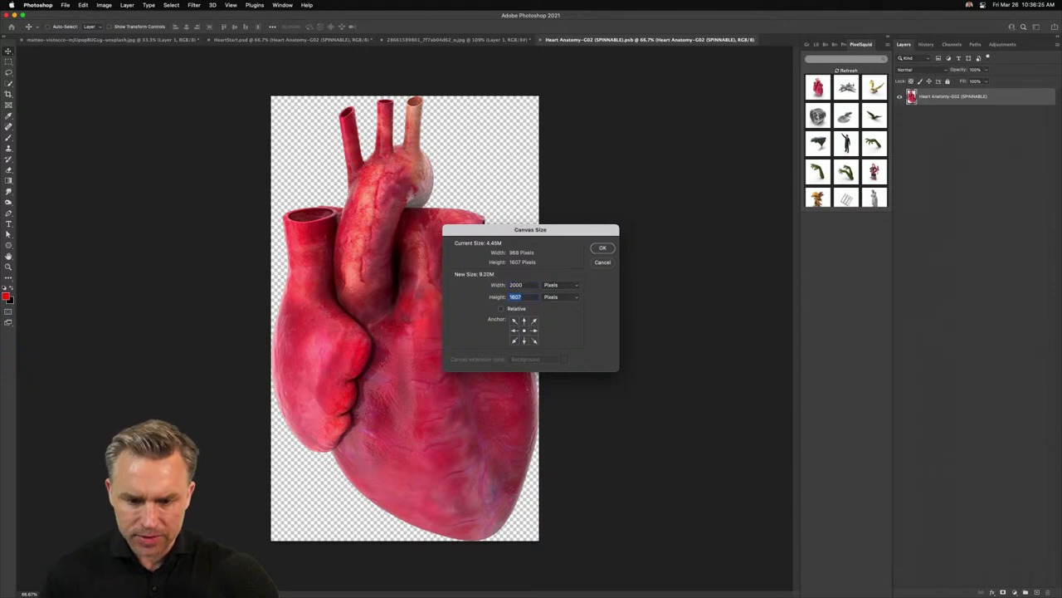
type("3000")
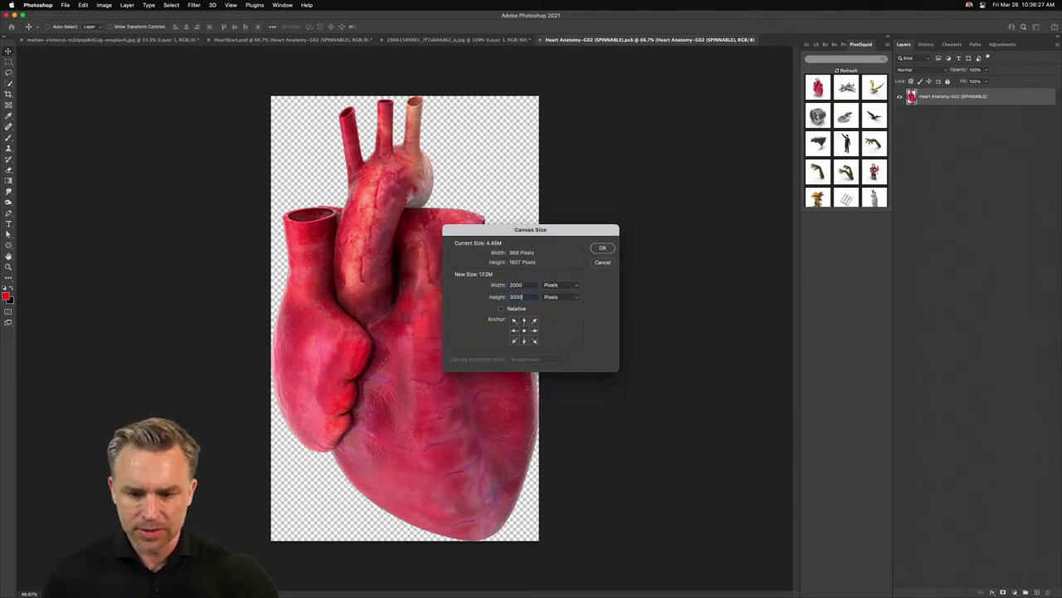
key("Return")
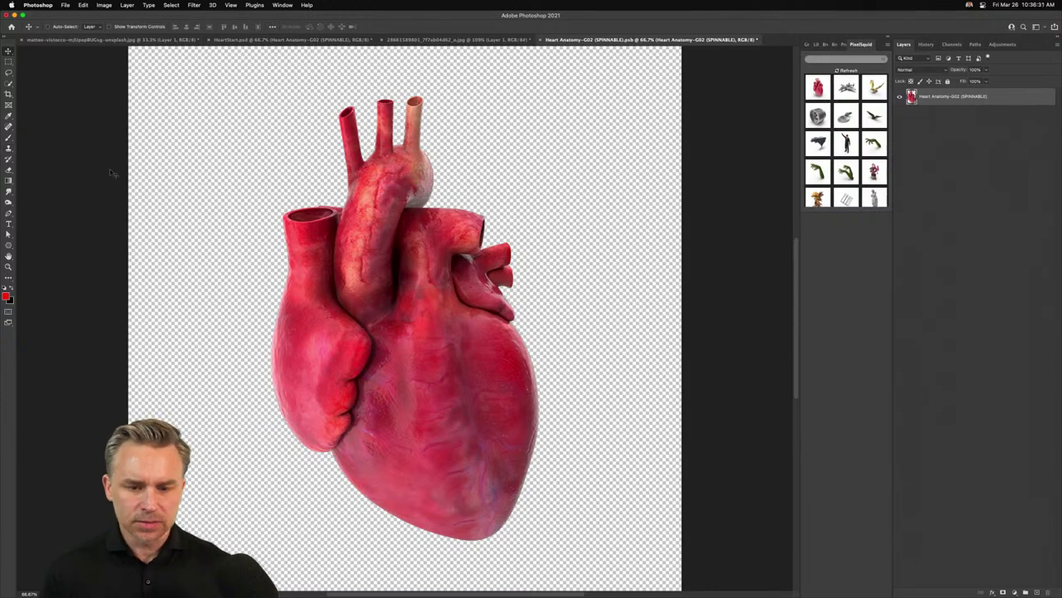
Smudge the three thin vessels on top of the heart upward into tapered points with the Smudge tool at 77% strength
scroll(348, 299, "up", 3)
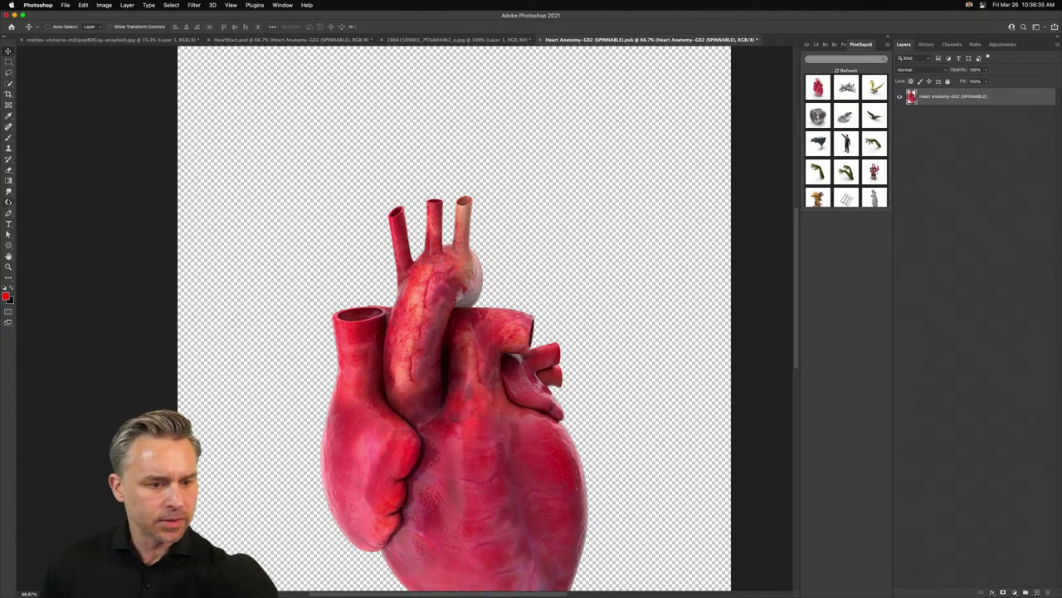
left_click_drag(8, 192, 25, 207)
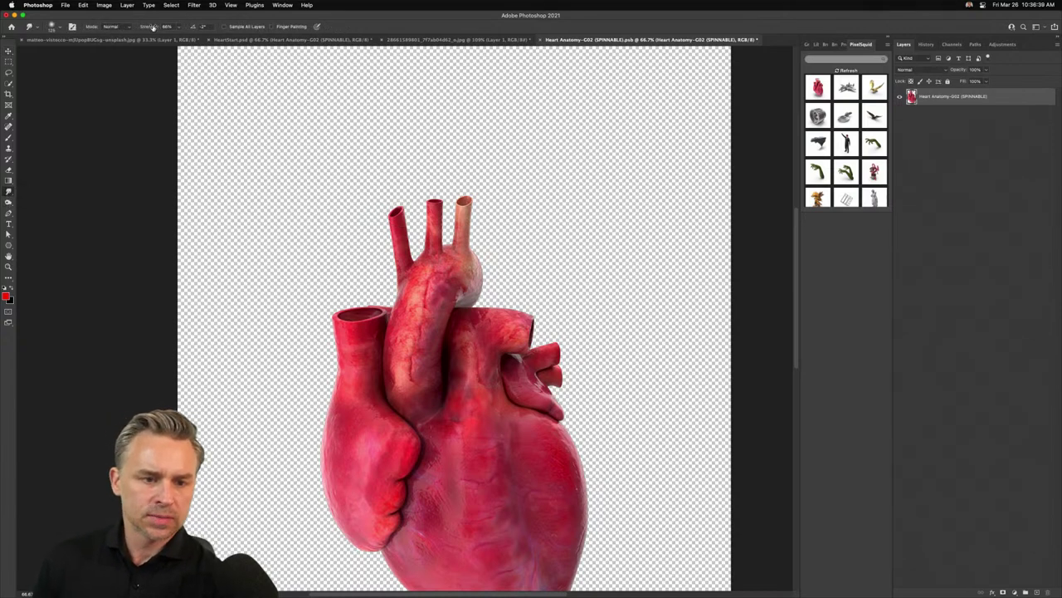
left_click_drag(149, 27, 158, 28)
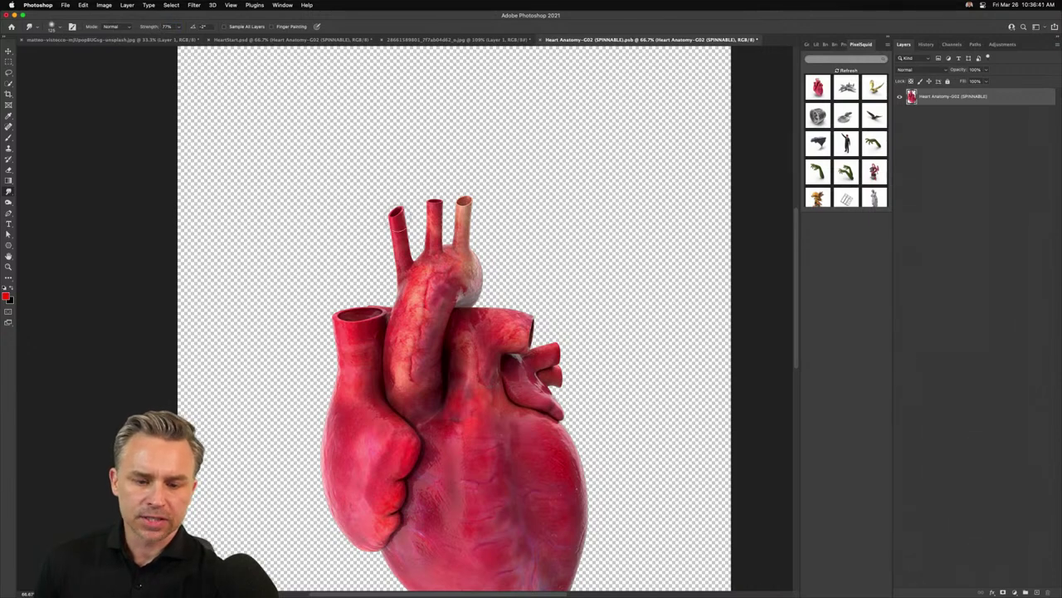
left_click_drag(395, 218, 384, 146)
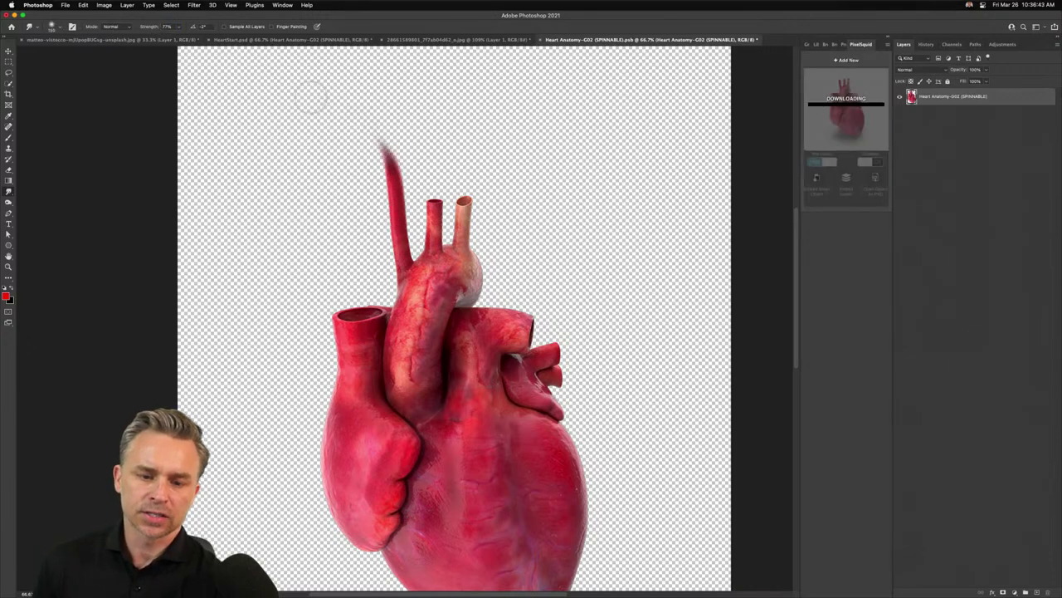
mouse_move(434, 220)
left_mouse_down()
mouse_move(452, 112)
mouse_move(474, 78)
left_mouse_up()
left_click_drag(463, 214, 491, 118)
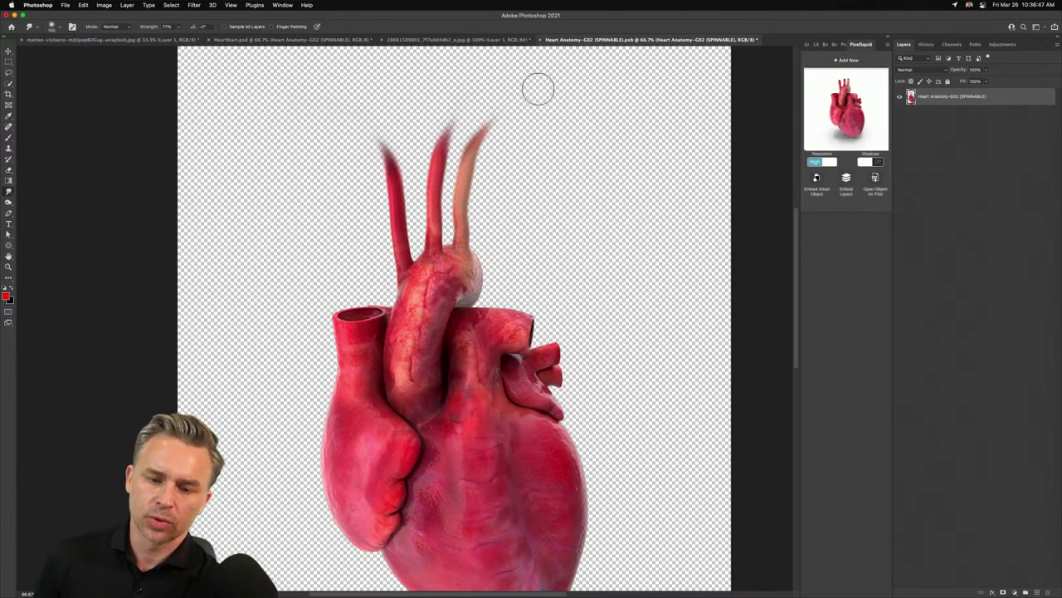
Smudge the heart's wide left vessel upward and its right-hand vessels outward into long tapered ends
left_click_drag(358, 317, 334, 206)
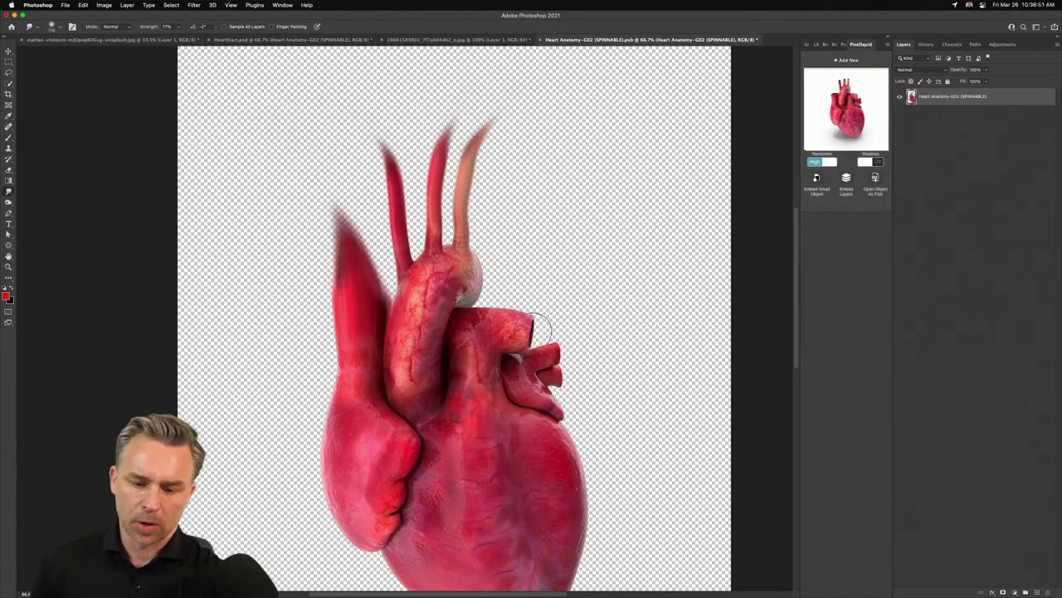
mouse_move(531, 328)
left_mouse_down()
mouse_move(612, 335)
mouse_move(632, 378)
left_mouse_up()
left_click_drag(564, 375, 596, 388)
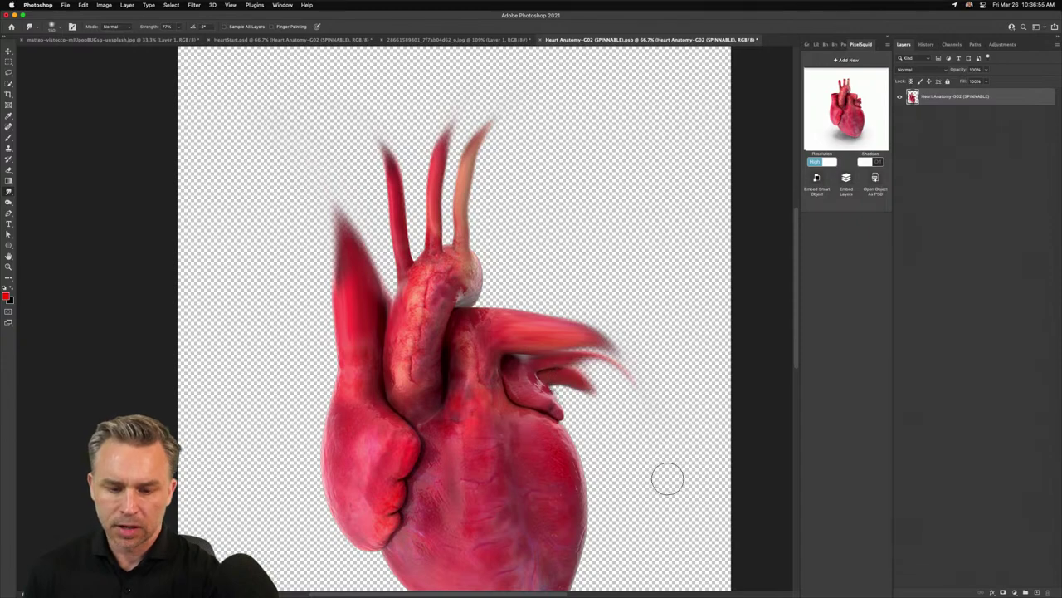
Save and close the heart smart object's contents to update HeartStart.psd
scroll(674, 557, "down", 5)
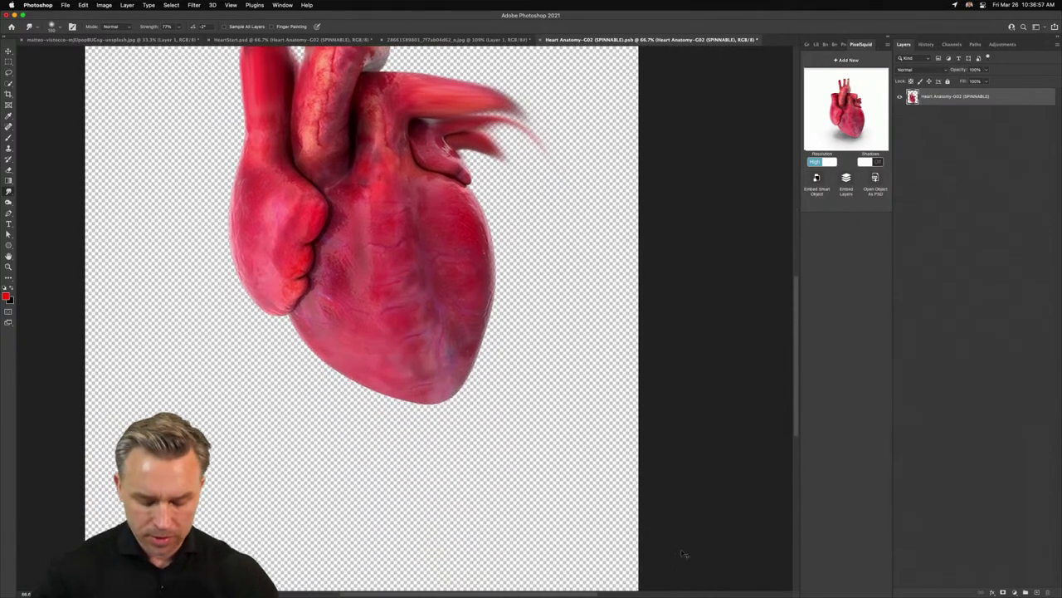
key("super+s")
key("super+w")
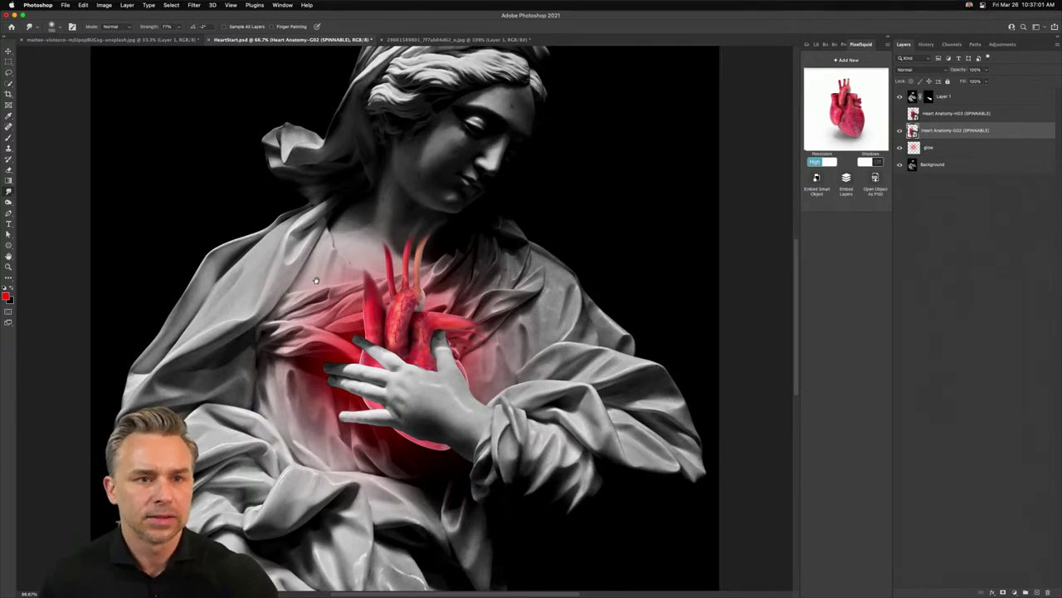
Scale down the Heart Anatomy-G02 layer and reposition the heart behind the statue's fingers
left_click_drag(315, 280, 347, 294)
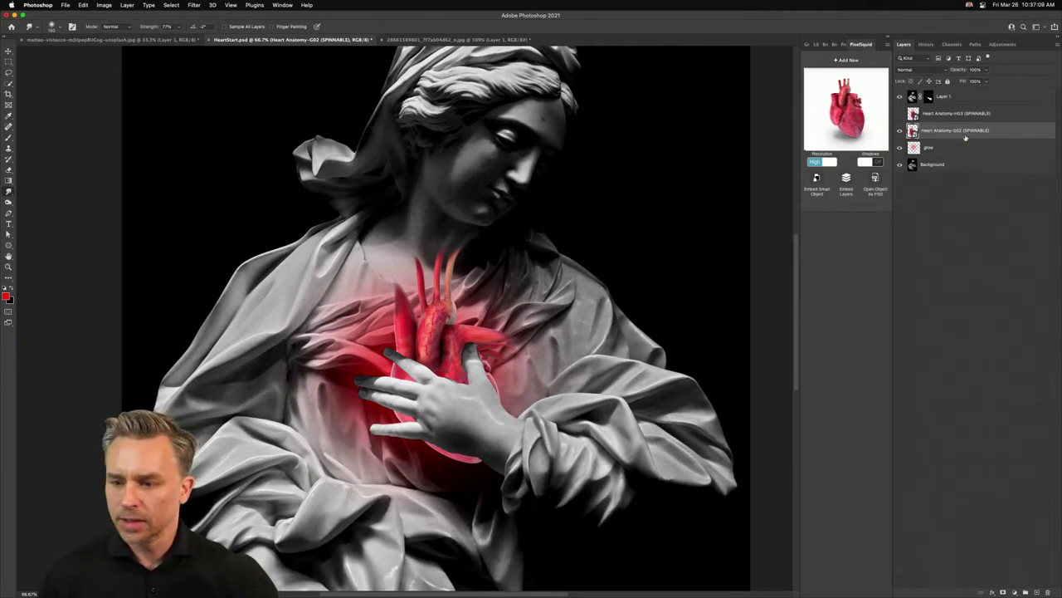
key("super+t")
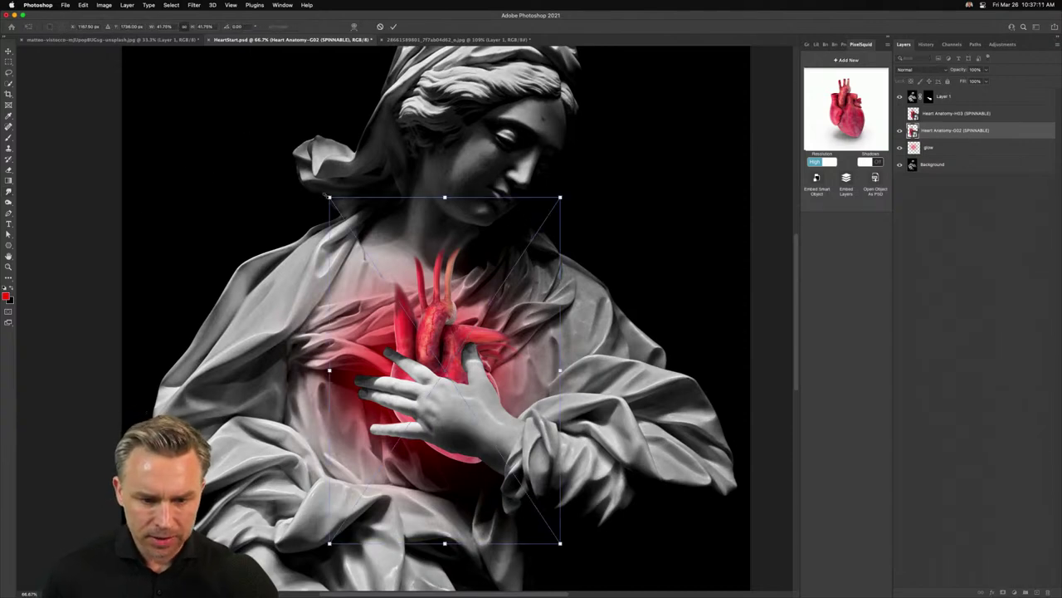
left_click_drag(329, 196, 371, 260)
left_click_drag(420, 351, 407, 320)
key("Return")
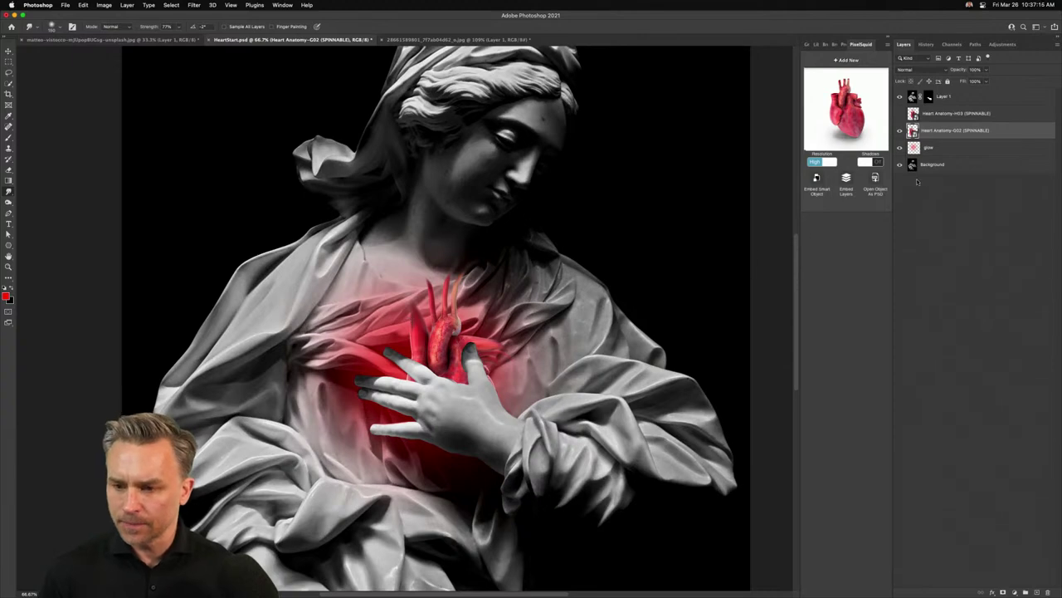
Hide the glow layer and add a layer mask to the Heart Anatomy-G02 layer
left_click(900, 147)
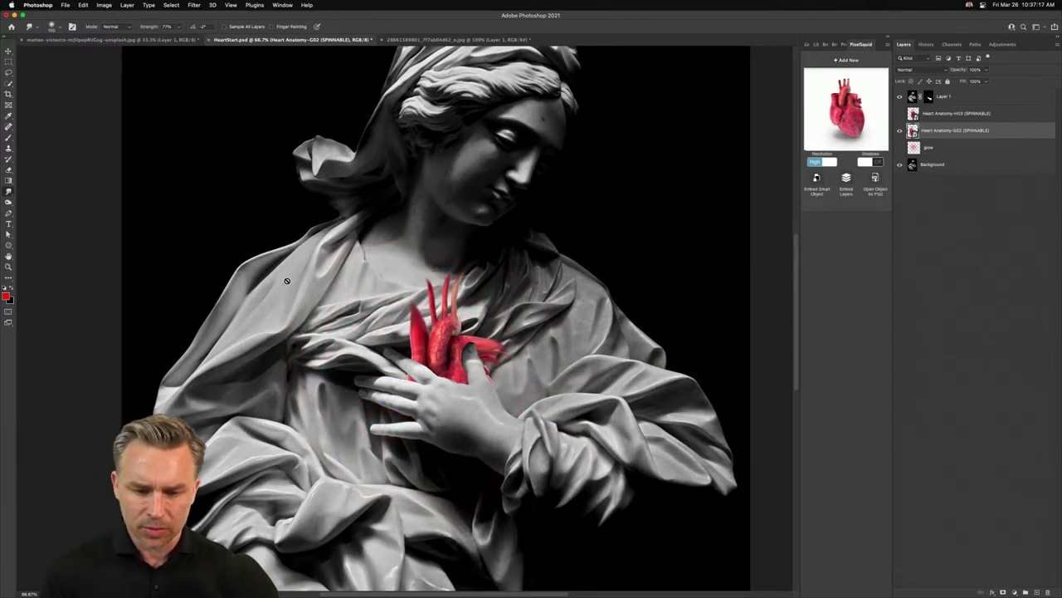
left_click(1003, 592)
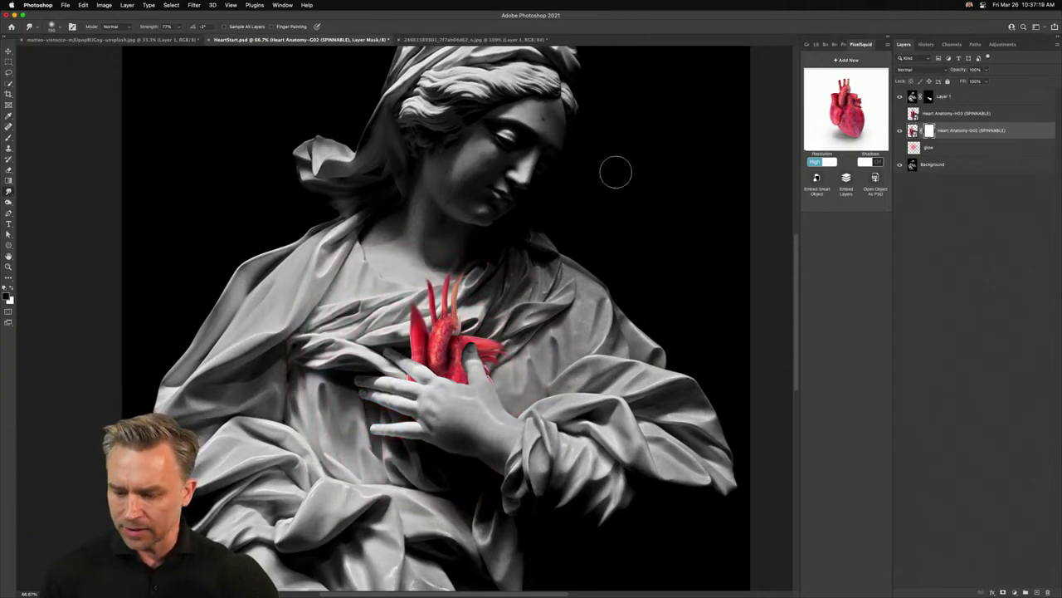
key("super+plus")
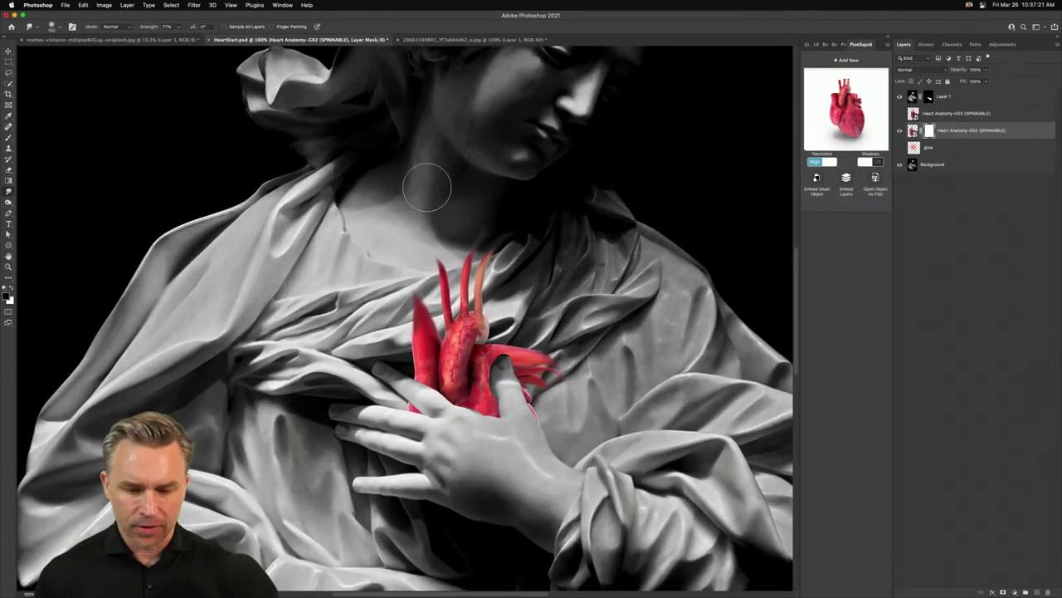
key("bracketright")
key("bracketright")
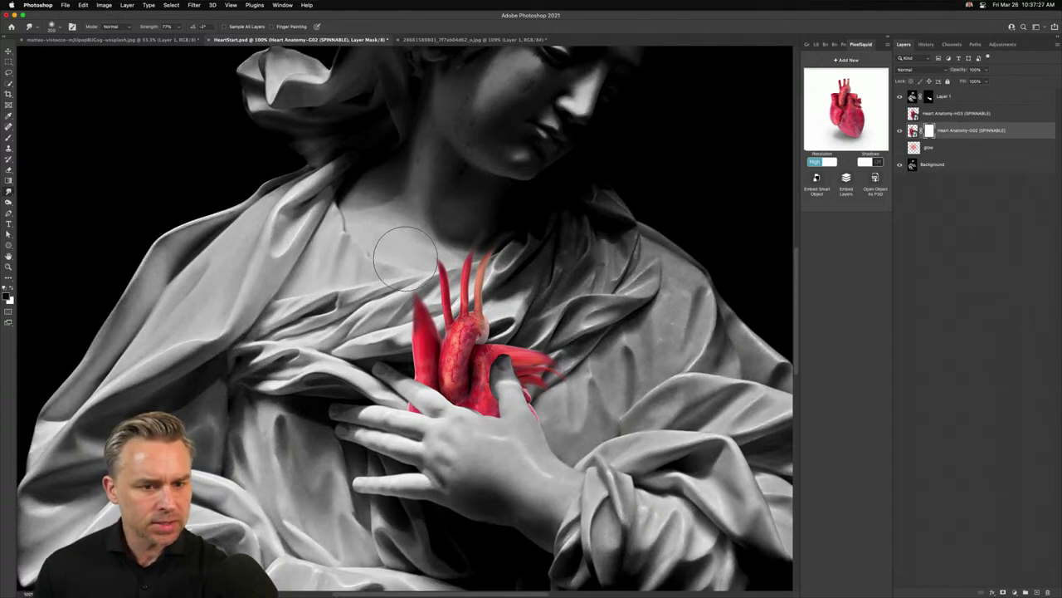
right_click(406, 259)
key("Escape")
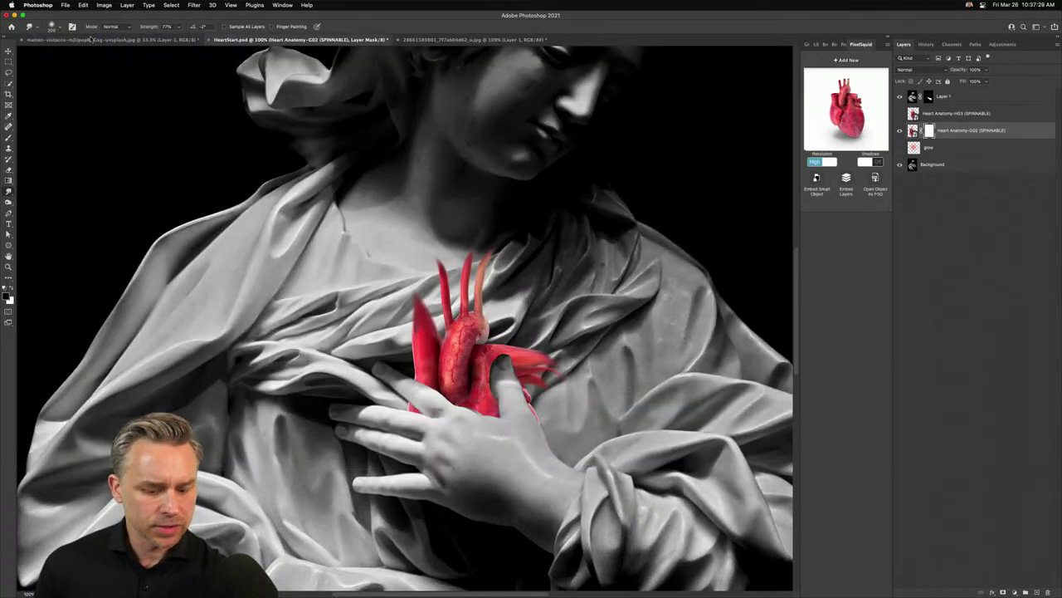
Paint black with a soft brush on the heart's layer mask to fade the upper and right vessel tips into the robe
key("b")
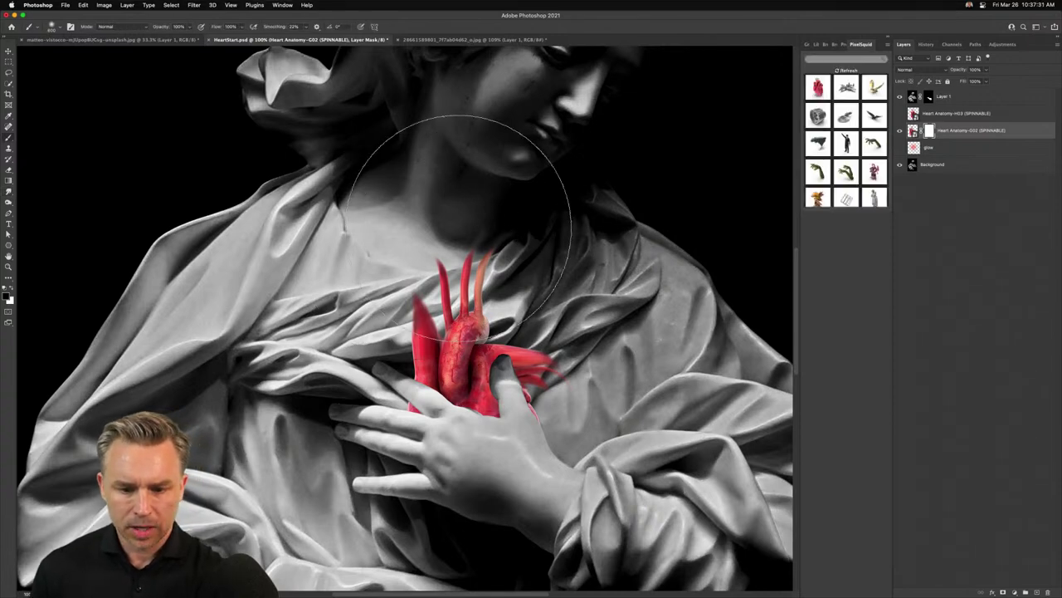
key("[")
key("[")
key("[")
left_click_drag(487, 249, 431, 249)
key("[")
key("[")
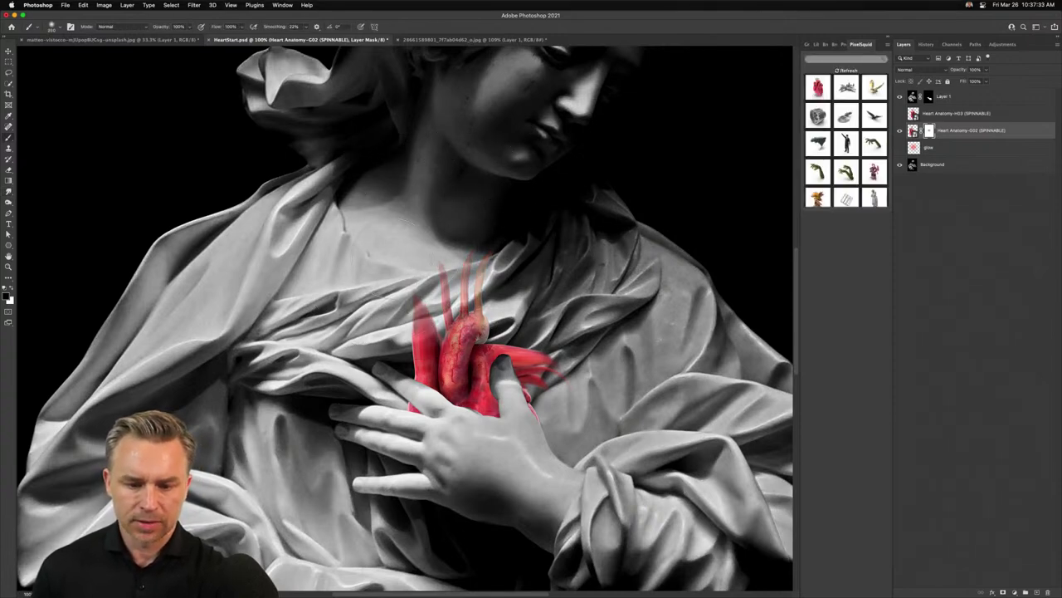
mouse_move(502, 255)
left_mouse_down()
mouse_move(313, 264)
mouse_move(398, 270)
mouse_move(482, 250)
mouse_move(568, 420)
mouse_move(555, 302)
mouse_move(524, 288)
mouse_move(525, 270)
mouse_move(581, 437)
left_mouse_up()
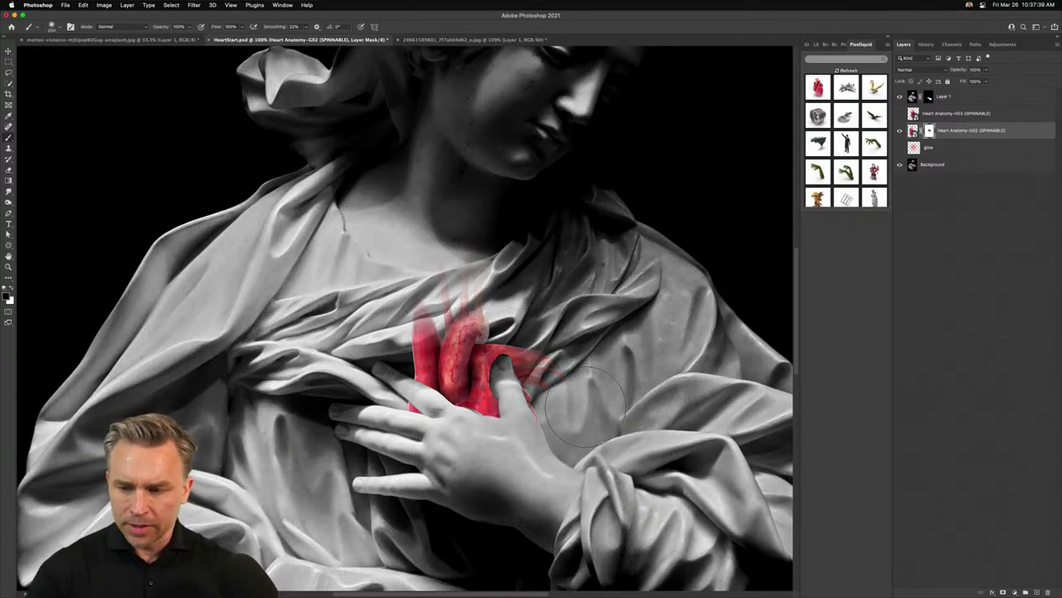
Rotate the masked heart about 15 degrees counterclockwise and scale it down slightly behind the hand
key("ctrl+t")
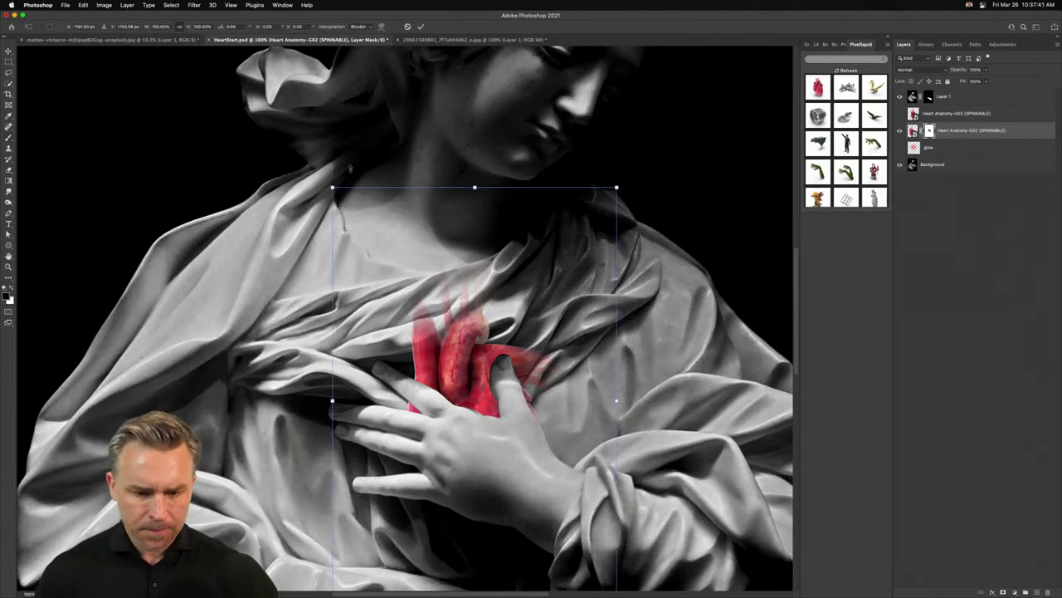
left_click_drag(314, 181, 286, 224)
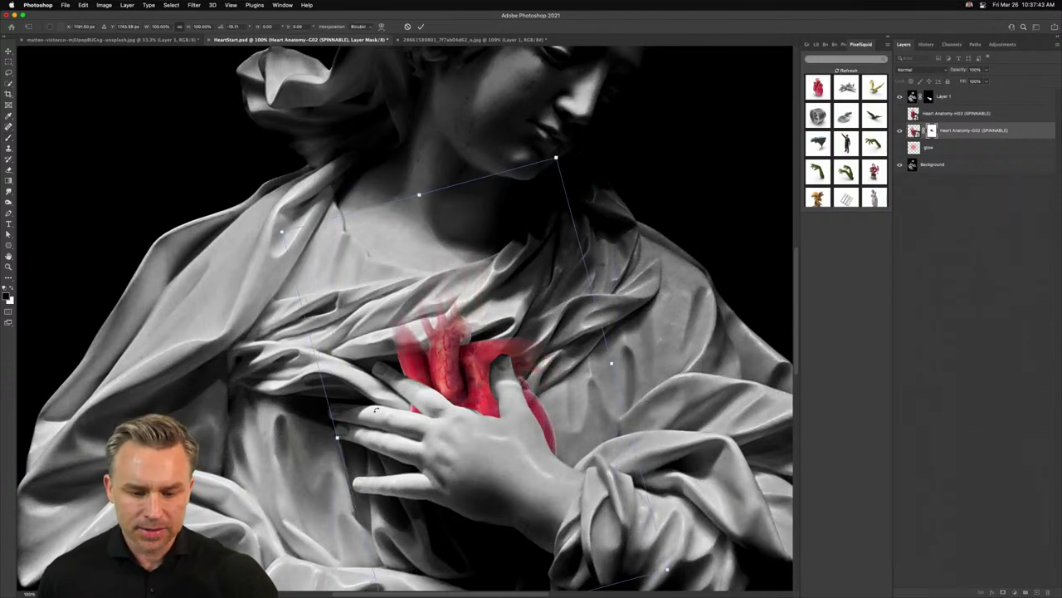
left_click_drag(666, 569, 652, 555)
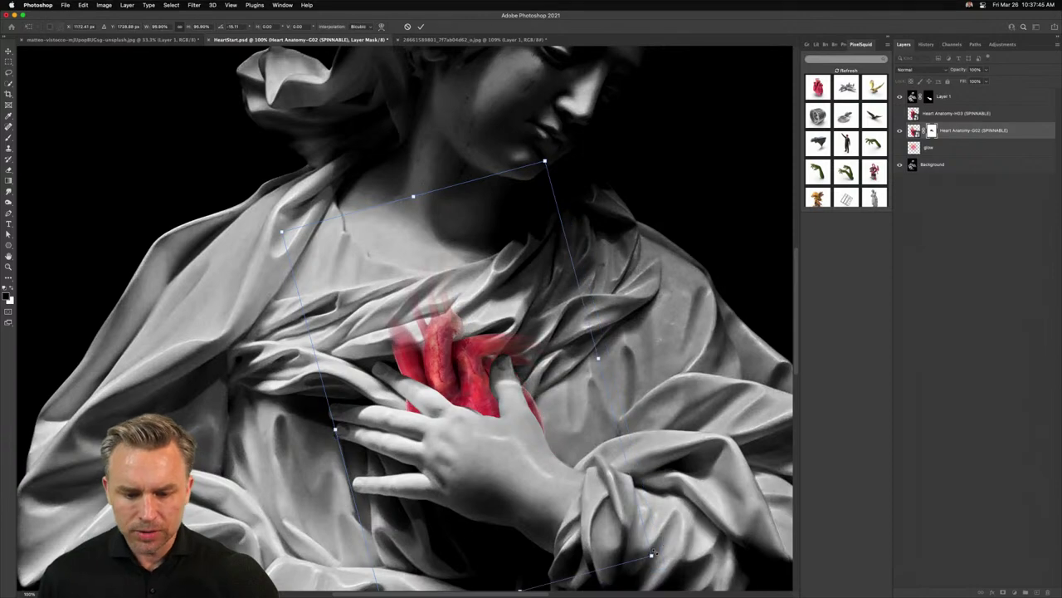
key("Return")
key("super+minus")
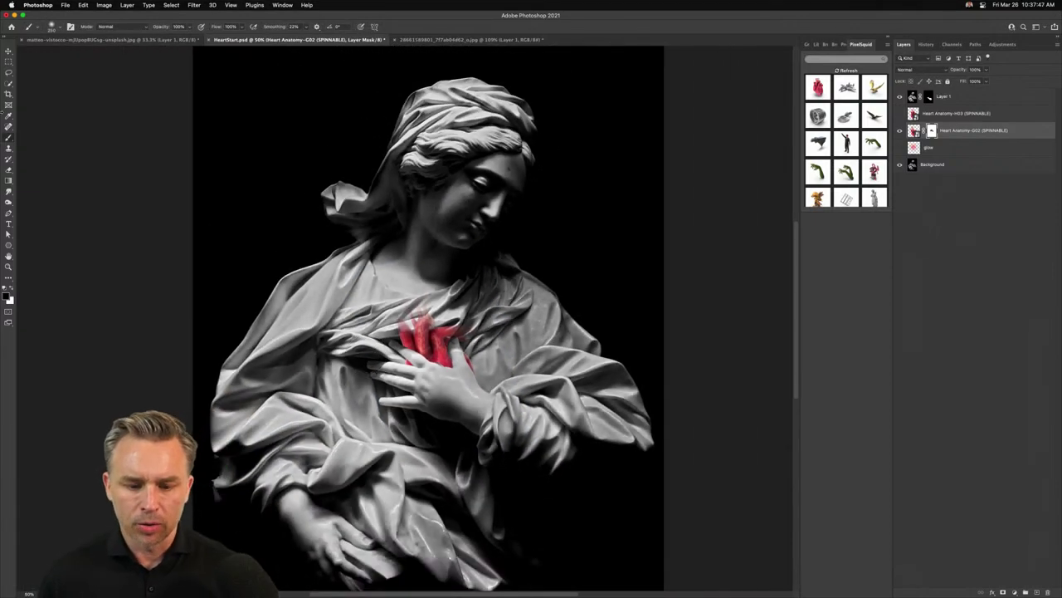
Select the heart layer's image instead of its mask, keep the Normal blend mode, and show the glow layer again
key("v")
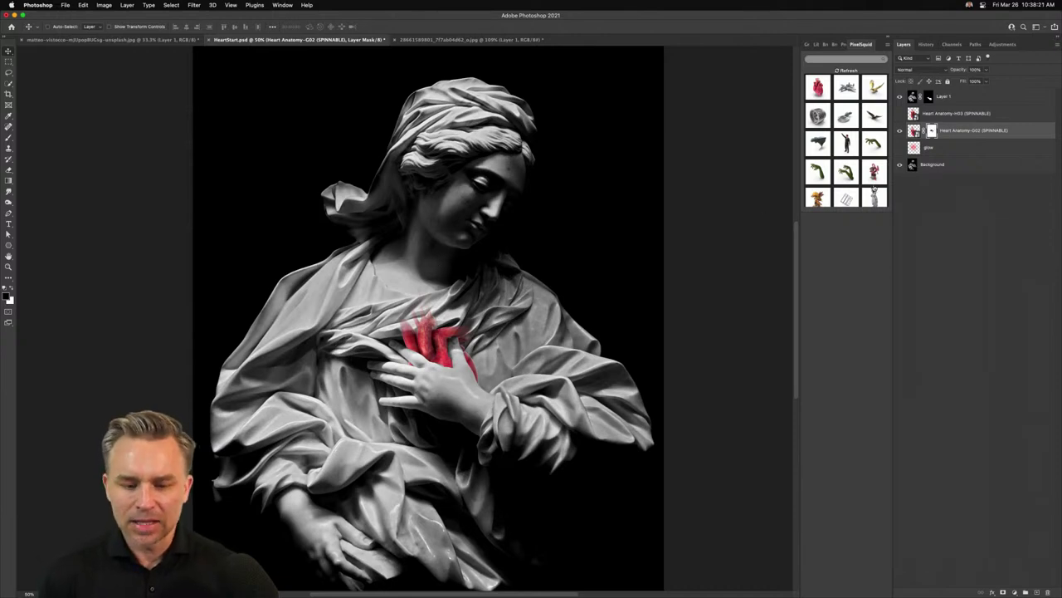
left_click(914, 130)
left_click(913, 70)
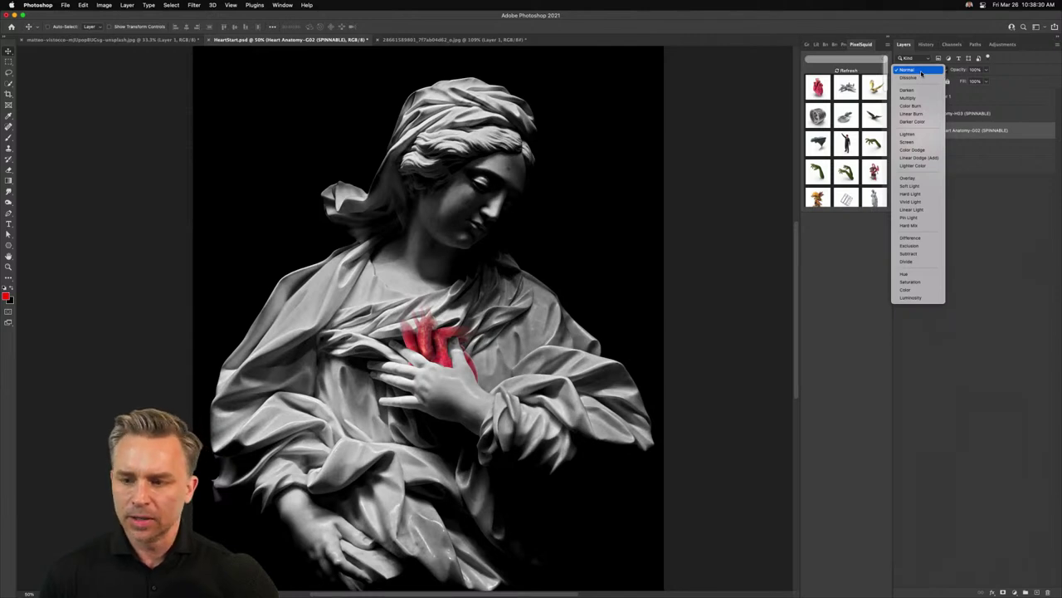
left_click(920, 73)
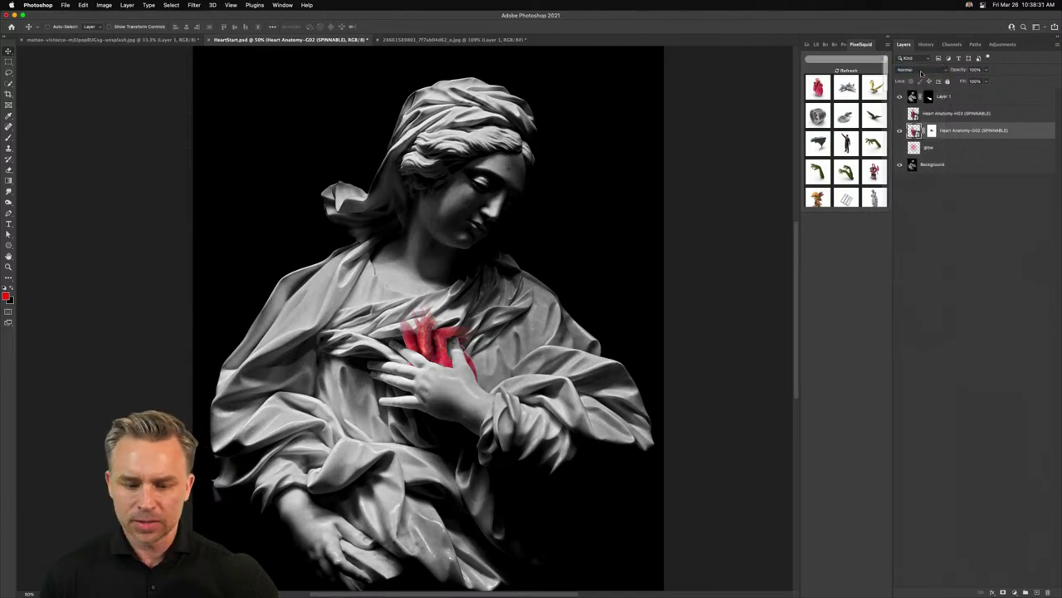
left_click(901, 148)
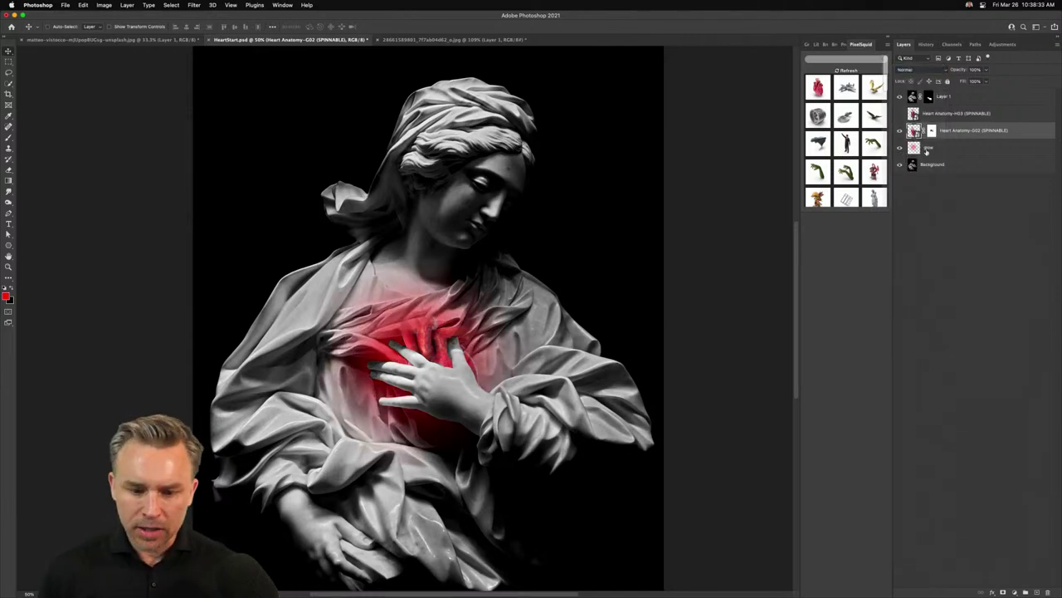
Paint broad soft red strokes over the statue's chest, shoulders and sleeves on the glow layer
left_click(927, 148)
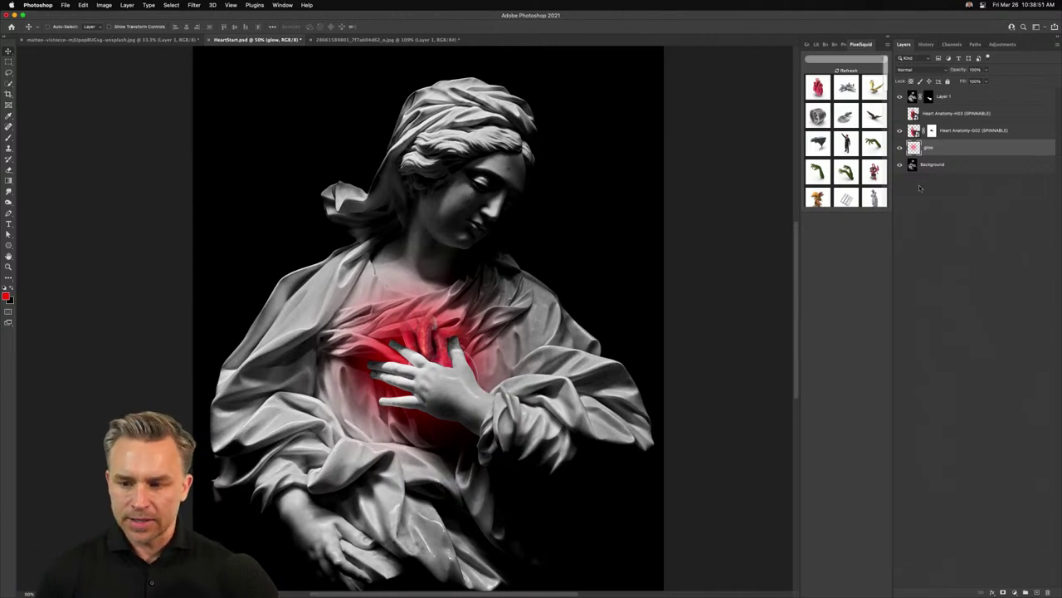
key("b")
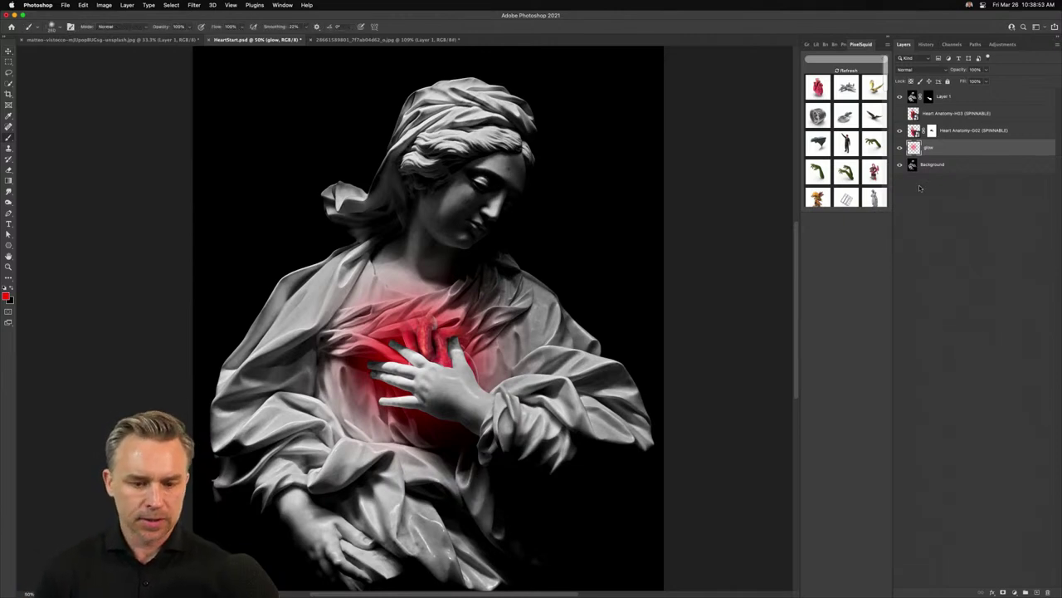
mouse_move(361, 340)
left_mouse_down()
mouse_move(333, 311)
mouse_move(178, 197)
mouse_move(281, 92)
mouse_move(290, 65)
mouse_move(455, 235)
mouse_move(524, 143)
mouse_move(511, 295)
mouse_move(618, 272)
mouse_move(494, 336)
mouse_move(645, 421)
mouse_move(397, 489)
mouse_move(286, 465)
mouse_move(212, 507)
mouse_move(229, 373)
mouse_move(123, 429)
left_mouse_up()
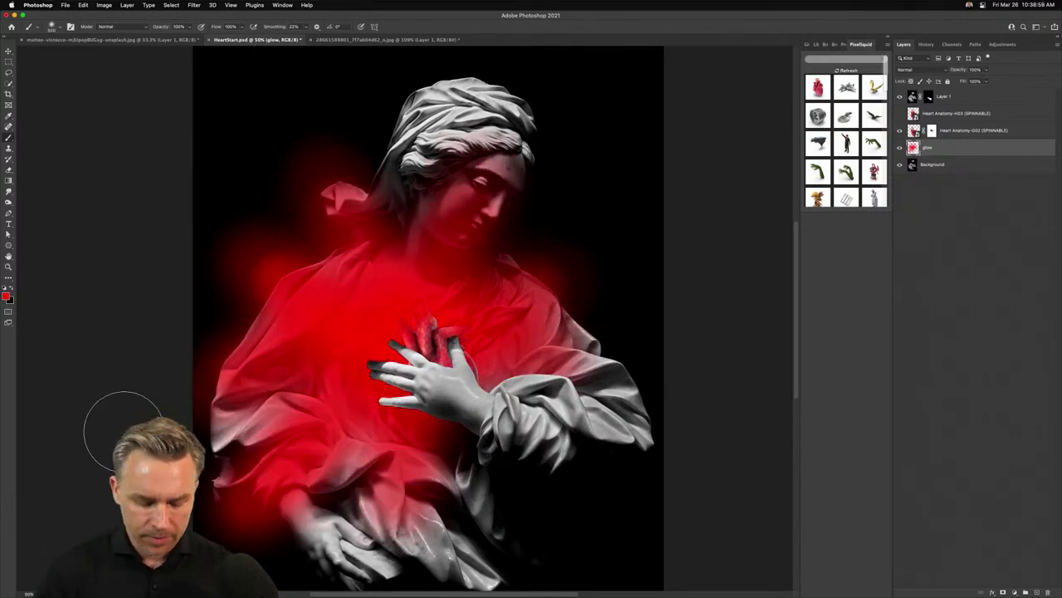
Undo all the broad red strokes painted on the glow layer
key("super+z")
key("super+z")
key("super+z")
key("super+z")
key("super+z")
key("super+z")
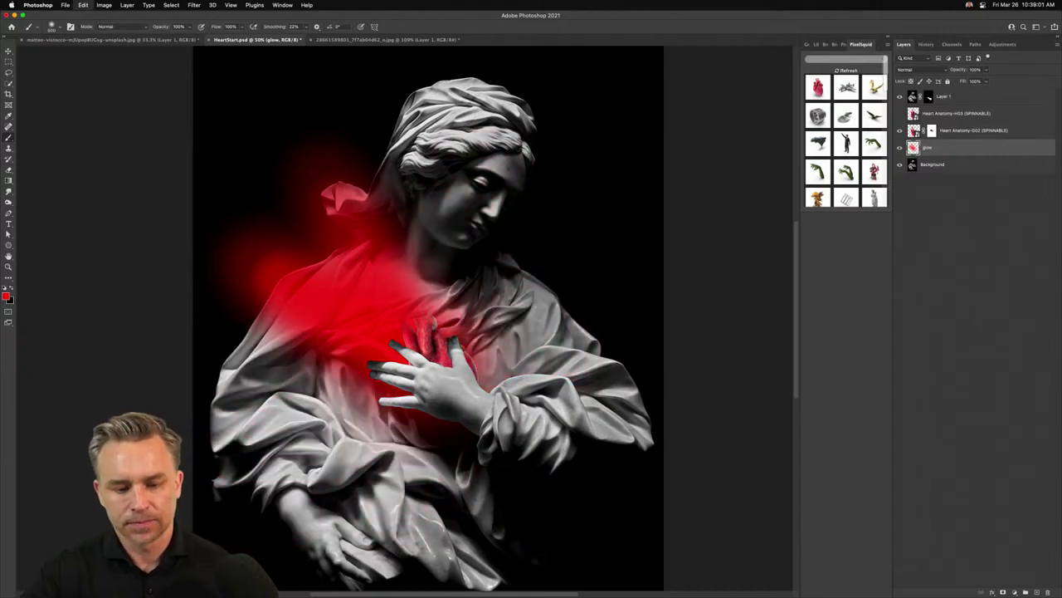
key("super+z")
key("super+z")
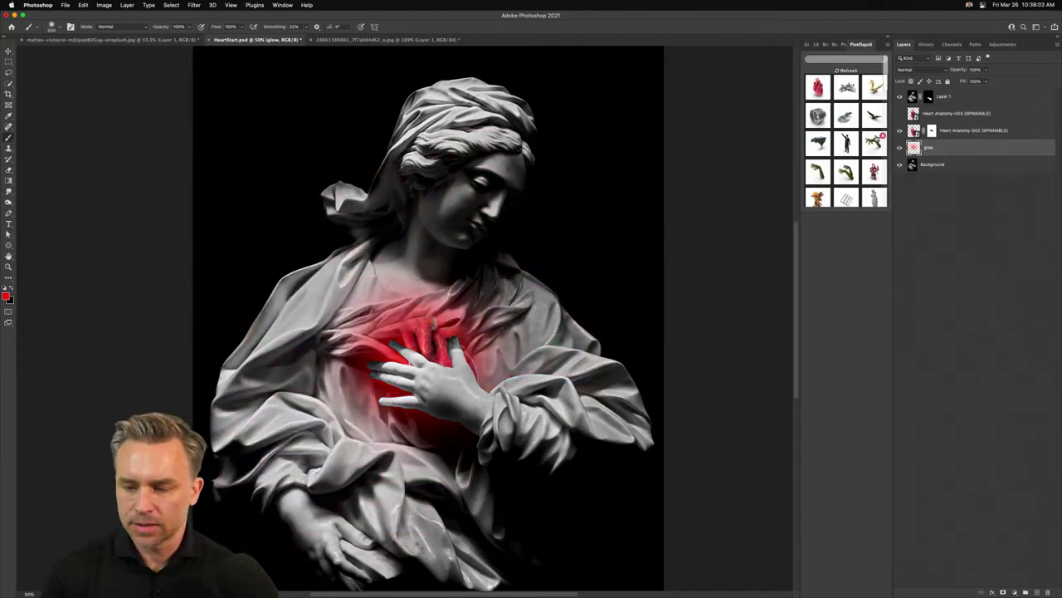
Add a layer above the glow layer and fill it with the Spectrum preset as a linear gradient
left_click(1037, 593)
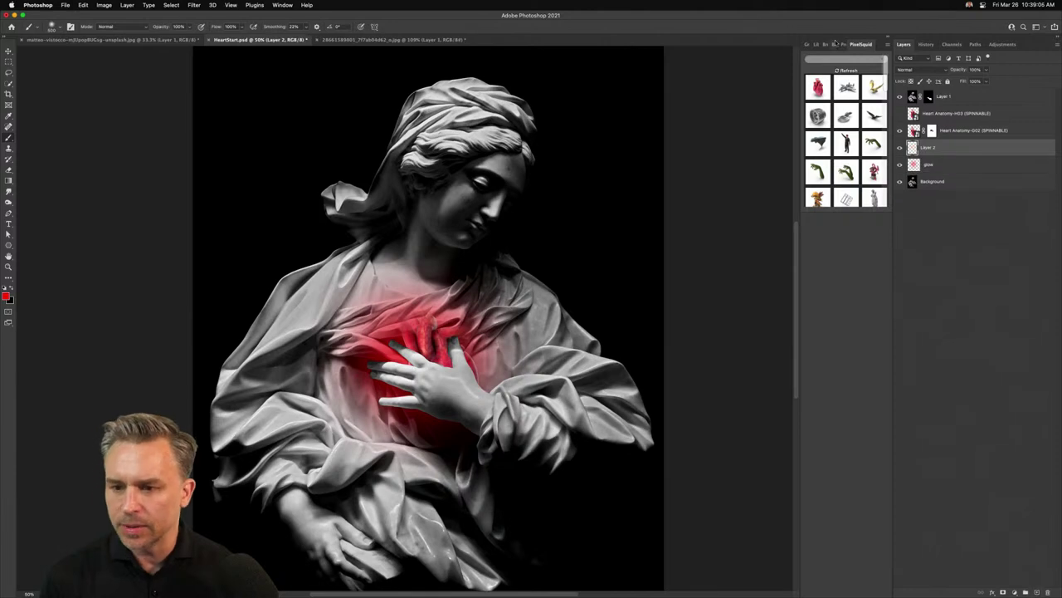
left_click(806, 44)
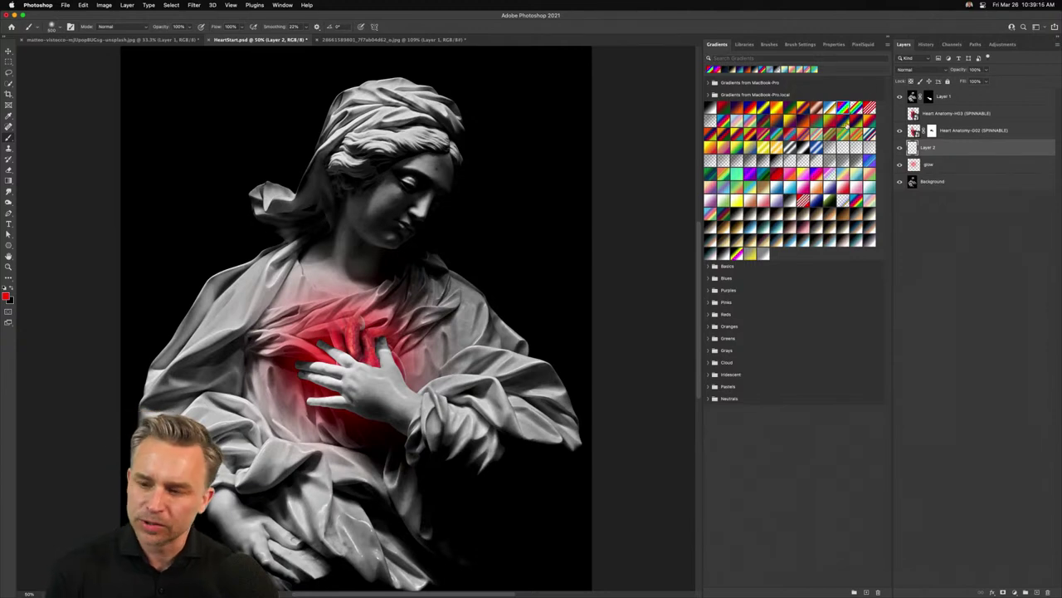
left_click(888, 44)
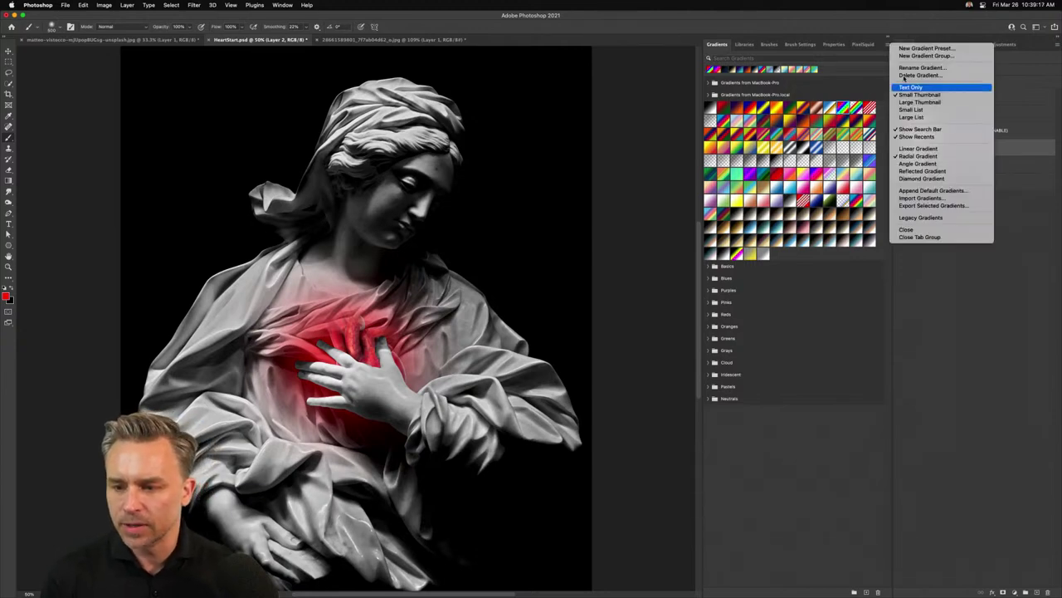
left_click(896, 144)
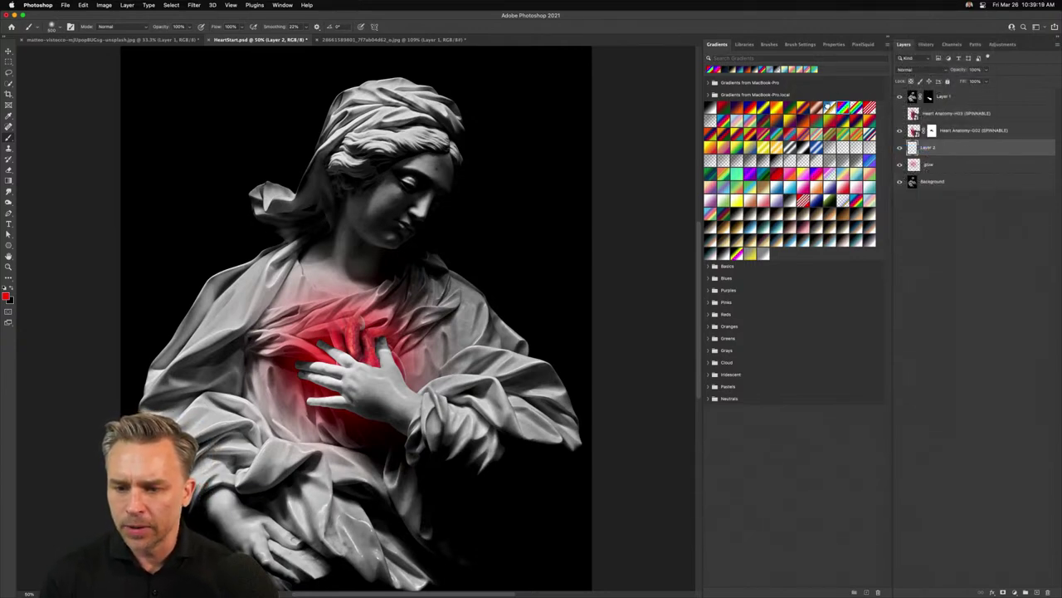
left_click(830, 109)
left_click(843, 108)
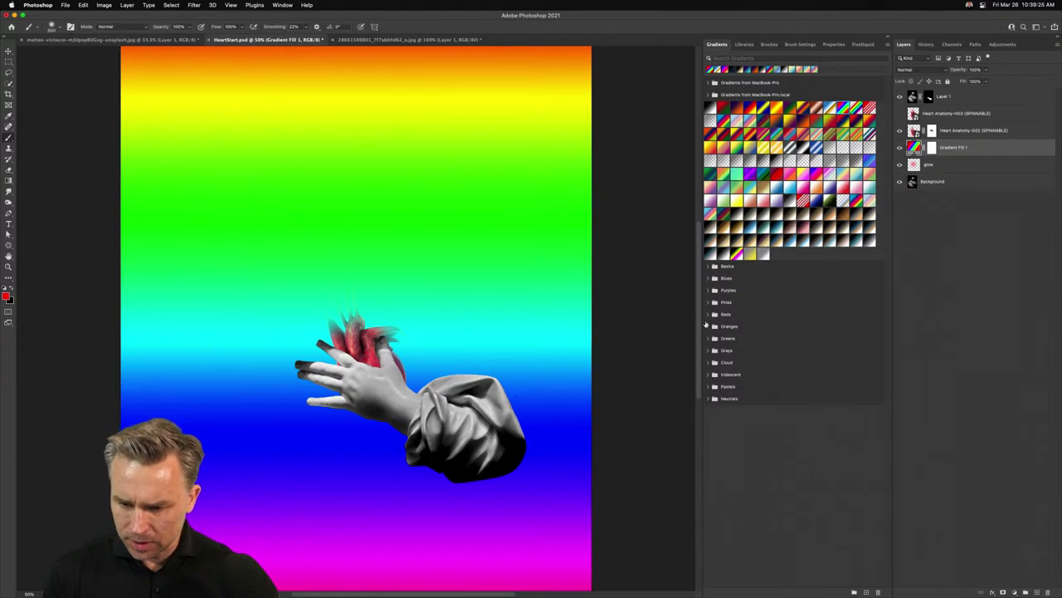
Browse the gradient presets in the Neutrals, Pastels, Iridescent, Cloud, Grays, Greens and Oranges groups
left_click(709, 402)
left_click(708, 387)
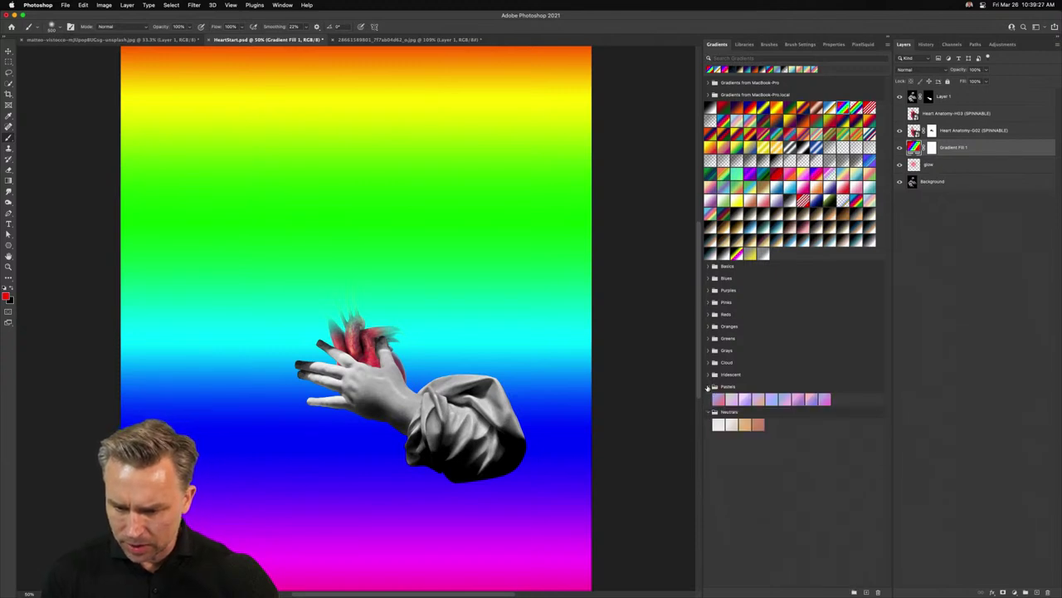
left_click(707, 374)
left_click(706, 362)
left_click(707, 350)
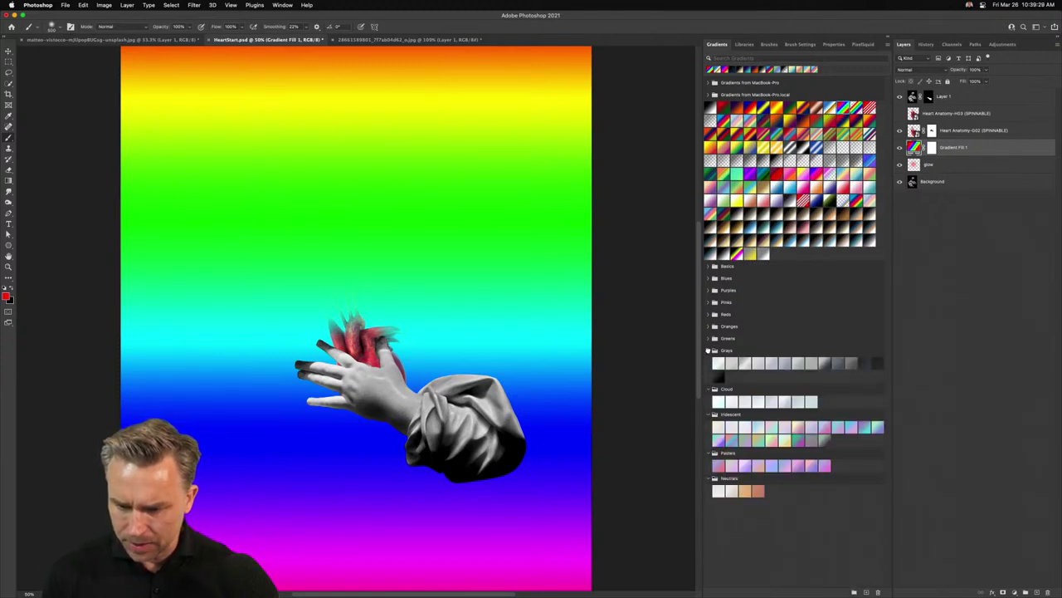
left_click(708, 339)
left_click(707, 326)
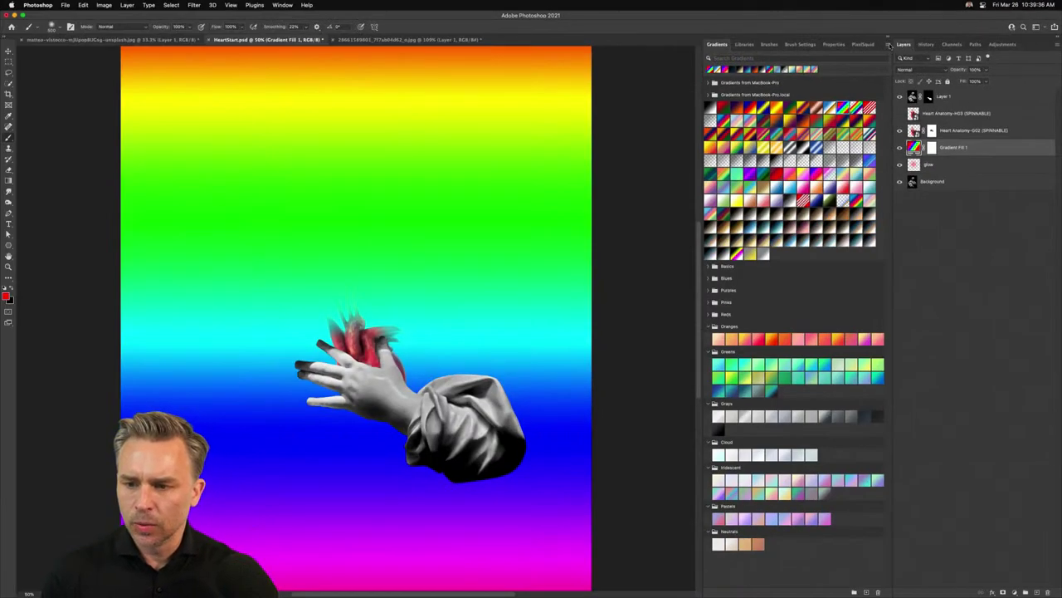
Load the Legacy Gradients set and expand its Spectrums group, collapsing the groups from Oranges to Pastels
left_click(886, 11)
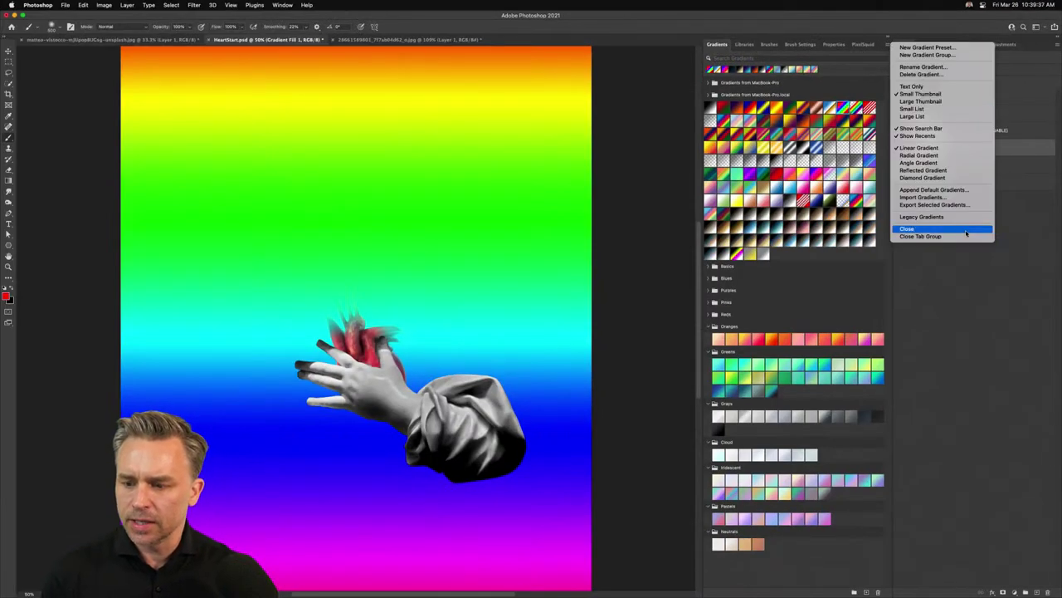
left_click(957, 217)
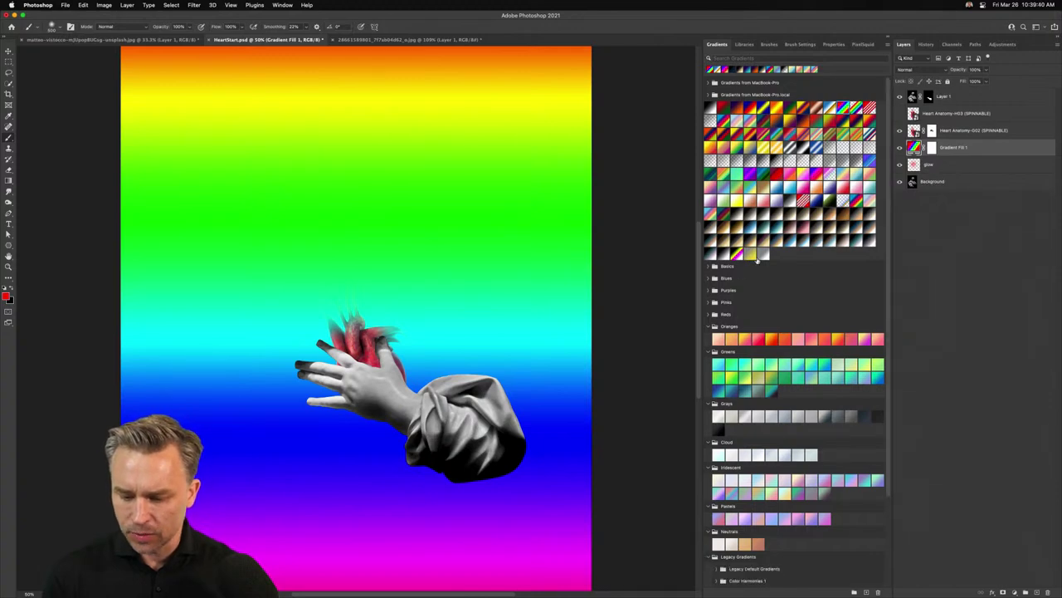
left_click(710, 327)
left_click(707, 338)
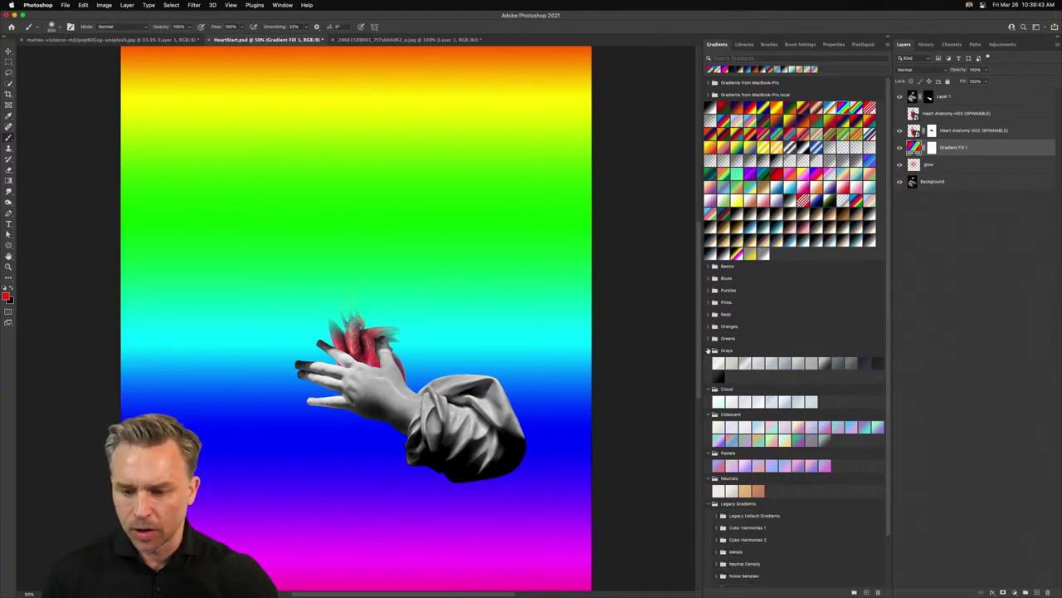
left_click(709, 351)
left_click(710, 363)
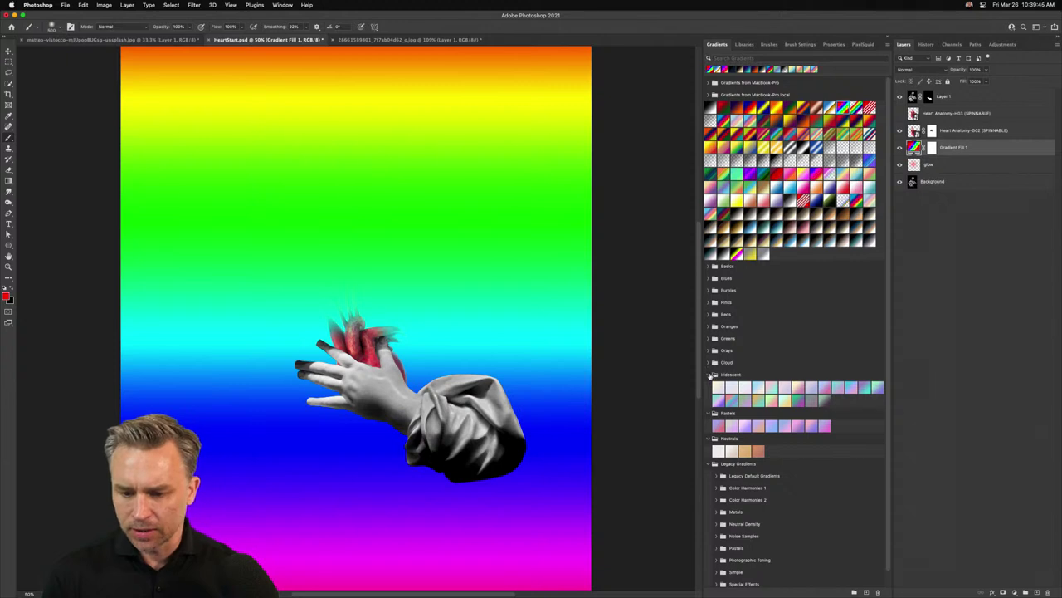
left_click(710, 375)
left_click(709, 388)
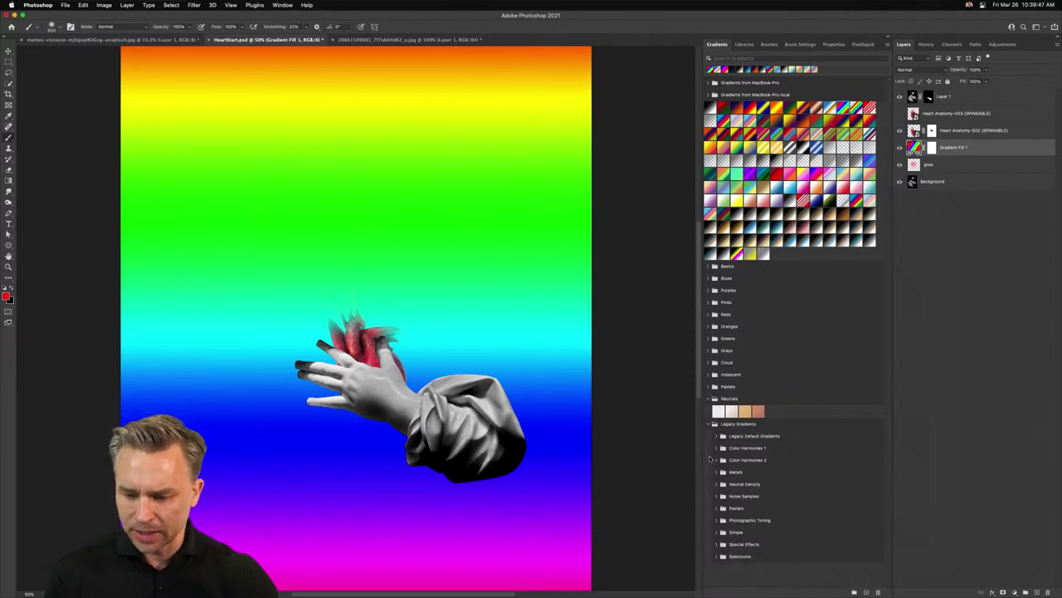
left_click(717, 556)
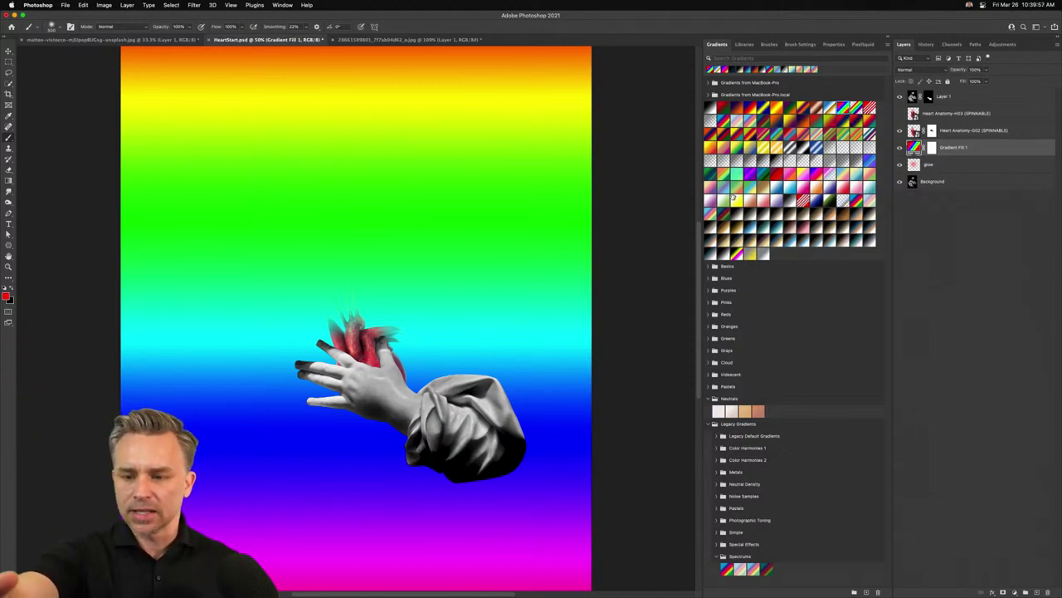
Collapse the Legacy Gradients group and delete it from the gradient presets
left_click(710, 424)
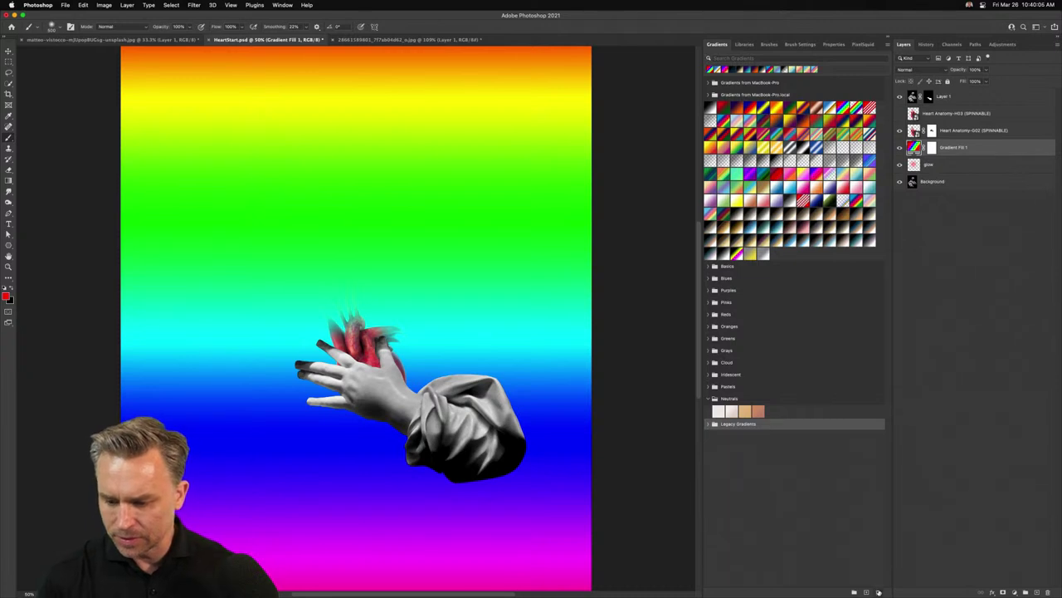
left_click(879, 592)
left_click(567, 206)
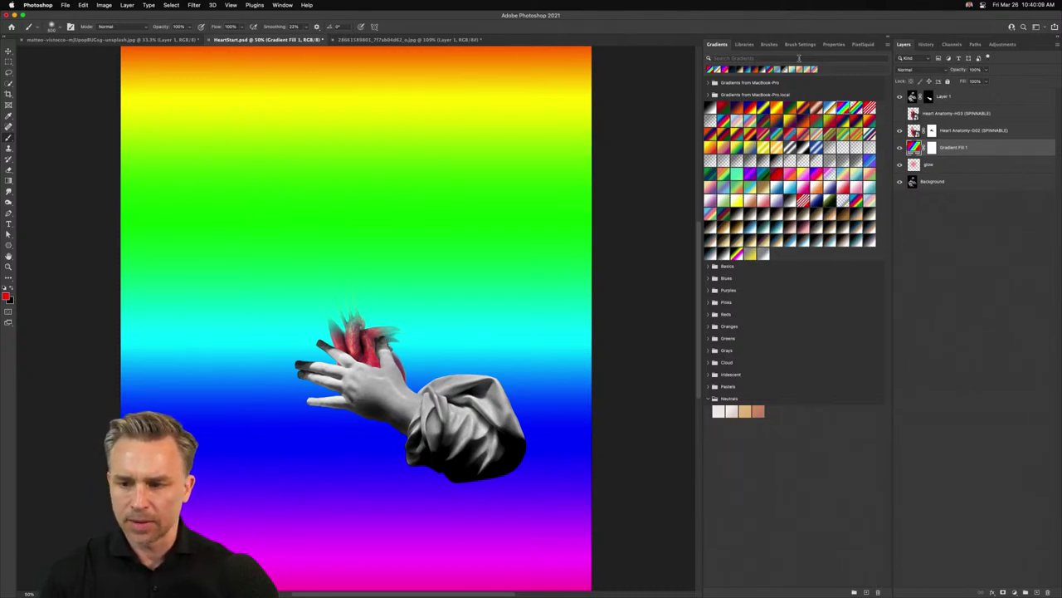
Switch the gradient style to radial and try several presets on the fill layer, including Spectrum and Transparent Rainbow
left_click(887, 44)
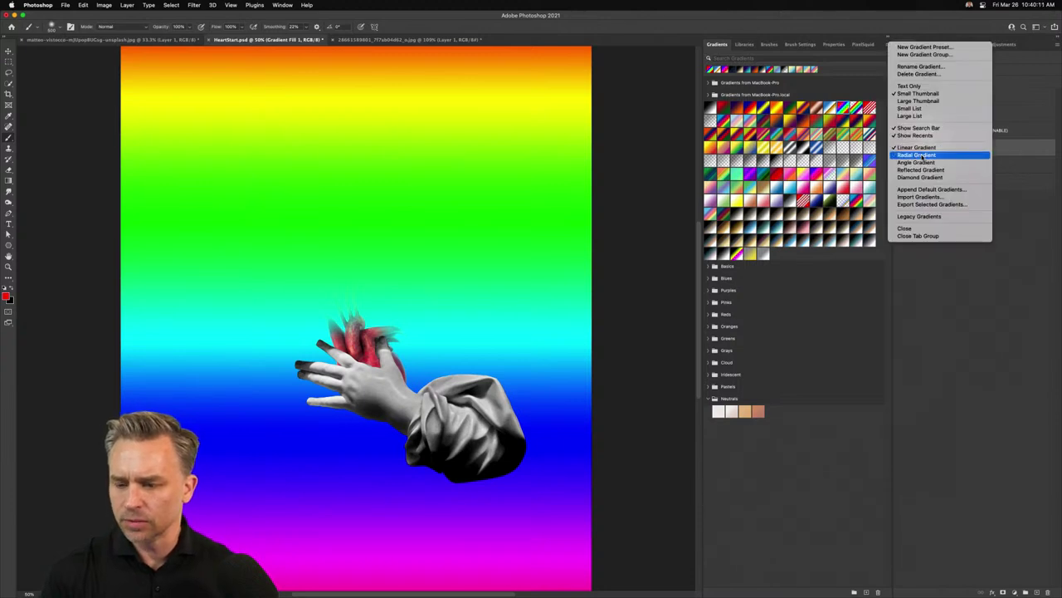
left_click(814, 99)
left_click(802, 109)
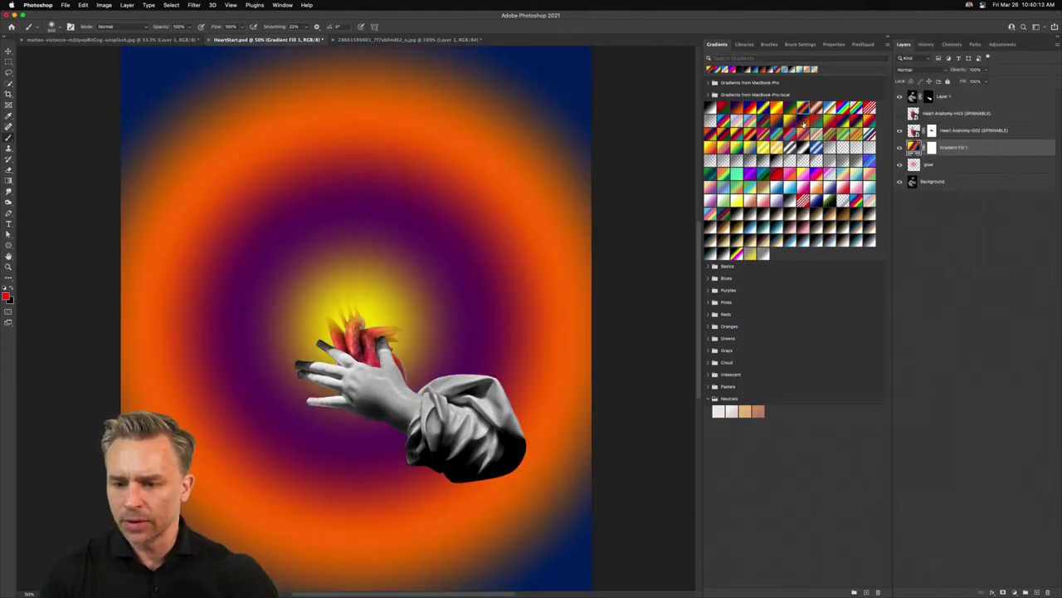
left_click(804, 118)
left_click(816, 120)
left_click(843, 108)
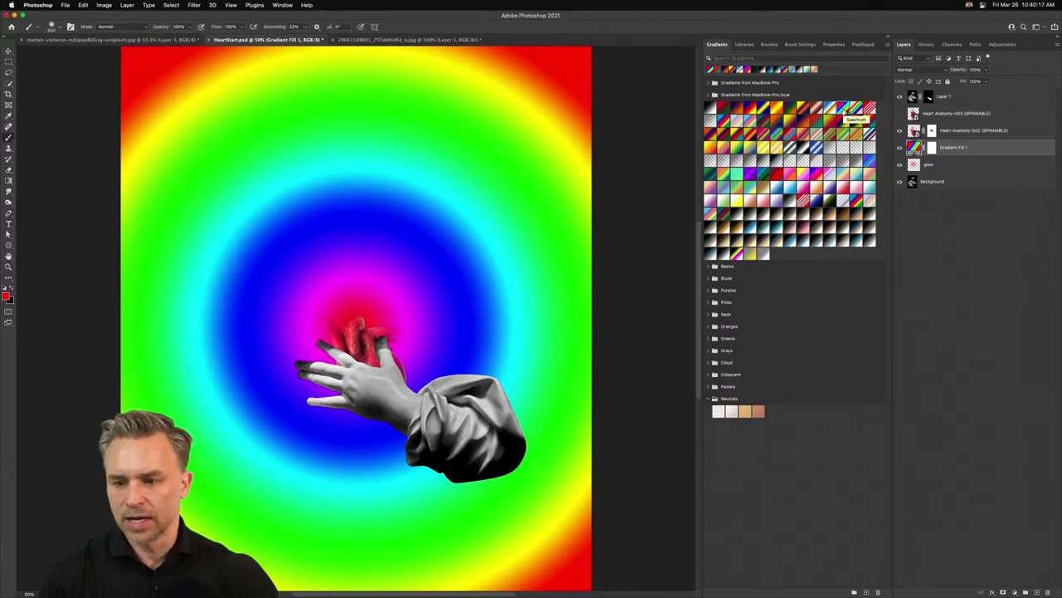
left_click(855, 108)
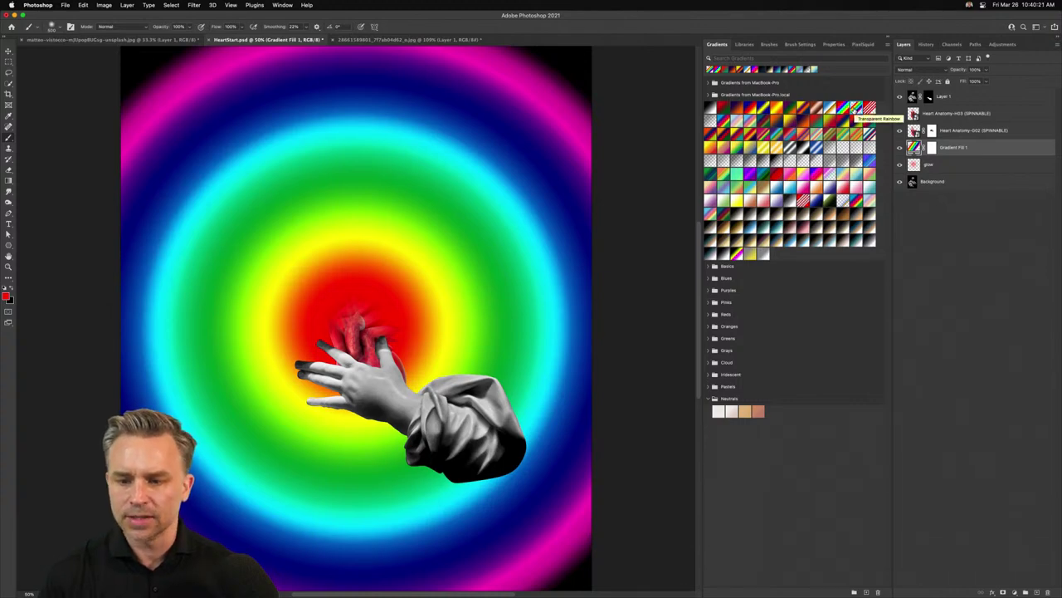
Apply the Spectrum preset to the radial gradient fill and convert its layer to a smart object
left_click(841, 107)
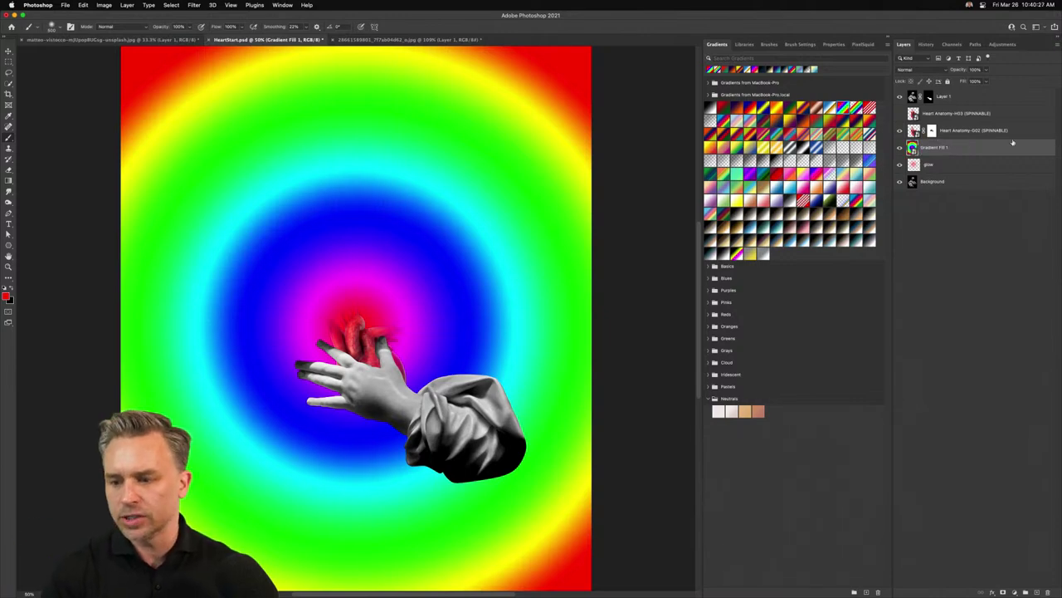
right_click(905, 148)
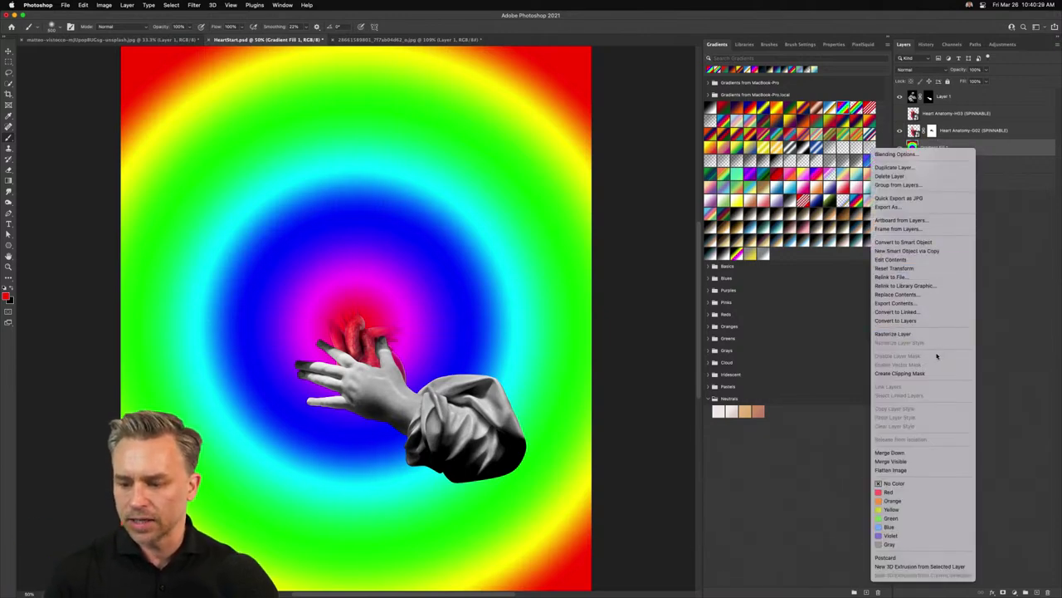
left_click(1004, 328)
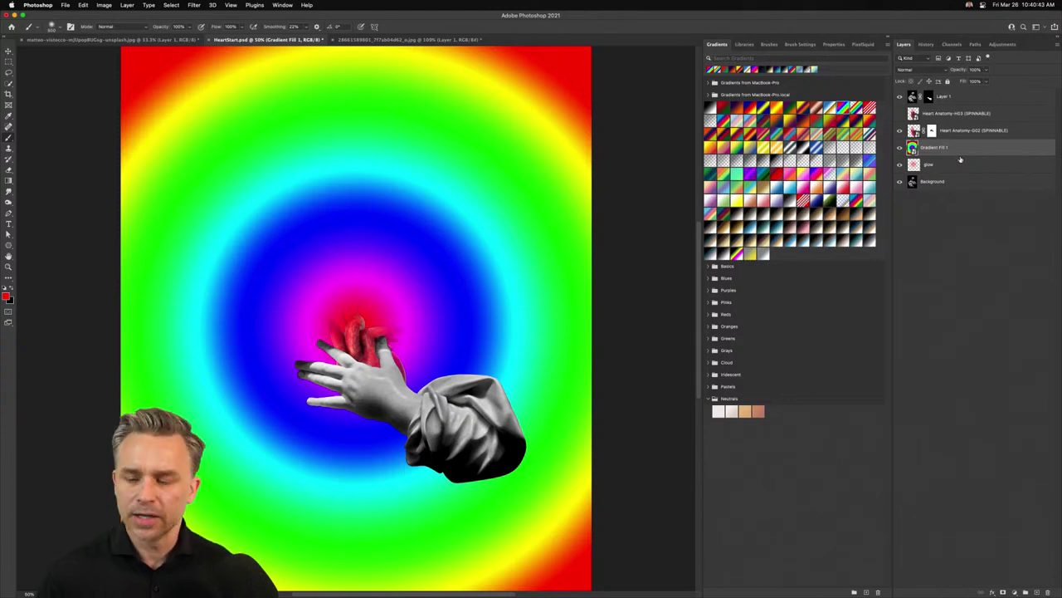
Hide and reshow the gradient smart object, and try moving it on the canvas
left_click(899, 148)
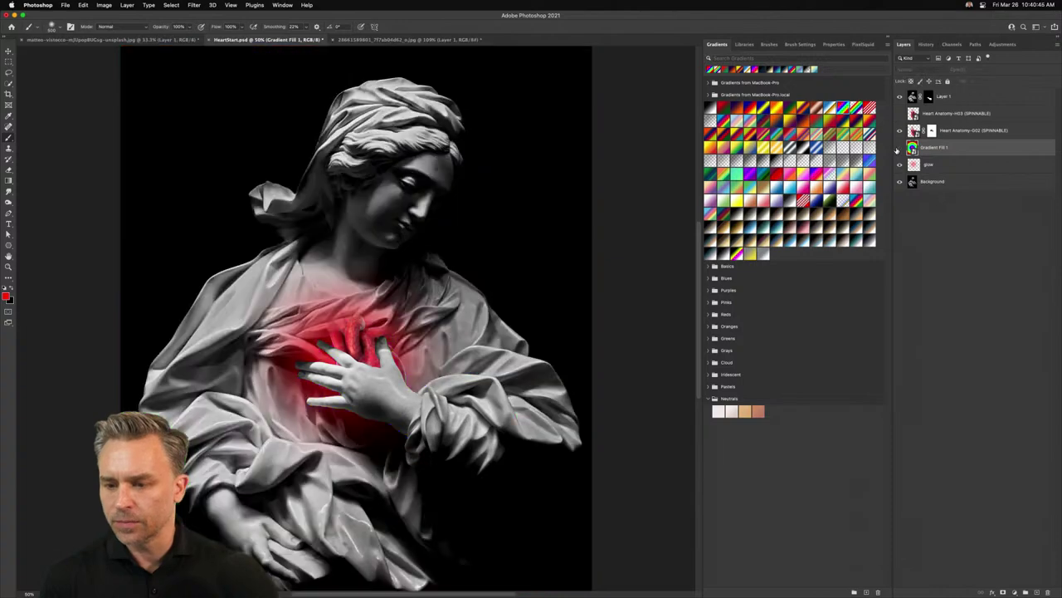
left_click(899, 147)
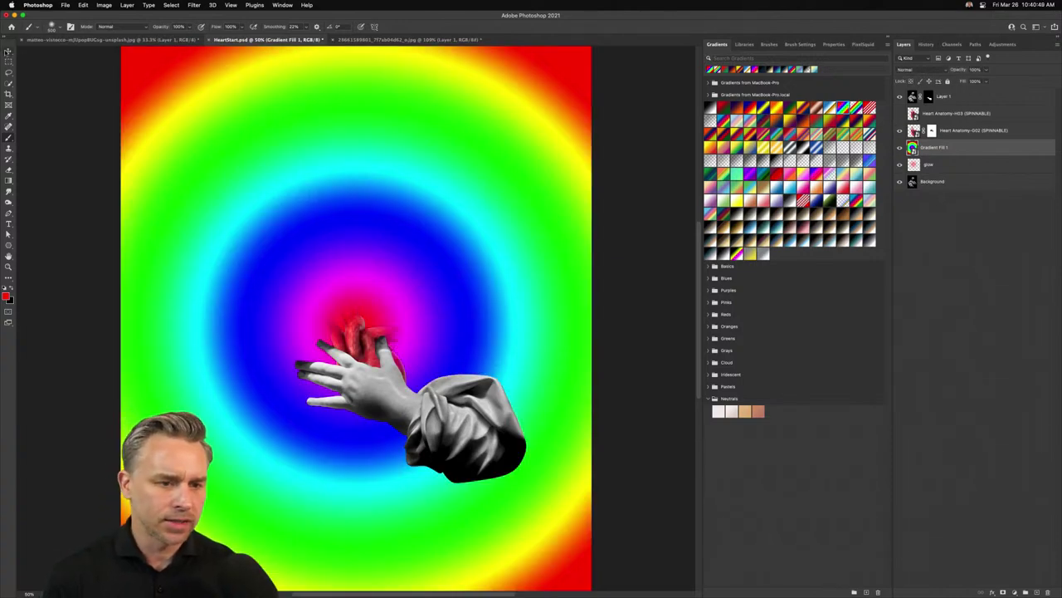
key("v")
left_click_drag(336, 189, 319, 226)
key("super+z")
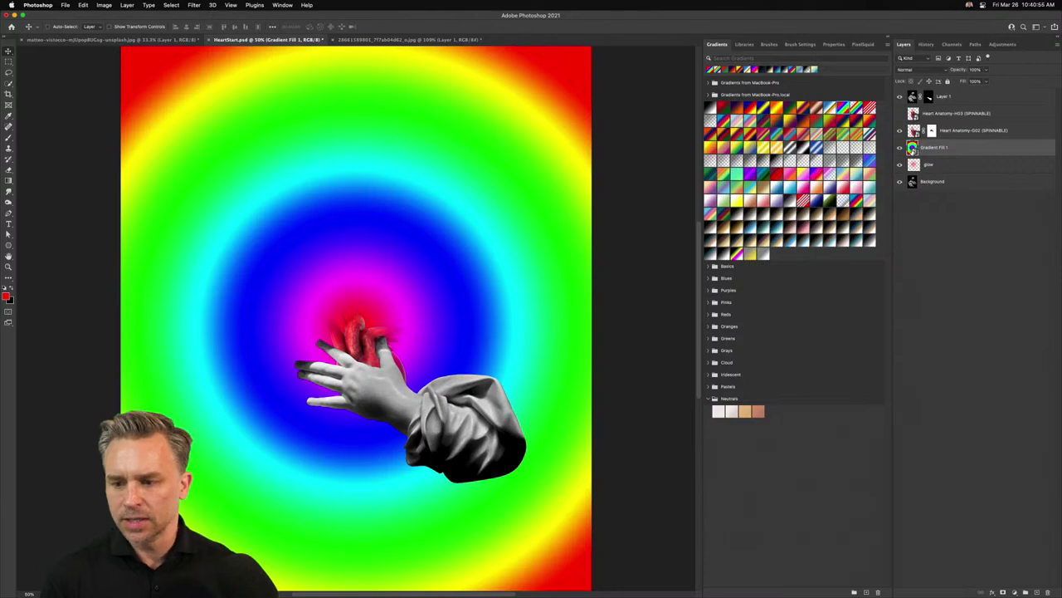
Open the gradient smart object's contents for inspection and return to the HeartStart.psd document
double_click(912, 148)
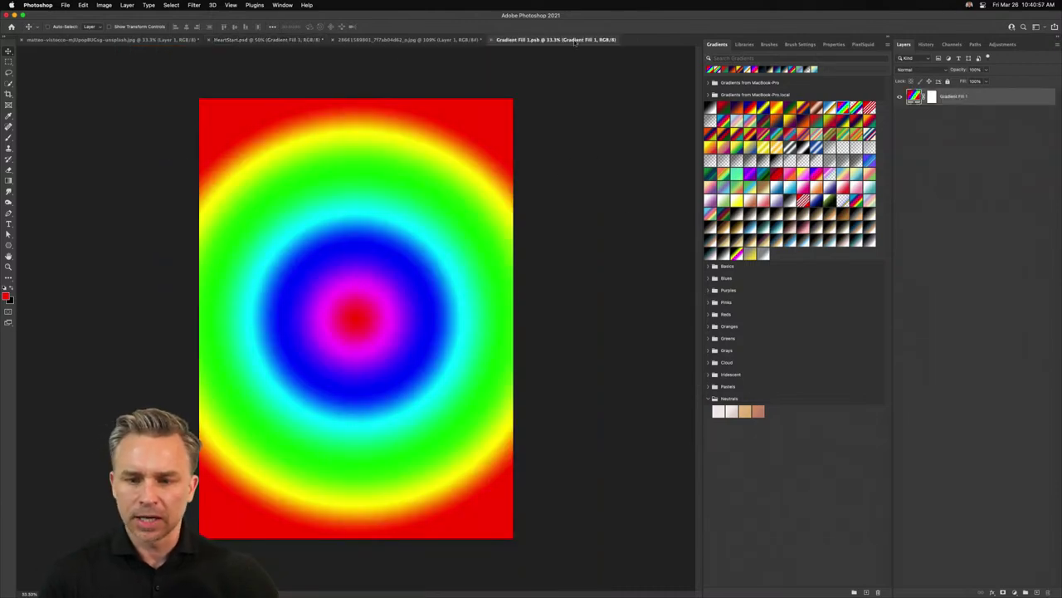
left_click(397, 39)
left_click(238, 41)
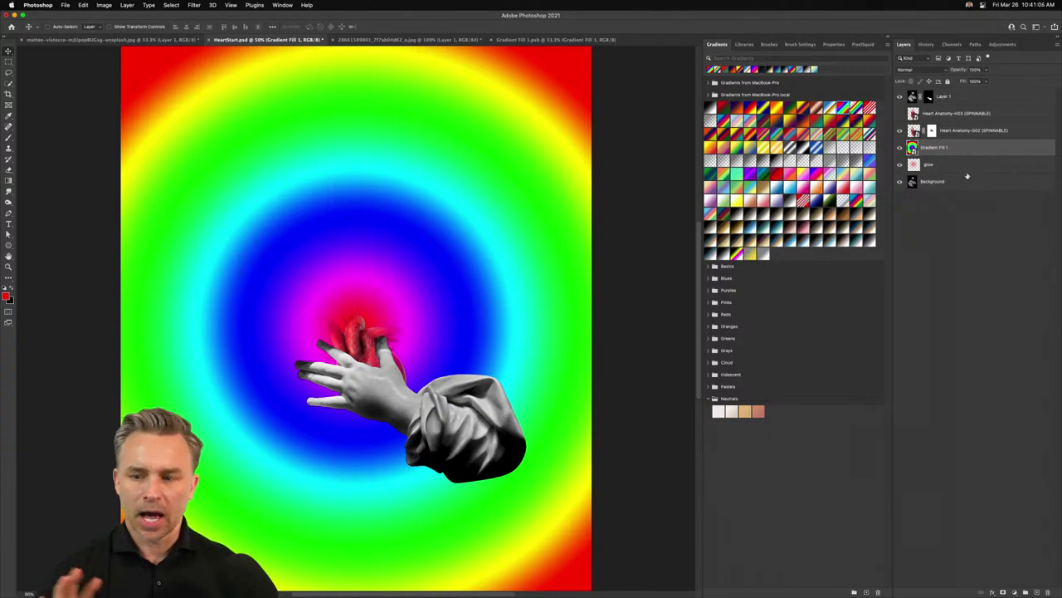
Open Liquify on the gradient smart object and push its upper-left yellow and green bands in toward the center
left_click(213, 5)
mouse_move(199, 5)
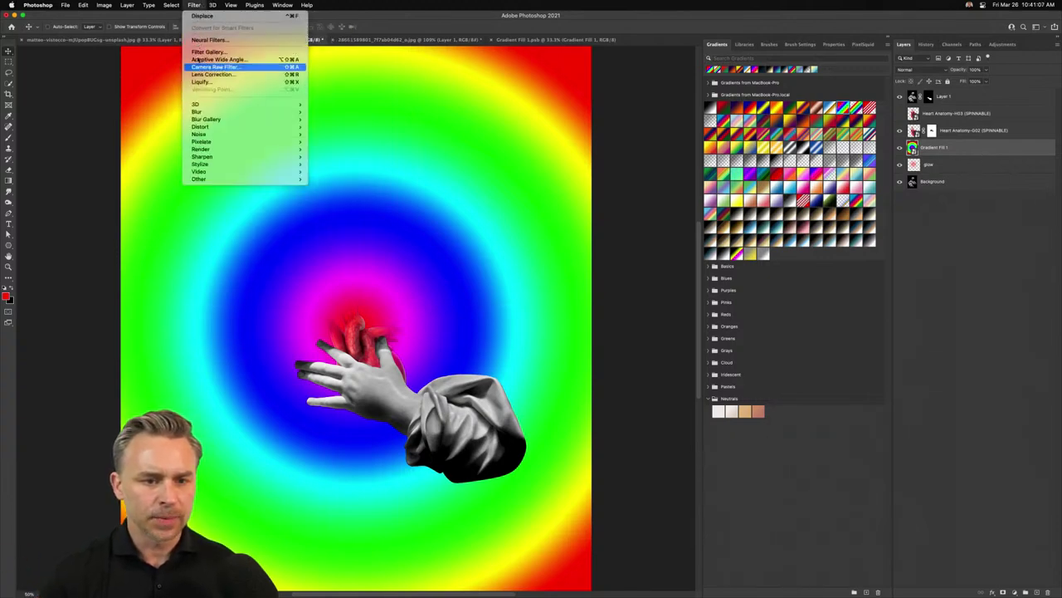
left_click(200, 82)
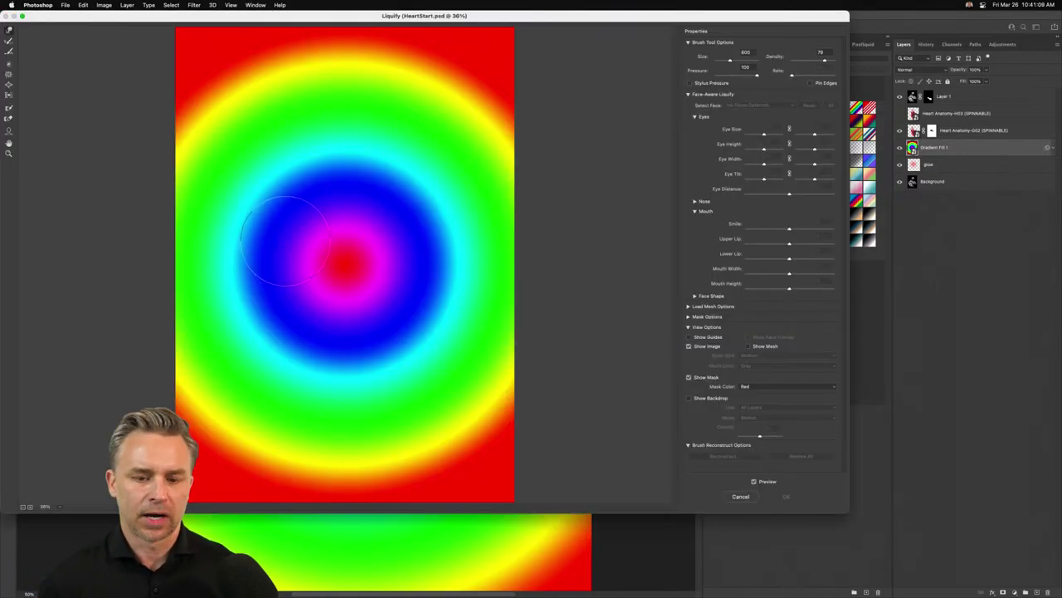
mouse_move(234, 114)
left_mouse_down()
mouse_move(324, 214)
mouse_move(294, 186)
left_mouse_up()
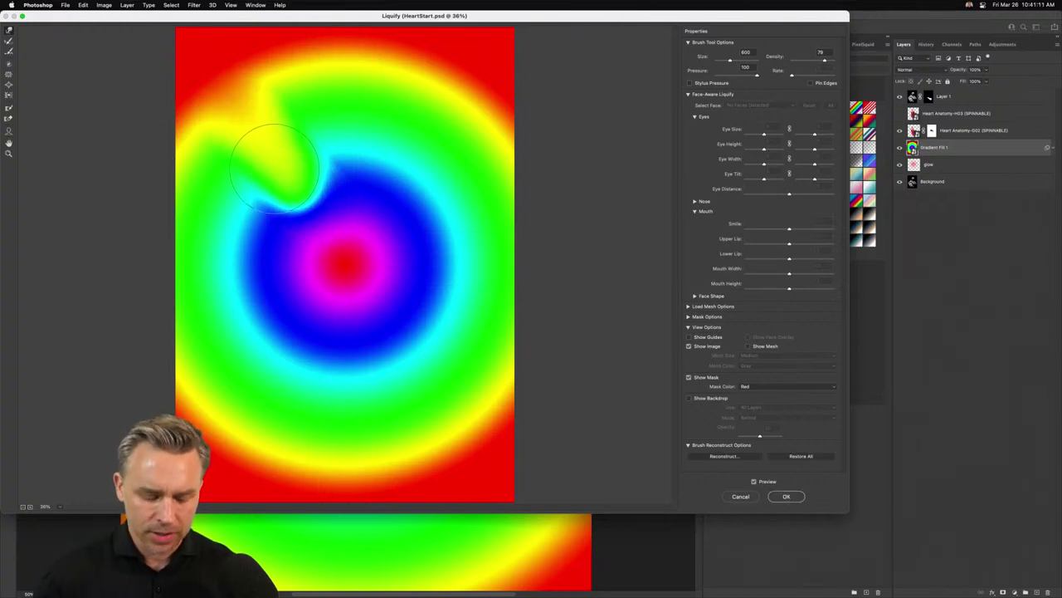
key("super+z")
left_click_drag(235, 105, 318, 224)
Reduce the Liquify brush size to 300 and smear narrow vertical streaks above the blue ring
key("bracketleft")
key("bracketleft")
key("bracketleft")
key("bracketleft")
key("bracketleft")
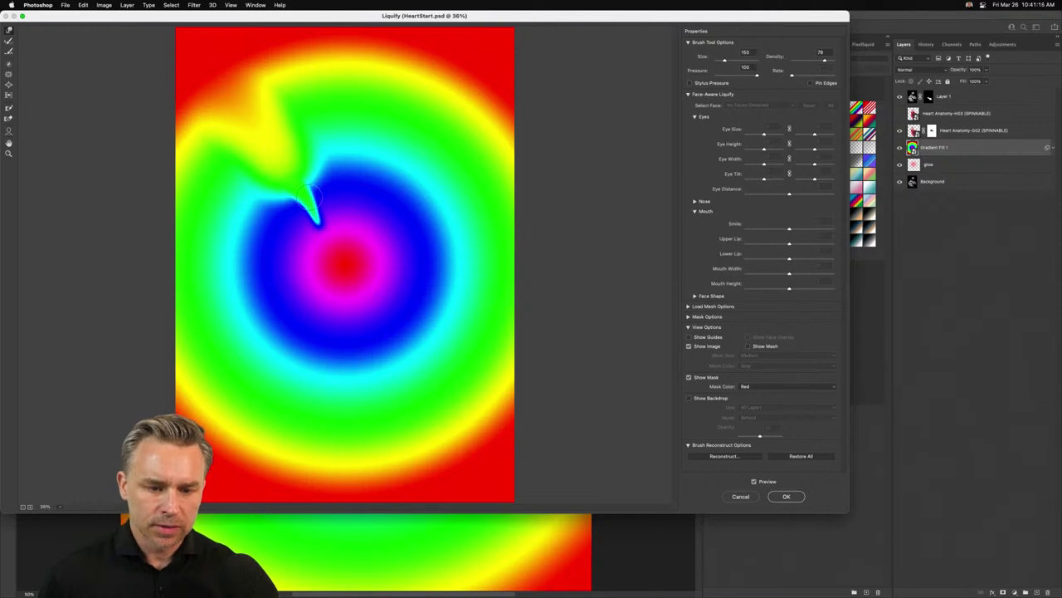
key("bracketright")
mouse_move(356, 72)
left_mouse_down()
mouse_move(369, 176)
mouse_move(360, 223)
mouse_move(390, 63)
left_mouse_up()
Pull blue and magenta spikes outward from the gradient's center toward the upper-left and right side, undoing the first upper-left stroke
left_click_drag(317, 221, 224, 124)
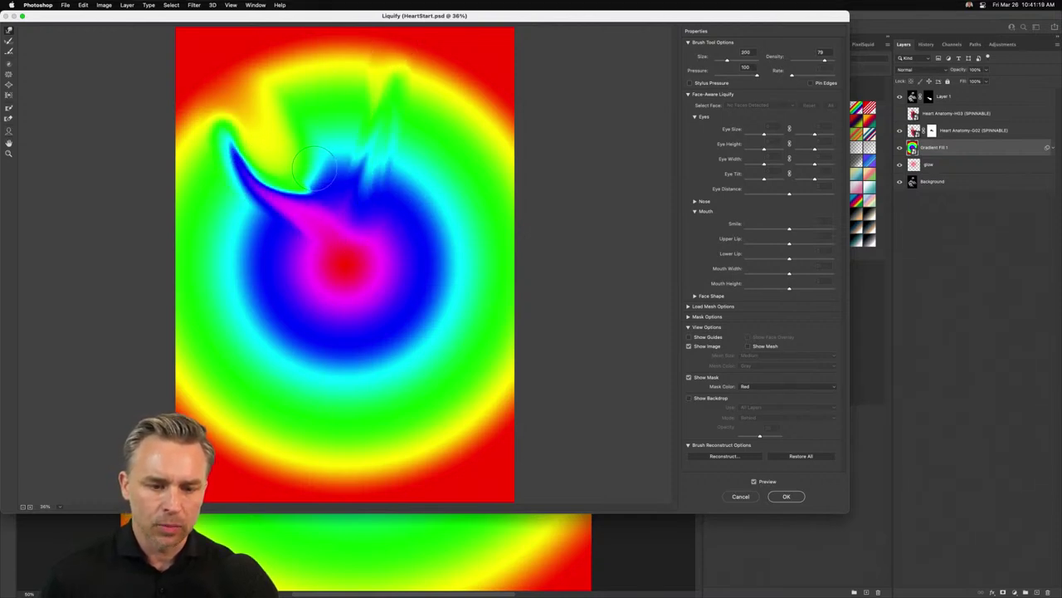
key("super+z")
left_click_drag(329, 203, 237, 76)
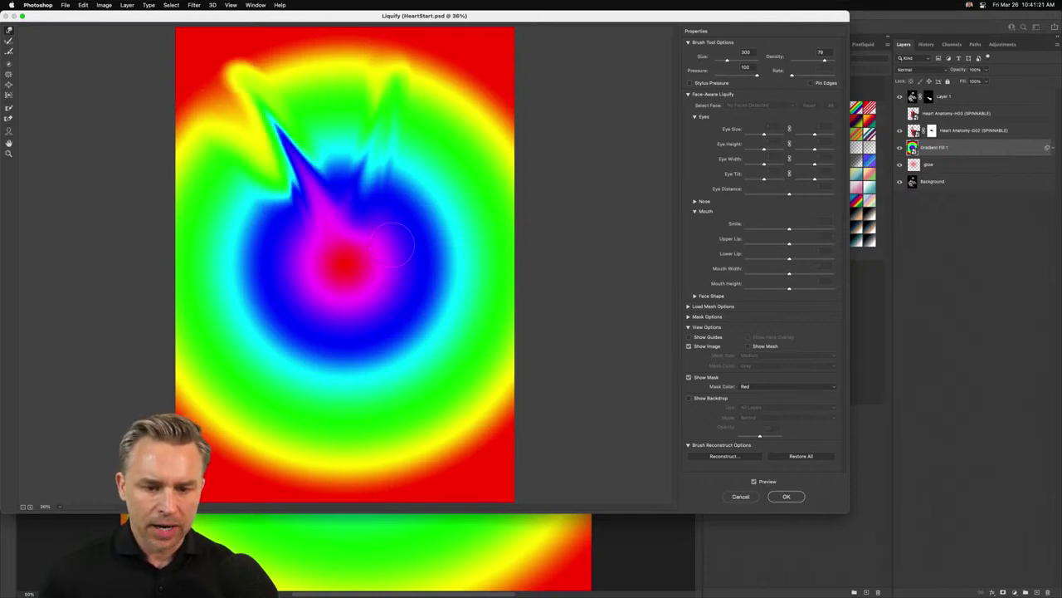
left_click_drag(377, 229, 448, 171)
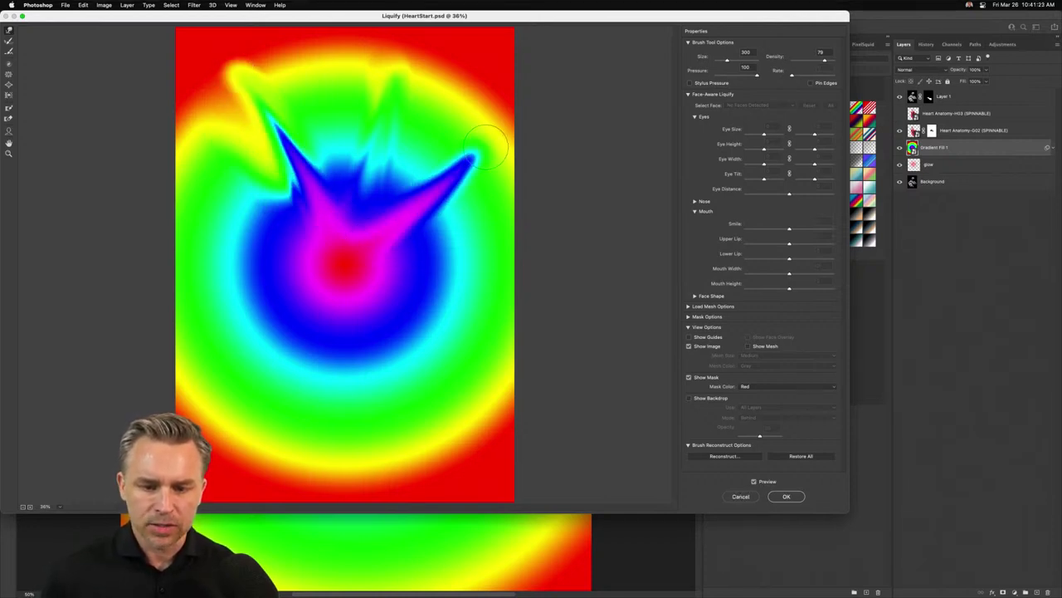
left_click_drag(402, 243, 529, 253)
left_click_drag(424, 285, 465, 295)
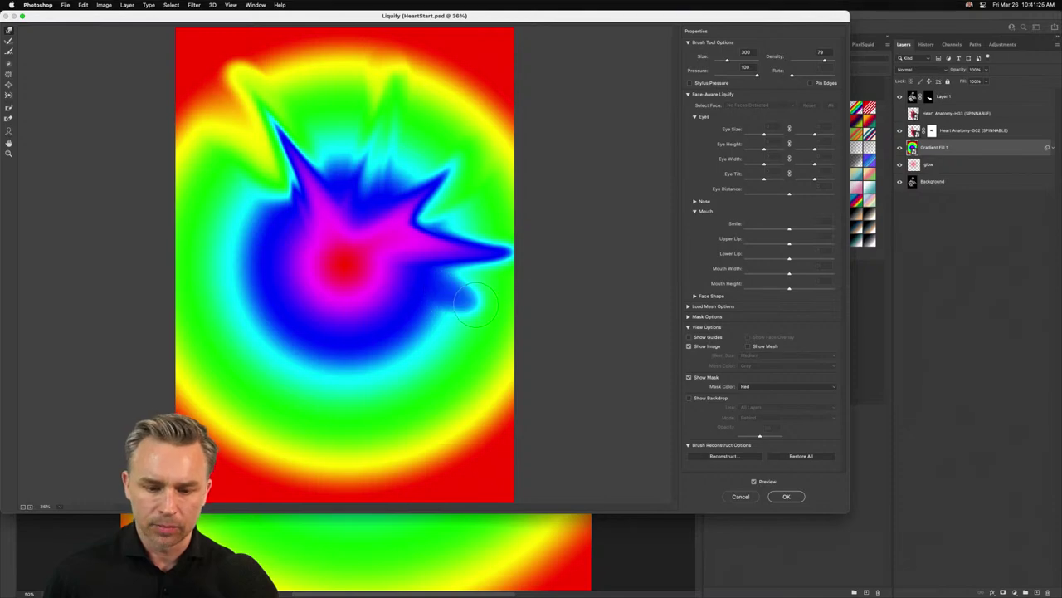
Push the gradient's right edge and lower-right red corner in toward the center, and apply the Liquify distortion
left_click_drag(517, 336, 419, 282)
left_click_drag(516, 454, 363, 303)
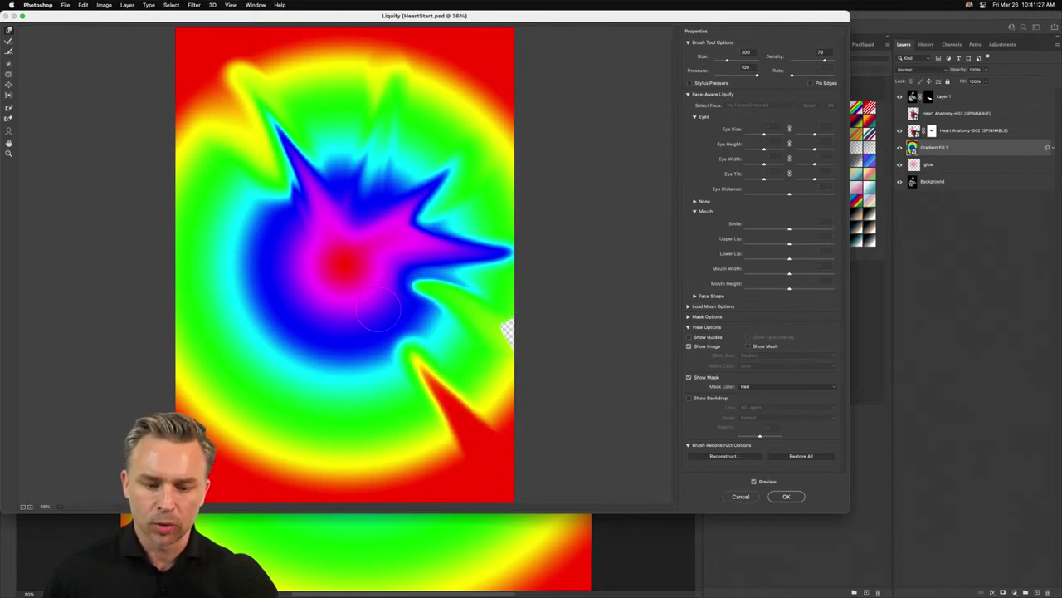
key("Return")
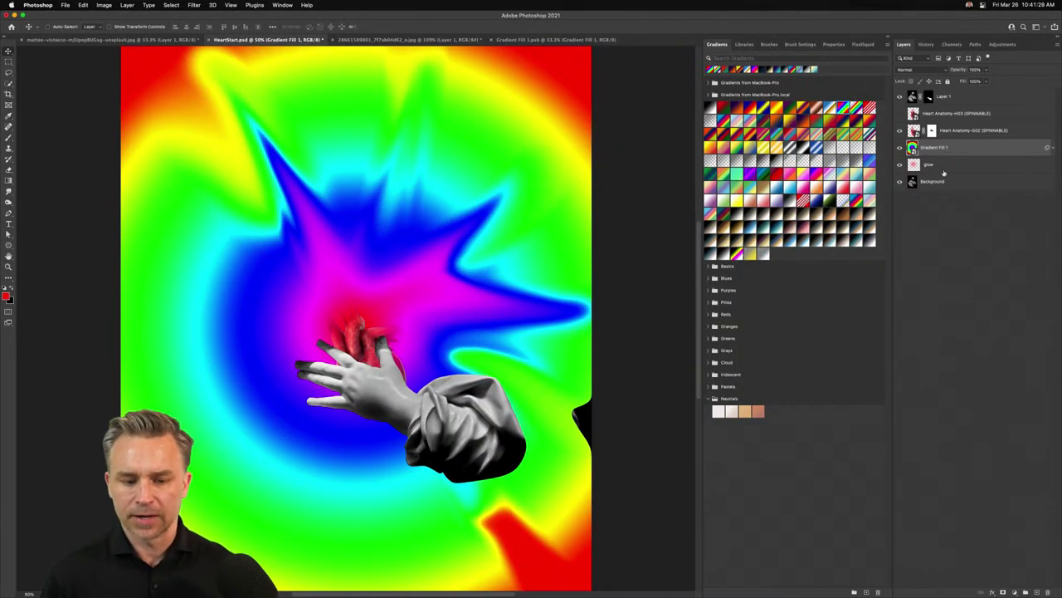
Search the libraries for "burst" and place the glowing abstract sun burst image over the heart
left_click(744, 44)
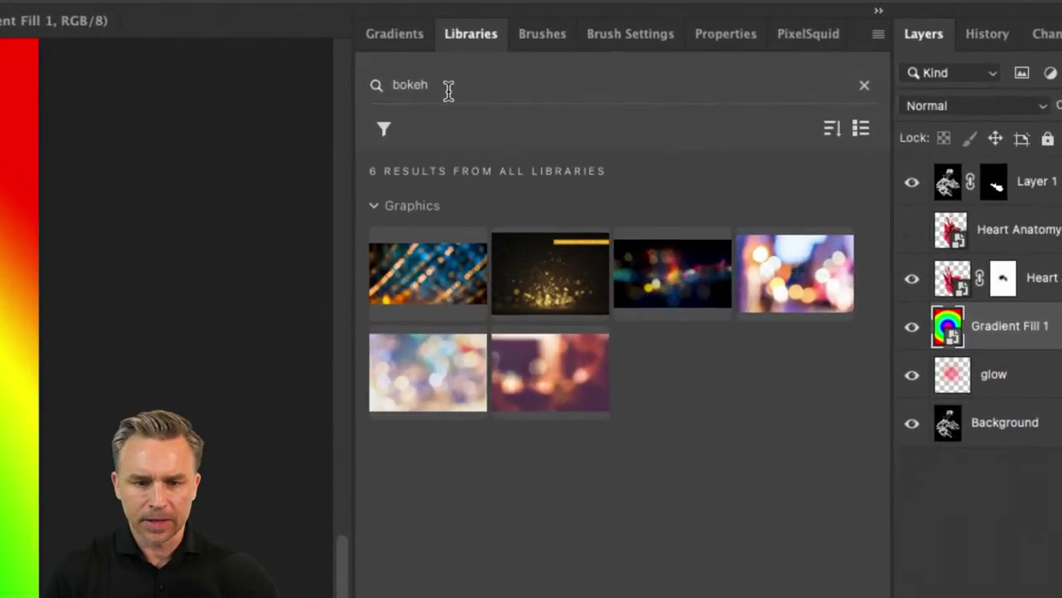
left_click_drag(734, 63, 697, 61)
type("burst")
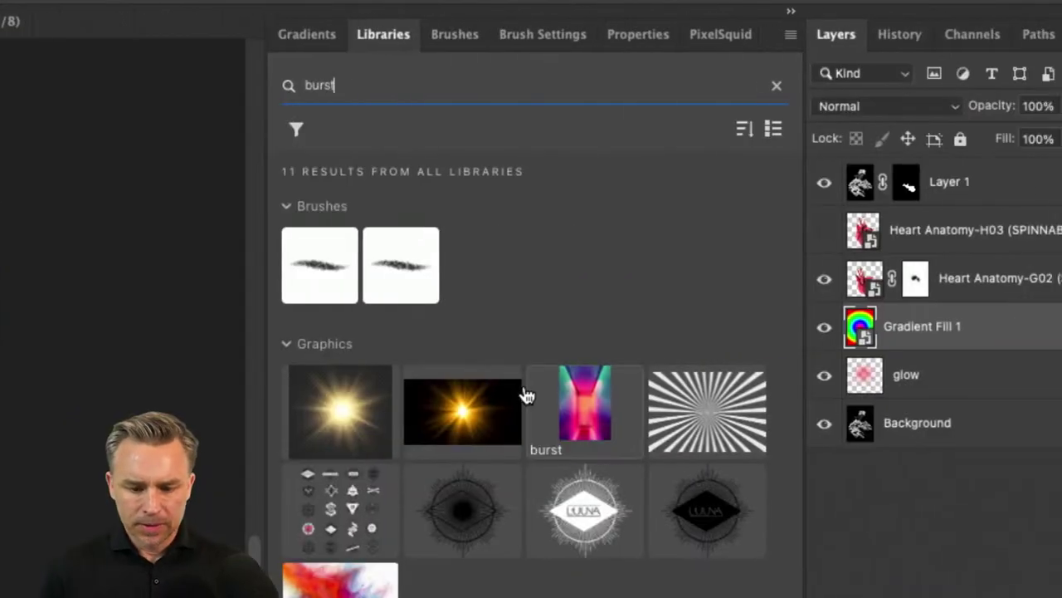
mouse_move(462, 419)
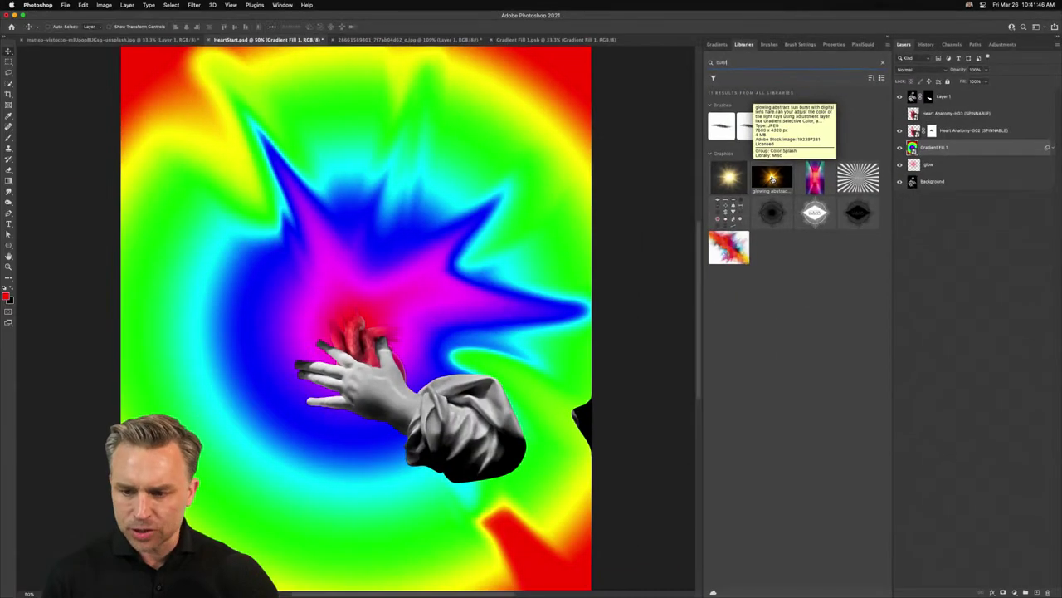
left_click_drag(771, 178, 336, 341)
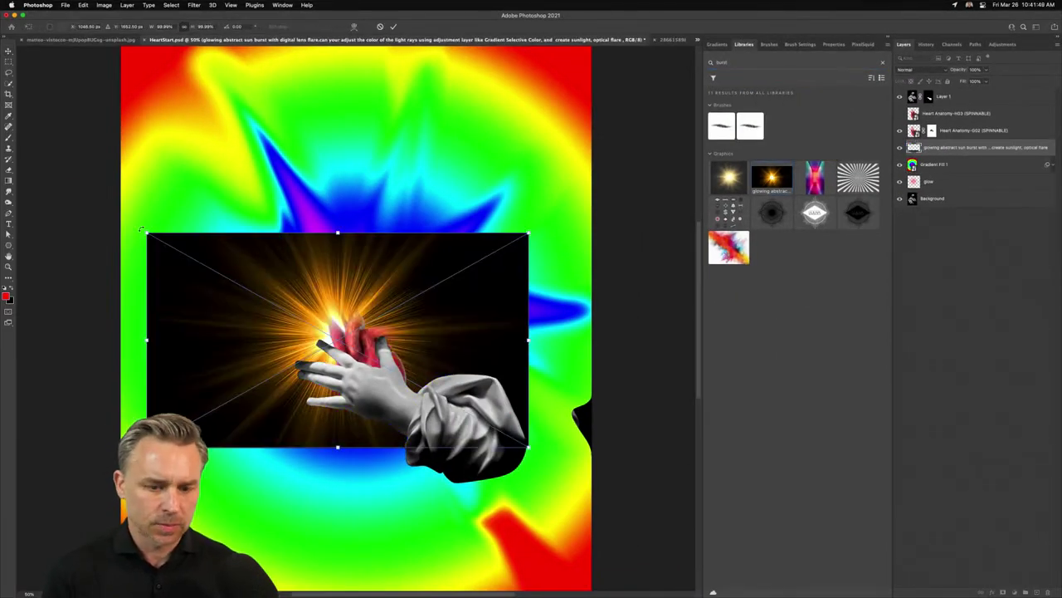
Rotate the sun burst 90 degrees, enlarge it nearly to the canvas width and center it behind the heart
left_click_drag(141, 229, 424, 188)
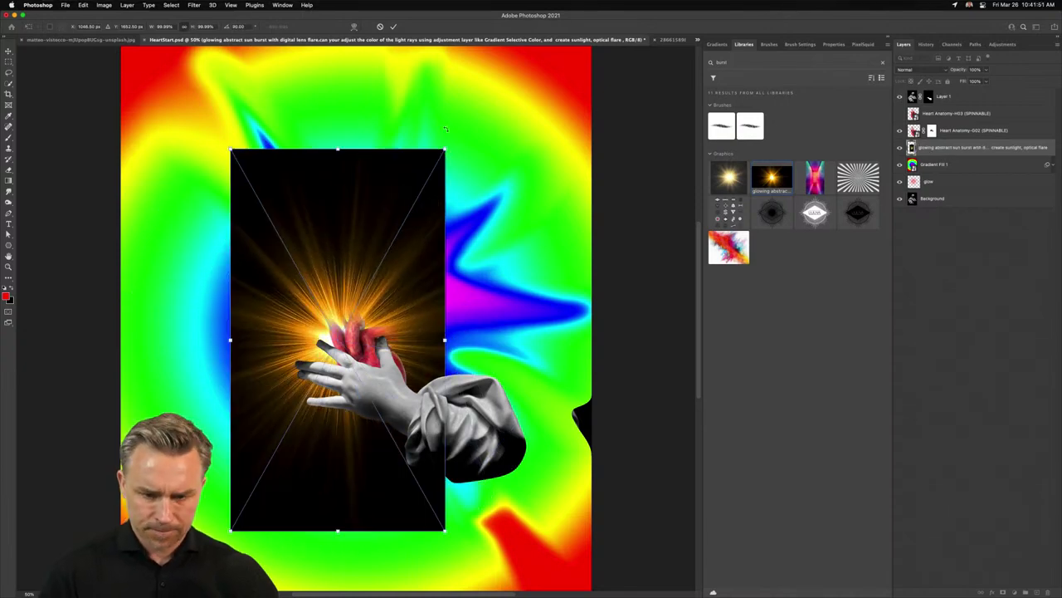
left_click_drag(445, 150, 365, 274)
key("Return")
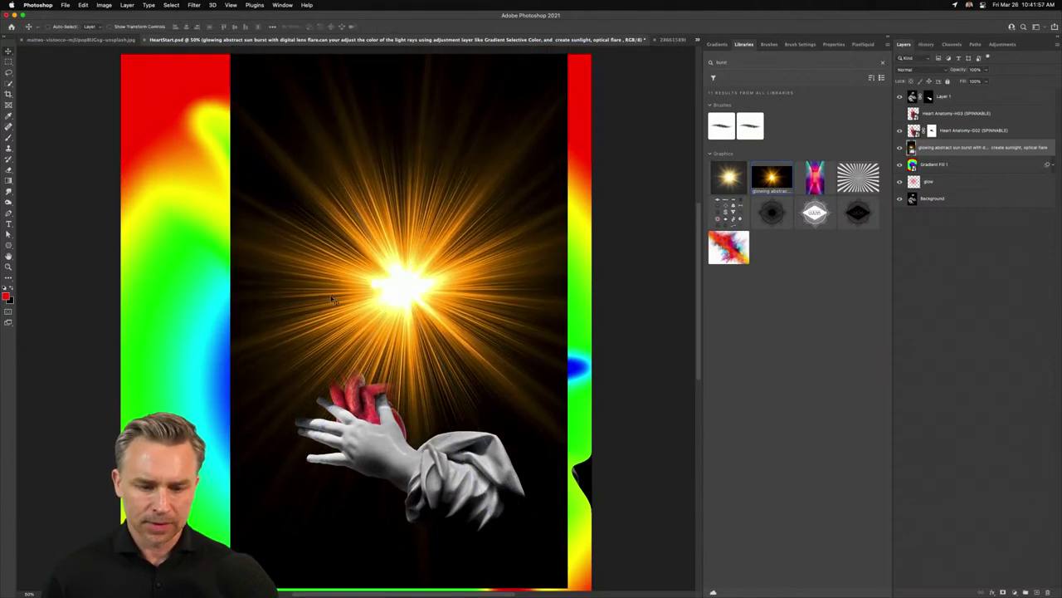
left_click_drag(236, 321, 305, 205)
left_click_drag(428, 197, 381, 329)
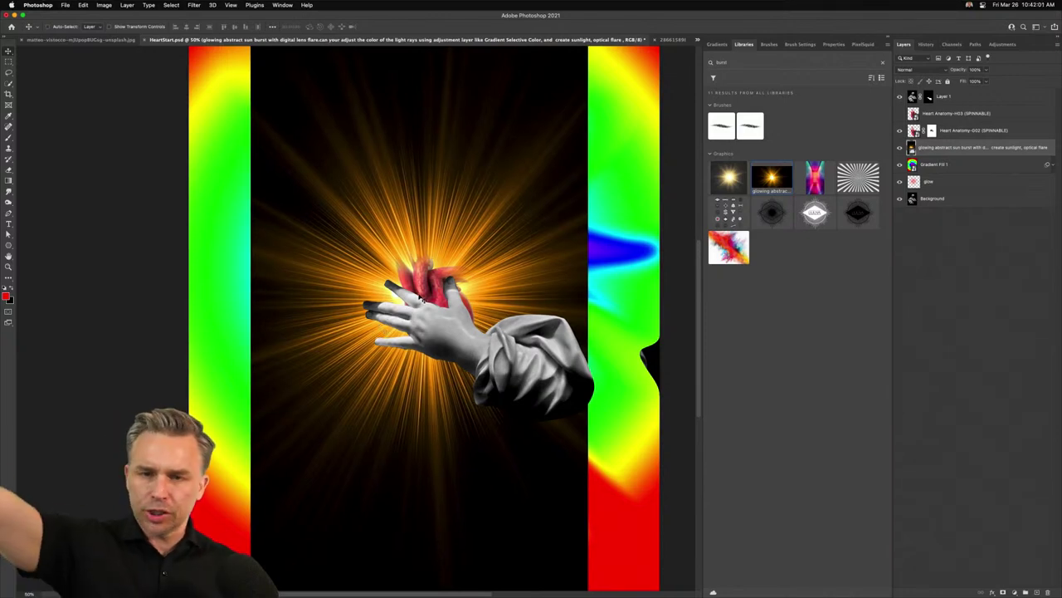
Hide and reshow the sun burst and Gradient Fill 1 layers to compare them, and look at the document's channels
left_click(900, 148)
left_click(901, 148)
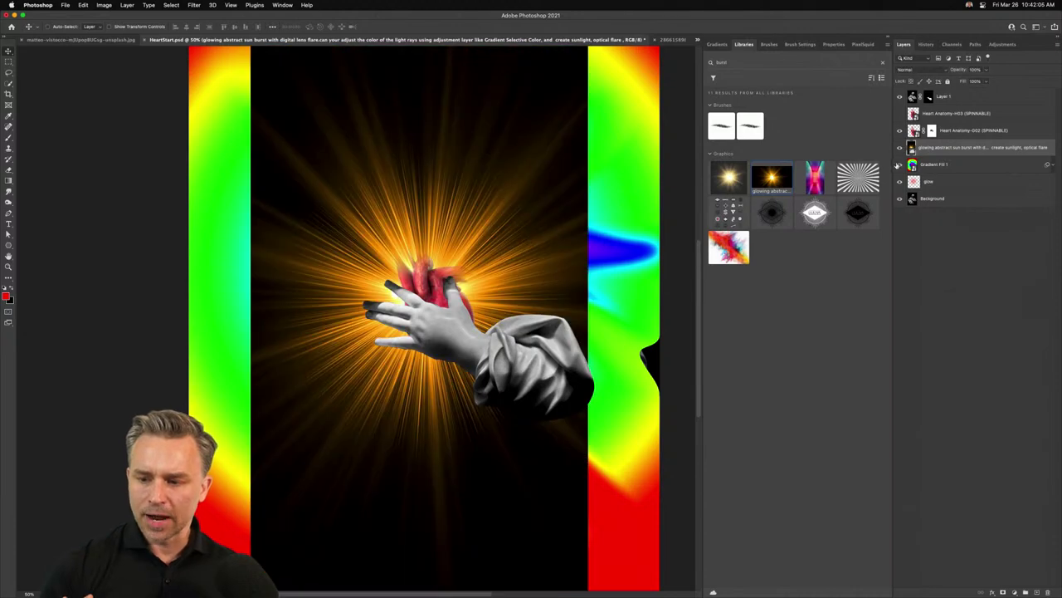
left_click(901, 165)
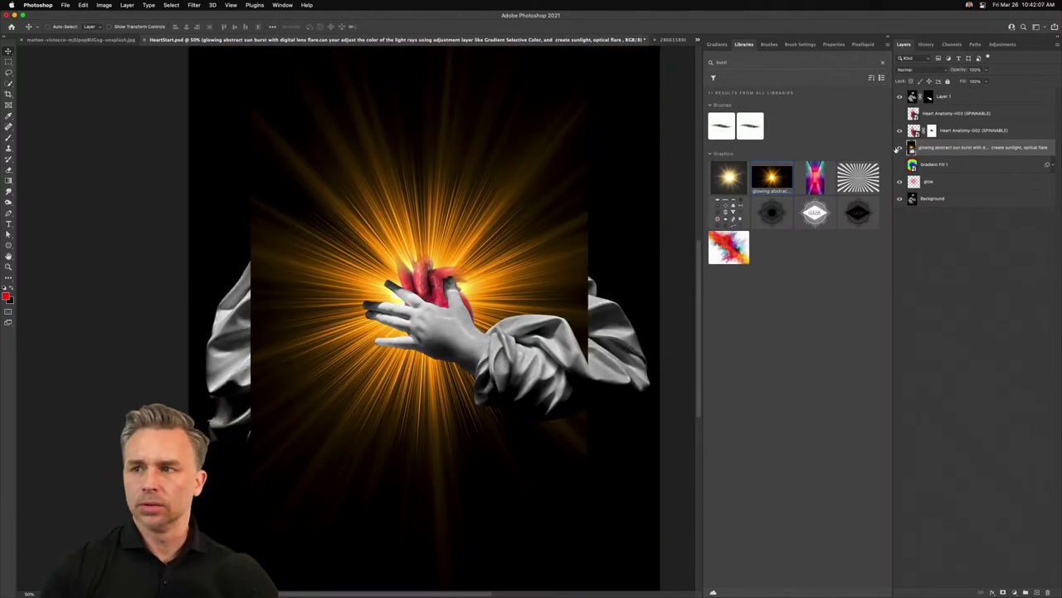
left_click(901, 148)
left_click(900, 165)
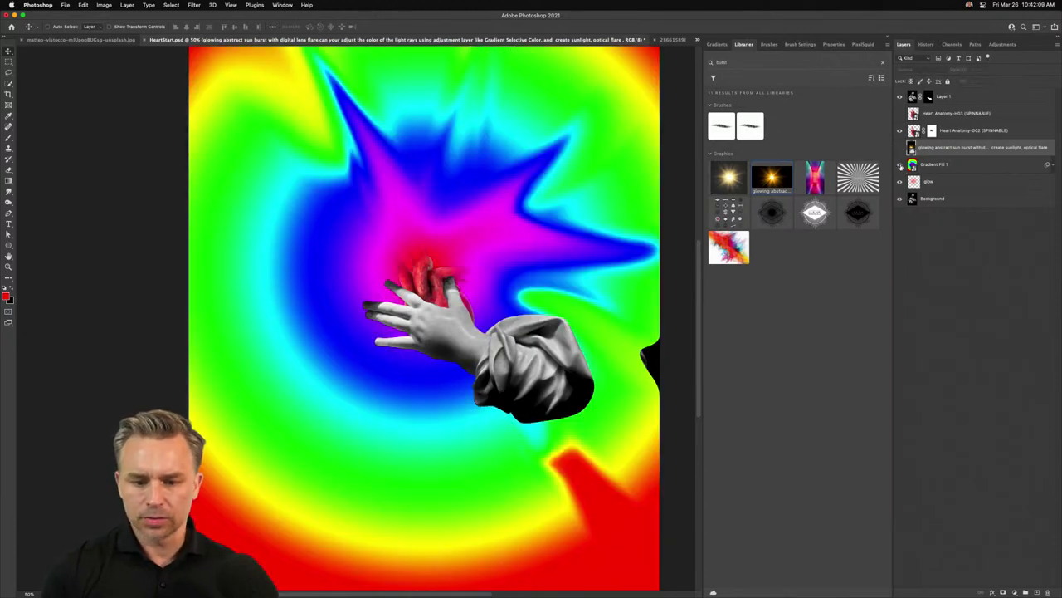
left_click(901, 148)
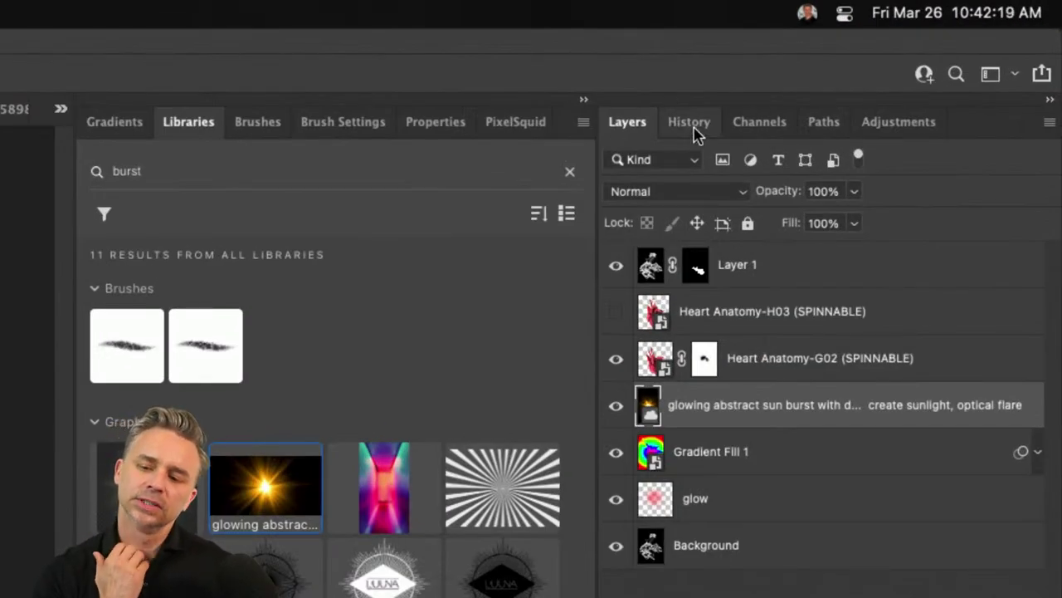
left_click(756, 135)
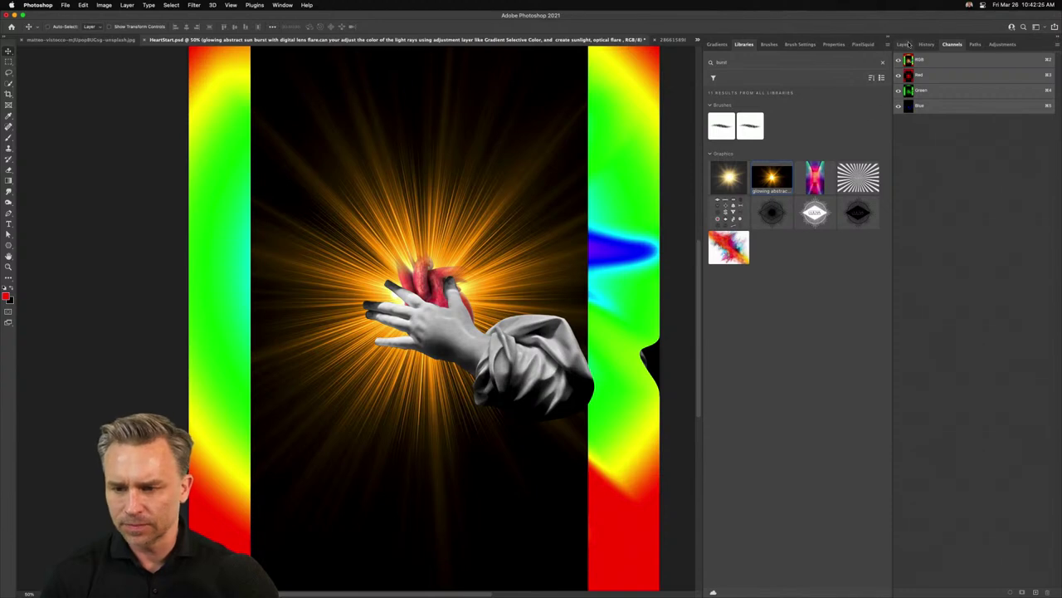
left_click(904, 44)
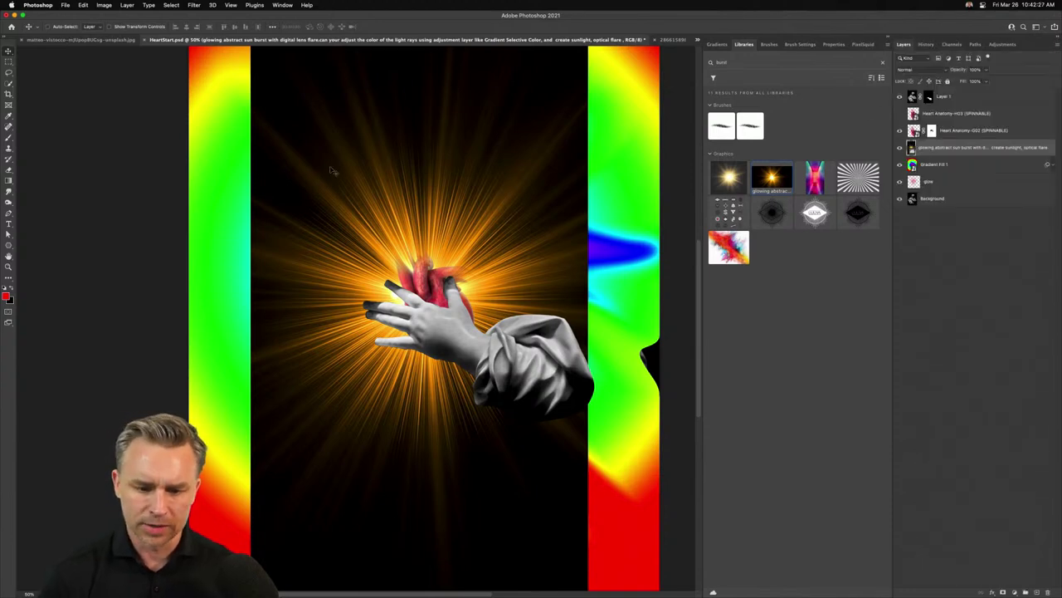
Enlarge the sun burst to cover the whole canvas and recenter its bright core behind the heart
key("super+t")
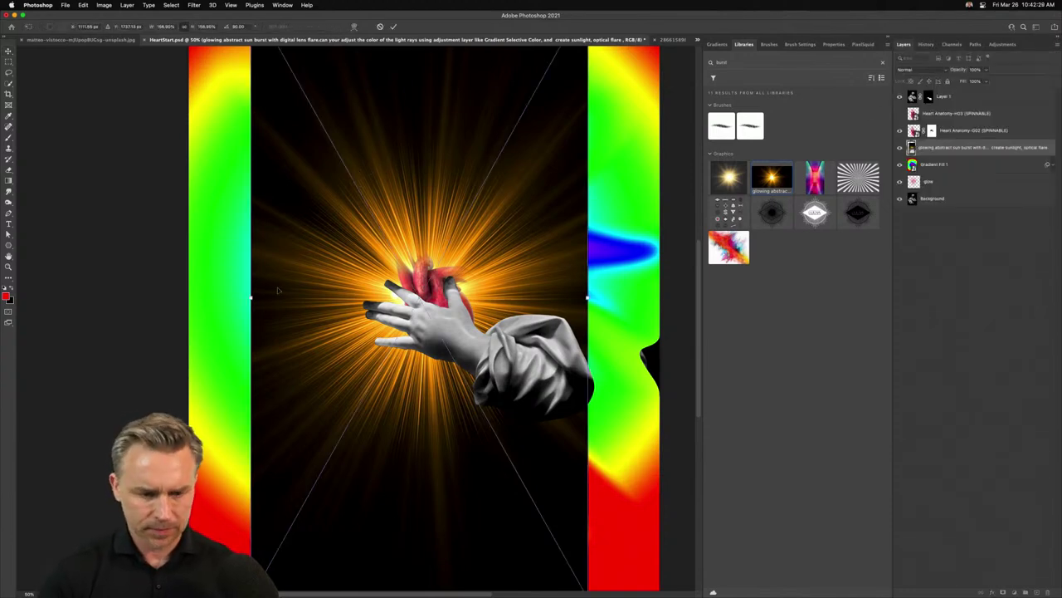
key("super+minus")
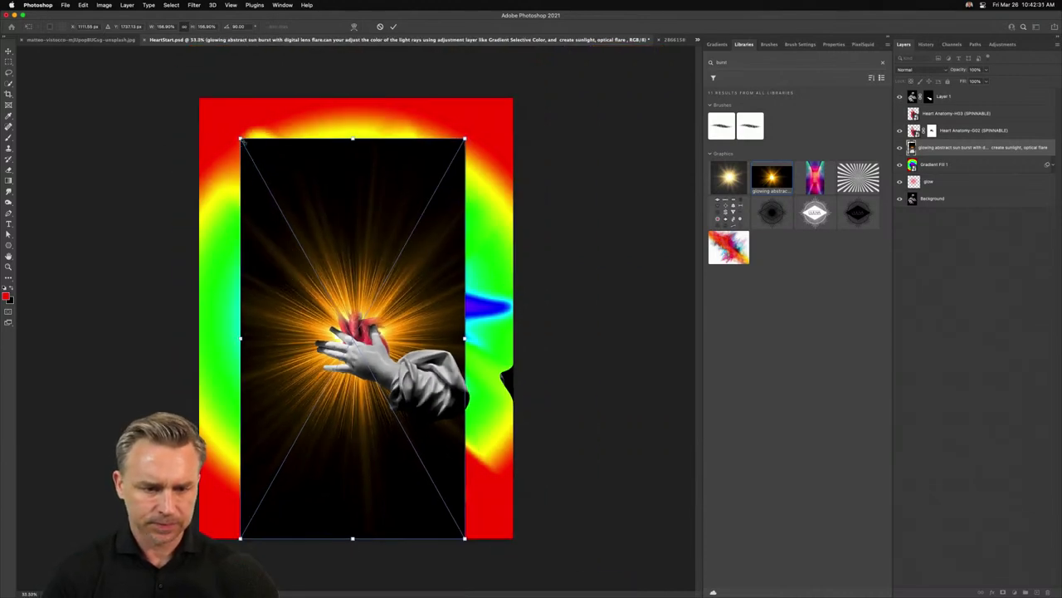
left_click_drag(241, 140, 190, 60)
left_click_drag(249, 233, 301, 286)
left_click_drag(240, 79, 189, 13)
key("Return")
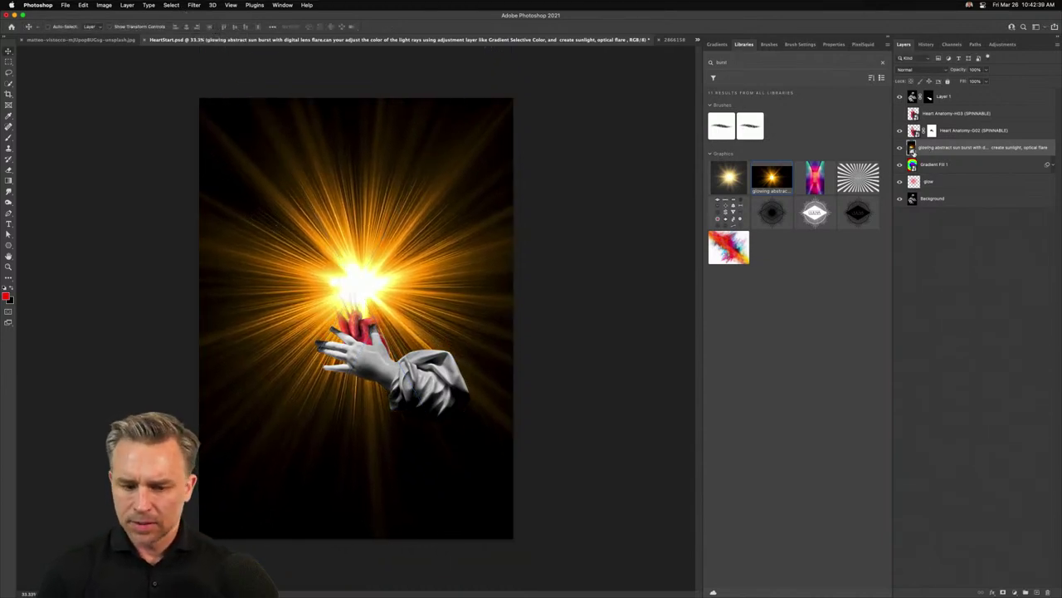
left_click_drag(237, 311, 259, 337)
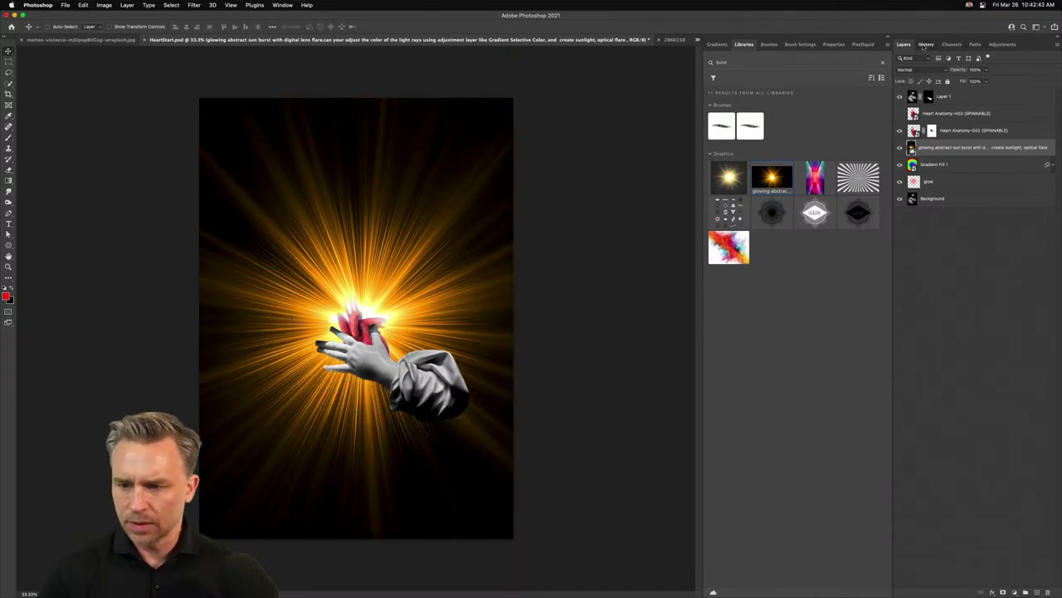
Load the RGB composite channel's brightness as a selection and turn it into a layer mask on the sun burst layer
left_click(924, 45)
left_click(887, 38)
left_click(952, 45)
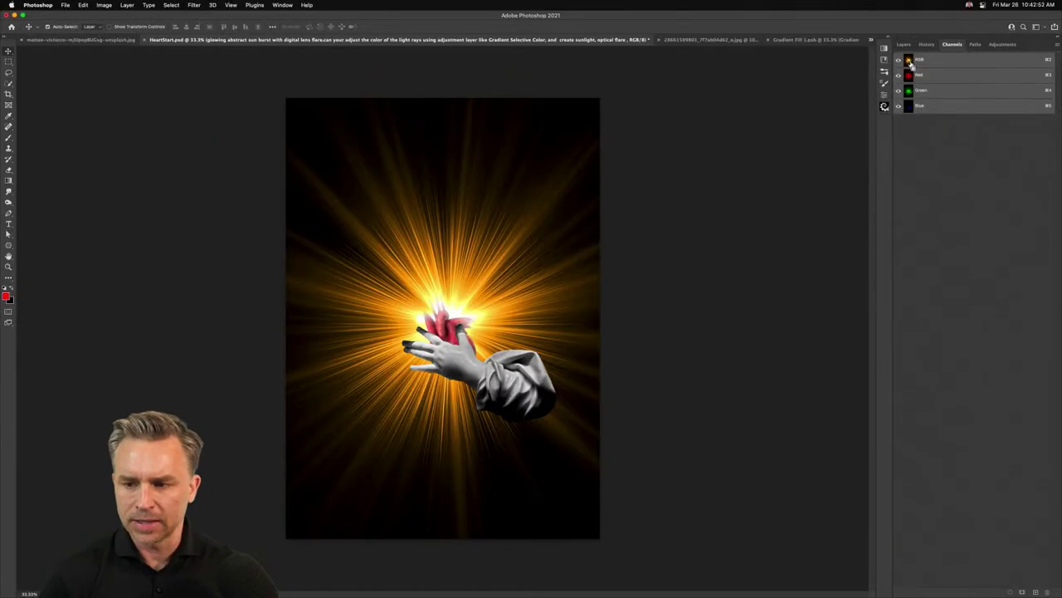
left_click(910, 63, "super")
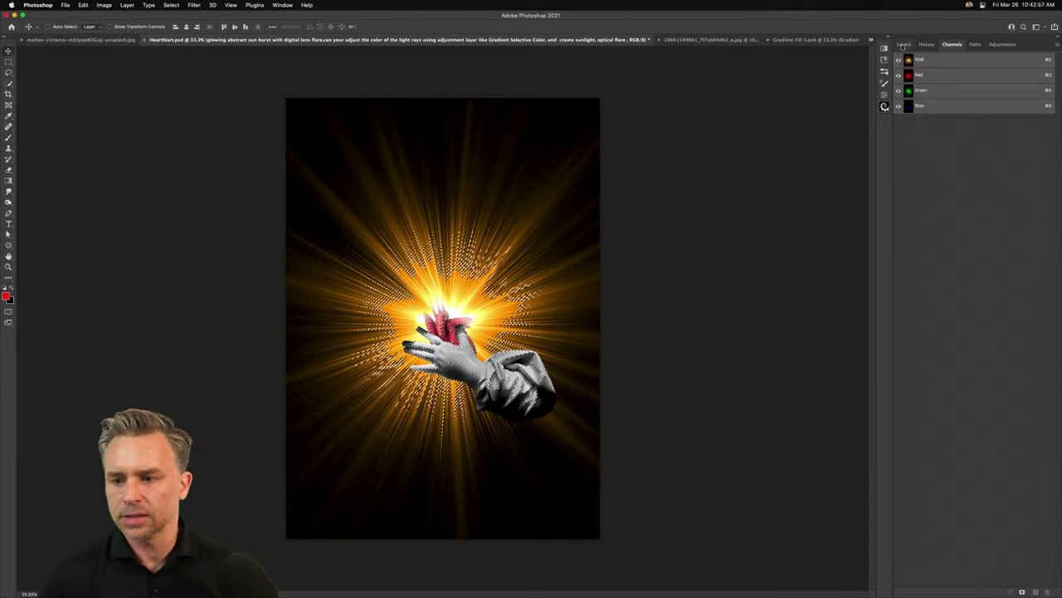
left_click(903, 44)
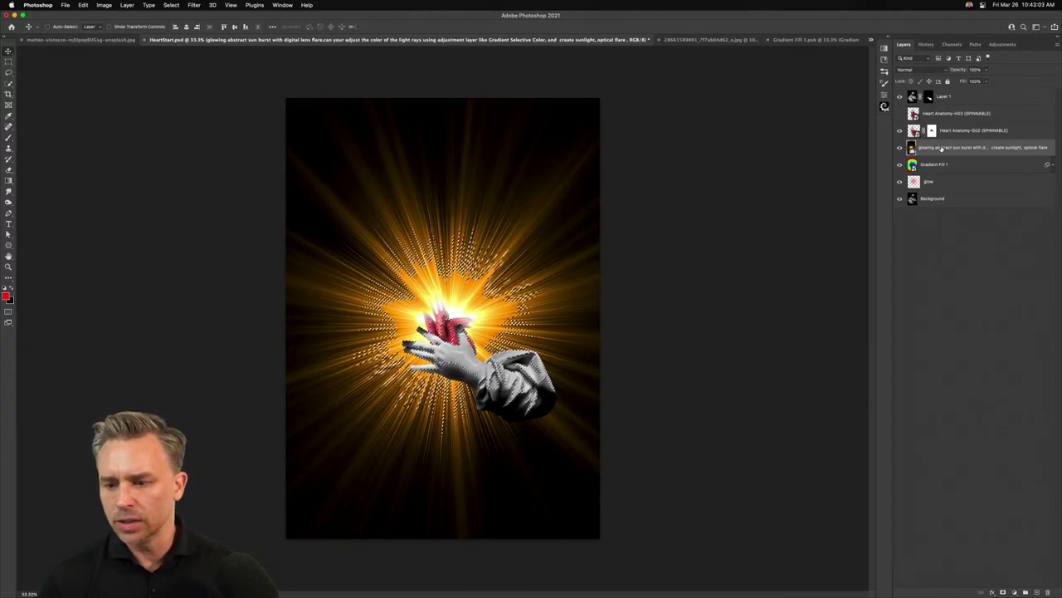
left_click(1003, 592)
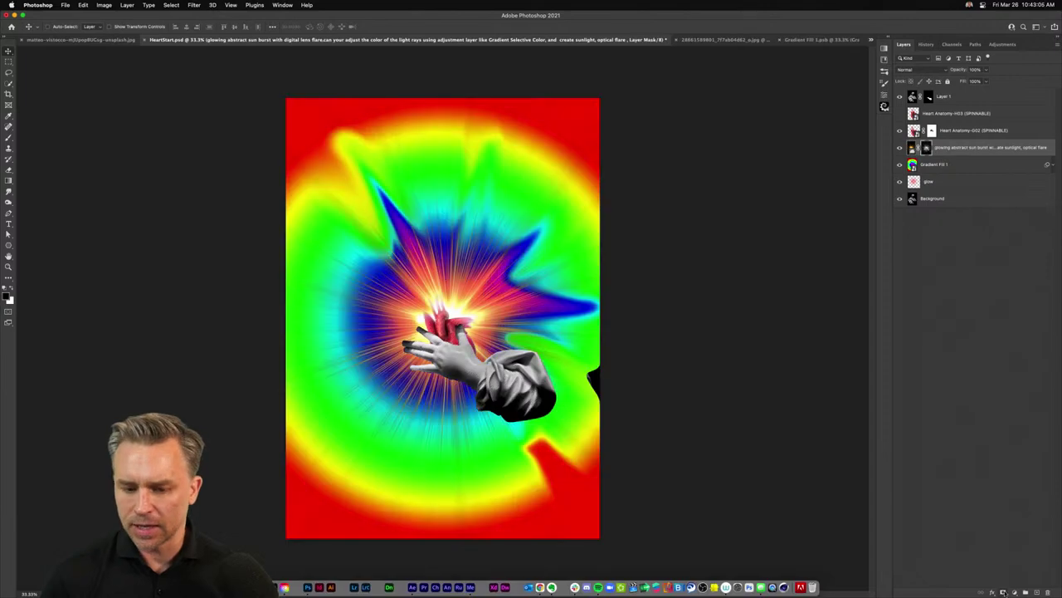
Hide the Gradient Fill 1 layer and rename the sun burst layer as bust
left_click(899, 166)
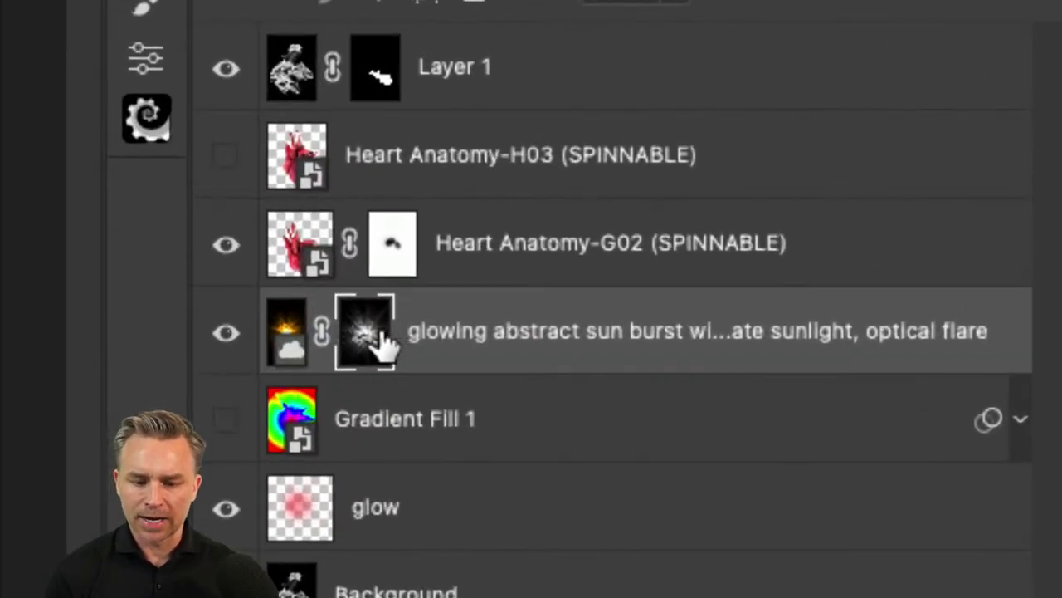
double_click(456, 332)
type("bust")
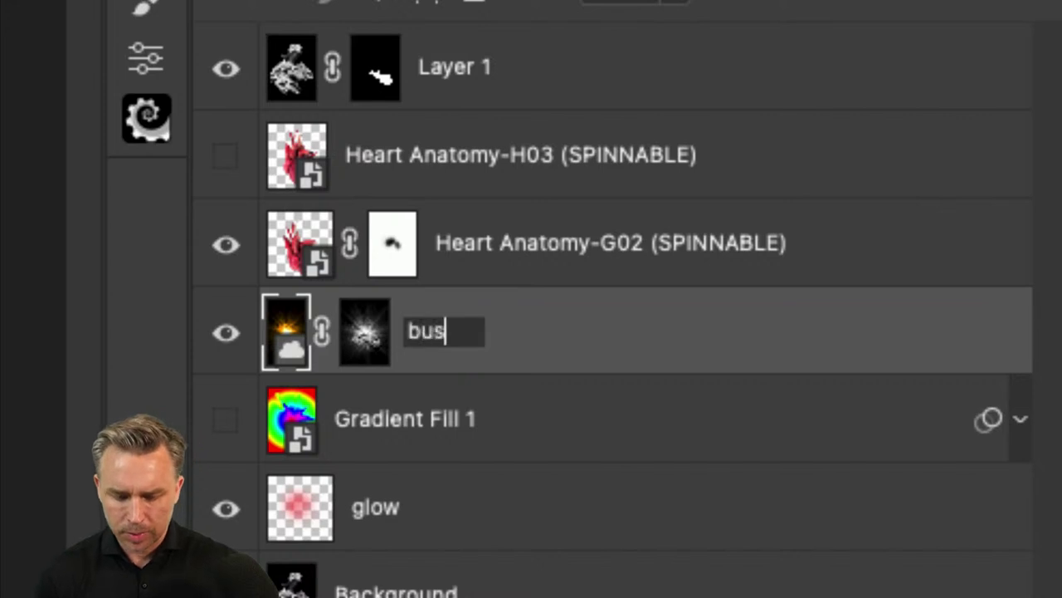
key("Return")
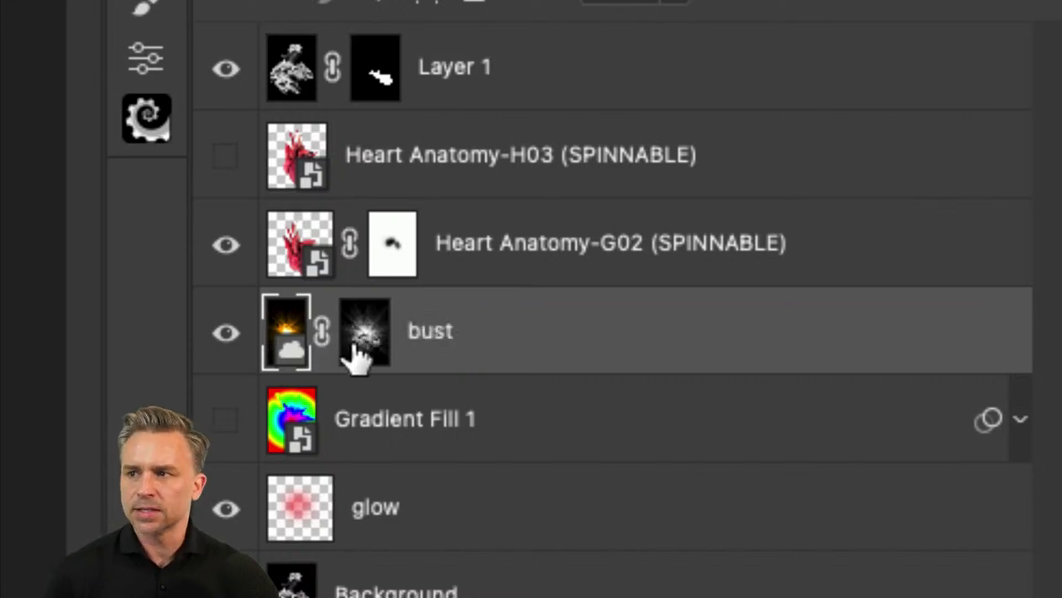
Show the Gradient Fill 1 layer, copy the bust layer's mask onto it, and toggle the Heart Anatomy-G02 layer to compare
left_click(222, 421)
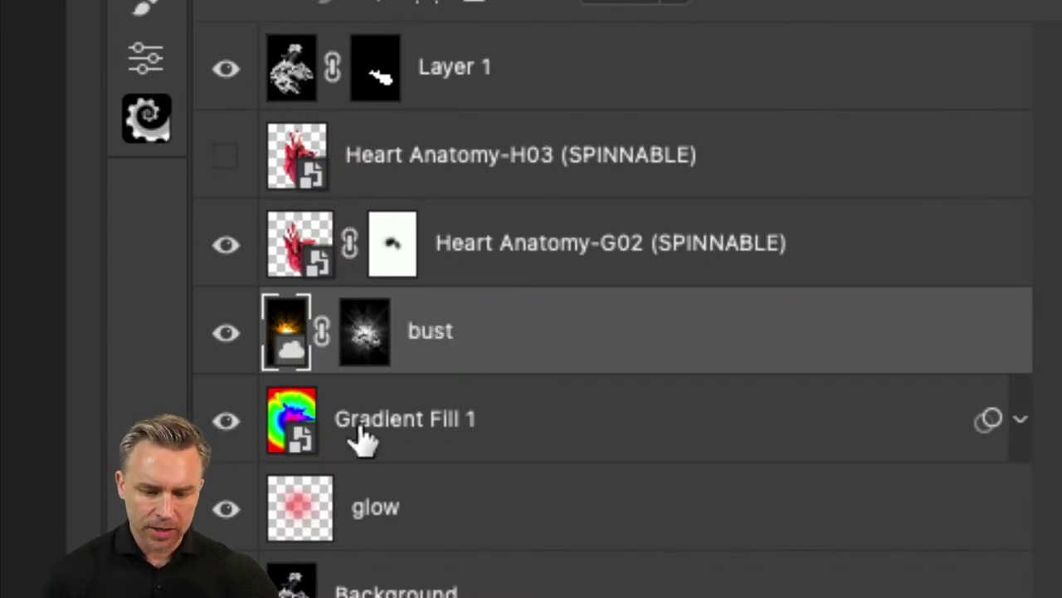
left_click_drag(360, 351, 380, 419)
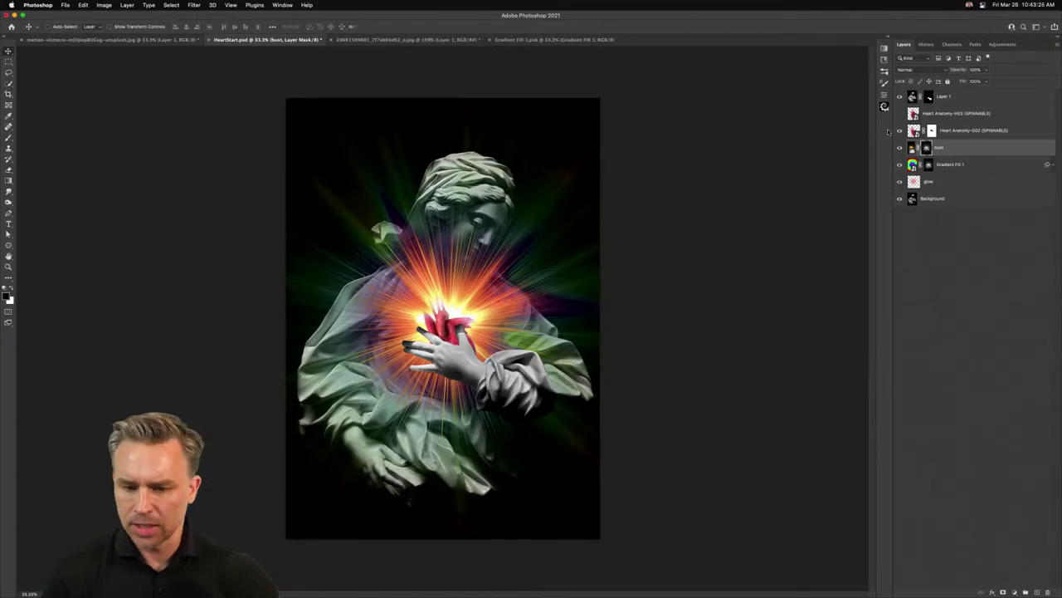
left_click(901, 131)
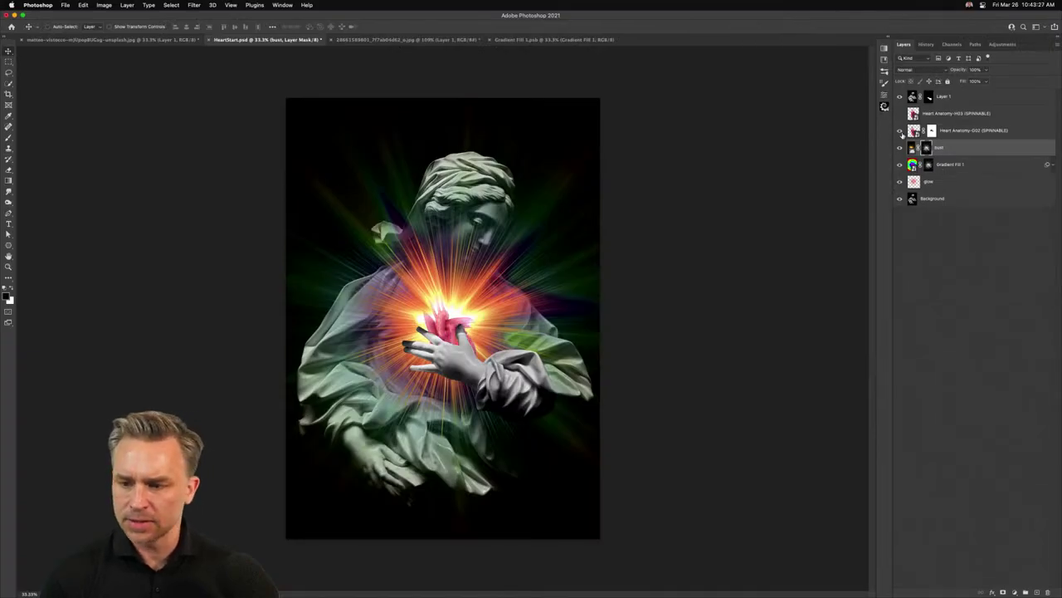
left_click(901, 131)
Hide the bust layer and shift the Gradient Fill 1 colors slightly to the left behind the heart
left_click(900, 148)
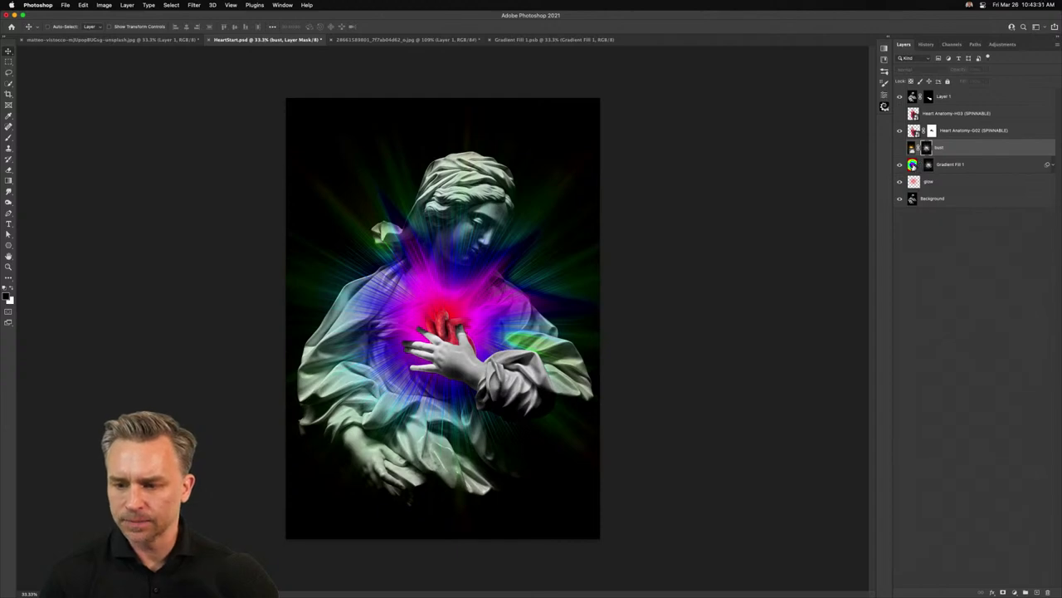
left_click(913, 165)
left_click_drag(465, 234, 500, 248)
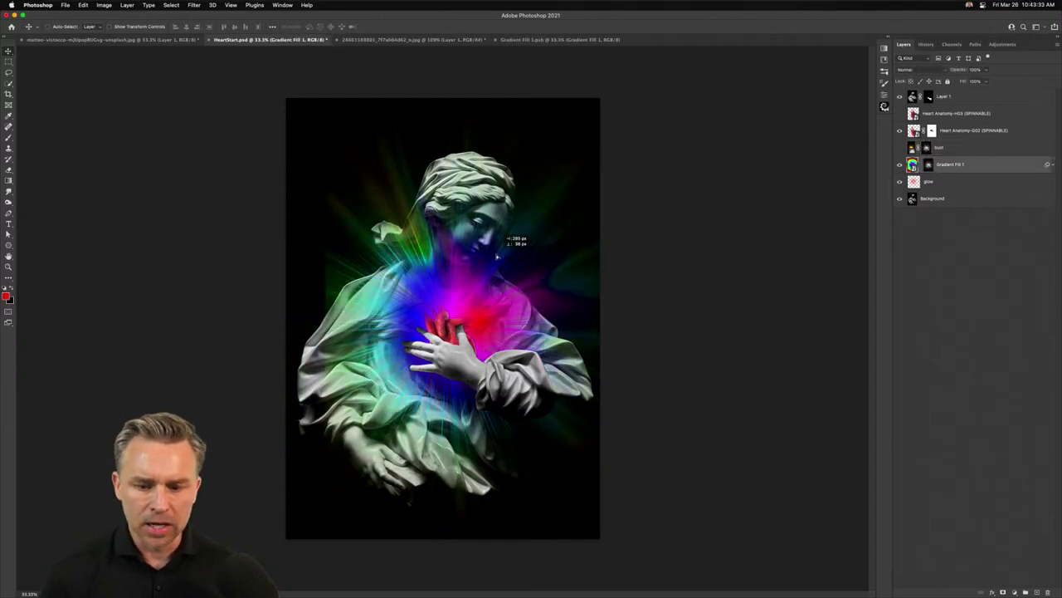
key("super+z")
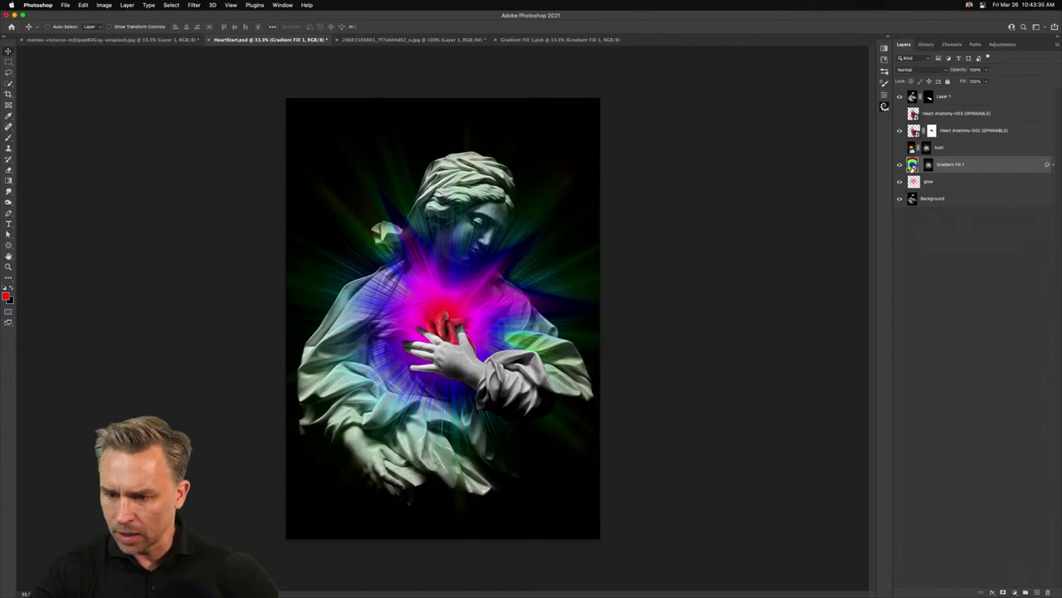
left_click_drag(360, 283, 322, 292)
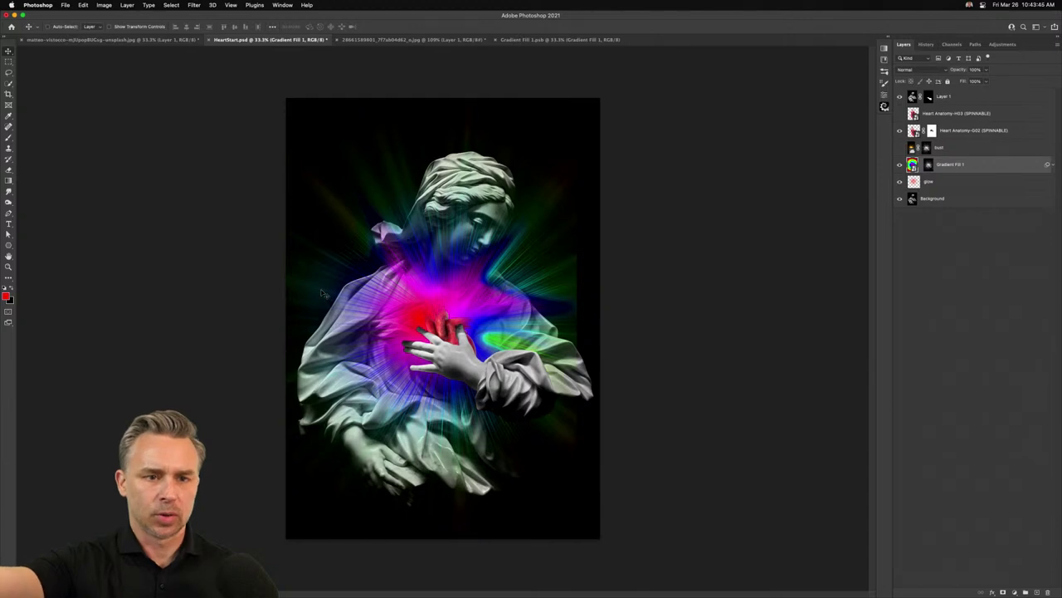
Reopen the Liquify smart filter of Gradient Fill 1 and show all layers as a backdrop behind the gradient
left_click(1052, 166)
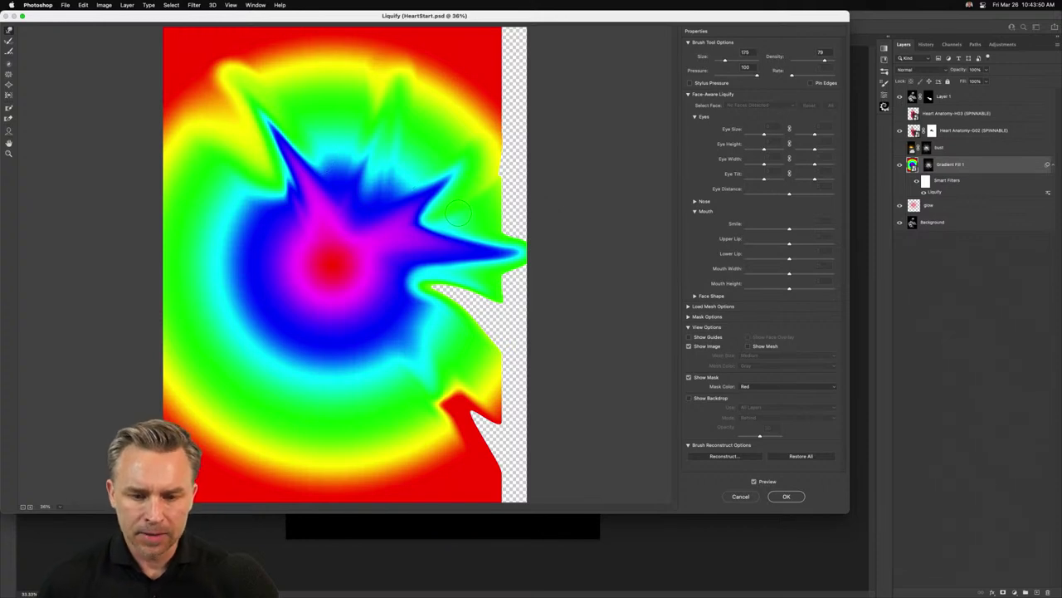
left_click_drag(449, 214, 348, 229)
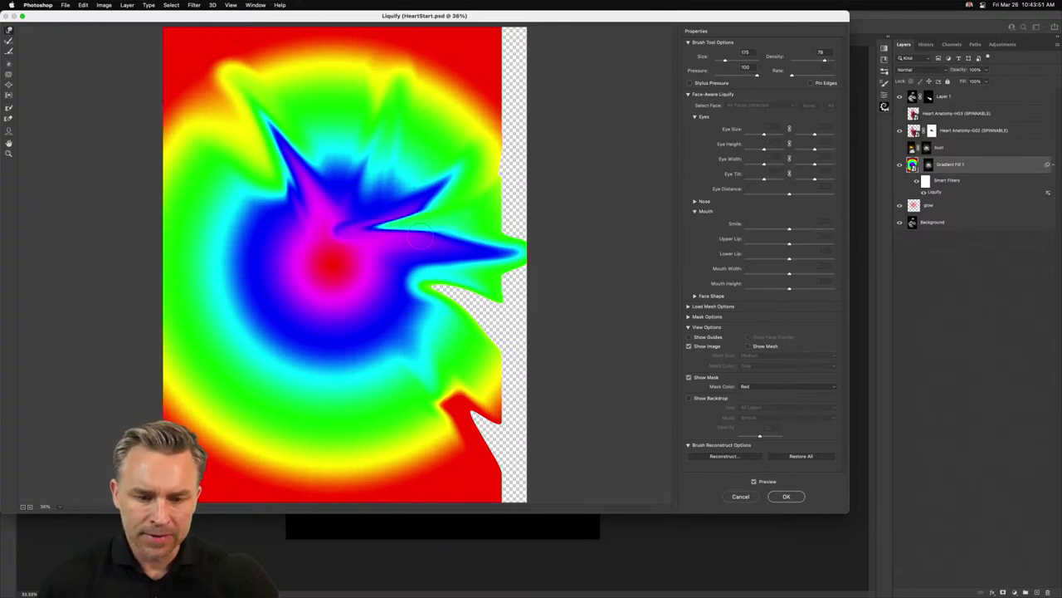
key("super+z")
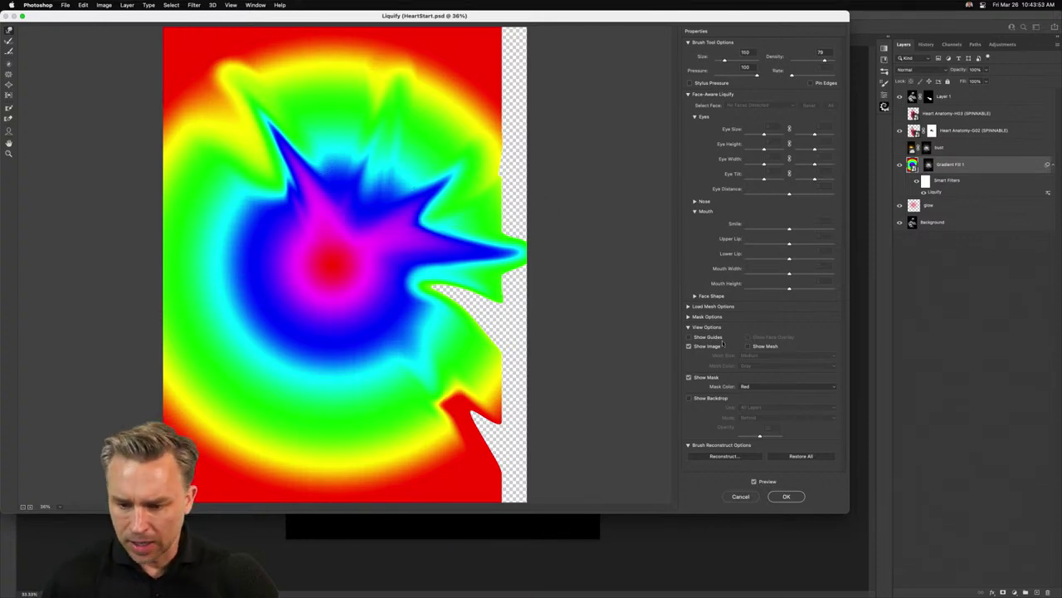
left_click(688, 398)
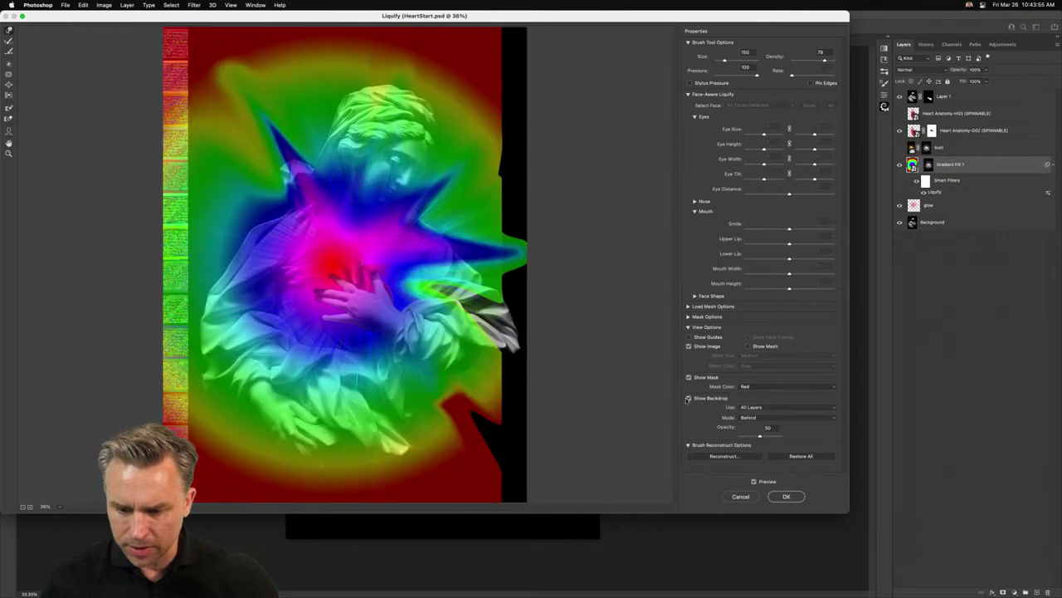
Forward-warp the gradient's right side with a 175 brush, pulling the outer colors inward toward the hand in narrow streaks
left_click_drag(448, 211, 382, 253)
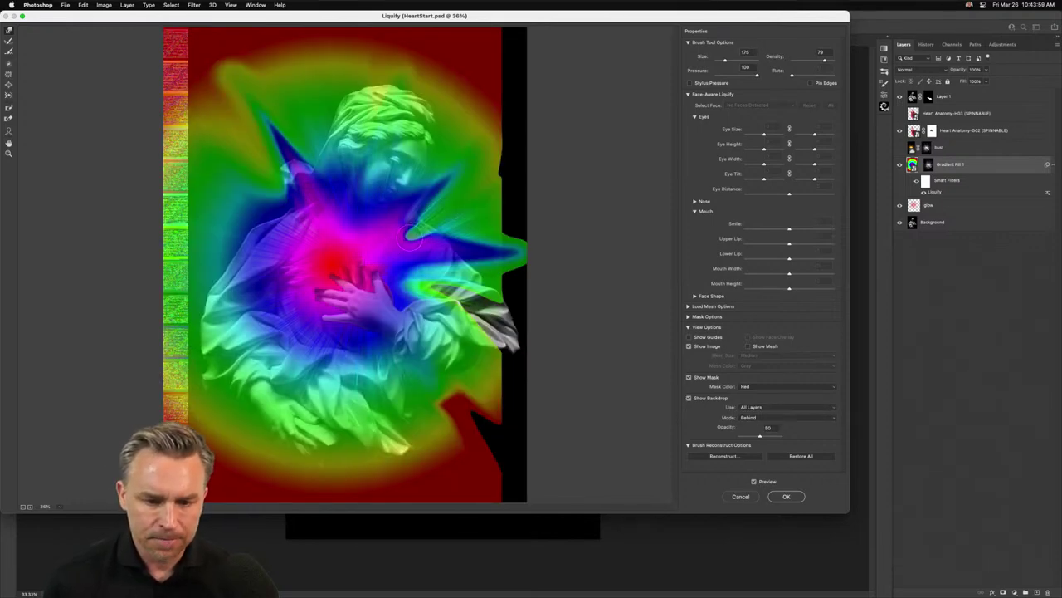
key("bracketright")
key("bracketright")
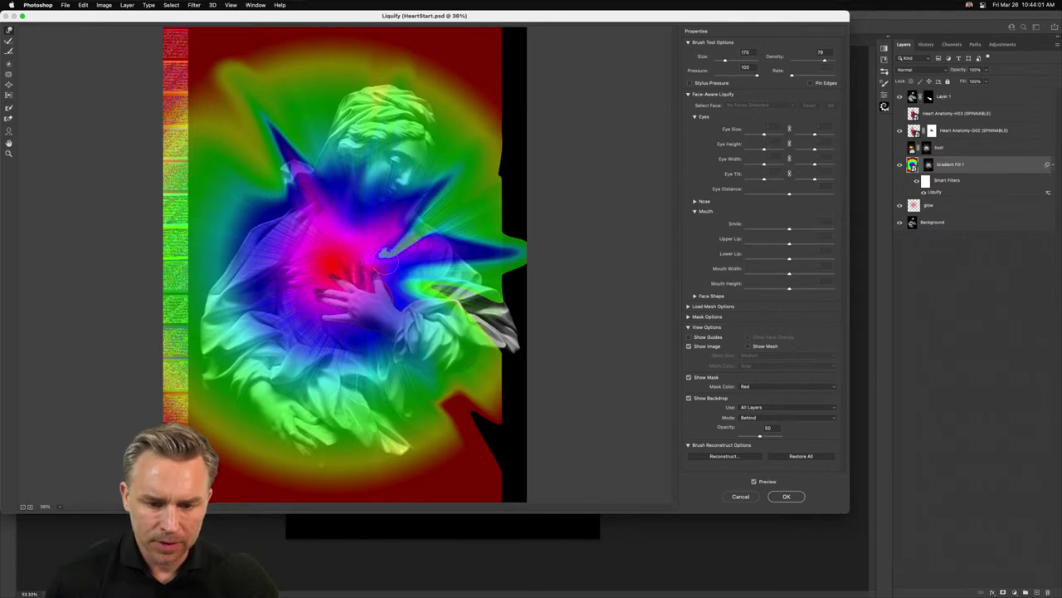
left_click_drag(462, 239, 389, 269)
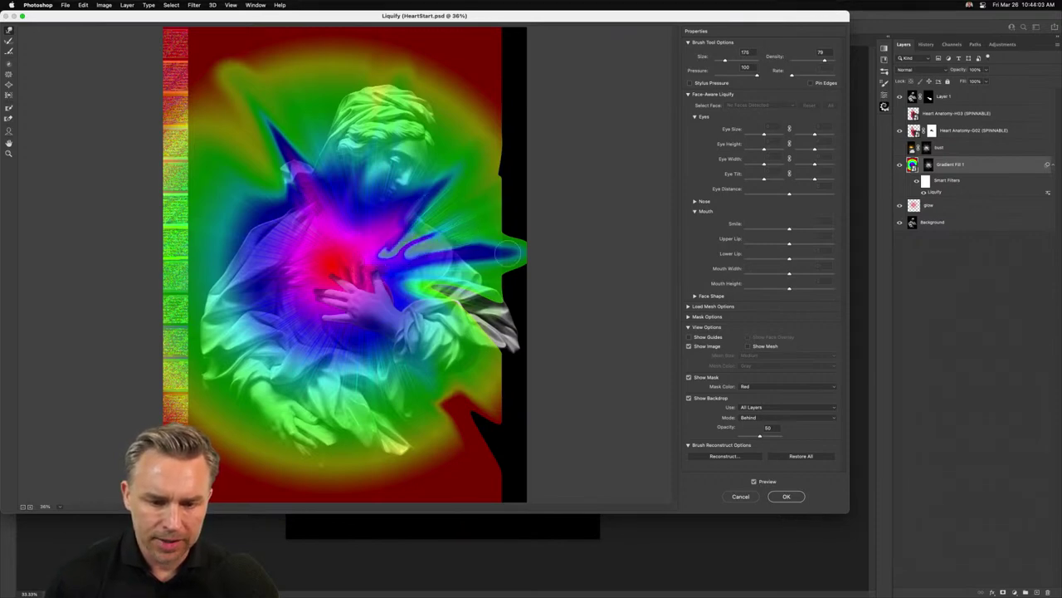
left_click_drag(530, 253, 427, 266)
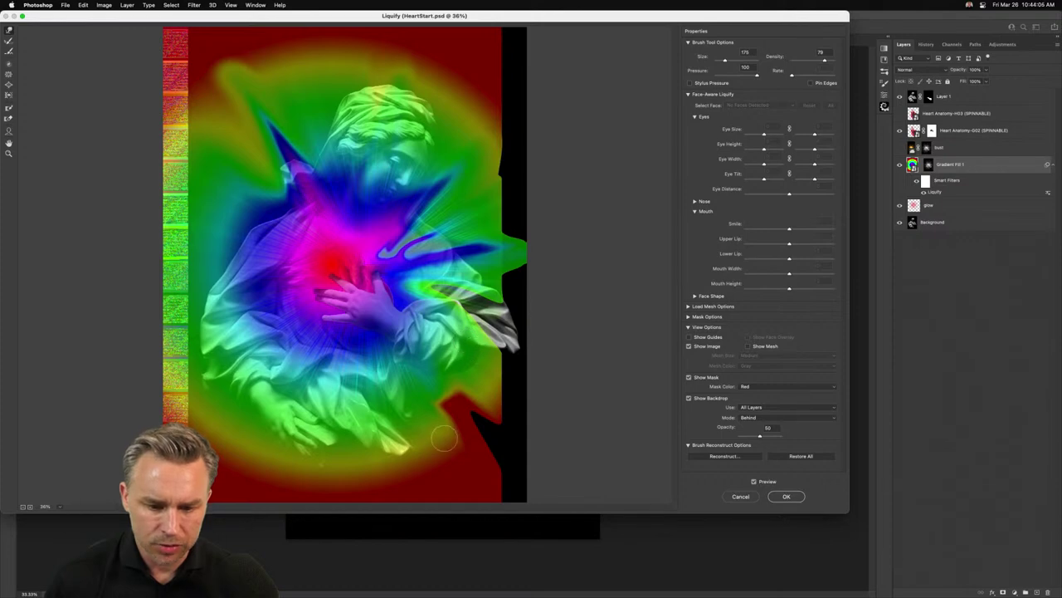
With a brush of about 400, push the outer colors inward from below and from the left toward the heart
key("bracketright")
key("bracketright")
key("bracketright")
left_click_drag(326, 476, 341, 309)
key("bracketleft")
key("bracketright")
mouse_move(251, 433)
left_mouse_down()
mouse_move(251, 391)
mouse_move(317, 312)
left_mouse_up()
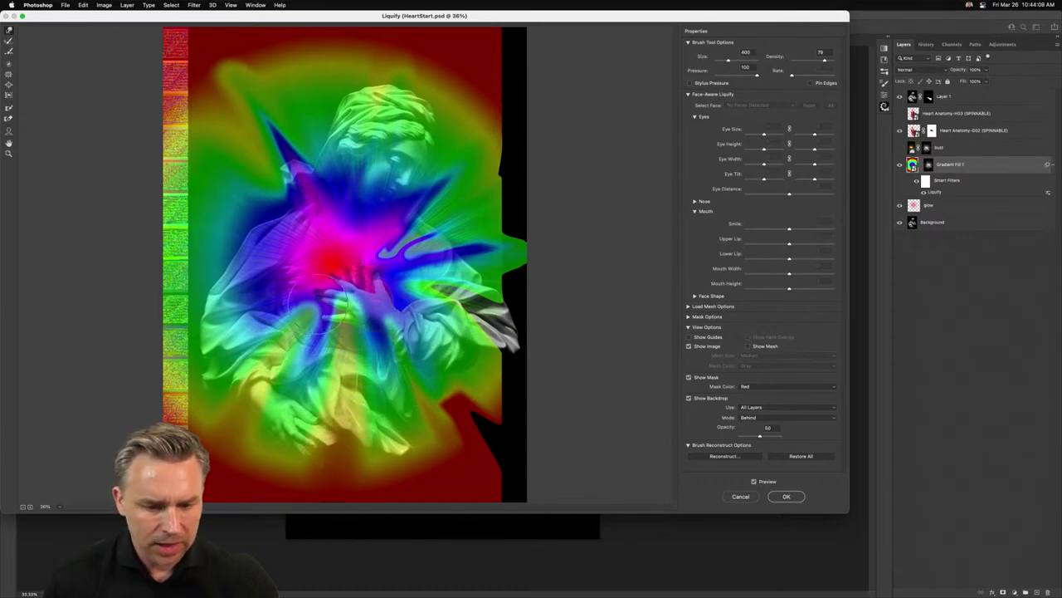
left_click_drag(169, 250, 291, 265)
mouse_move(227, 136)
left_mouse_down()
mouse_move(282, 176)
mouse_move(300, 225)
left_mouse_up()
Using a smaller Liquify brush, push the upper-left colors and those above the shoulder inward to split the burst into spikes
key("bracketleft")
key("bracketleft")
key("bracketleft")
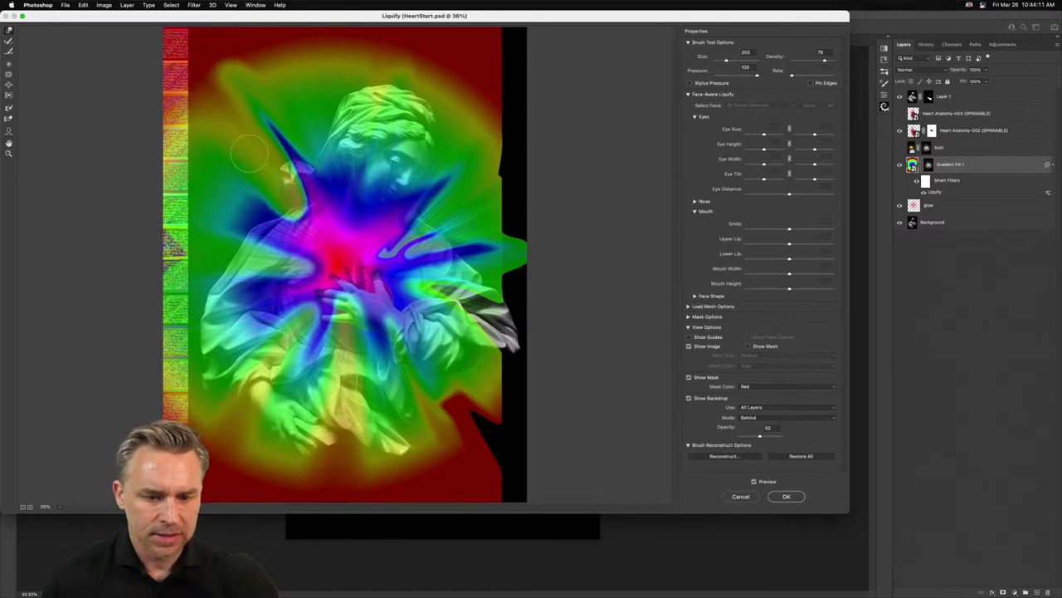
left_click_drag(250, 153, 312, 249)
key("bracketleft")
mouse_move(320, 155)
left_mouse_down()
mouse_move(352, 249)
mouse_move(360, 240)
mouse_move(356, 249)
mouse_move(348, 161)
mouse_move(368, 204)
left_mouse_up()
With a 125 brush, stretch a ray upward over the statue's head and push the colors beside it down toward the chest
key("bracketright")
key("bracketright")
key("bracketright")
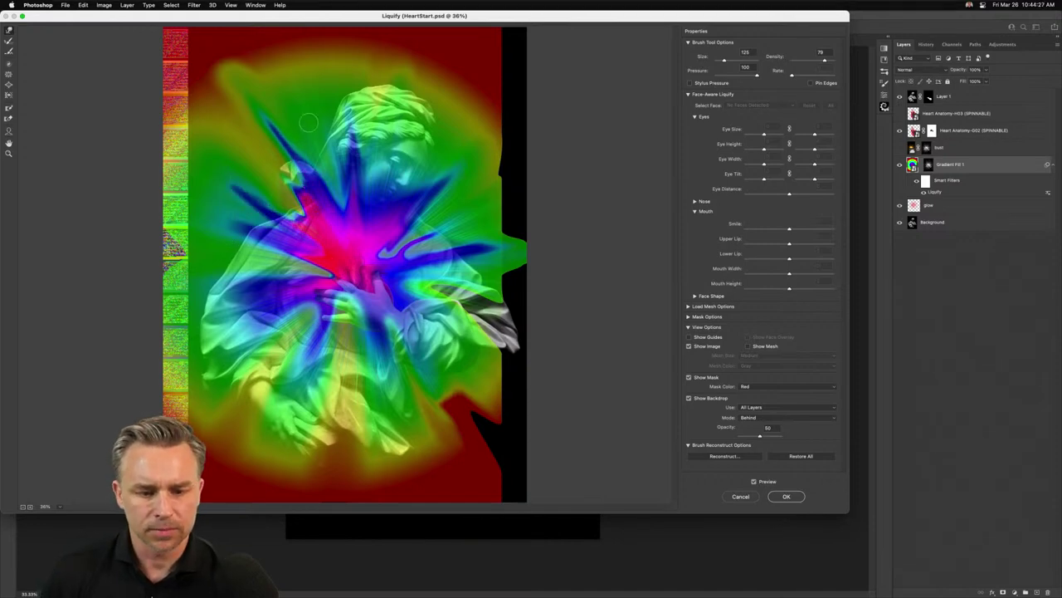
left_click_drag(336, 237, 359, 124)
left_click_drag(428, 97, 379, 213)
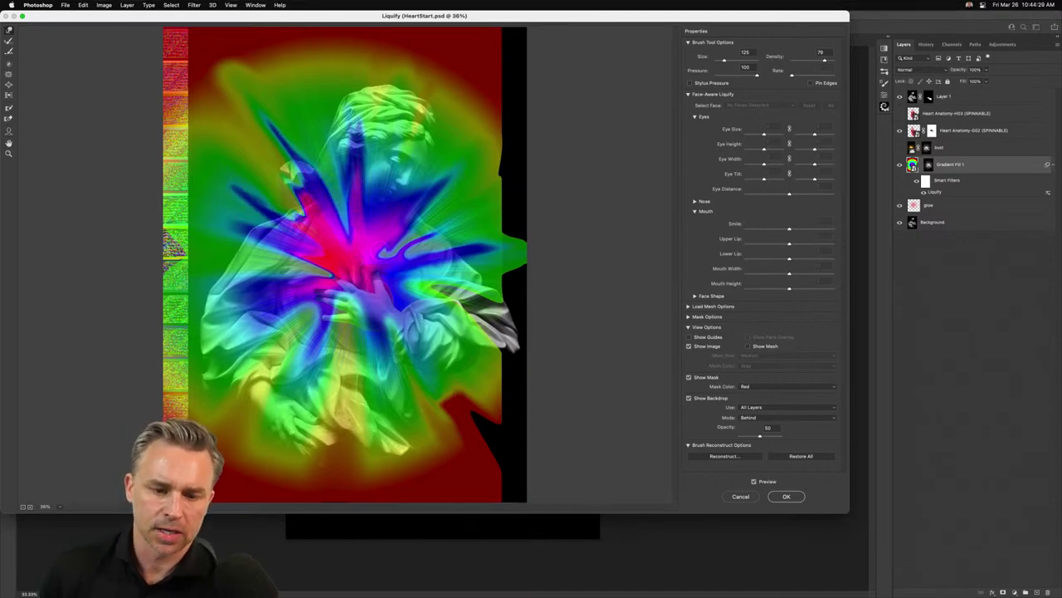
left_click_drag(428, 66, 390, 179)
Enlarge the Liquify brush to about 300 and pull the red upper edge down across the statue's face into a long wedge
key("]")
key("]")
key("]")
key("]")
key("]")
key("]")
key("]")
left_click_drag(431, 55, 416, 147)
left_click_drag(402, 85, 379, 211)
left_click_drag(403, 48, 380, 236)
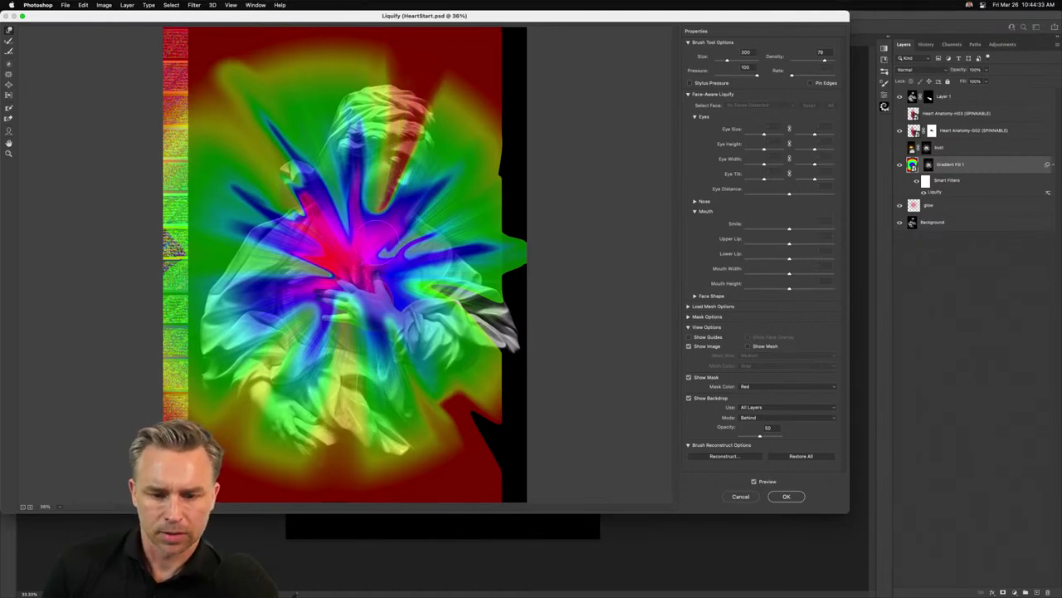
mouse_move(400, 163)
left_mouse_down()
mouse_move(367, 275)
mouse_move(420, 152)
left_mouse_up()
With a 125 brush, drag the inner colors outward into rays toward the upper right and below the hand
key("[")
key("[")
key("[")
key("[")
left_click_drag(377, 259, 424, 217)
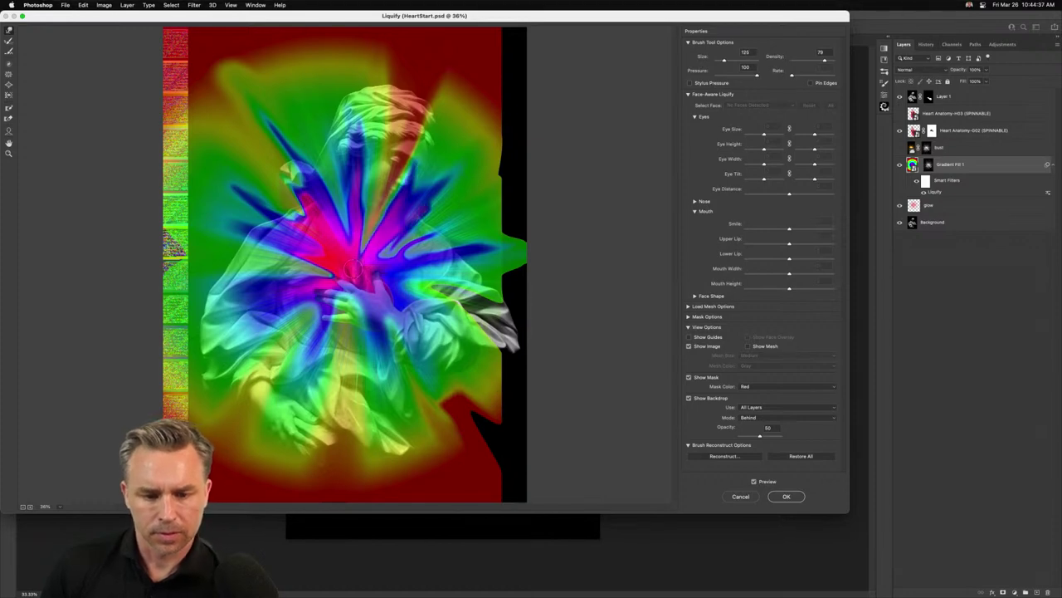
left_click_drag(355, 269, 403, 195)
left_click_drag(385, 251, 447, 191)
mouse_move(406, 275)
left_mouse_down()
mouse_move(443, 274)
mouse_move(448, 320)
mouse_move(415, 355)
left_mouse_up()
left_click_drag(360, 302, 360, 402)
Pull wide pink and red rays from the heart downward and out to the left, resizing the brush, and apply the Liquify filter
key("]")
key("]")
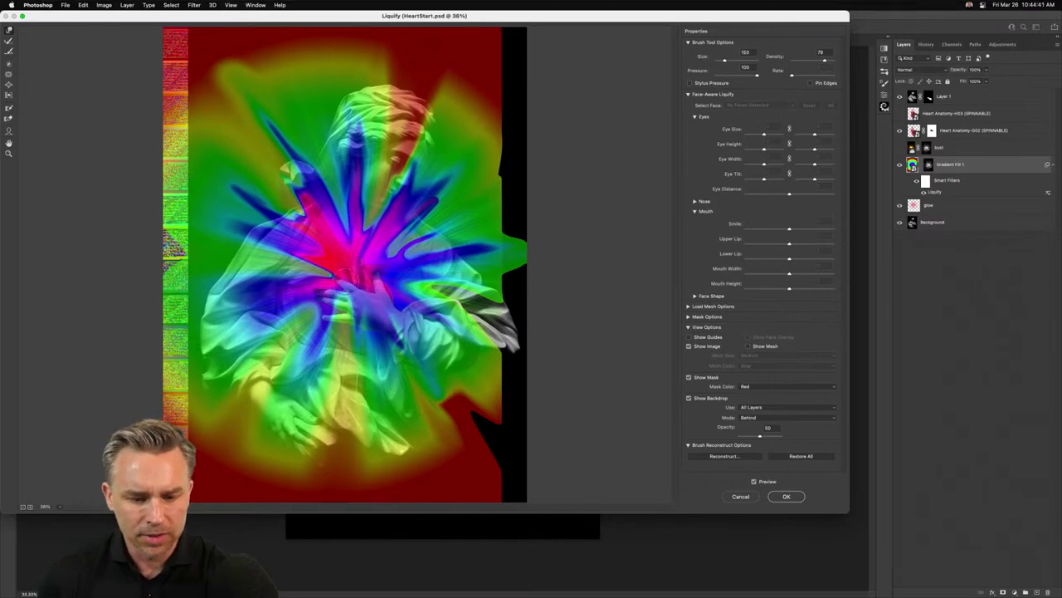
mouse_move(341, 295)
left_mouse_down()
mouse_move(335, 336)
mouse_move(356, 358)
left_mouse_up()
mouse_move(312, 304)
left_mouse_down()
mouse_move(259, 361)
mouse_move(319, 289)
mouse_move(223, 352)
mouse_move(284, 306)
mouse_move(214, 302)
left_mouse_up()
key("]")
key("]")
left_click_drag(321, 270, 198, 242)
key("[")
key("[")
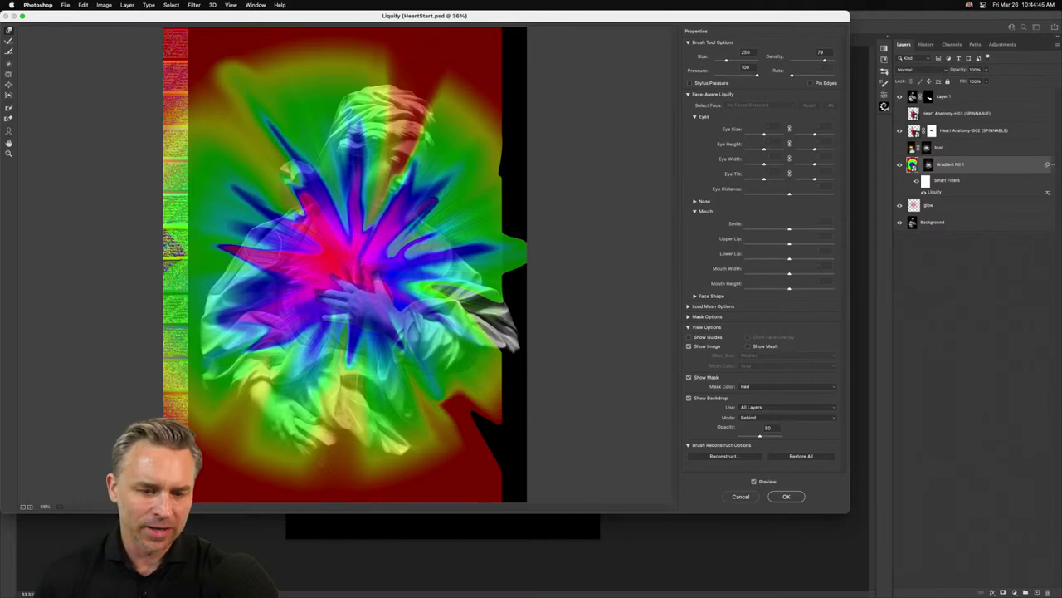
key("Return")
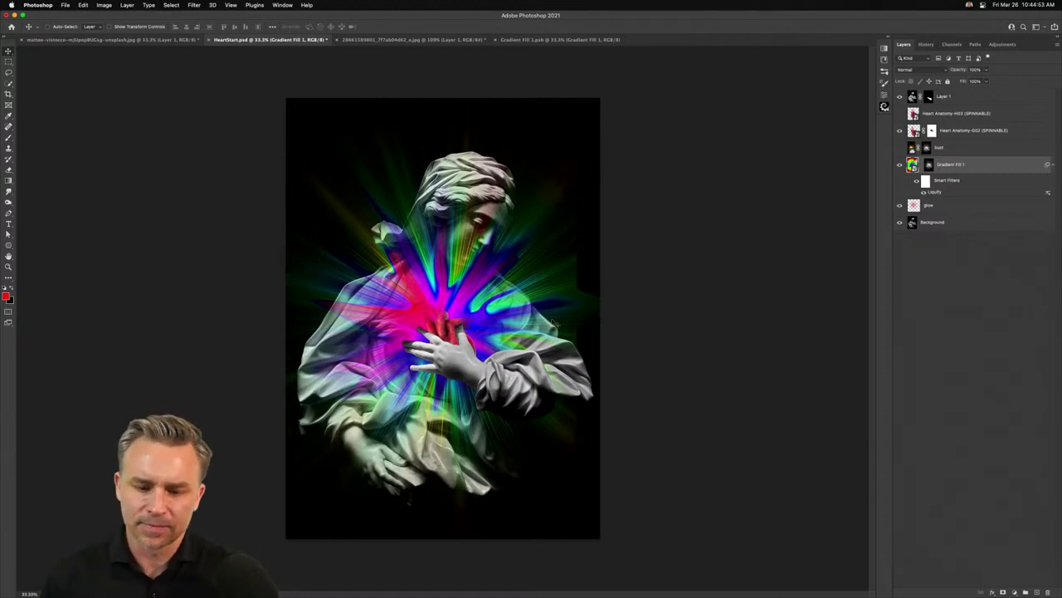
Scale the Gradient Fill 1 layer up to about 116% and move it so its bright center sits behind the heart
key("super+t")
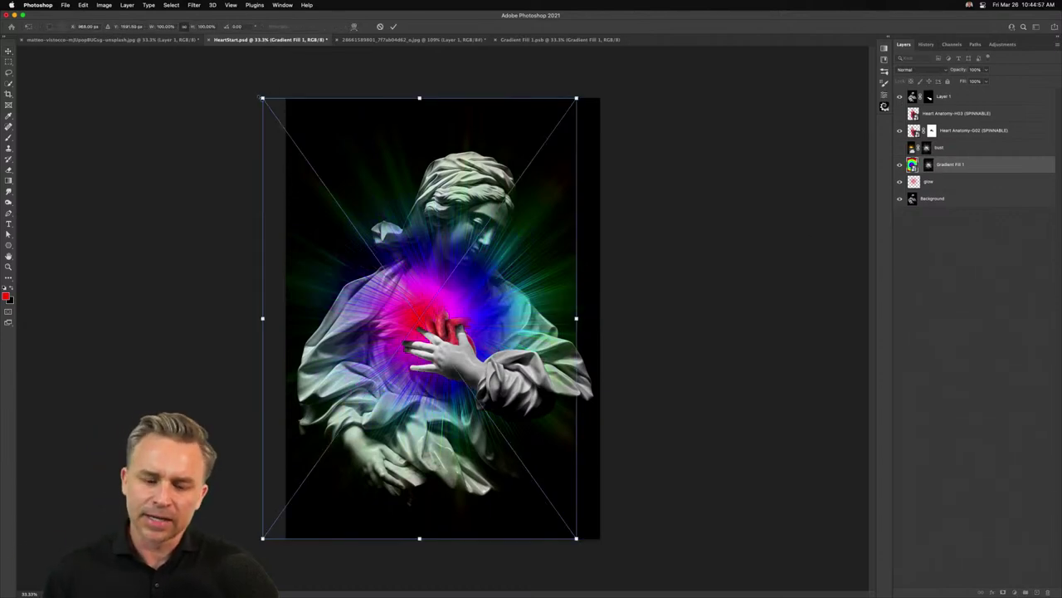
left_click_drag(262, 98, 211, 26)
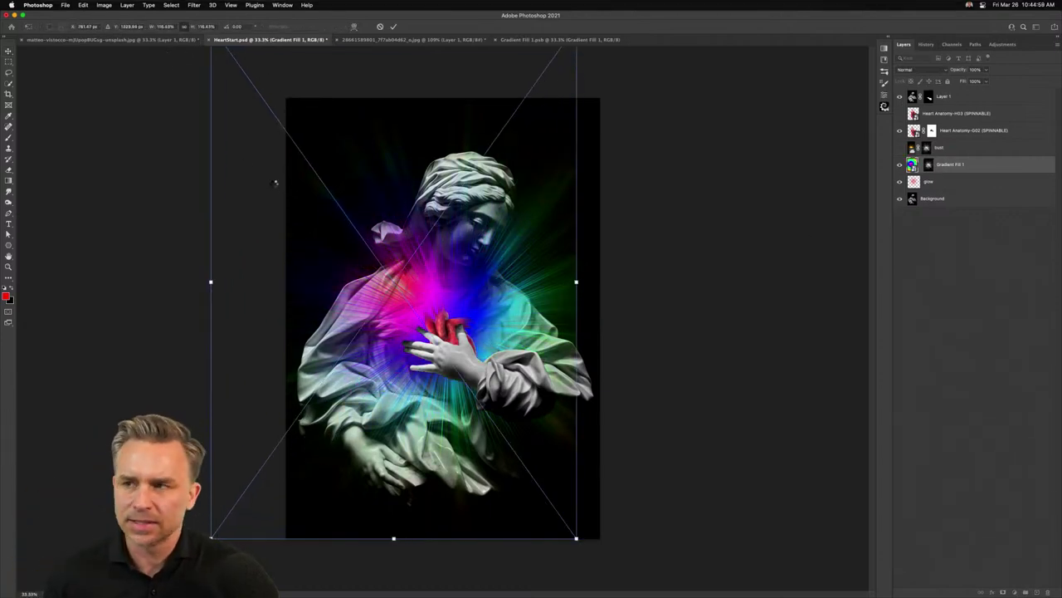
key("Return")
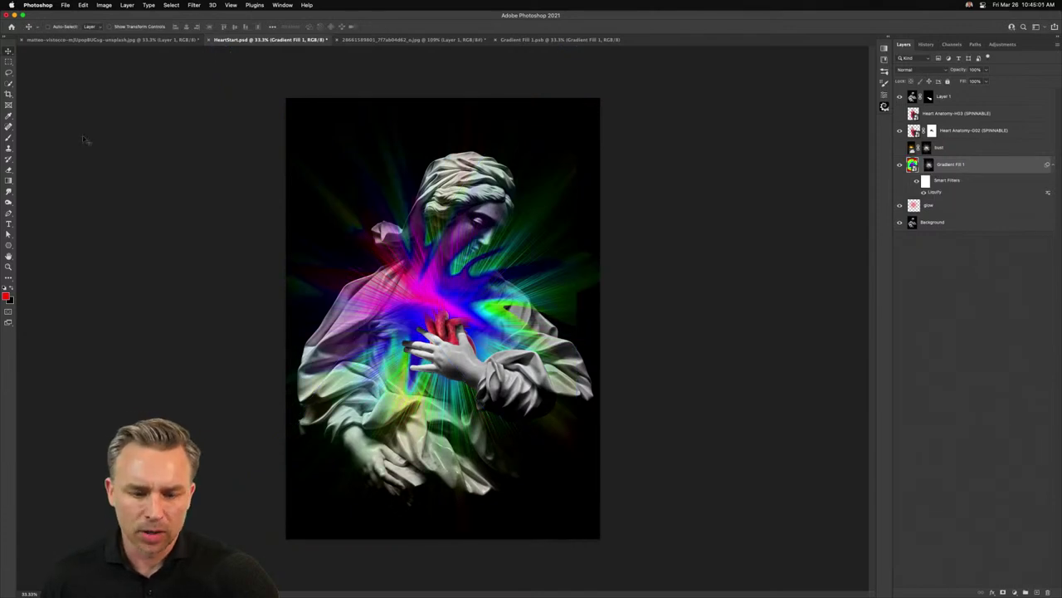
left_click_drag(382, 264, 410, 294)
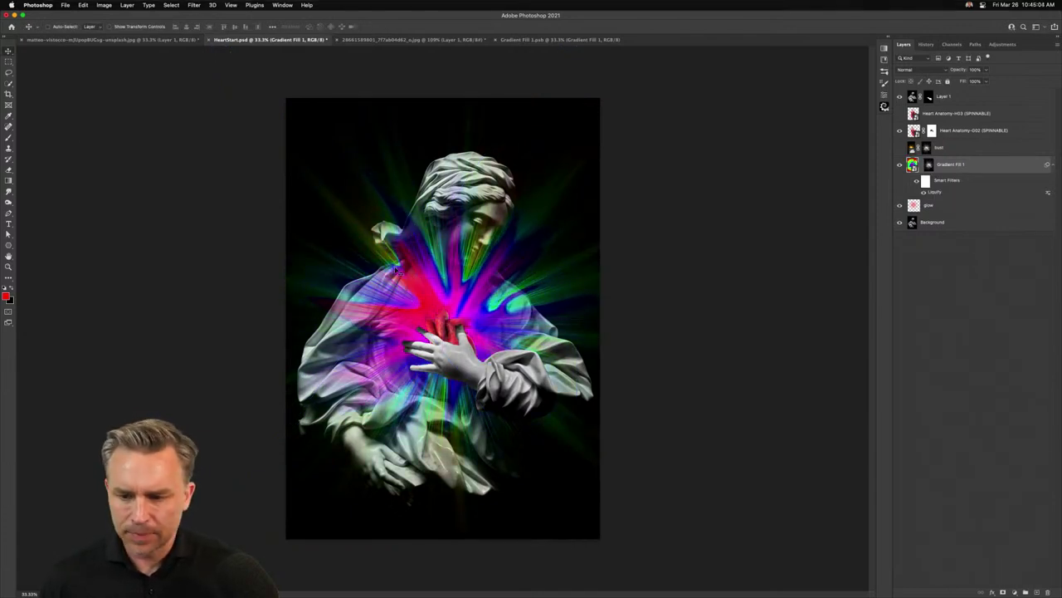
Toggle the Liquify smart filter off and on to compare the rays, and hide the glow layer
left_click(921, 192)
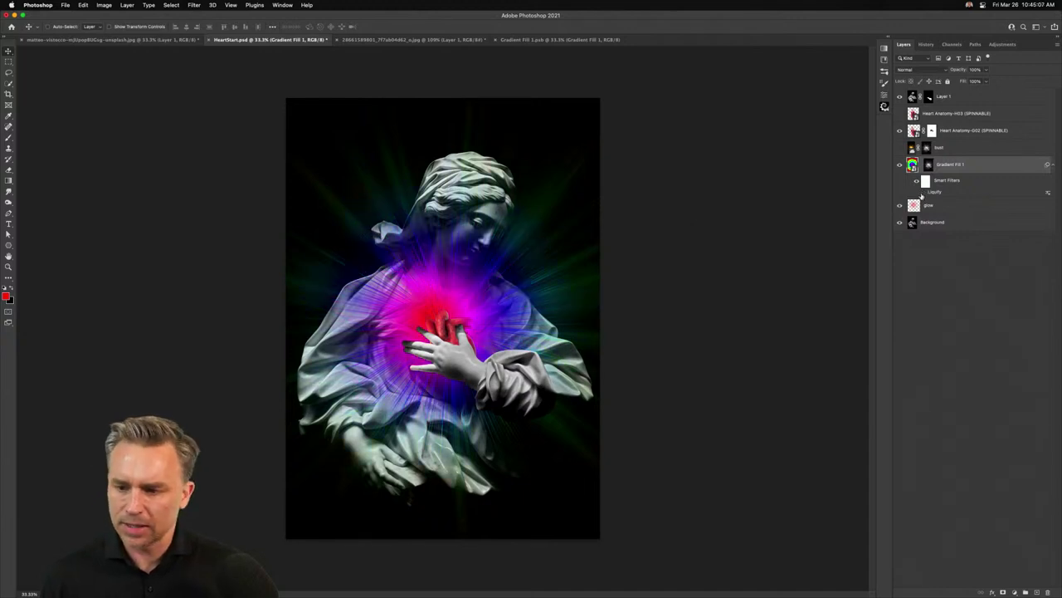
left_click(923, 192)
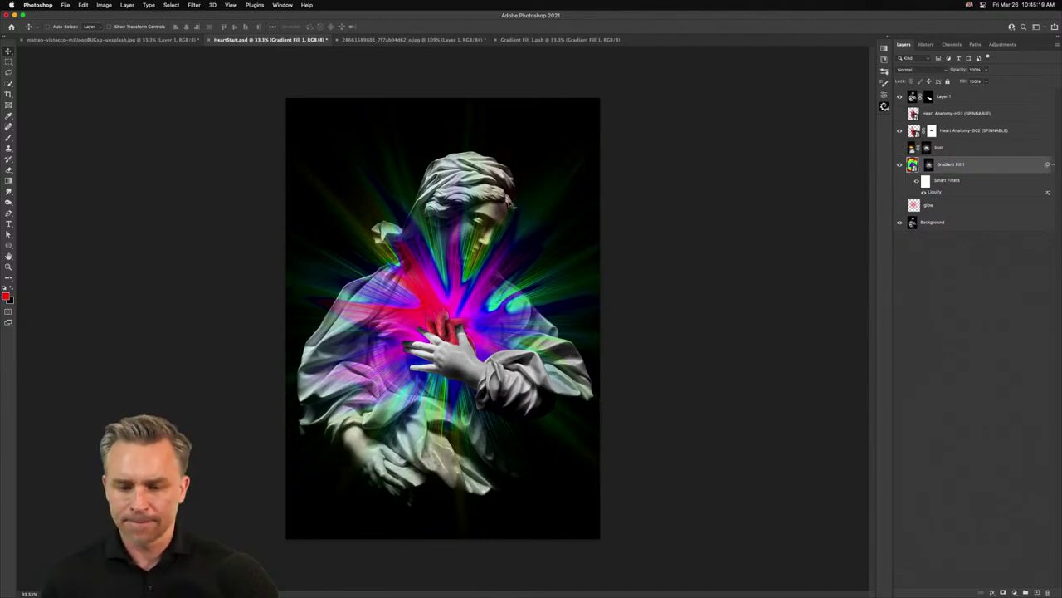
Scale the Gradient Fill 1 layer down to about 88% and recenter it around the heart
key("ctrl+t")
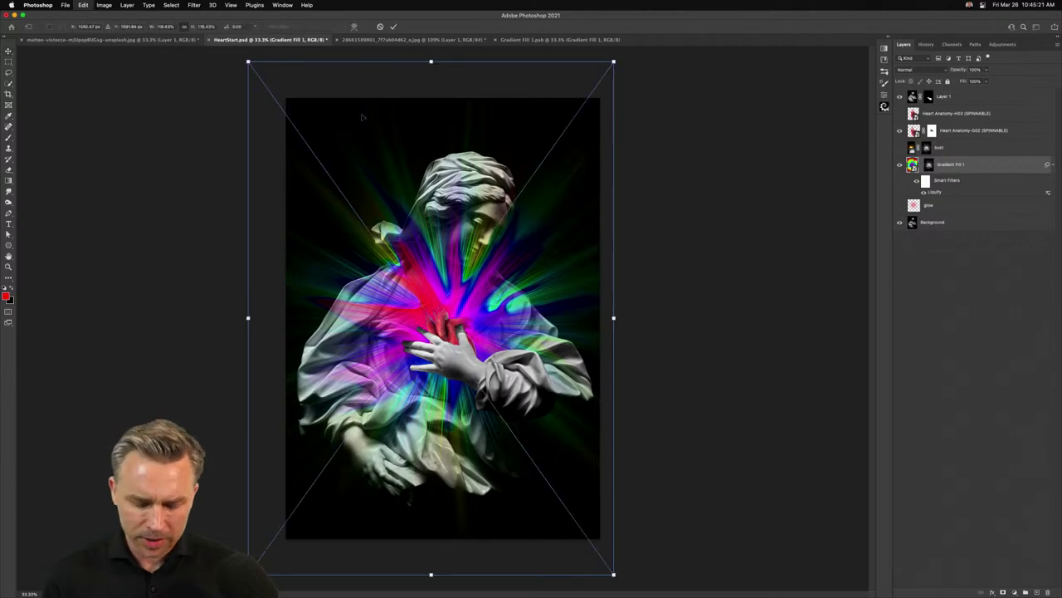
left_click_drag(247, 61, 282, 224)
left_click_drag(382, 337, 351, 308)
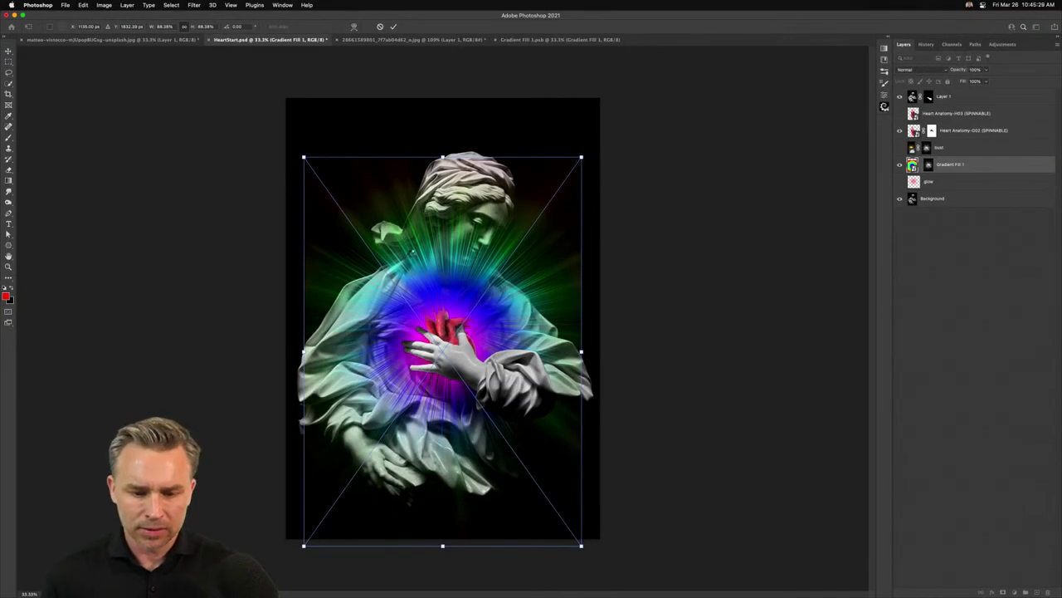
key("Return")
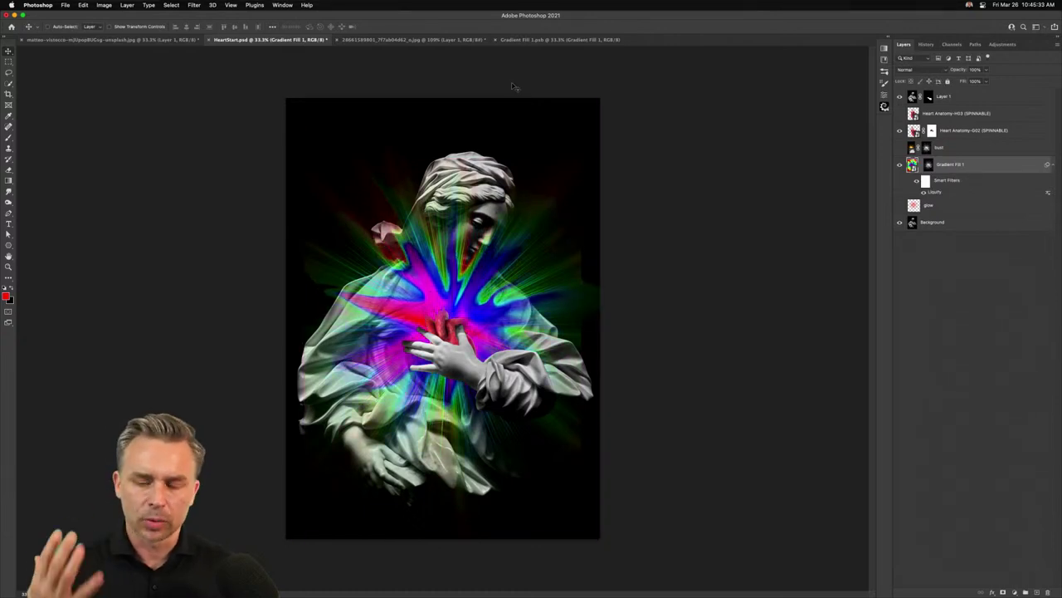
Soften the Liquify distortion across the gradient with a large Reconstruct brush at pressure 54, apply it, and collapse the layer's smart filter list
double_click(933, 192)
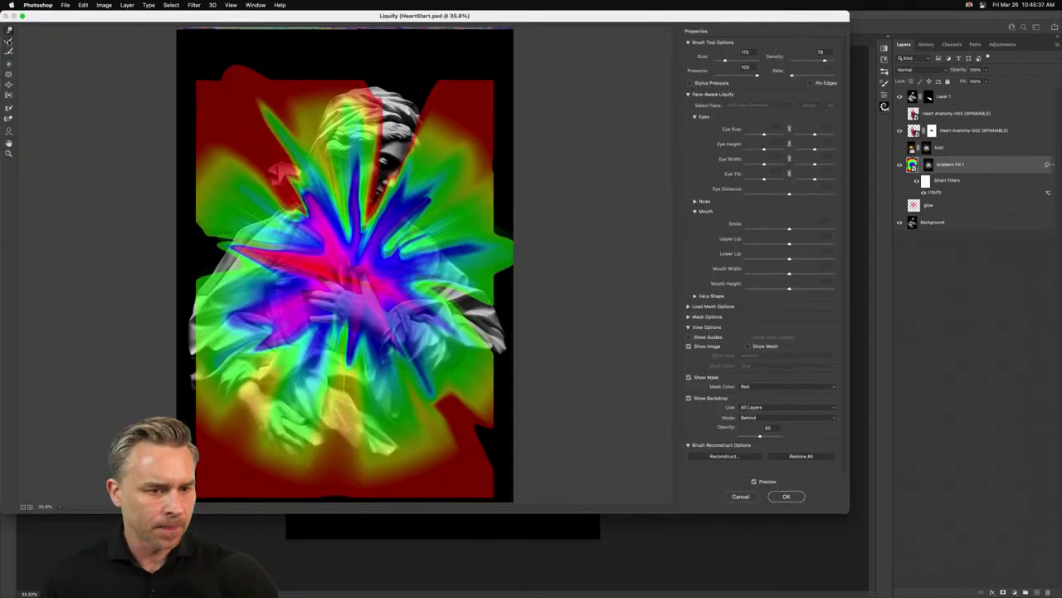
left_click(8, 40)
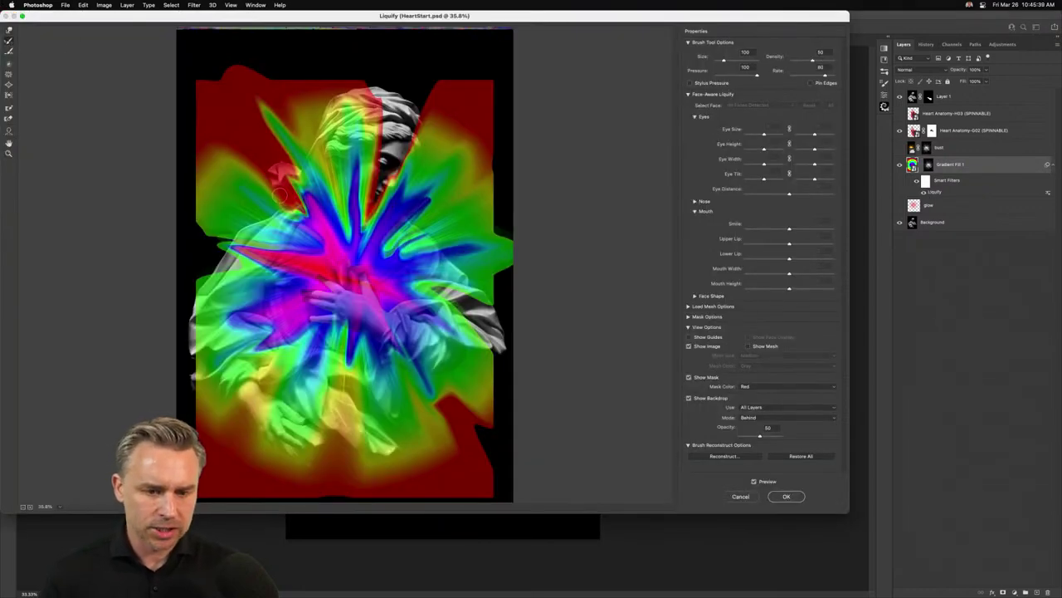
key("]")
key("]")
key("]")
key("]")
key("]")
key("]")
key("]")
key("]")
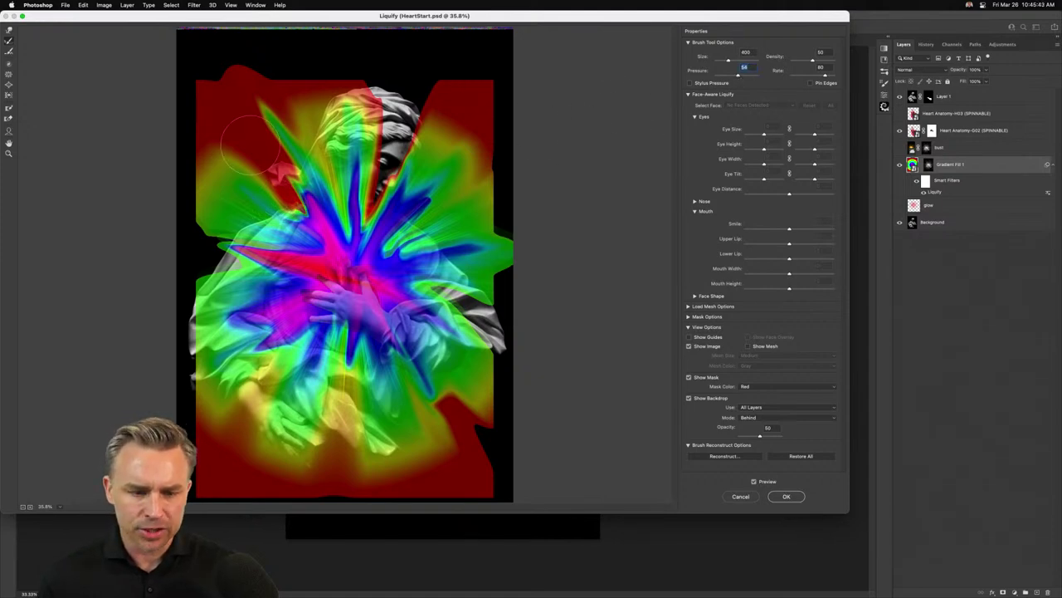
key("bracketright")
key("bracketright")
key("bracketright")
mouse_move(315, 195)
left_mouse_down()
mouse_move(228, 278)
mouse_move(238, 259)
mouse_move(275, 241)
mouse_move(251, 259)
mouse_move(239, 318)
mouse_move(229, 242)
mouse_move(239, 293)
mouse_move(295, 224)
mouse_move(336, 199)
mouse_move(480, 228)
mouse_move(392, 178)
mouse_move(361, 187)
mouse_move(466, 353)
mouse_move(428, 398)
mouse_move(415, 366)
mouse_move(294, 391)
mouse_move(265, 373)
mouse_move(344, 407)
mouse_move(411, 419)
left_mouse_up()
key("Return")
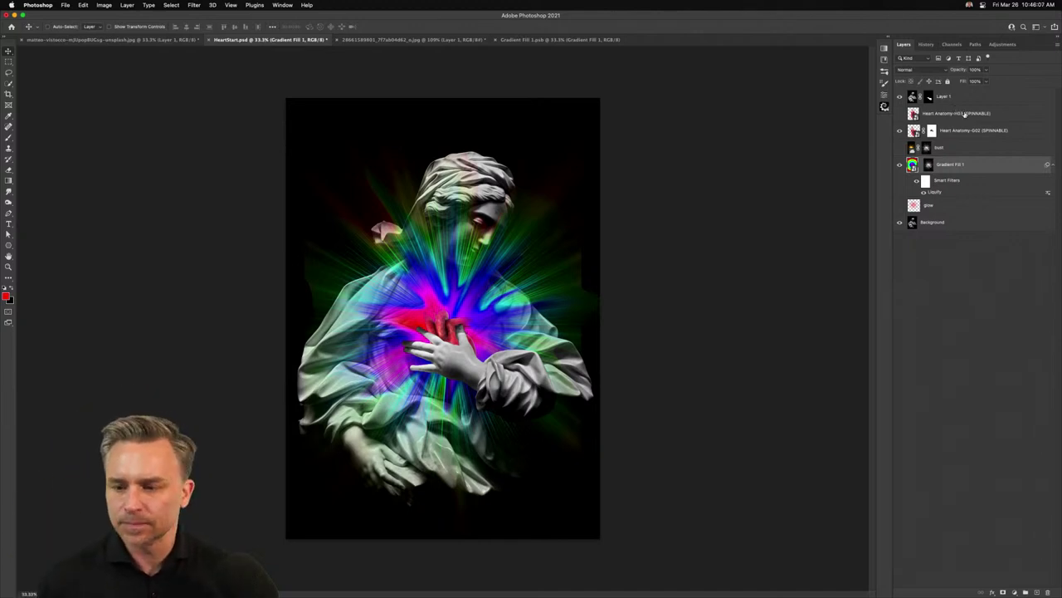
left_click(1052, 167)
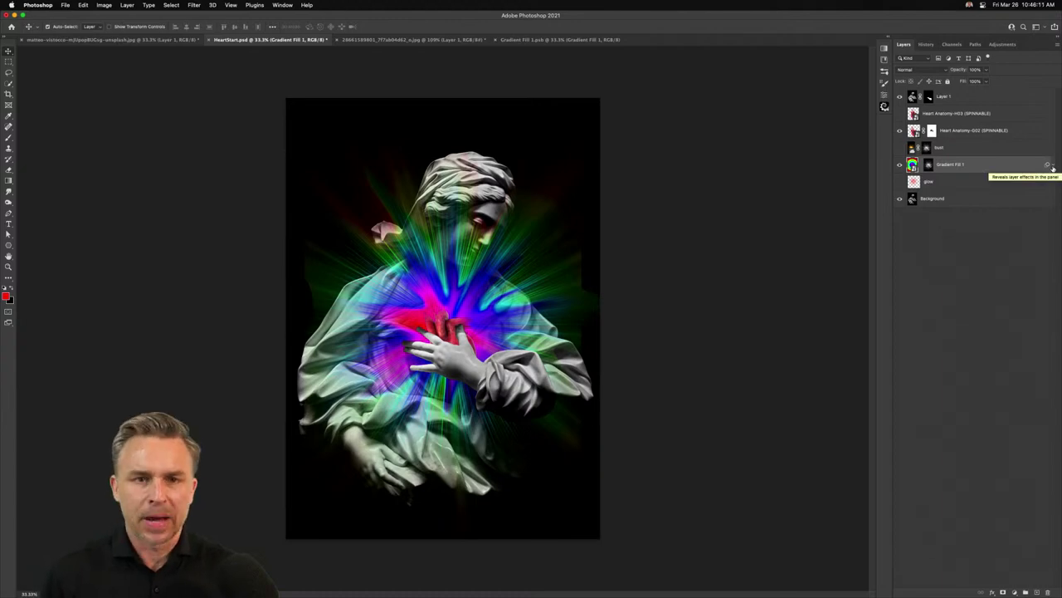
Paint black with a large soft brush on the Gradient Fill 1 layer mask to hide the rays' hard outer edges
key("super+1")
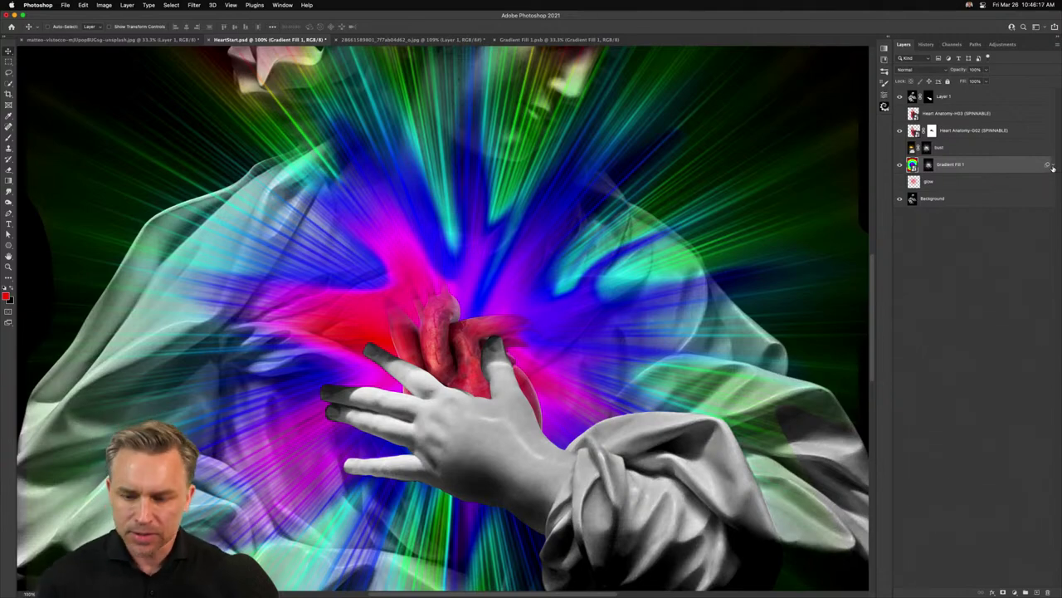
key("super+0")
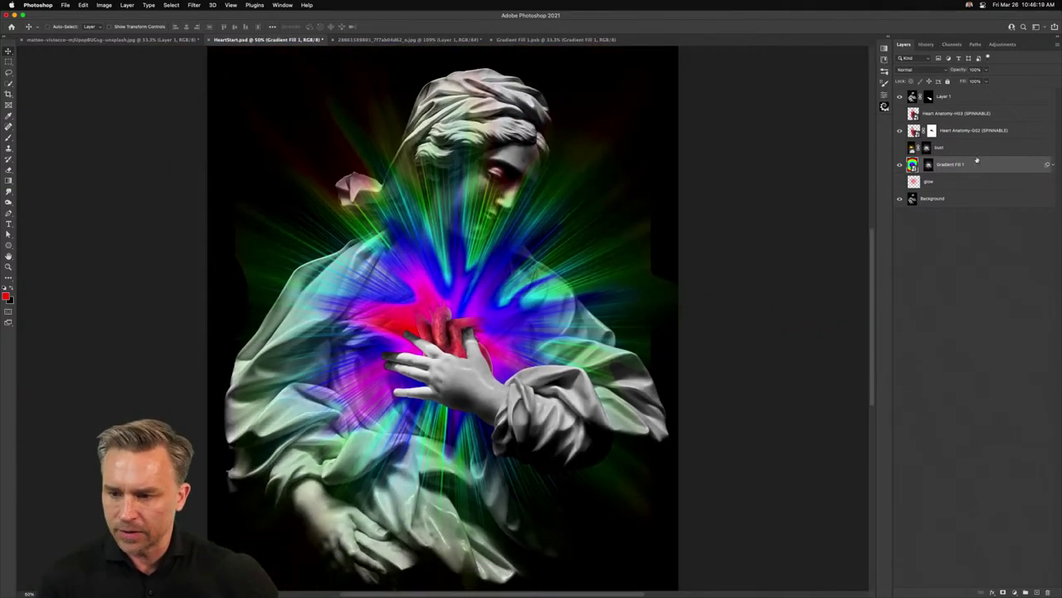
key("super+backslash")
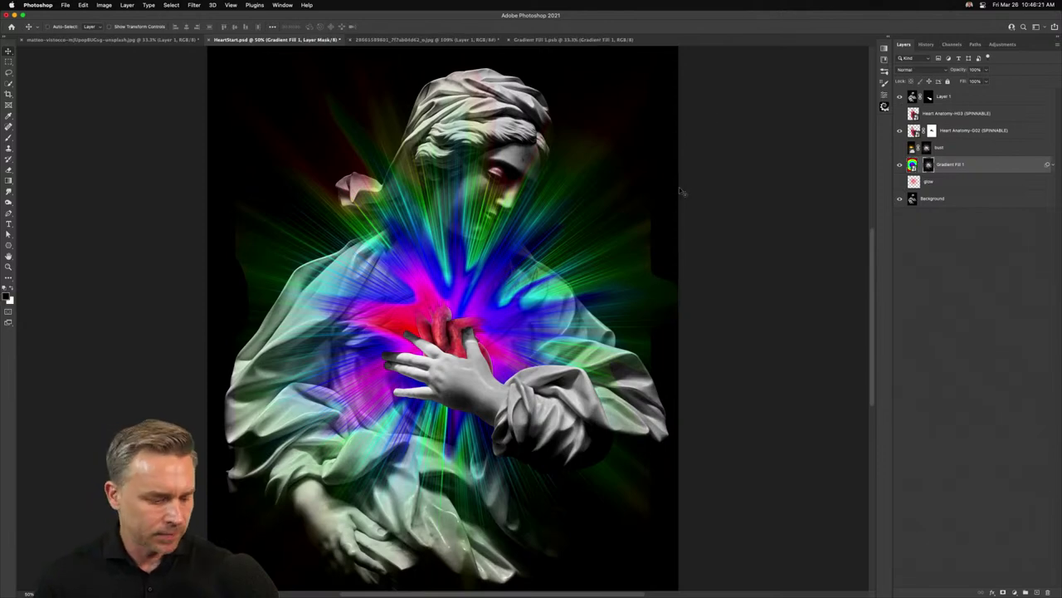
key("b")
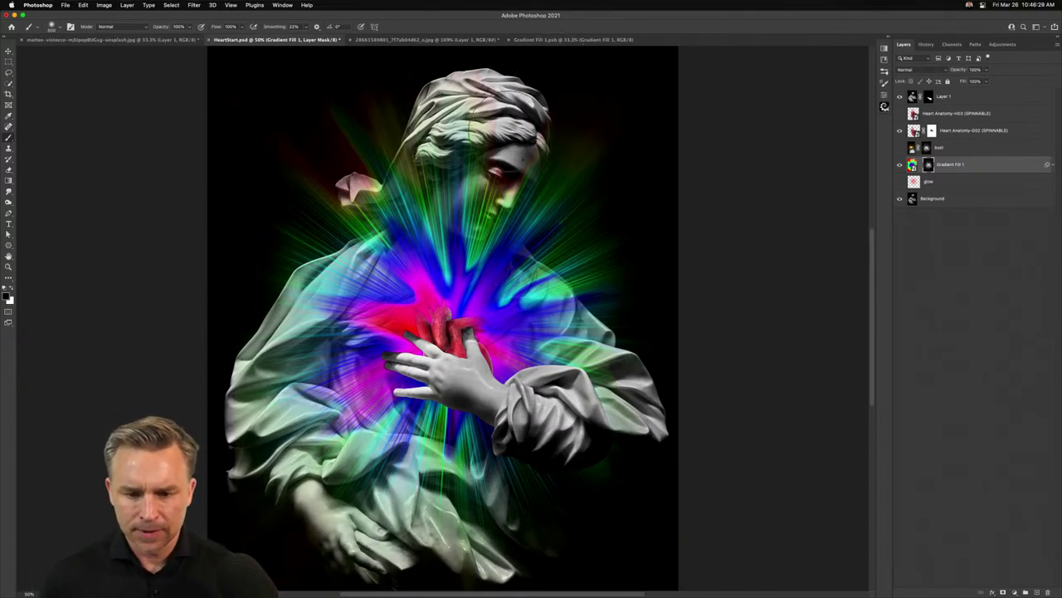
Duplicate the top Layer 1, and hide the Gradient Fill 1 layer and the lower Layer 1 copy
left_click(961, 100)
key("super+j")
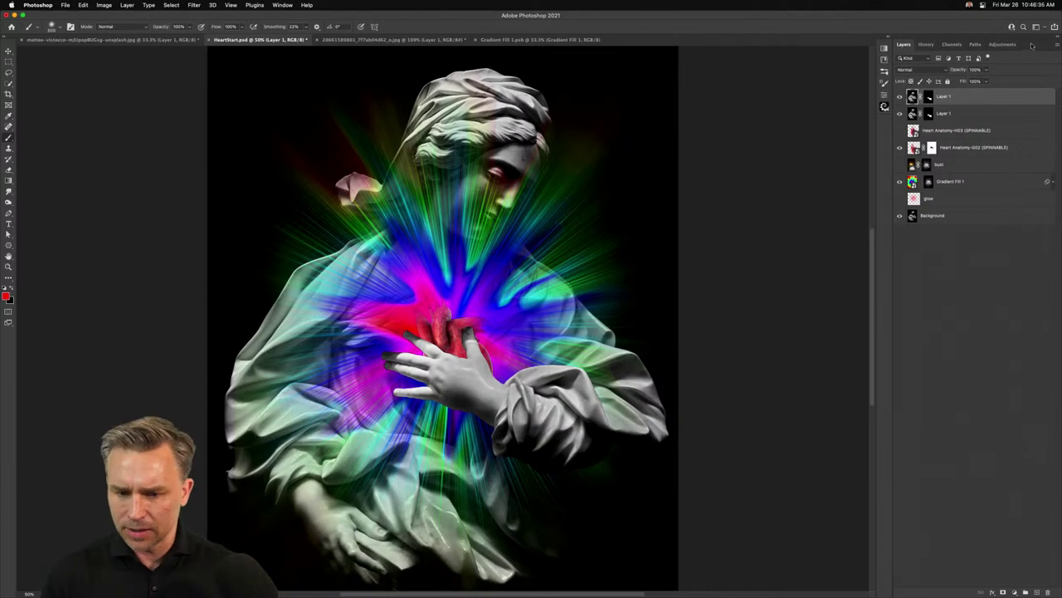
left_click(899, 181)
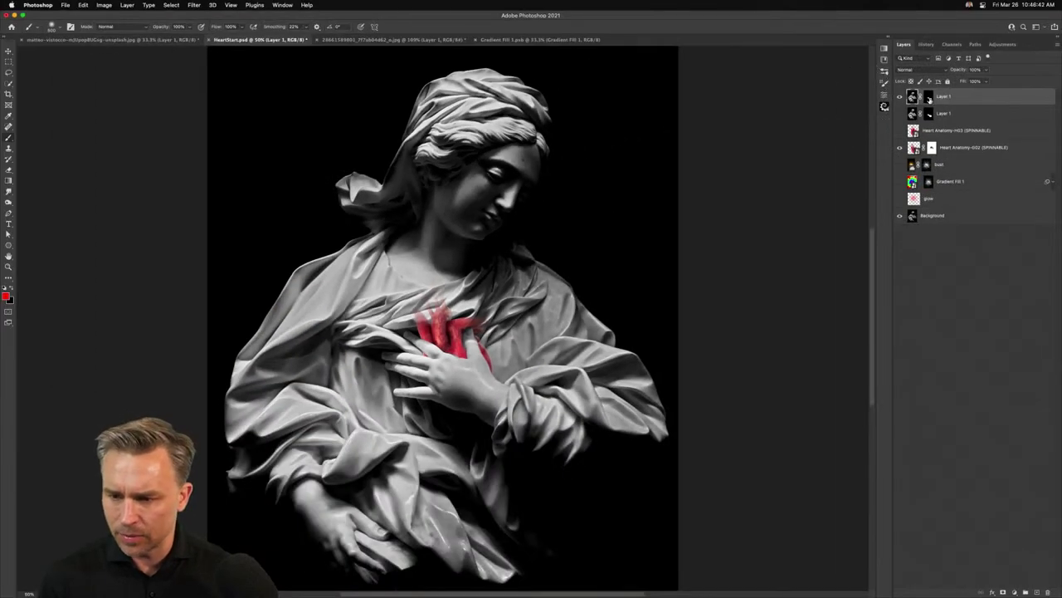
Fill the top Layer 1 mask with white, and set the Background layer's opacity to 12%, leaving the mask active for painting
left_click(929, 97)
key("super+a")
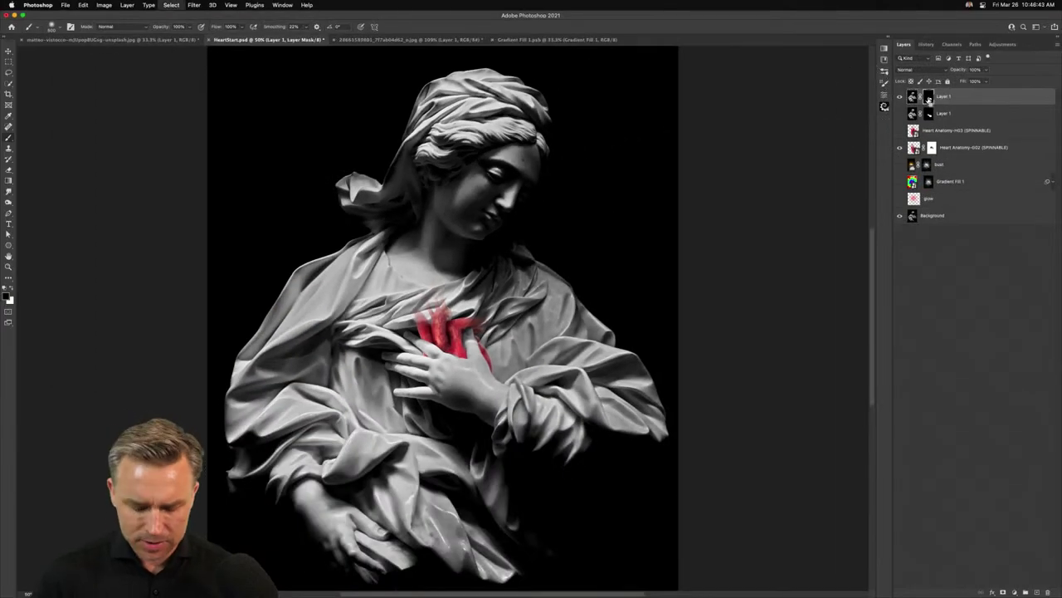
key("super+BackSpace")
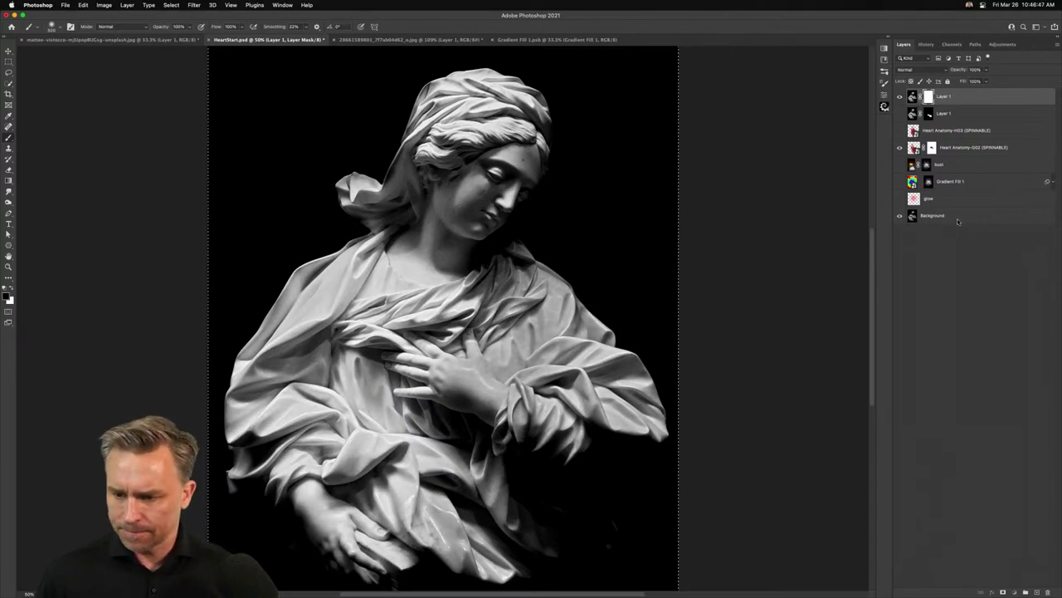
left_click(954, 220)
left_click_drag(959, 70, 939, 72)
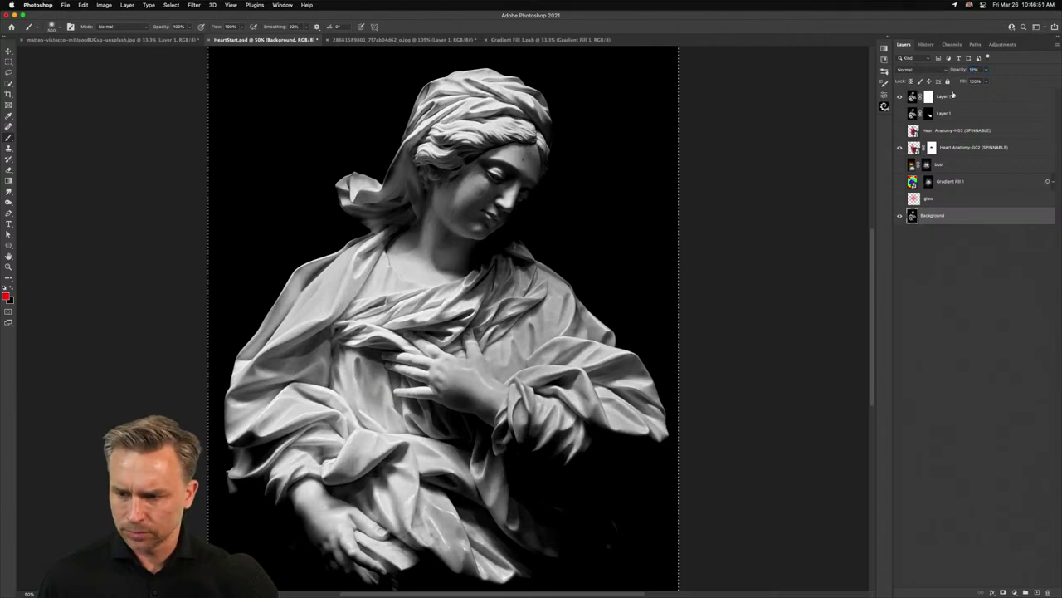
left_click(928, 96)
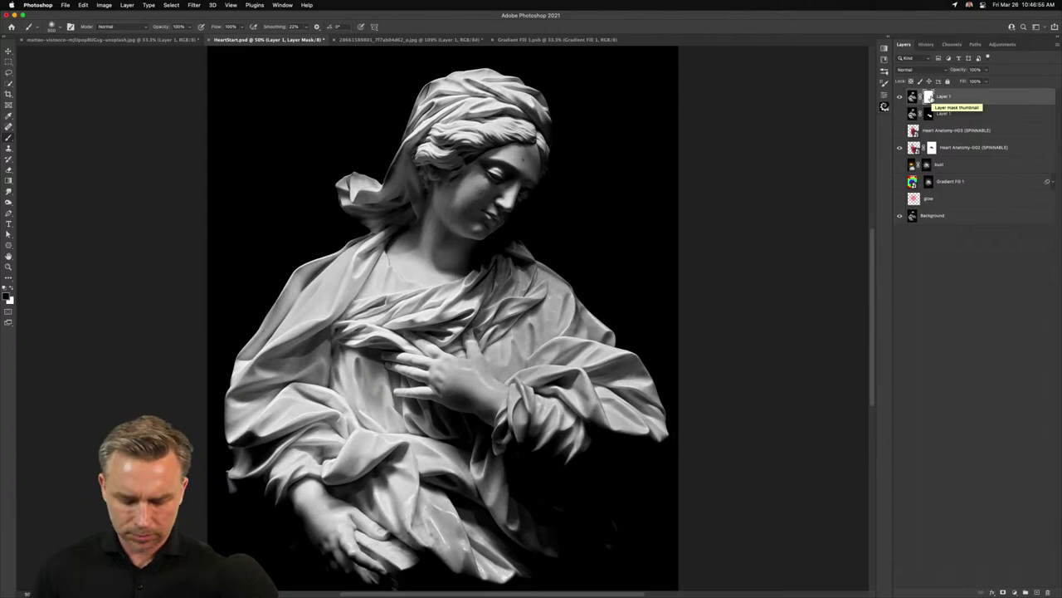
left_click(297, 210)
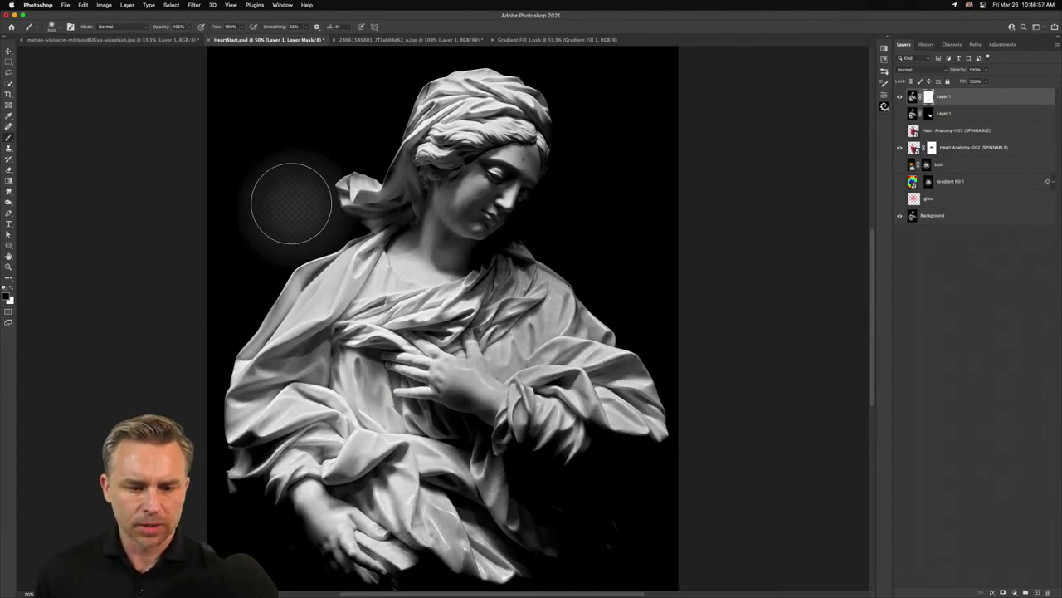
right_click(293, 202)
left_click(233, 168)
key("super+z")
key("super+z")
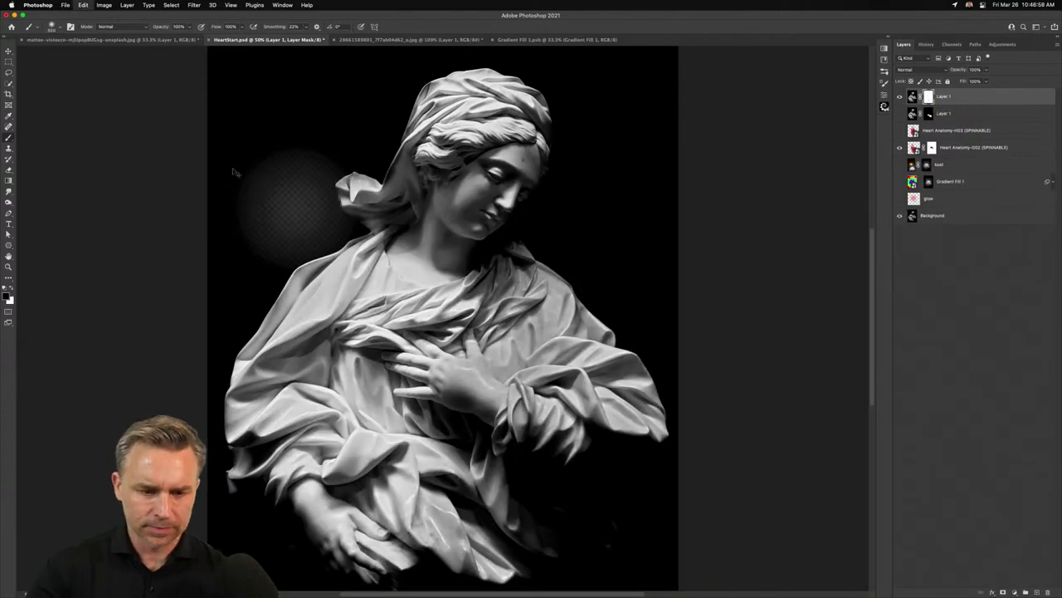
right_click(150, 212)
key("Escape")
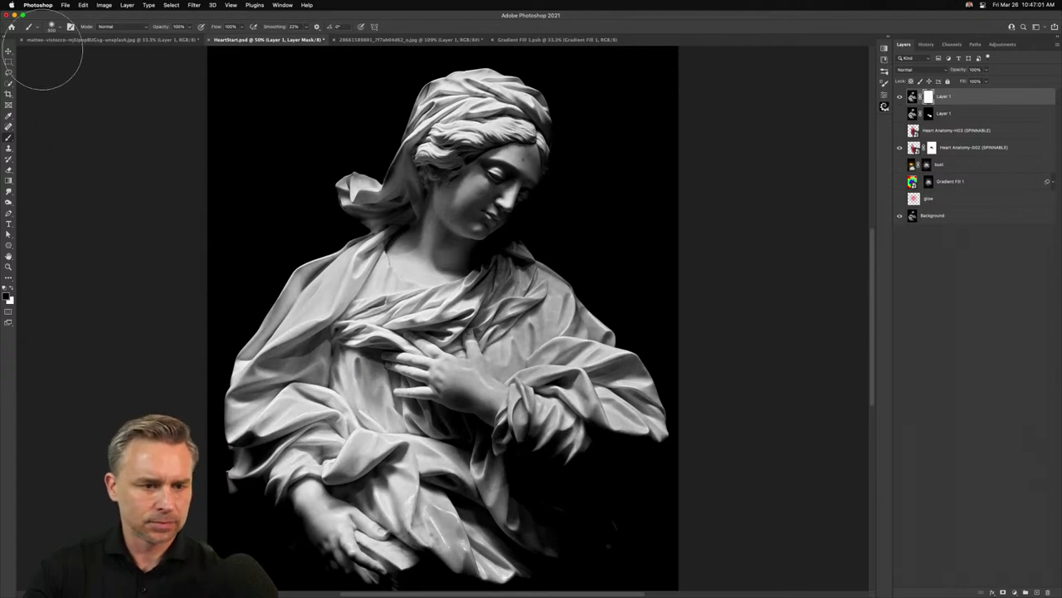
Mask out the statue's jaw and the outer edge of the face with a smaller hard round brush in black
left_click(58, 27)
double_click(186, 150)
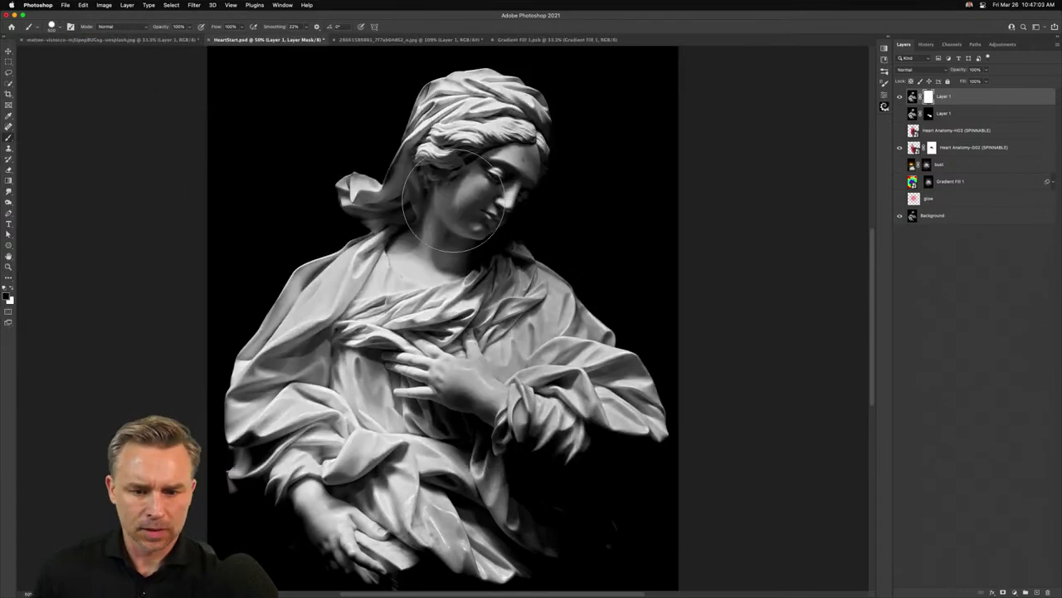
key("super+plus")
key("super+plus")
left_click_drag(465, 204, 327, 327)
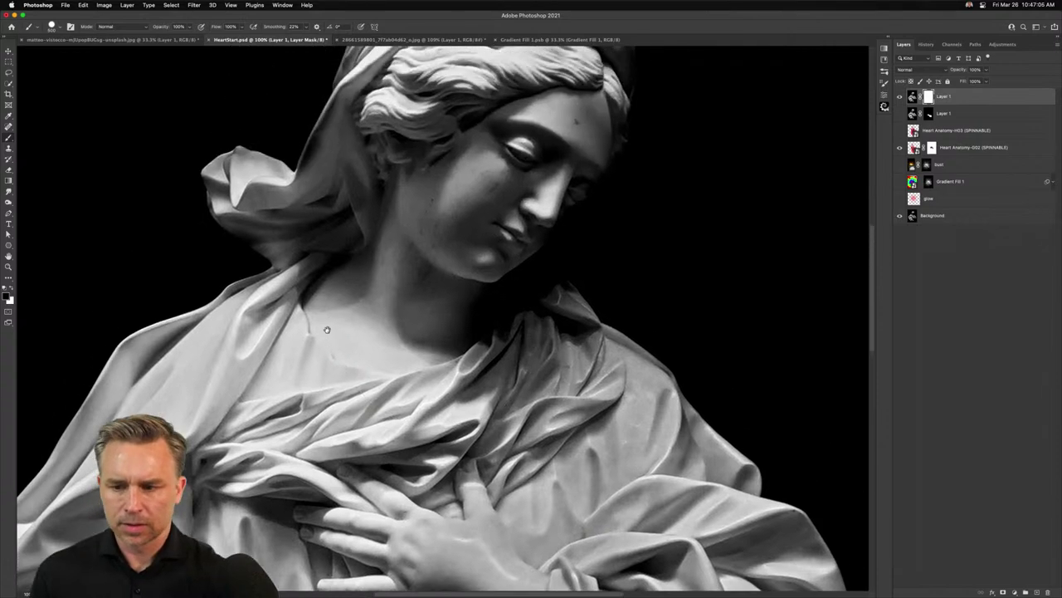
key("bracketleft")
key("bracketleft")
key("bracketleft")
key("bracketleft")
key("bracketleft")
key("bracketleft")
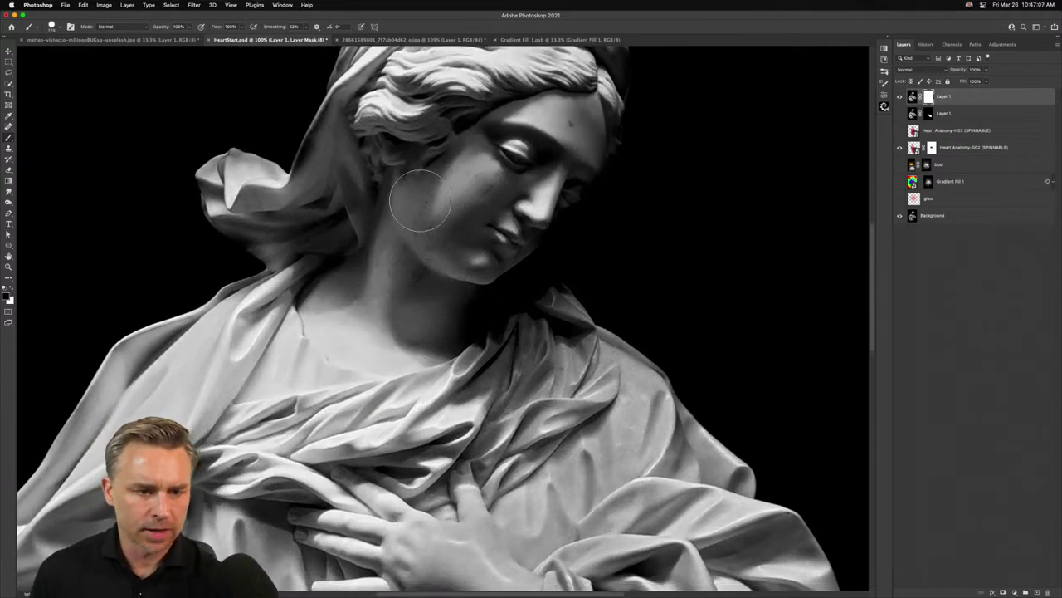
left_click_drag(417, 212, 461, 249)
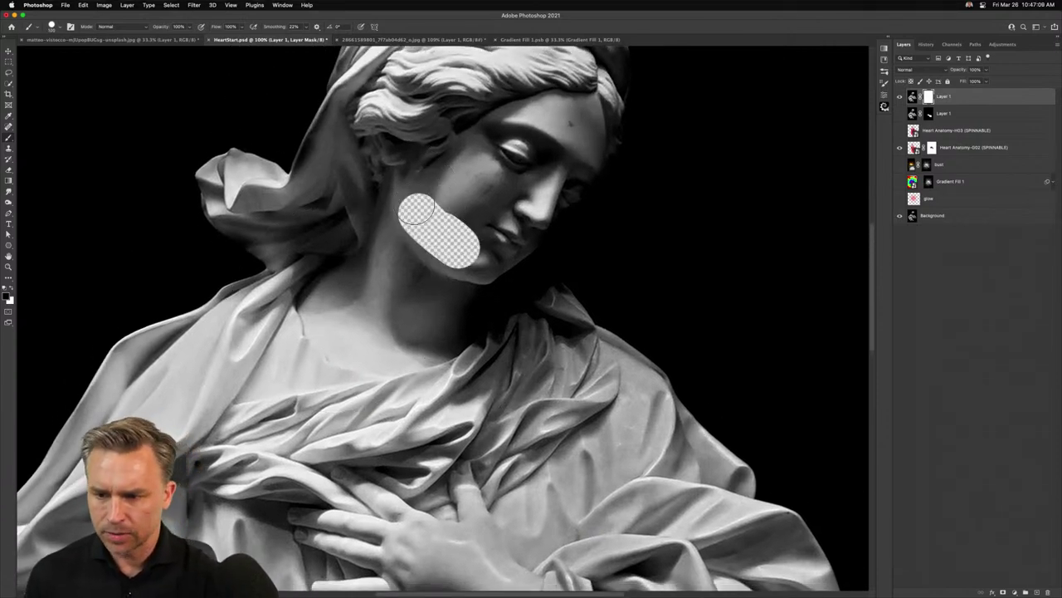
mouse_move(415, 217)
left_mouse_down()
mouse_move(452, 253)
mouse_move(417, 232)
mouse_move(422, 244)
mouse_move(486, 268)
mouse_move(481, 251)
mouse_move(503, 257)
mouse_move(578, 178)
mouse_move(607, 98)
mouse_move(493, 262)
mouse_move(526, 232)
mouse_move(482, 273)
mouse_move(523, 178)
left_mouse_up()
Mask out the rest of the statue's face up to the hairline, painting black with the hard brush
key("bracketleft")
key("bracketleft")
key("bracketleft")
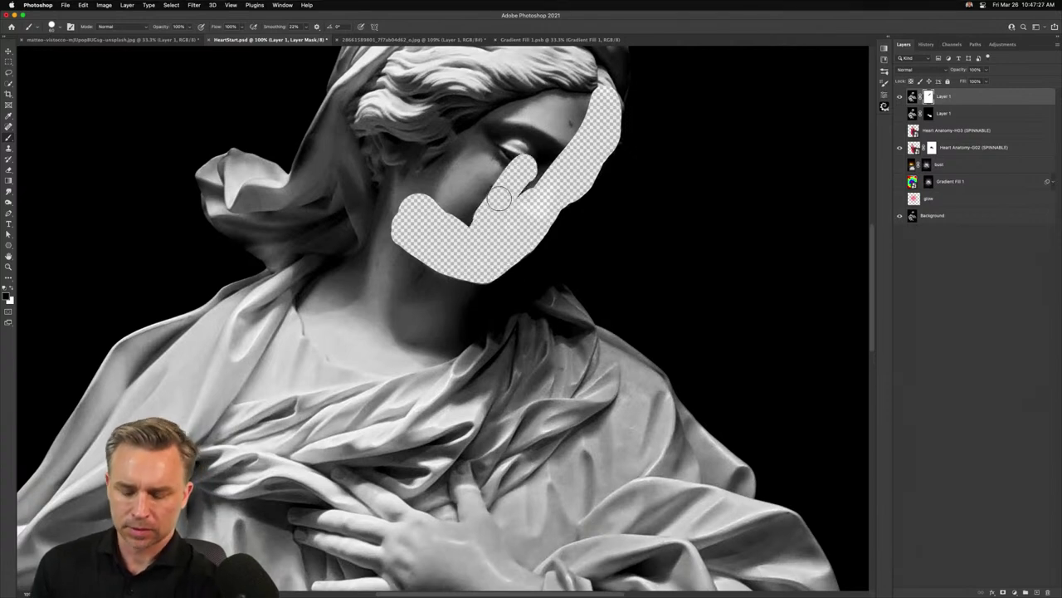
mouse_move(452, 223)
left_mouse_down()
mouse_move(584, 100)
mouse_move(464, 155)
mouse_move(415, 193)
left_mouse_up()
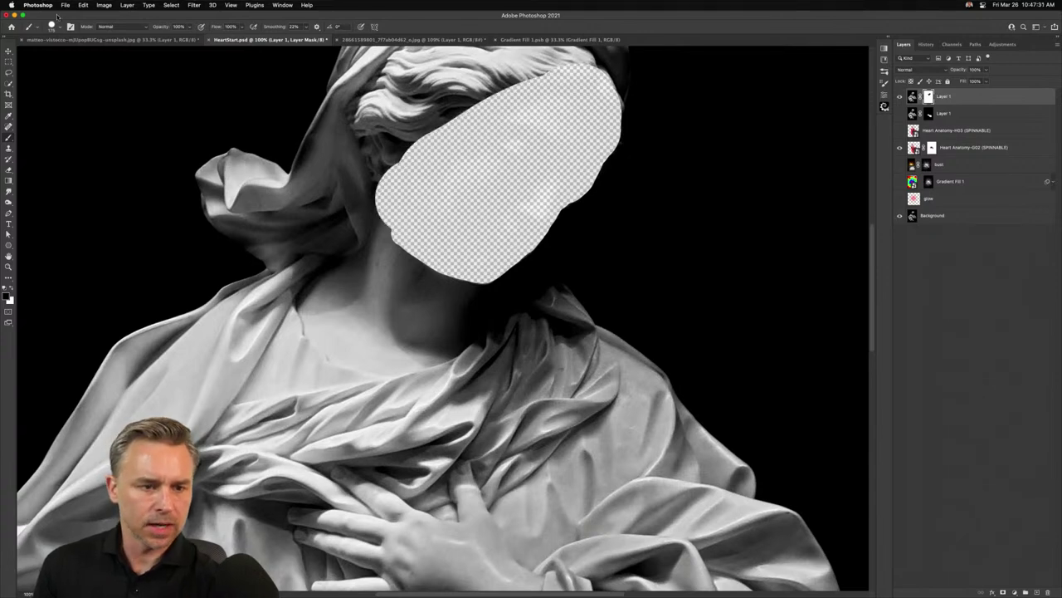
Extend the face mask softly into the hair and beside the cheek with a soft round brush of size 200
right_click(222, 162)
double_click(834, 270)
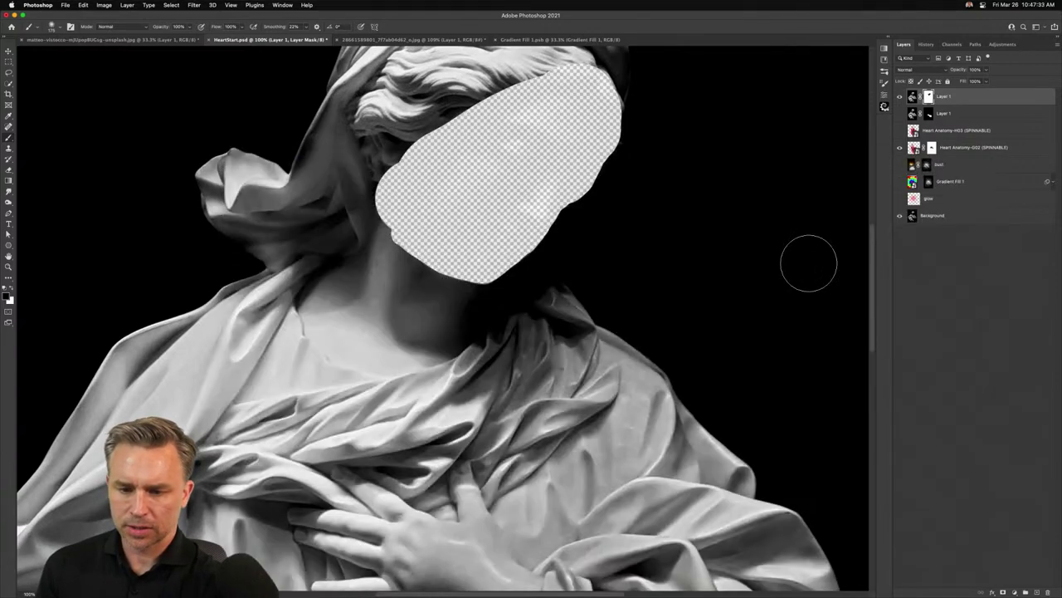
key("bracketright")
key("bracketright")
key("bracketright")
mouse_move(365, 204)
left_mouse_down()
mouse_move(419, 179)
mouse_move(349, 118)
mouse_move(393, 186)
mouse_move(387, 195)
mouse_move(442, 130)
mouse_move(408, 157)
mouse_move(493, 81)
mouse_move(474, 92)
mouse_move(502, 80)
mouse_move(574, 91)
mouse_move(574, 75)
mouse_move(441, 122)
mouse_move(379, 183)
mouse_move(388, 208)
mouse_move(387, 179)
left_mouse_up()
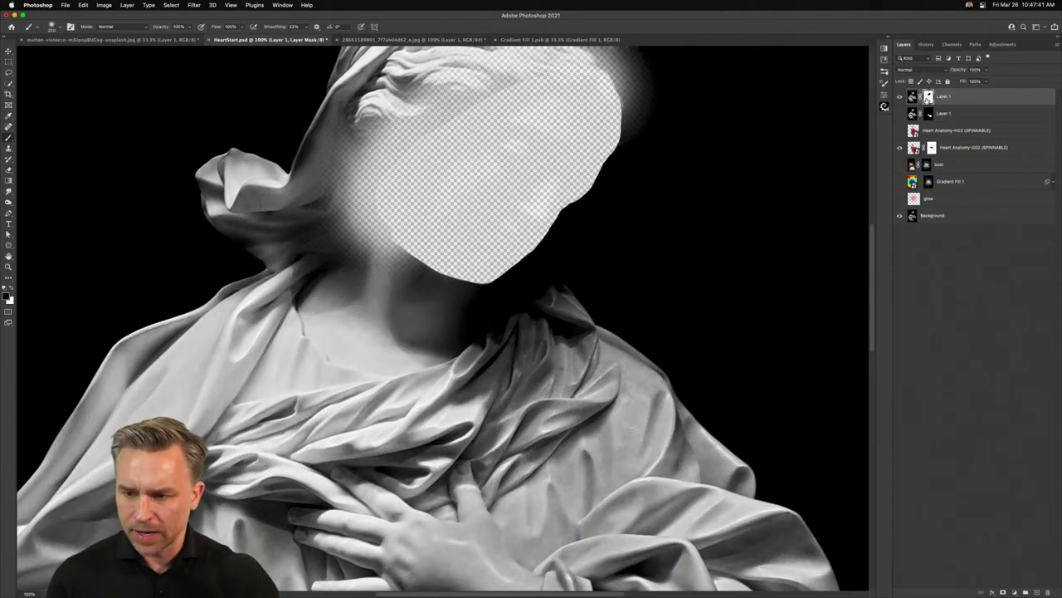
Invert the top Layer 1 mask to isolate the head, and show the lower Layer 1 containing the hand
left_click(928, 97, "shift")
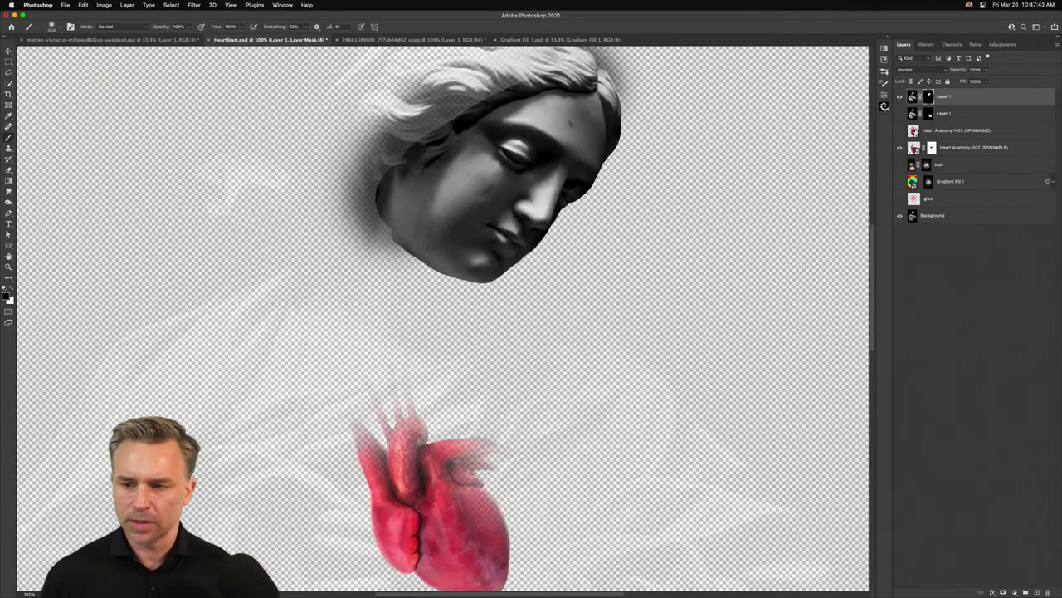
left_click(900, 114)
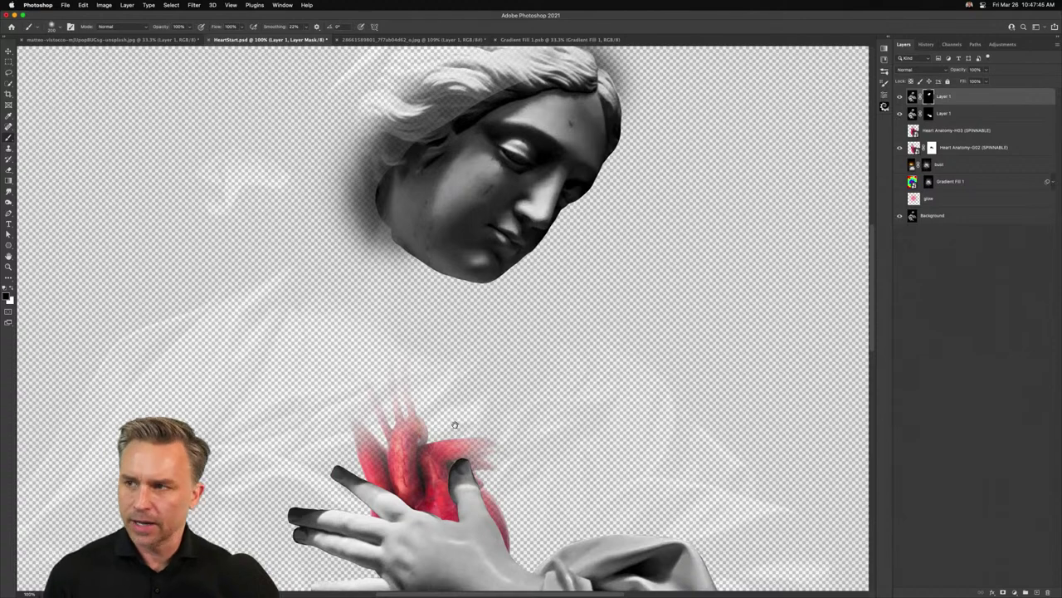
left_click_drag(385, 379, 391, 280)
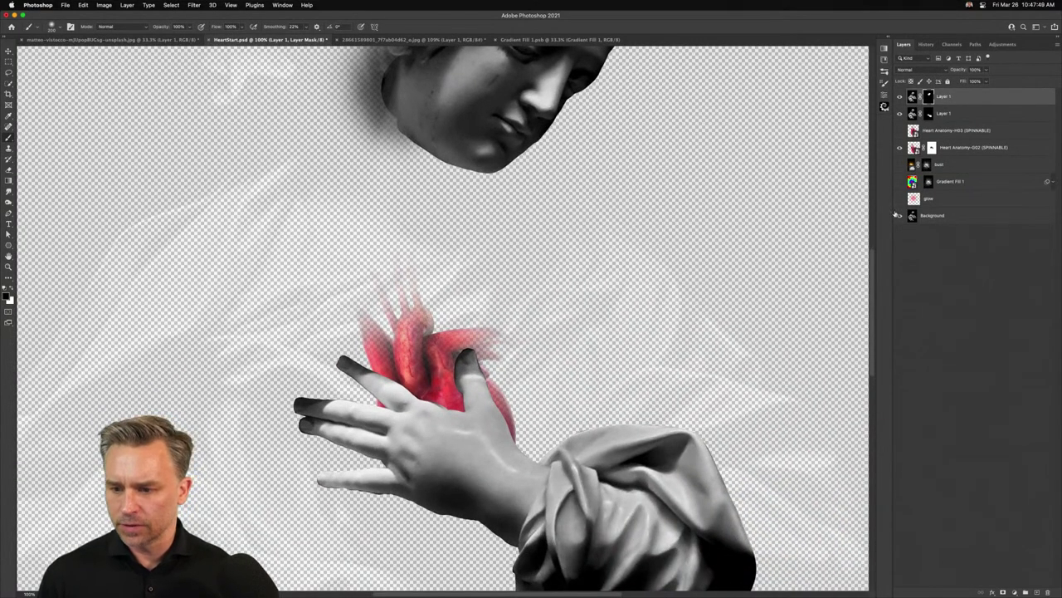
Restore the Background layer's opacity to 100% and show the Gradient Fill 1 layer
left_click(949, 216)
left_click_drag(952, 69, 996, 69)
key("super+minus")
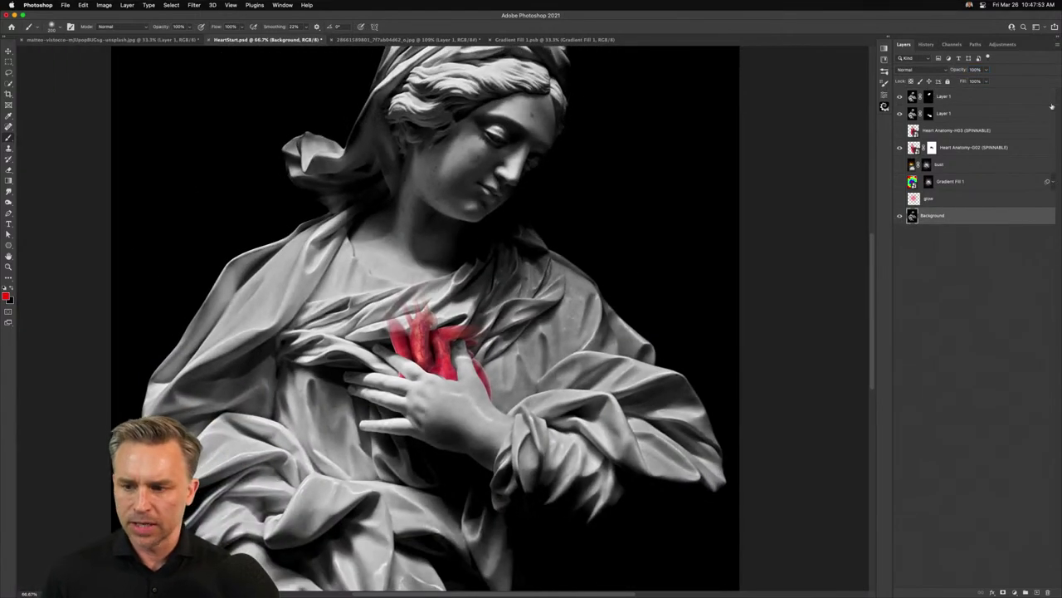
left_click(899, 181)
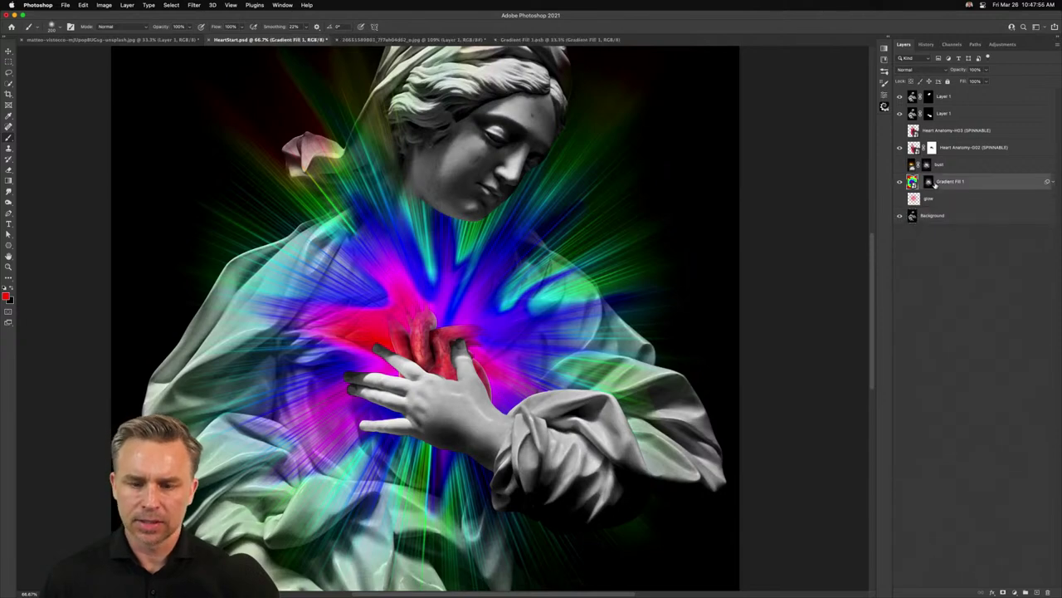
Set the Gradient Fill 1 layer's blend mode to Linear Dodge (Add) after comparing the lightening modes
left_click(935, 184)
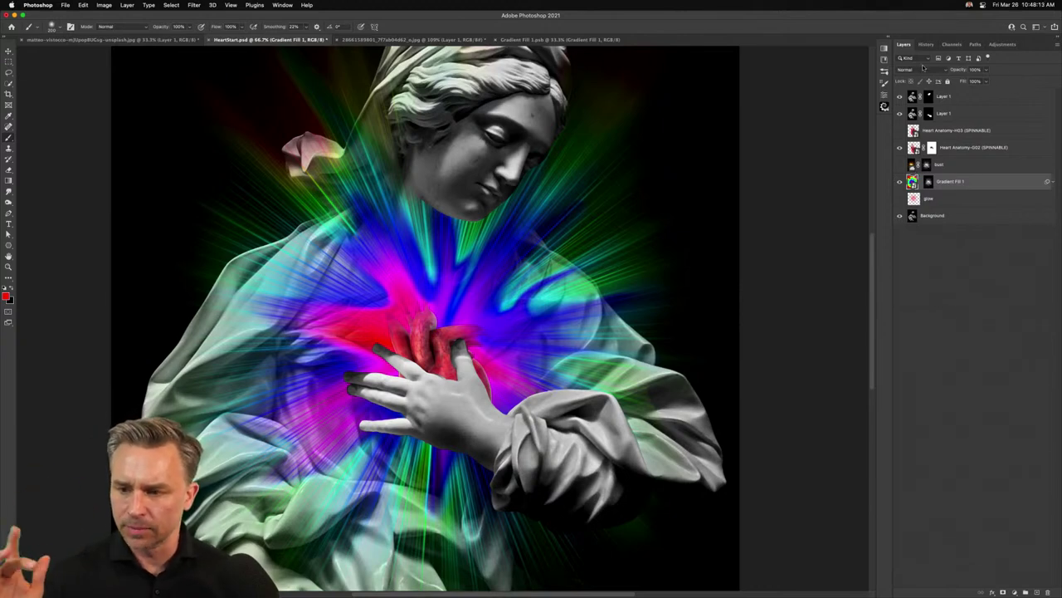
left_click(921, 69)
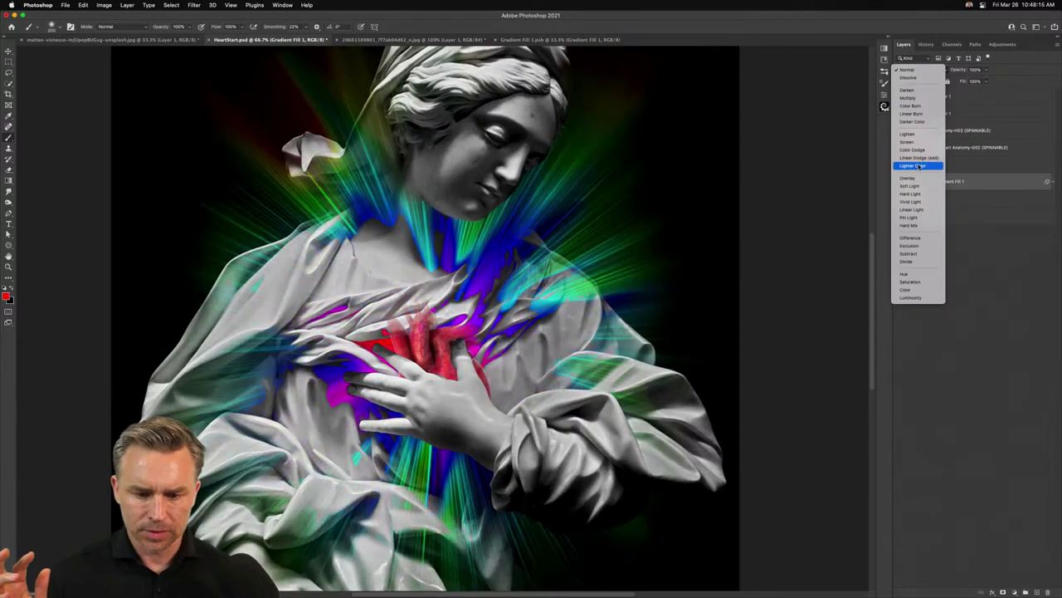
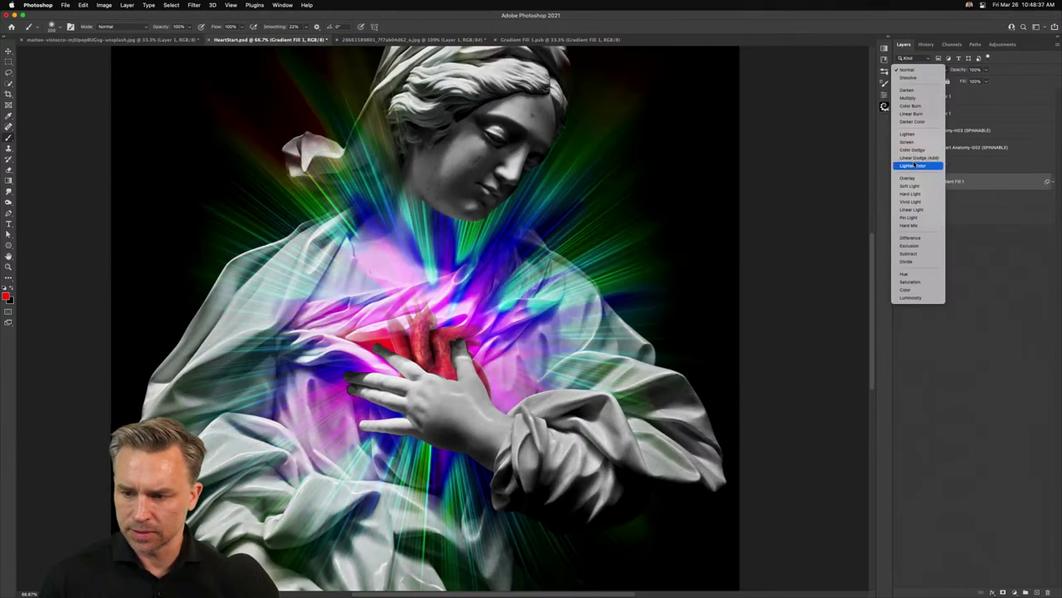
left_click(916, 159)
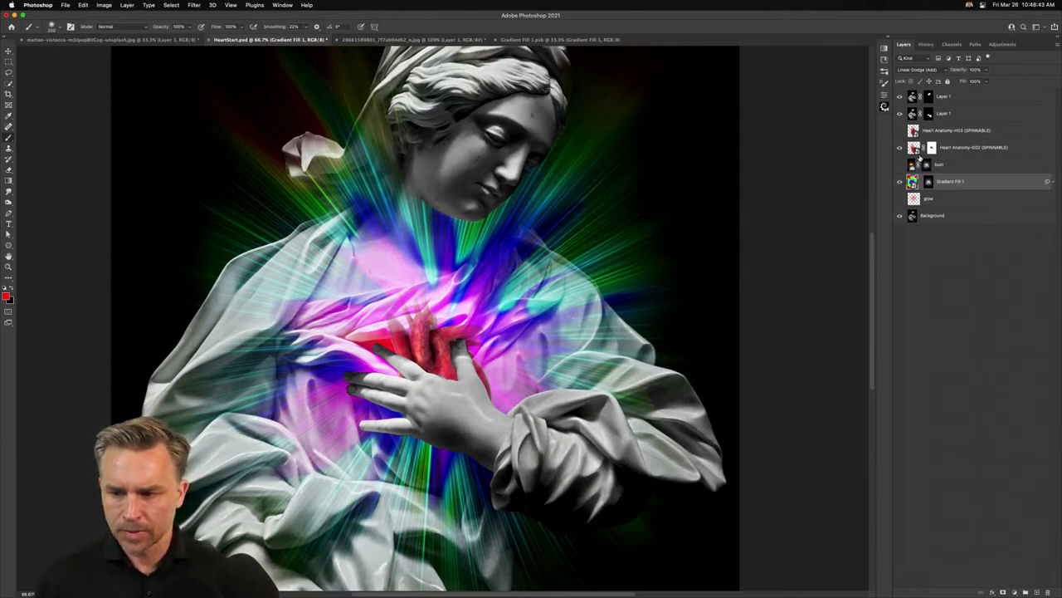
Rename the top Layer 1, which contains the masked face, as head
left_click(967, 98)
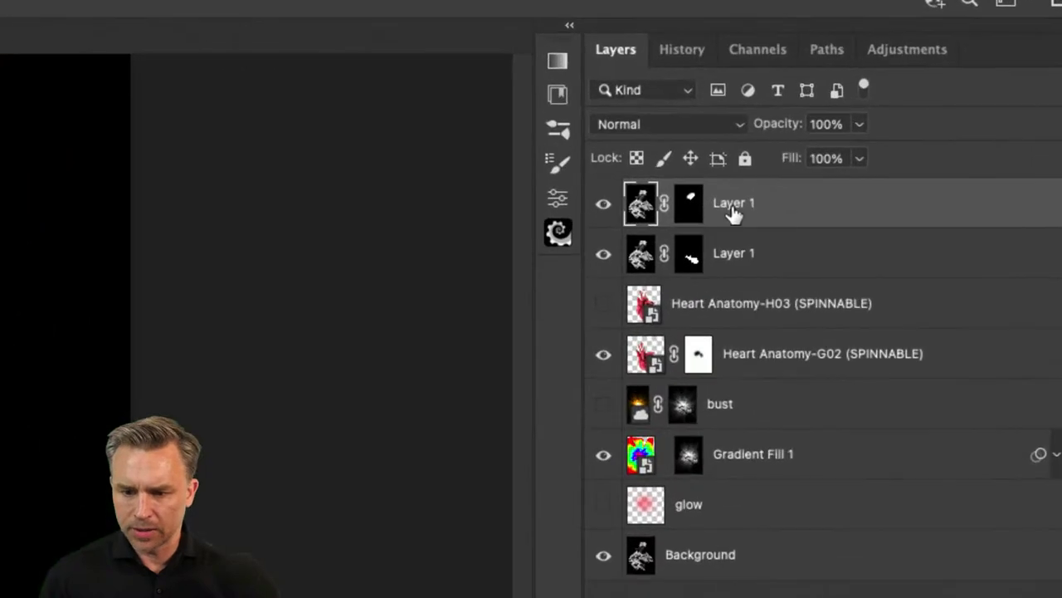
double_click(944, 98)
type("he")
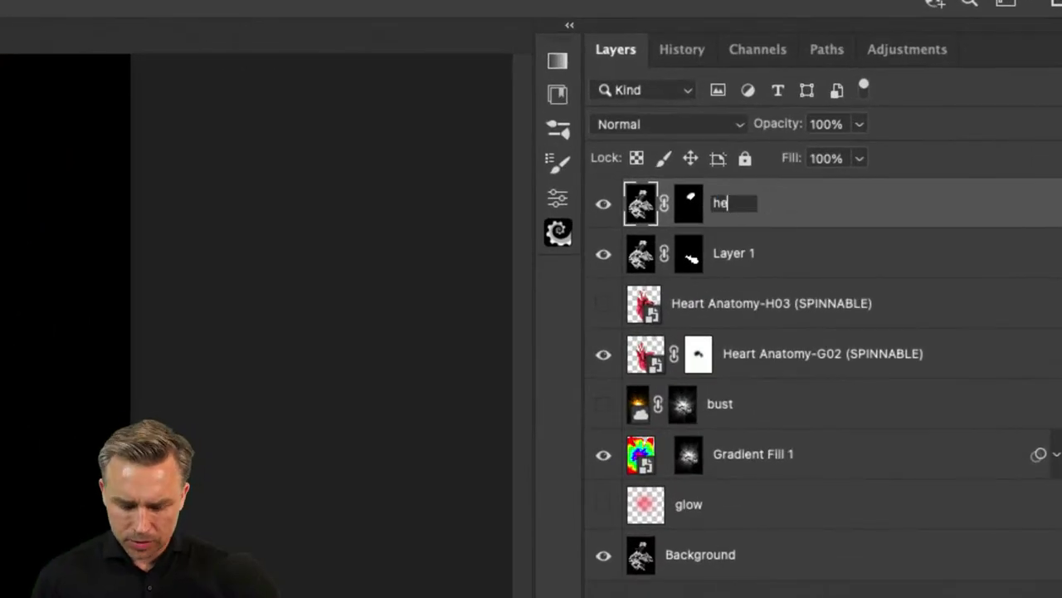
type("ad")
key("Return")
Group the head layer and name the group head for blending
key("ctrl+g")
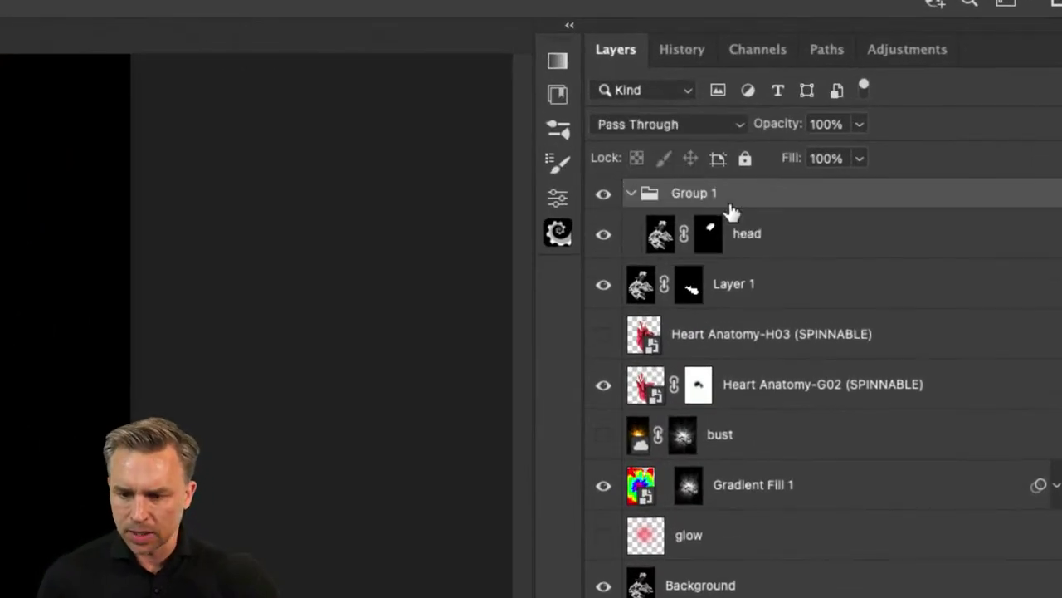
double_click(685, 196)
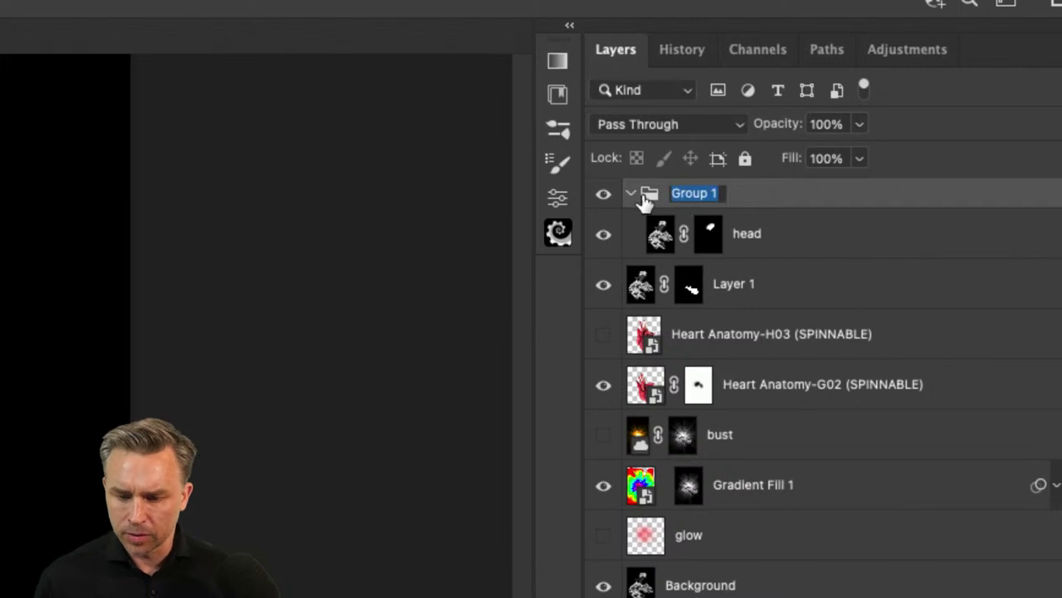
type("head")
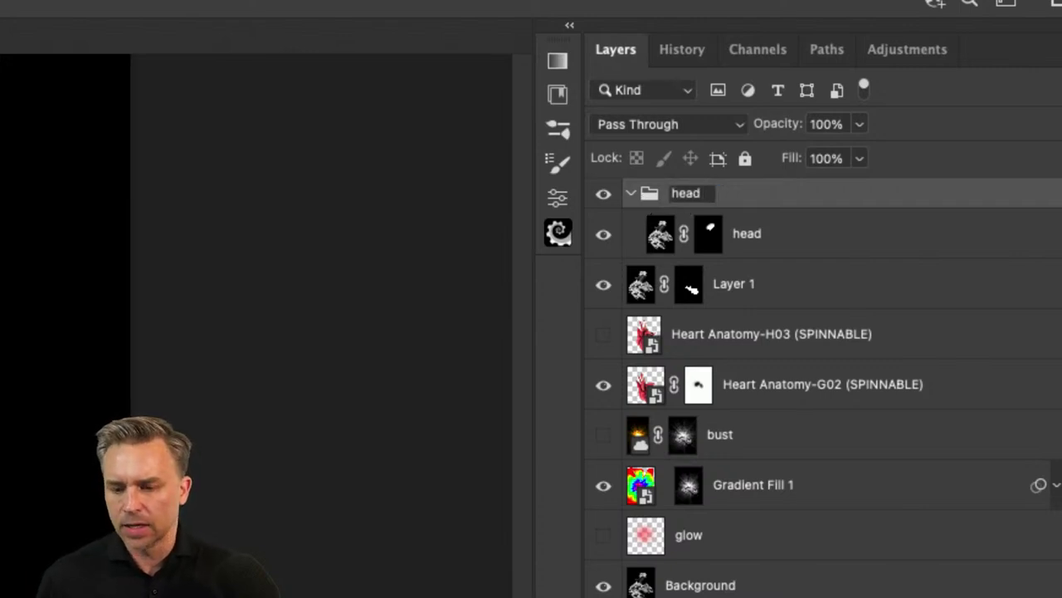
type(" flor")
key("BackSpace")
key("BackSpace")
key("BackSpace")
type("or ")
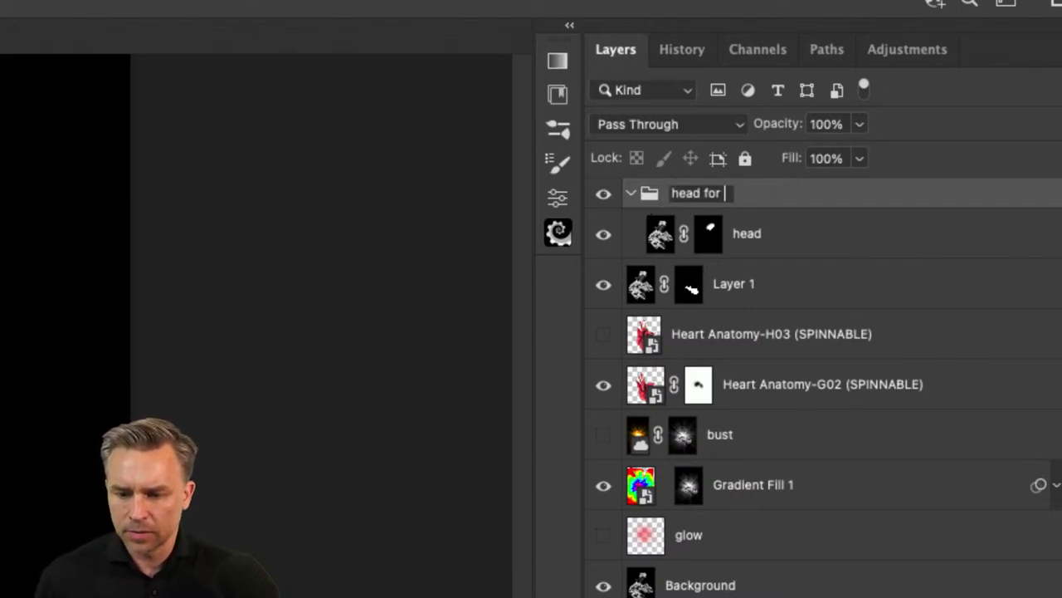
type("blending")
key("Return")
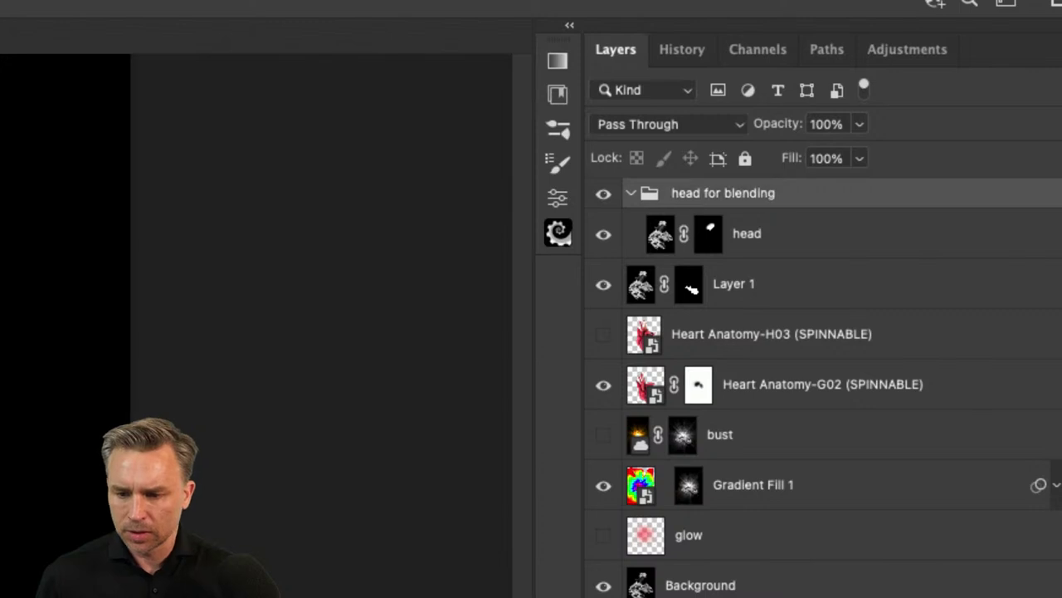
Rename the remaining Layer 1, which contains the masked hand, as hand
double_click(731, 283)
type("hand")
key("Return")
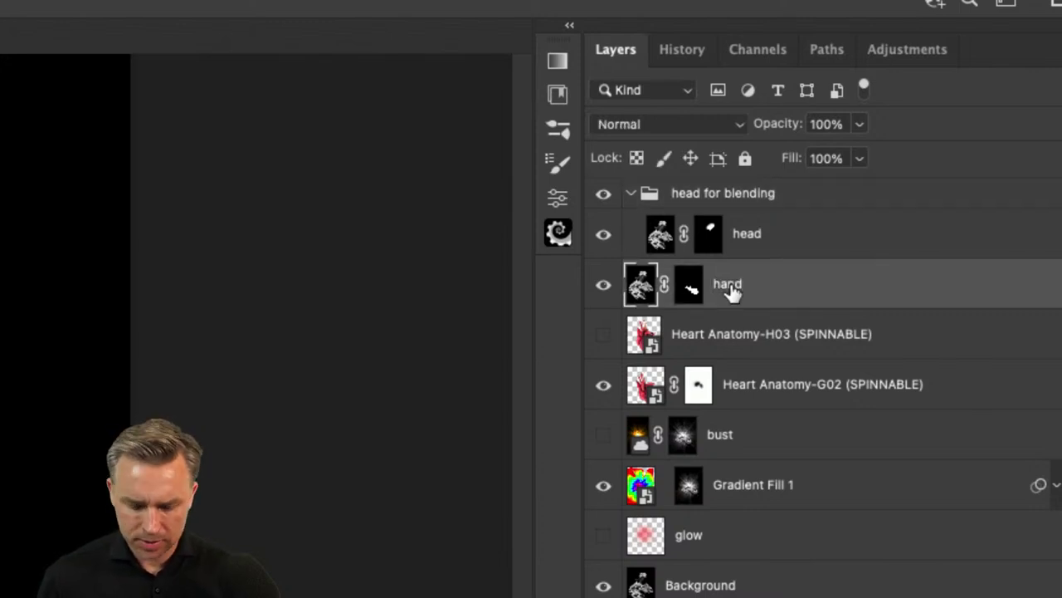
Add a layer mask to the collapsed head for blending group and paint it black with a smaller brush along the neck and jaw
left_click(736, 233)
left_click(685, 198)
left_click(630, 193)
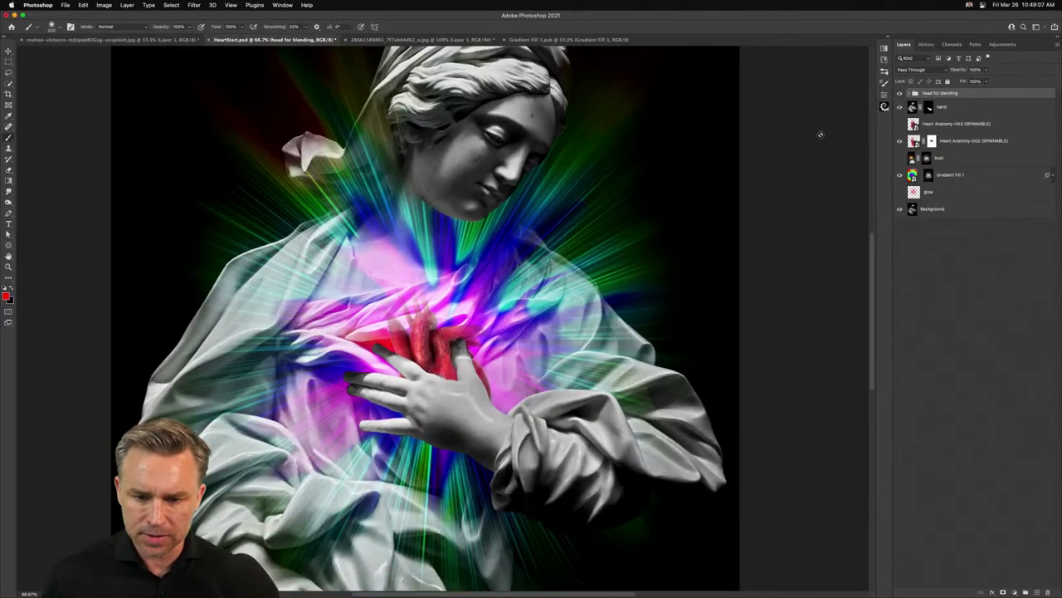
left_click(1002, 592)
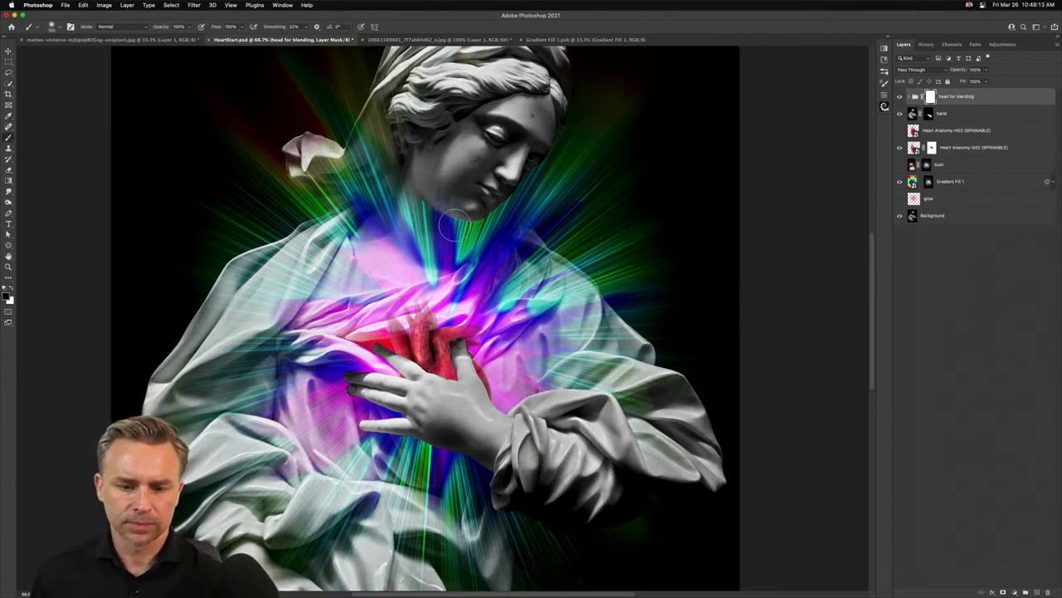
key("[")
key("[")
key("[")
key("[")
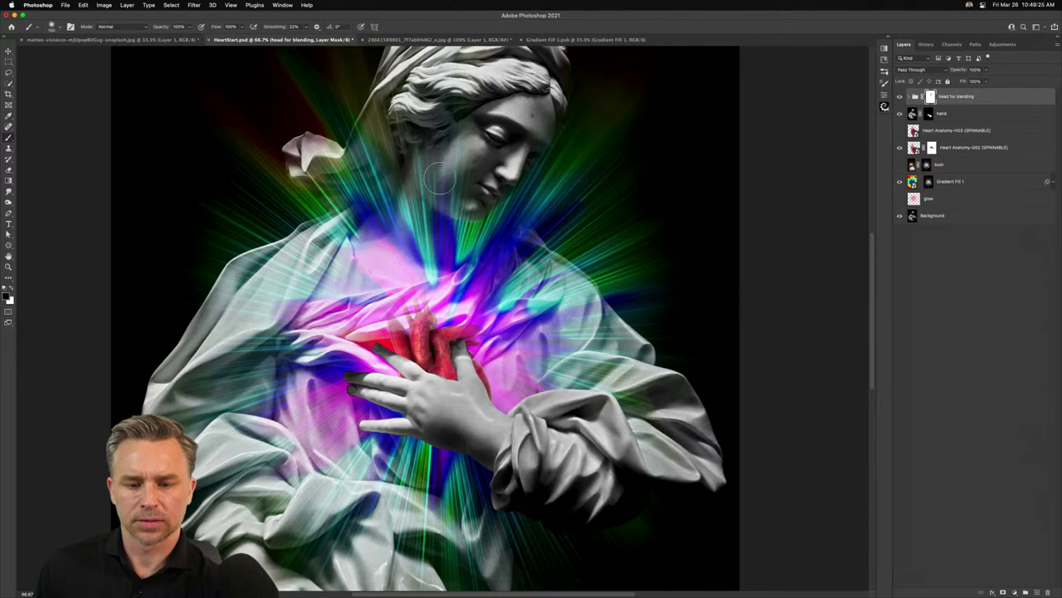
key("super+plus")
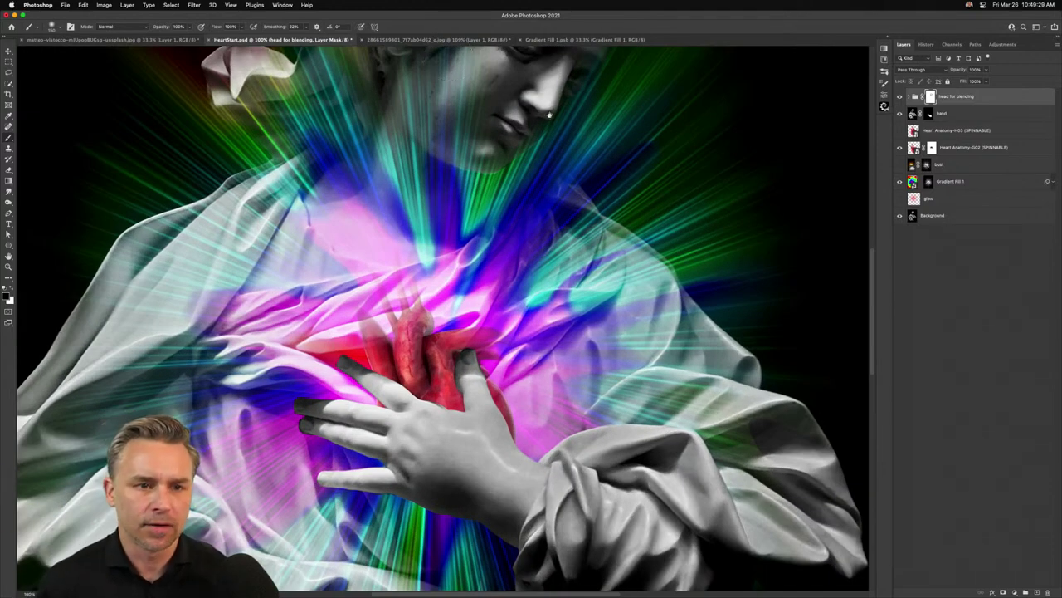
right_click(459, 210)
left_click(443, 305)
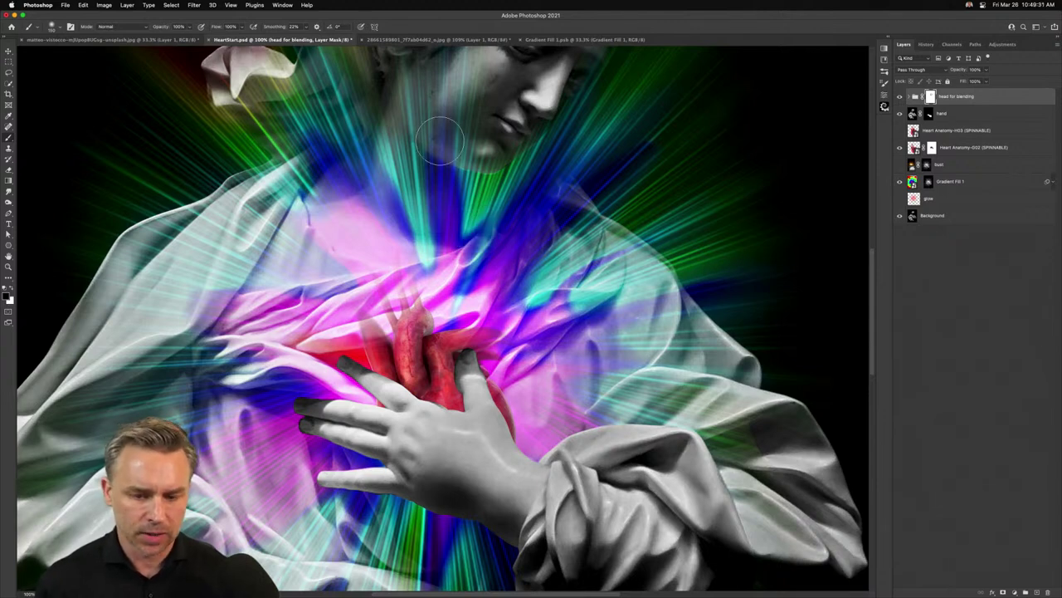
Set the Gradient Fill 1 layer's blend mode to Hard Light
left_click(943, 182)
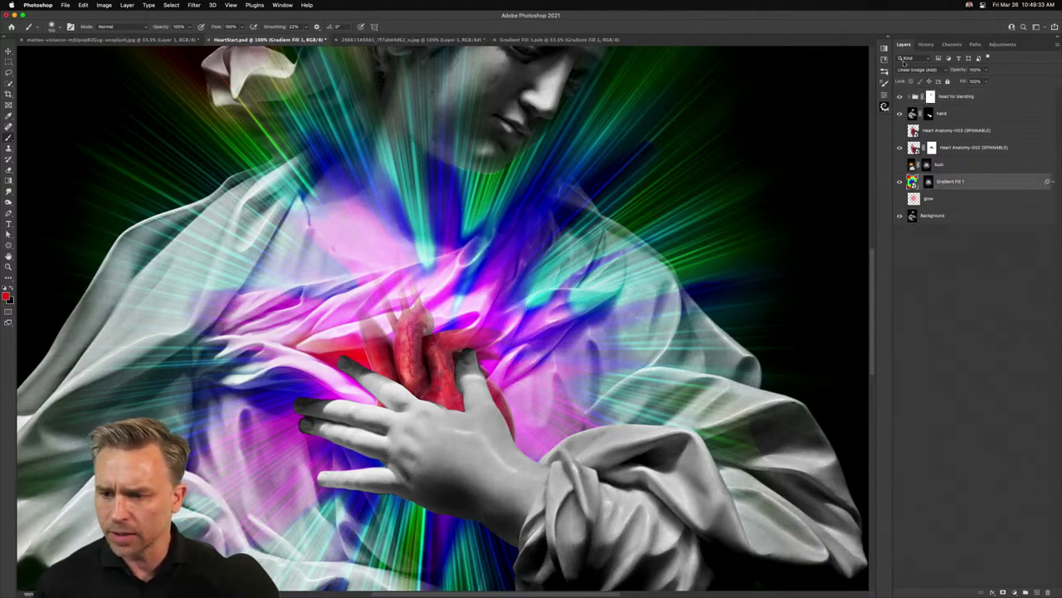
left_click(916, 69)
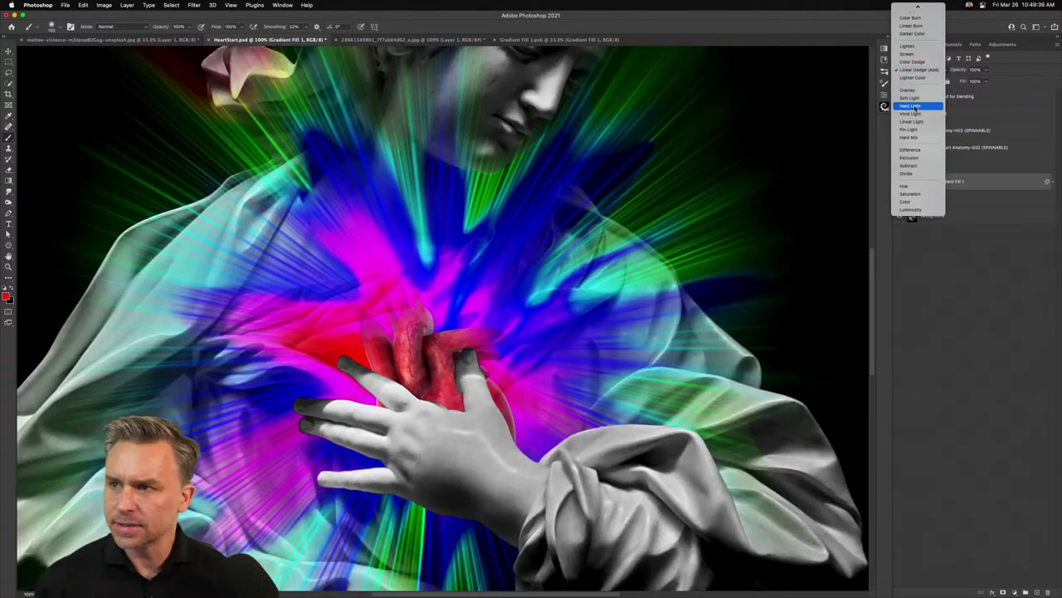
left_click(910, 106)
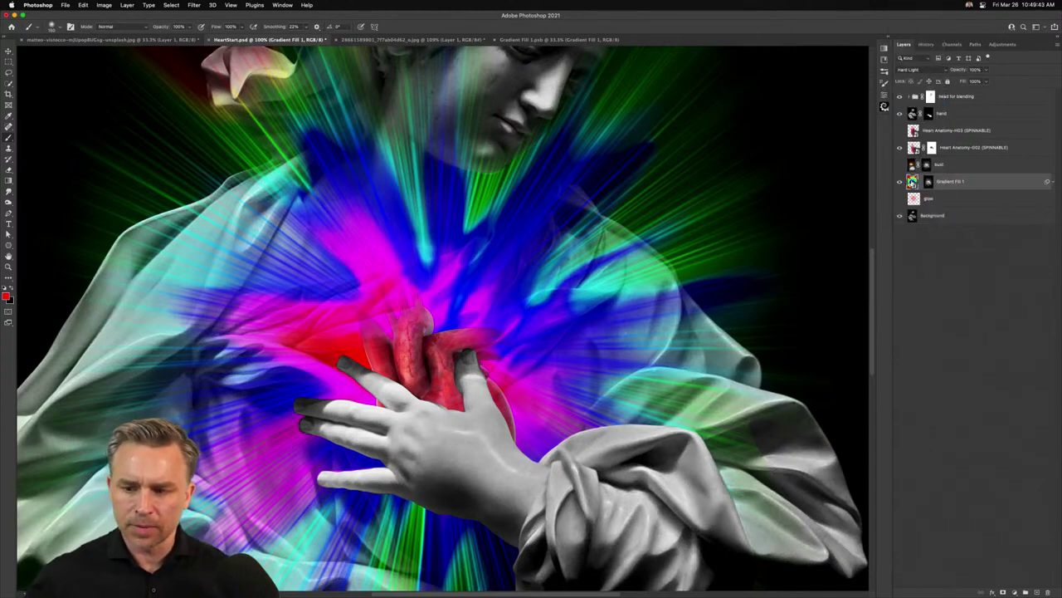
Open the Gradient Fill 1 smart object's contents, duplicate its gradient layer and hide the original
double_click(911, 180)
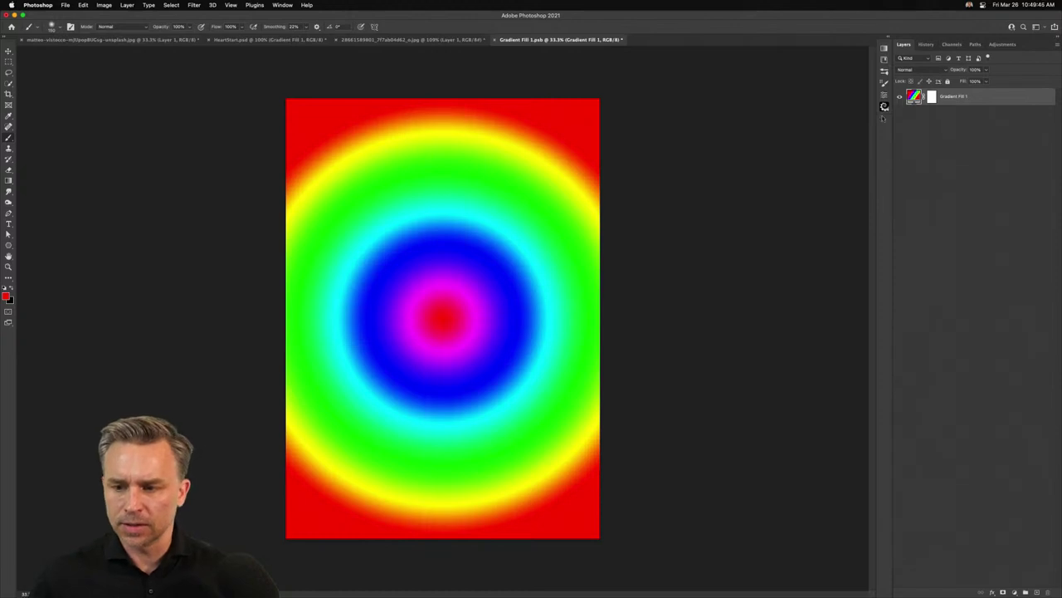
key("super+j")
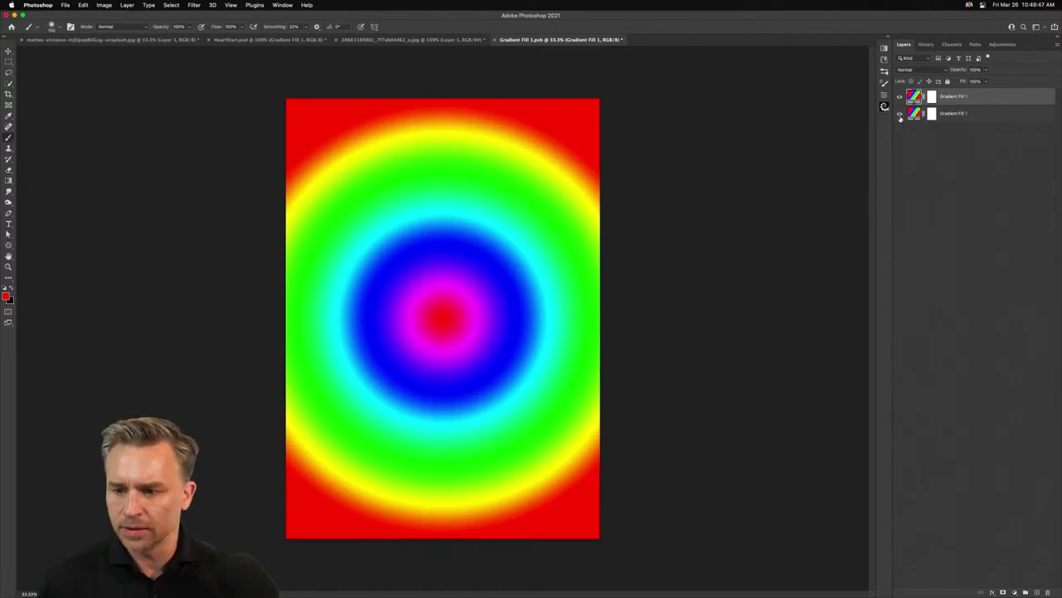
left_click(900, 114)
Apply the blue, magenta, red and orange gradient preset to the duplicated gradient layer after trying the orange-yellow one
left_click(887, 41)
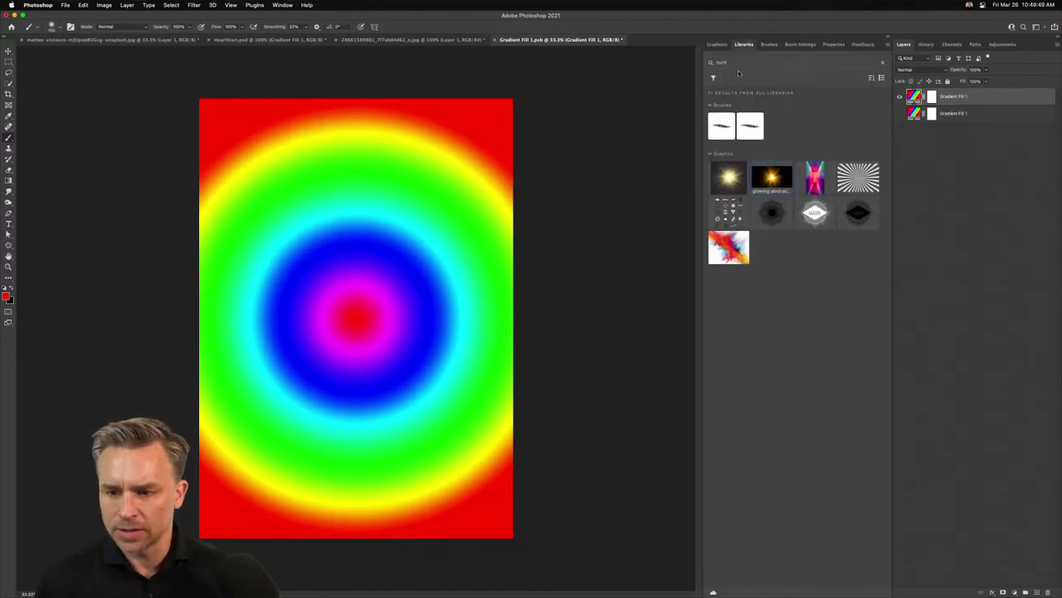
left_click(717, 44)
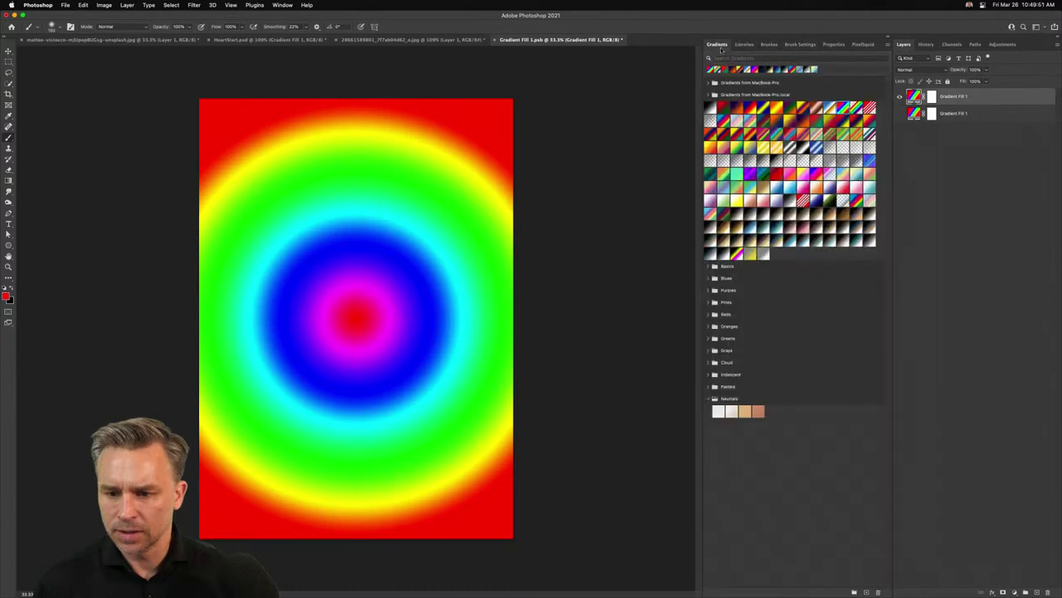
left_click(776, 108)
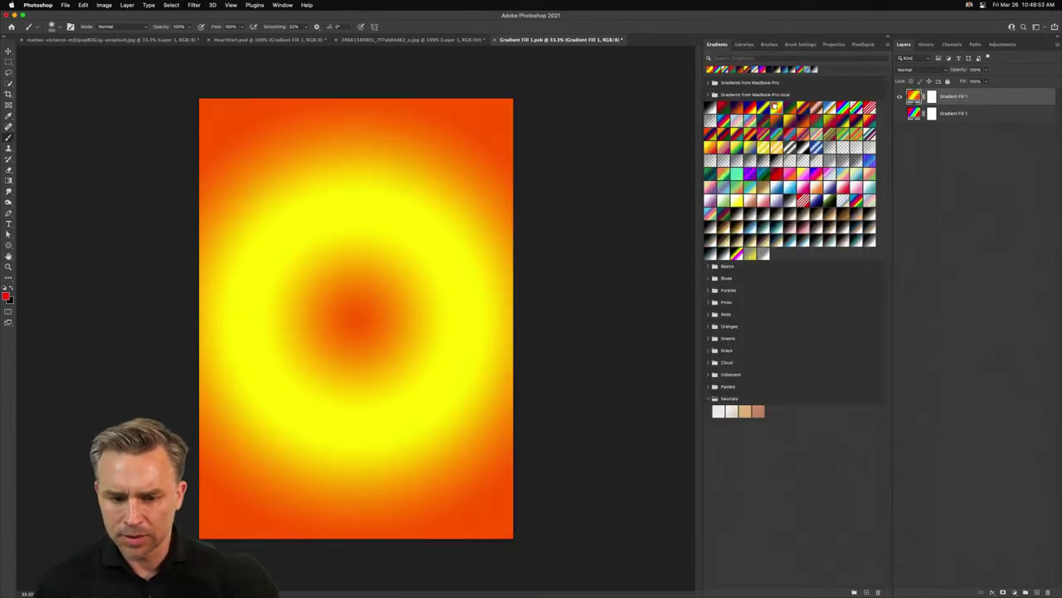
left_click(817, 174)
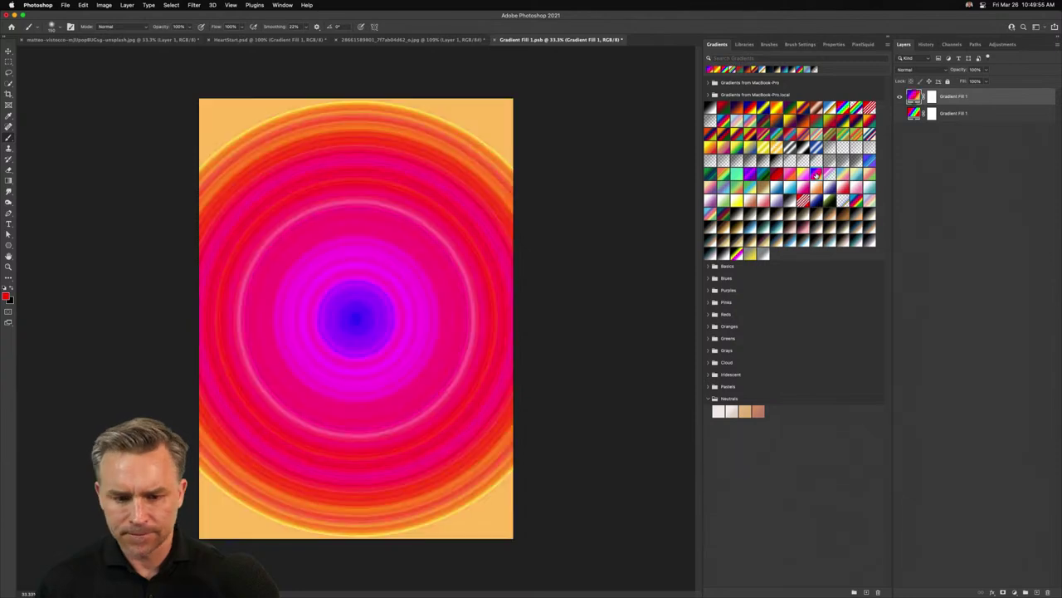
left_click(888, 47)
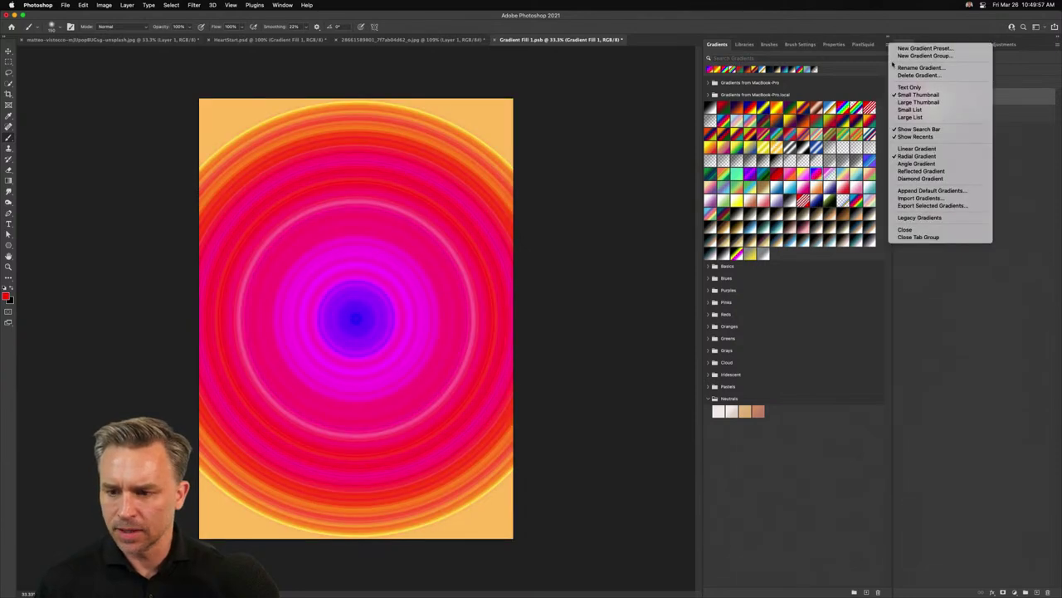
left_click(957, 140)
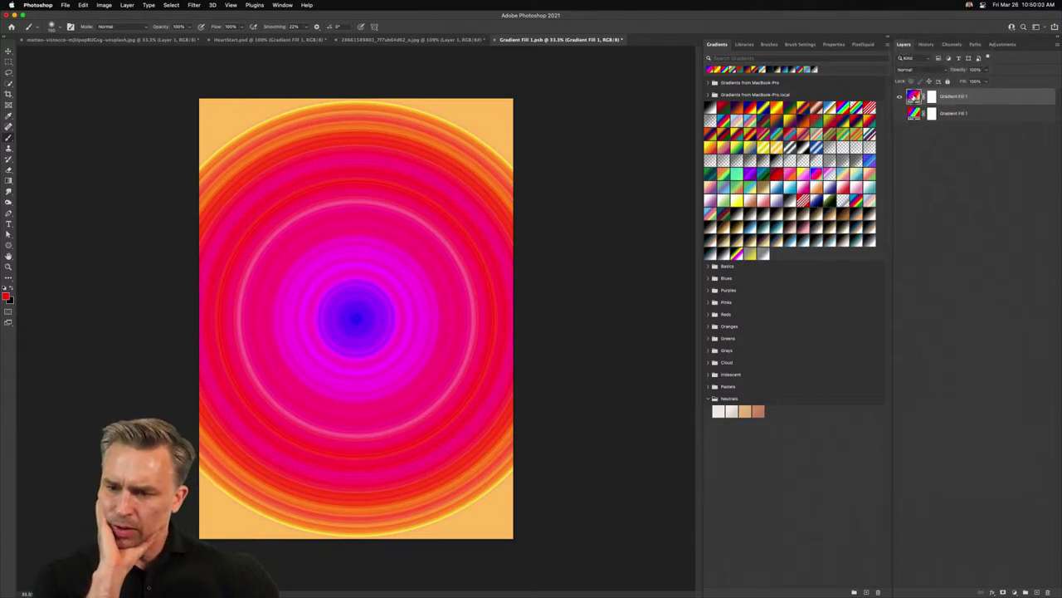
Reverse the duplicated layer's radial gradient, save the smart object and return to HeartStart.psd to review the whole statue
double_click(915, 97)
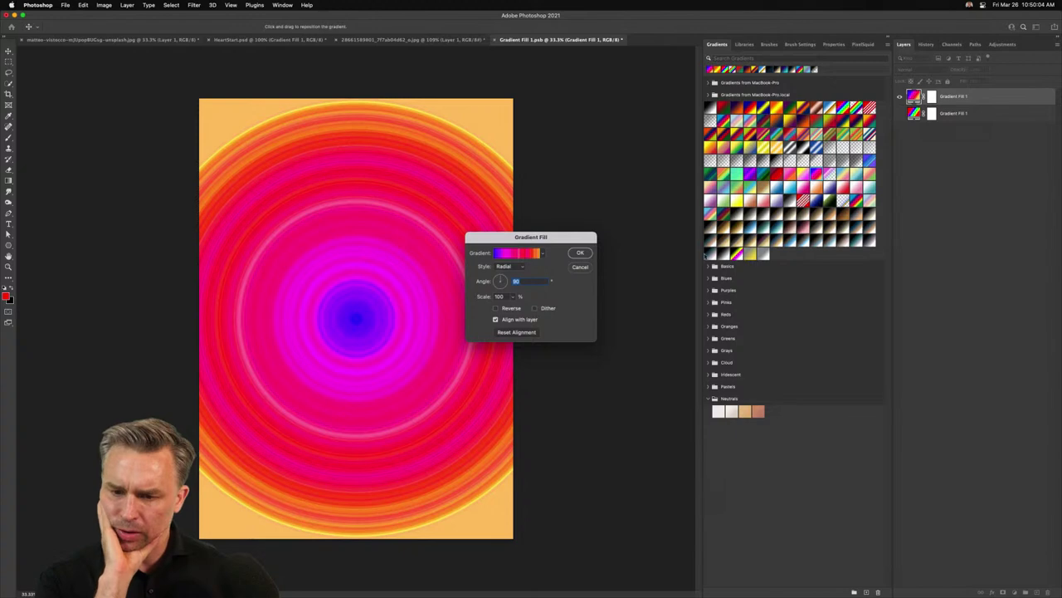
left_click(495, 308)
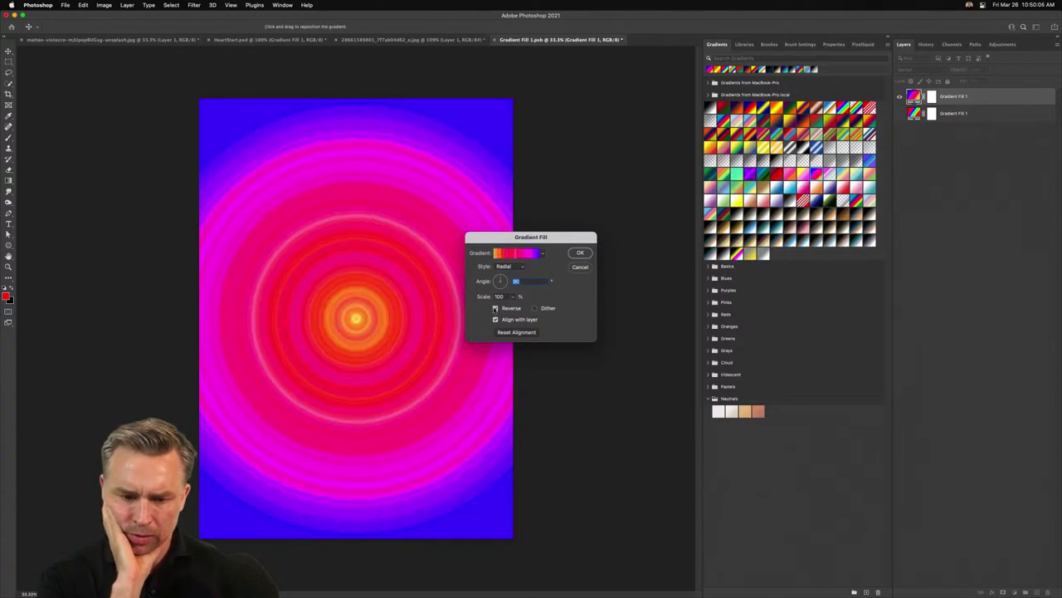
left_click(578, 253)
key("super+s")
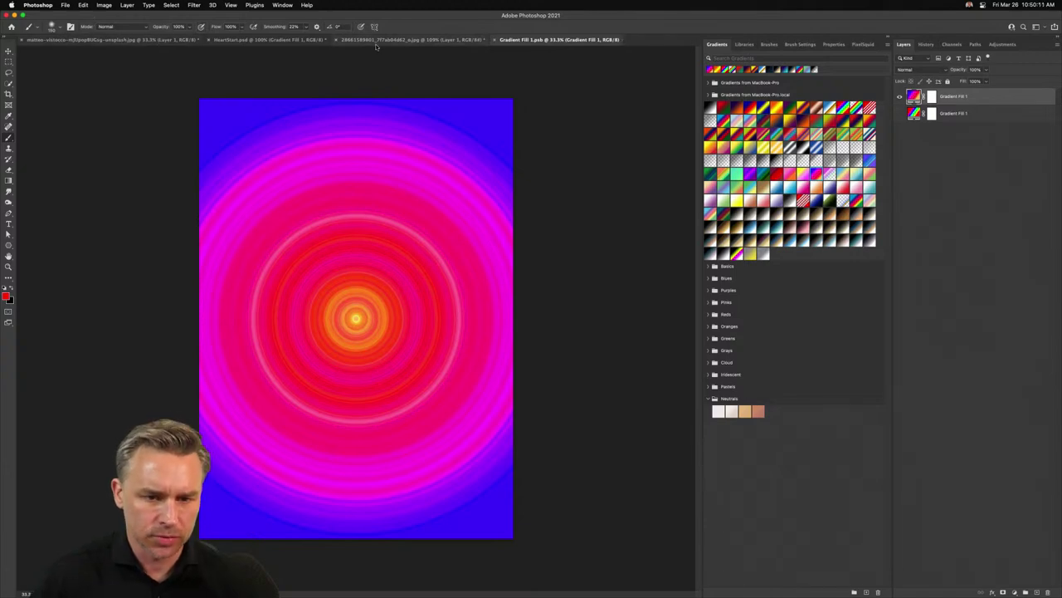
left_click(232, 40)
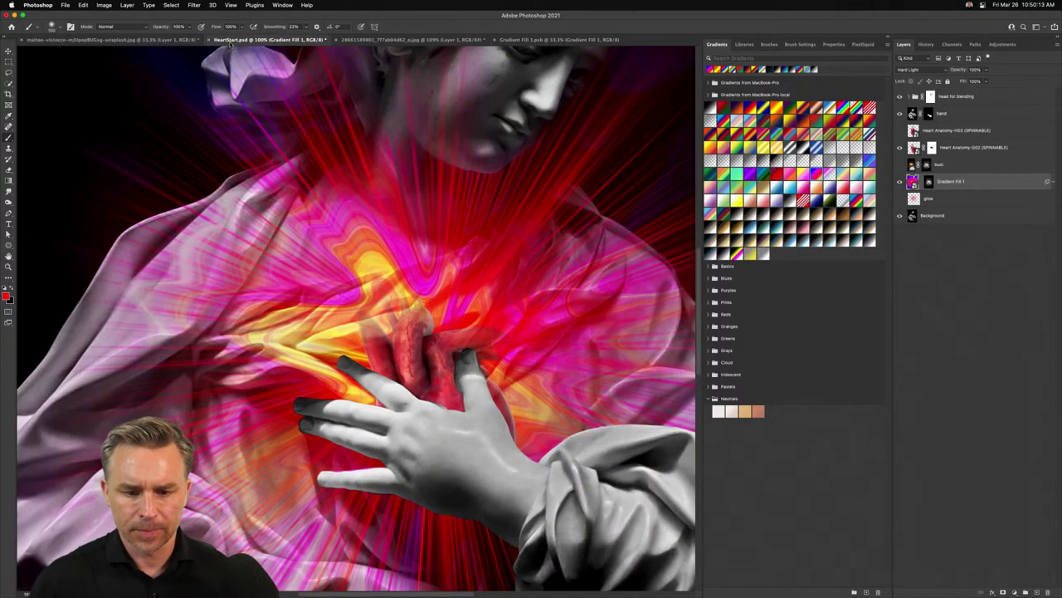
key("super+minus")
key("super+minus")
key("super+minus")
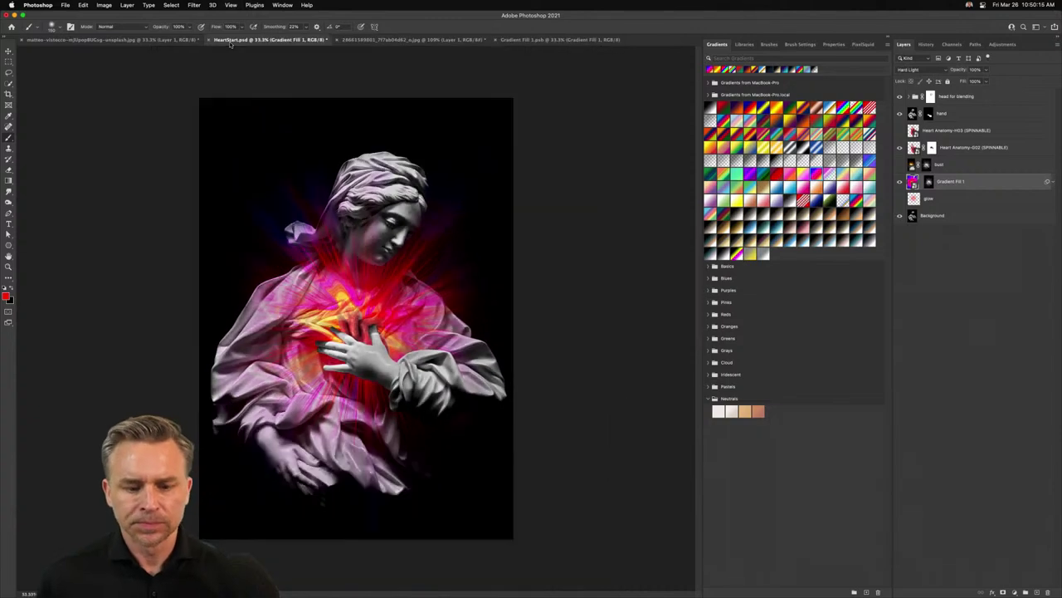
Duplicate the Heart Anatomy-G02 layer, then hide the original heart, the hand layer and the head for blending group
left_click(952, 150)
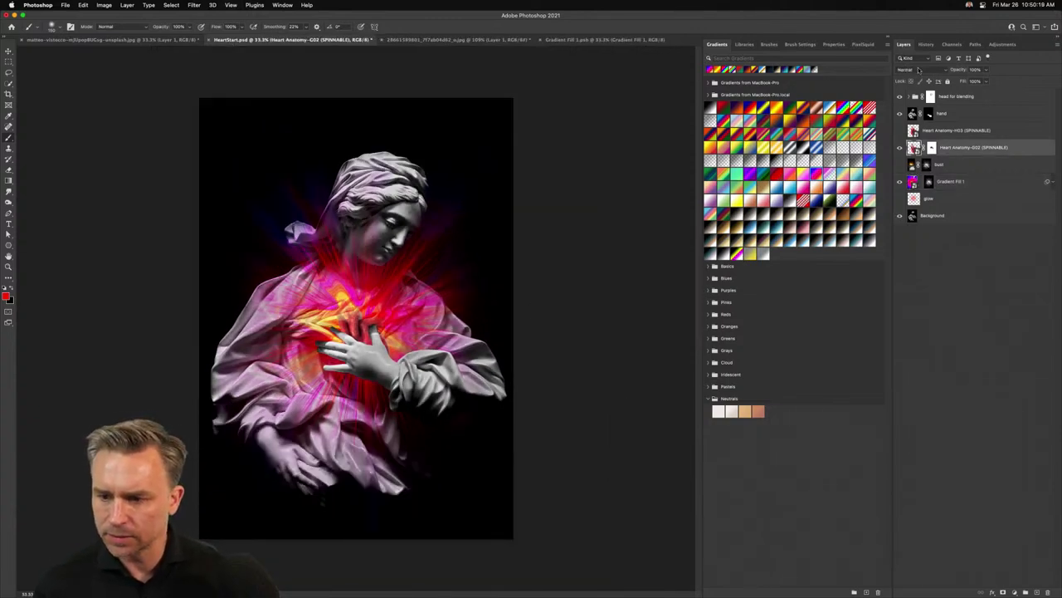
key("super+j")
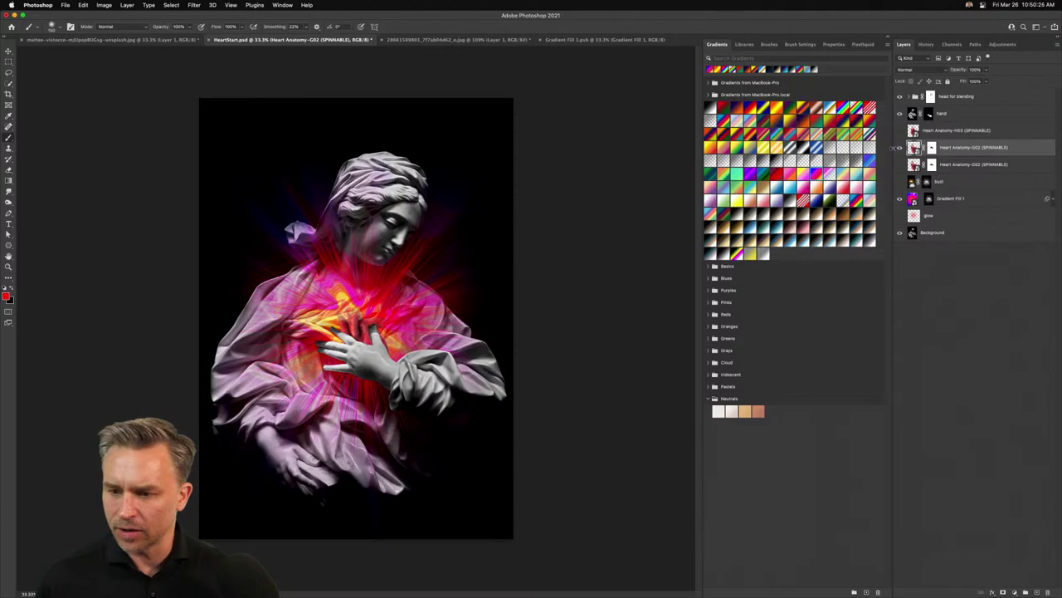
left_click_drag(900, 114, 900, 97)
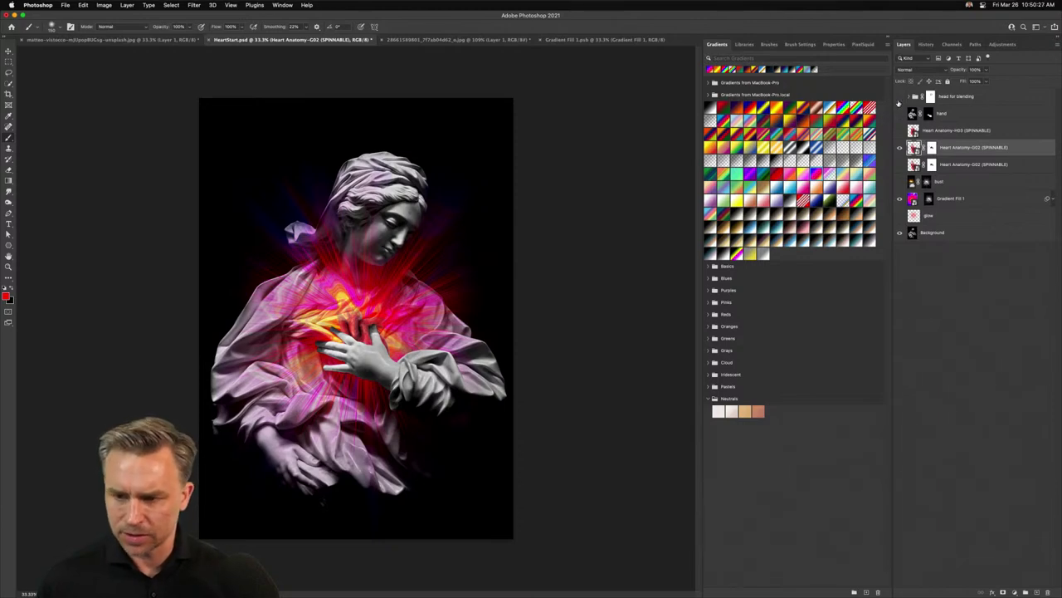
Add a Gradient Map adjustment above the duplicated Heart Anatomy-G02 layer and clip it to that heart
key("super+plus")
key("super+plus")
key("super+plus")
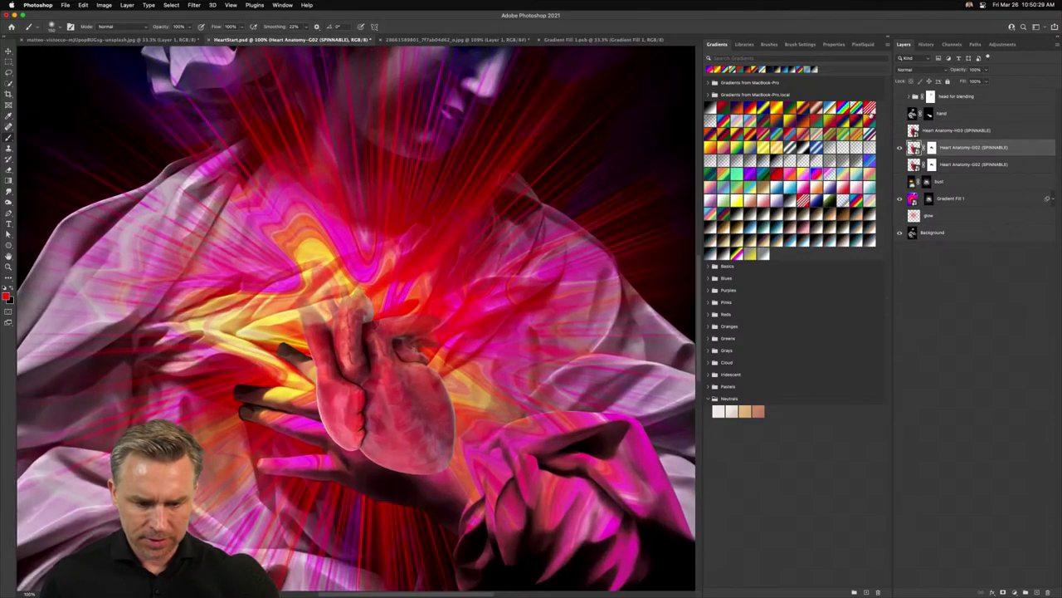
left_click_drag(362, 339, 374, 284)
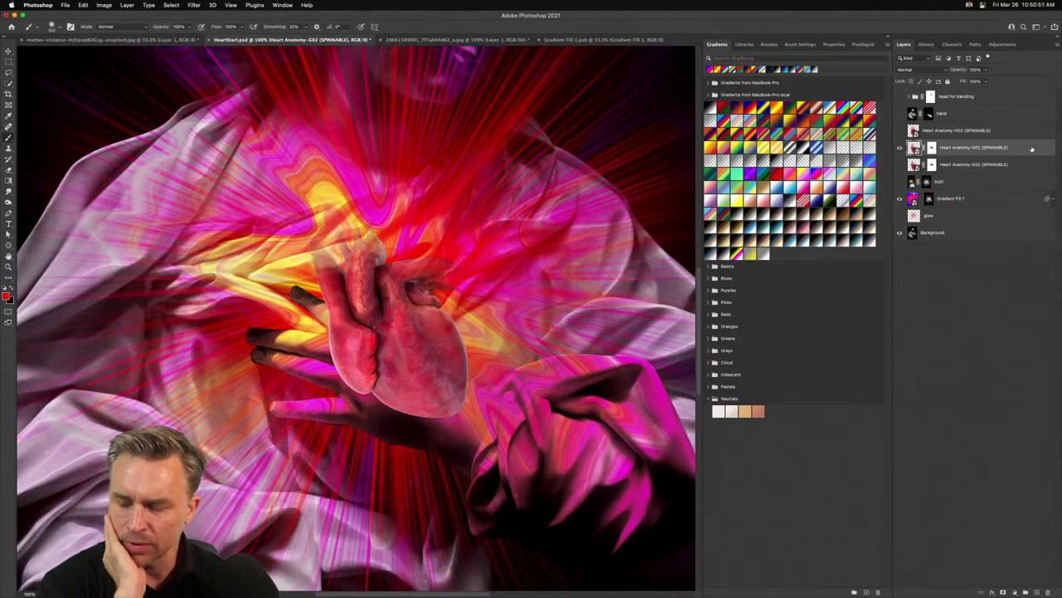
left_click(1015, 591)
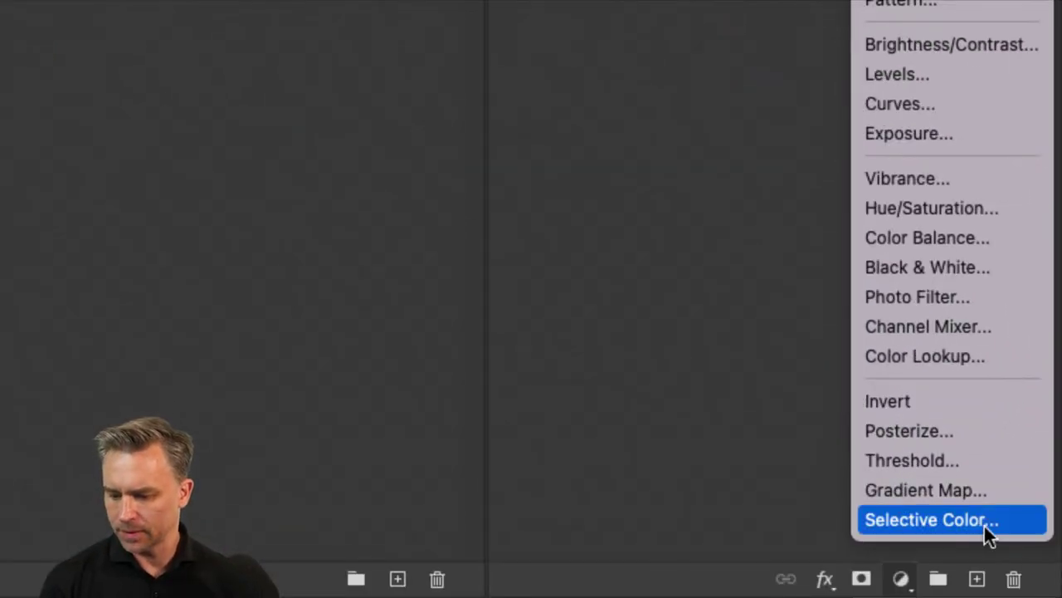
left_click(975, 490)
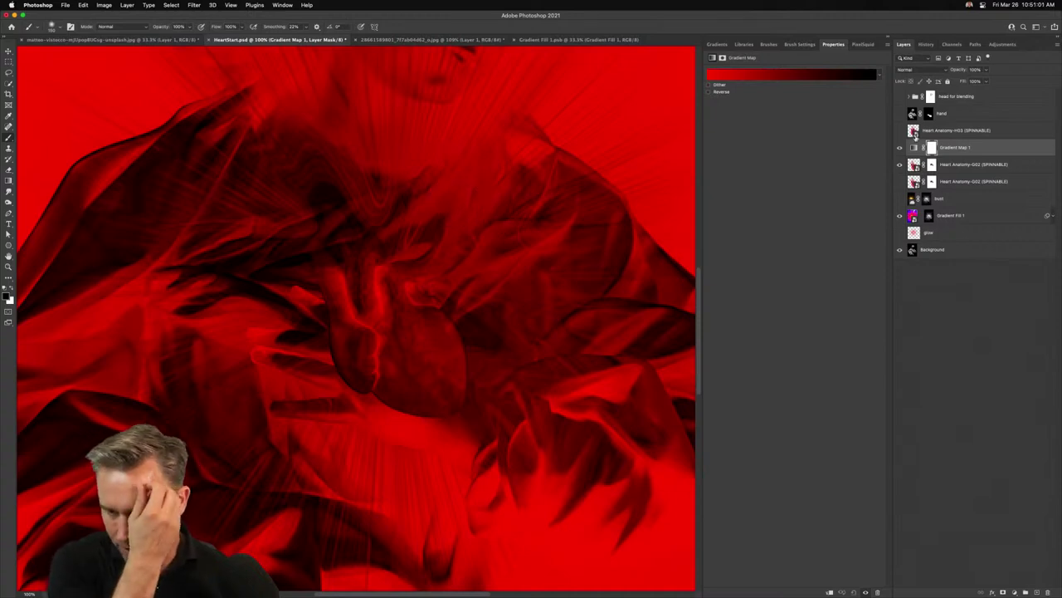
left_click(984, 156, "alt")
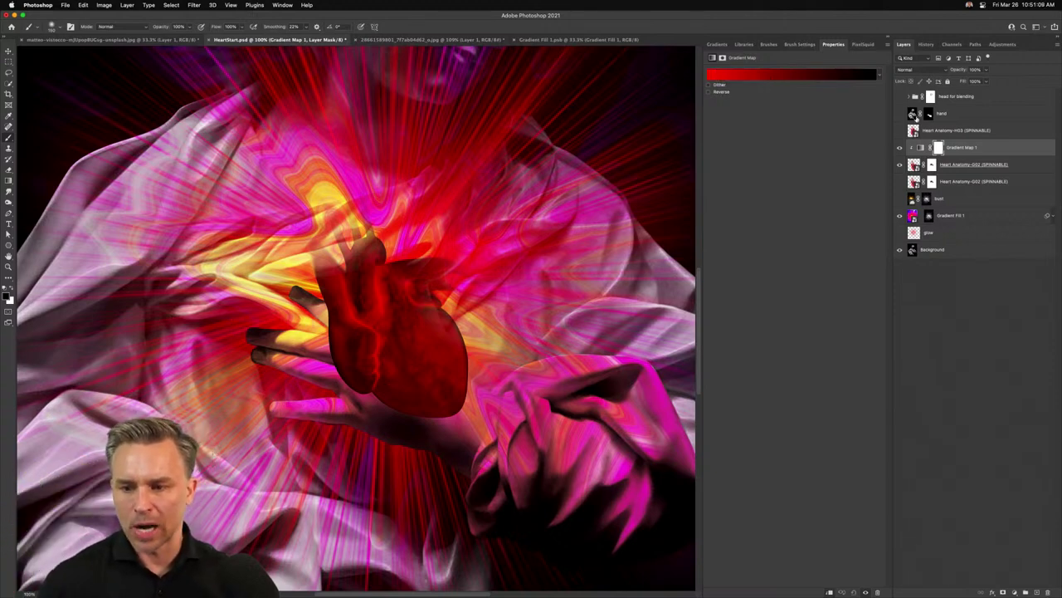
Apply the Noisy Spectrum preset to the heart's gradient map and open that gradient for editing
left_click(879, 75)
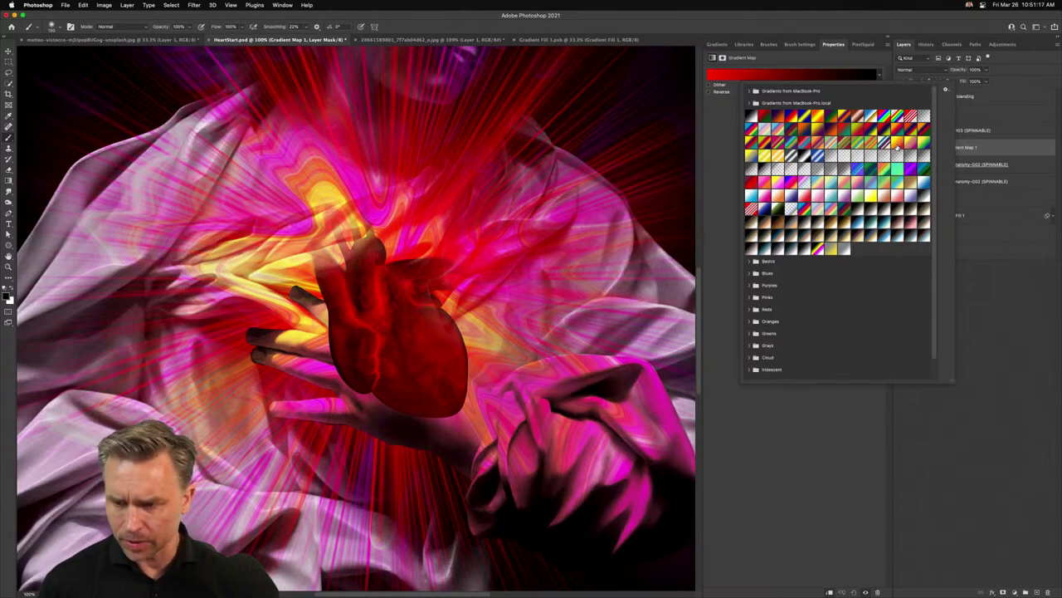
left_click(793, 185)
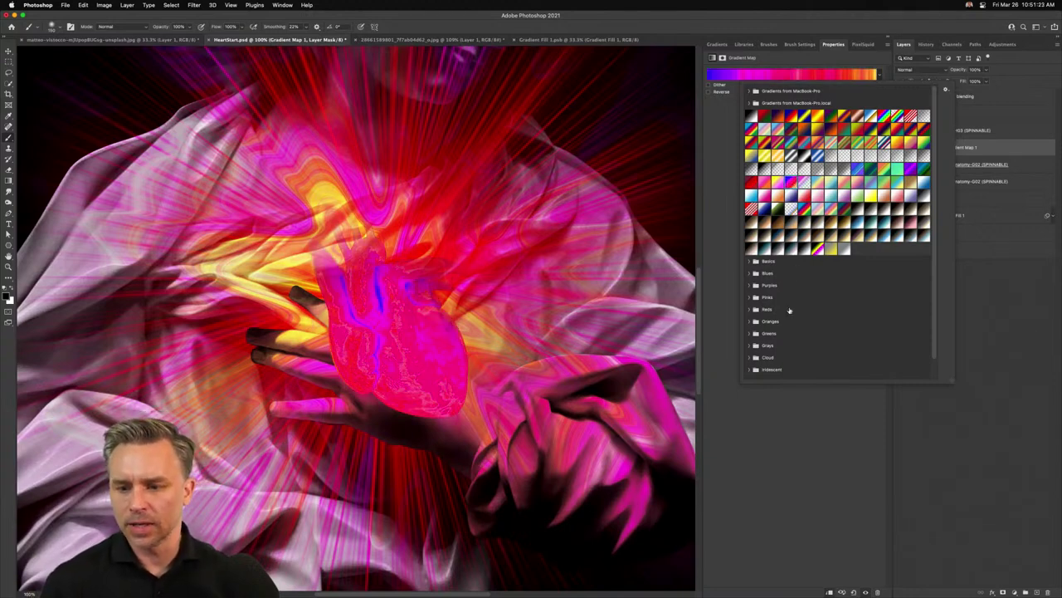
key("Return")
left_click(784, 75)
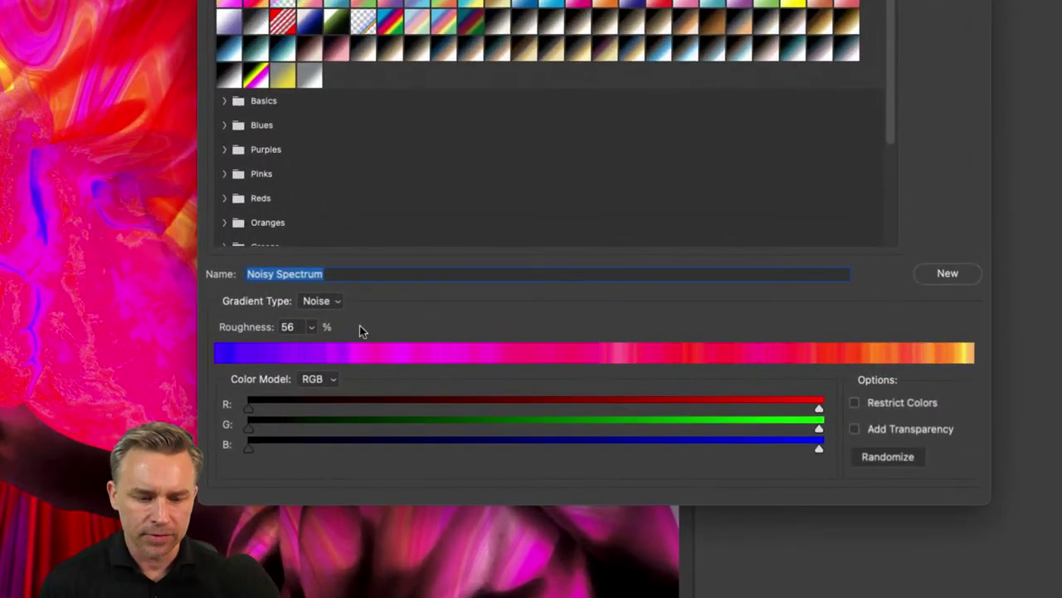
Try a roughness of 85% on the noise gradient, then reduce the roughness to 0%
left_click(310, 328)
left_click_drag(308, 349, 333, 352)
left_click(436, 322)
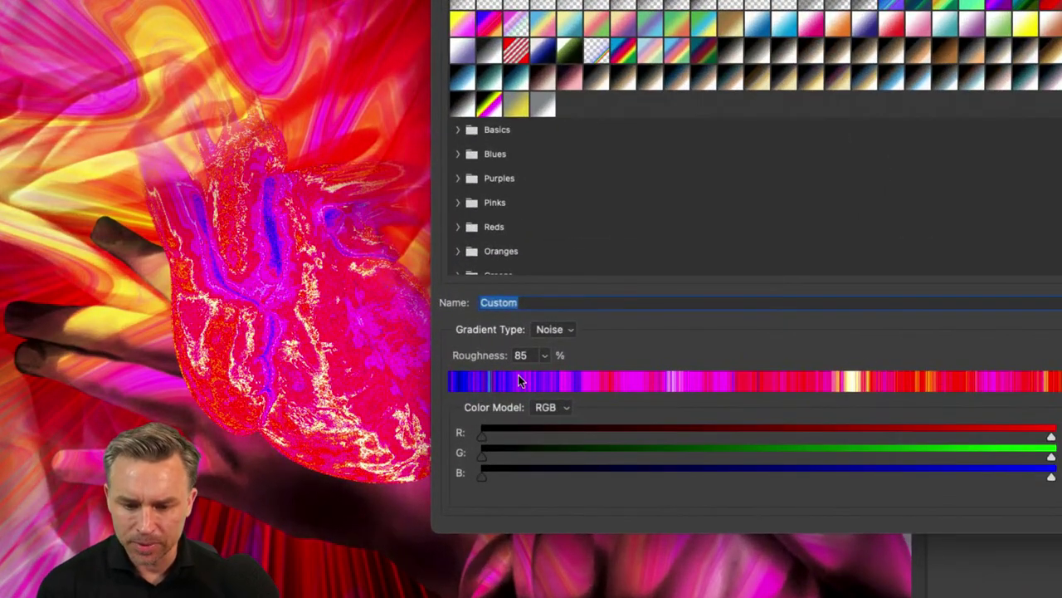
left_click(520, 348)
left_click_drag(544, 376, 501, 376)
left_click(654, 341)
left_click(545, 356)
left_click(633, 339)
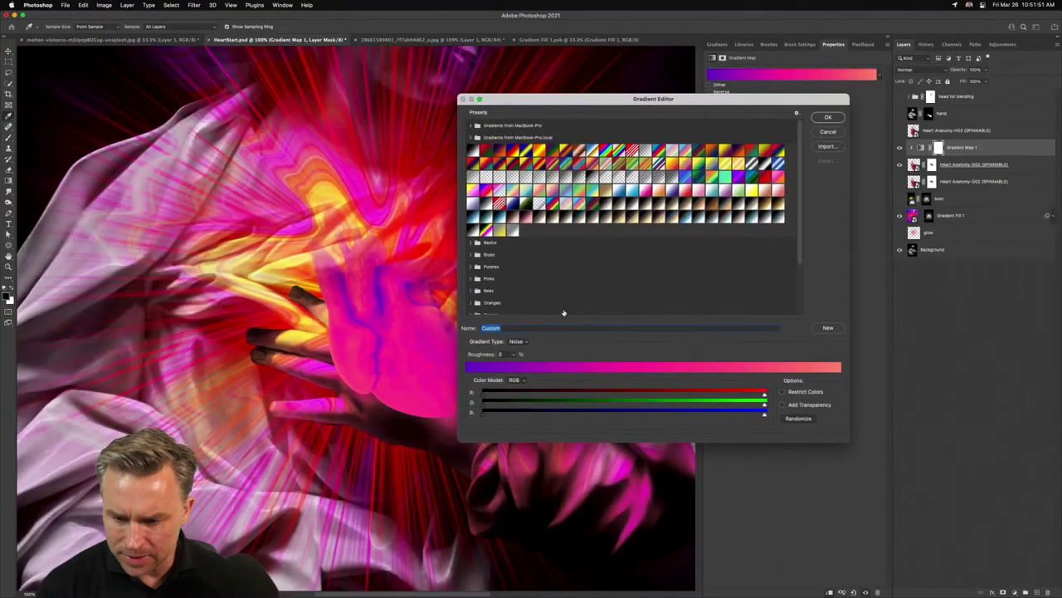
Save the noise gradient as a new preset named Custom, then set the current gradient's roughness to 25%
left_click(826, 328)
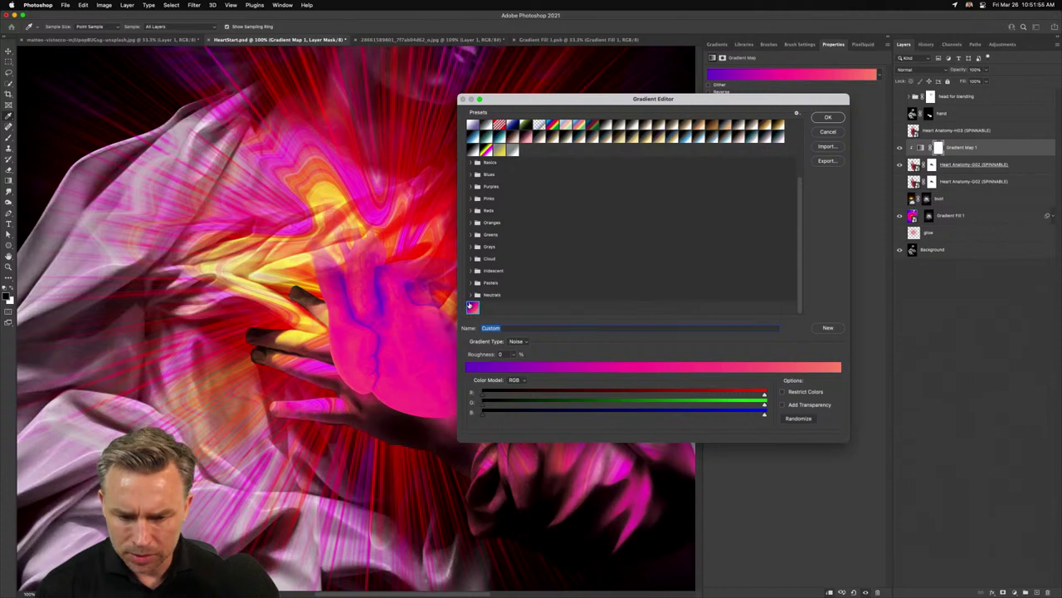
double_click(472, 308)
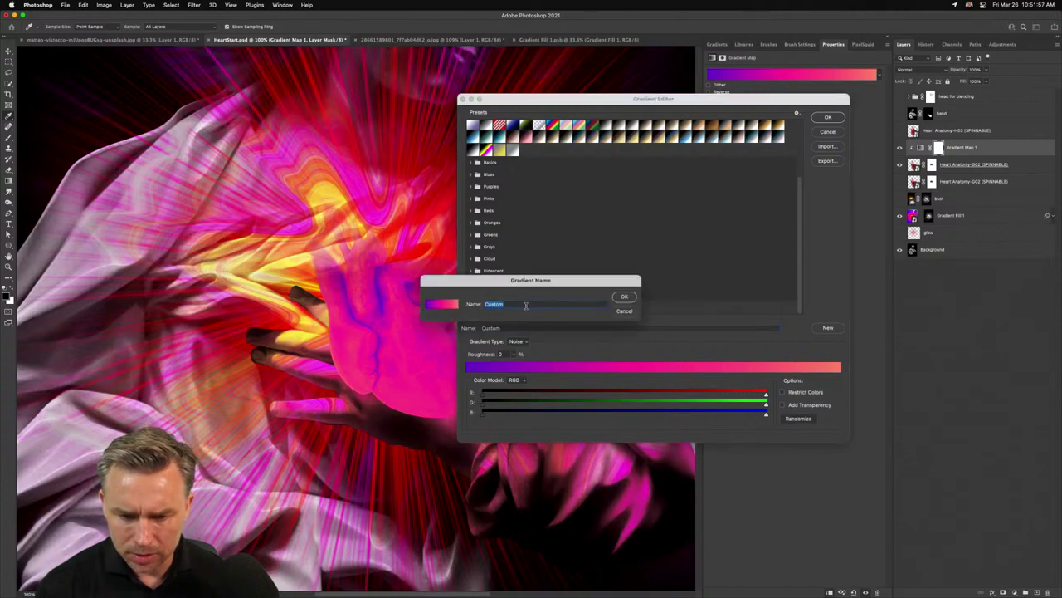
left_click(621, 310)
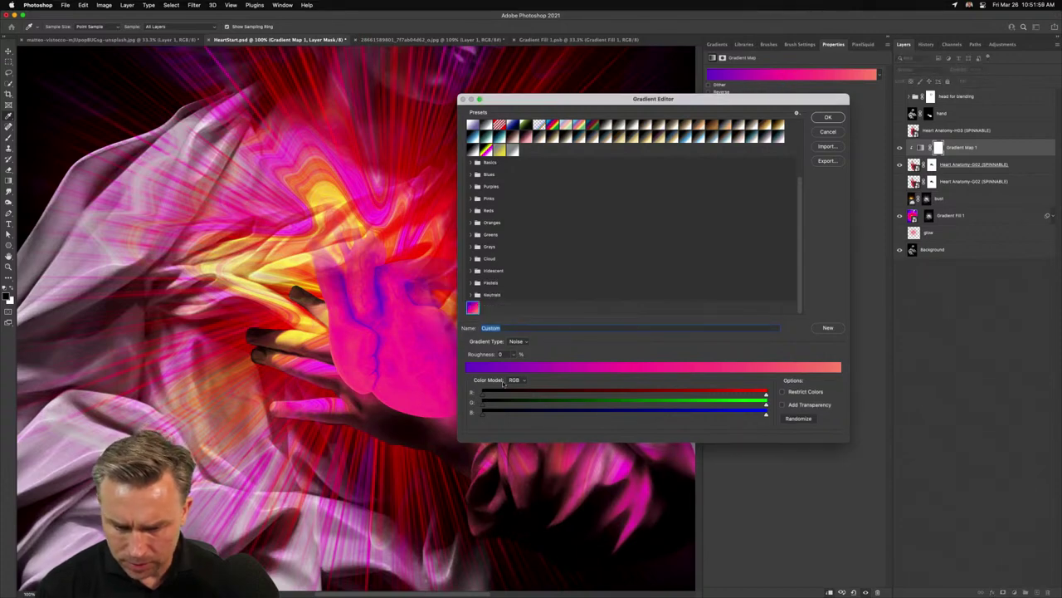
left_click(511, 355)
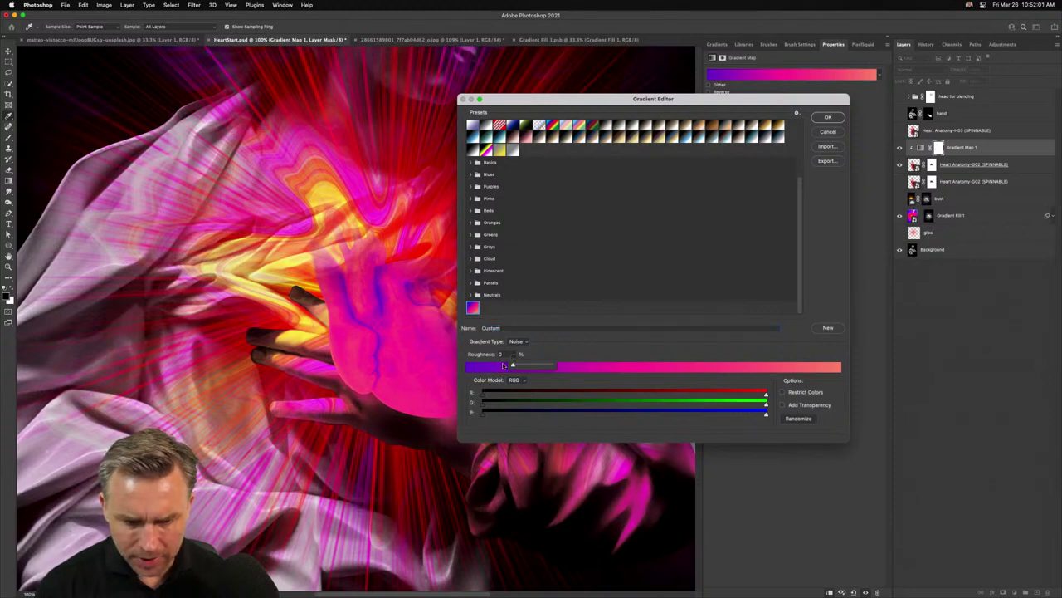
left_click_drag(506, 366, 528, 367)
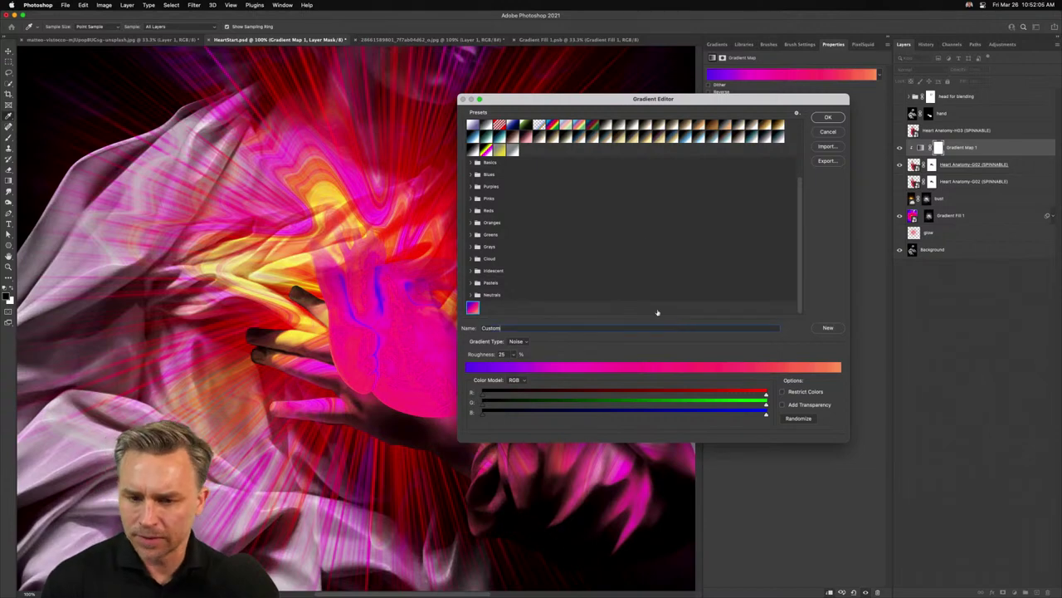
Load the Copper 1 gradient preset and recolor its first stop dark brown (#341e1e) after trying white
scroll(643, 243, "up", 3)
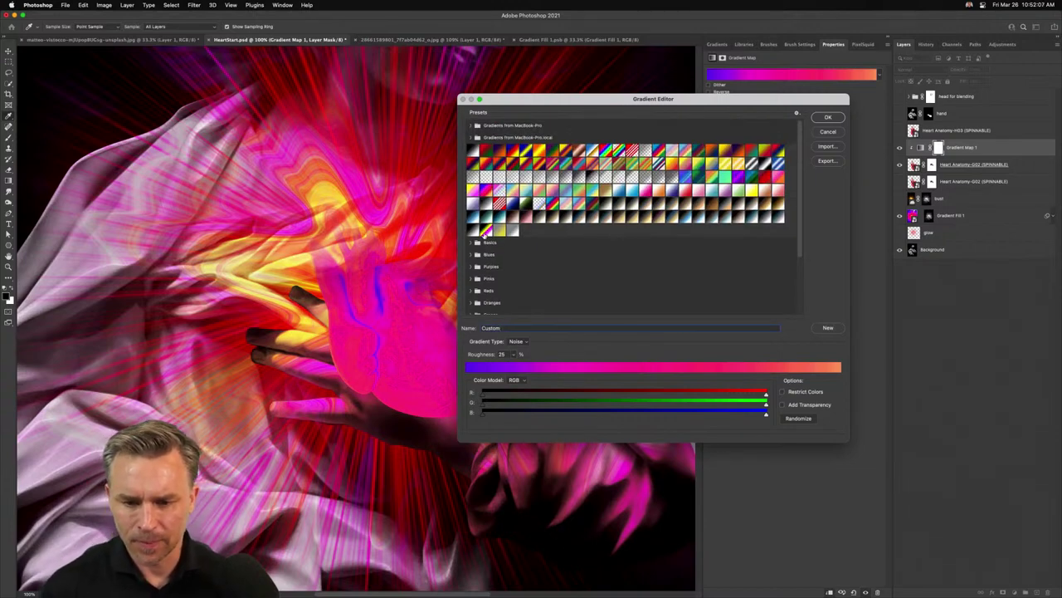
left_click(513, 221)
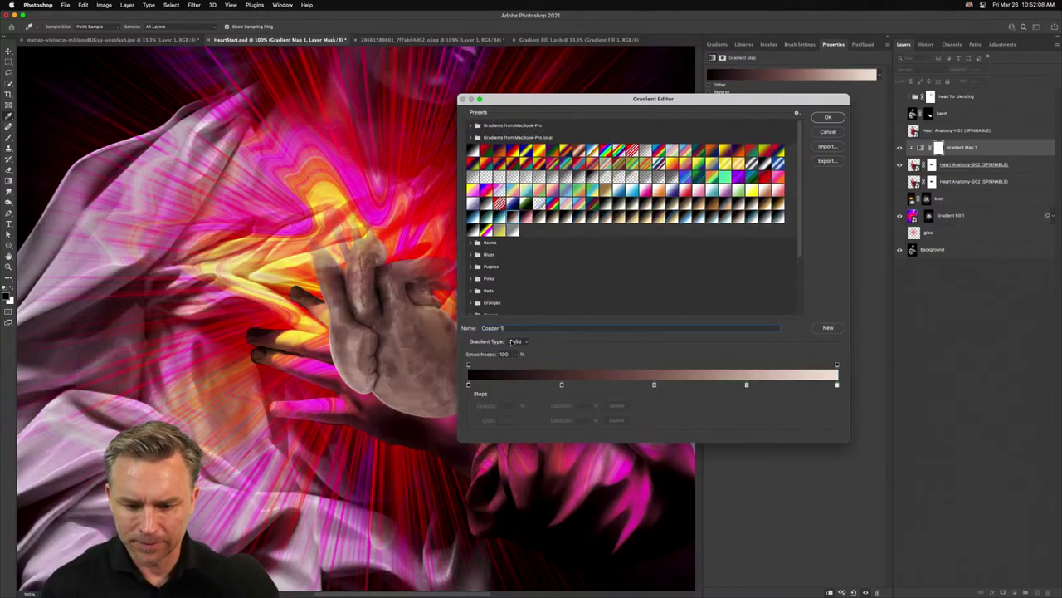
left_click(469, 386)
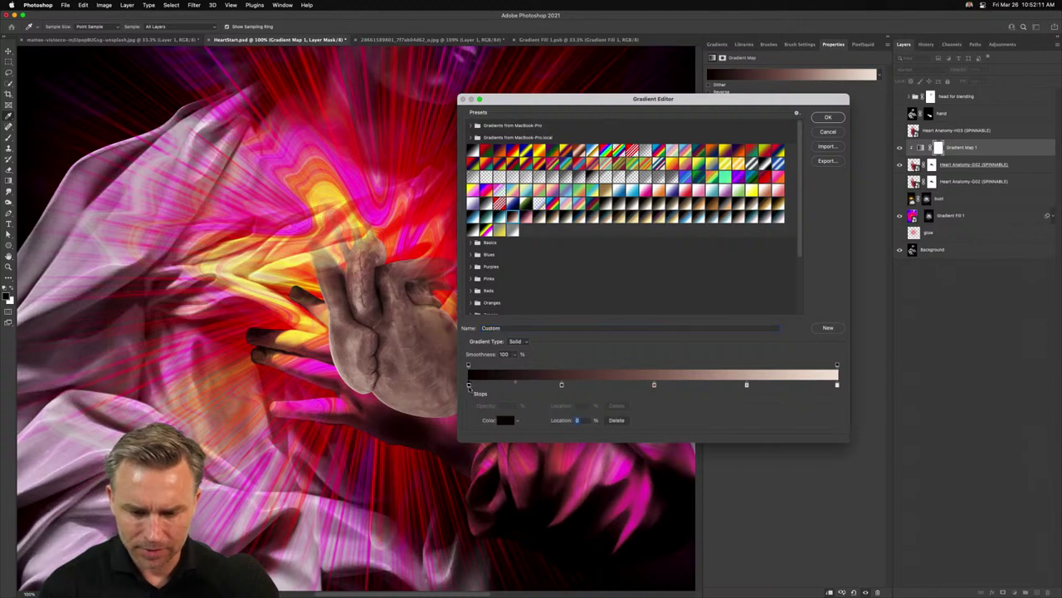
double_click(469, 386)
type("ffffff")
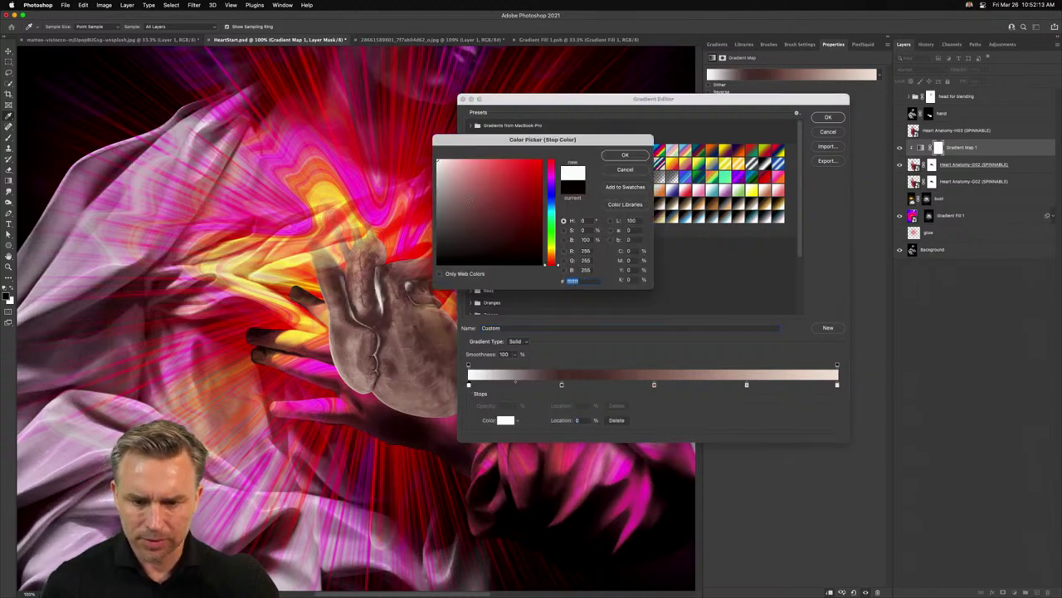
left_click_drag(497, 217, 480, 243)
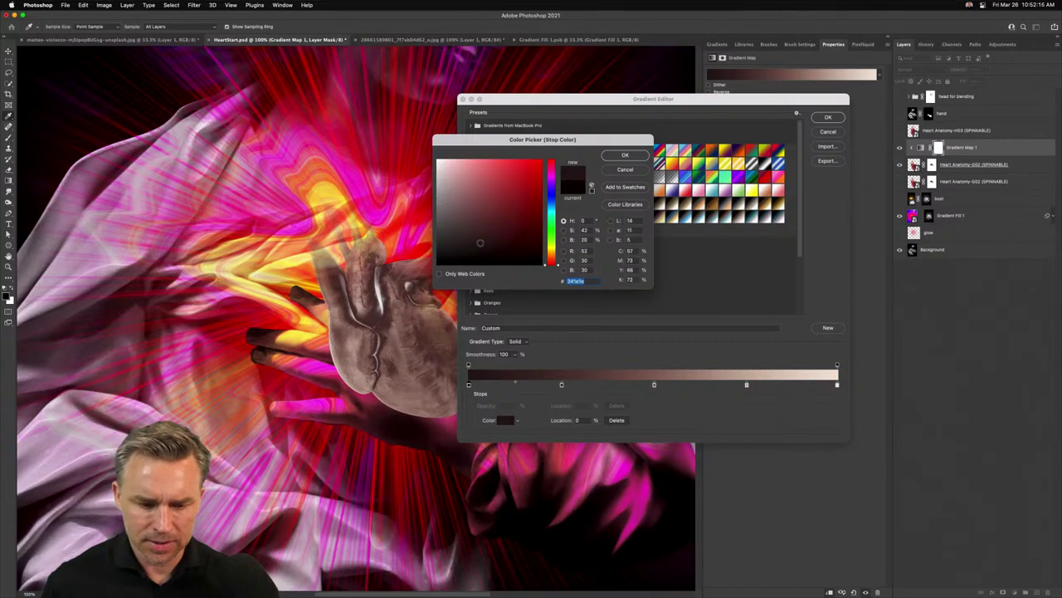
key("Return")
Recolor the gradient stop at 25% to deep blue-violet (#370286)
left_click(561, 386)
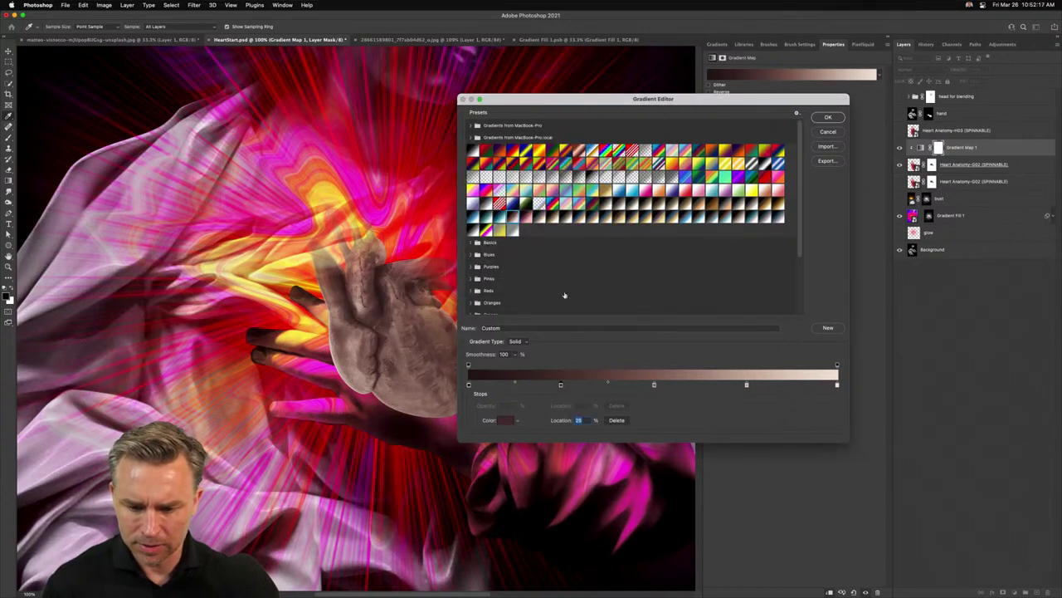
double_click(561, 385)
left_click(552, 195)
left_click(516, 204)
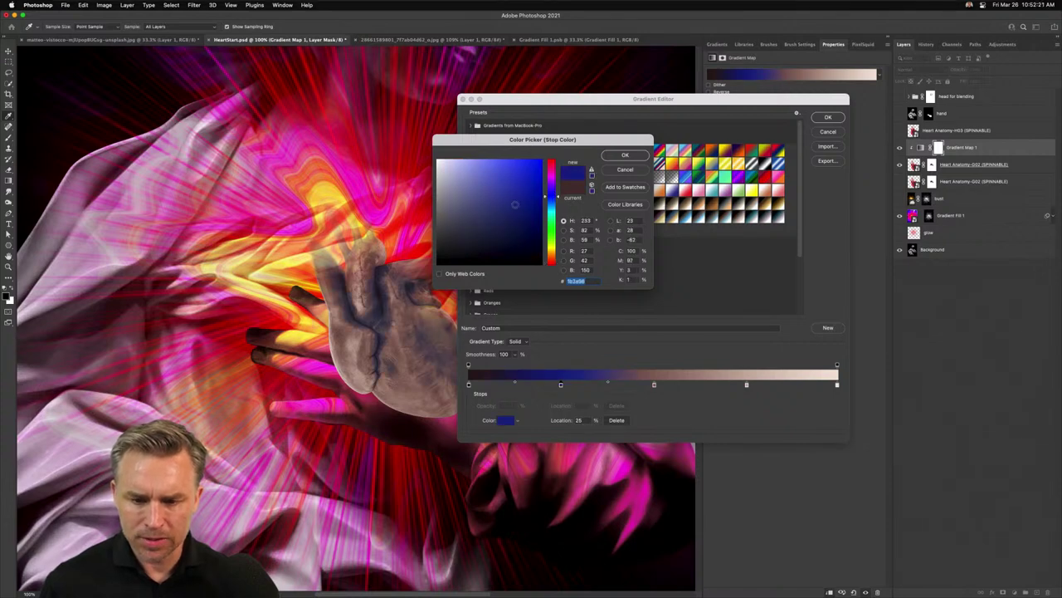
mouse_move(514, 204)
left_mouse_down()
mouse_move(540, 208)
mouse_move(548, 189)
left_mouse_up()
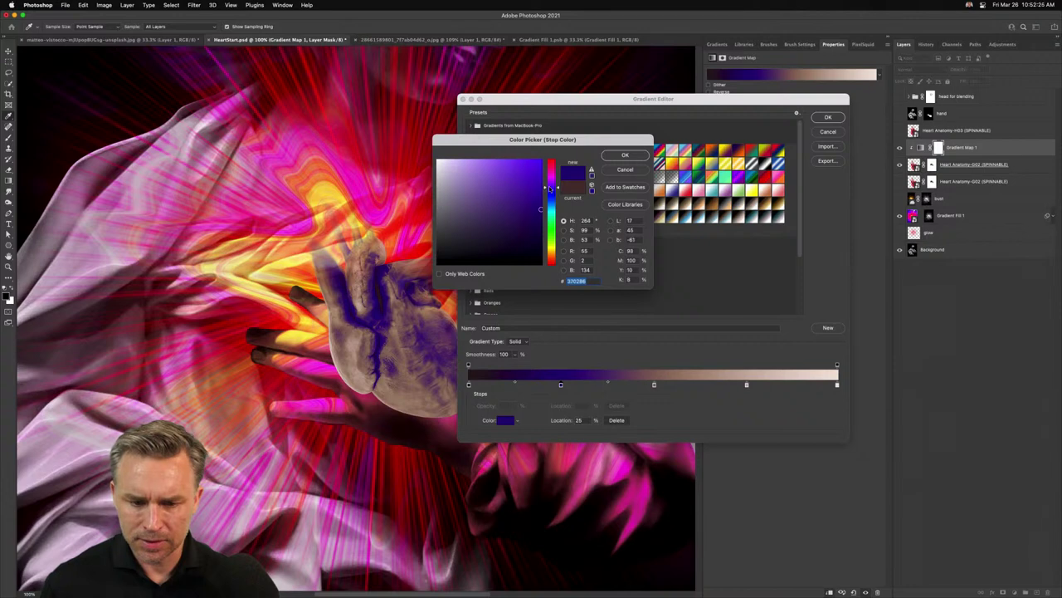
key("Return")
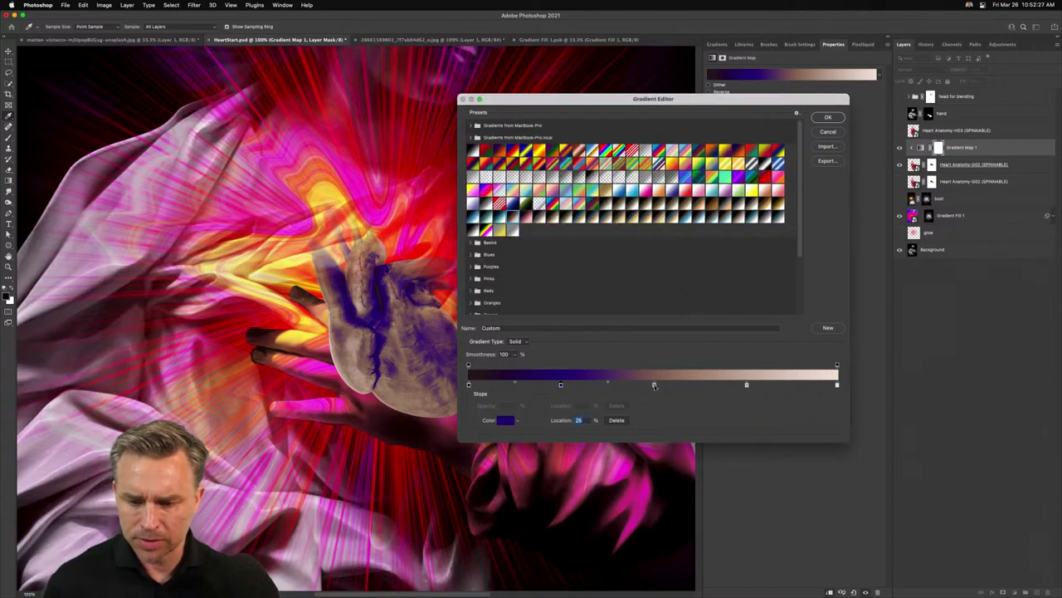
Recolor the gradient stop at 50% to a saturated hot pink after trying red-orange
double_click(654, 385)
left_click_drag(490, 164, 573, 155)
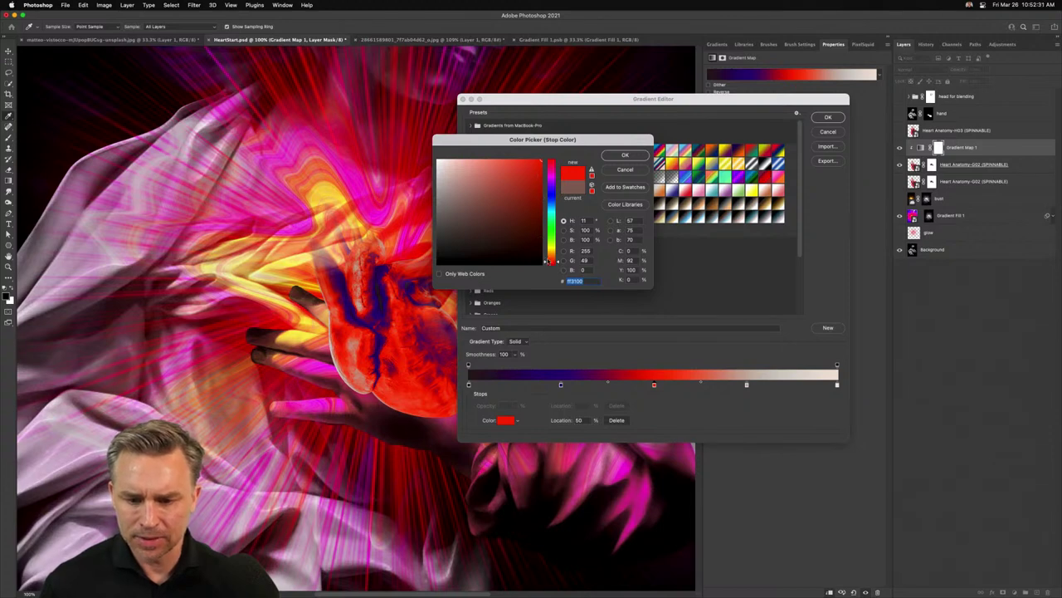
left_click_drag(549, 169, 550, 165)
key("Return")
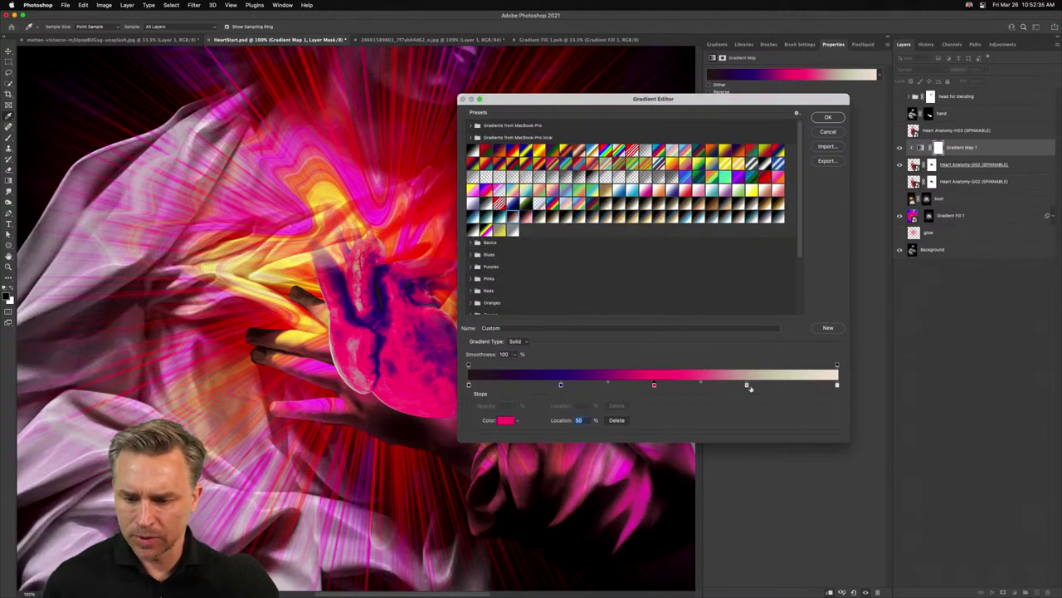
Recolor the gradient stop at 75% to bright yellow (#fcff00) and accept the edited gradient
double_click(746, 386)
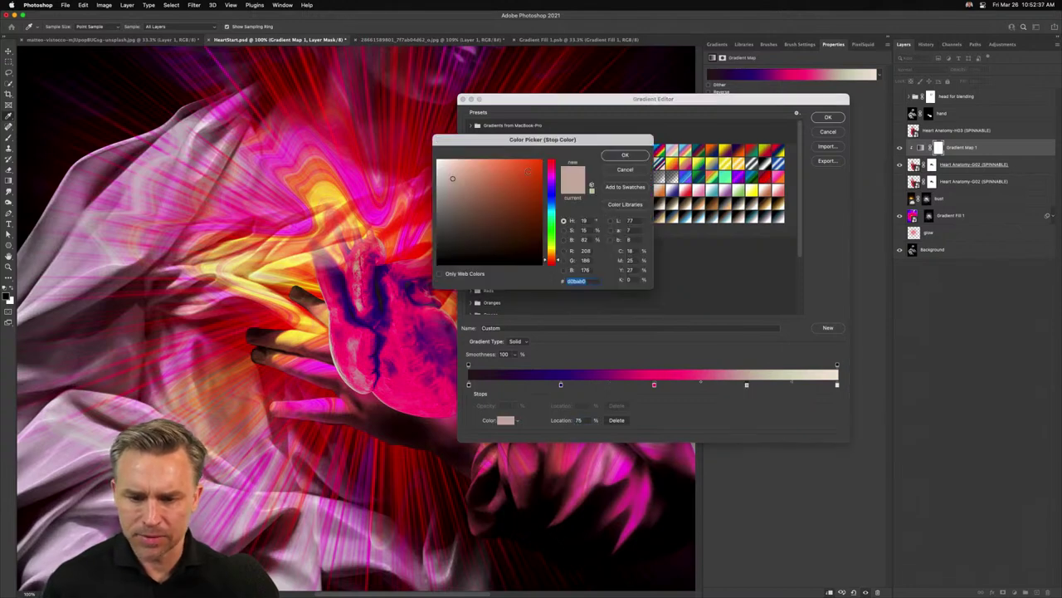
left_click(550, 247)
left_click_drag(531, 170, 556, 134)
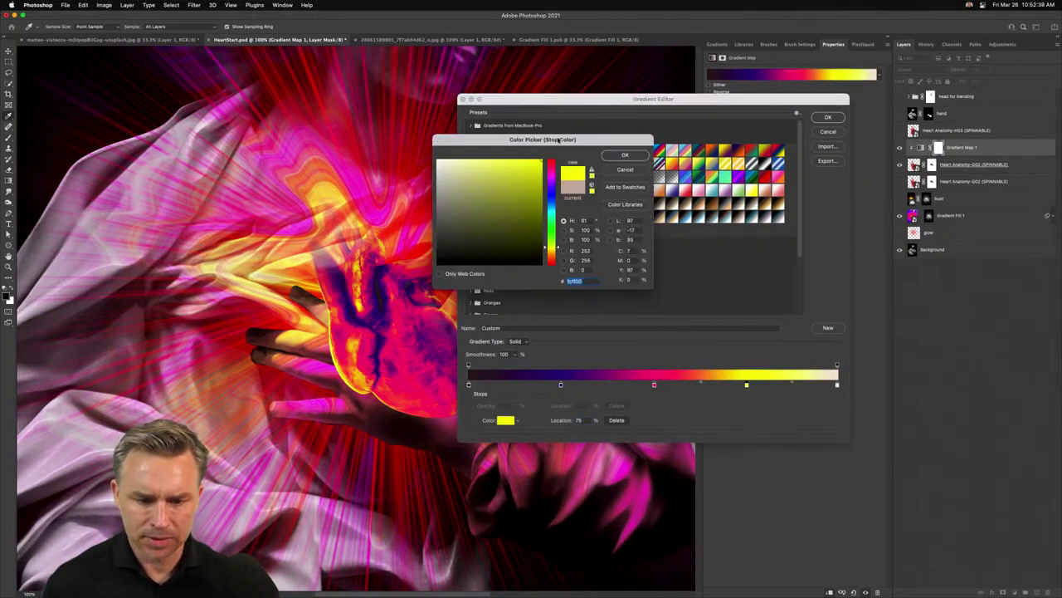
left_click(624, 155)
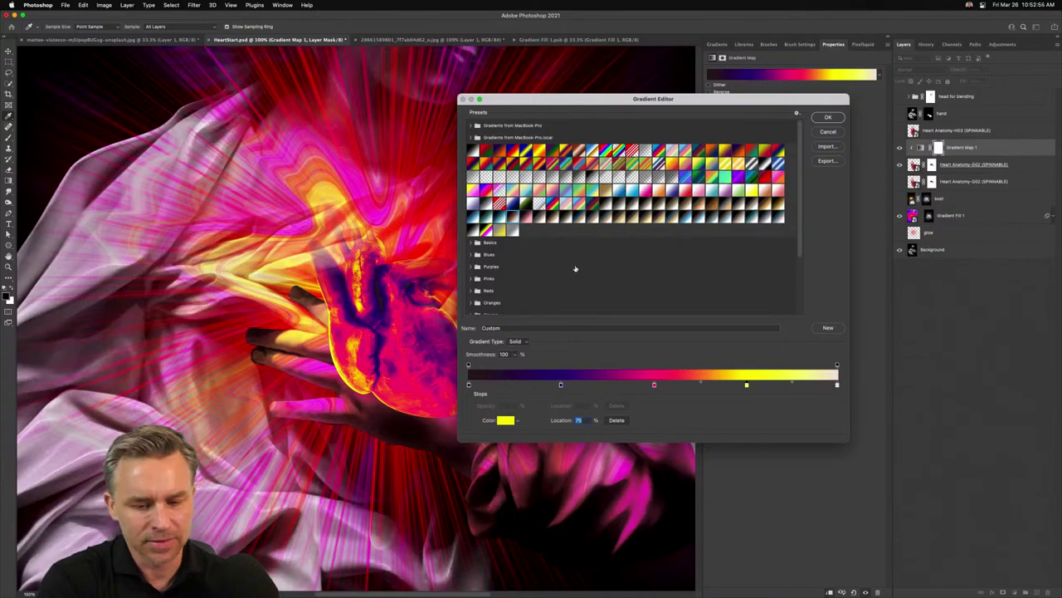
left_click(827, 117)
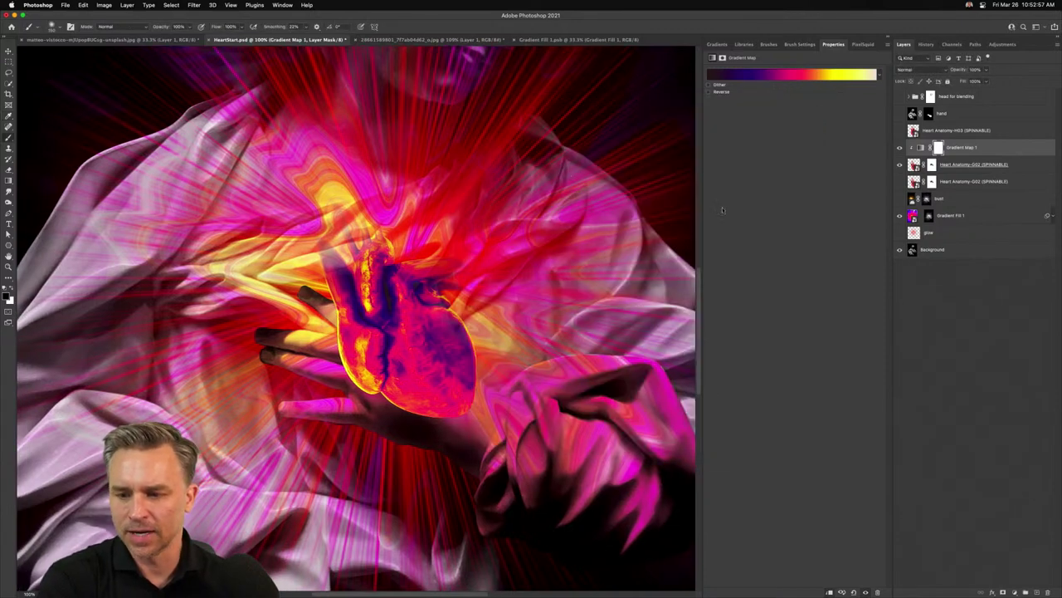
Show the hand layer and the head for blending group again, and select the hand layer
left_click(899, 113)
left_click(900, 97)
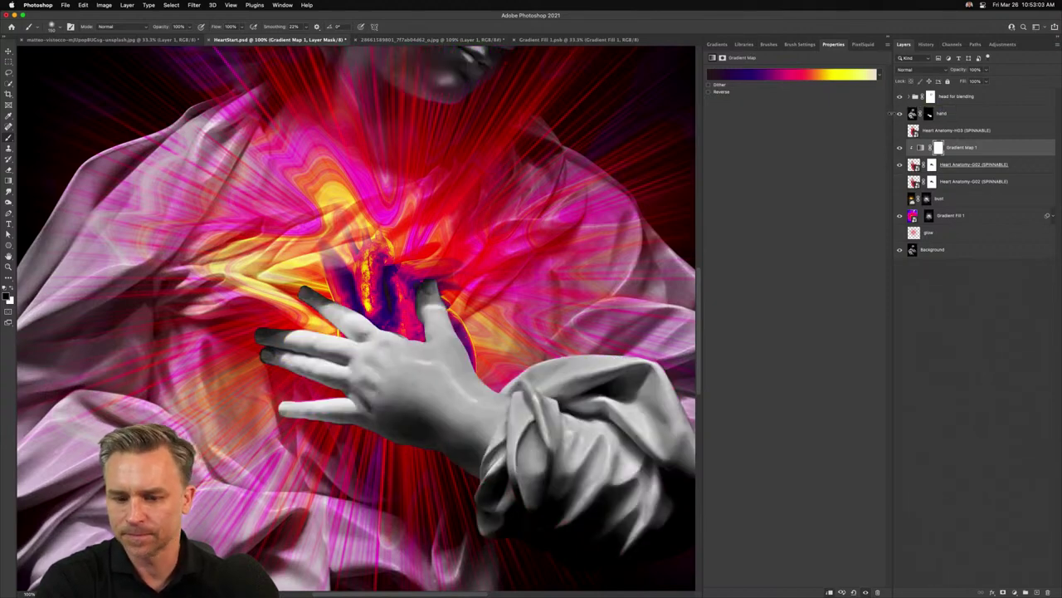
left_click(974, 116)
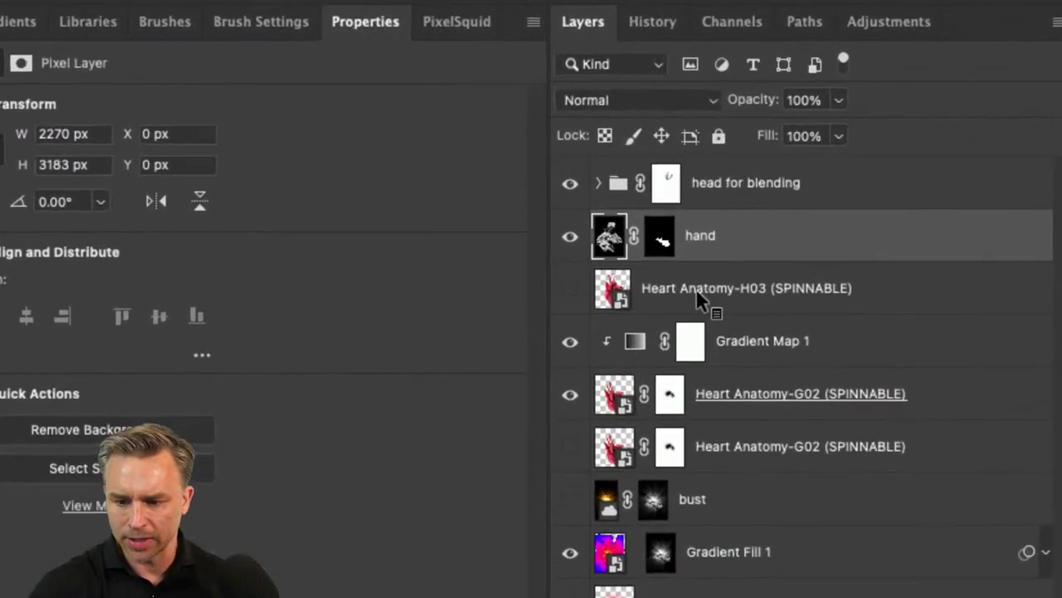
Rename the visible Heart Anatomy-G02 layer below the gradient map to heart
double_click(747, 395)
type("heart")
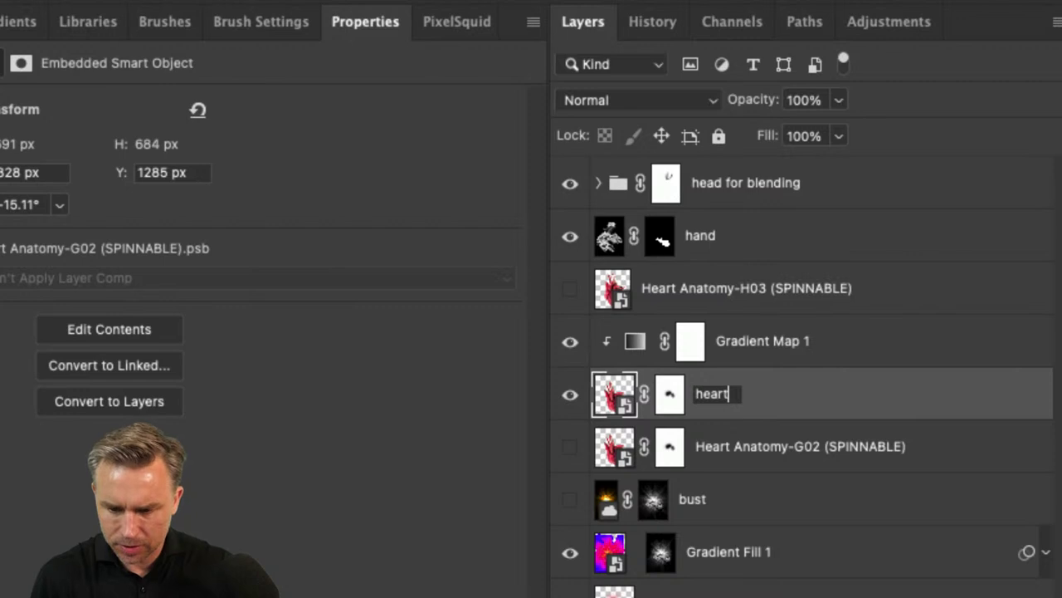
key("Return")
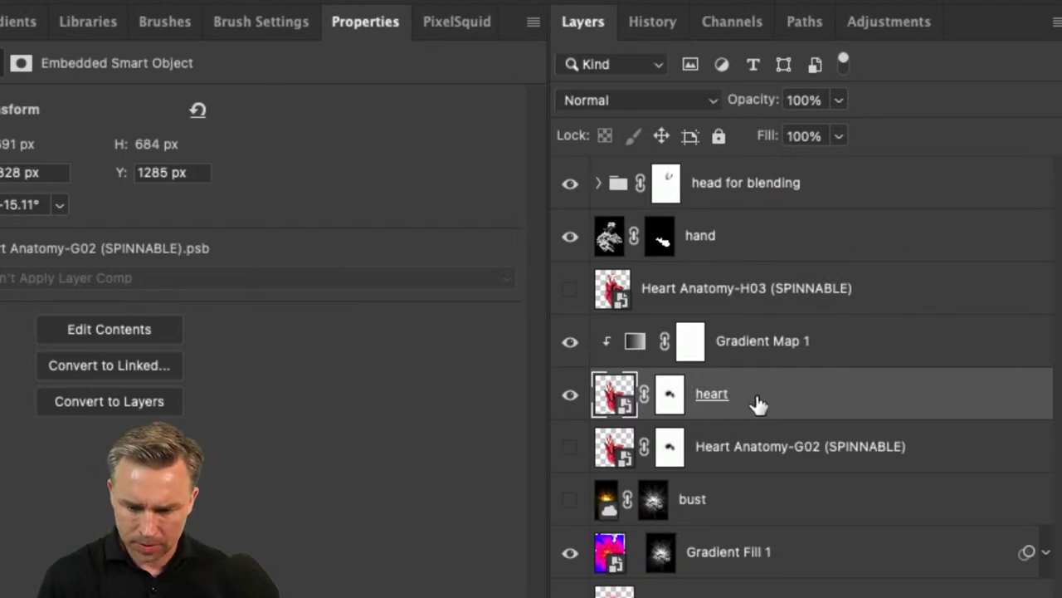
Duplicate the heart's Gradient Map adjustment, place the copy above the hand layer and clip it to the hand
left_click(753, 365)
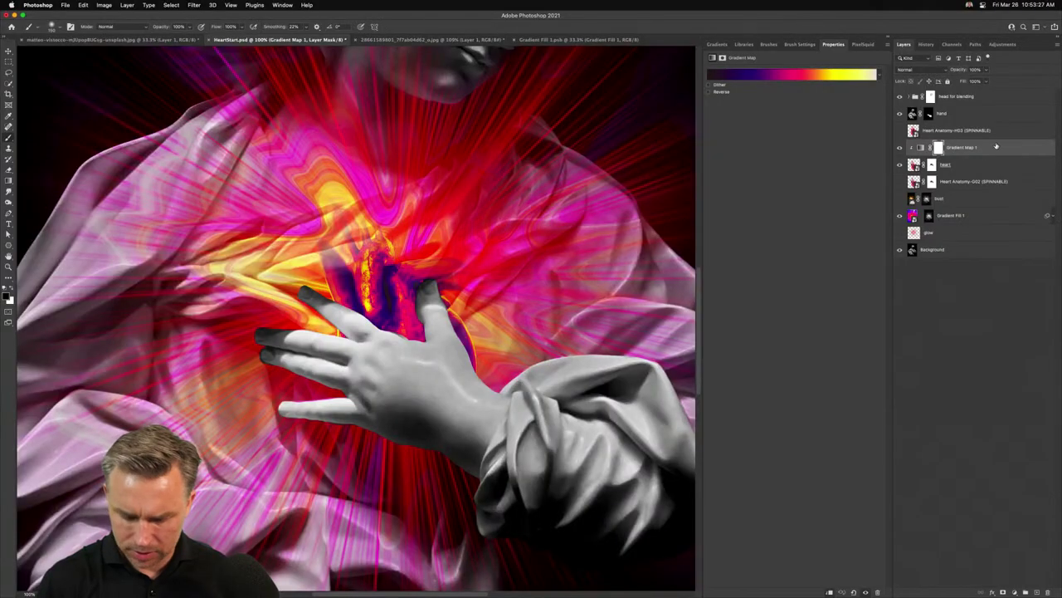
key("super+j")
left_click_drag(963, 147, 967, 106)
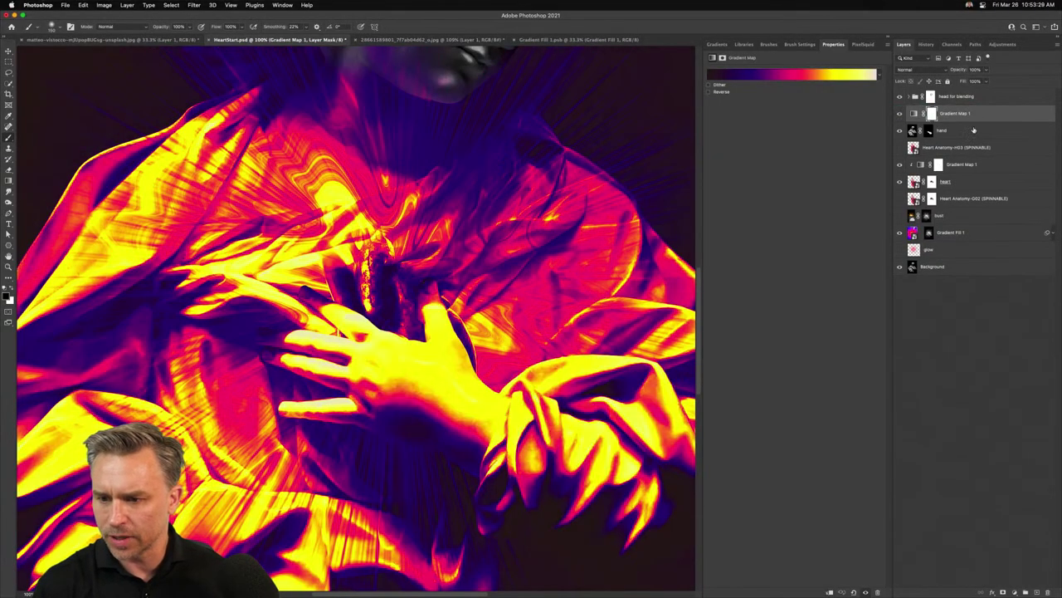
left_click(963, 121, "alt")
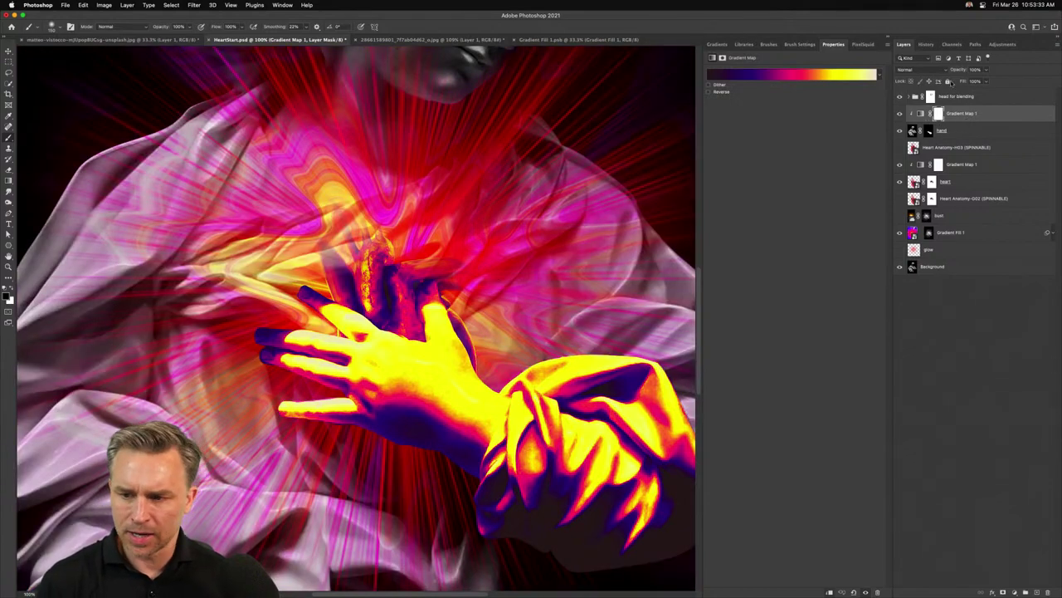
Invert the hand gradient map's mask to black and make white the foreground color for painting
left_click(938, 114)
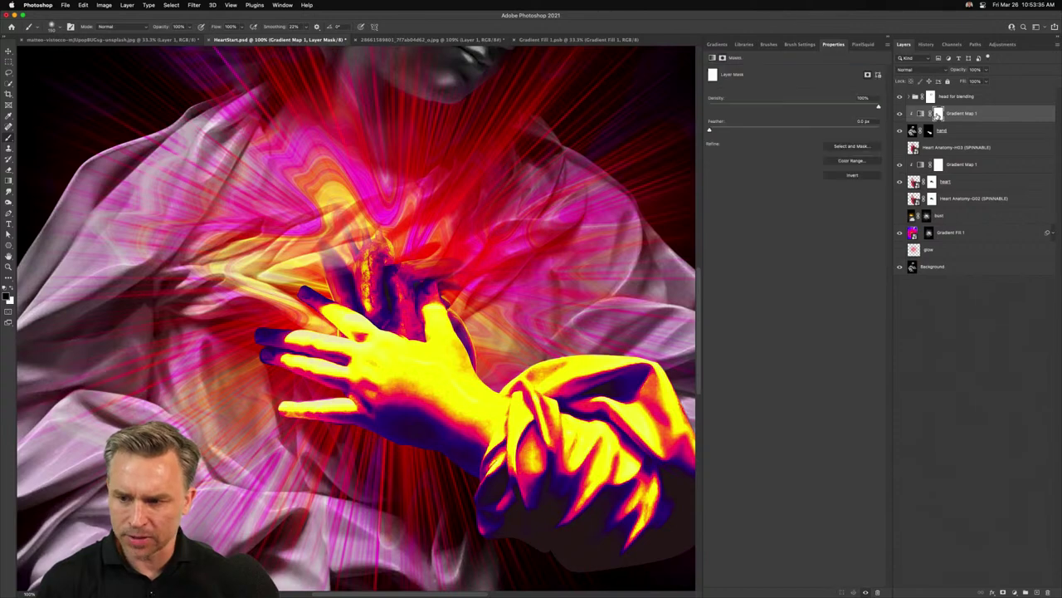
key("super+i")
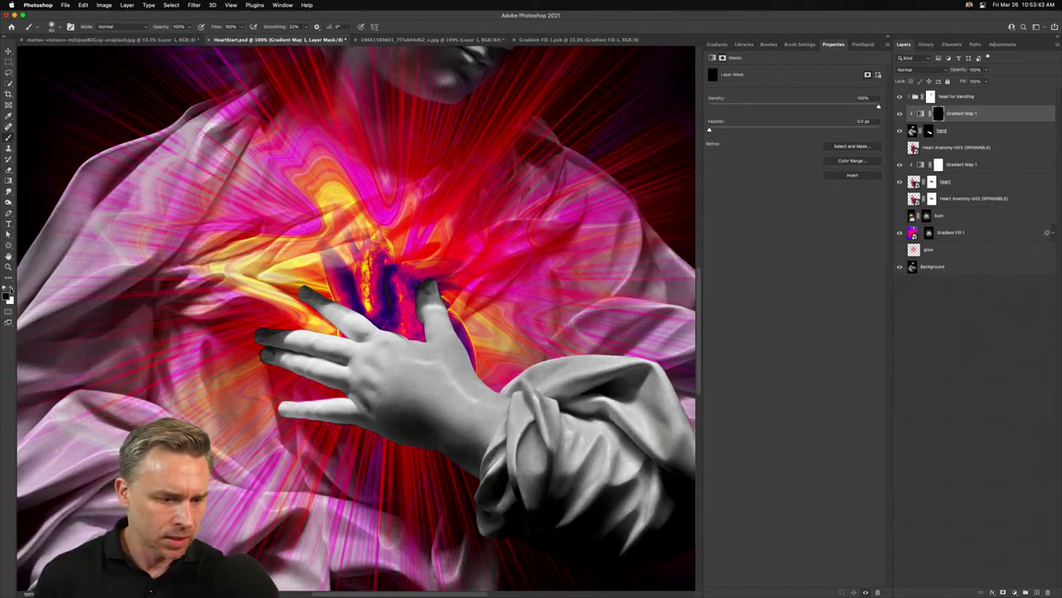
key("x")
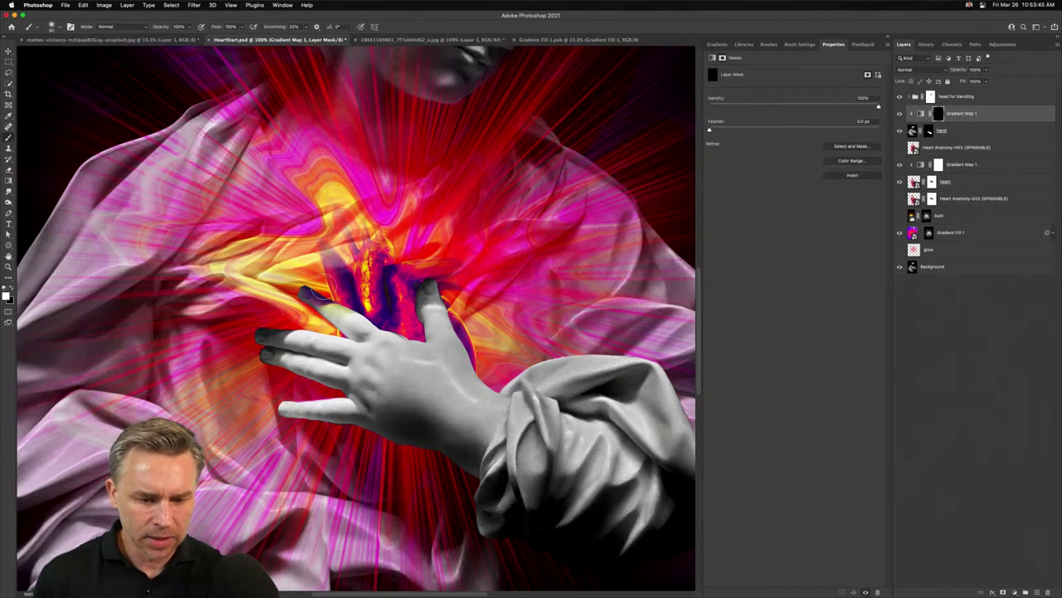
Paint white on the hand gradient map's mask along the raised finger, the thumb and the hand edge facing the heart
left_click_drag(319, 294, 393, 326)
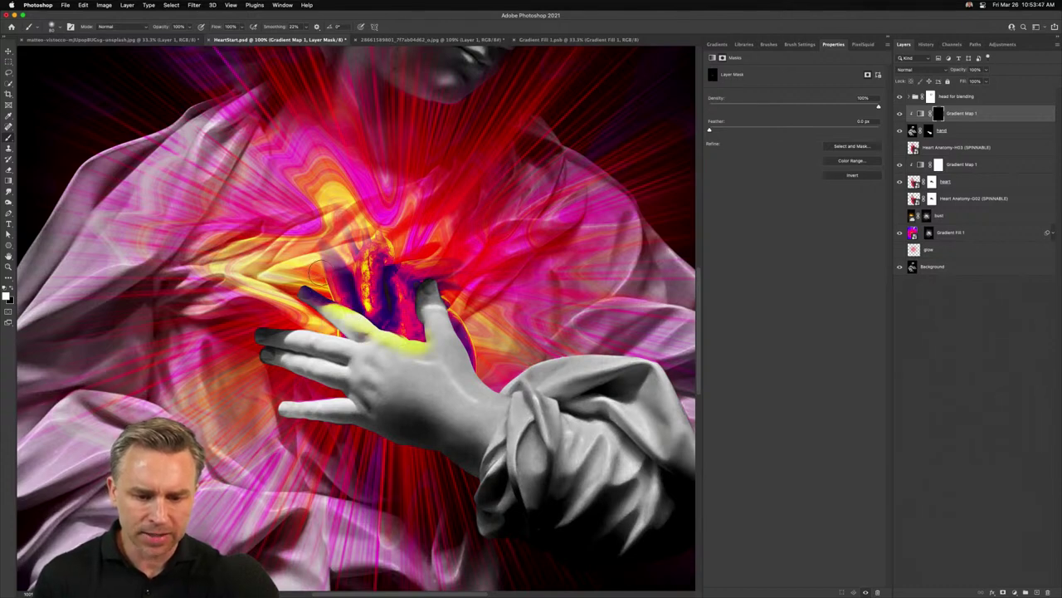
left_click_drag(429, 295, 423, 342)
left_click_drag(445, 305, 467, 349)
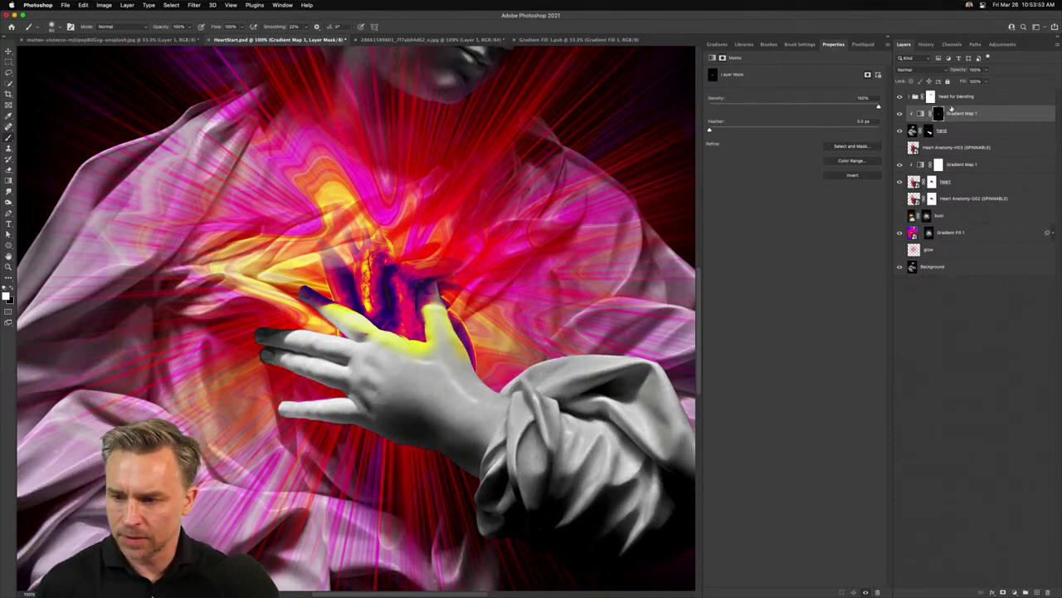
Edit the hand's gradient map: remove the black stop, move the purple stop to 0% and the magenta stop to about 35%
left_click(919, 113)
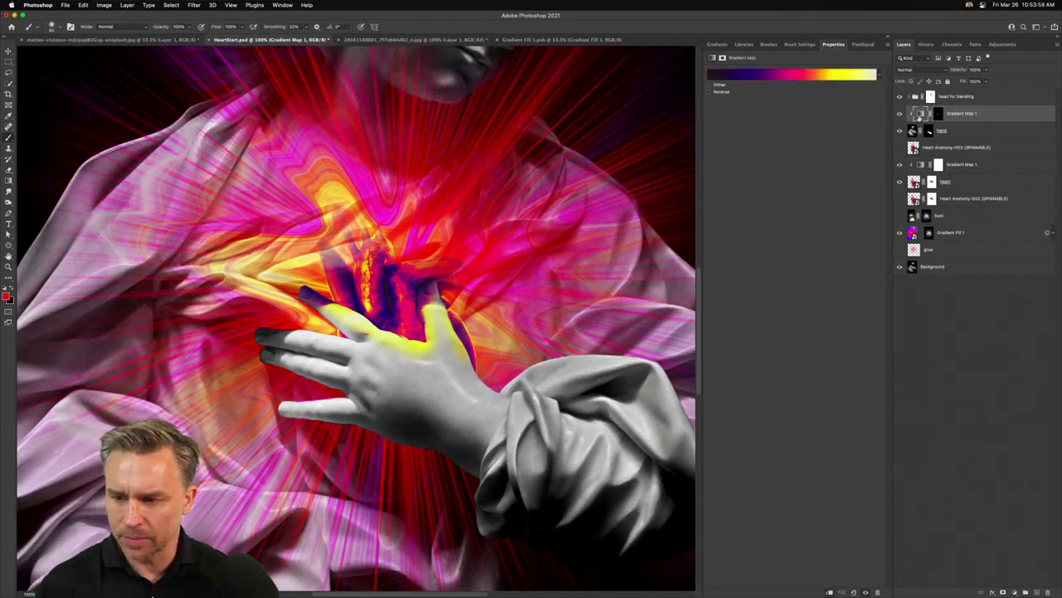
left_click(764, 77)
left_click_drag(468, 385, 465, 455)
left_click_drag(562, 386, 464, 385)
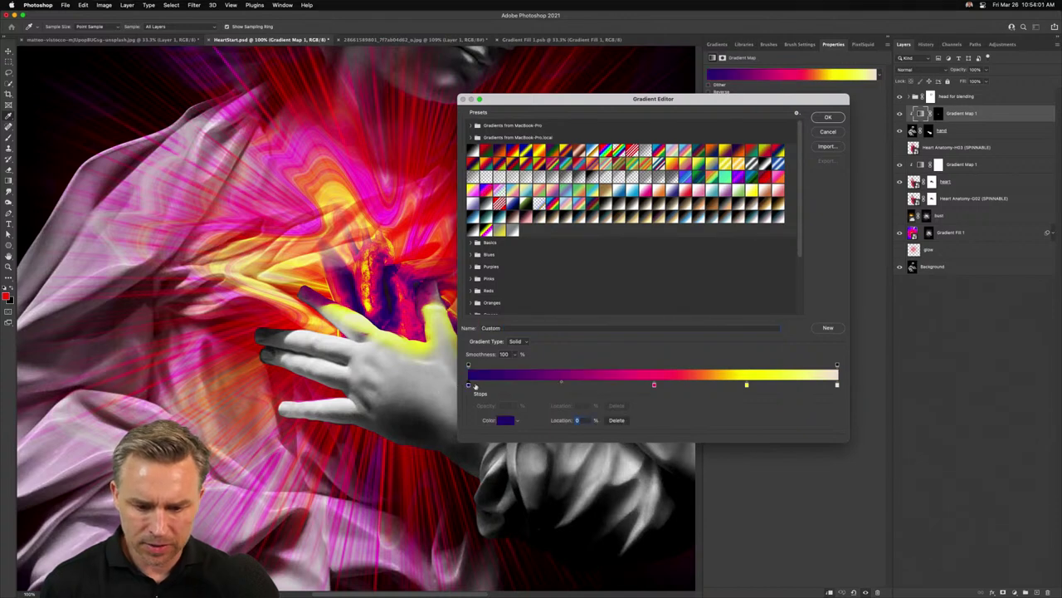
left_click_drag(653, 385, 598, 386)
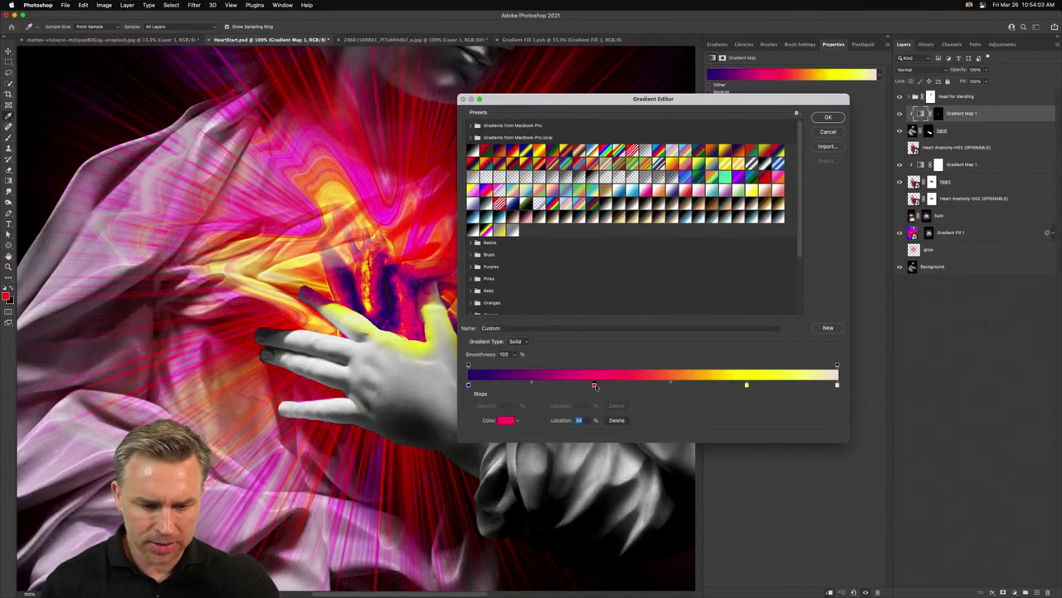
left_click(824, 117)
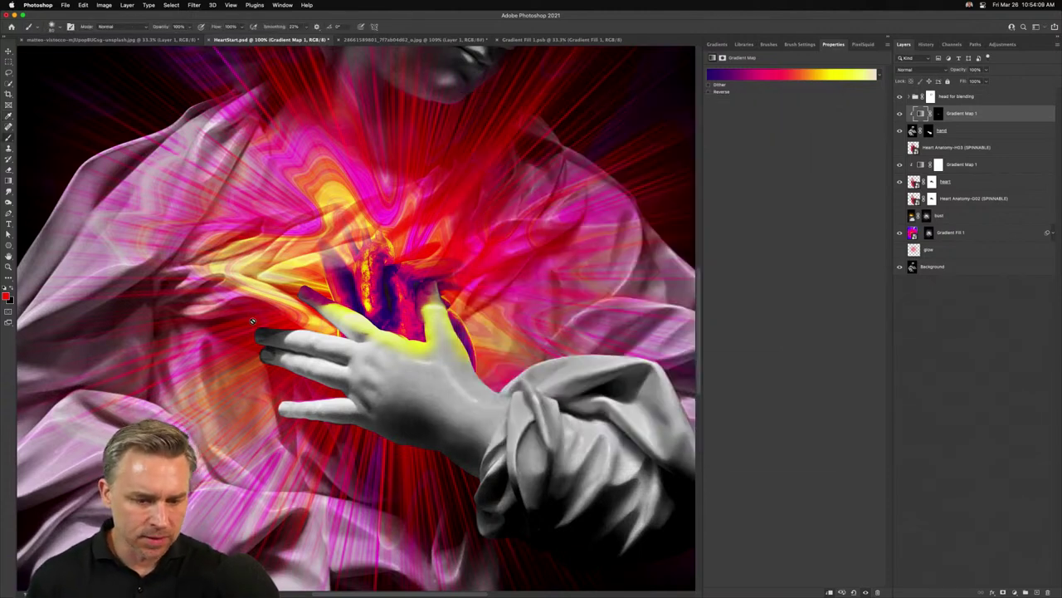
Paint white on the hand gradient map's mask over the fingers, the wrist and the sleeve's upper edge
left_click(939, 114)
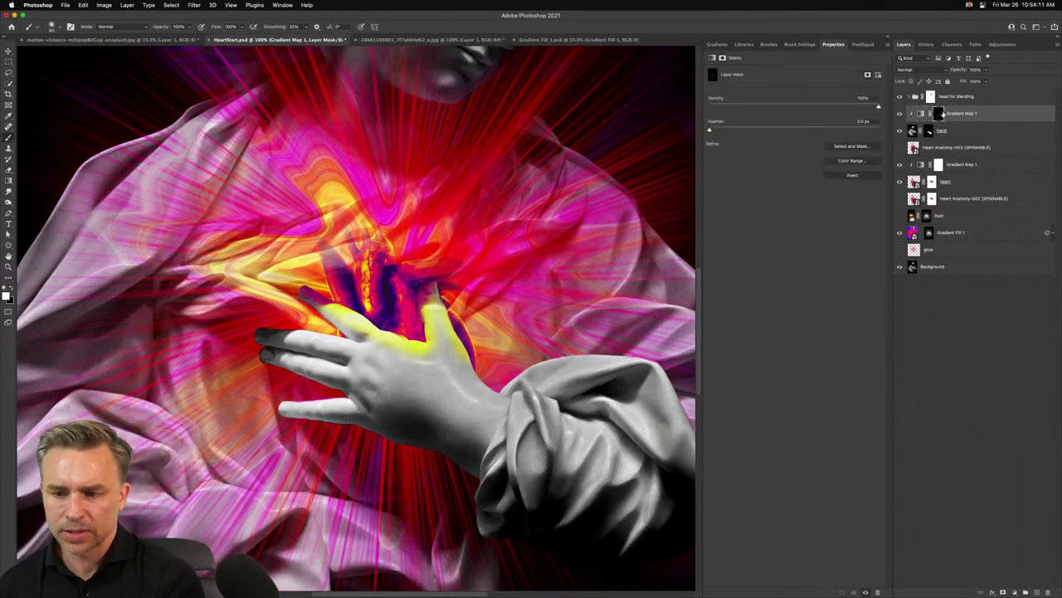
mouse_move(255, 320)
left_mouse_down()
mouse_move(396, 357)
mouse_move(462, 357)
mouse_move(504, 395)
mouse_move(595, 362)
mouse_move(525, 381)
mouse_move(618, 382)
left_mouse_up()
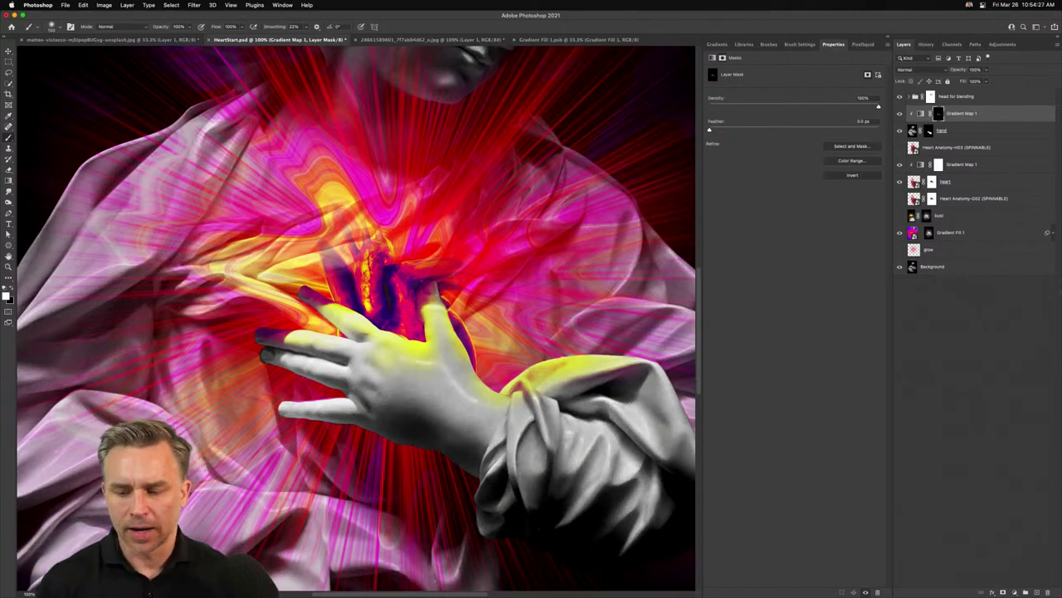
Add a new layer above the hand's gradient map, hide that gradient map and clip the new layer to the hand
left_click(952, 180)
left_click(974, 116)
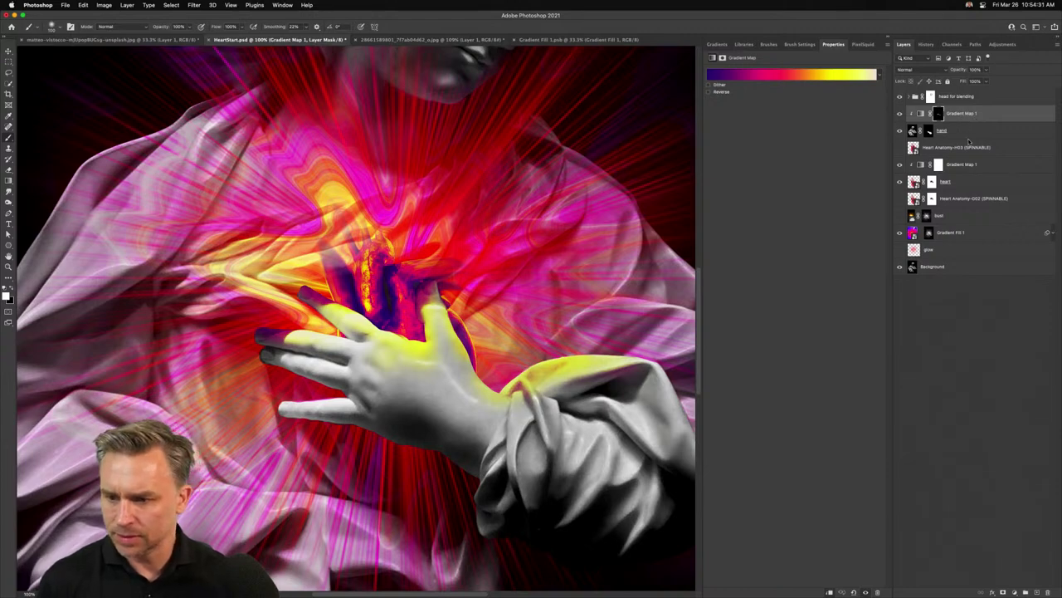
left_click(1036, 592)
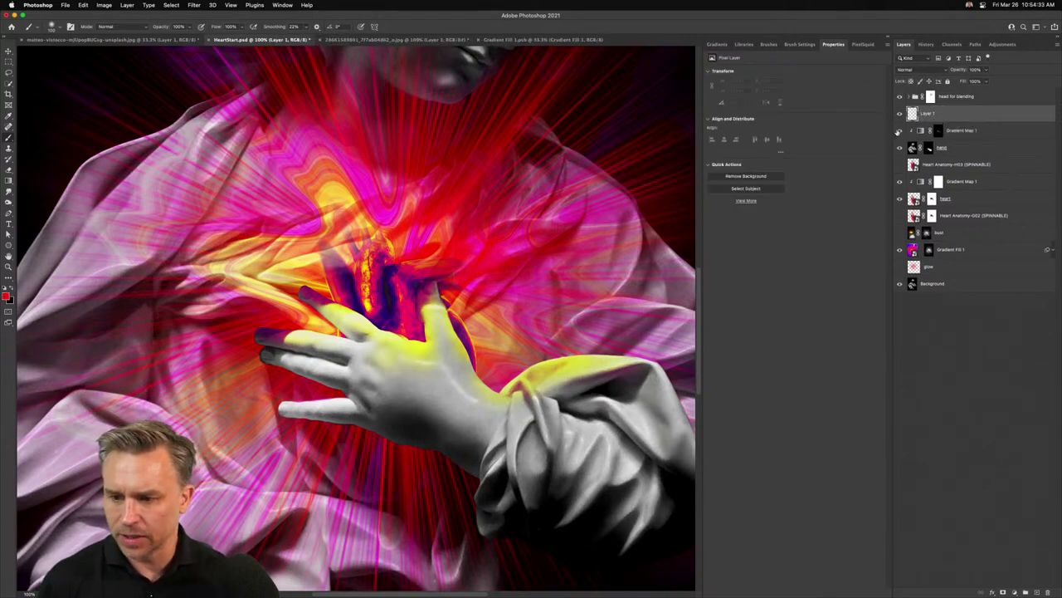
left_click(900, 130)
left_click(950, 120, "alt")
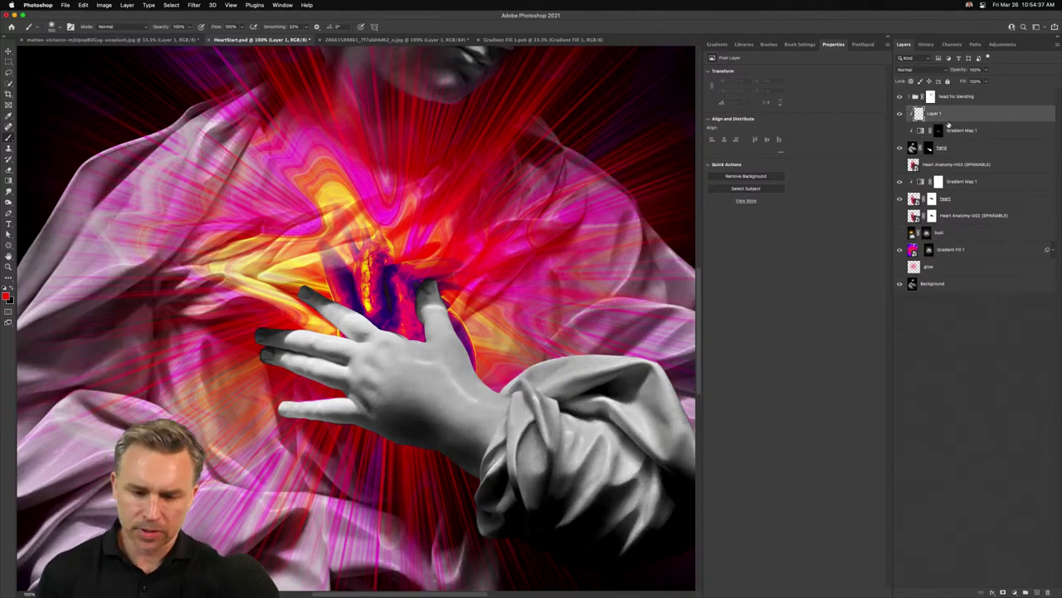
Sample red from beside the heart and brush it on the clipped layer over the raised finger, thumb and adjoining hand edge
key("i")
left_click(341, 297)
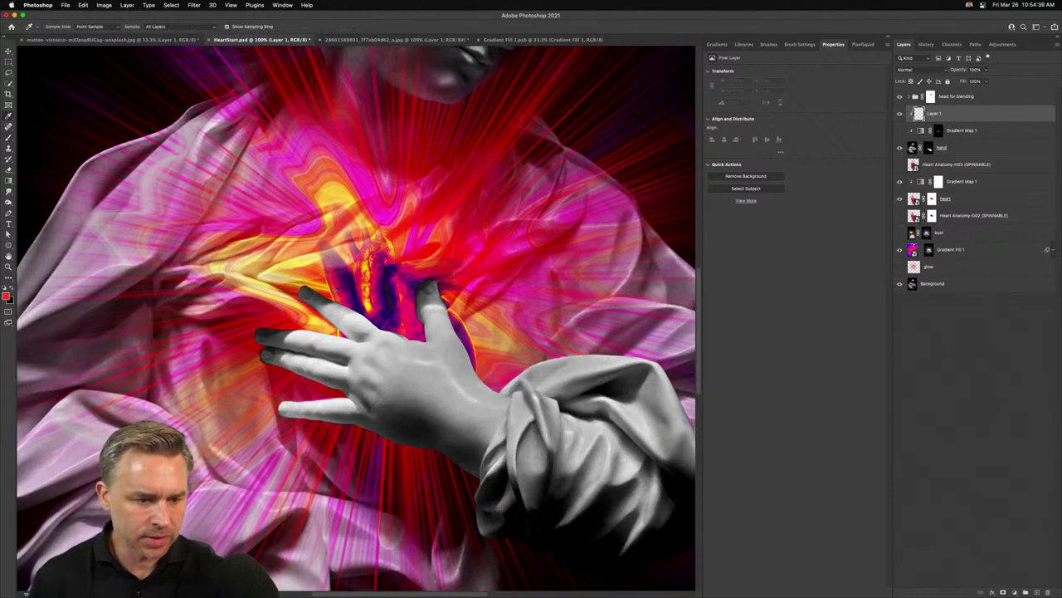
key("b")
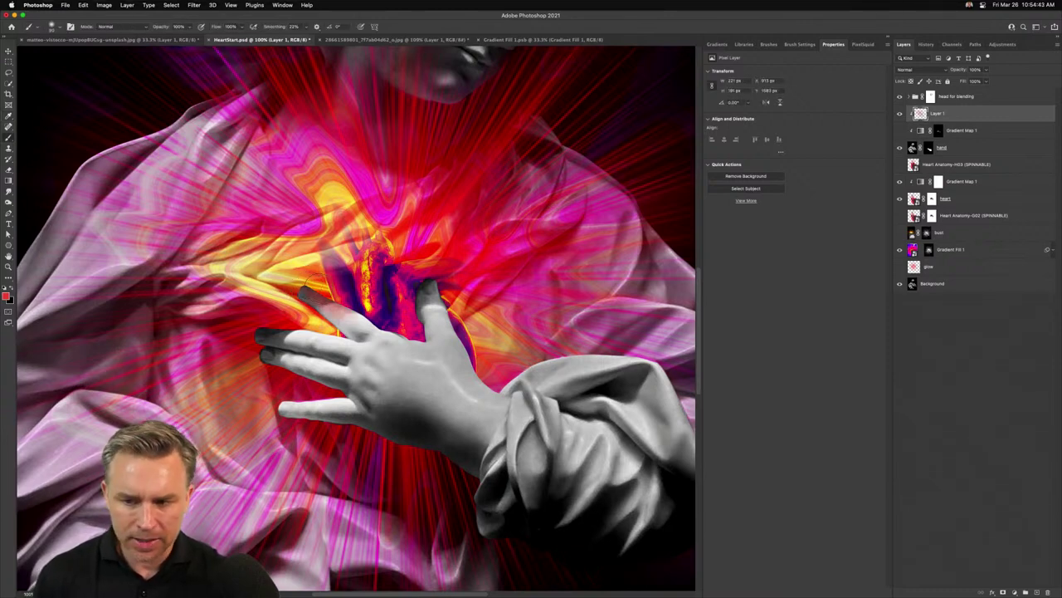
left_click_drag(300, 272, 412, 341)
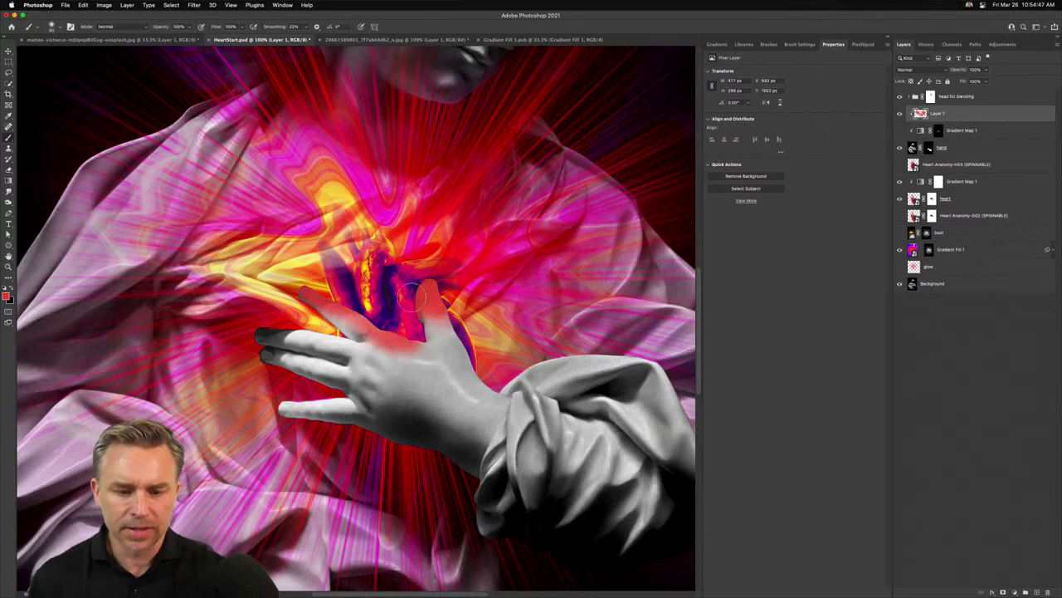
Set the clipped paint layer's blend mode to Color Dodge
key("super+plus")
key("super+plus")
key("super+u")
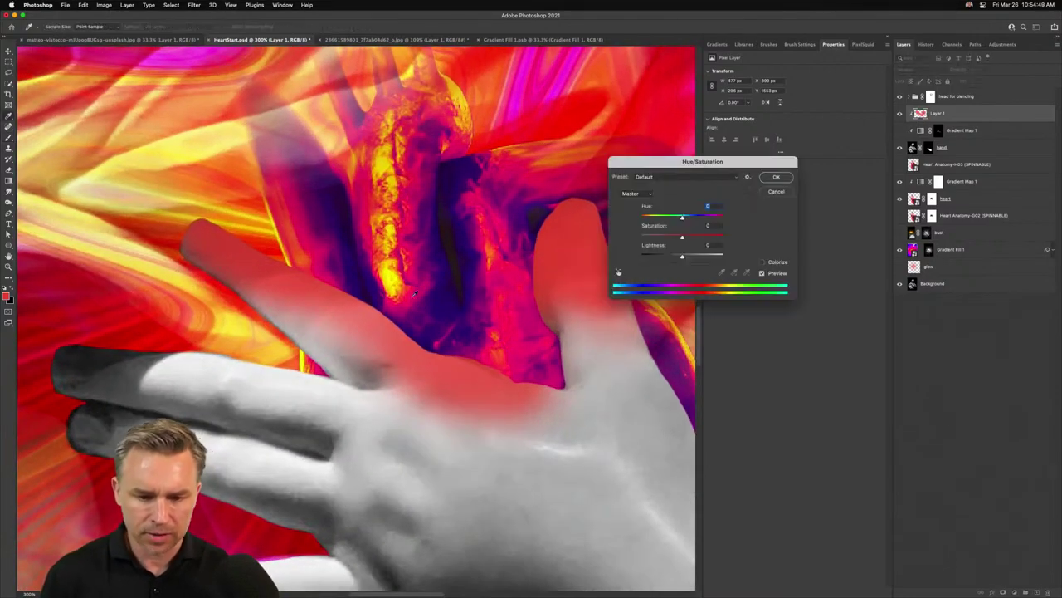
key("Escape")
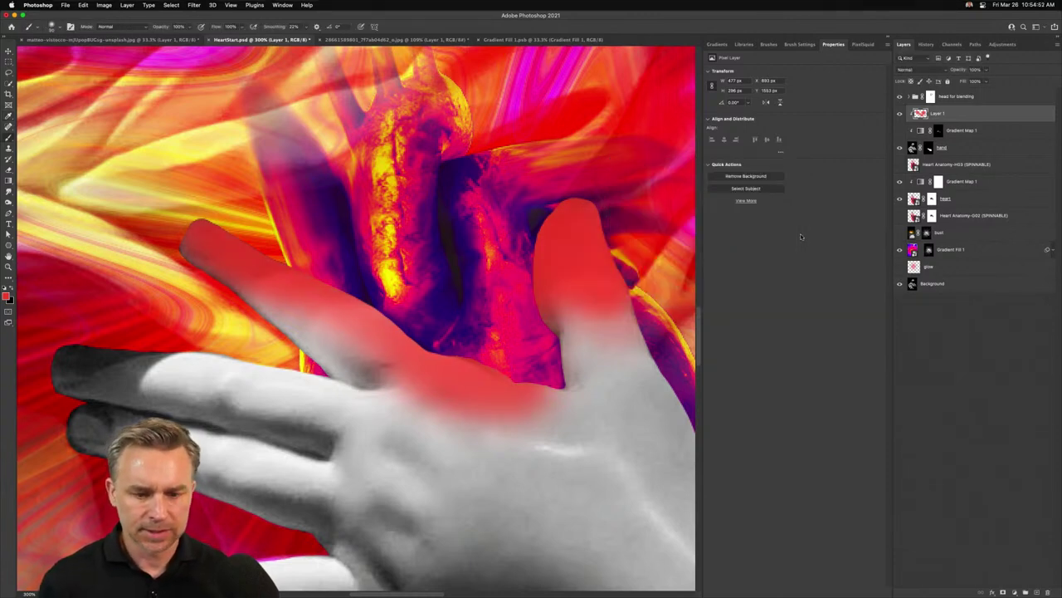
left_click(909, 70)
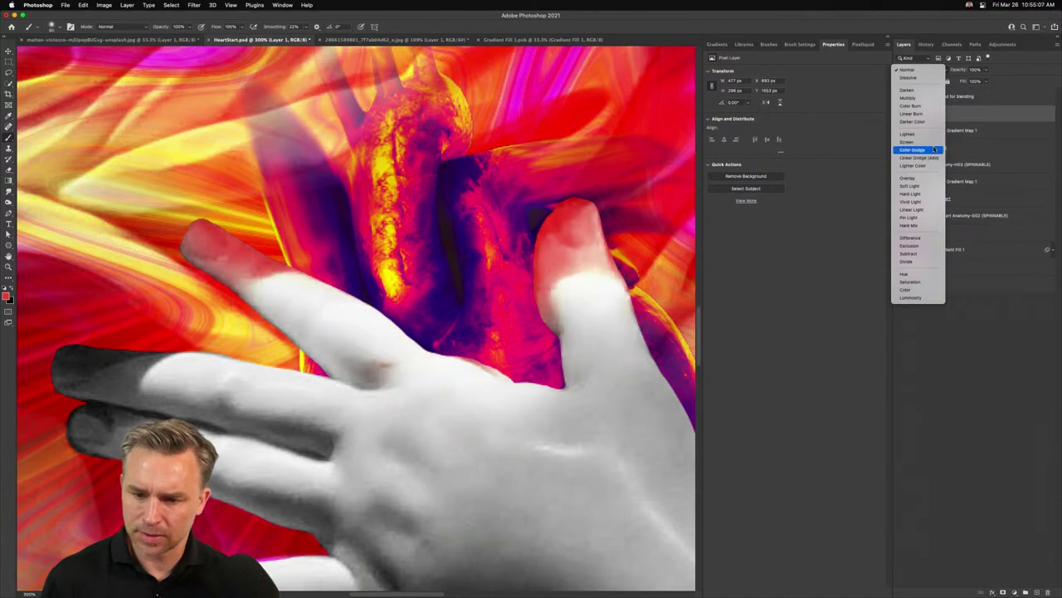
left_click(933, 150)
key("super+0")
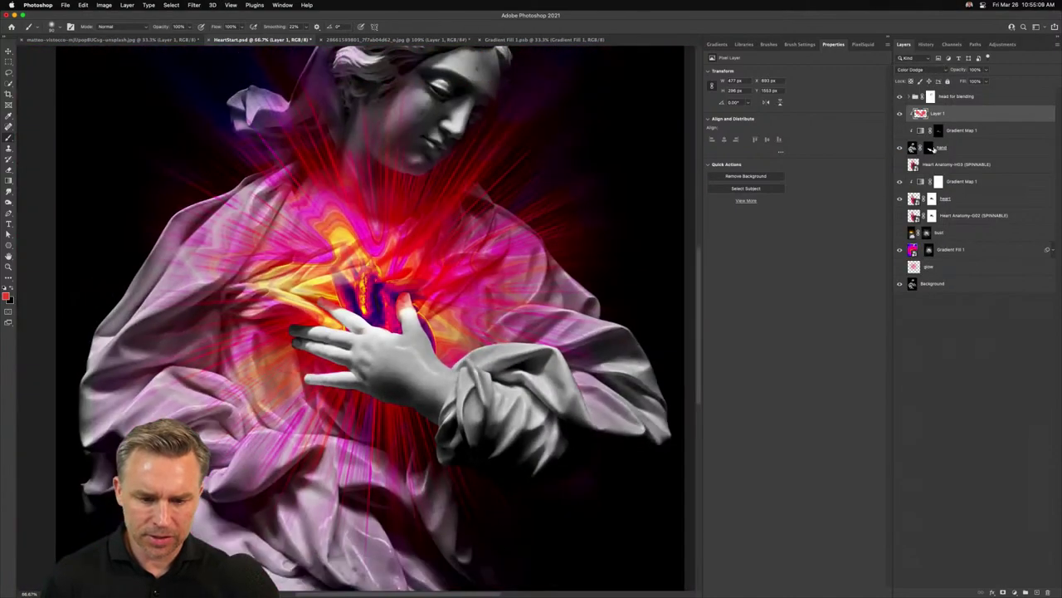
key("super+1")
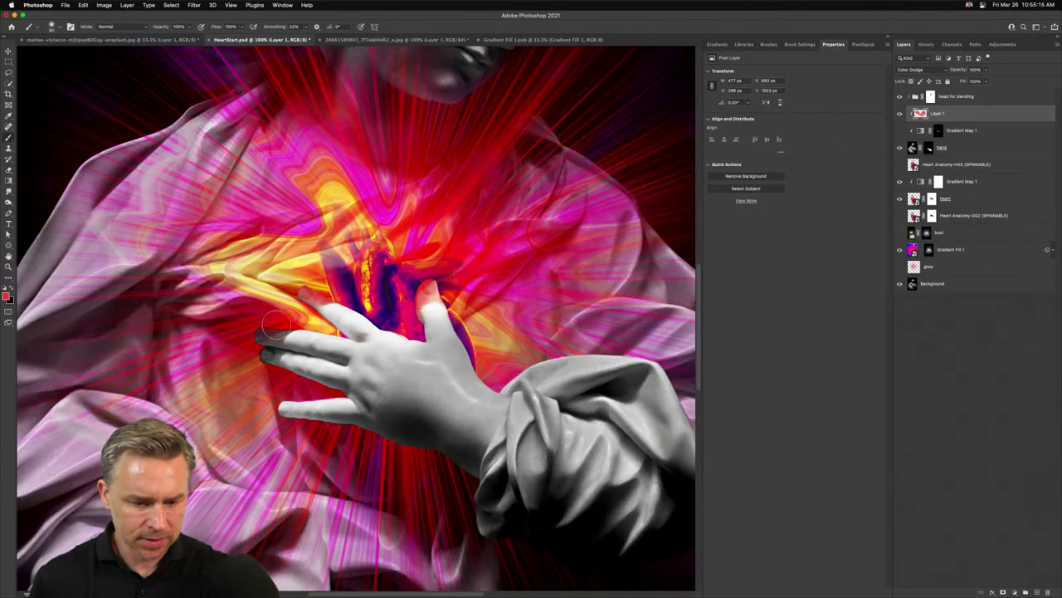
Brush red over the other fingertips and along the thumb side of the wrist
mouse_move(263, 325)
left_mouse_down()
mouse_move(293, 322)
mouse_move(273, 338)
mouse_move(282, 360)
mouse_move(258, 363)
mouse_move(291, 399)
left_mouse_up()
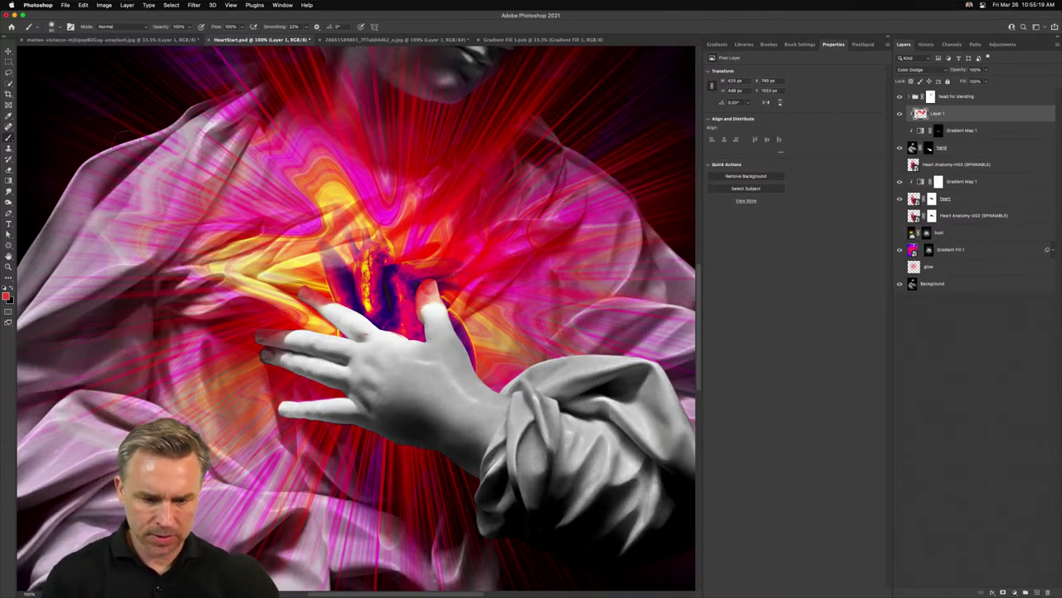
mouse_move(454, 342)
left_mouse_down()
mouse_move(457, 357)
mouse_move(490, 377)
mouse_move(486, 365)
left_mouse_up()
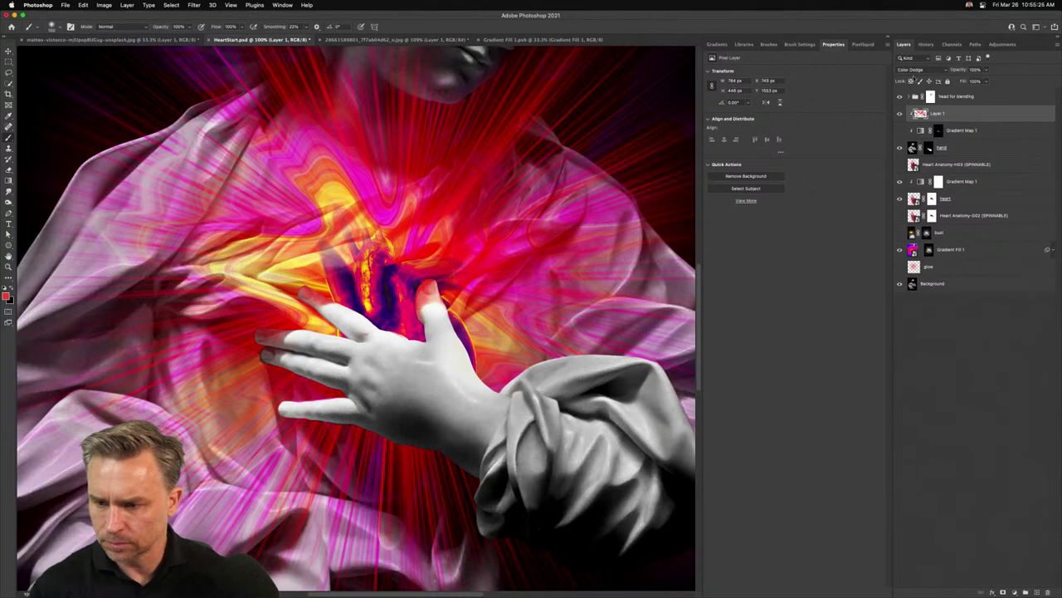
Set the paint layer's blend mode to Lighten and brush more red over the hand, wrist and sleeve
left_click(916, 70)
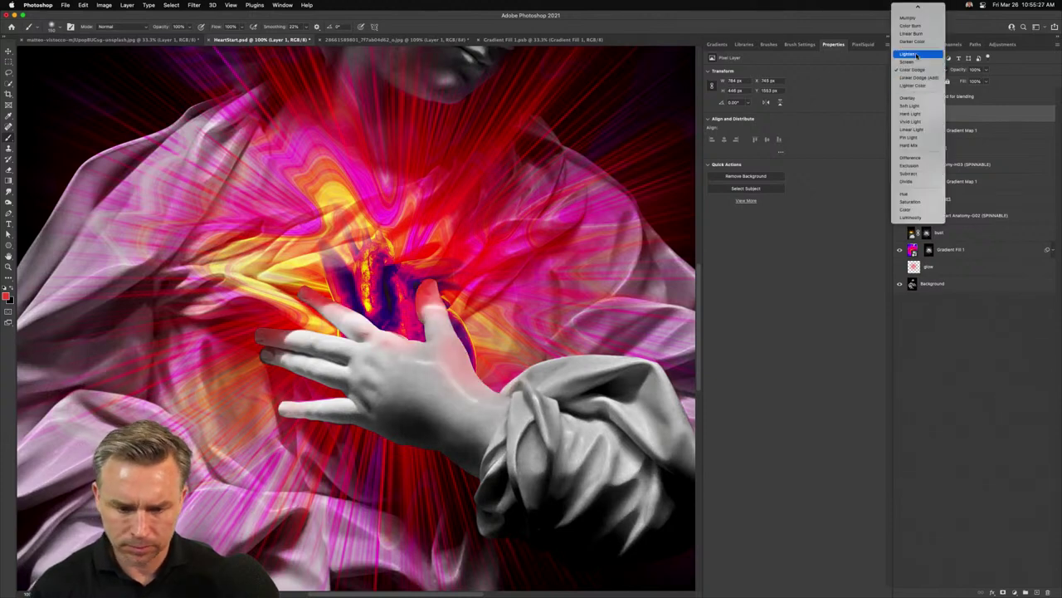
left_click(917, 56)
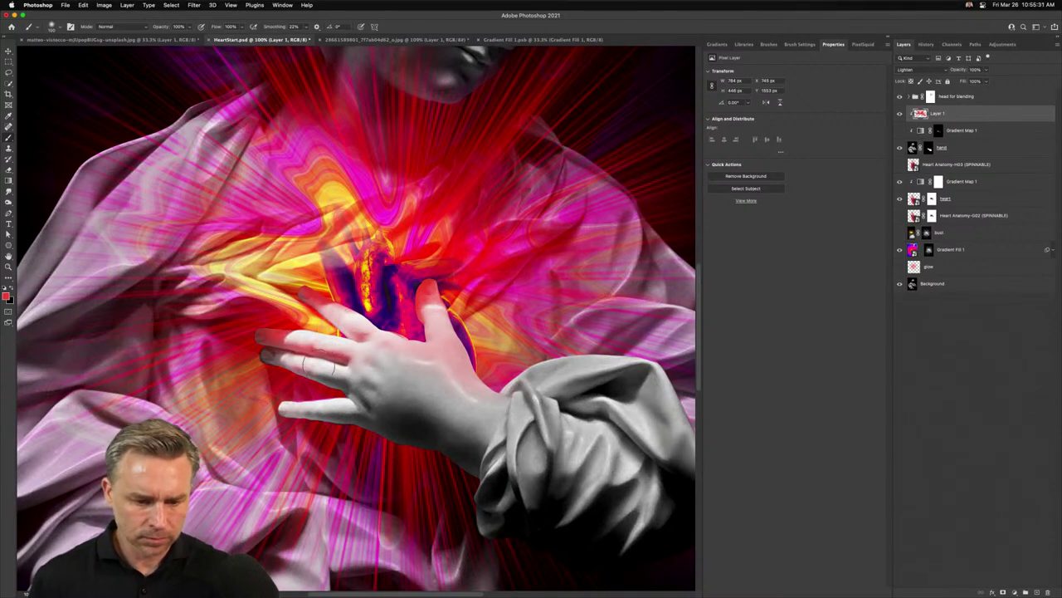
mouse_move(324, 407)
left_mouse_down()
mouse_move(327, 373)
mouse_move(390, 399)
mouse_move(347, 367)
mouse_move(412, 394)
mouse_move(565, 363)
mouse_move(677, 390)
mouse_move(514, 432)
left_mouse_up()
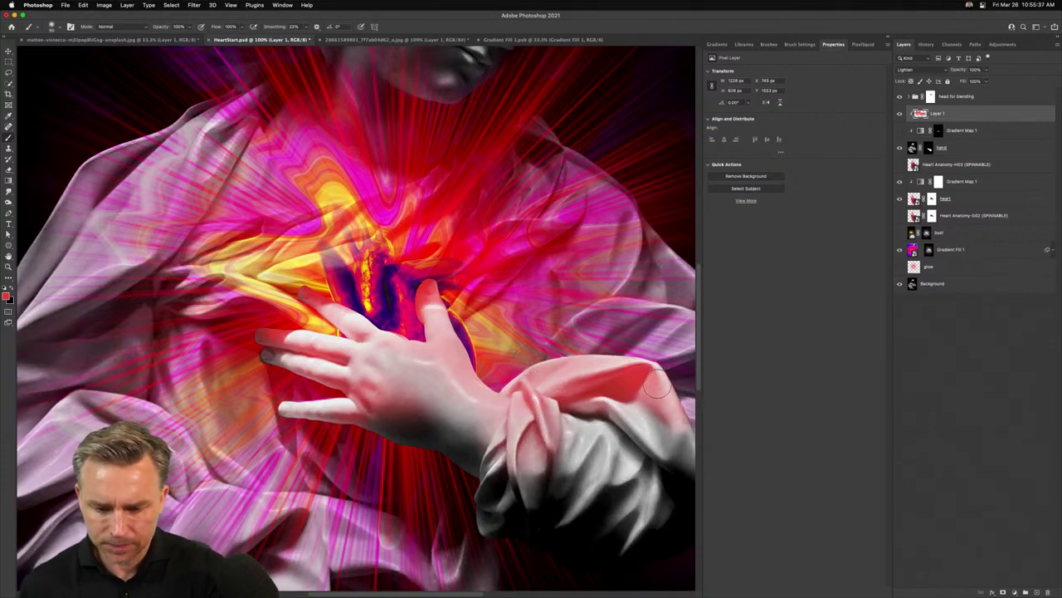
mouse_move(496, 389)
left_mouse_down()
mouse_move(355, 336)
mouse_move(402, 361)
mouse_move(474, 429)
left_mouse_up()
Change the foreground color to purple, enlarge the brush and paint the purple over the sleeve folds
left_click(6, 296)
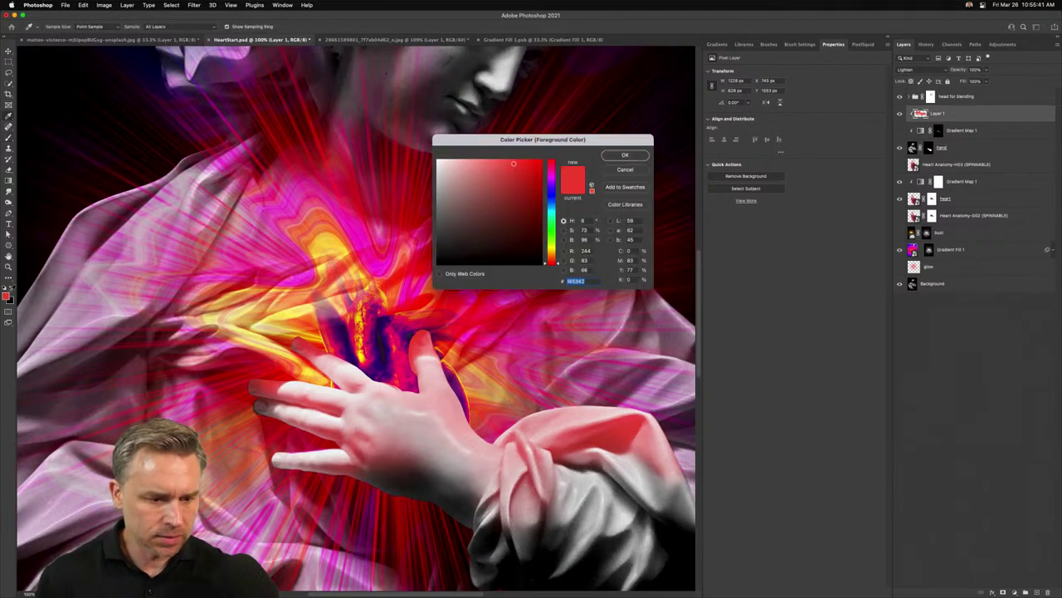
left_click_drag(551, 171, 551, 181)
key("Return")
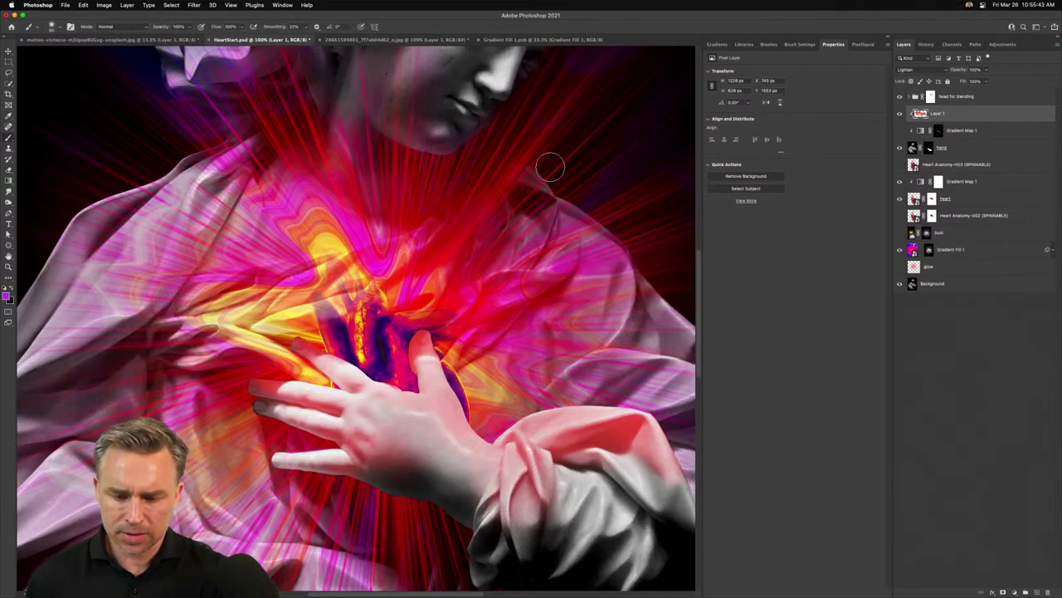
key("]")
key("]")
key("]")
key("]")
key("]")
mouse_move(615, 420)
left_mouse_down()
mouse_move(658, 444)
mouse_move(592, 454)
mouse_move(631, 444)
mouse_move(522, 490)
mouse_move(623, 425)
mouse_move(528, 486)
left_mouse_up()
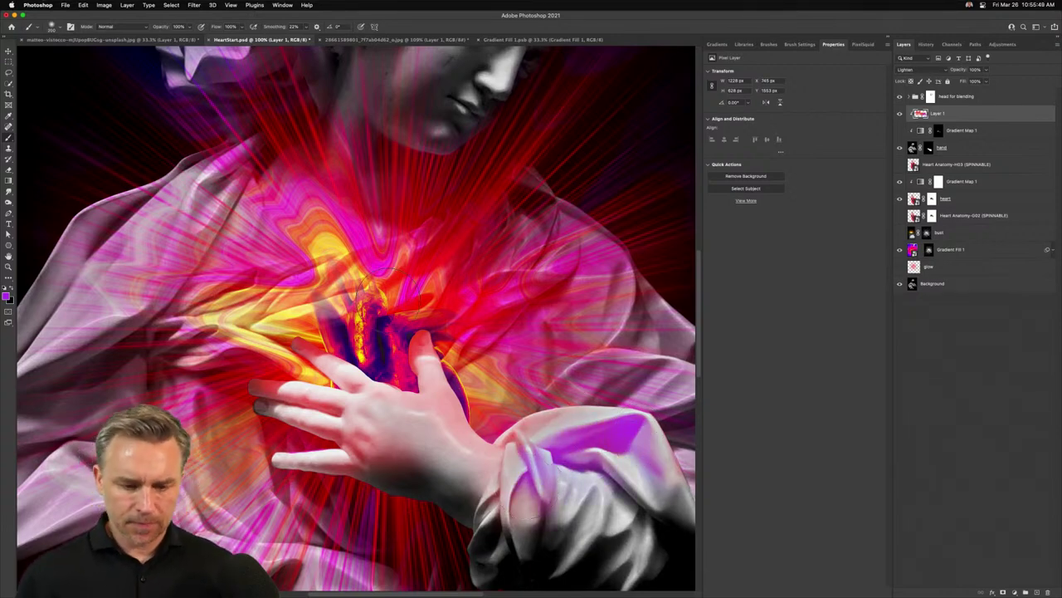
Add a new layer above the head for blending group and clip it to that group
key("super+minus")
key("super+minus")
key("super+minus")
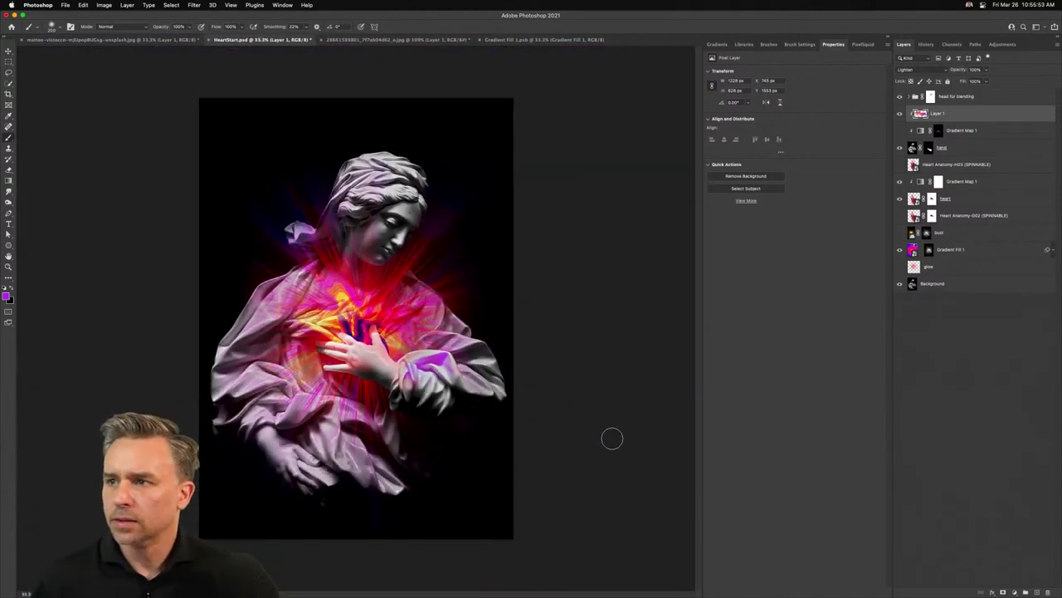
left_click(963, 98)
left_click(1037, 592)
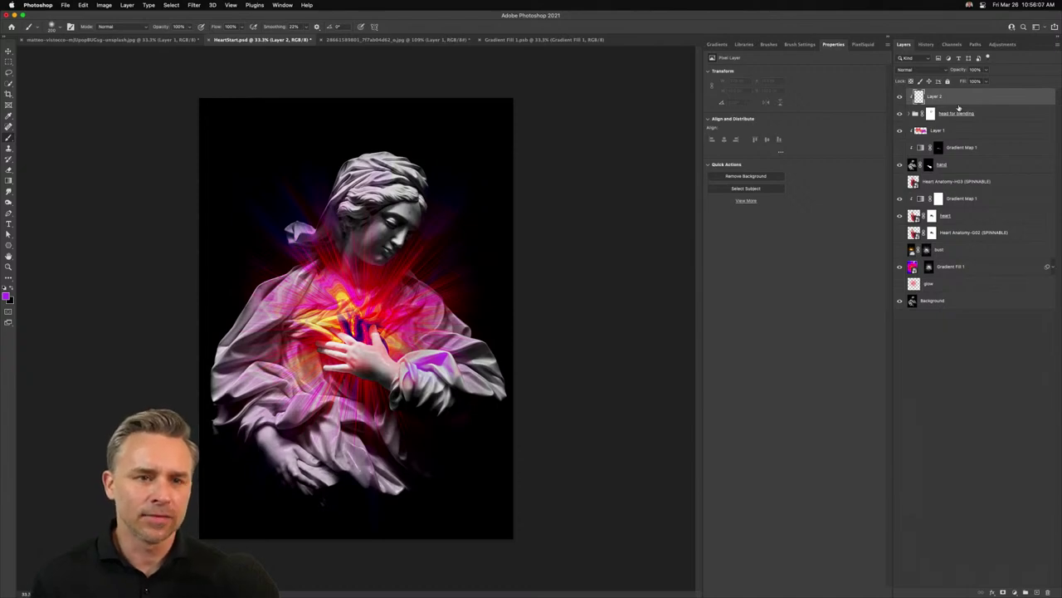
Try a purple brush stroke across the neck and lower face on the new clipped layer, then undo it
key("super+equal")
key("super+equal")
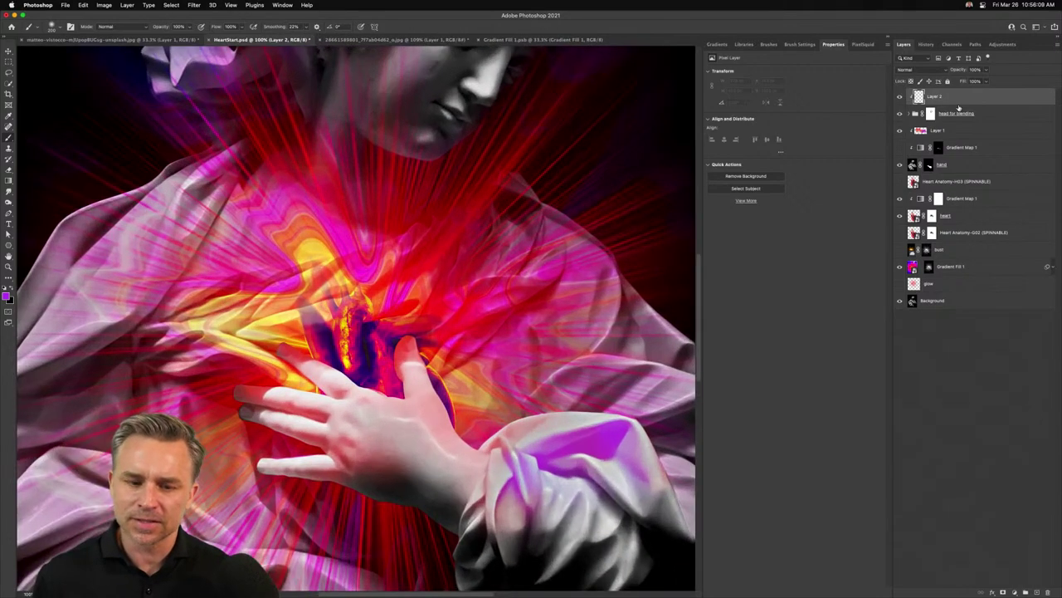
scroll(245, 381, "up", 5)
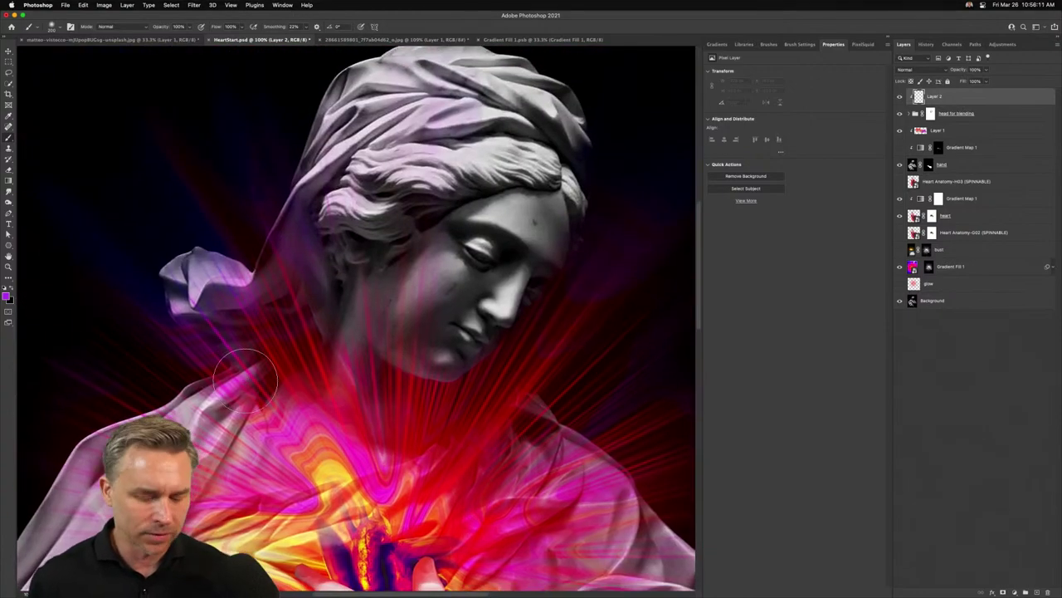
mouse_move(382, 350)
left_mouse_down()
mouse_move(450, 350)
mouse_move(397, 354)
mouse_move(503, 319)
mouse_move(473, 330)
left_mouse_up()
key("super+z")
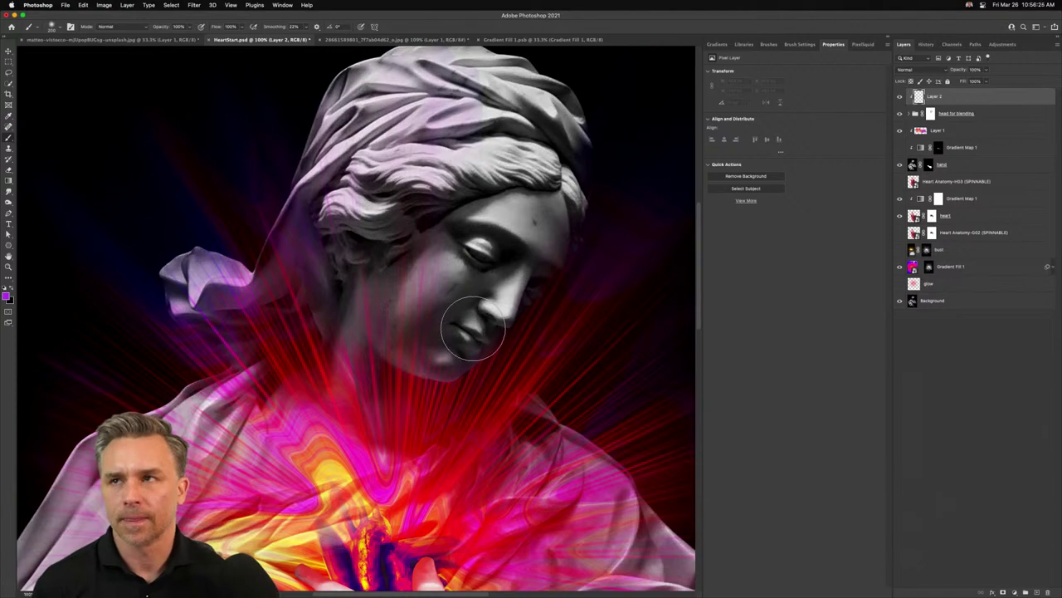
scroll(234, 3, "down", 3)
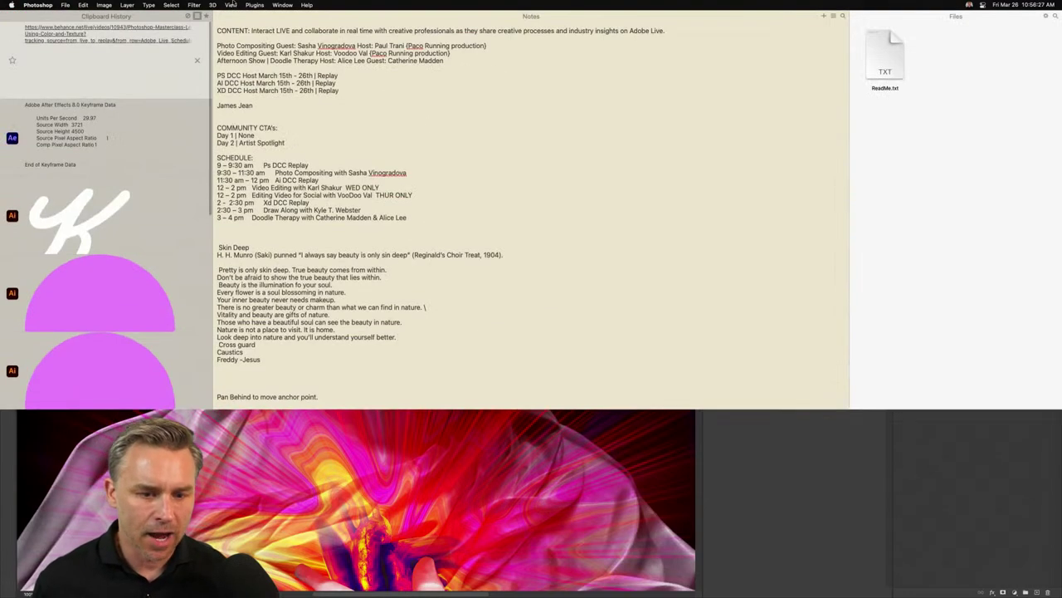
scroll(234, 3, "up", 3)
scroll(232, 4, "down", 3)
scroll(252, 182, "down", 5)
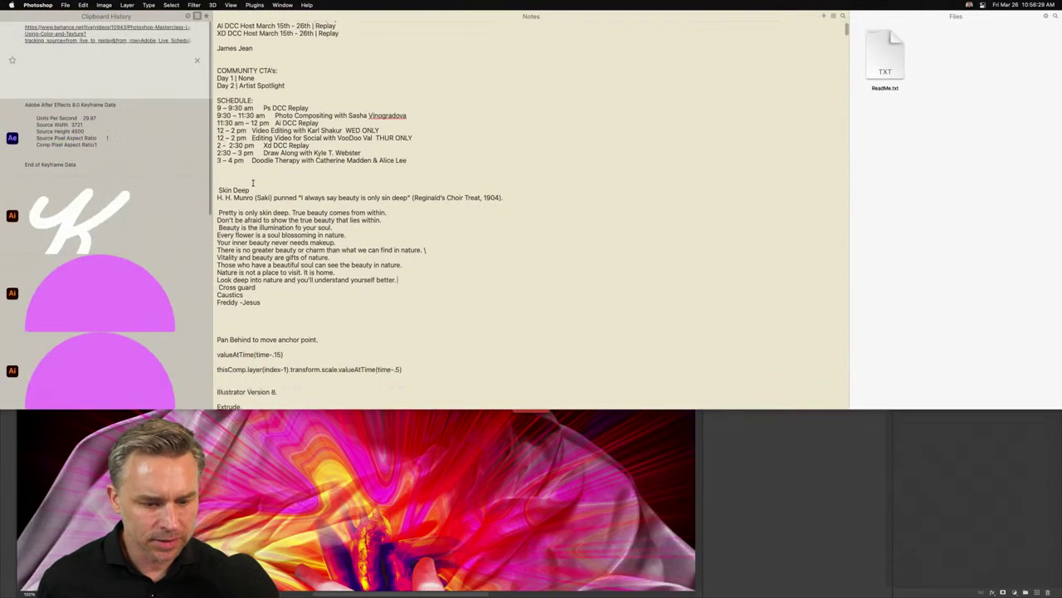
scroll(253, 182, "up", 5)
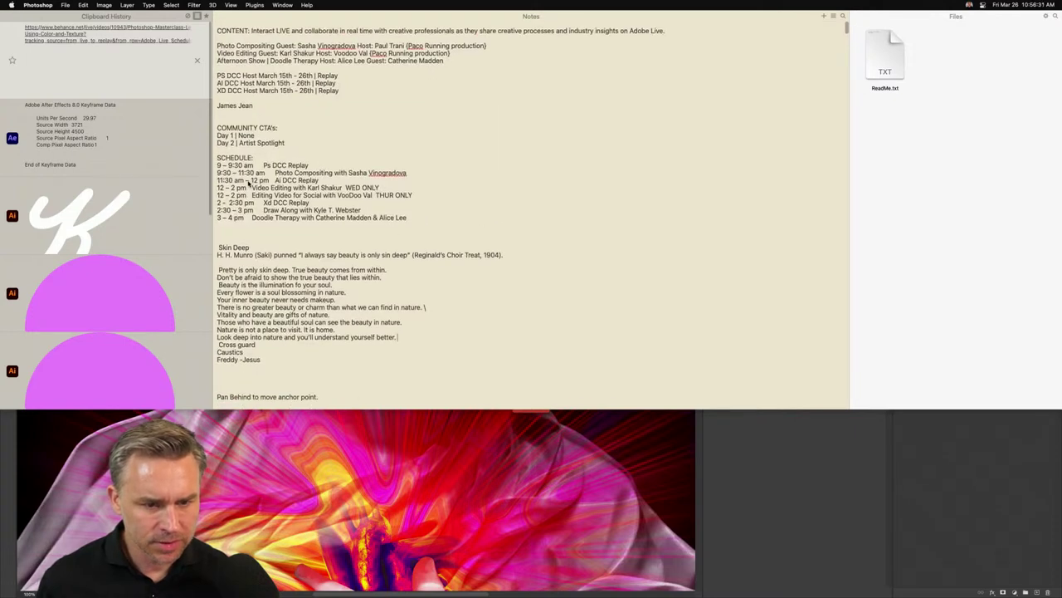
scroll(254, 180, "down", 5)
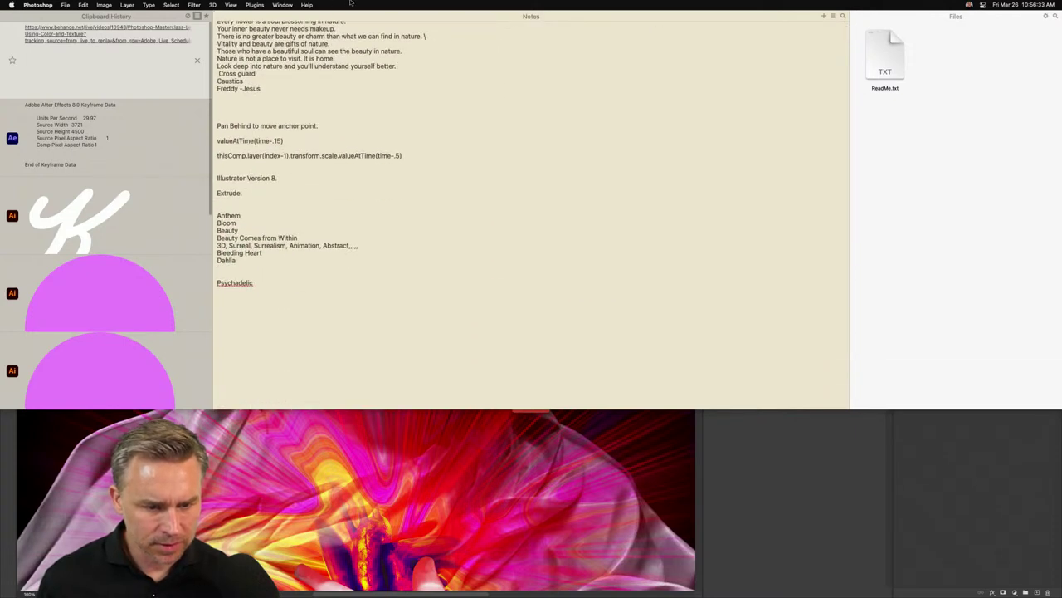
scroll(350, 3, "up", 3)
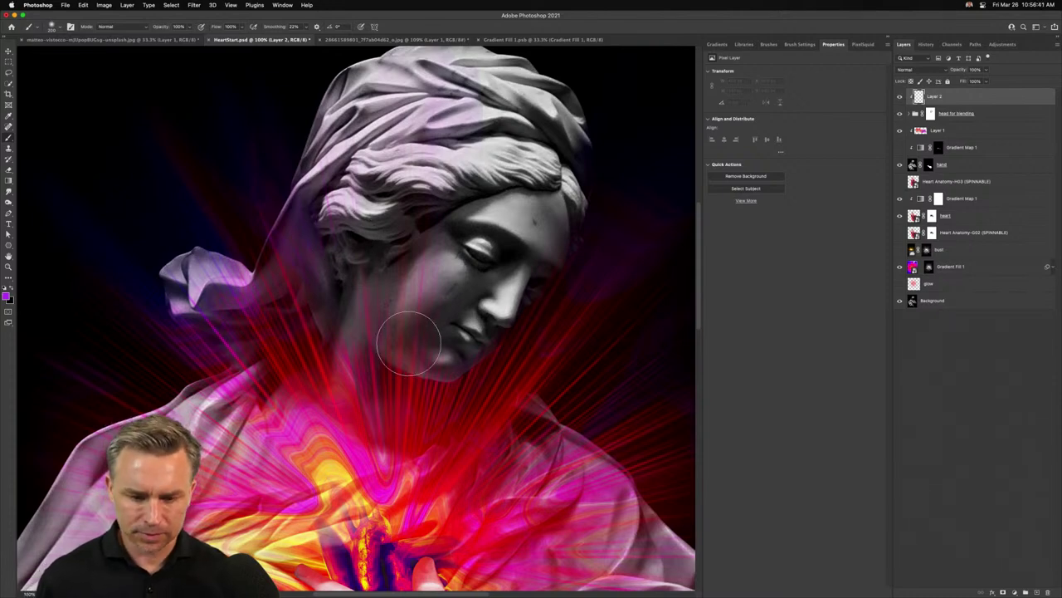
Sample red as the foreground color and brush it lightly over the statue's chin, lips and nose on the clipped layer
left_click_drag(528, 311, 441, 382)
key("super+z")
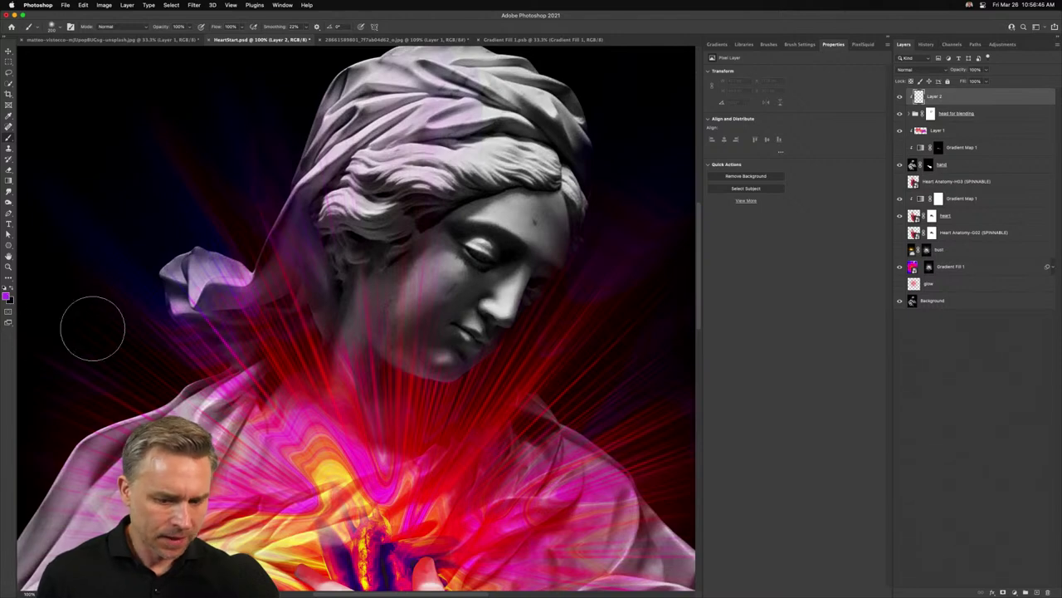
key("i")
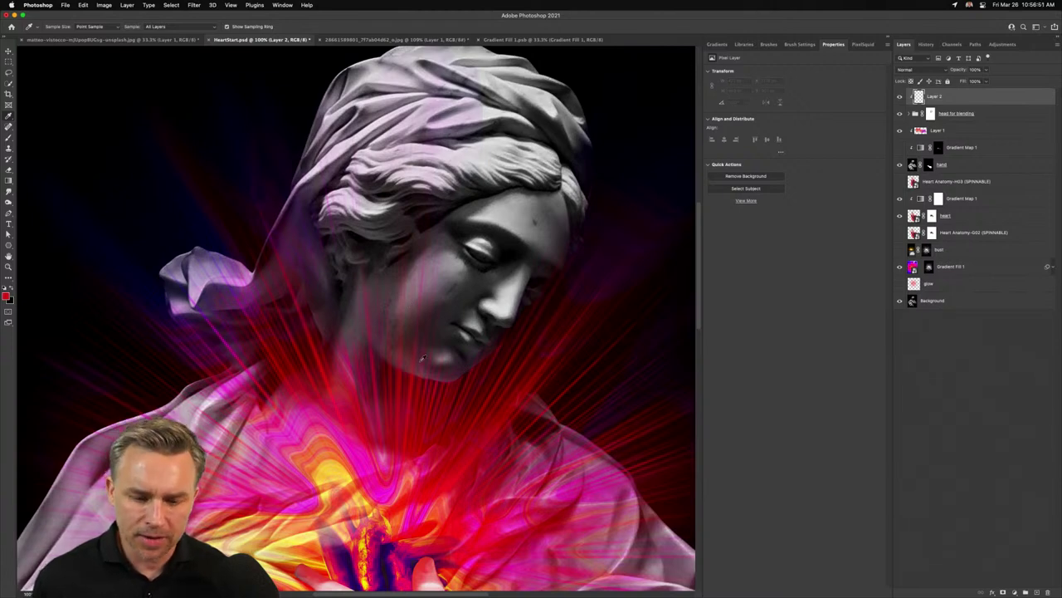
key("b")
left_click_drag(415, 357, 486, 356)
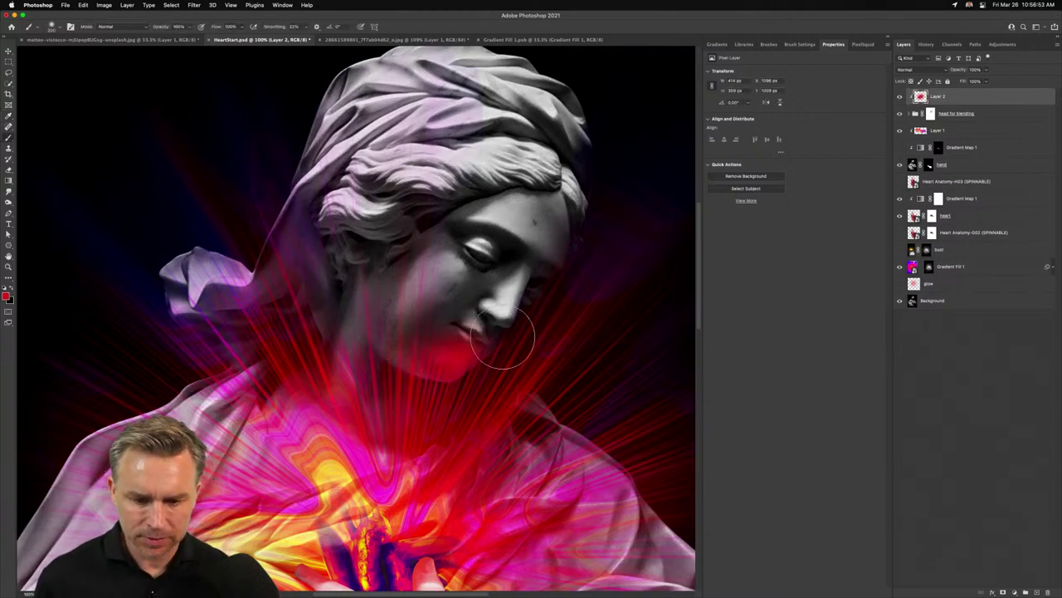
key("super+z")
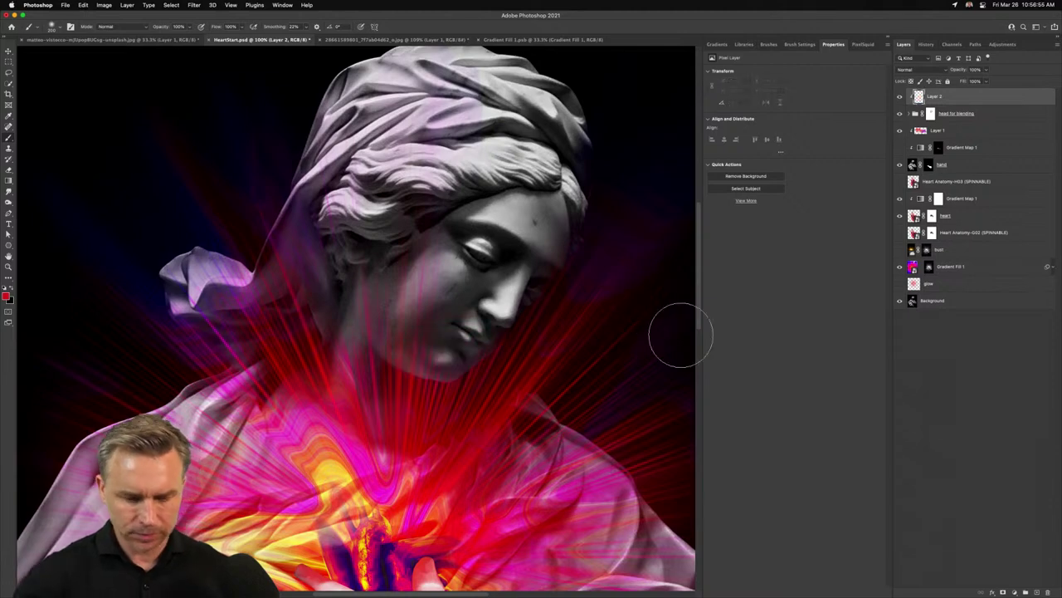
left_click_drag(385, 350, 480, 354)
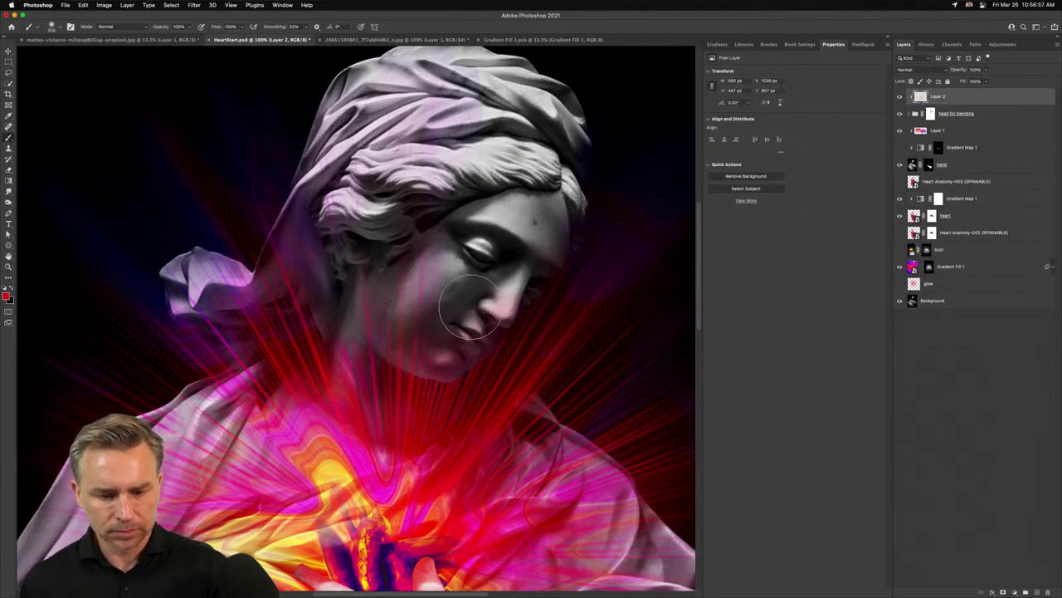
left_click_drag(470, 305, 498, 308)
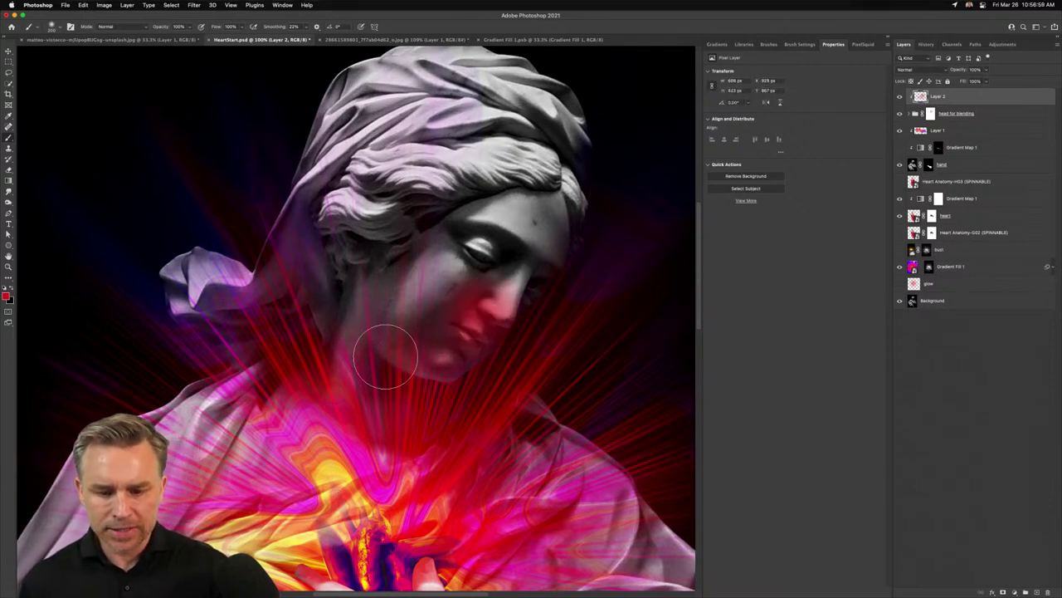
Set the face paint layer's blend mode to Lighten and brush more red over the cheeks, eyes and neck
left_click(916, 70)
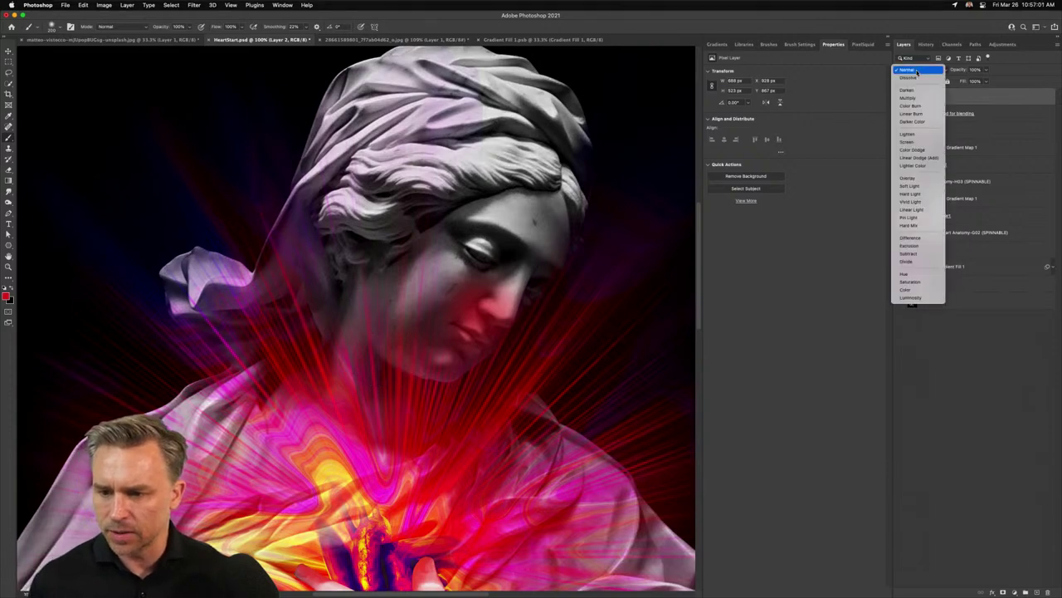
left_click(925, 134)
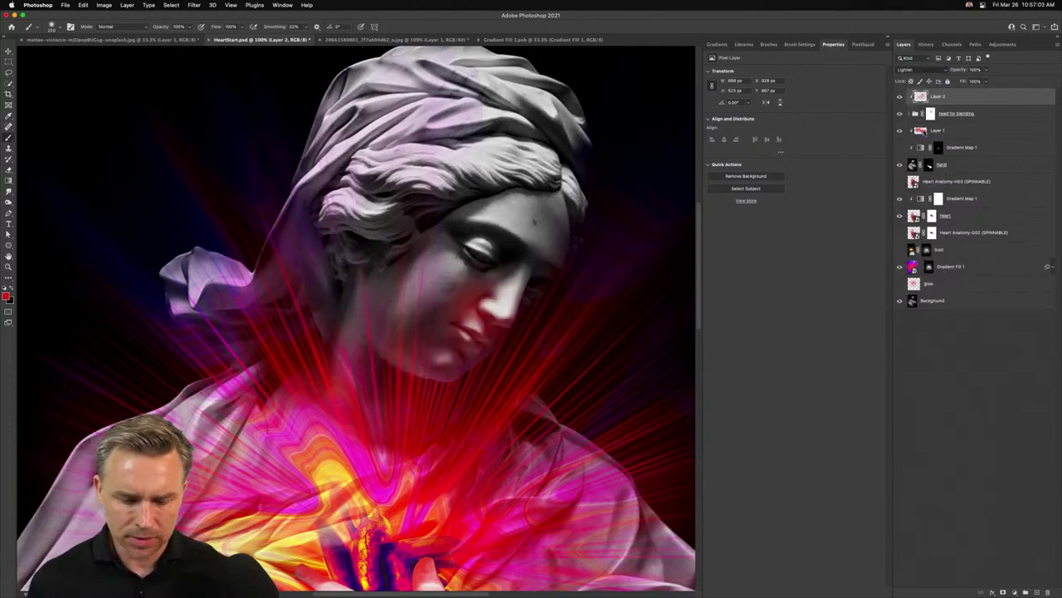
mouse_move(469, 324)
left_mouse_down()
mouse_move(501, 334)
mouse_move(547, 275)
left_mouse_up()
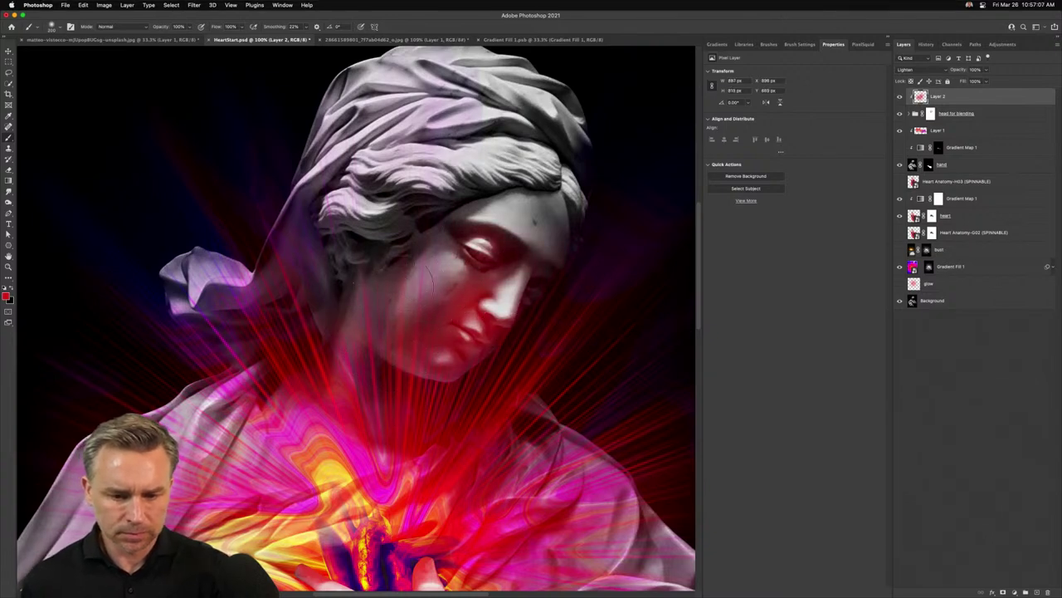
mouse_move(310, 338)
left_mouse_down()
mouse_move(345, 255)
mouse_move(362, 330)
left_mouse_up()
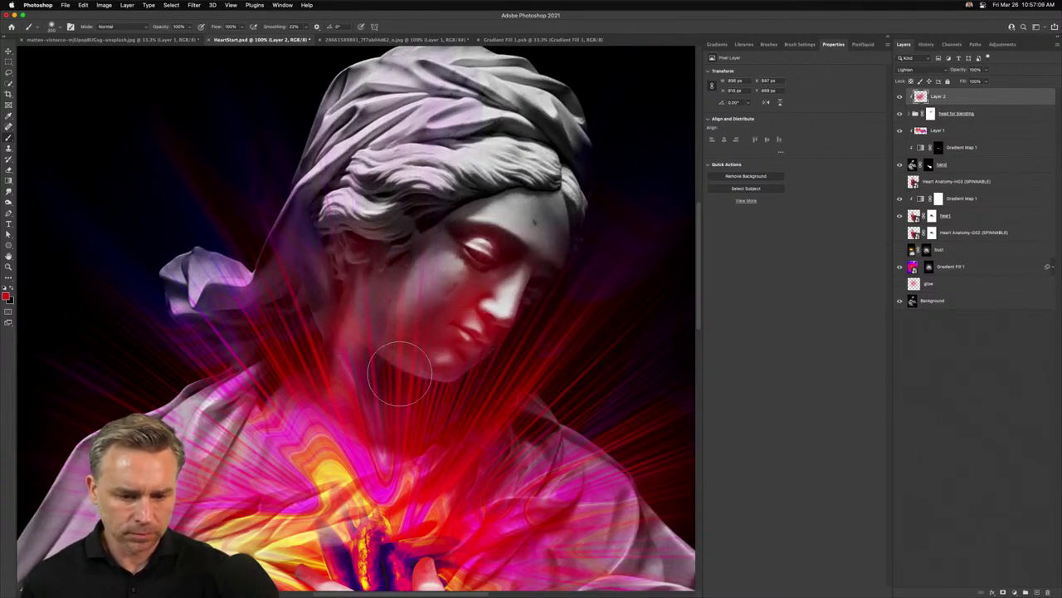
Add a new empty layer directly above the Background layer
key("super+minus")
key("super+0")
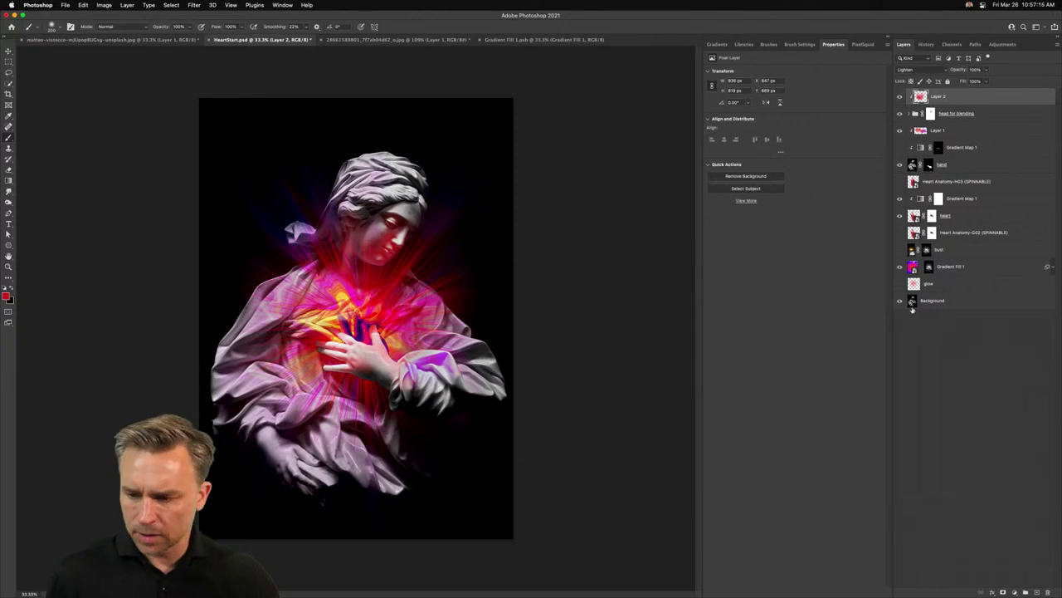
left_click(941, 301)
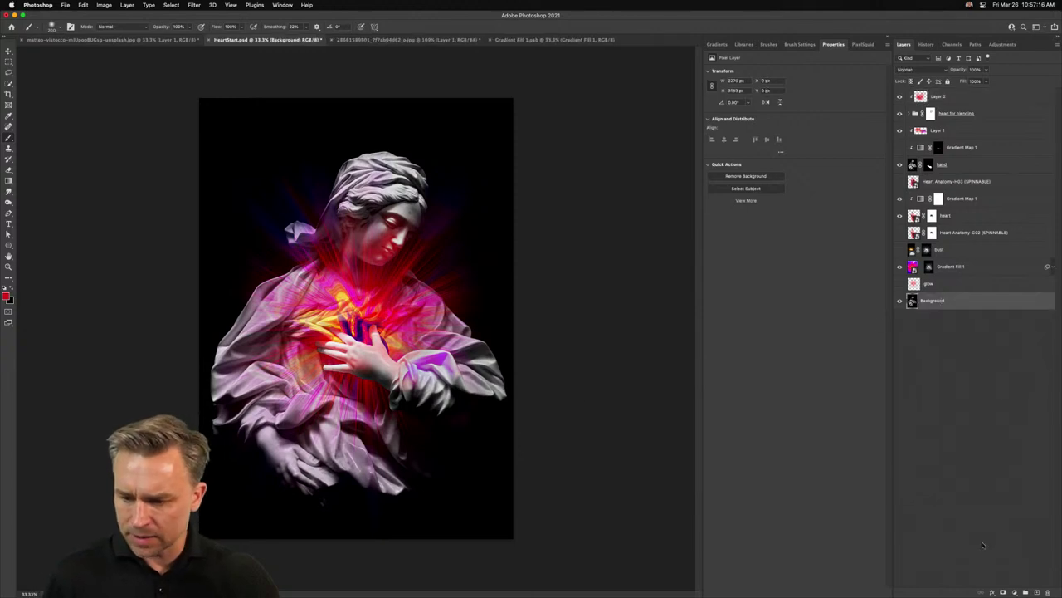
left_click(1035, 591)
Brush red over the robe's shoulder folds with a smaller brush and set the new layer's blend mode to Lighten
key("super+plus")
key("super+plus")
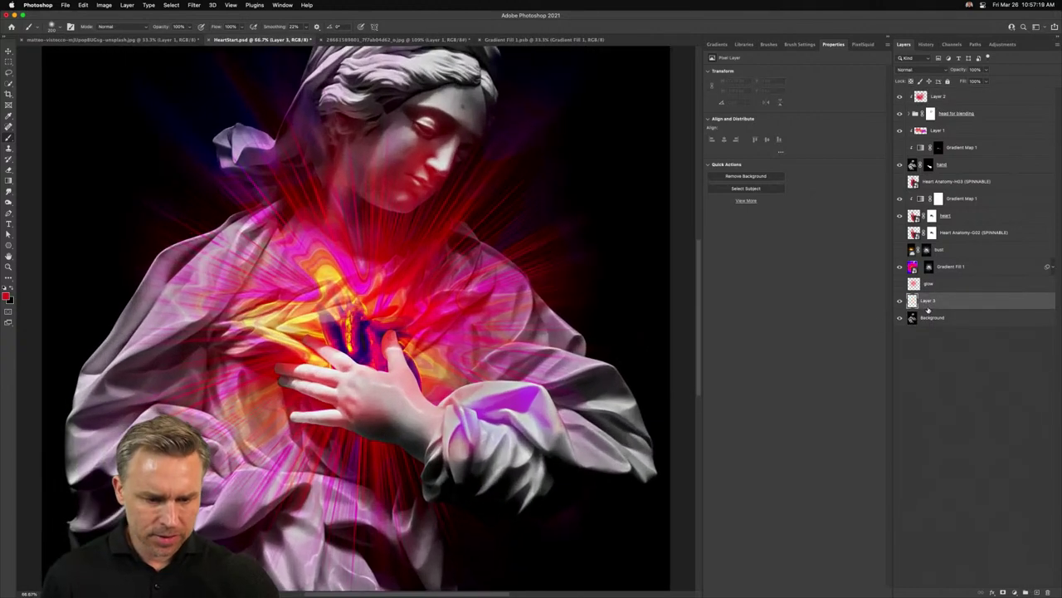
key("super+plus")
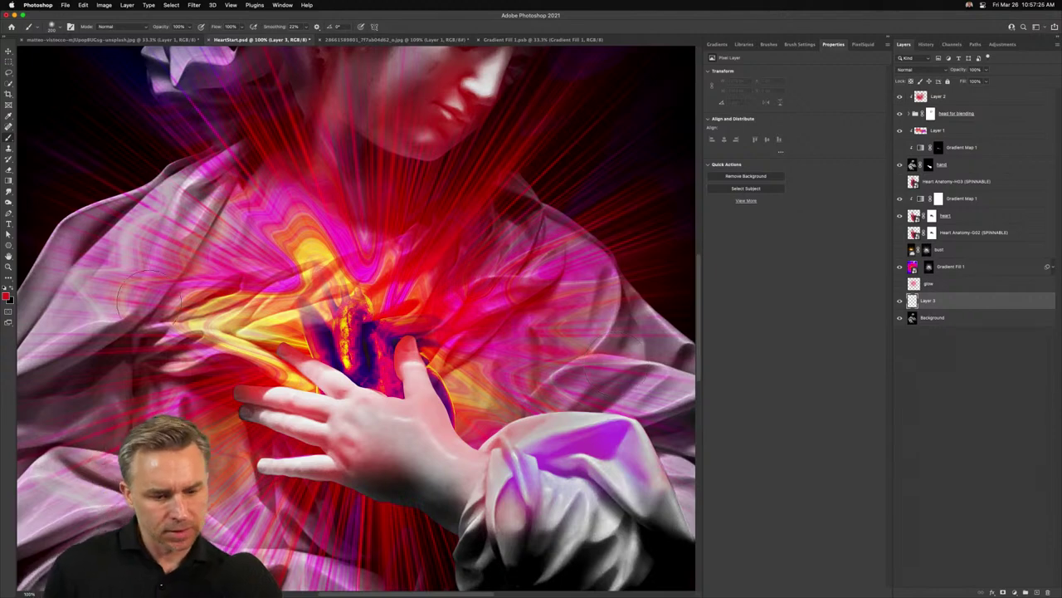
key("bracketleft")
key("bracketleft")
left_click_drag(192, 241, 132, 302)
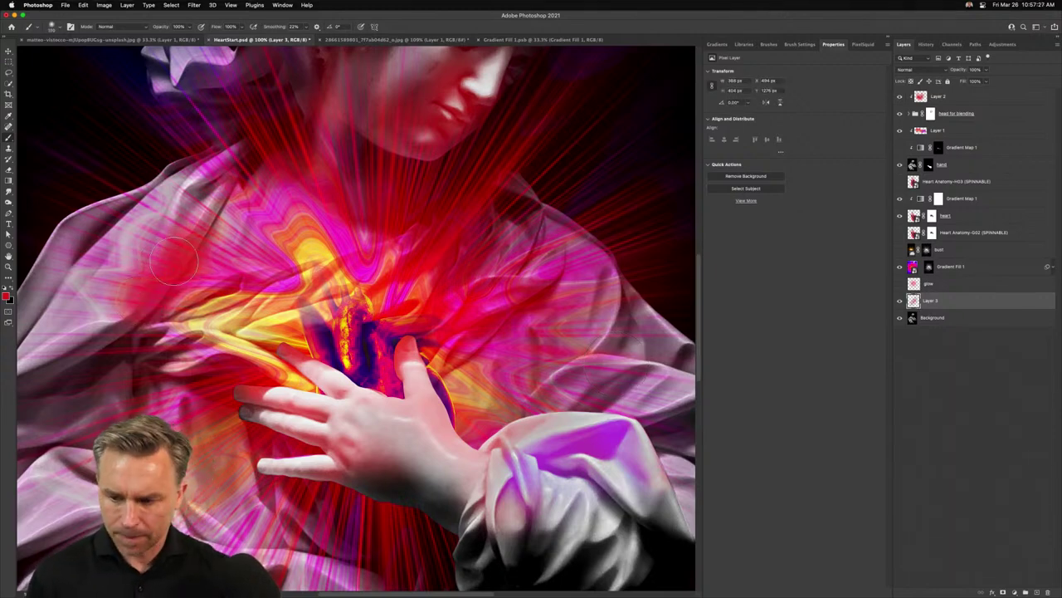
left_click(923, 69)
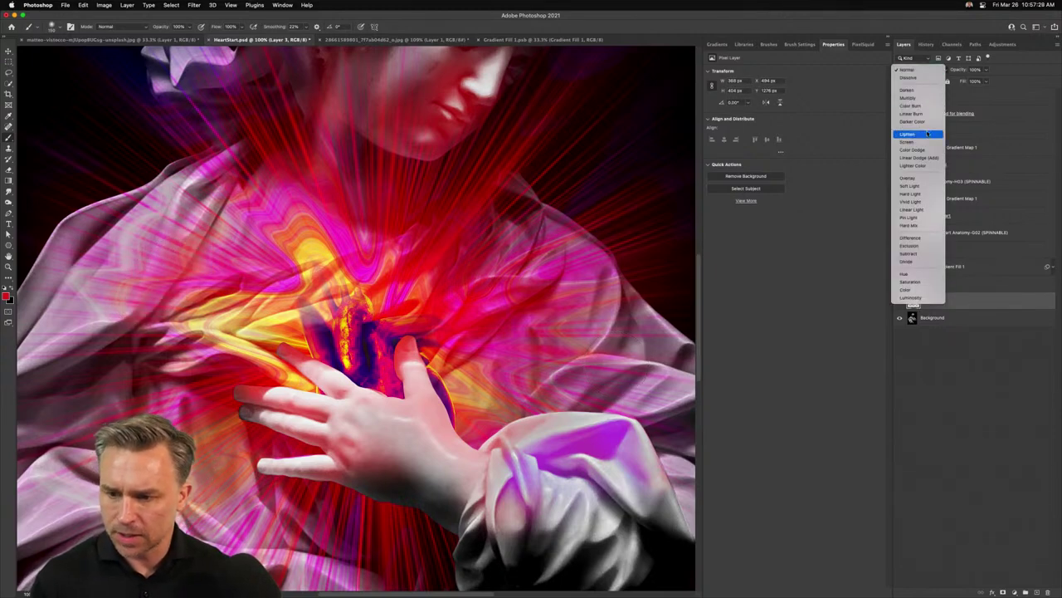
left_click(928, 134)
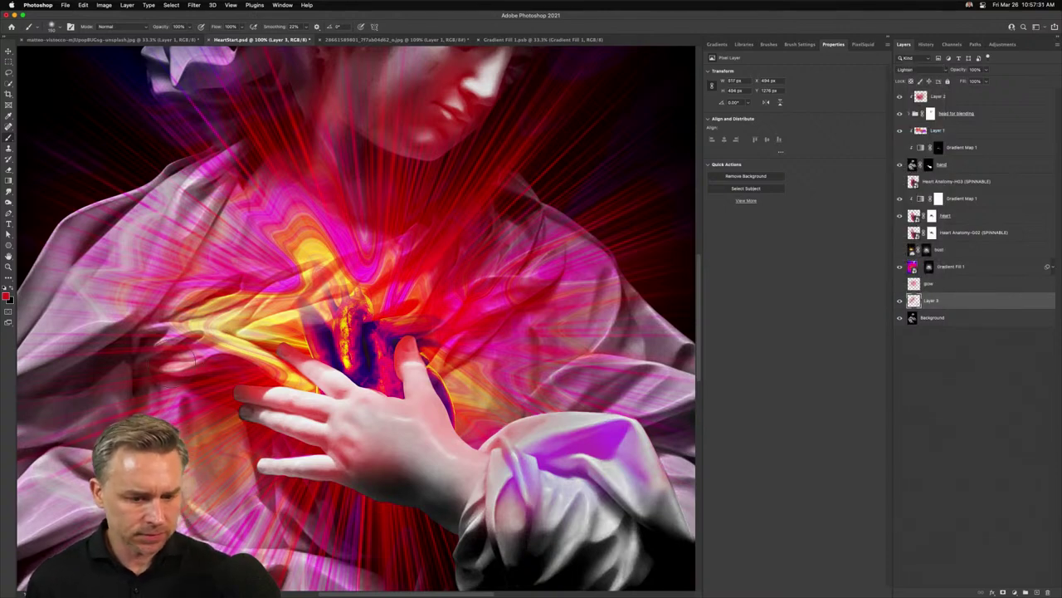
Brush more red into the robe's shadowed folds below the shoulder and around the statue's fingertips, varying the brush size
mouse_move(133, 341)
left_mouse_down()
mouse_move(48, 368)
mouse_move(85, 350)
mouse_move(41, 380)
left_mouse_up()
key("]")
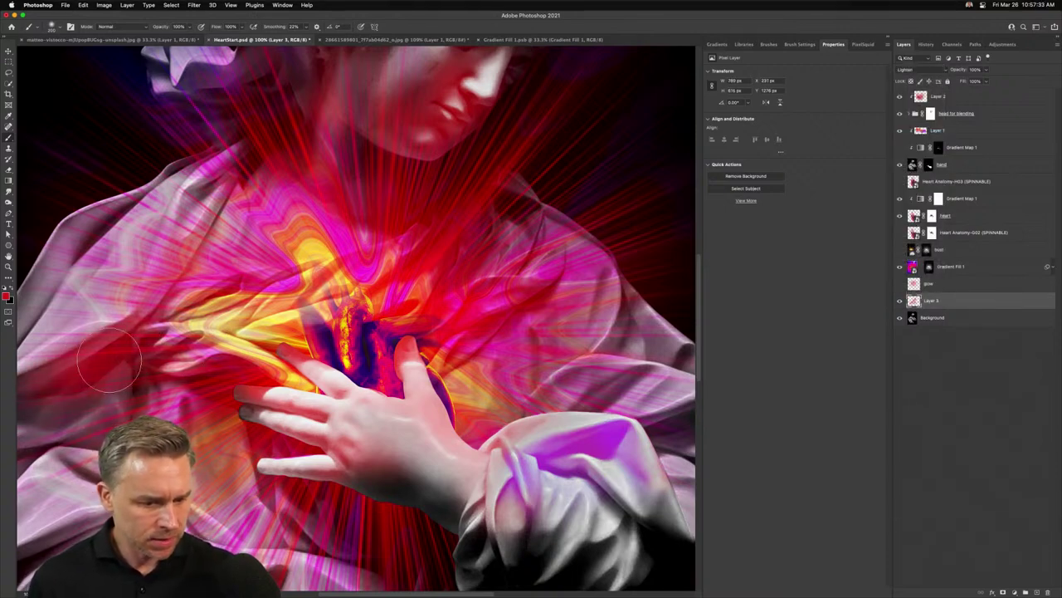
mouse_move(225, 352)
left_mouse_down()
mouse_move(212, 390)
mouse_move(249, 456)
left_mouse_up()
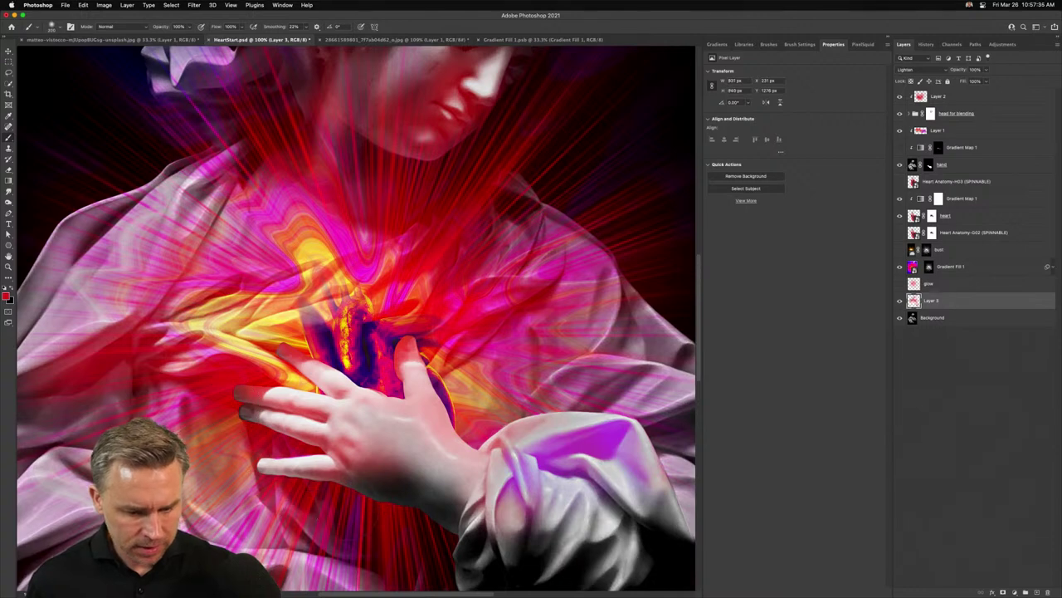
key("]")
key("]")
left_click_drag(383, 531, 220, 480)
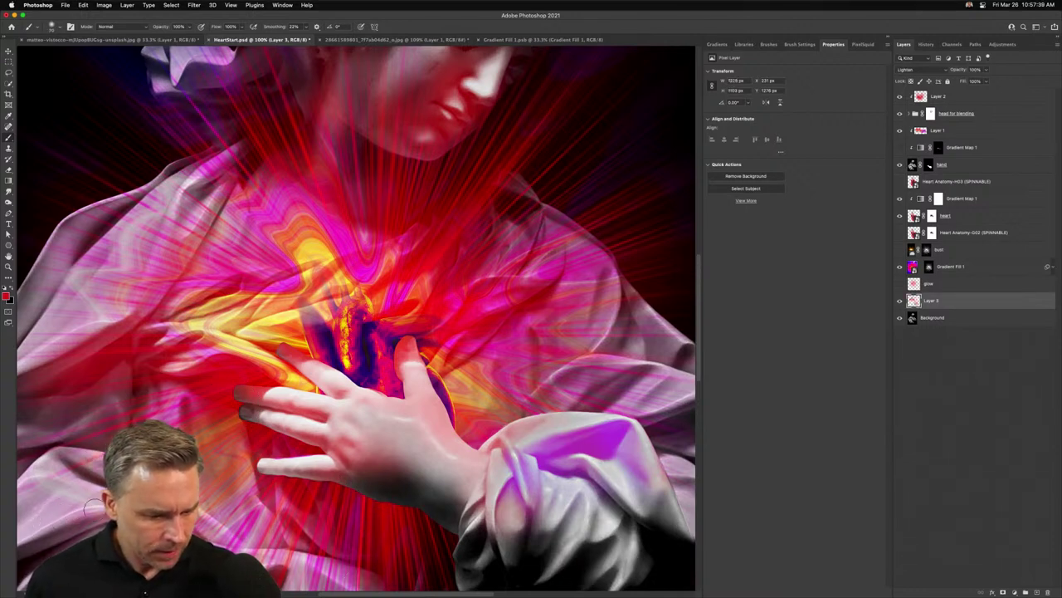
Paint red along the lower sleeve folds and the robe folds beneath the hand, adjusting the brush size
left_click_drag(87, 462, 254, 357)
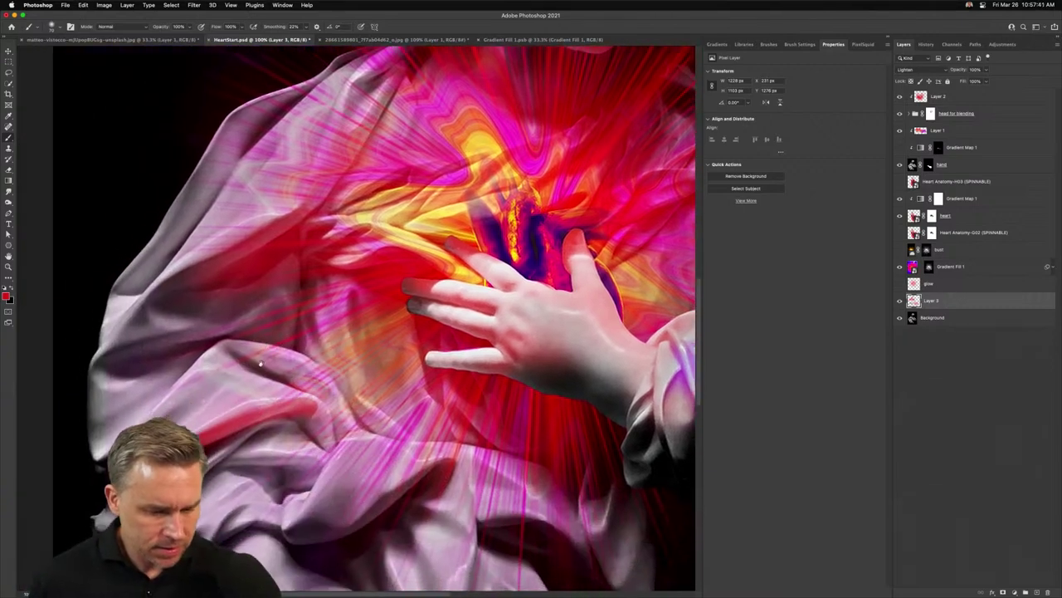
left_click_drag(196, 440, 108, 490)
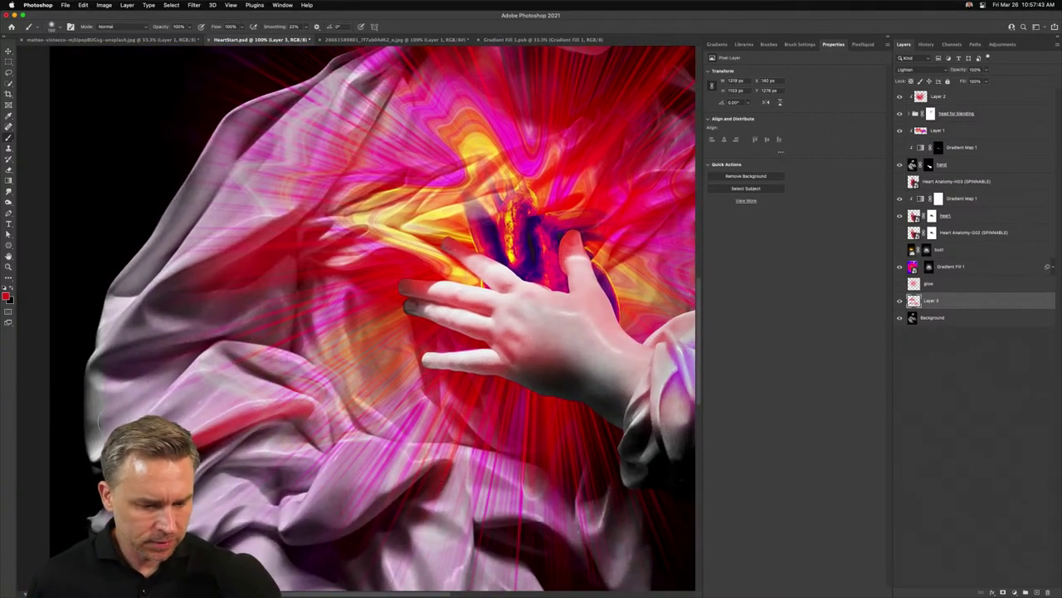
key("]")
key("]")
key("]")
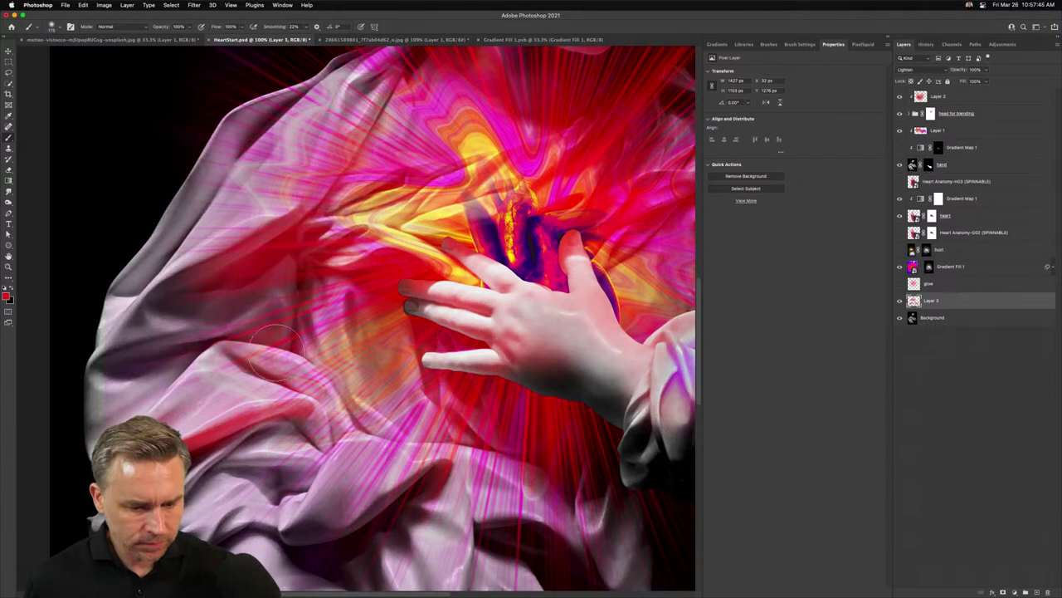
scroll(261, 377, "right", 5)
scroll(262, 378, "down", 2)
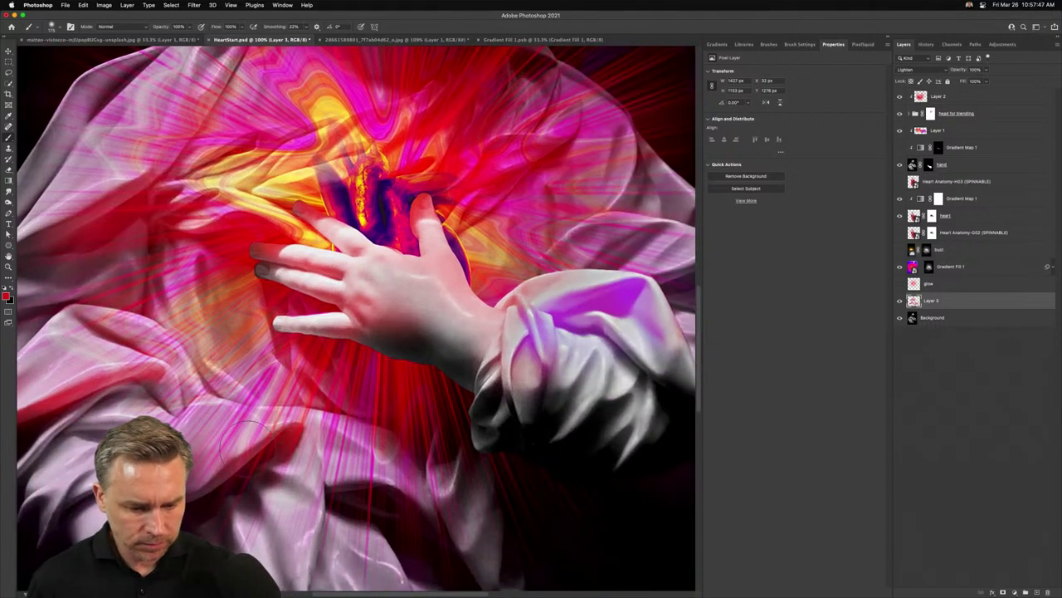
left_click_drag(443, 471, 452, 358)
Brush red over the robe and sleeve folds behind the raised hand's cuff
scroll(384, 382, "right", 5)
scroll(384, 383, "up", 2)
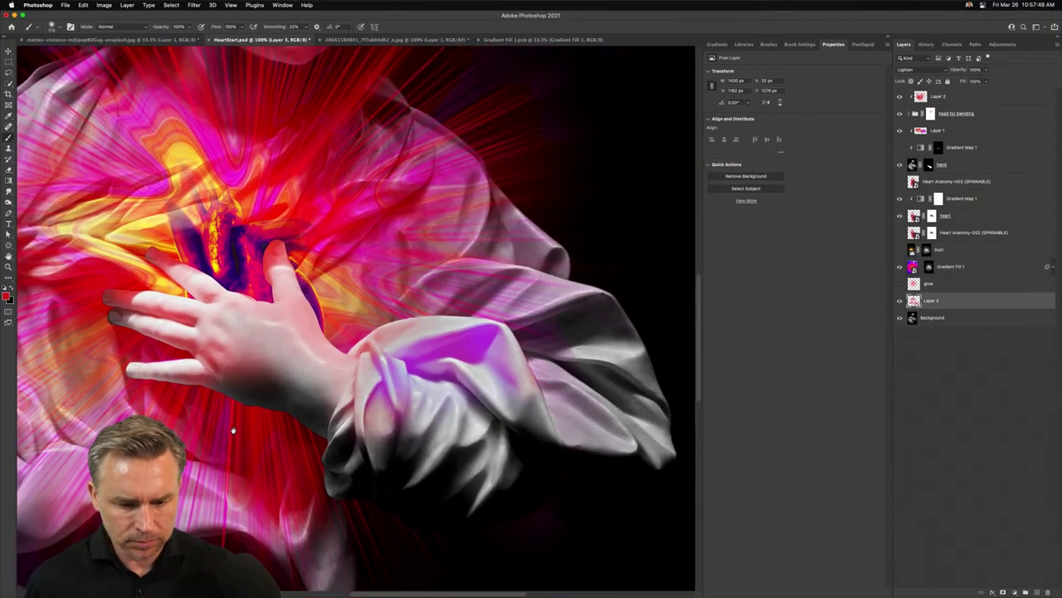
mouse_move(424, 278)
left_mouse_down()
mouse_move(454, 295)
mouse_move(485, 279)
mouse_move(528, 282)
left_mouse_up()
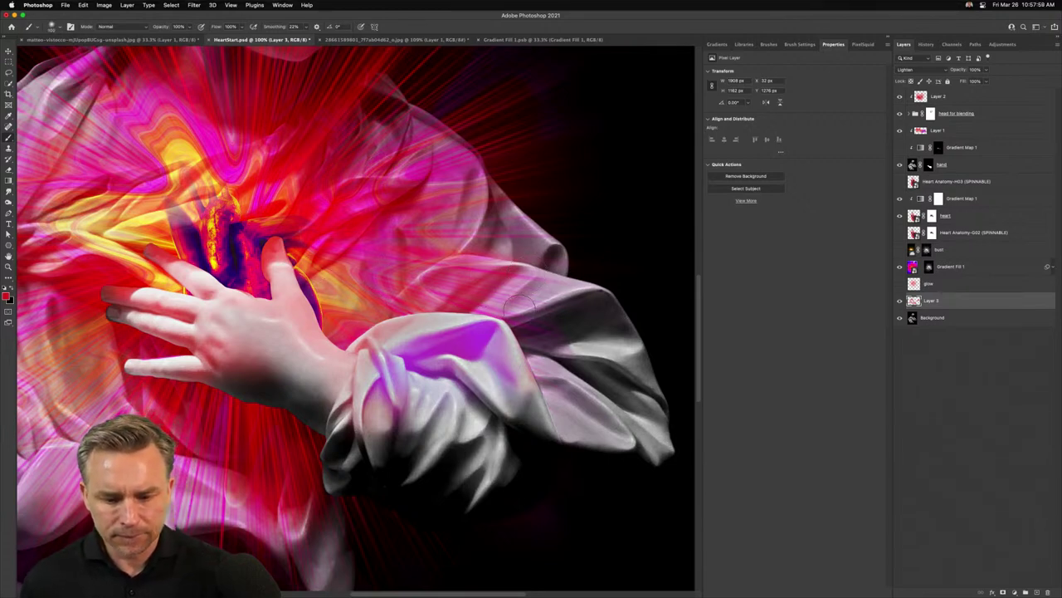
mouse_move(471, 310)
left_mouse_down()
mouse_move(532, 327)
mouse_move(498, 299)
mouse_move(528, 348)
left_mouse_up()
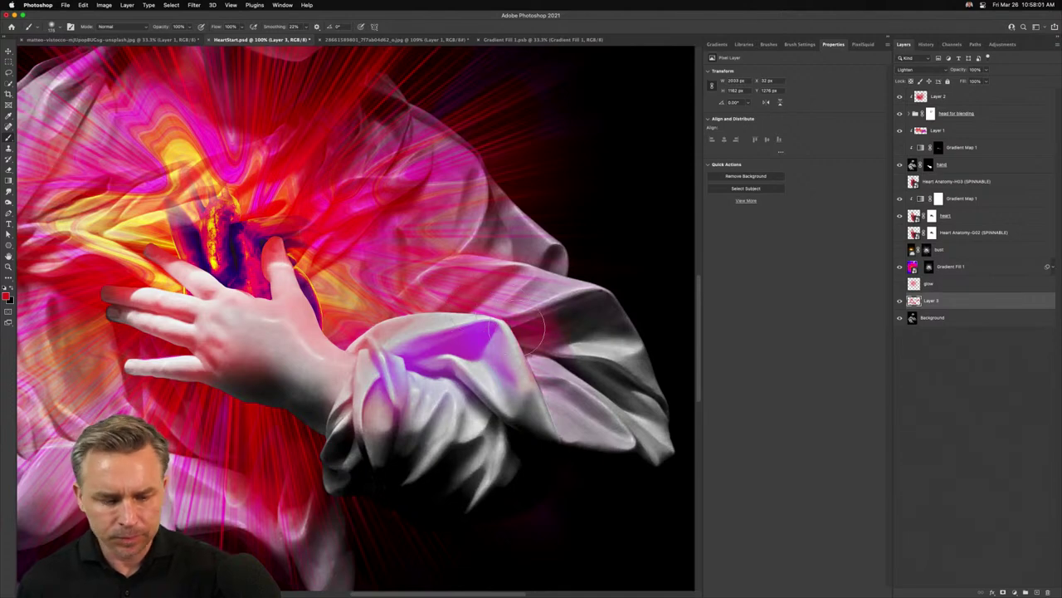
Change the foreground color to magenta #e511ca and brush it over the outer sleeve and shoulder folds
left_click(7, 296)
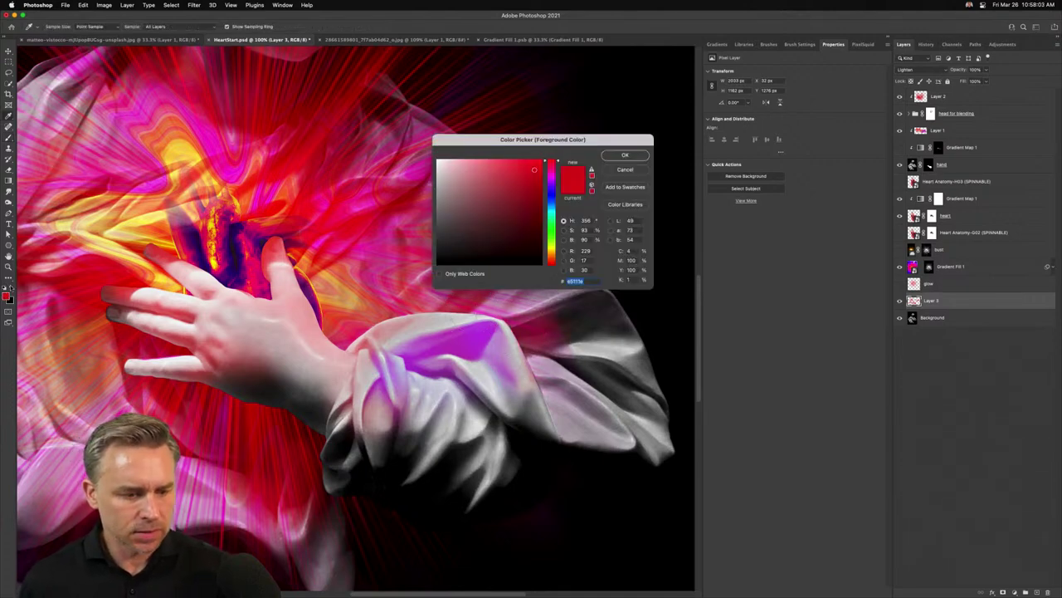
left_click_drag(550, 164, 550, 175)
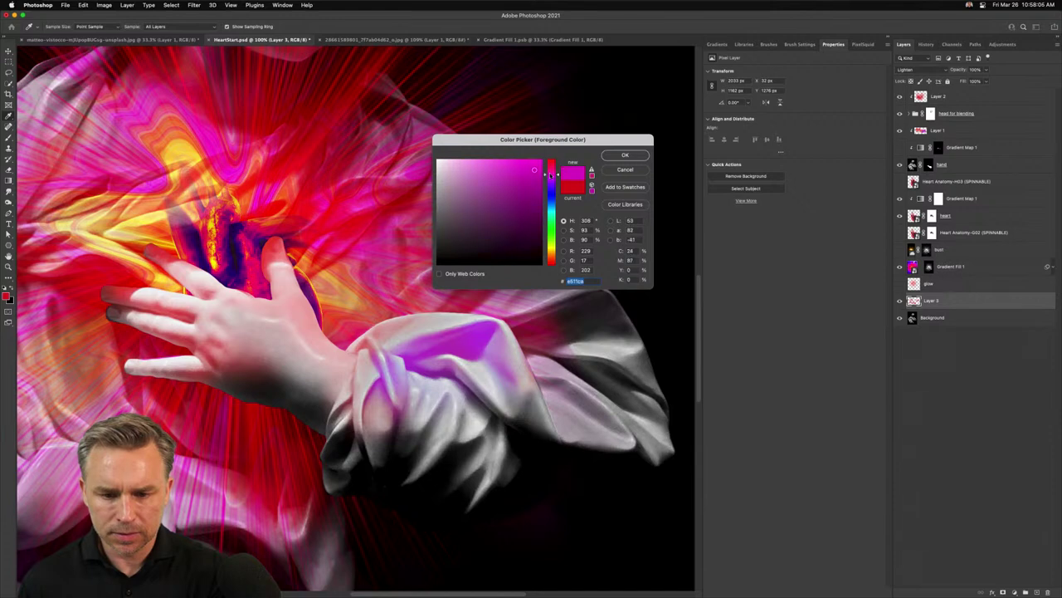
key("Return")
key("b")
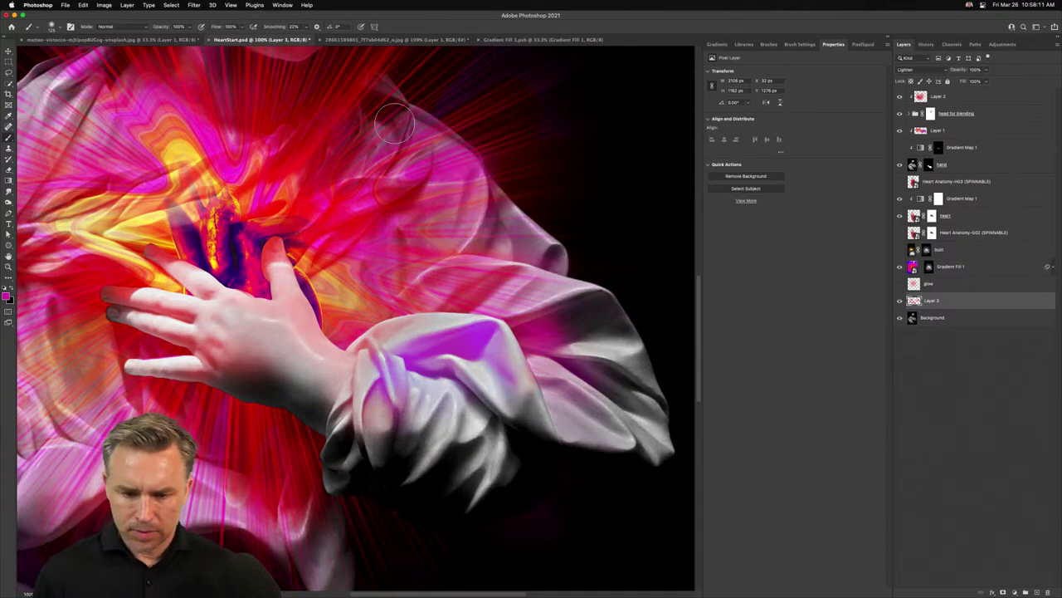
Duplicate the Background layer, mask the copy with Remove Background, and turn the original Background's visibility back on
left_click(996, 319)
key("super+j")
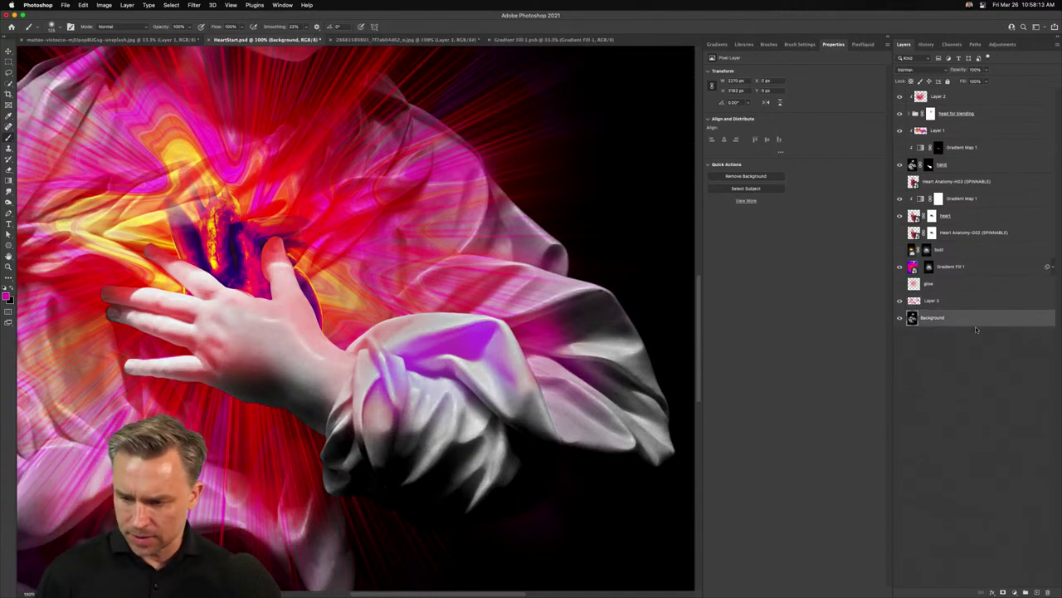
left_click(729, 179)
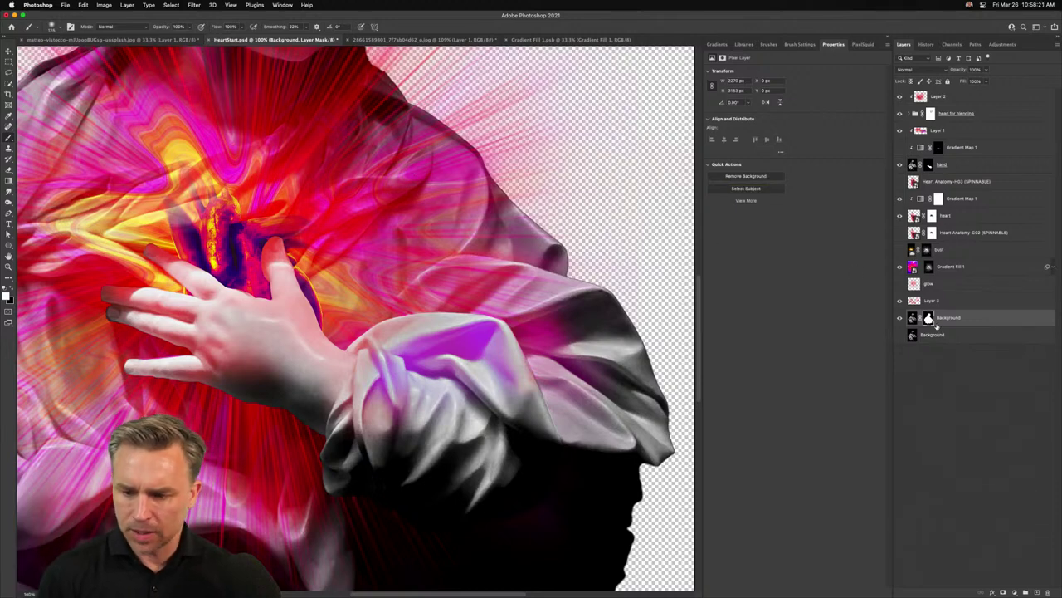
left_click(900, 335)
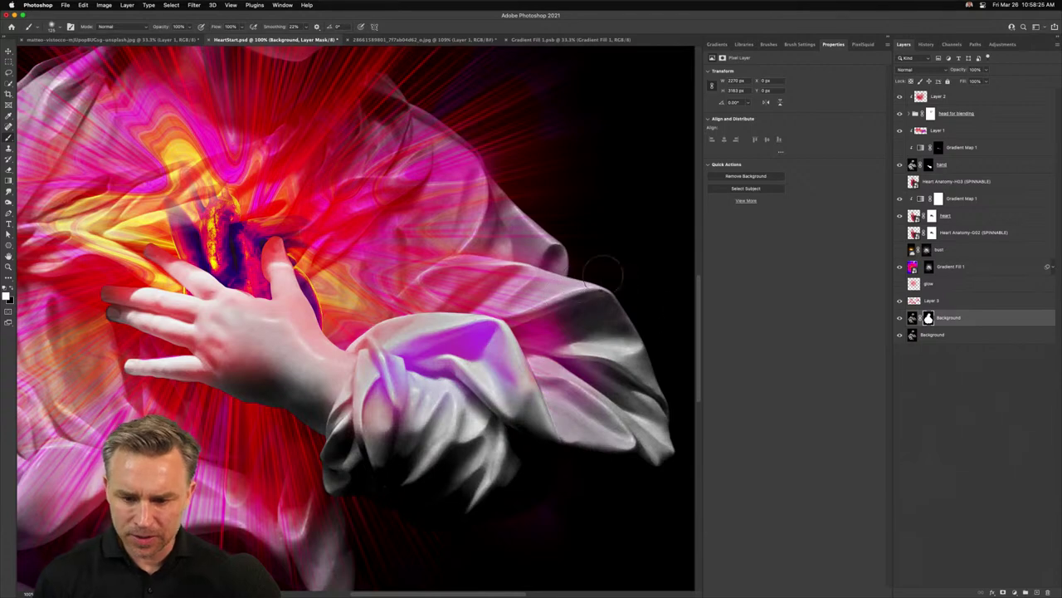
Clip Layer 3 to the masked Background copy beneath it, undoing the magenta test strokes beyond the sleeve's edge
left_click(926, 303)
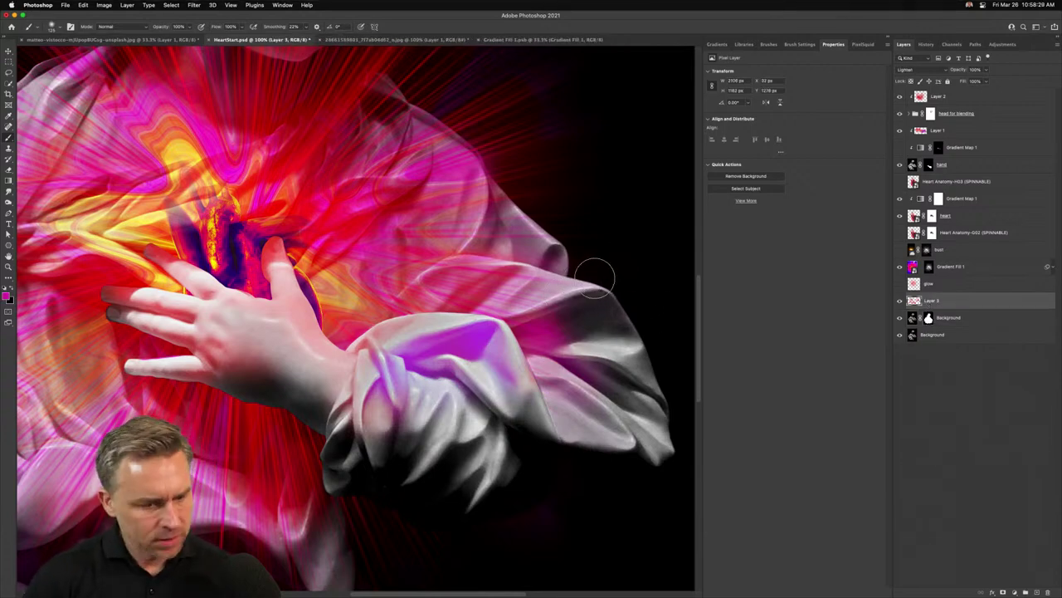
left_click_drag(593, 273, 601, 249)
key("super+z")
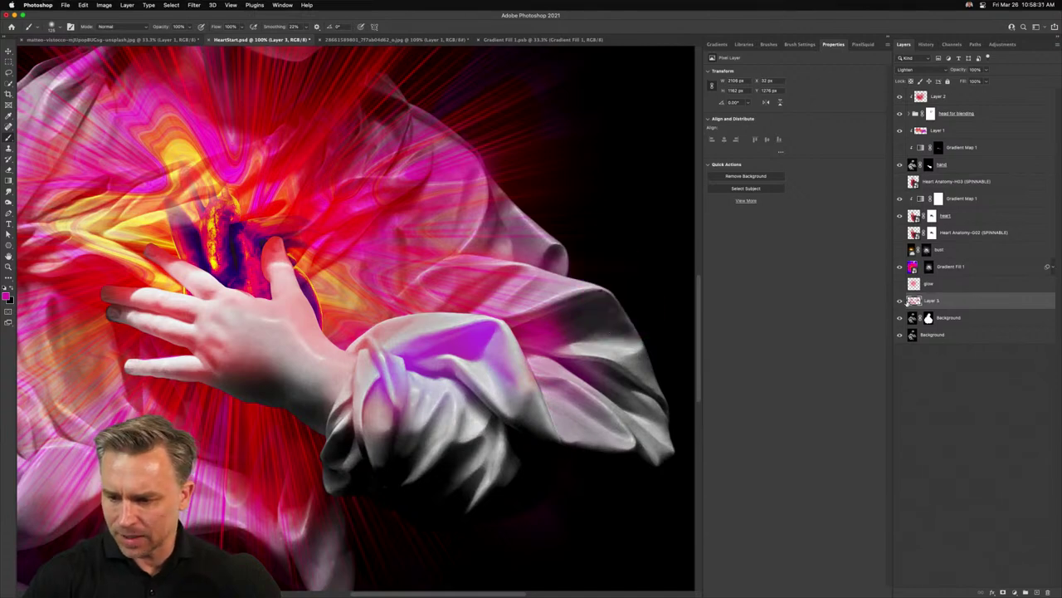
mouse_move(568, 269)
left_mouse_down()
mouse_move(643, 282)
mouse_move(597, 287)
left_mouse_up()
key("super+z")
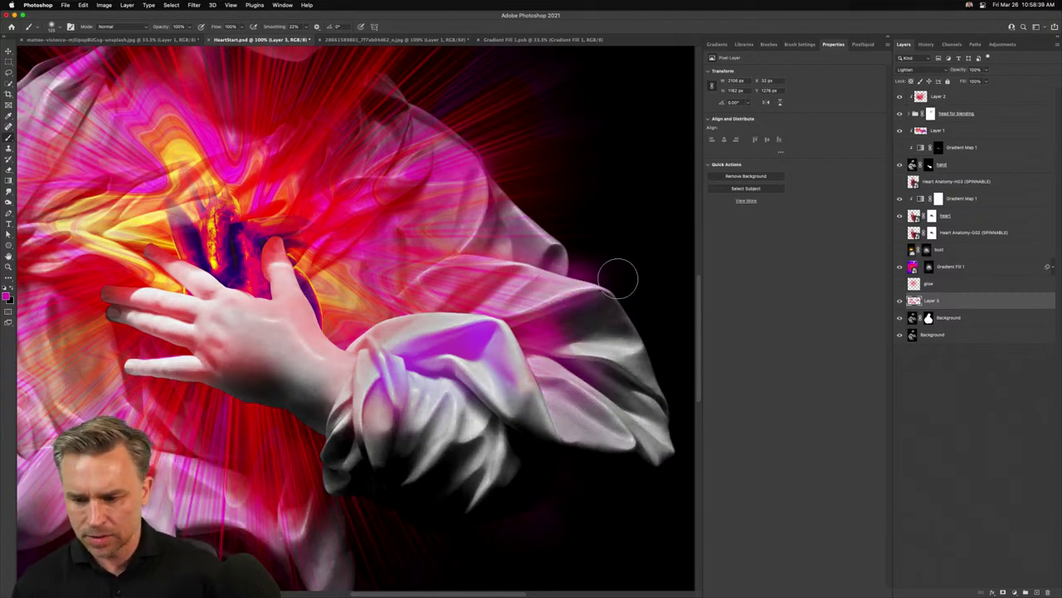
left_click(994, 305, "alt")
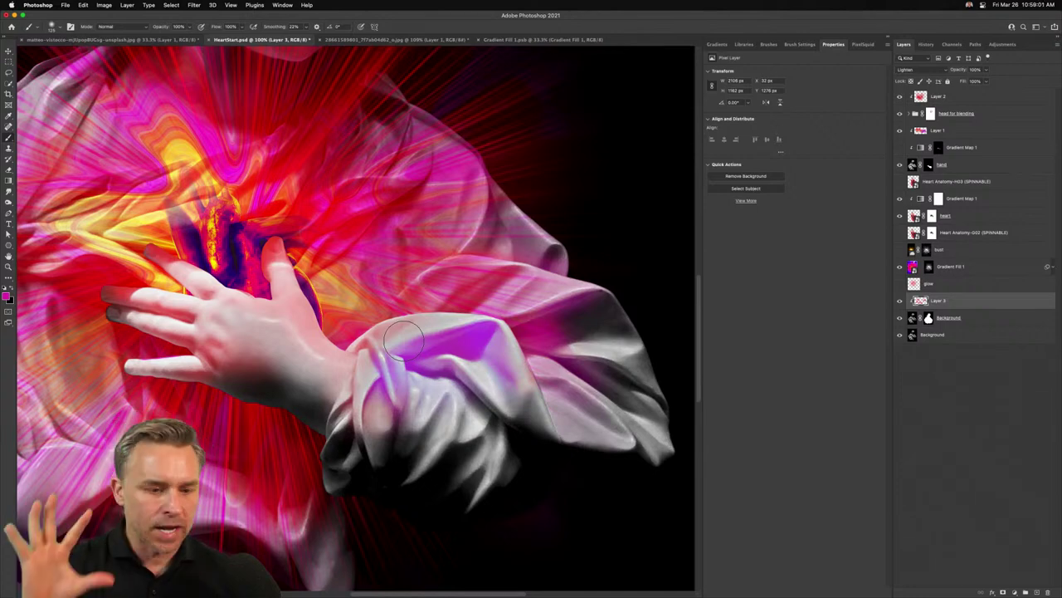
Show the Swatches panel and dock it in the same group as Properties
left_click(7, 296)
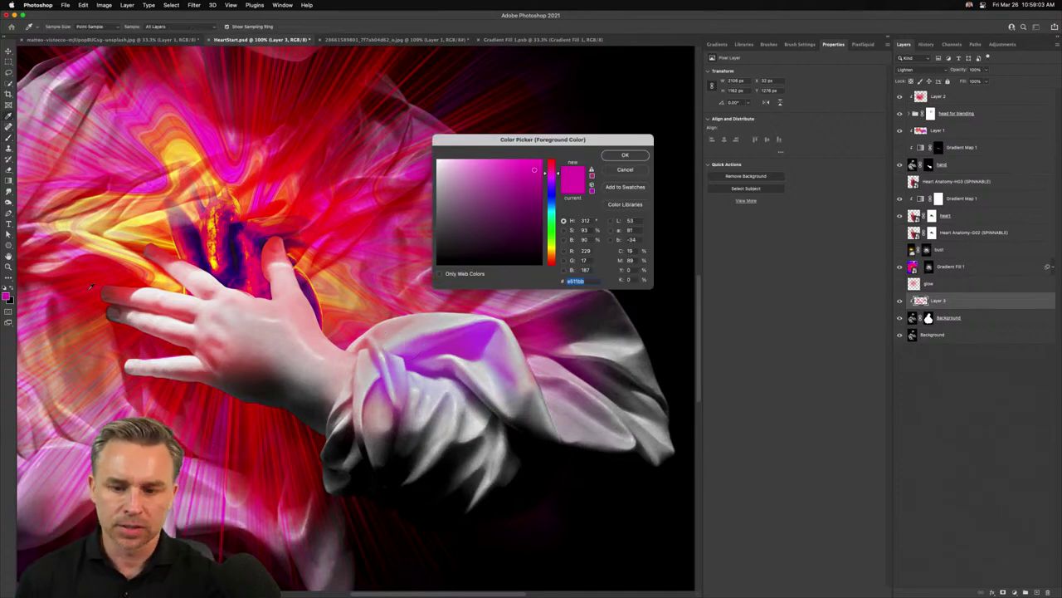
left_click(625, 155)
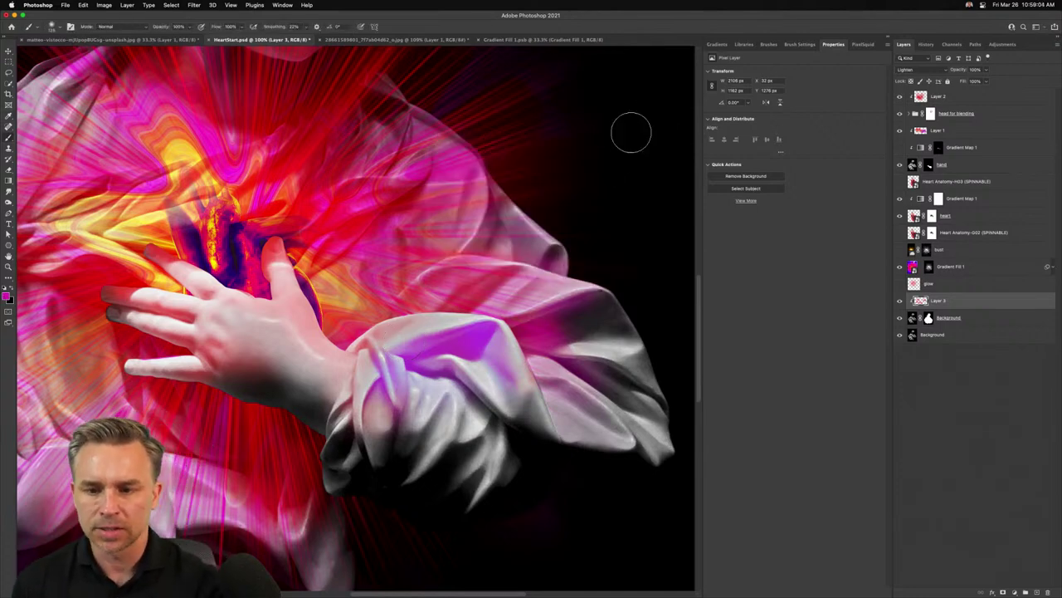
left_click(282, 5)
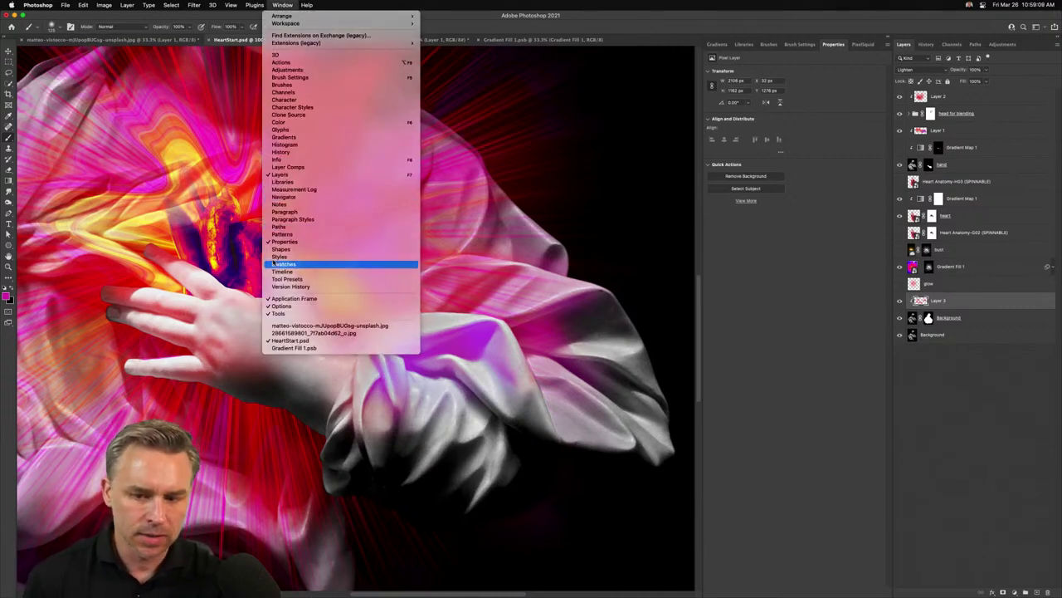
left_click(282, 264)
left_click_drag(92, 461, 723, 41)
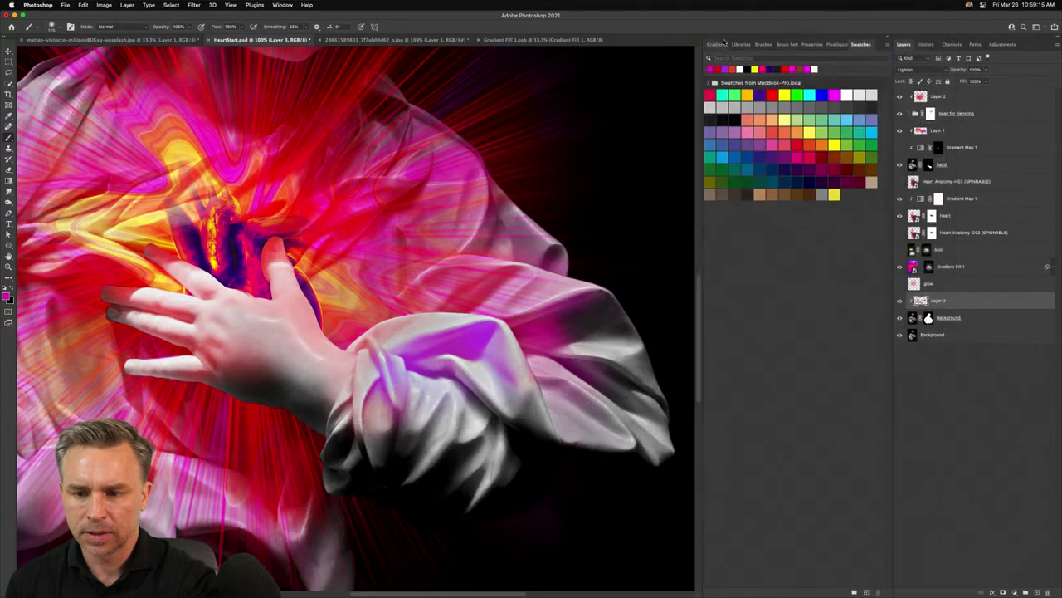
Choose the dark purple swatch as the foreground color and brush it over the outer sleeve folds on Layer 3
left_click(822, 94)
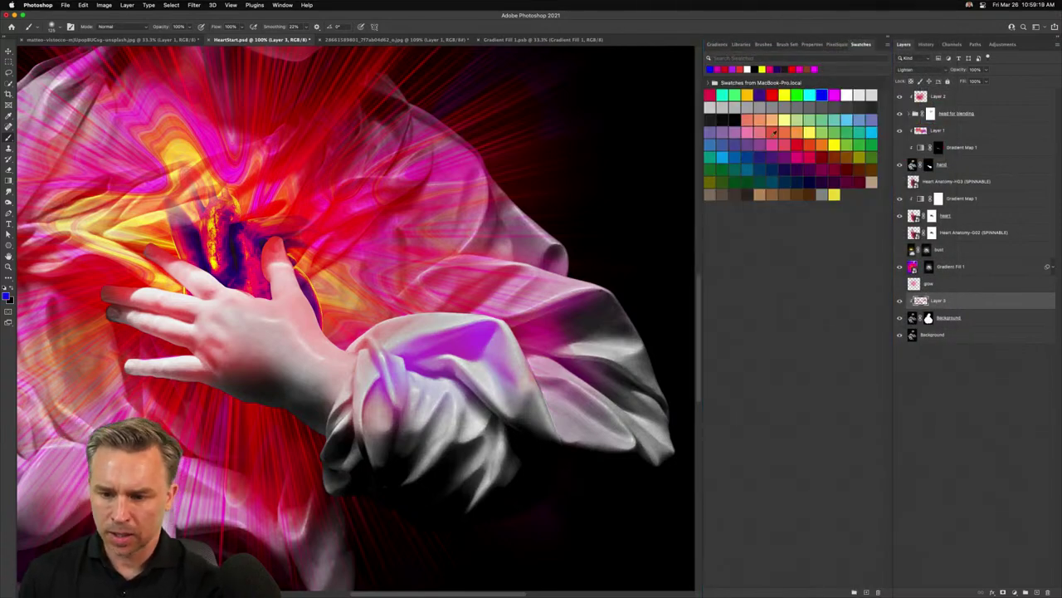
left_click(785, 155)
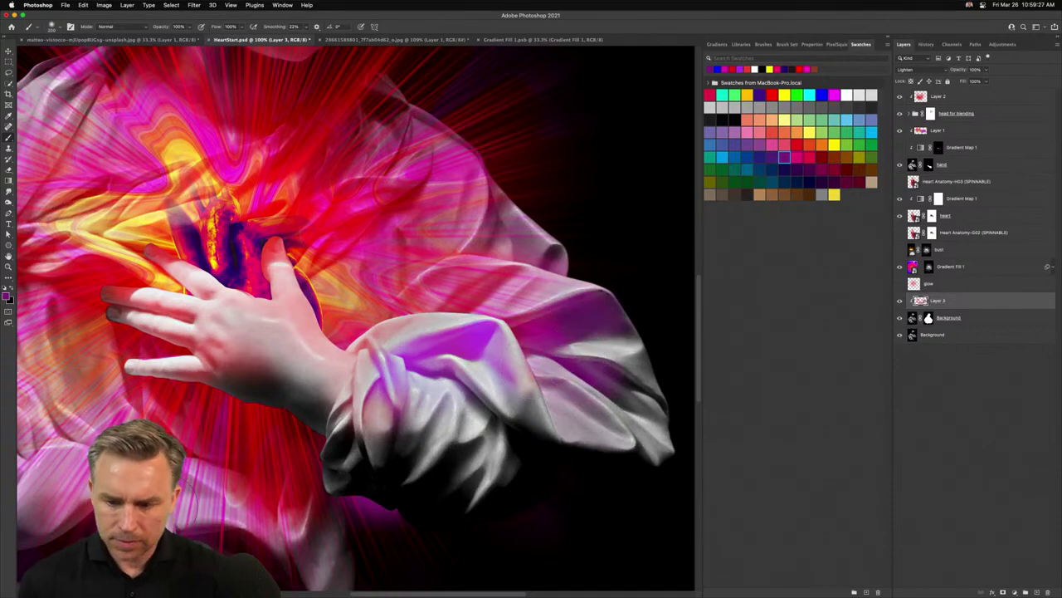
key("super+minus")
key("super+minus")
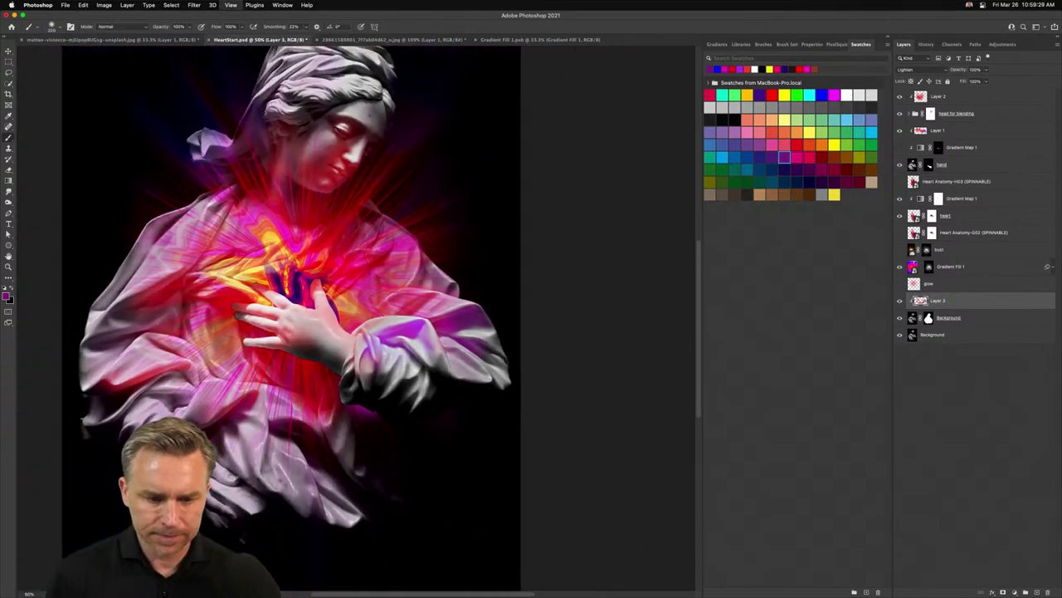
key("super+minus")
key("super+e")
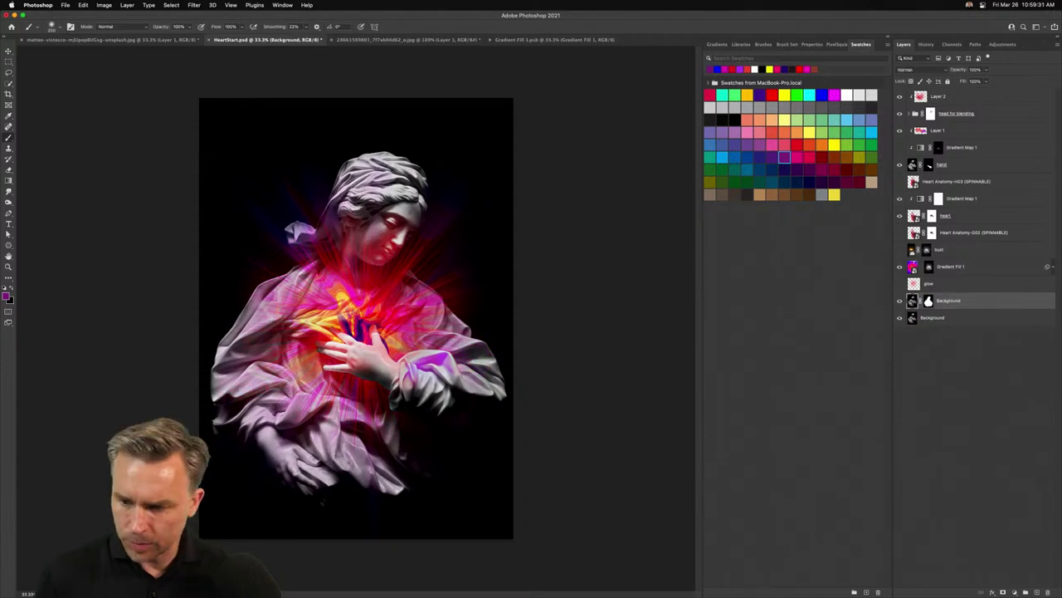
key("super+z")
Set the foreground color to red #ff0000 and brush it over the robe folds beneath the raised hand
key("super+plus")
key("super+plus")
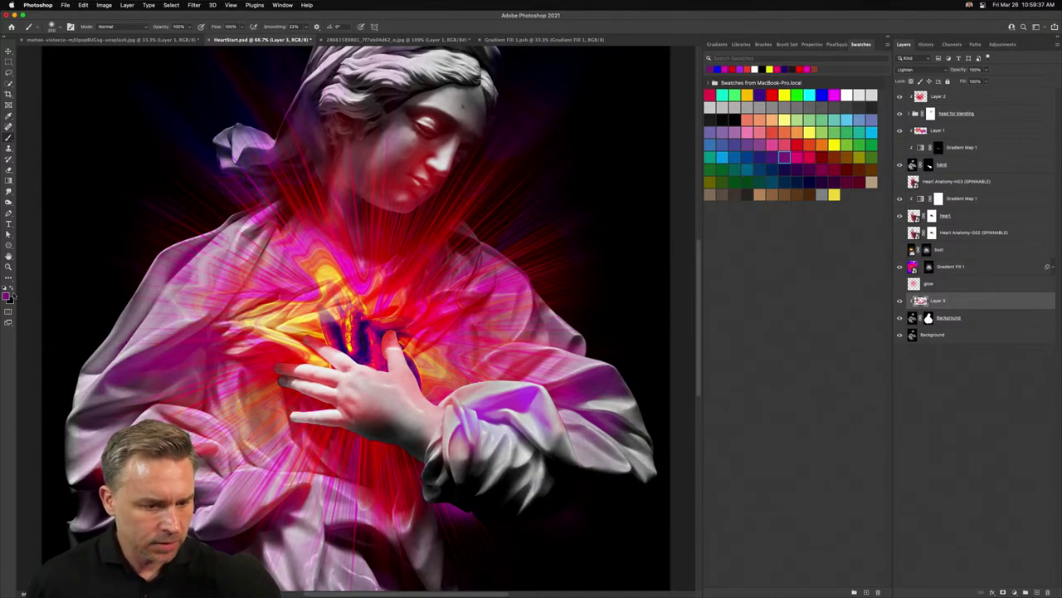
left_click(8, 292)
left_click_drag(515, 204, 542, 160)
left_click_drag(551, 176, 551, 159)
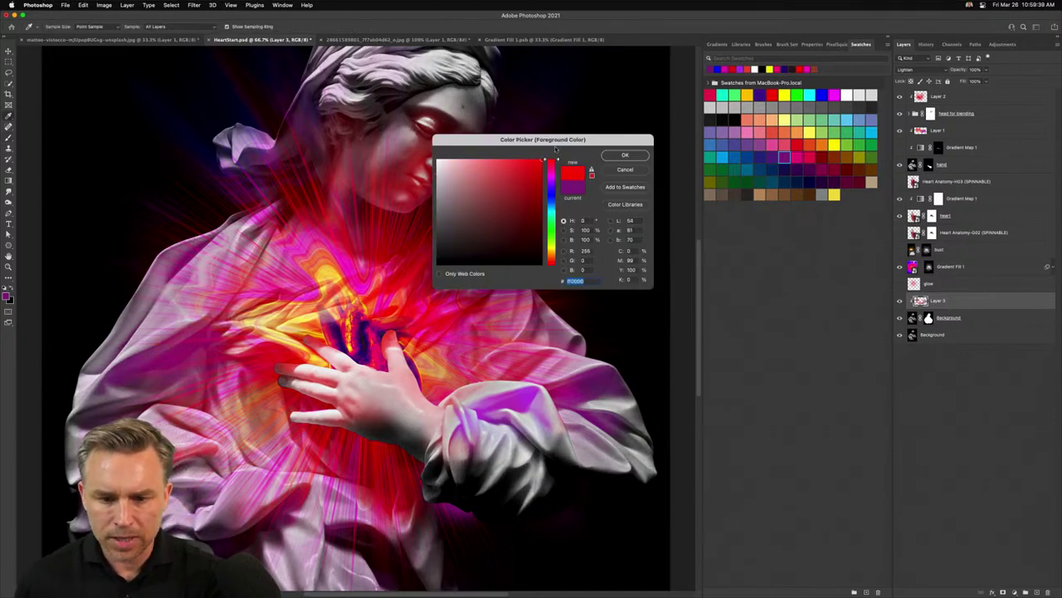
key("Return")
scroll(298, 462, "down", 5)
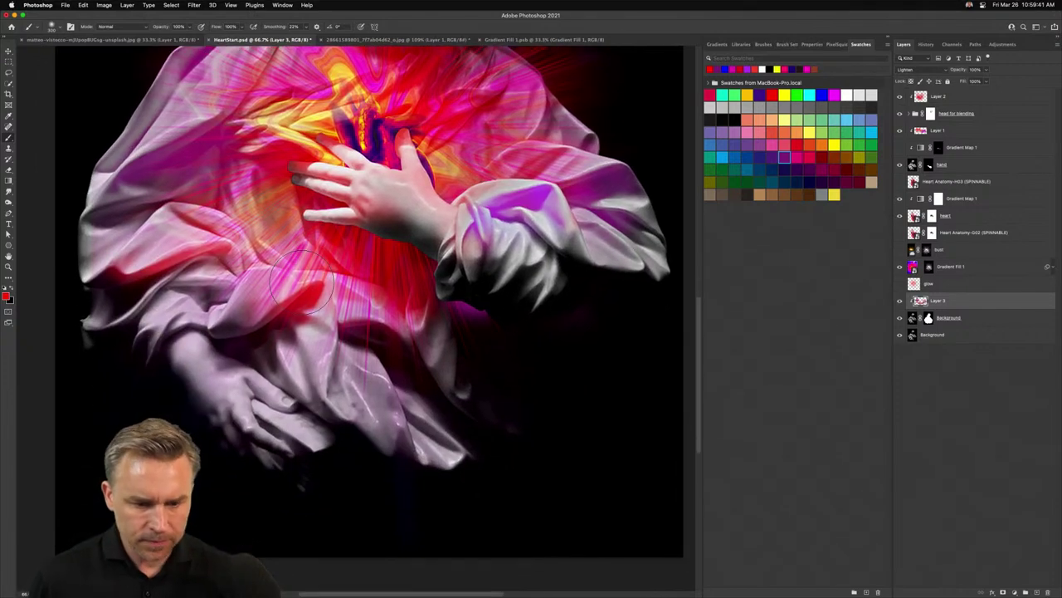
left_click_drag(310, 324, 413, 332)
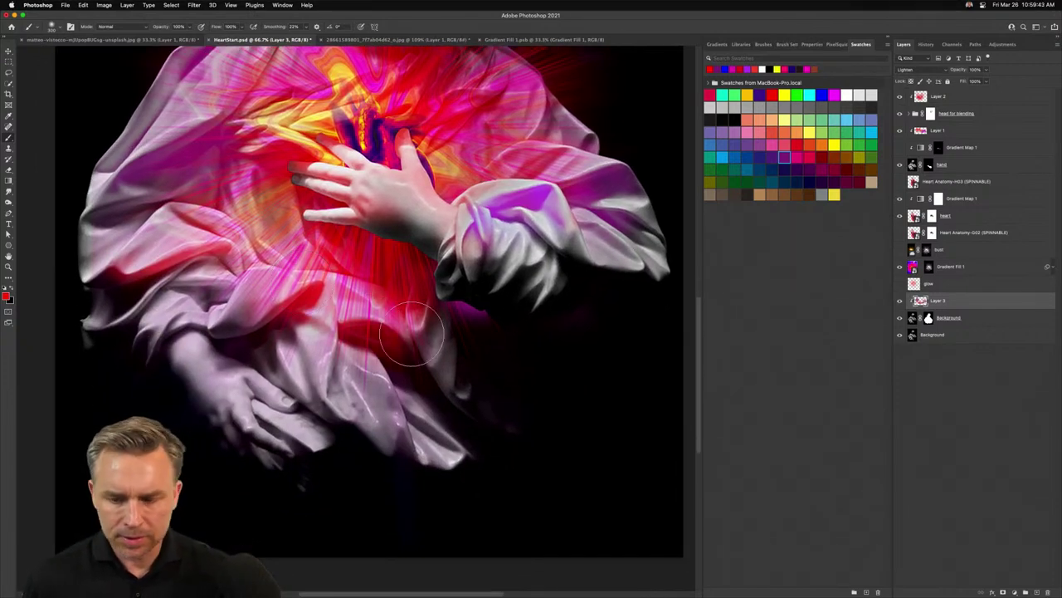
Choose the bright magenta swatch as the foreground color for painting on Layer 3
left_click(834, 93)
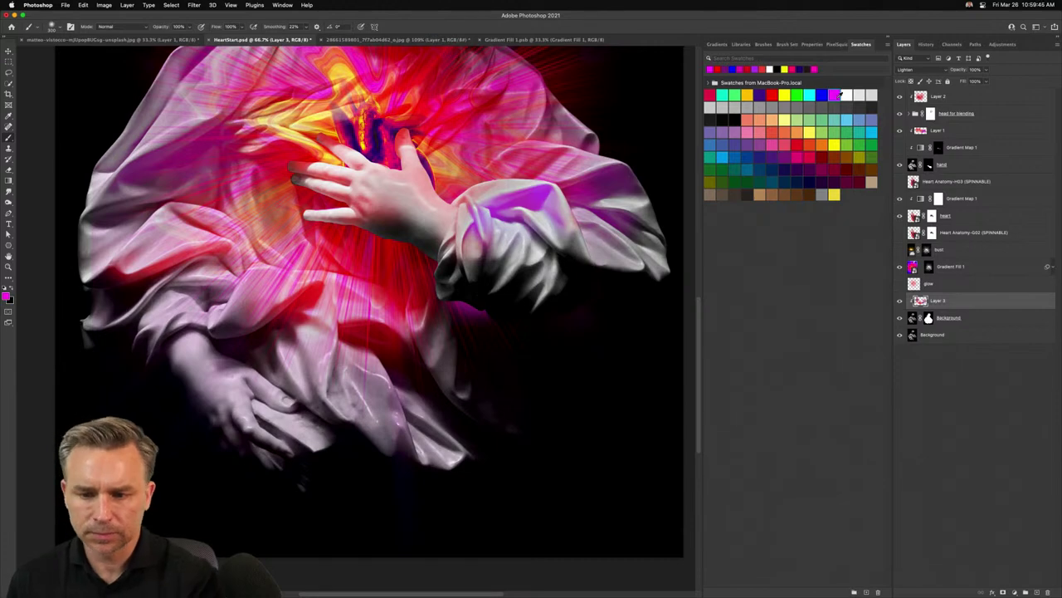
Paint soft magenta light over the robe's lower and outer folds on Layer 3, enlarging the brush for the waist folds
left_click_drag(351, 337, 359, 362)
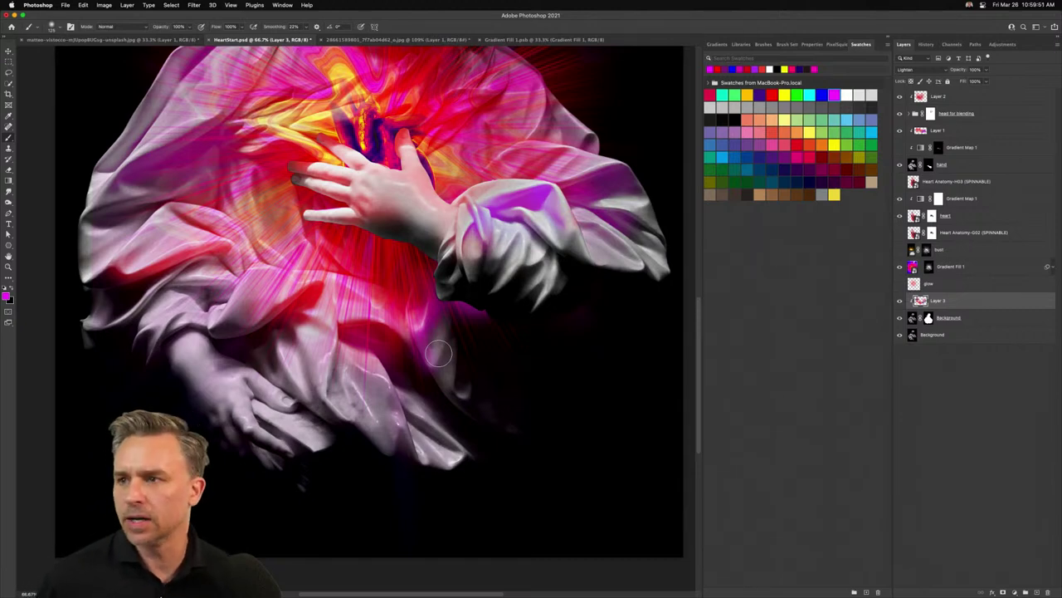
mouse_move(146, 208)
left_mouse_down()
mouse_move(201, 197)
mouse_move(166, 192)
mouse_move(79, 202)
left_mouse_up()
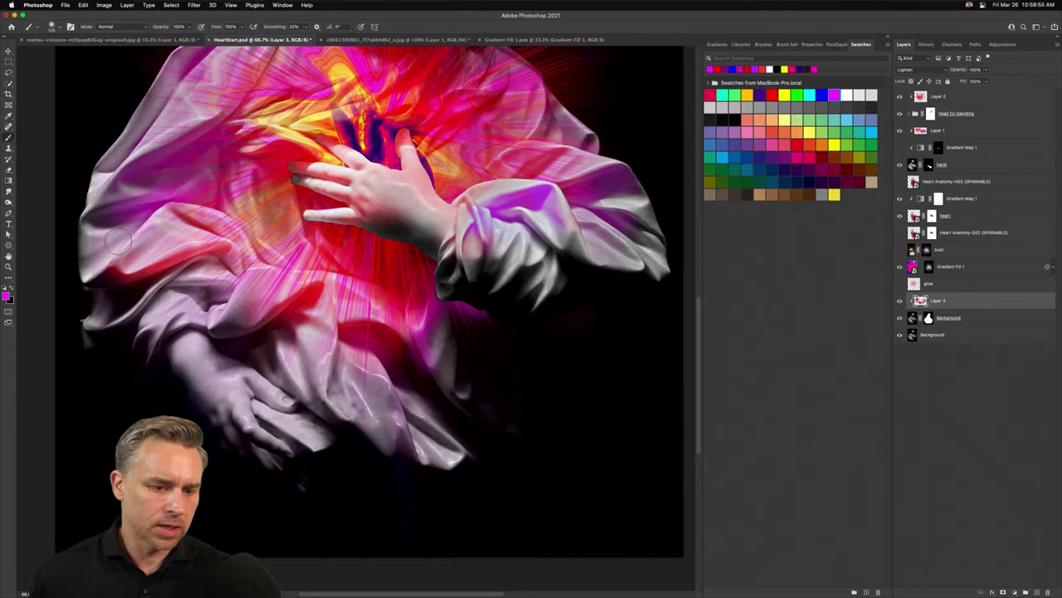
key("bracketright")
key("bracketright")
key("bracketright")
mouse_move(235, 280)
left_mouse_down()
mouse_move(130, 318)
mouse_move(286, 294)
mouse_move(313, 336)
mouse_move(268, 342)
left_mouse_up()
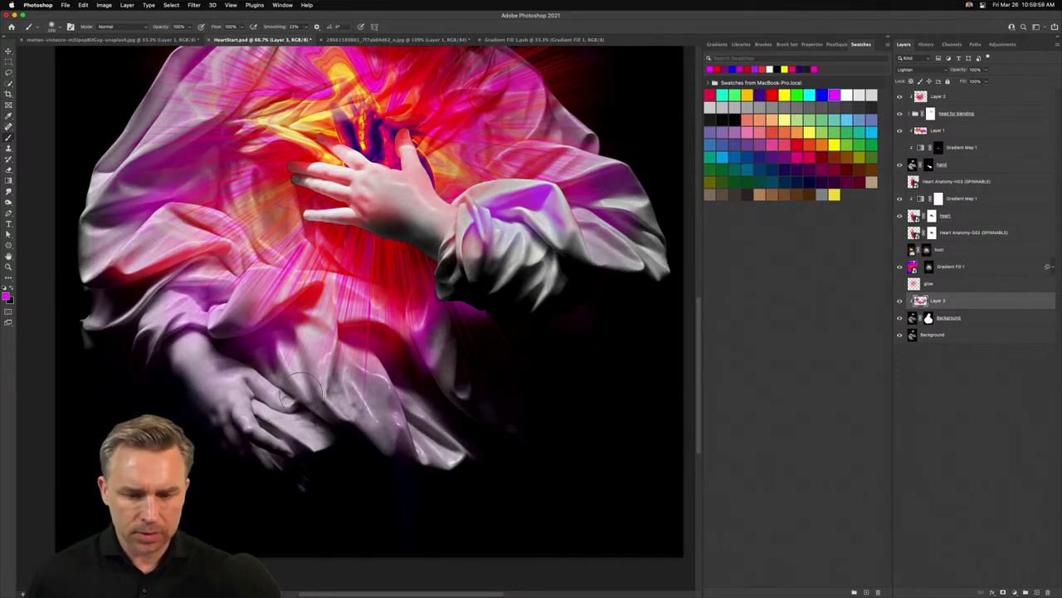
Select Layer 2 and toggle its visibility to compare the whole statue with and without the red light on the face
key("super+minus")
key("super+minus")
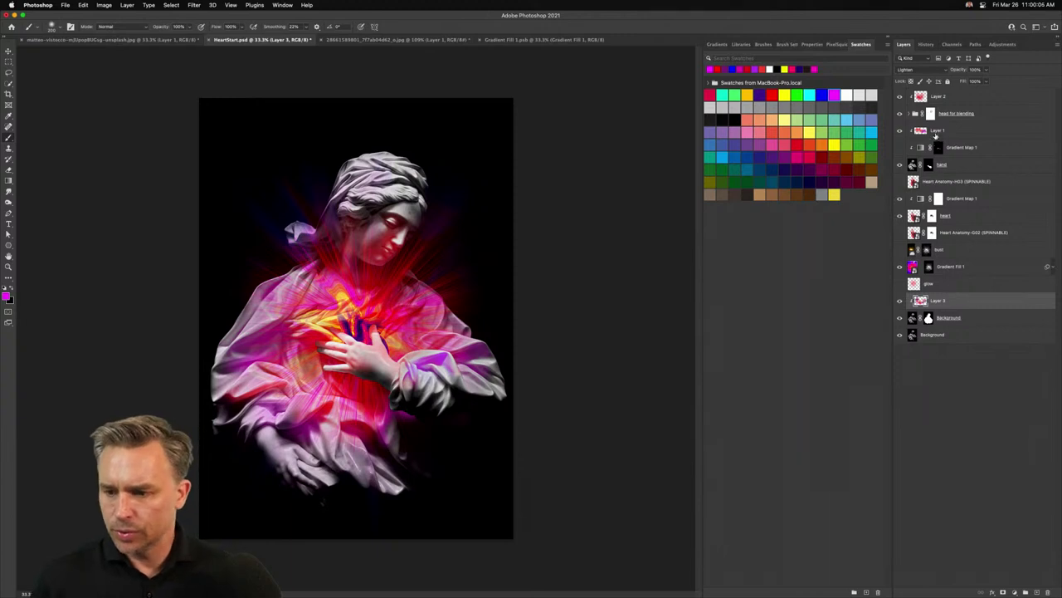
left_click(936, 133)
left_click(913, 96)
left_click(901, 97)
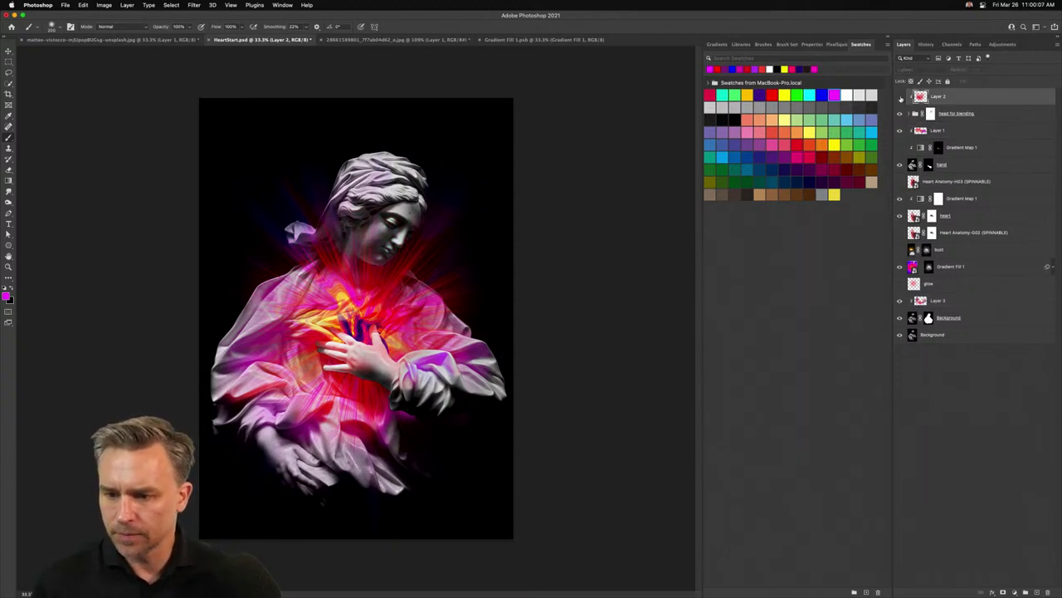
left_click(901, 97)
left_click(901, 97)
left_click(900, 97)
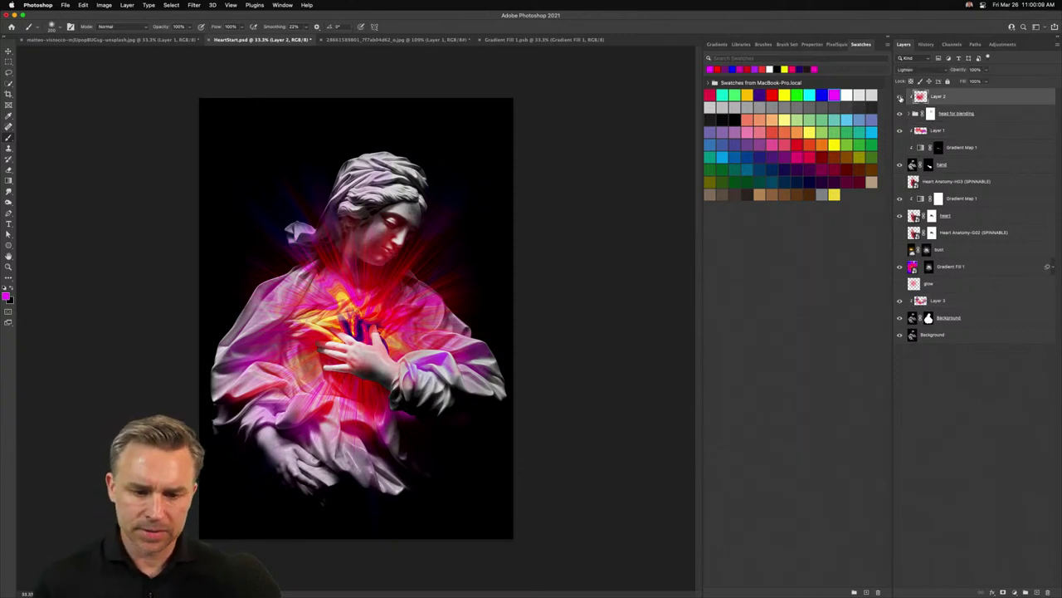
Examine Layer 2's red light on the cheek, lips and neck up close by hiding and showing the layer
key("super+plus")
key("super+plus")
left_click_drag(275, 239, 302, 282)
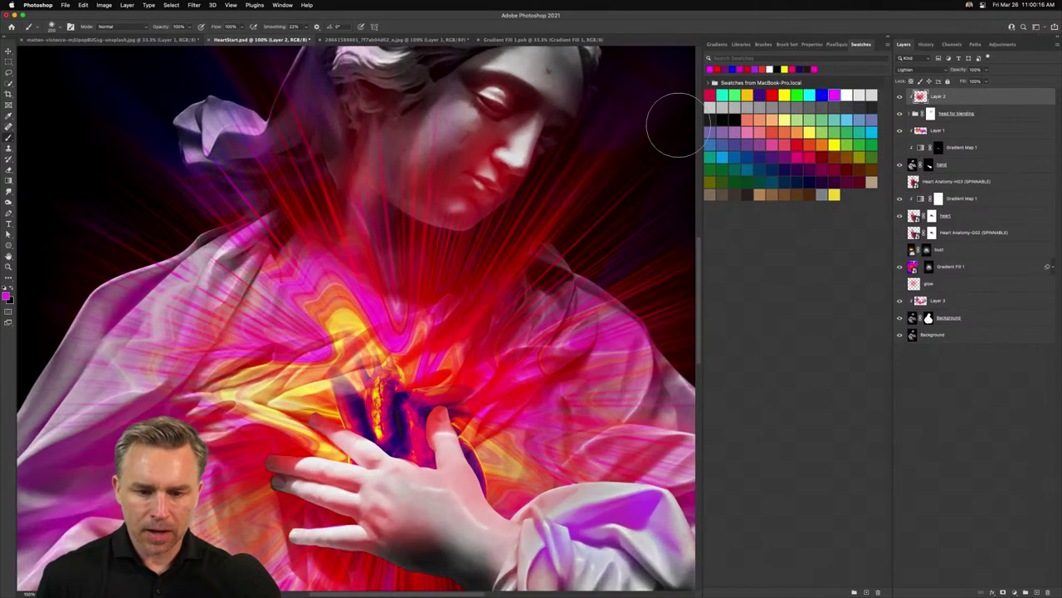
key("super+equal")
left_click_drag(480, 260, 454, 376)
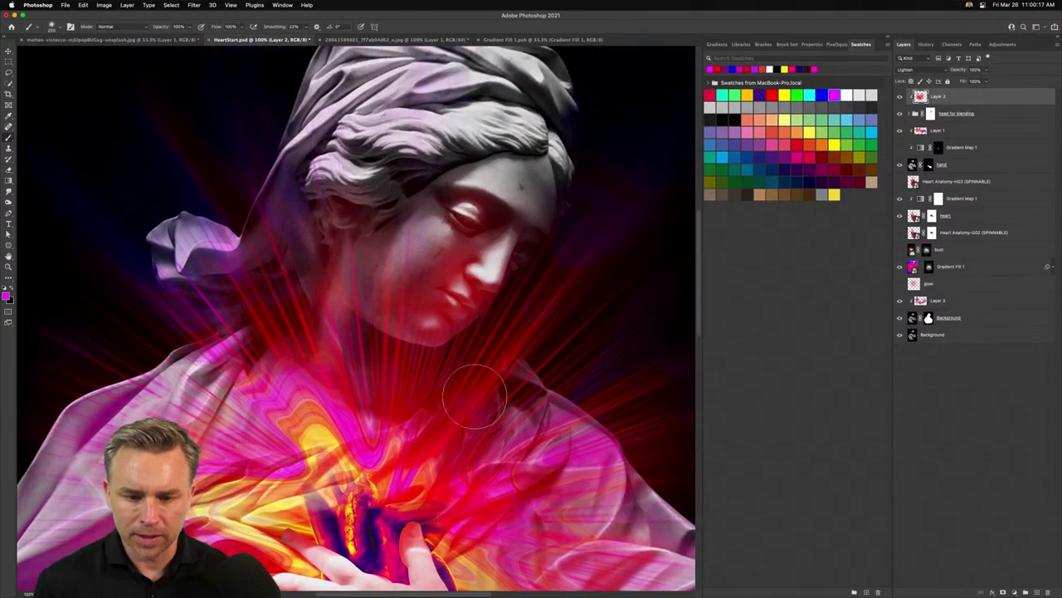
left_click(898, 97)
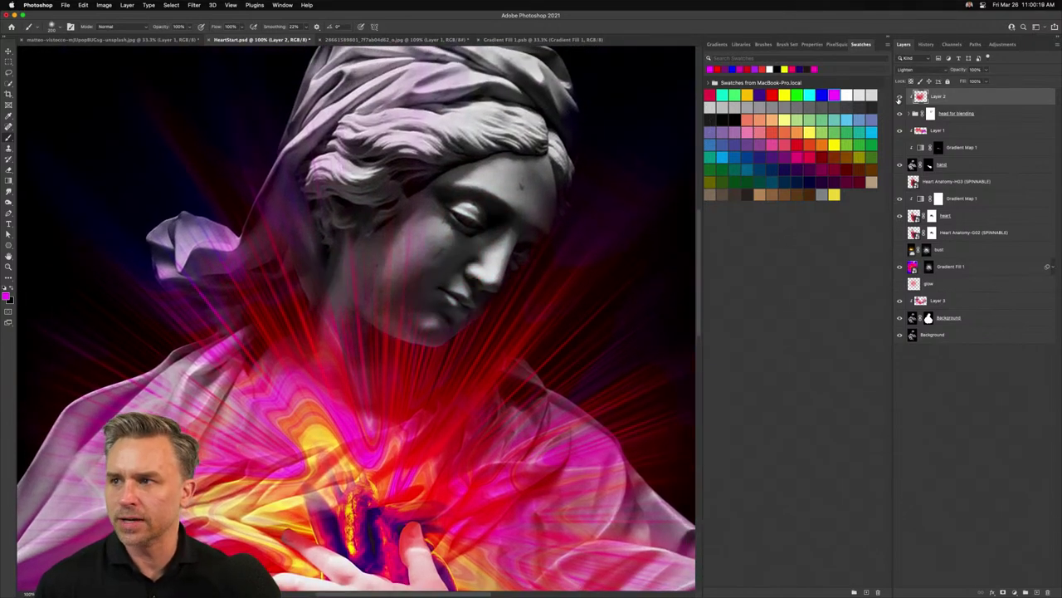
left_click(898, 97)
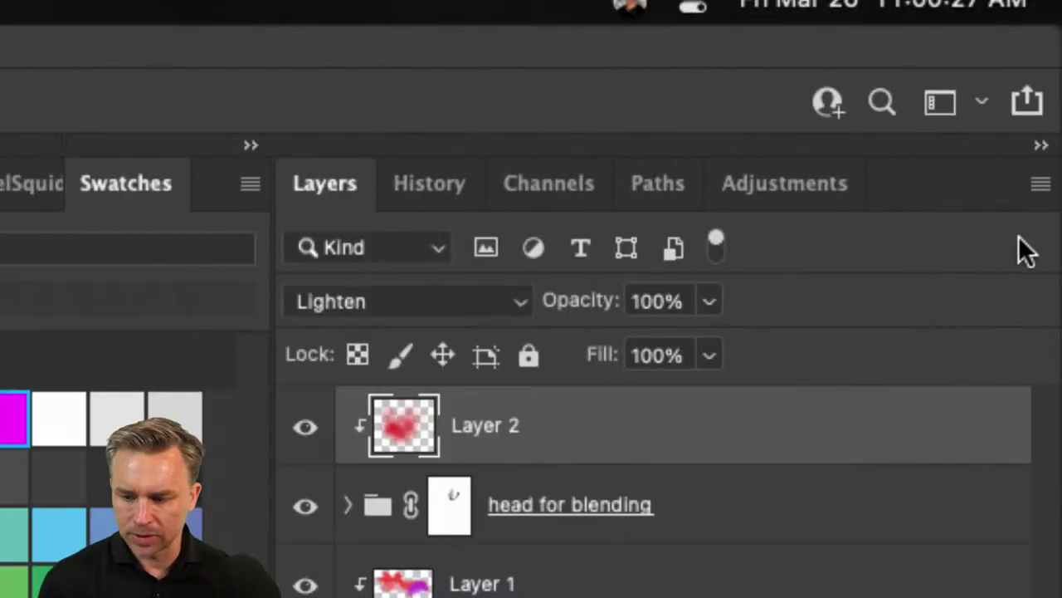
Lock Layer 2's transparent pixels and paint magenta over the eye and side of the head with a larger brush
left_click(359, 354)
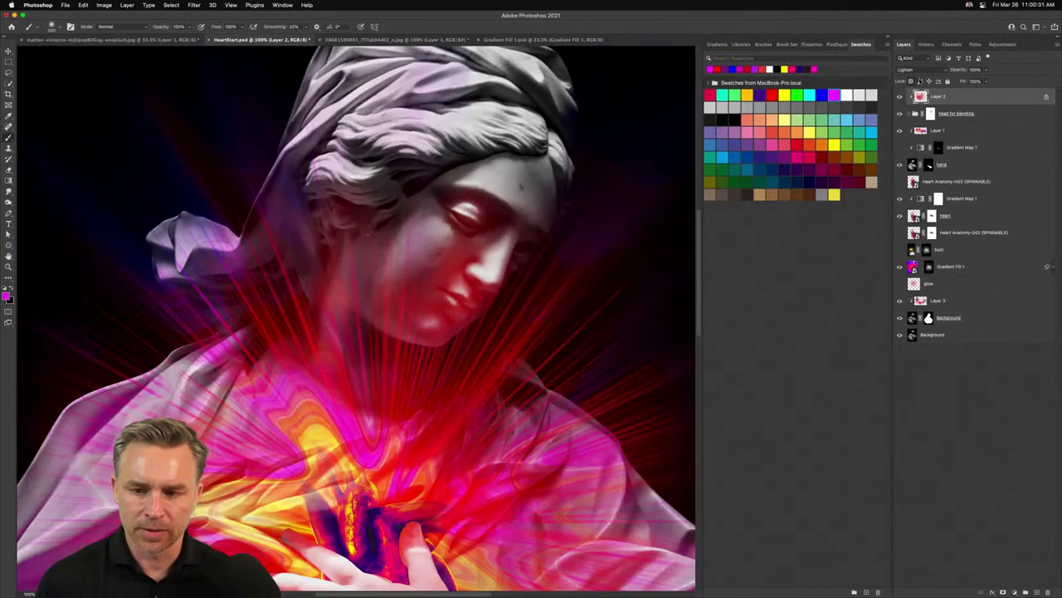
left_click(834, 94)
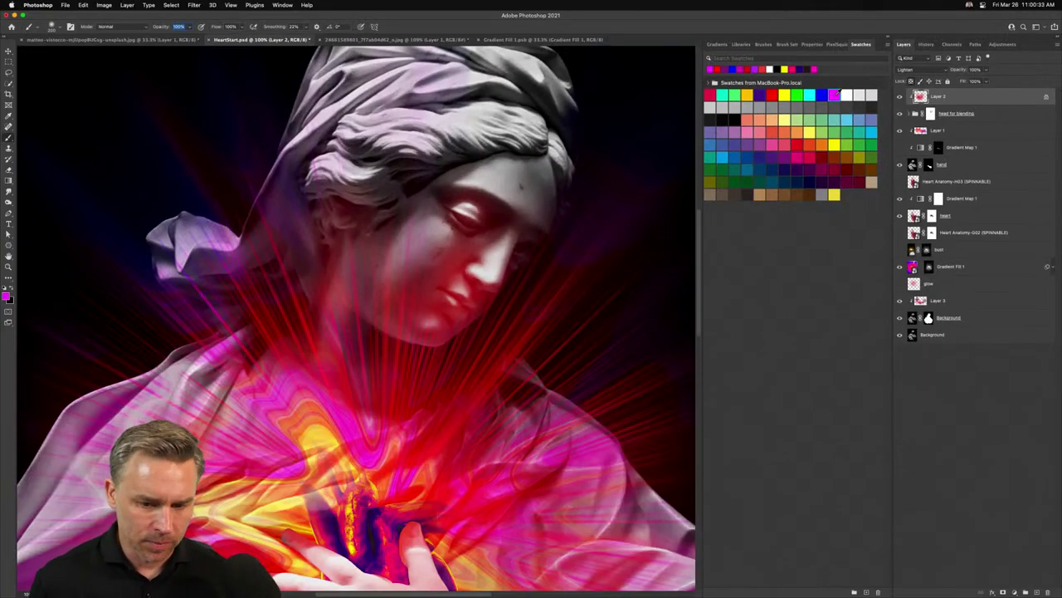
key("]")
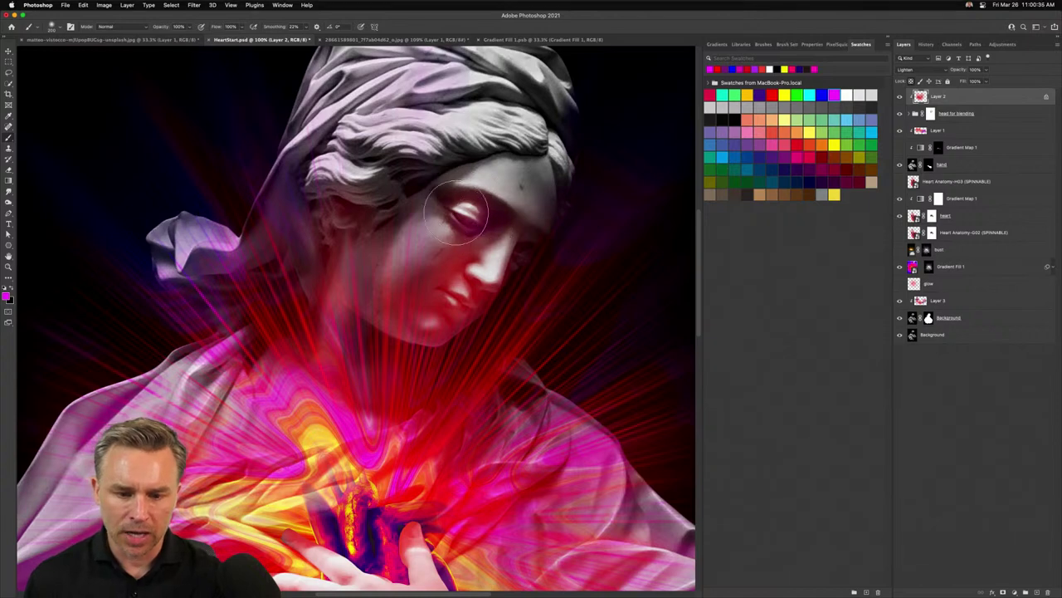
left_click(464, 220)
mouse_move(469, 242)
left_mouse_down()
mouse_move(443, 231)
mouse_move(454, 237)
mouse_move(315, 225)
left_mouse_up()
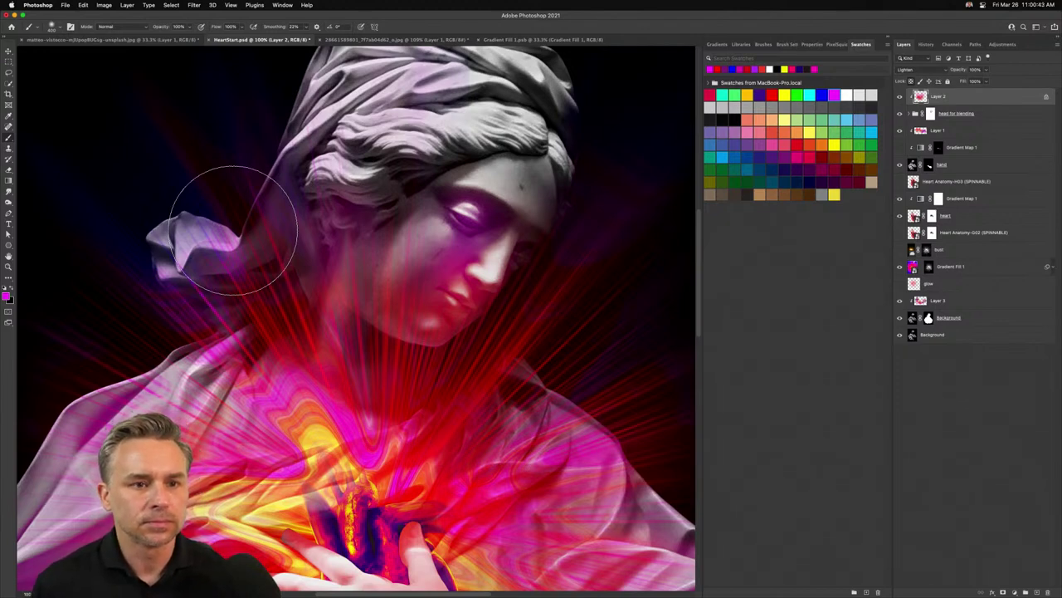
key("super+minus")
key("super+minus")
key("super+minus")
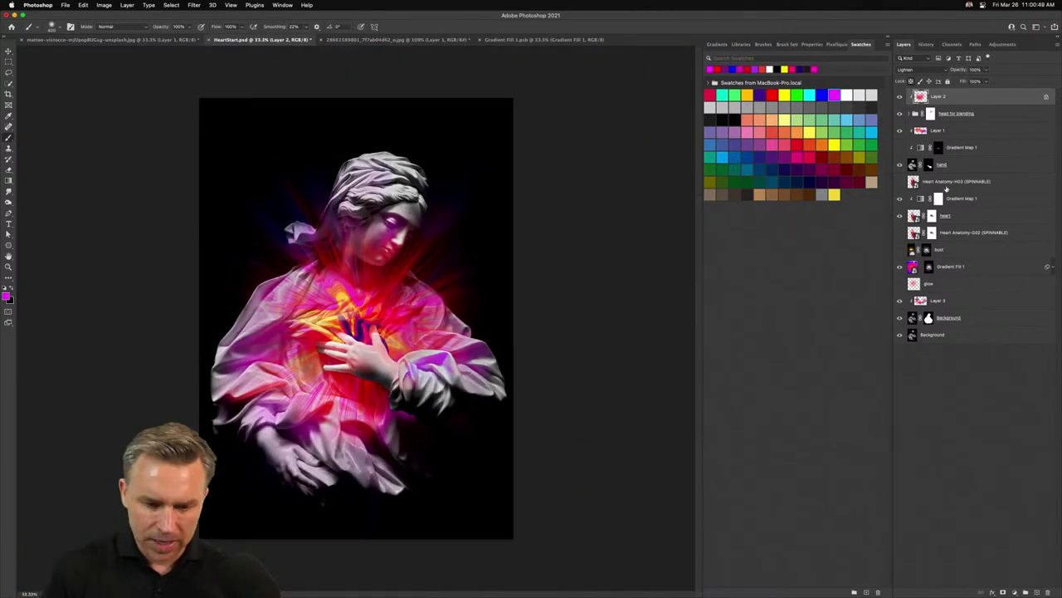
Select the heart layer and toggle its clipped Gradient Map 1 to compare the heart's colours with and without it
key("super+plus")
key("super+plus")
key("super+plus")
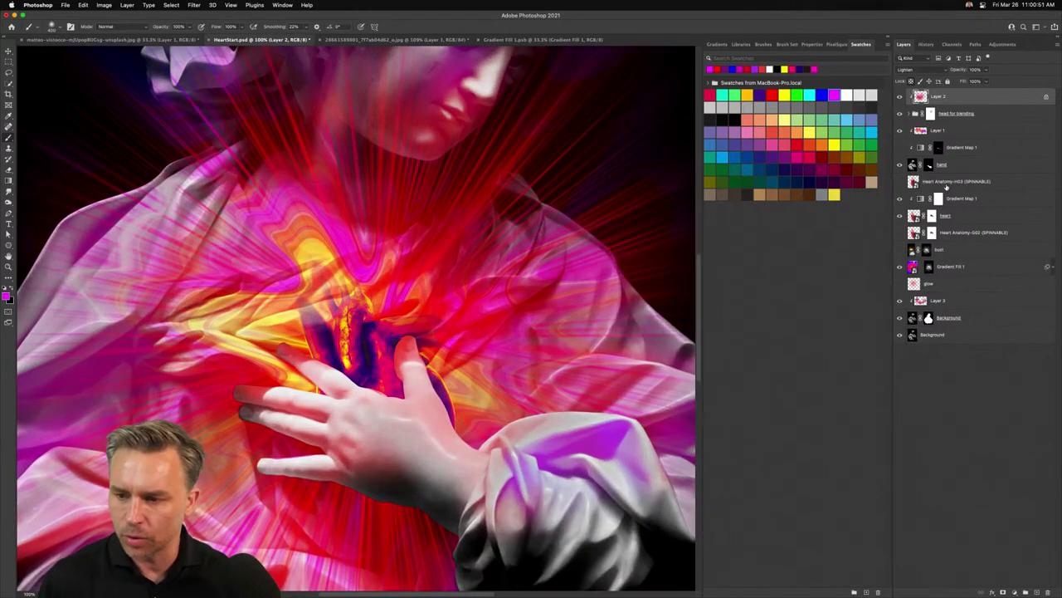
left_click(911, 216)
left_click(901, 202)
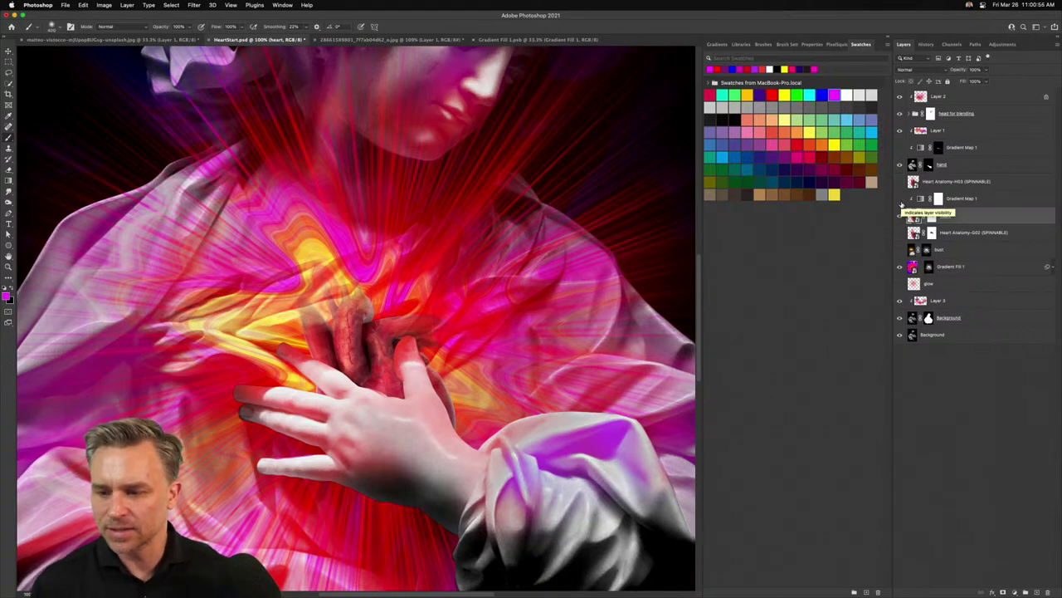
left_click(900, 200)
left_click(901, 201)
left_click(901, 201)
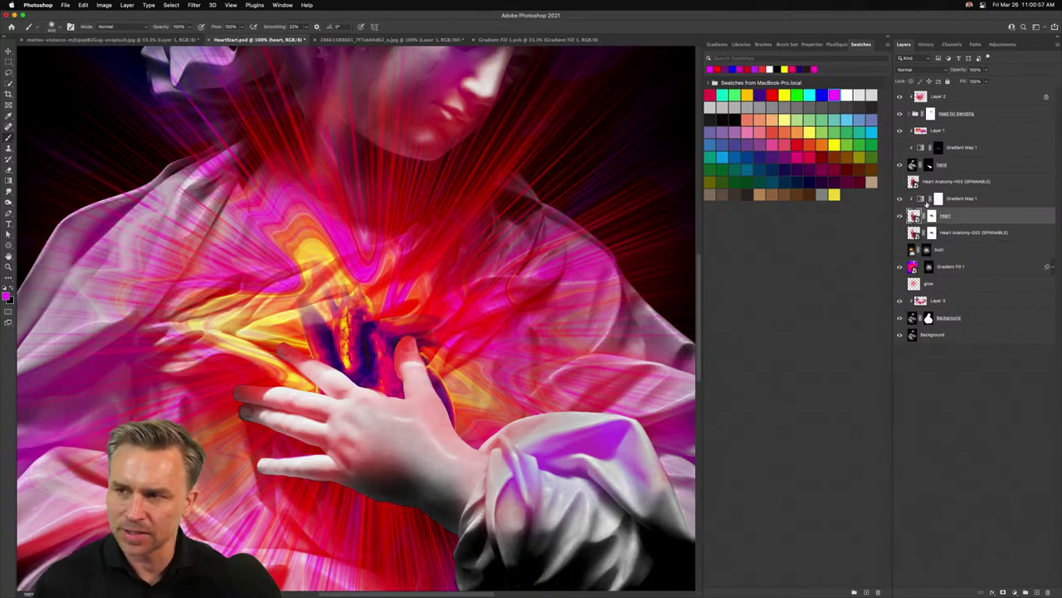
Set the blend mode of the Gradient Map 1 clipped to the heart to Lighten
left_click(959, 199)
left_click(913, 69)
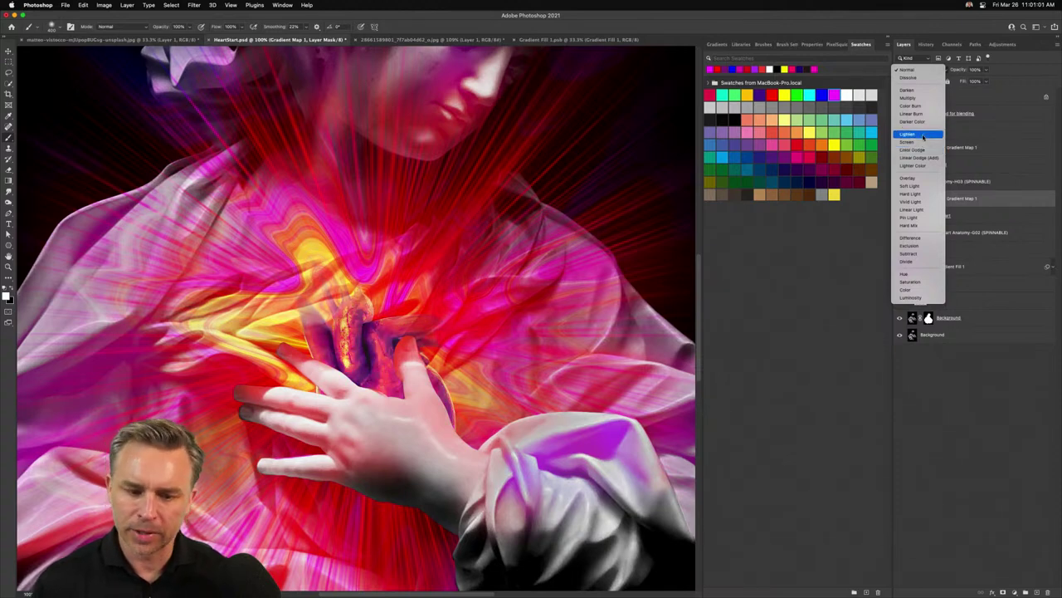
left_click(923, 135)
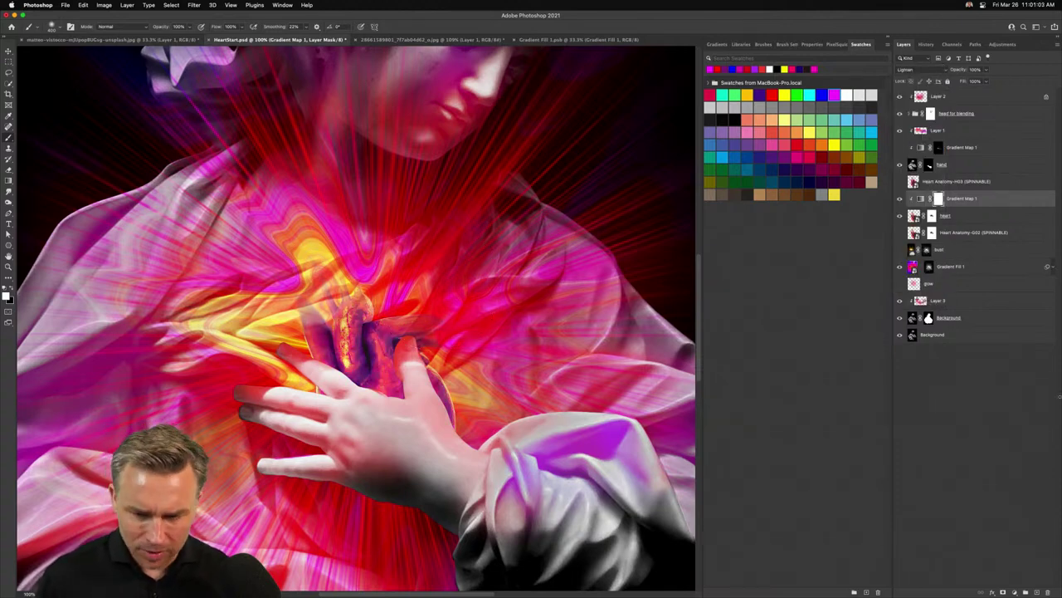
Add a new layer beneath the heart and paint a shadow behind it with a sampled dark colour and a smaller brush
left_click(986, 233)
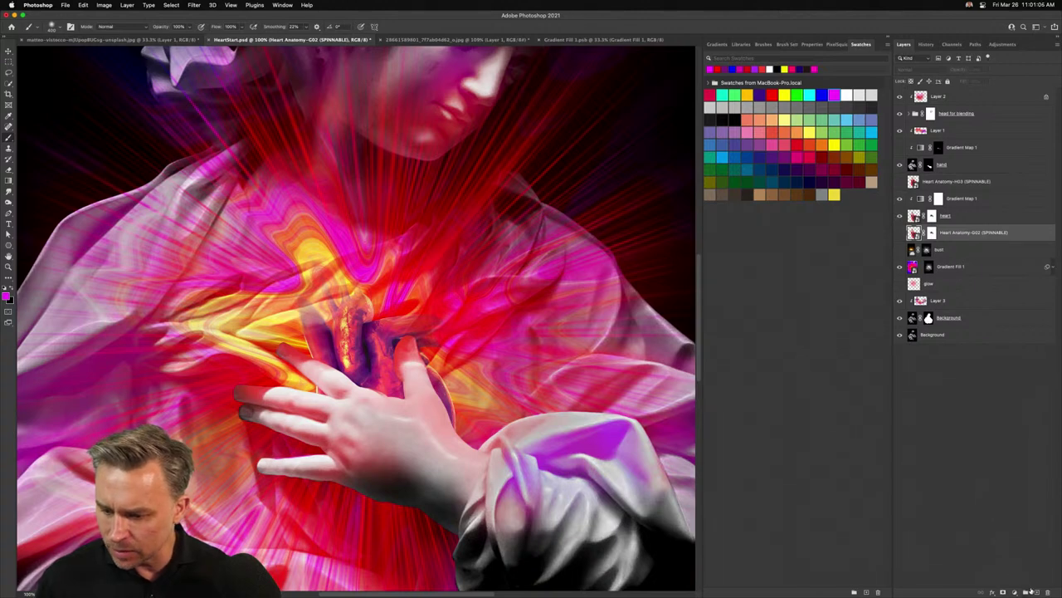
left_click(1030, 591)
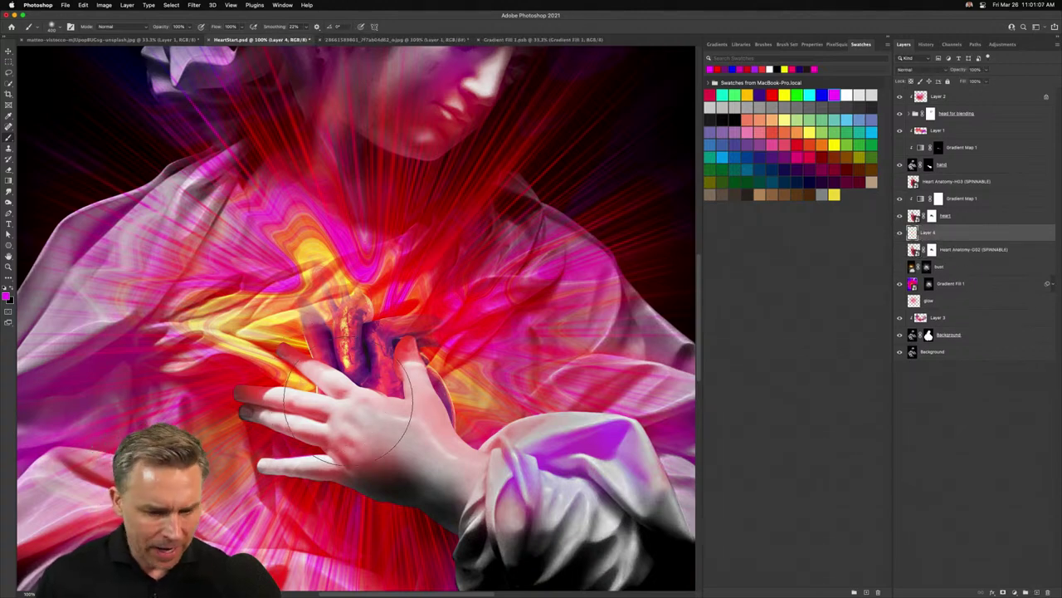
left_click(371, 356, "alt")
key("bracketleft")
key("bracketleft")
key("bracketleft")
key("bracketleft")
key("bracketleft")
key("bracketleft")
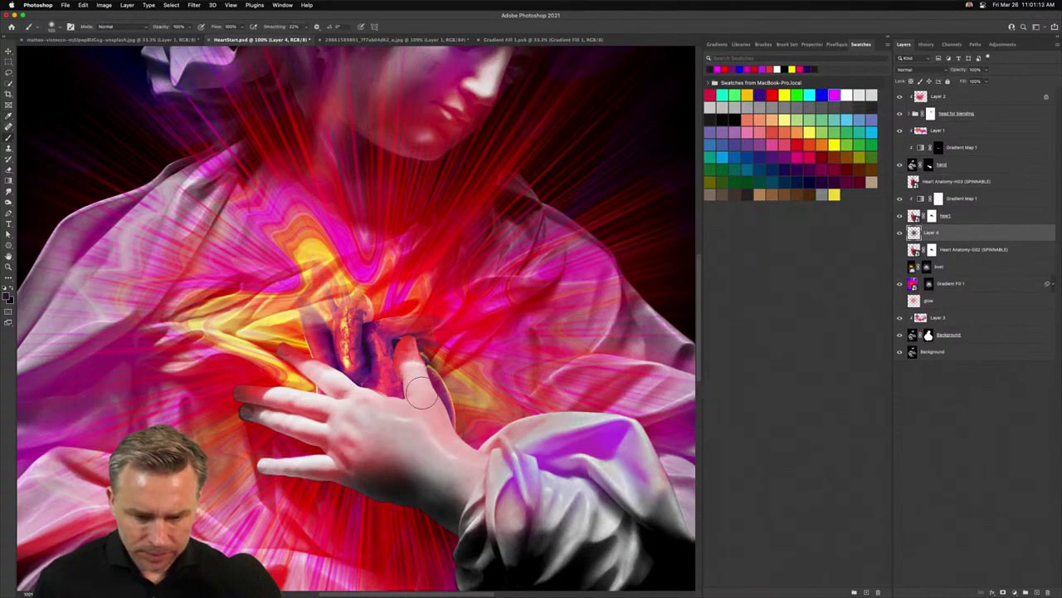
Expand Gradient Fill 1's smart filters and toggle the layer's visibility to compare the image with and without the liquified gradient
key("super+minus")
key("super+minus")
key("super+minus")
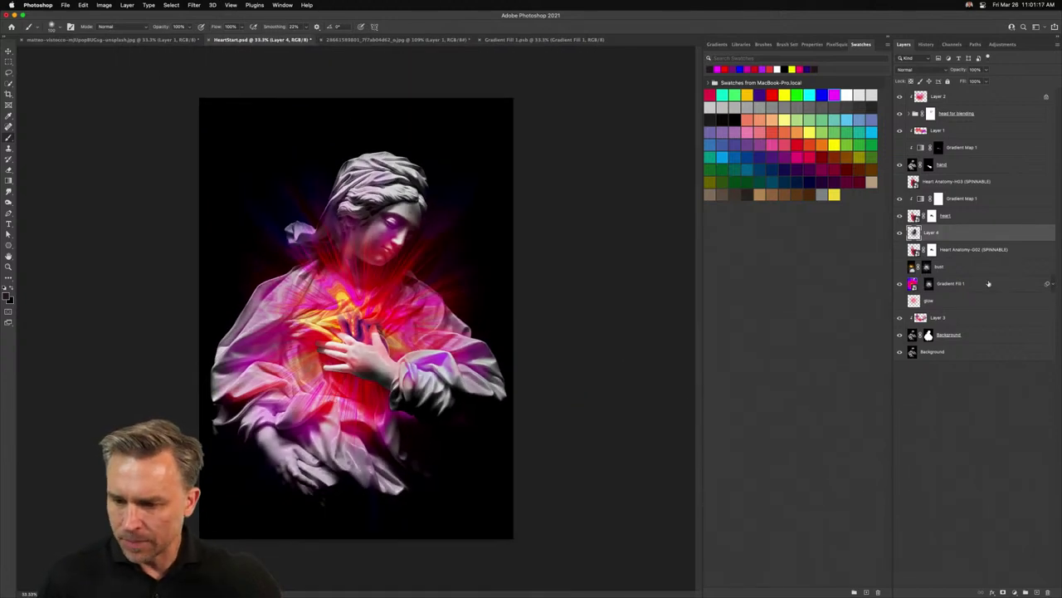
left_click(1049, 285)
left_click(1050, 285)
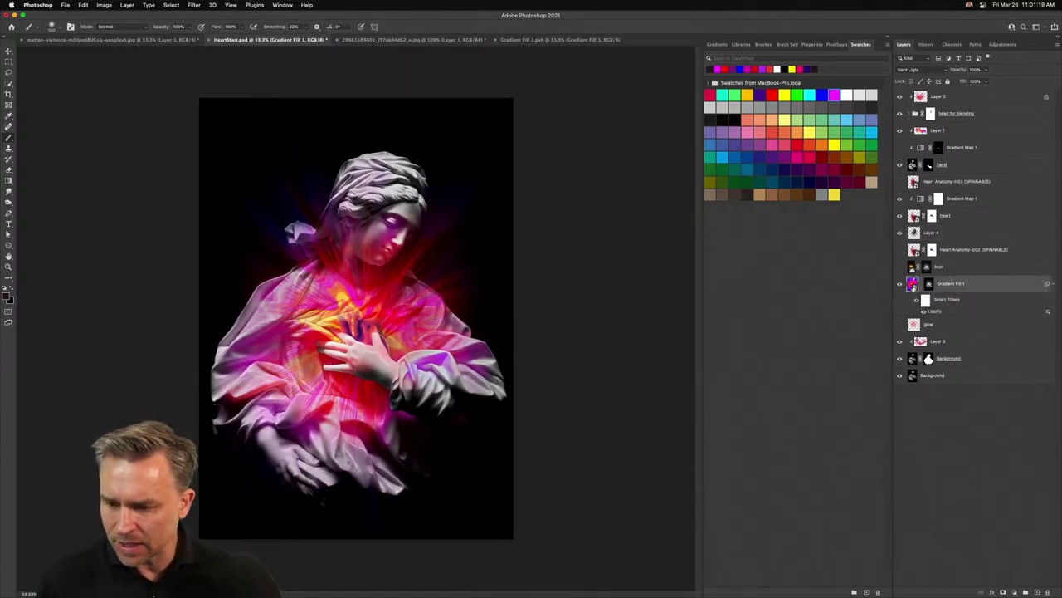
left_click(899, 285)
left_click(900, 284)
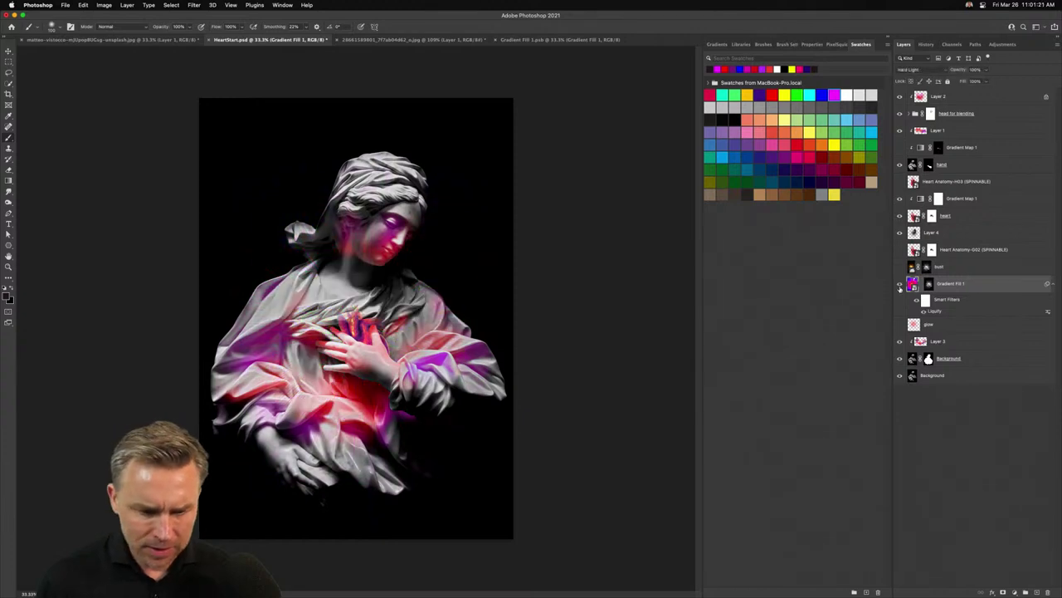
left_click(900, 284)
left_click(900, 285)
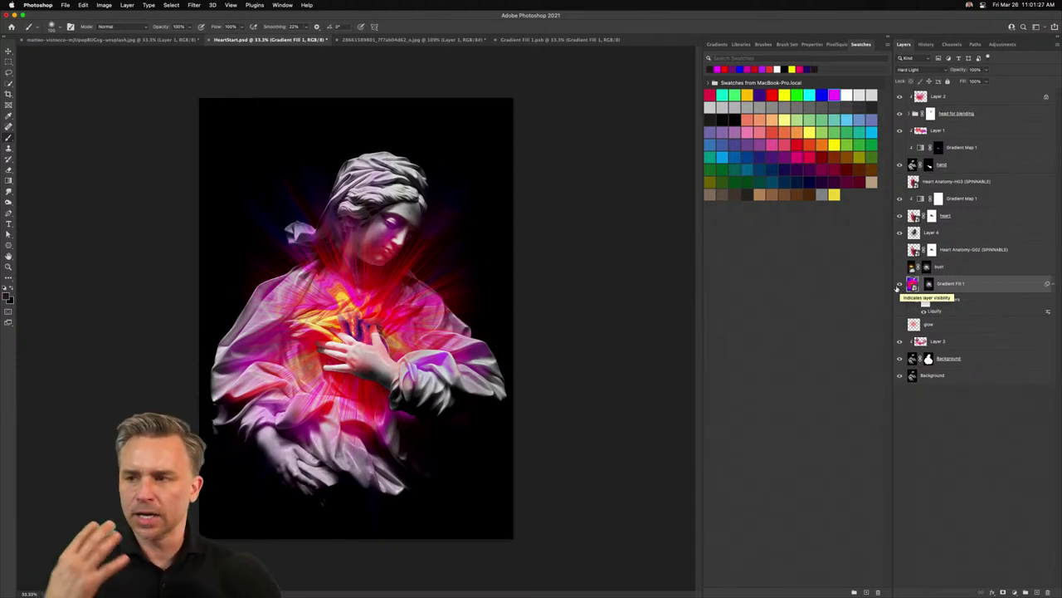
Select Layer 4, the heart and its gradient map together and move them slightly up behind the hand
key("v")
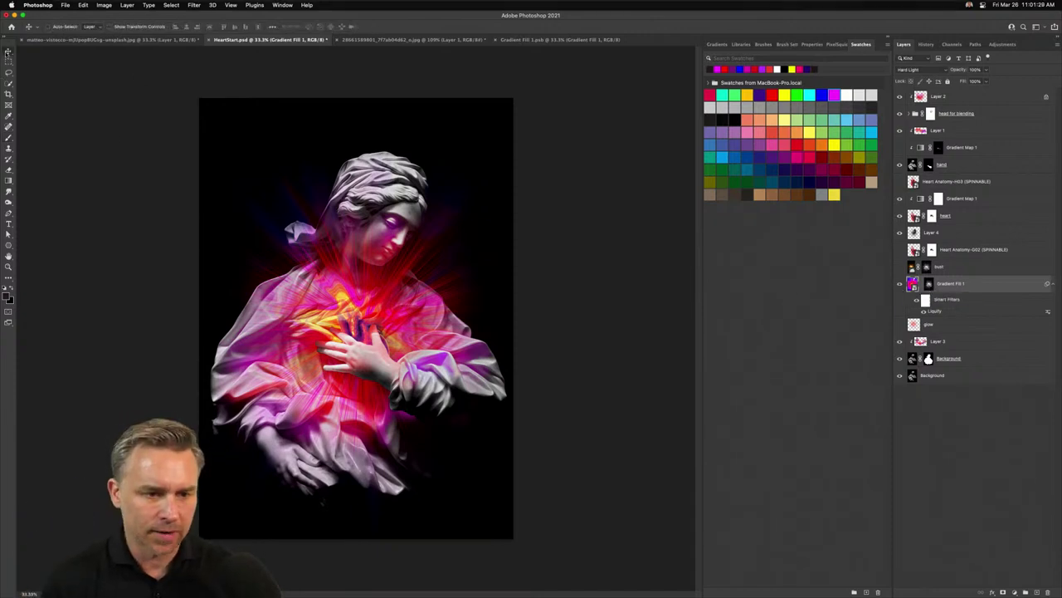
left_click(946, 217)
left_click(946, 232)
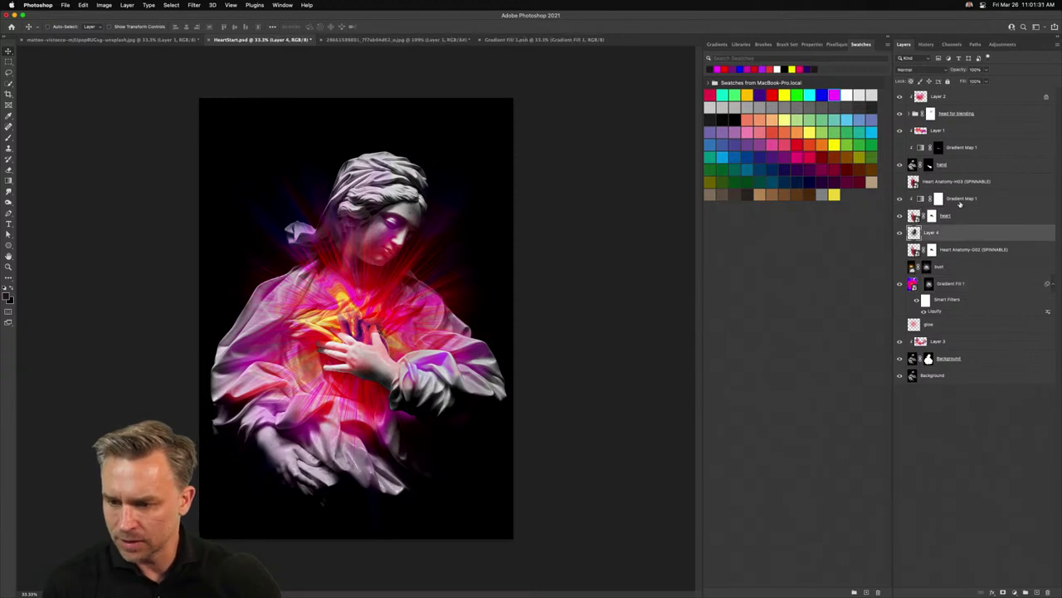
left_click(960, 200, "shift")
left_click_drag(272, 367, 264, 352)
key("super+equal")
key("super+equal")
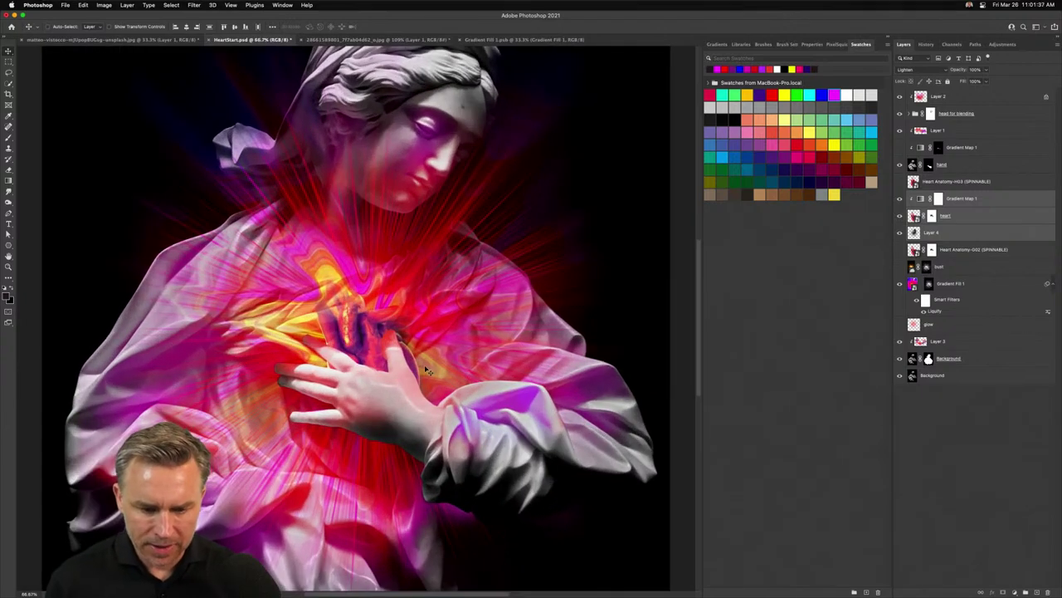
left_click_drag(424, 366, 422, 360)
left_click_drag(354, 348, 361, 349)
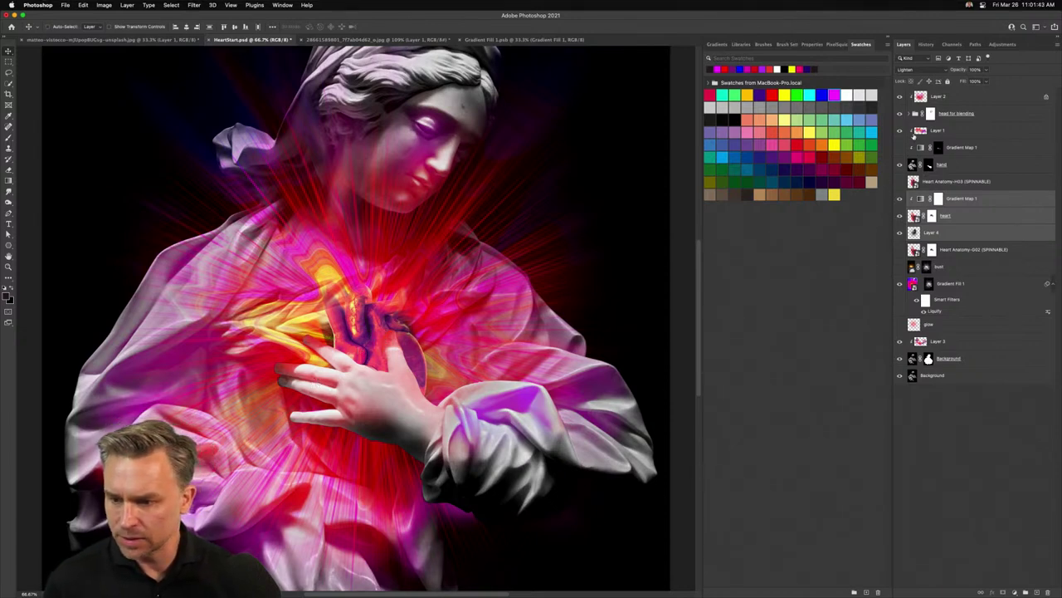
Toggle Layer 1's visibility to compare the light painted on the hand and sleeve, leaving Layer 1 shown and selected
left_click(945, 131)
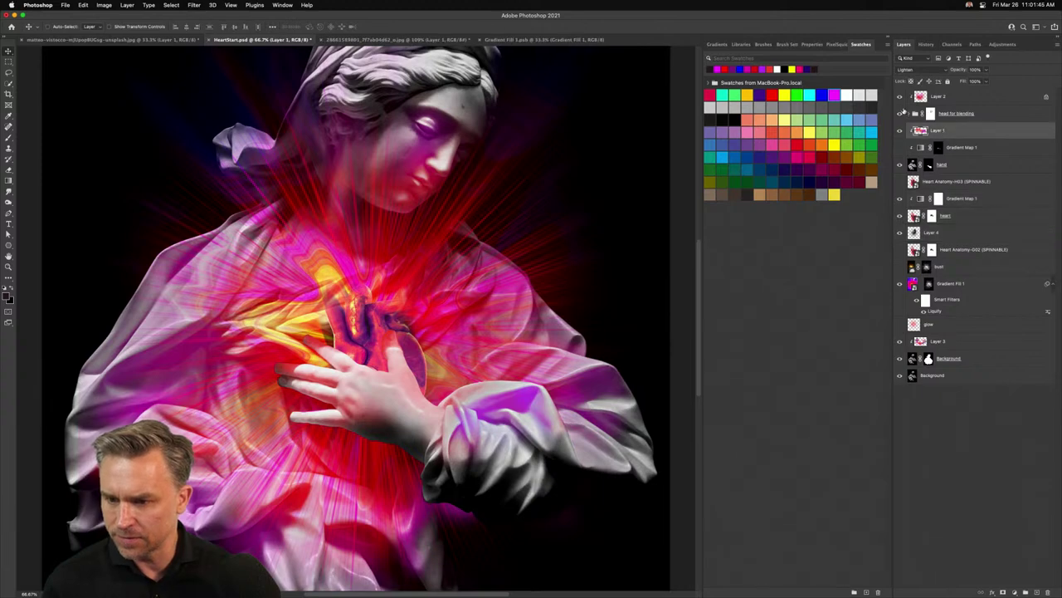
left_click(960, 164)
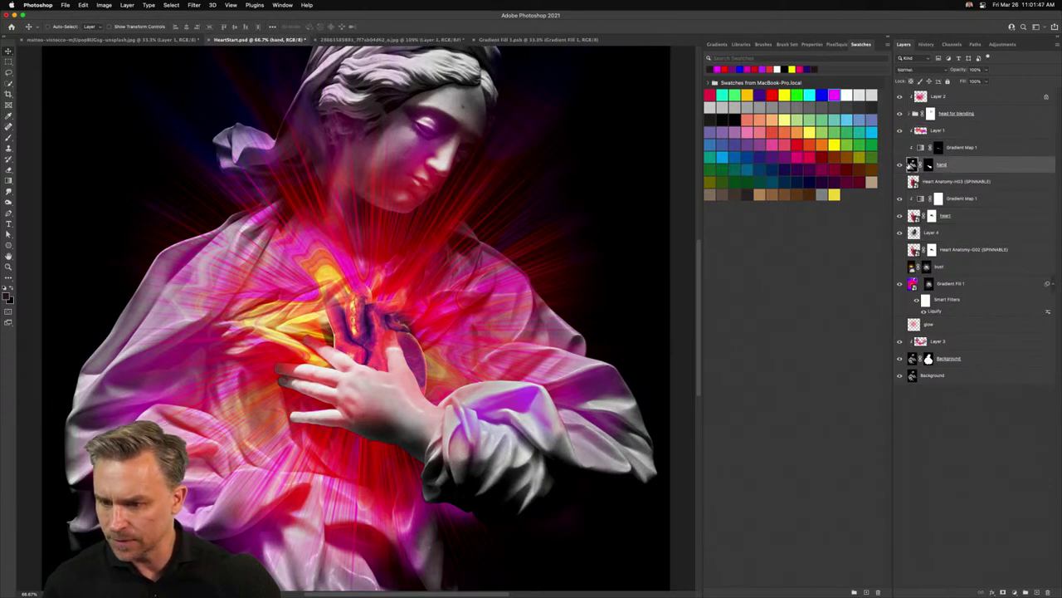
left_click(899, 132)
left_click(899, 132)
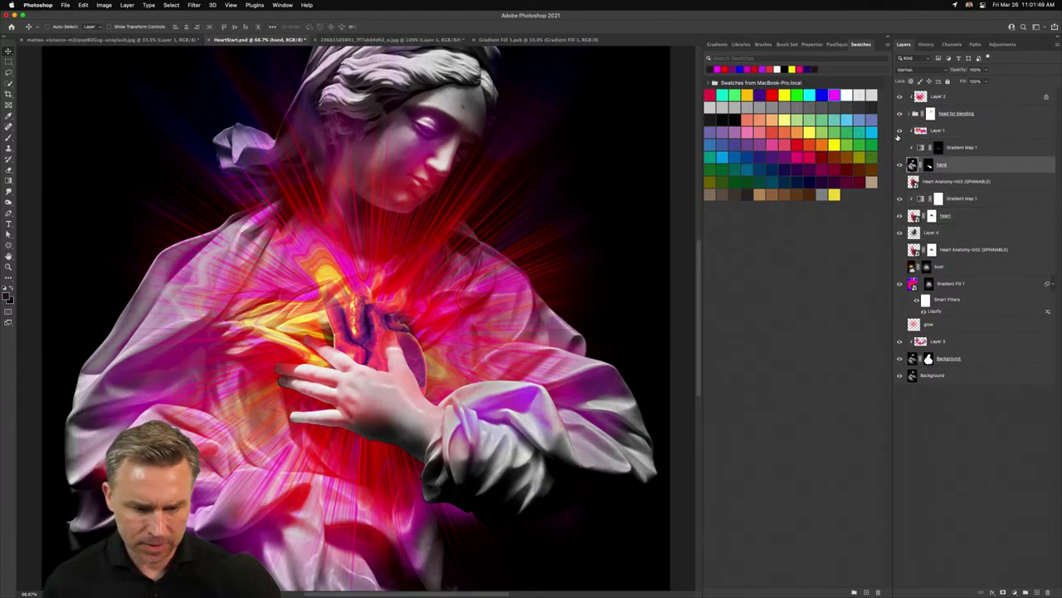
left_click(923, 131)
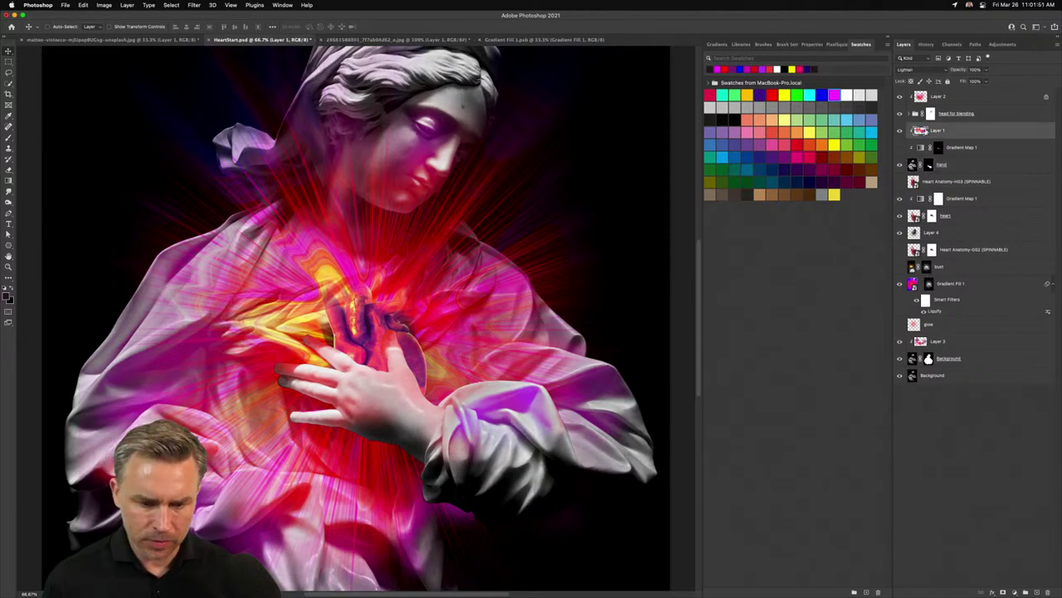
Switch to the Brush and set the foreground colour to a saturated purple with hue 282, saturation 100 and brightness 73
left_click(11, 288)
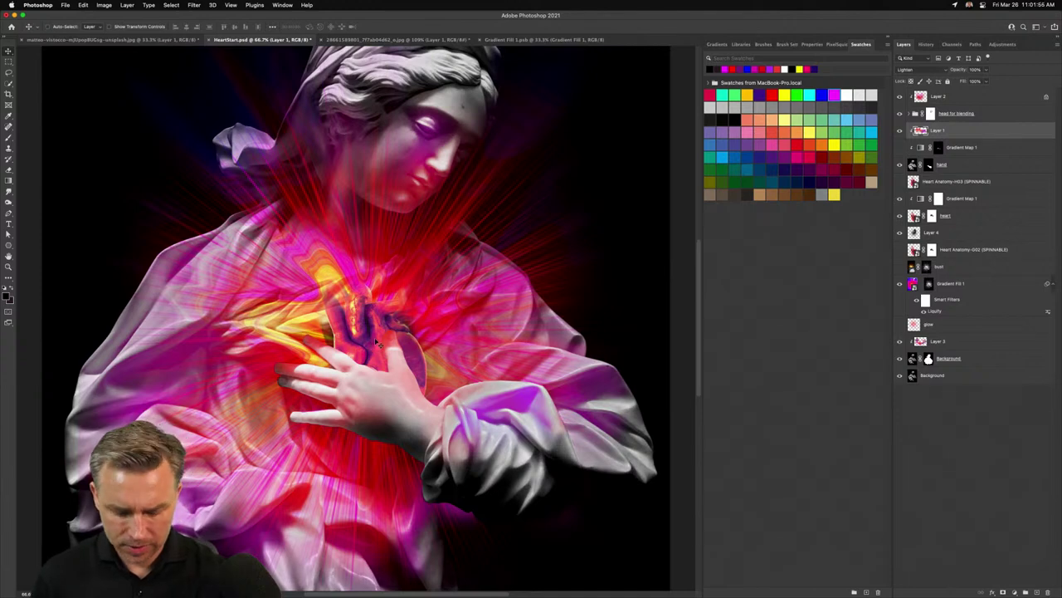
key("b")
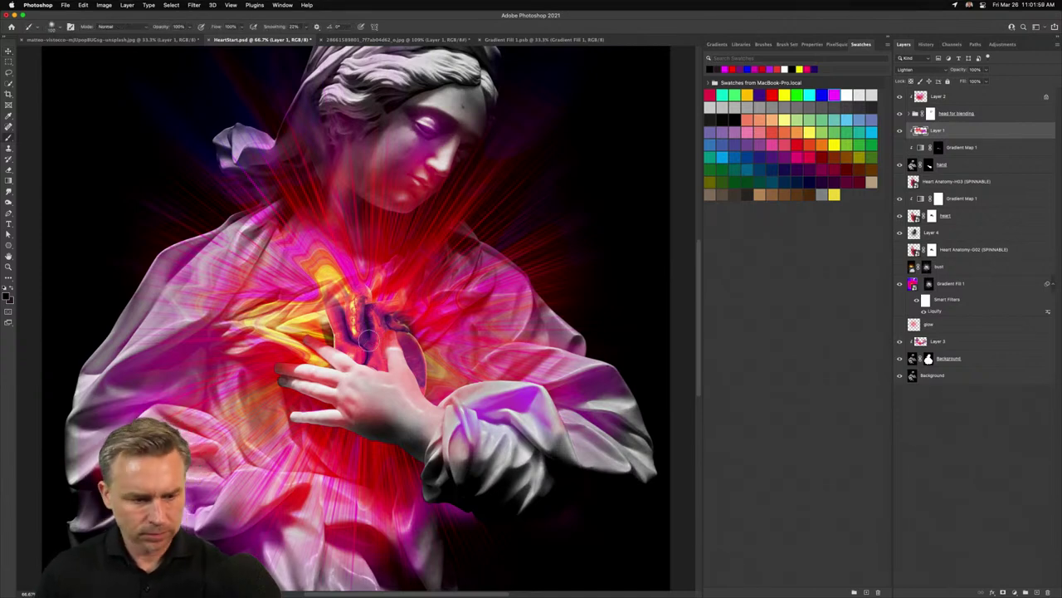
left_click(8, 297)
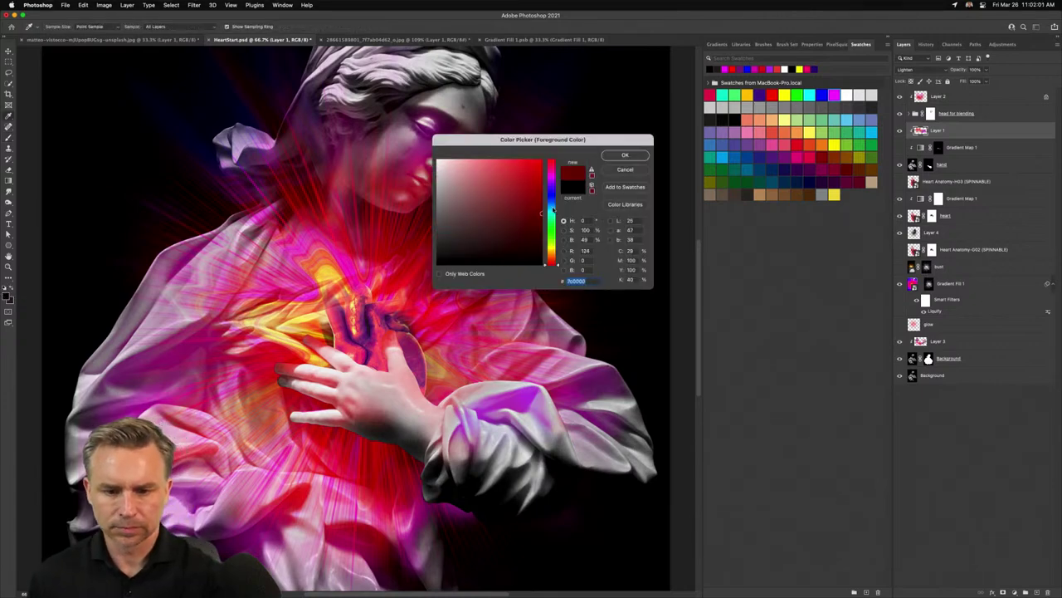
mouse_move(552, 209)
left_mouse_down()
mouse_move(553, 185)
mouse_move(561, 231)
left_mouse_up()
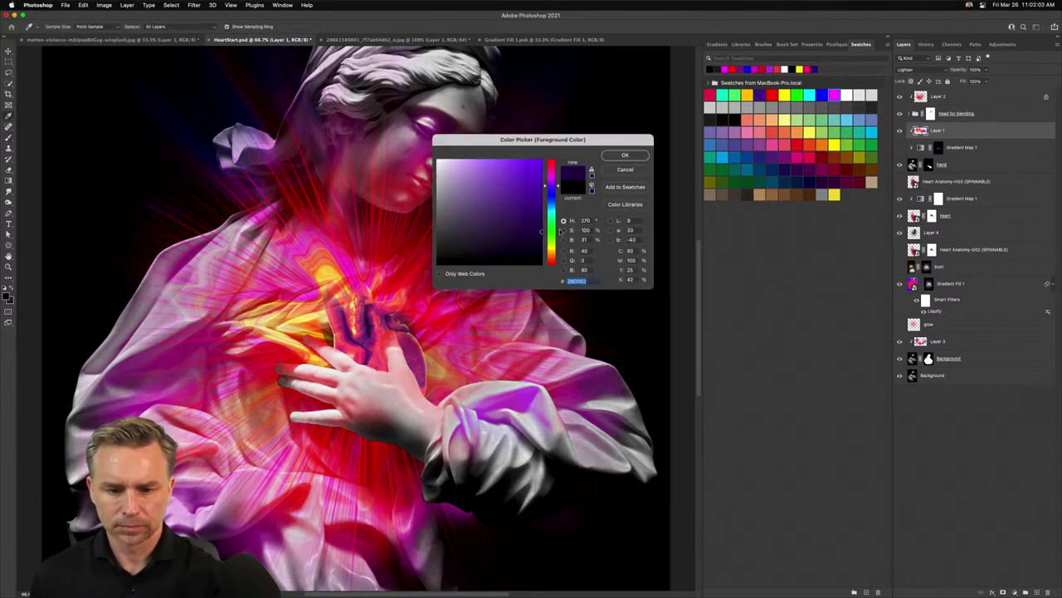
key("Return")
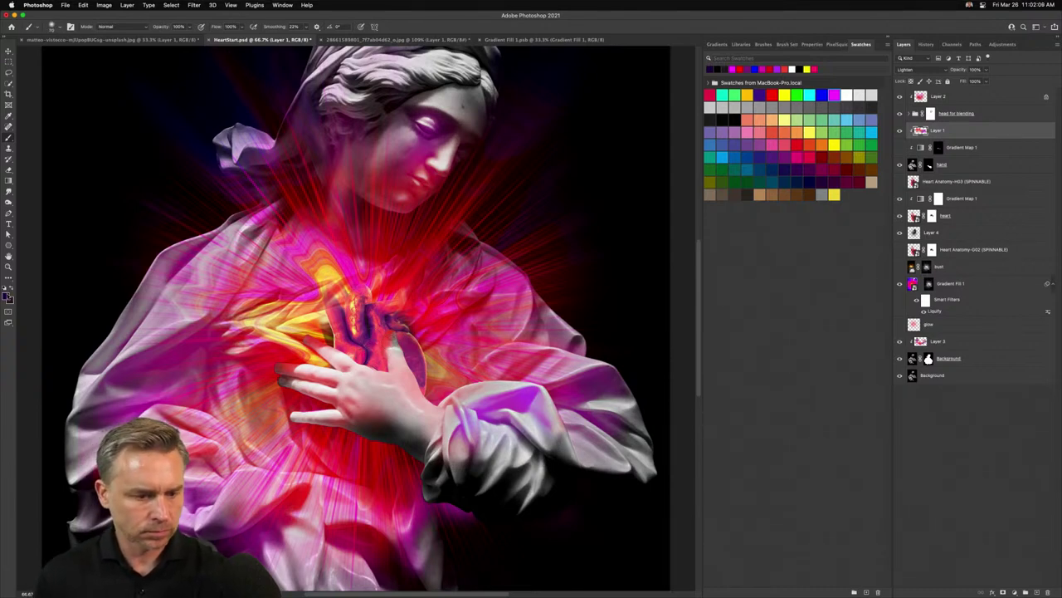
left_click(7, 296)
left_click_drag(549, 179, 548, 183)
left_click(540, 207)
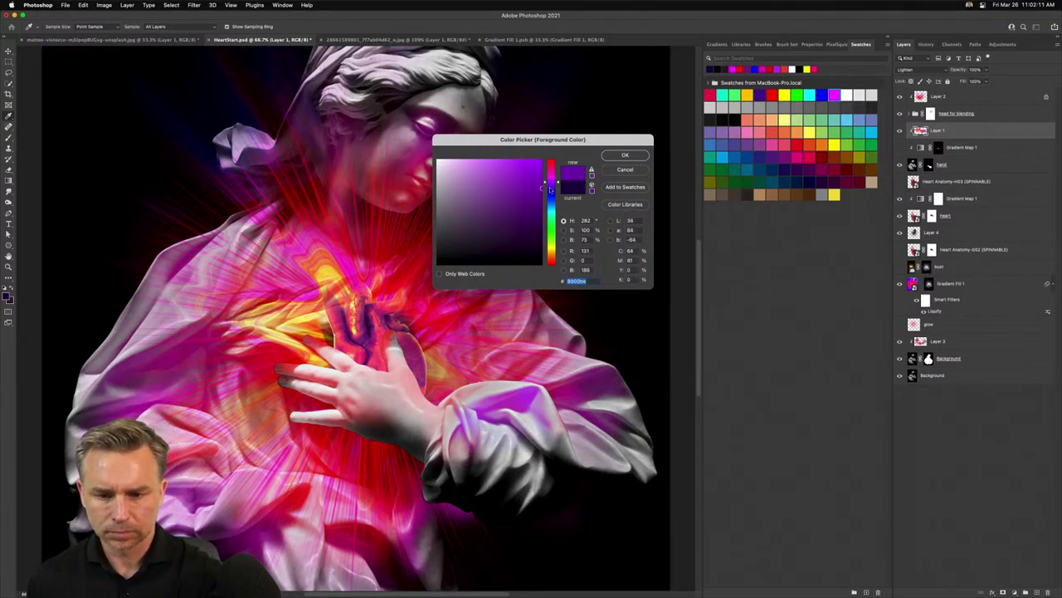
key("Return")
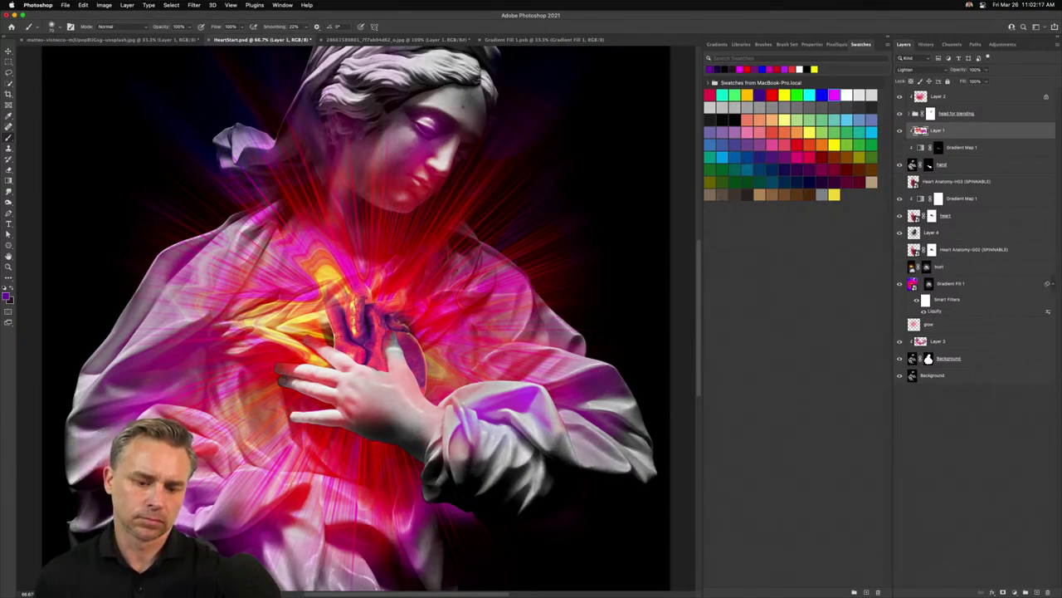
Add a new layer above the heart's Gradient Map 1 and paint a thumb shadow with a small brush in a dark colour sampled from the heart
scroll(303, 329, "down", 3)
scroll(303, 329, "up", 6)
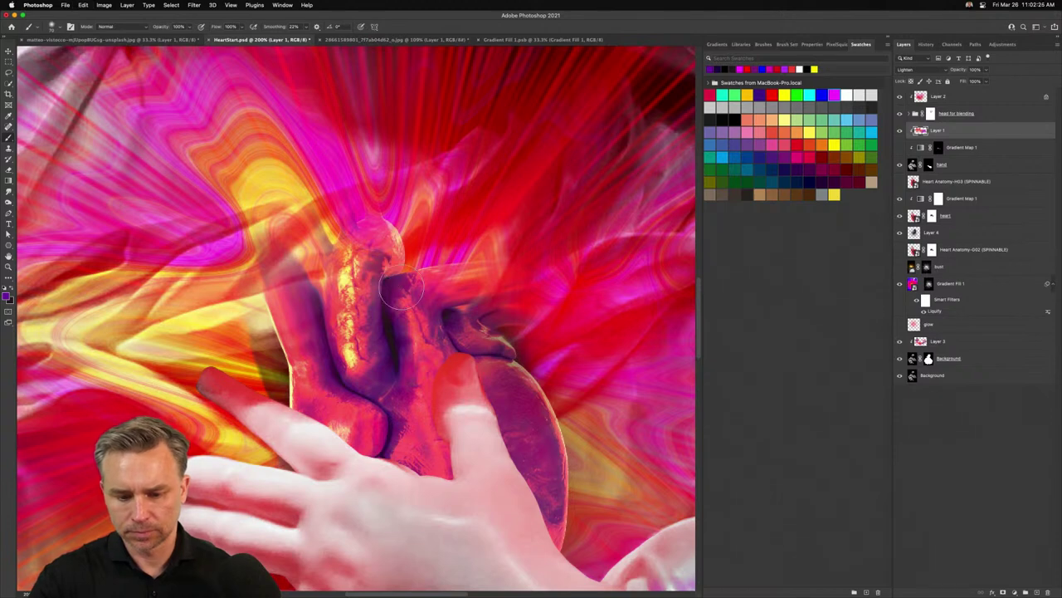
left_click(971, 203)
left_click(1034, 593)
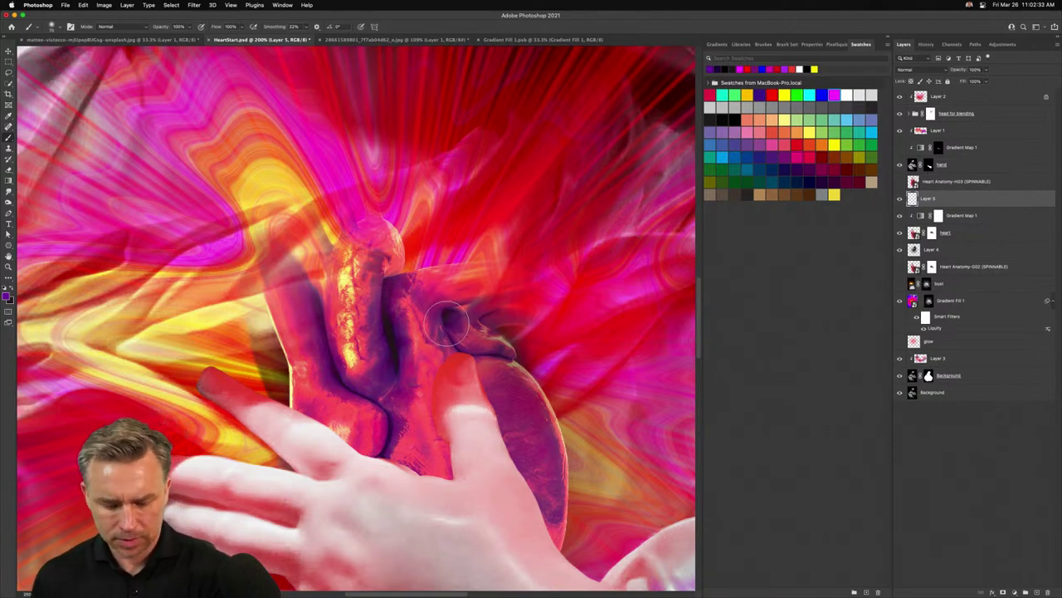
left_click(449, 317, "alt")
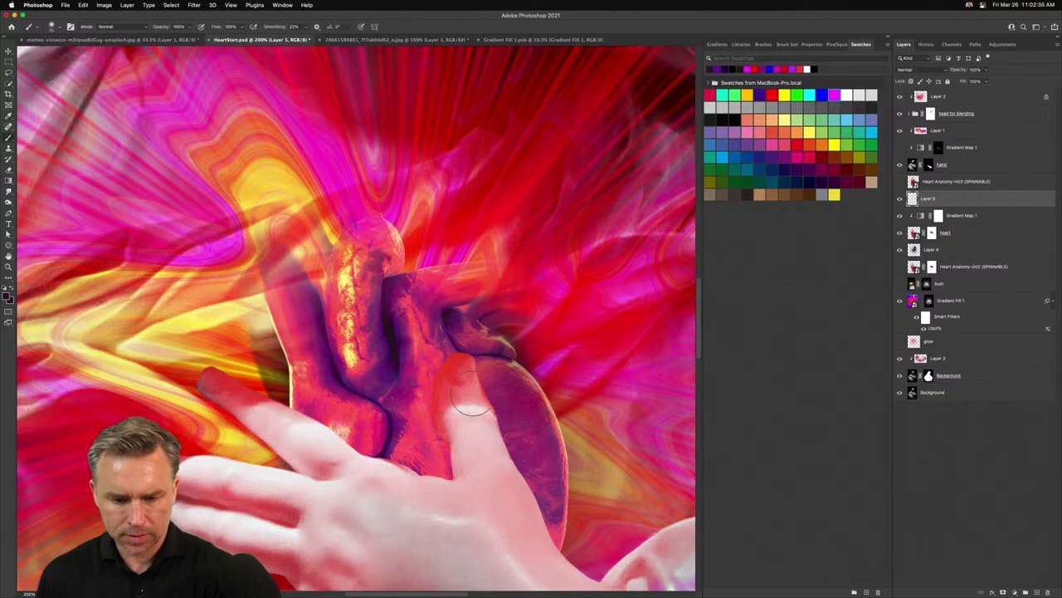
key("bracketleft")
key("bracketleft")
key("bracketleft")
mouse_move(467, 388)
left_mouse_down()
mouse_move(470, 378)
mouse_move(462, 415)
mouse_move(481, 446)
mouse_move(451, 408)
mouse_move(456, 397)
left_mouse_up()
key("bracketleft")
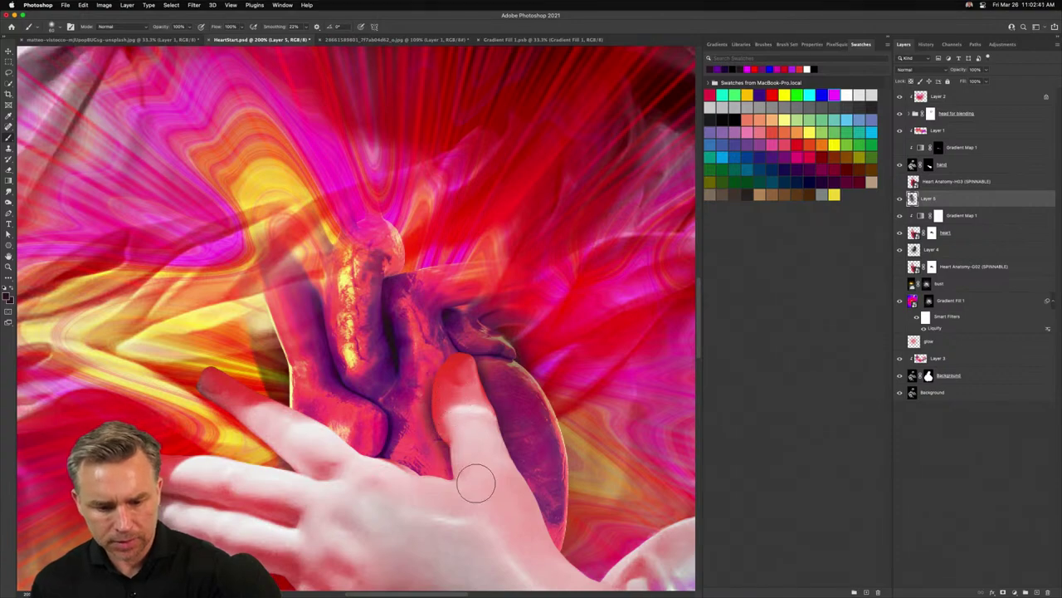
Paint more dark shadow on the heart along the edge of the index finger and knuckles
key("super+minus")
key("super+minus")
key("super+minus")
key("super+minus")
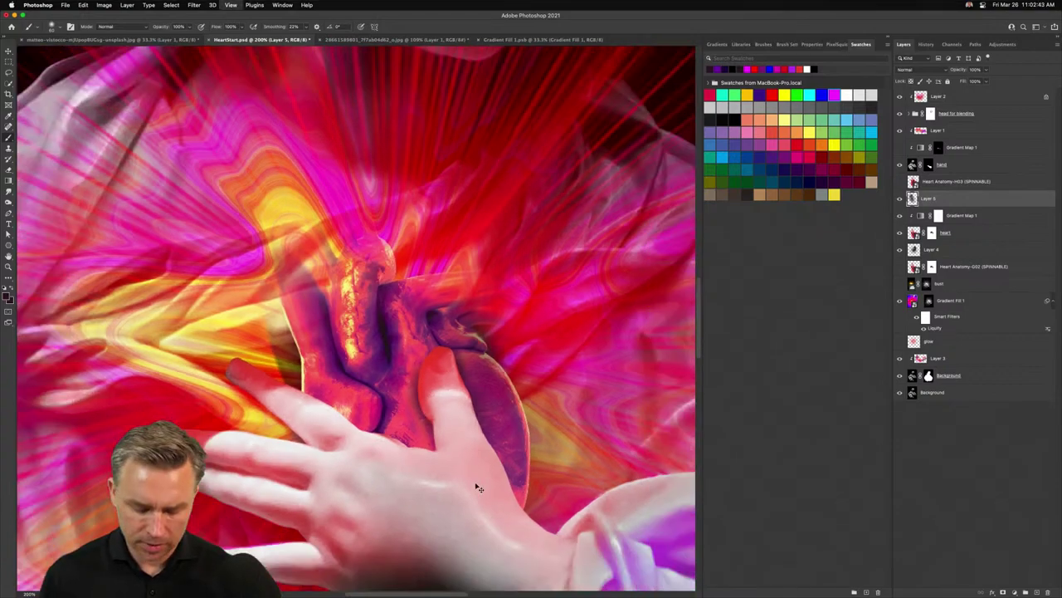
key("super+plus")
key("super+plus")
key("super+plus")
key("super+plus")
key("super+plus")
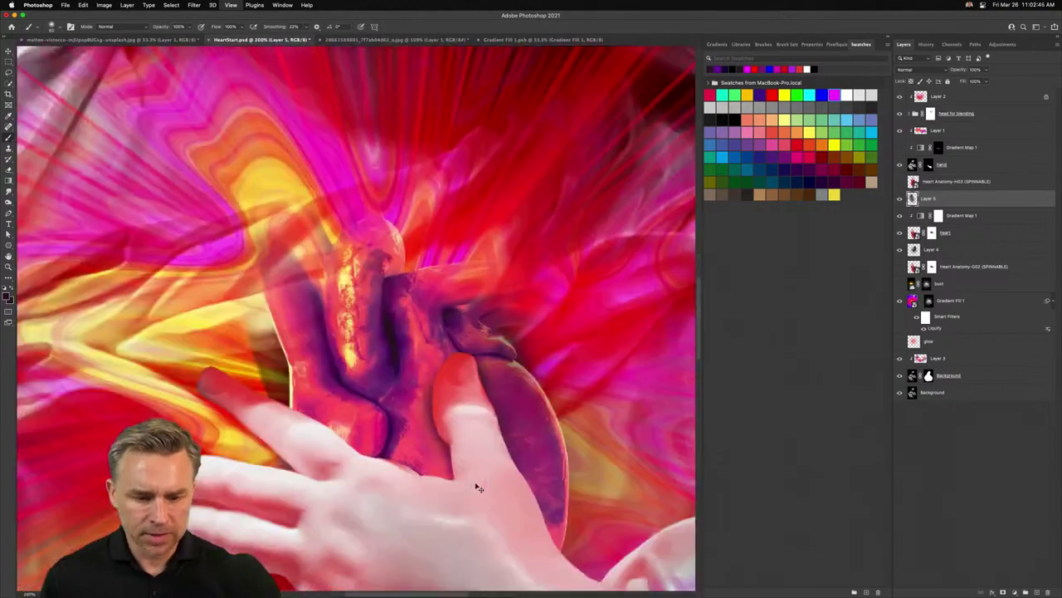
left_click_drag(277, 497, 356, 515)
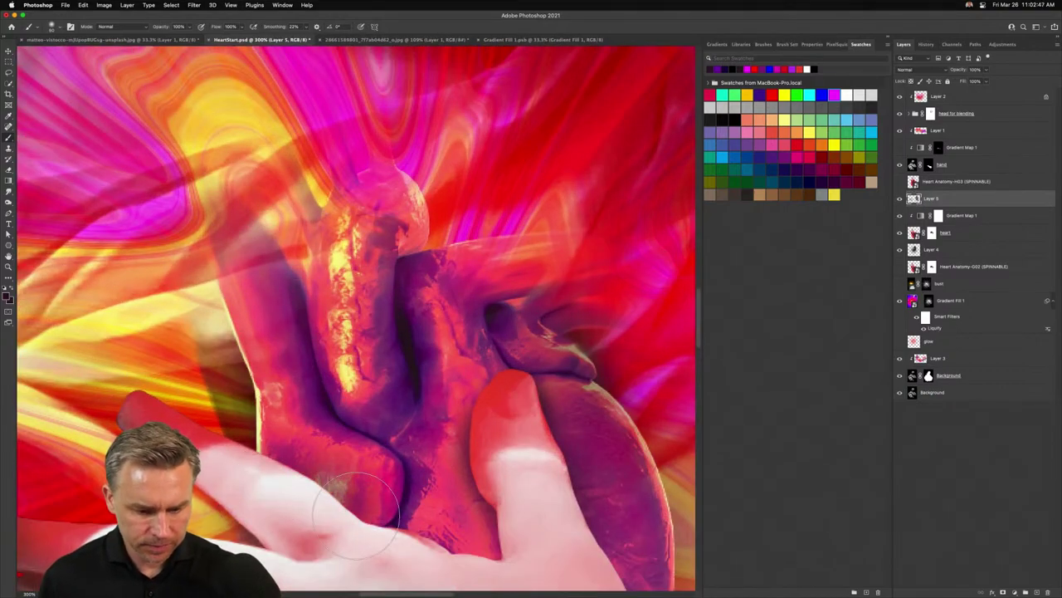
key("super+minus")
key("super+minus")
key("super+minus")
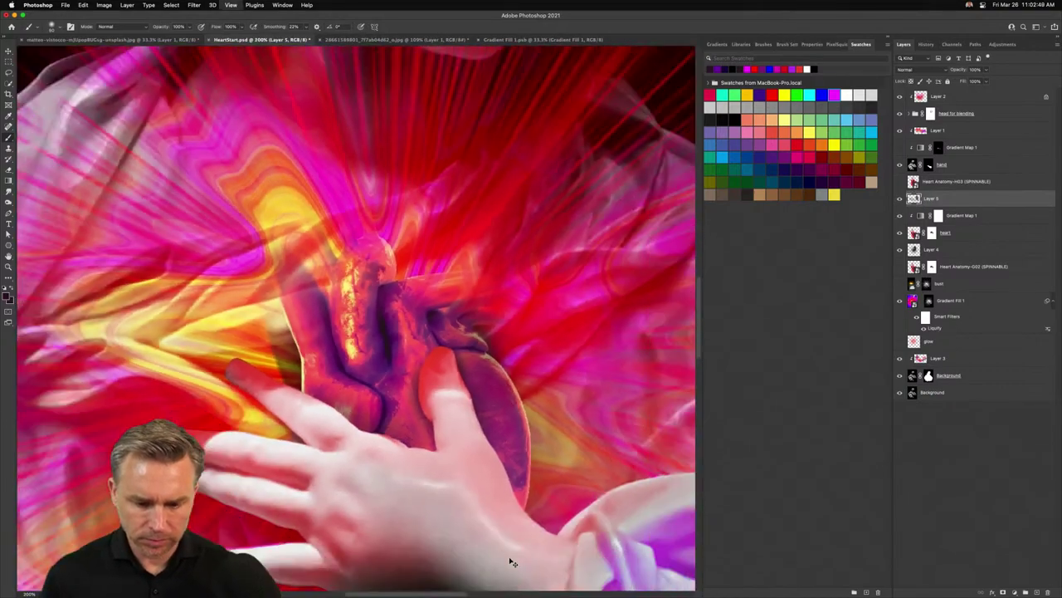
key("super+minus")
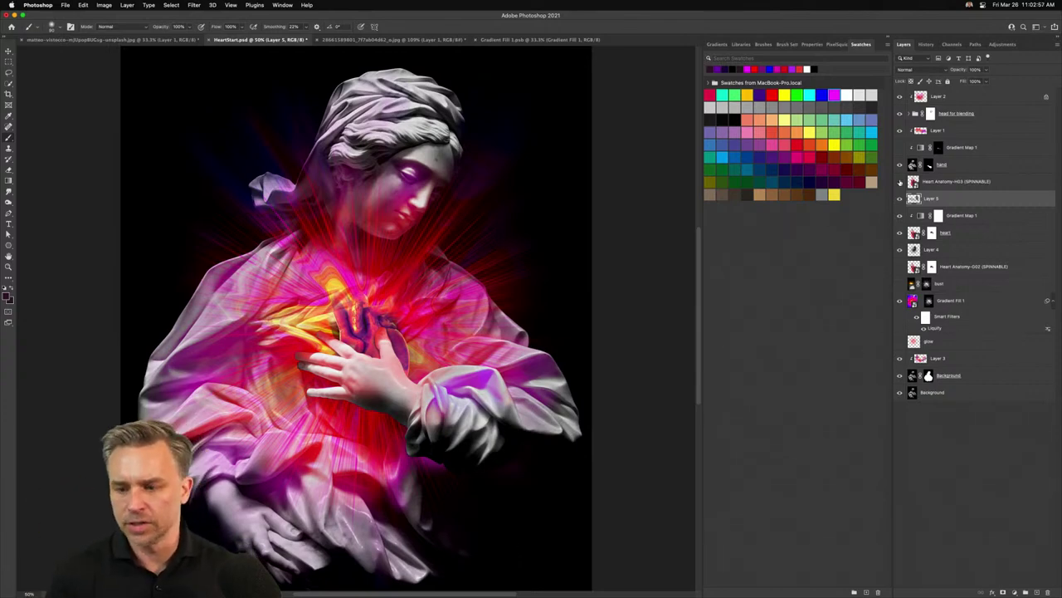
Select Layer 1 and toggle its visibility to compare the painted light, leaving it shown
left_click(921, 133)
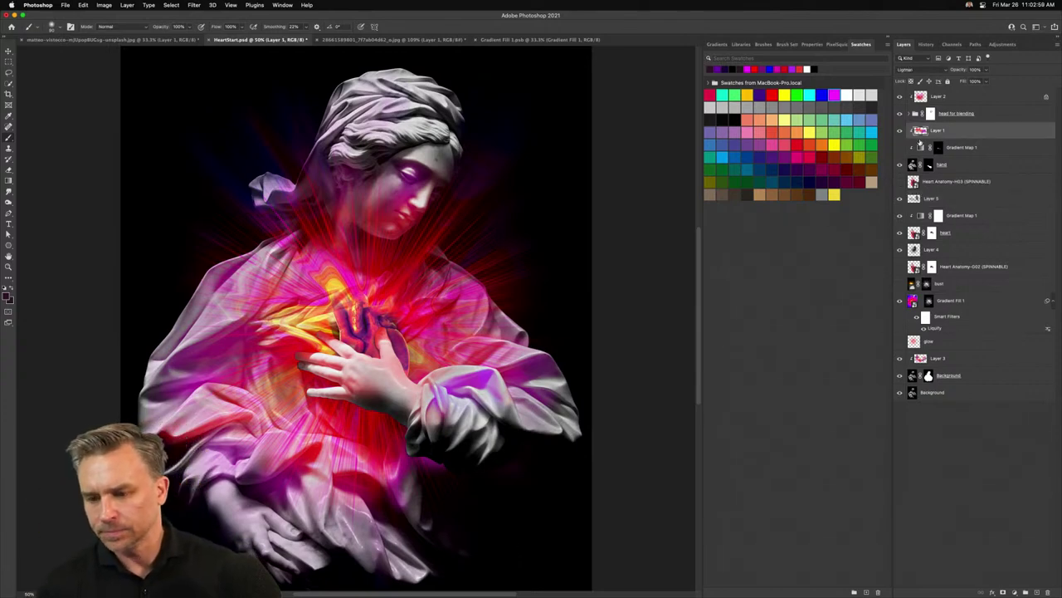
left_click(898, 133)
left_click(899, 132)
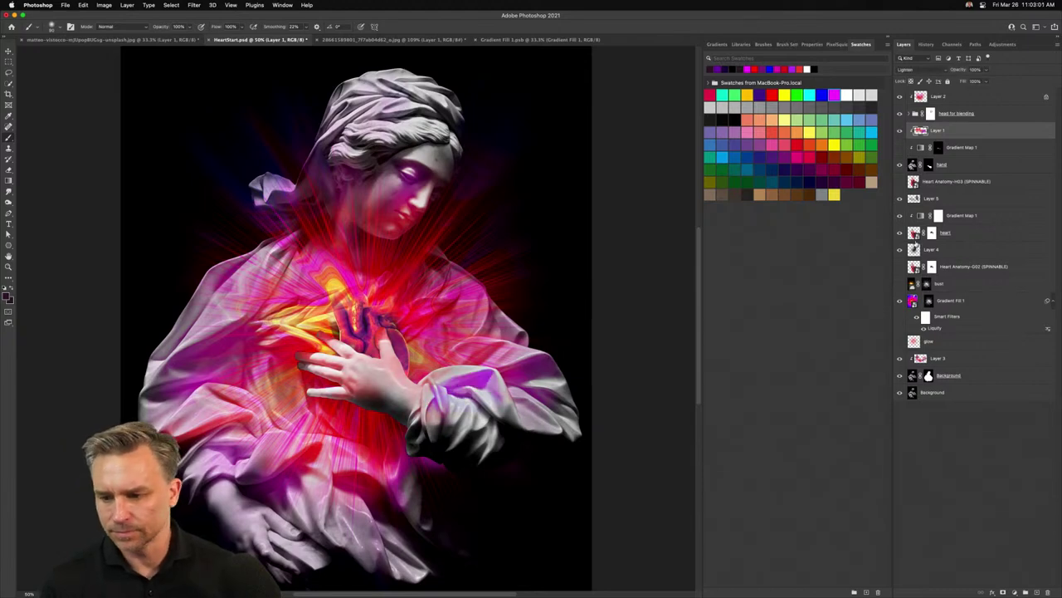
Toggle the visibility of the heart's Gradient Map 1 to compare its colouring, leaving it hidden
left_click(951, 217)
left_click(900, 216)
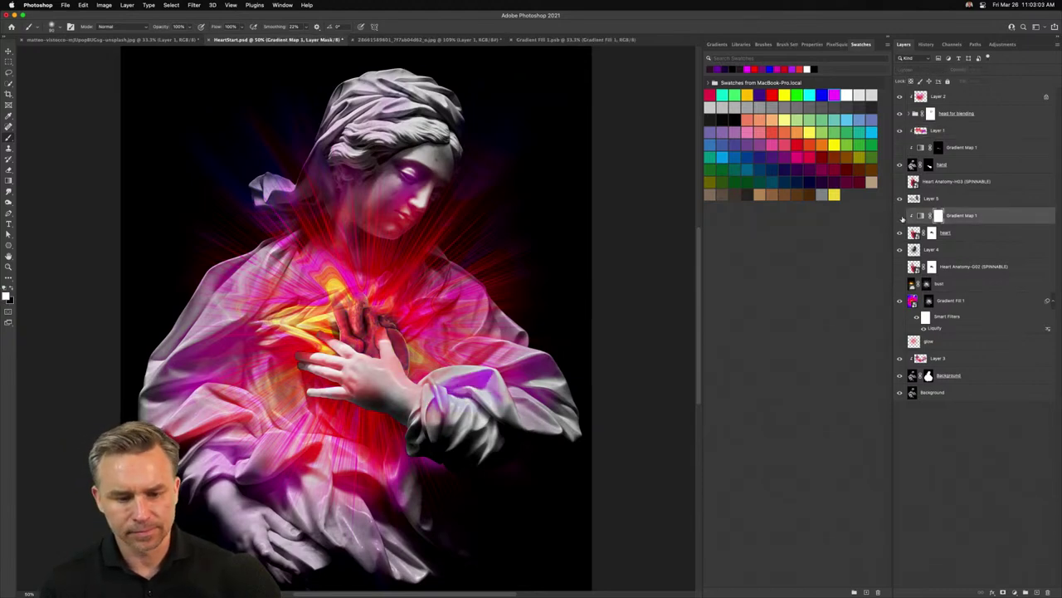
left_click(900, 216)
left_click(900, 216)
left_click(899, 216)
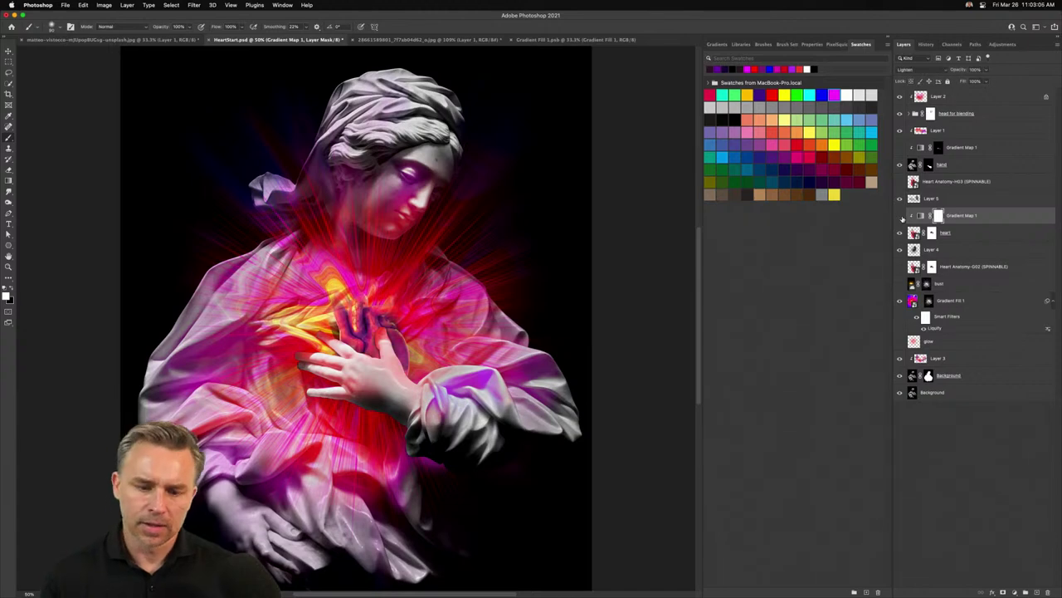
left_click(900, 216)
Apply Levels to the heart layer with input black point 37 and white point 242
left_click(954, 234)
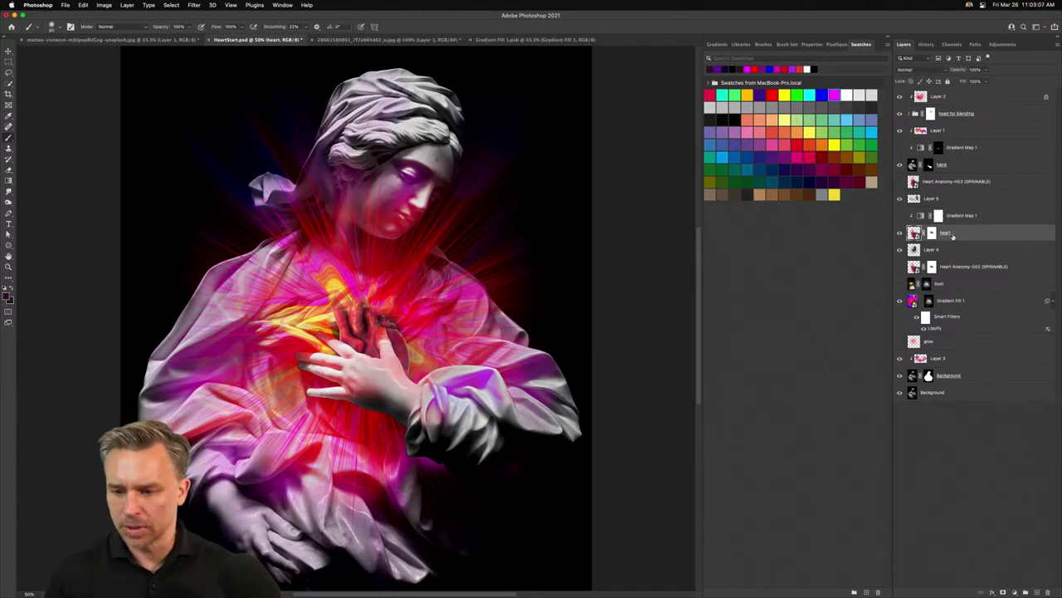
key("ctrl+l")
left_click_drag(456, 247, 471, 247)
left_click_drag(560, 247, 556, 248)
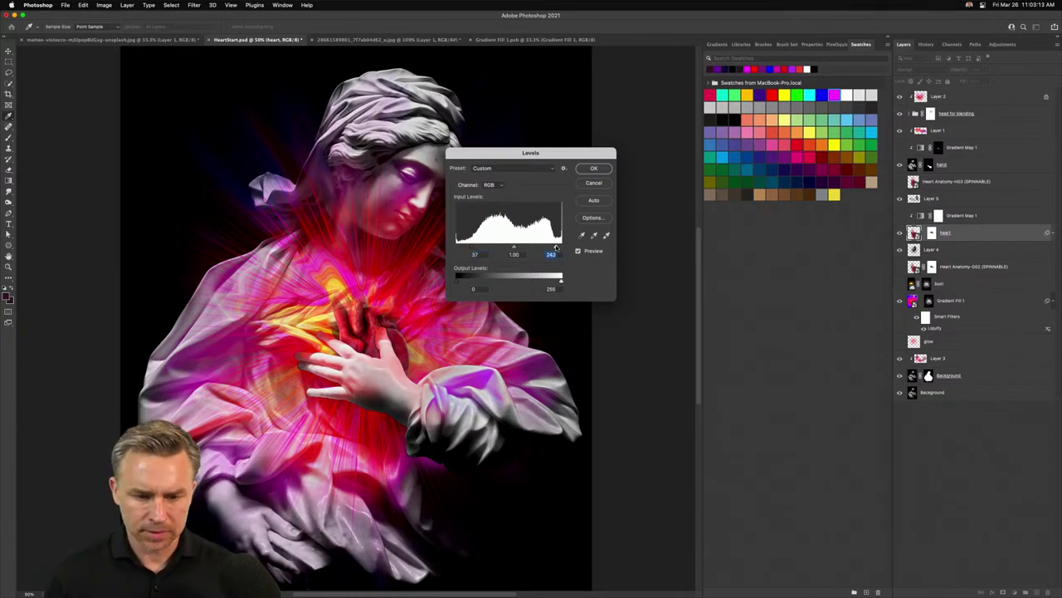
key("Return")
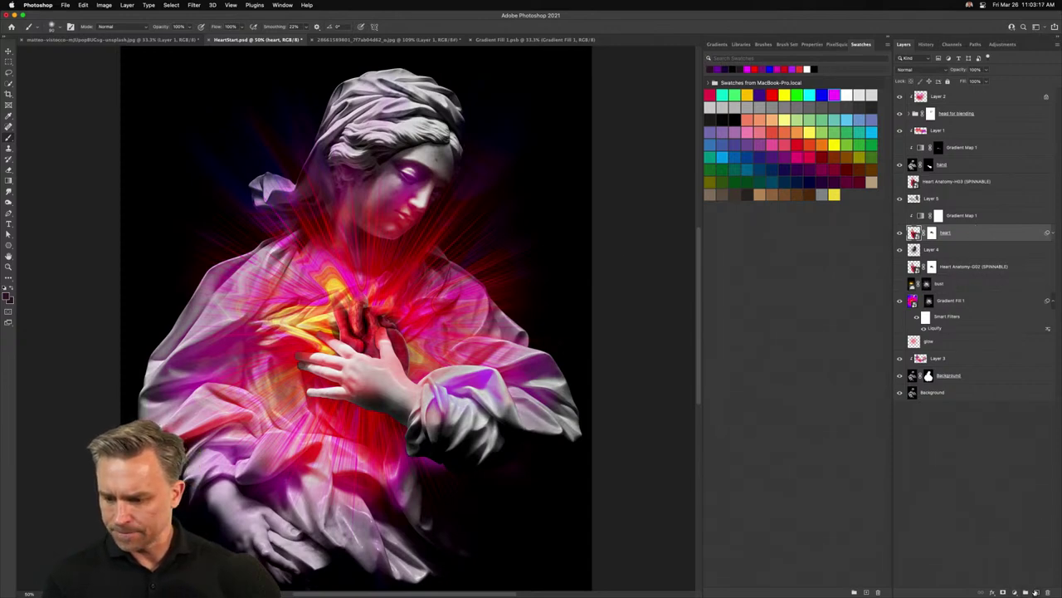
Add a new layer directly above the heart, clip it to the heart and clip Gradient Map 1 again above it
left_click(1037, 592)
left_click(956, 241, "alt")
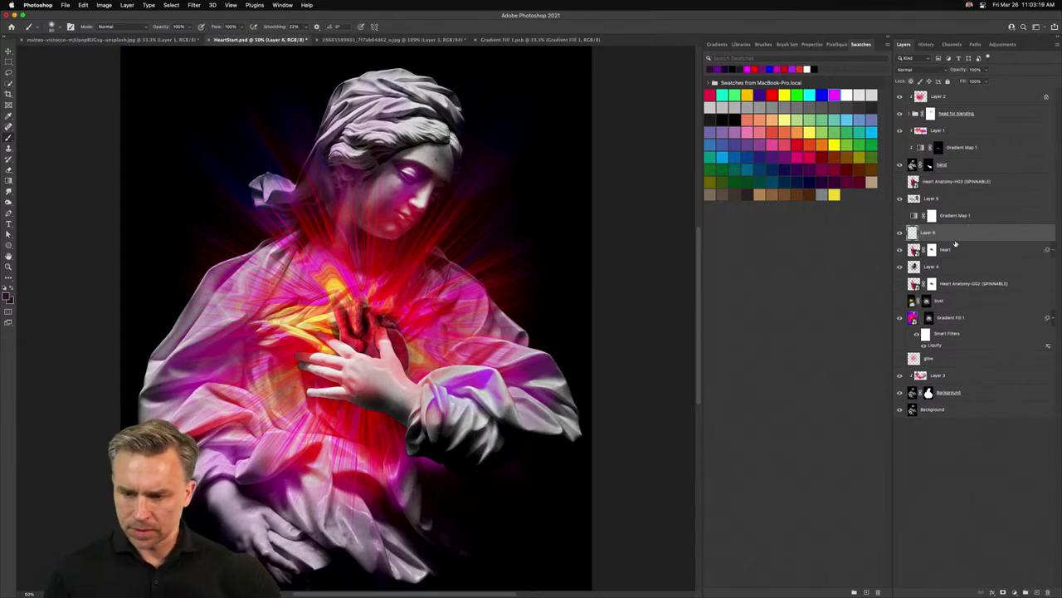
left_click(957, 240, "alt")
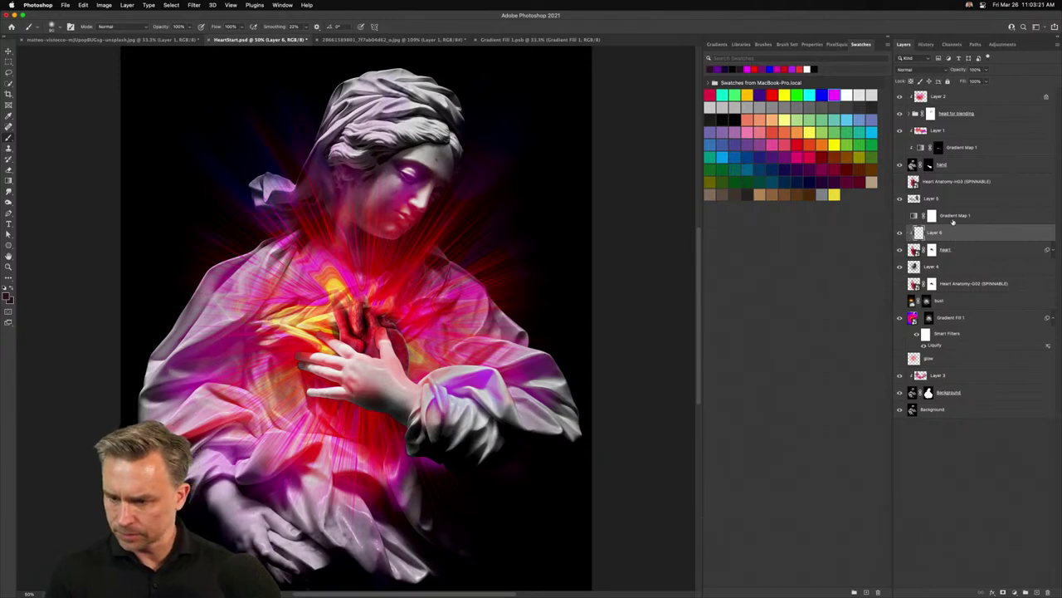
left_click(958, 223, "alt")
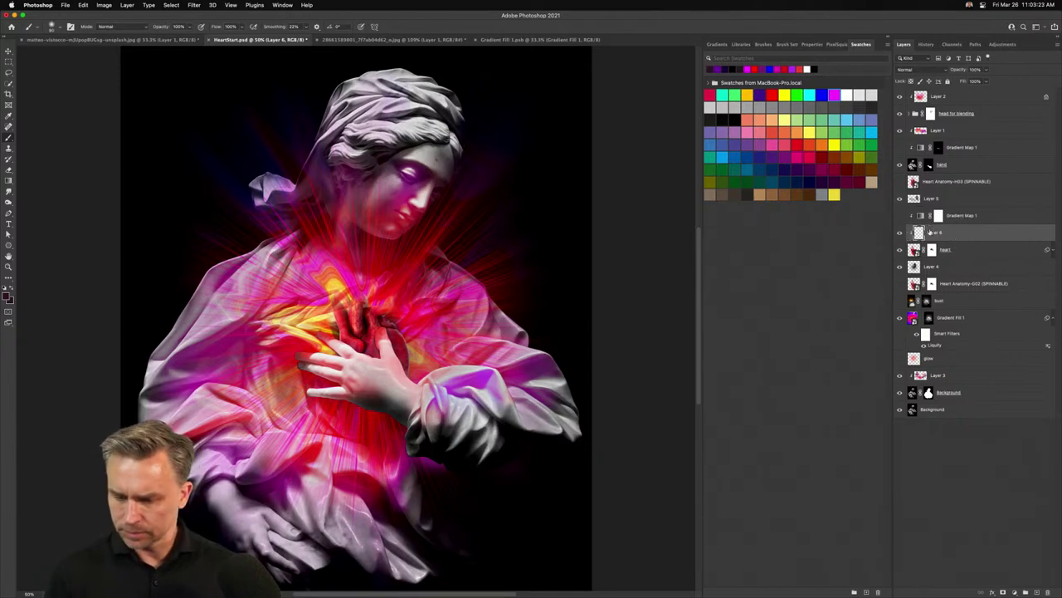
Paint dark shading over the heart on the new clipped layer, Layer 6
key("super+equal")
key("super+equal")
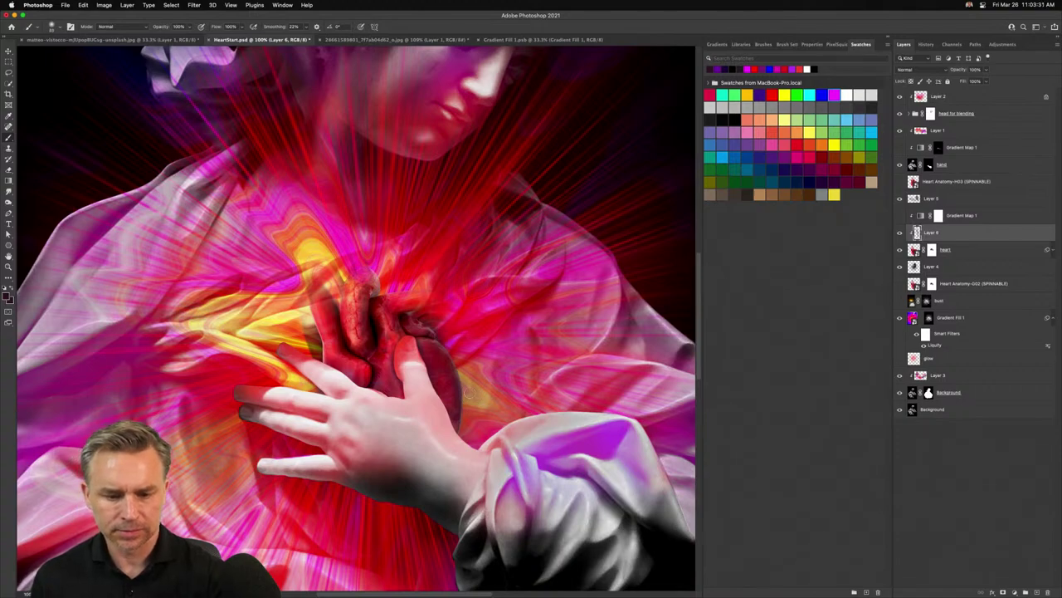
key("super+minus")
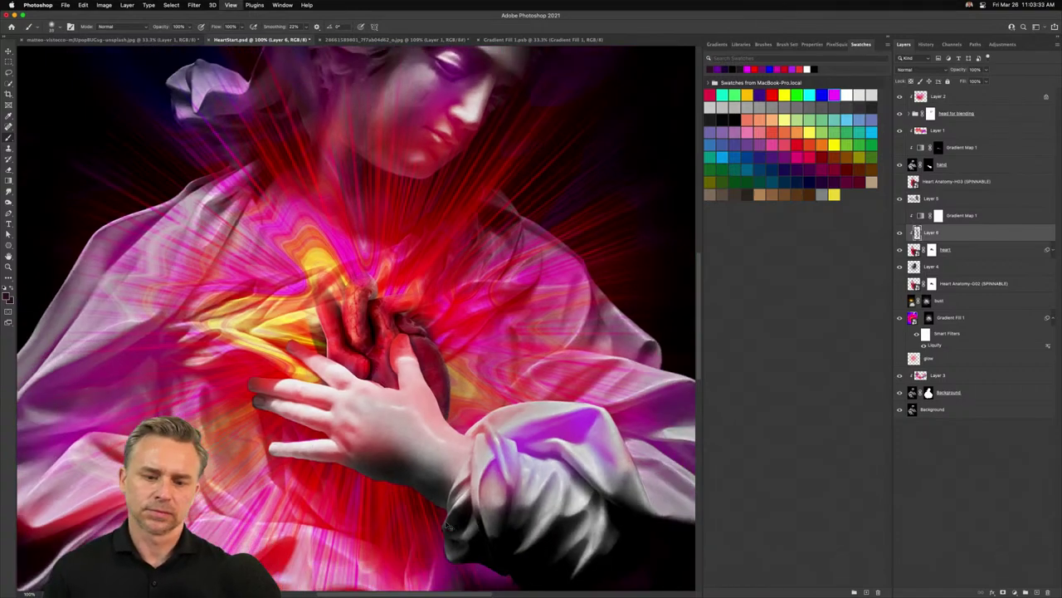
key("super+minus")
key("super+minus")
key("super+plus")
key("super+plus")
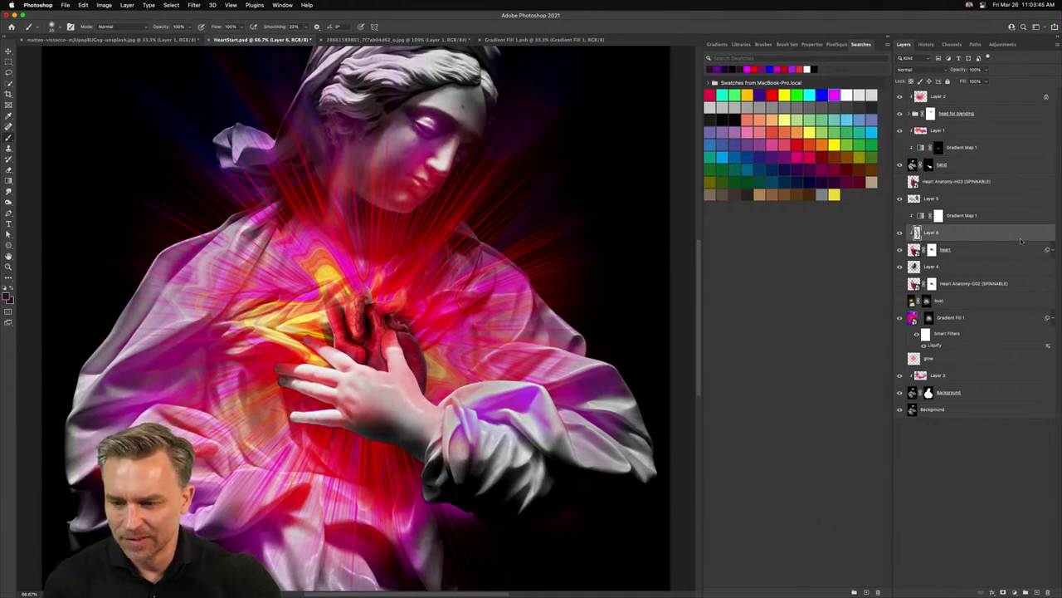
Select the heart layer and toggle its Gradient Map 1 to compare the shaded heart, leaving the gradient map shown
left_click(947, 250)
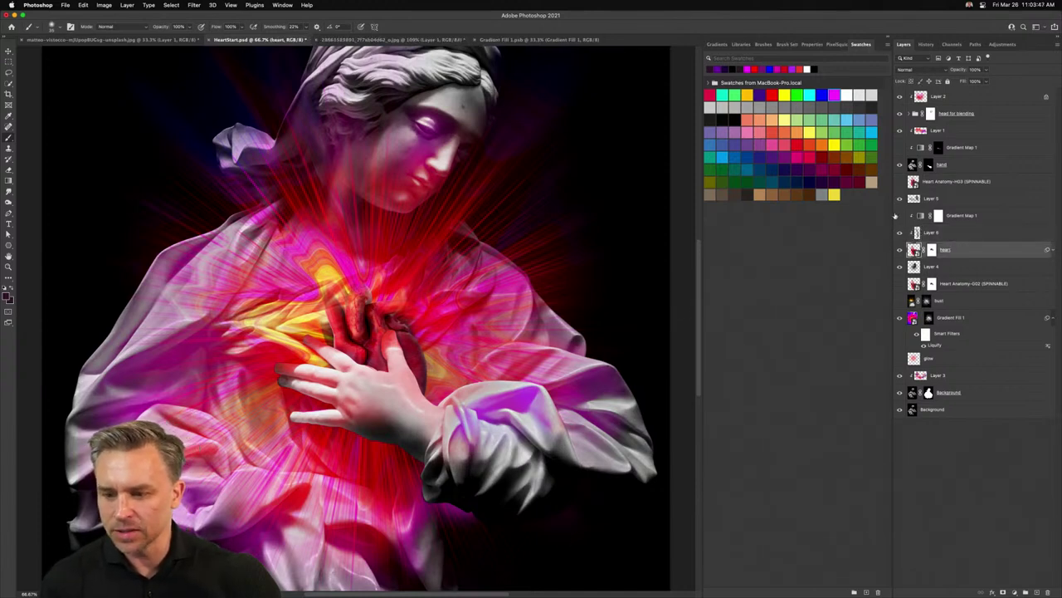
left_click(900, 216)
left_click(900, 216)
left_click(900, 216)
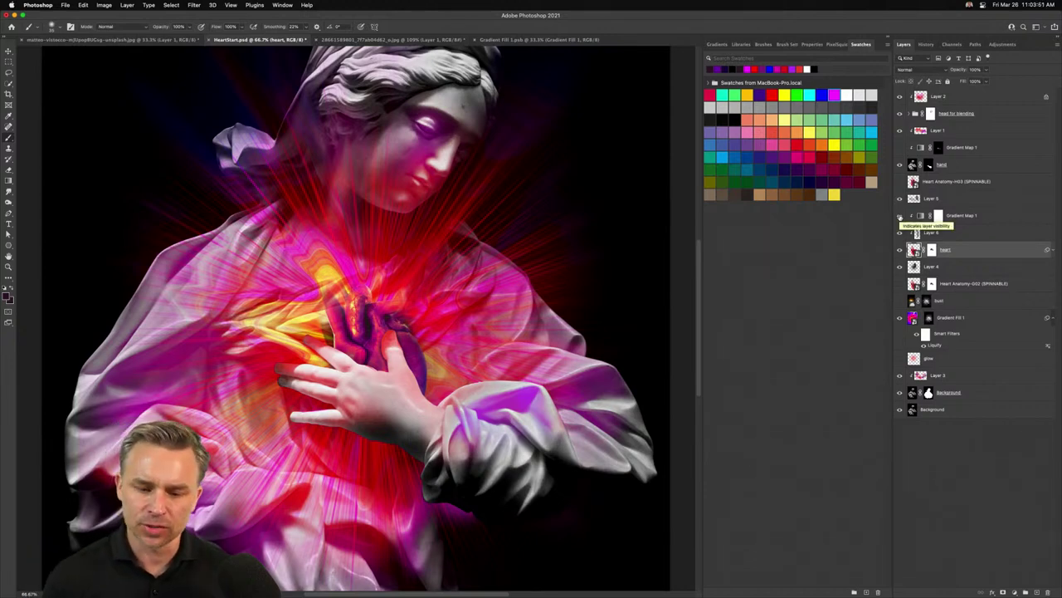
Rotate, slightly shrink and reposition the heart behind the hand, together with its clipped Layer 6 and Gradient Map 1
left_click(955, 216, "shift")
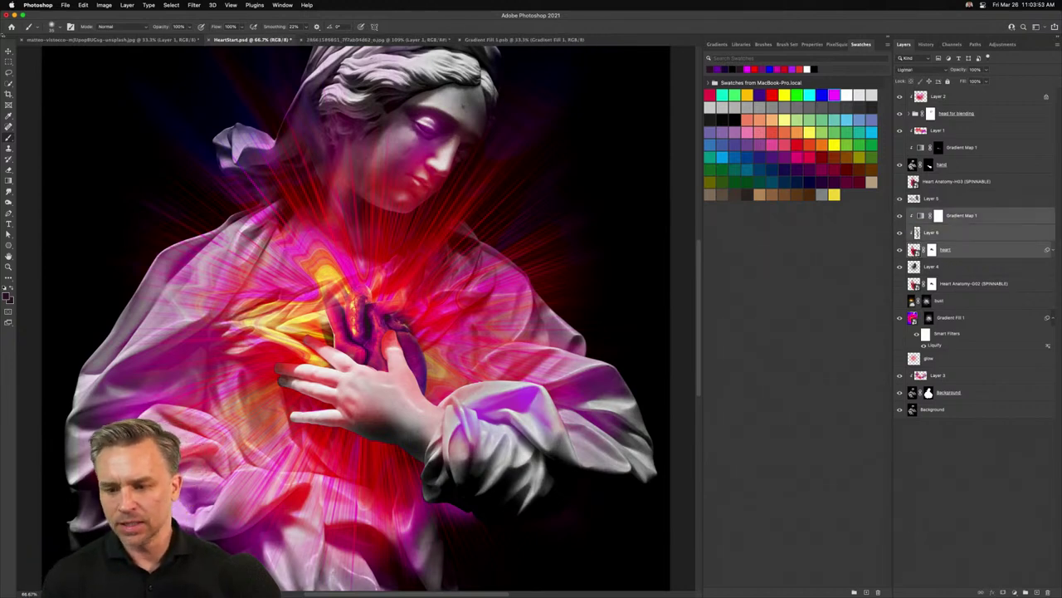
key("v")
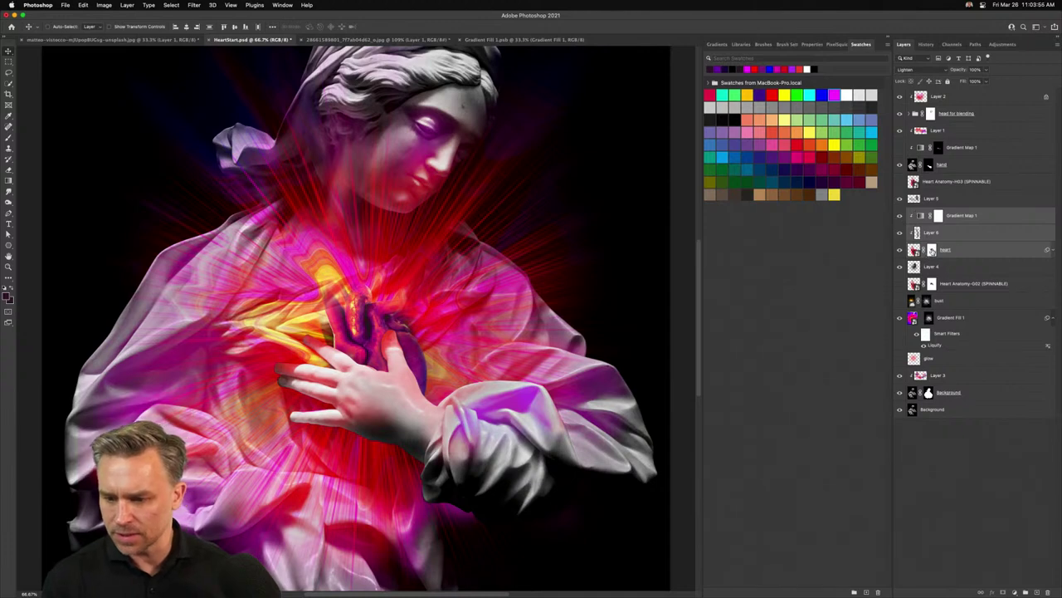
mouse_move(341, 359)
left_mouse_down()
mouse_move(348, 309)
mouse_move(339, 353)
left_mouse_up()
key("super+t")
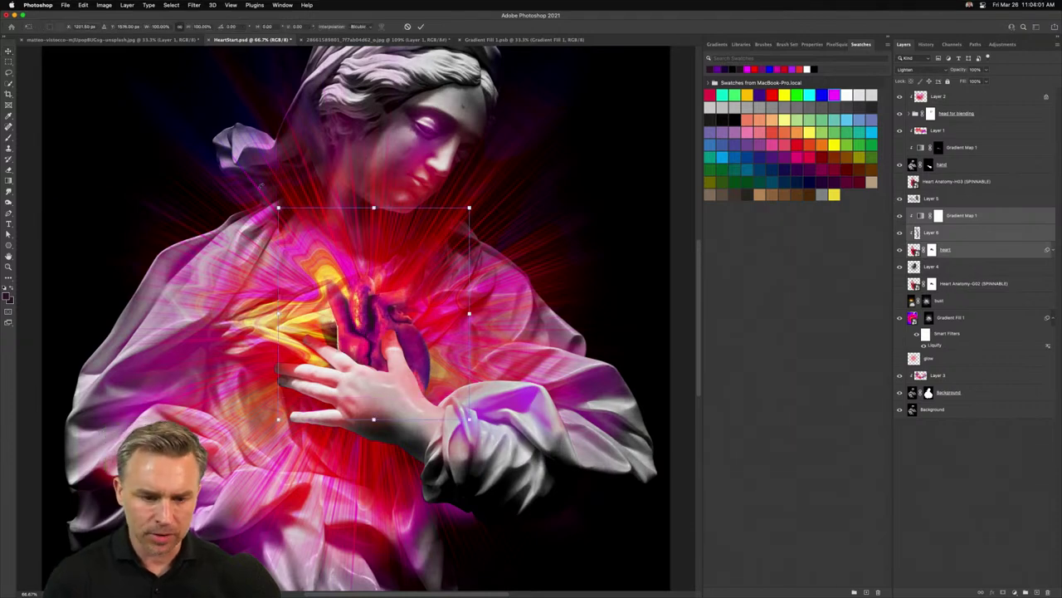
left_click_drag(263, 188, 243, 210)
left_click_drag(332, 345, 328, 351)
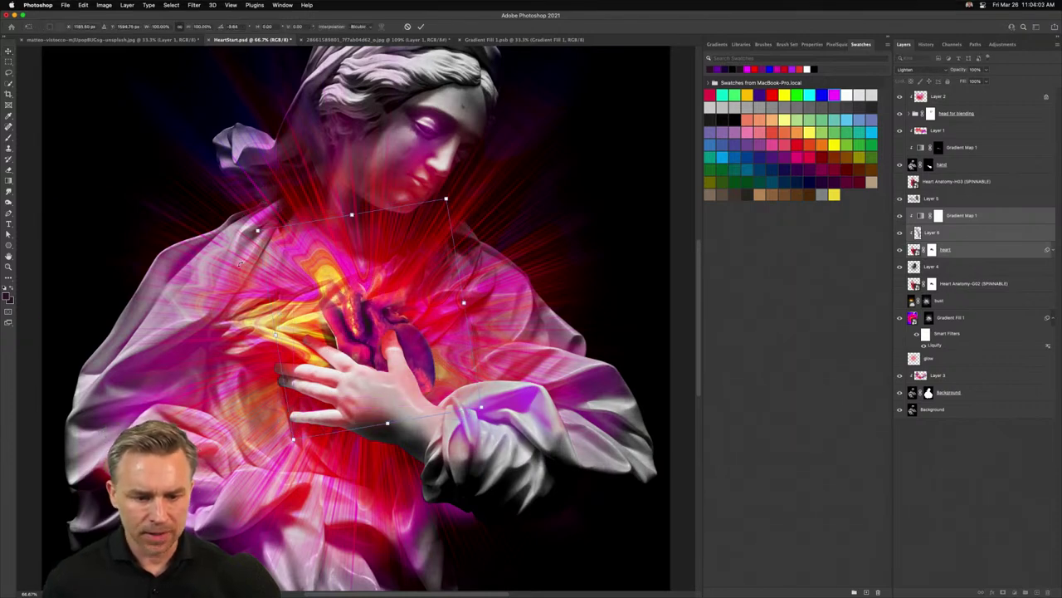
left_click_drag(258, 230, 265, 251)
left_click_drag(335, 358, 330, 360)
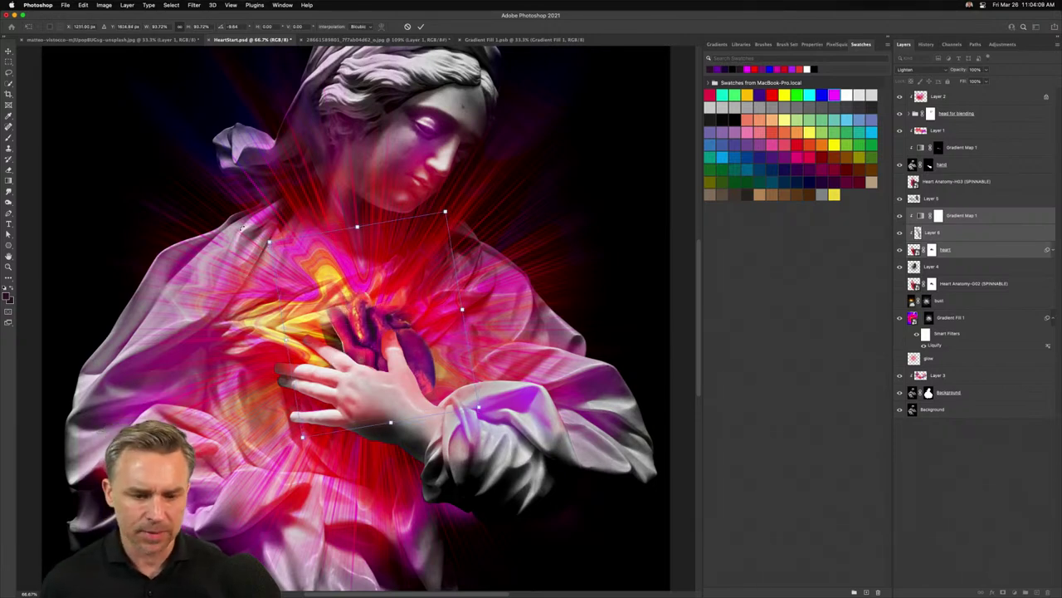
left_click_drag(241, 227, 287, 241)
key("Return")
left_click_drag(304, 314, 305, 323)
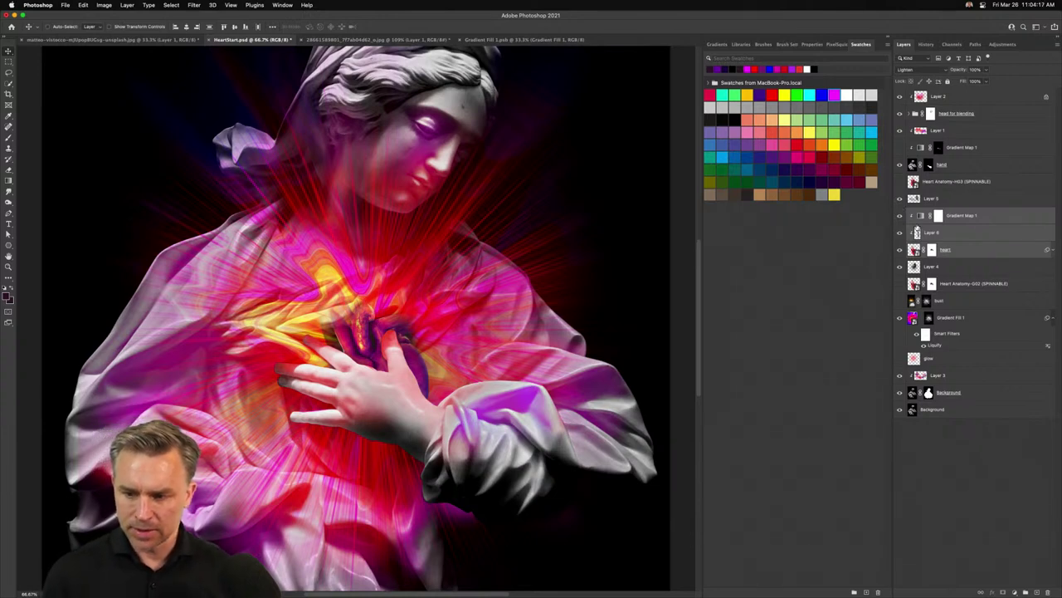
Group the heart, Layer 6 and Gradient Map 1 and name the group "heart"
key("super+g")
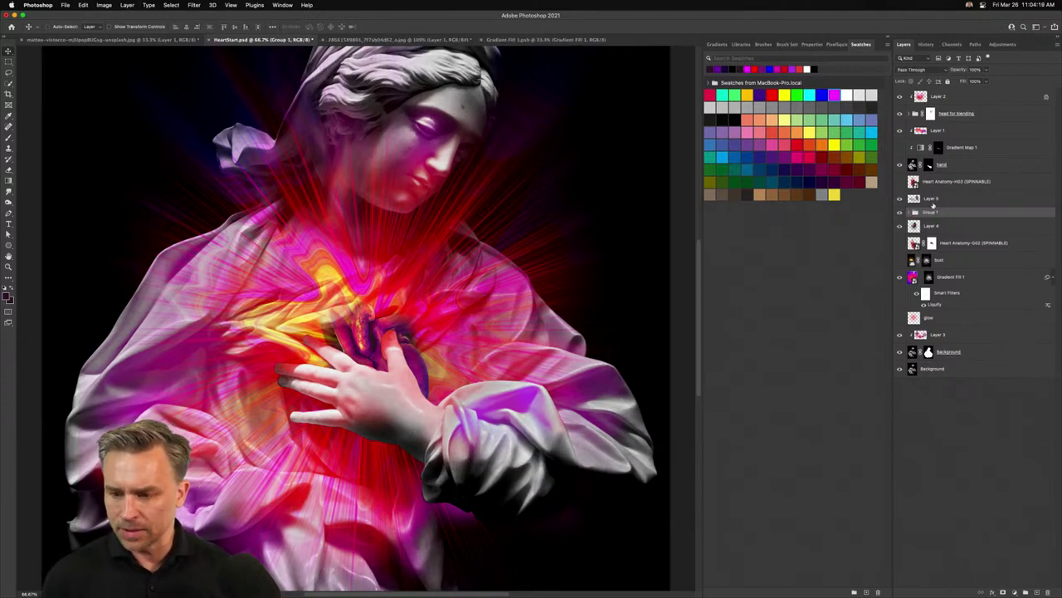
type("hea")
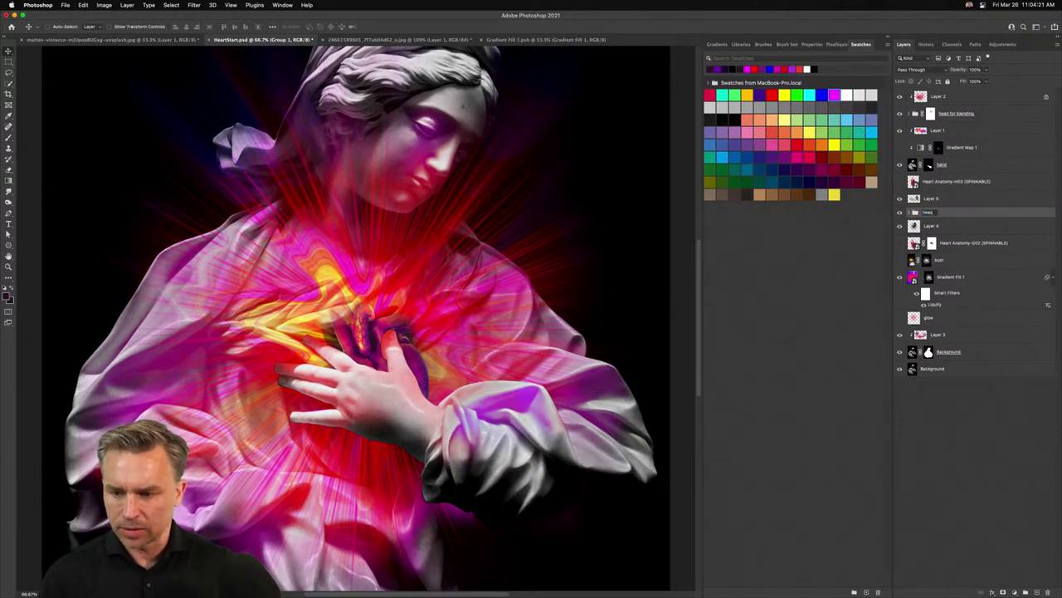
type("rt")
key("Return")
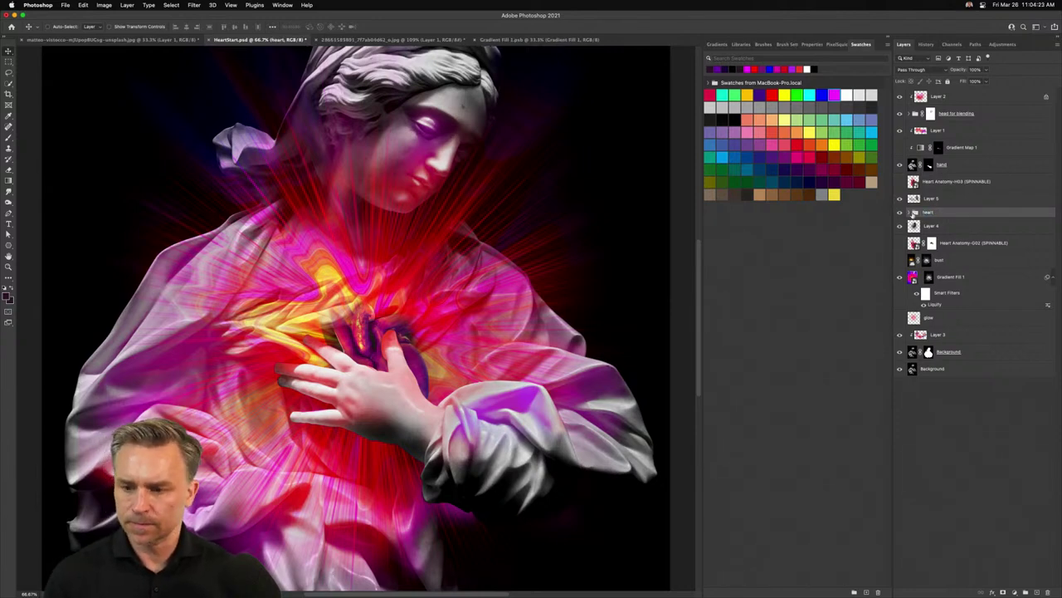
Toggle the heart group's visibility to compare the composite with and without it, leaving the group shown
left_click(900, 213)
left_click(900, 213)
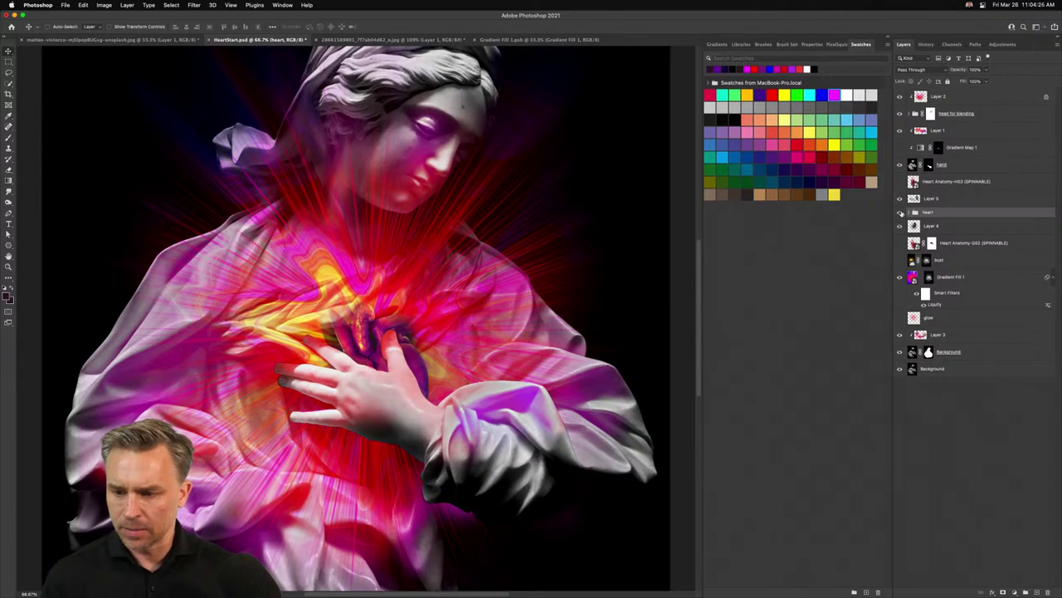
left_click(900, 213)
right_click(902, 214)
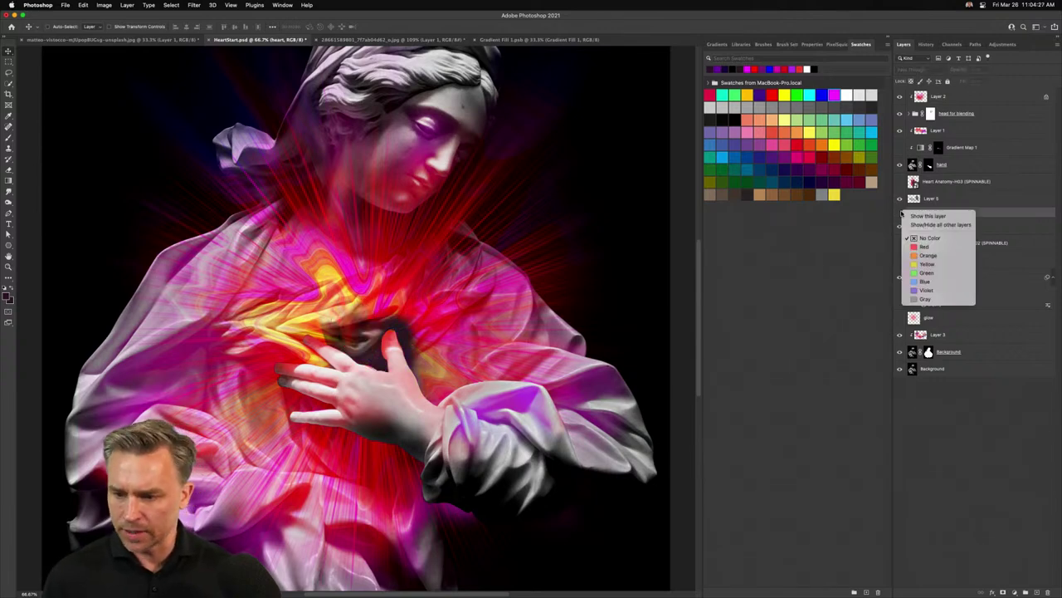
left_click(911, 215)
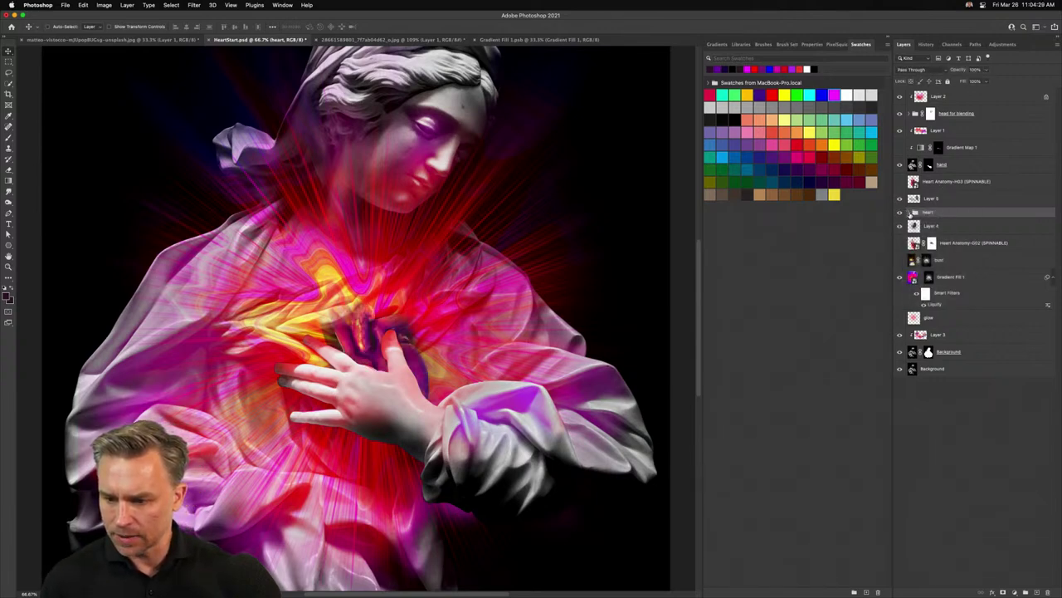
Move Layer 4 into the heart group beneath the heart layer, and place the collapsed group directly below Gradient Fill 1
left_click(909, 213)
left_click_drag(917, 279, 941, 267)
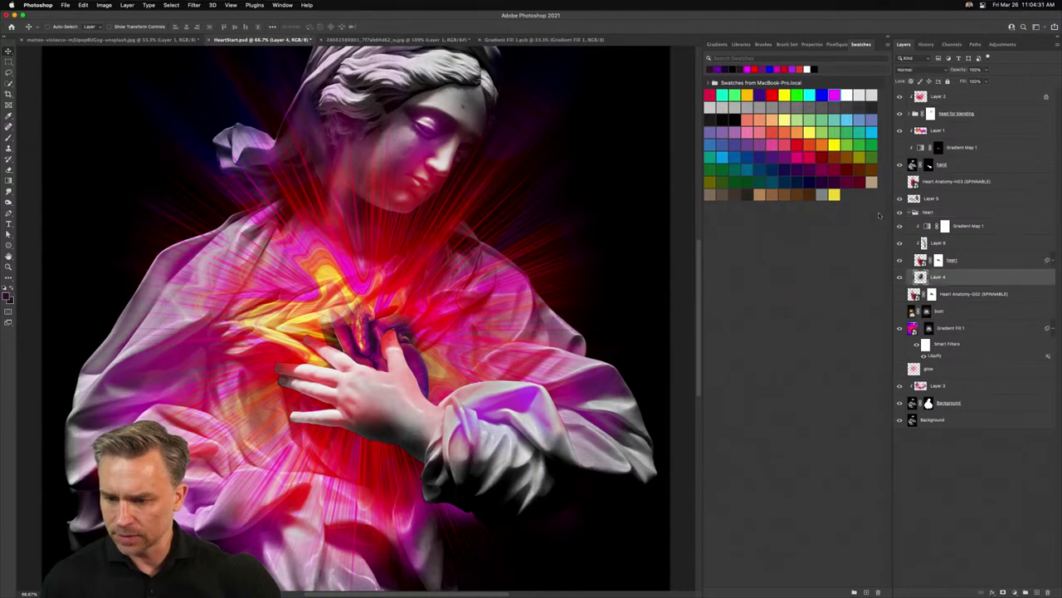
left_click(908, 214)
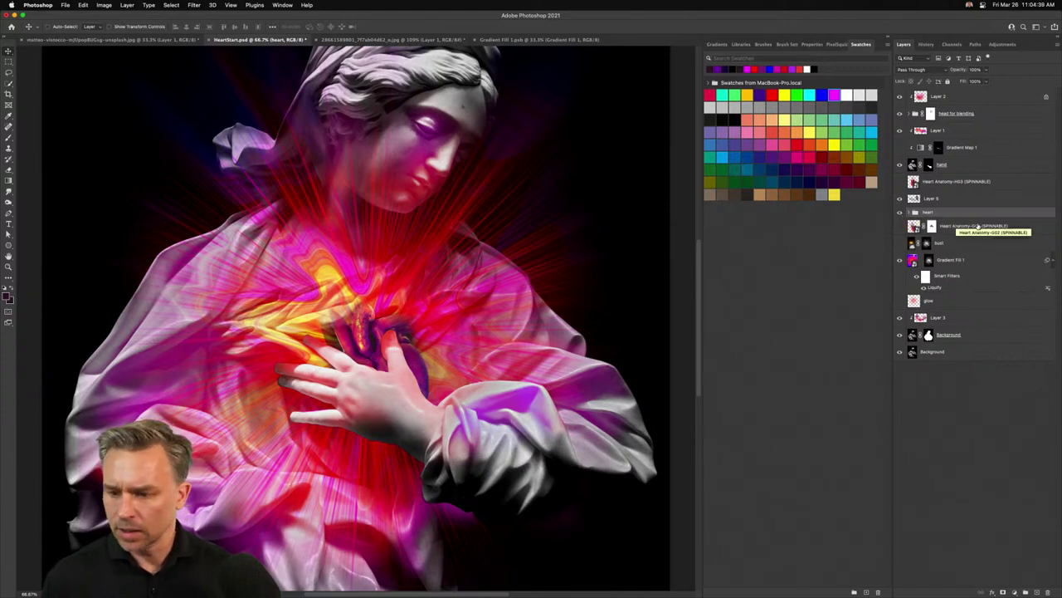
left_click_drag(944, 215, 953, 288)
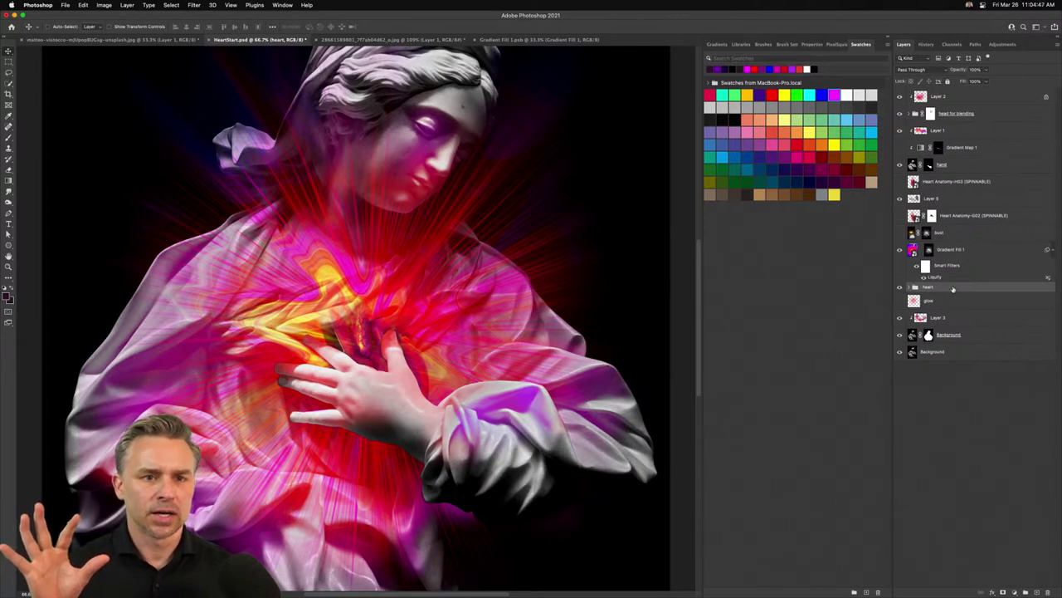
Put Gradient Fill 1 in a new group of its own and rename the layer "burst"
left_click(929, 251)
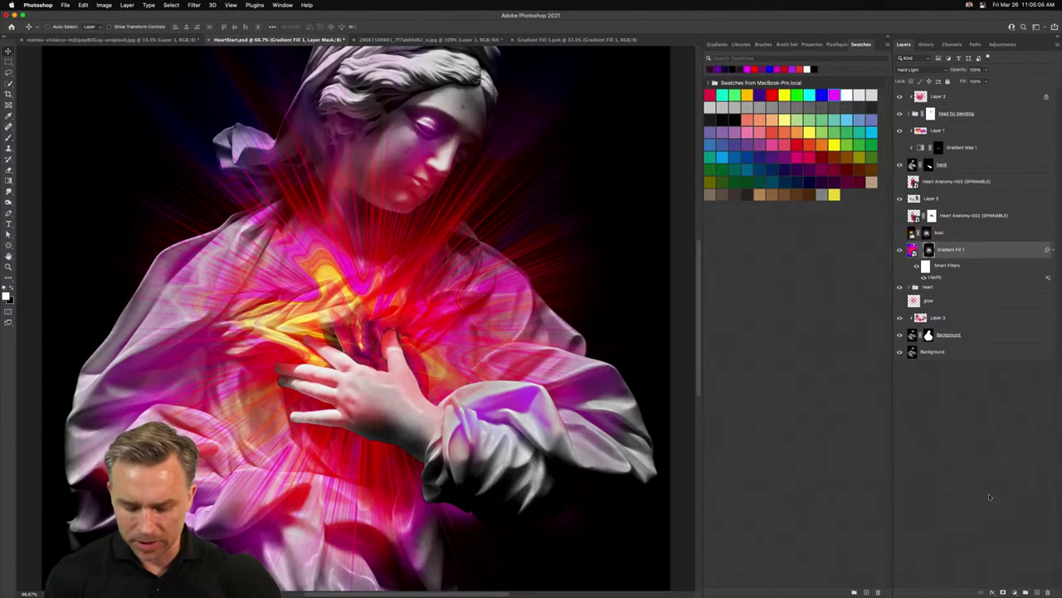
key("super+g")
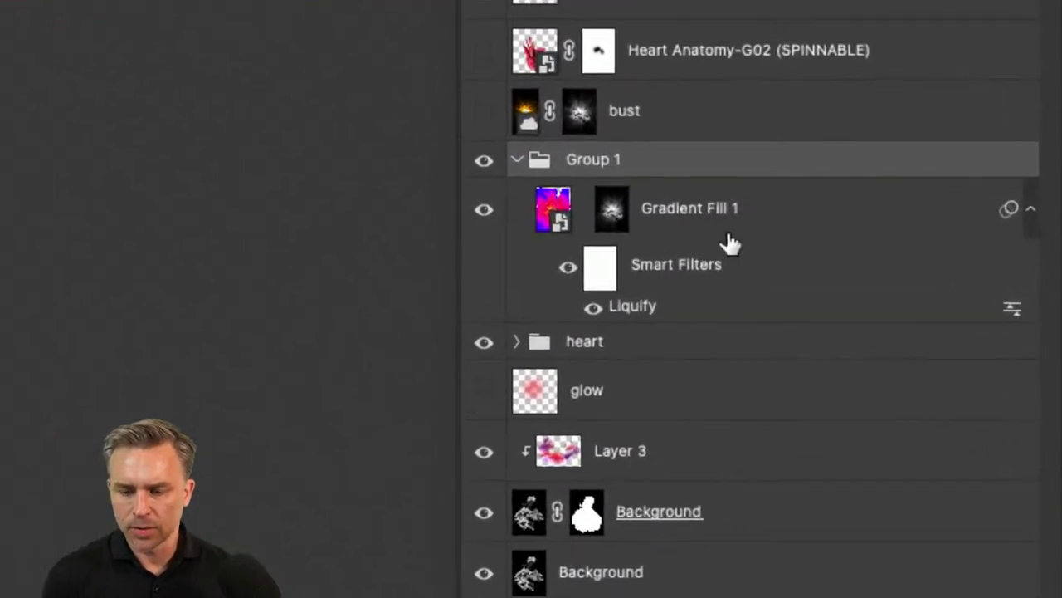
double_click(673, 208)
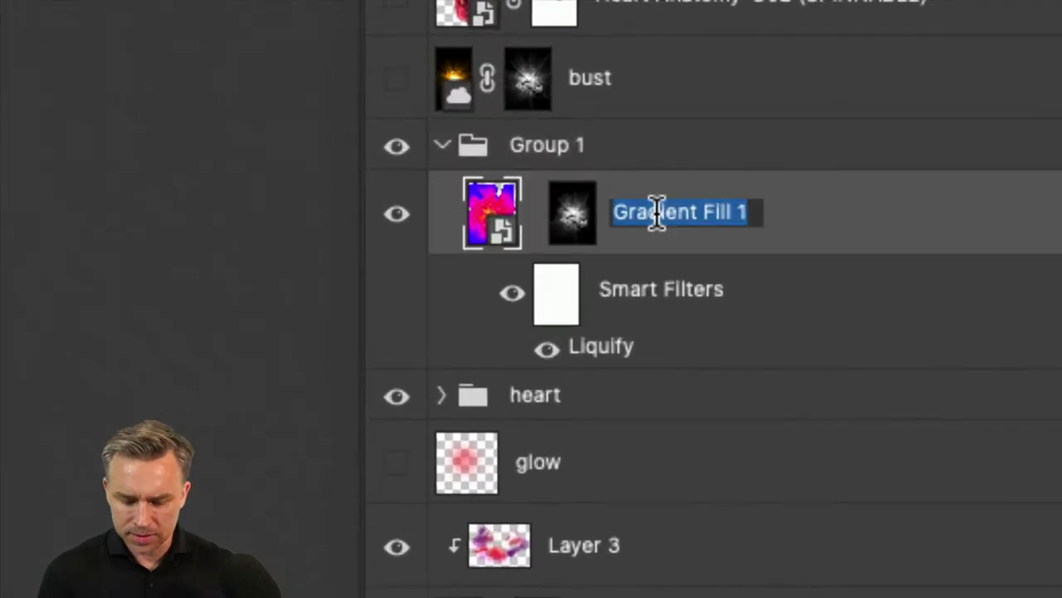
type("burst")
key("Return")
Rename the new group containing the burst layer as "bust folder"
double_click(565, 145)
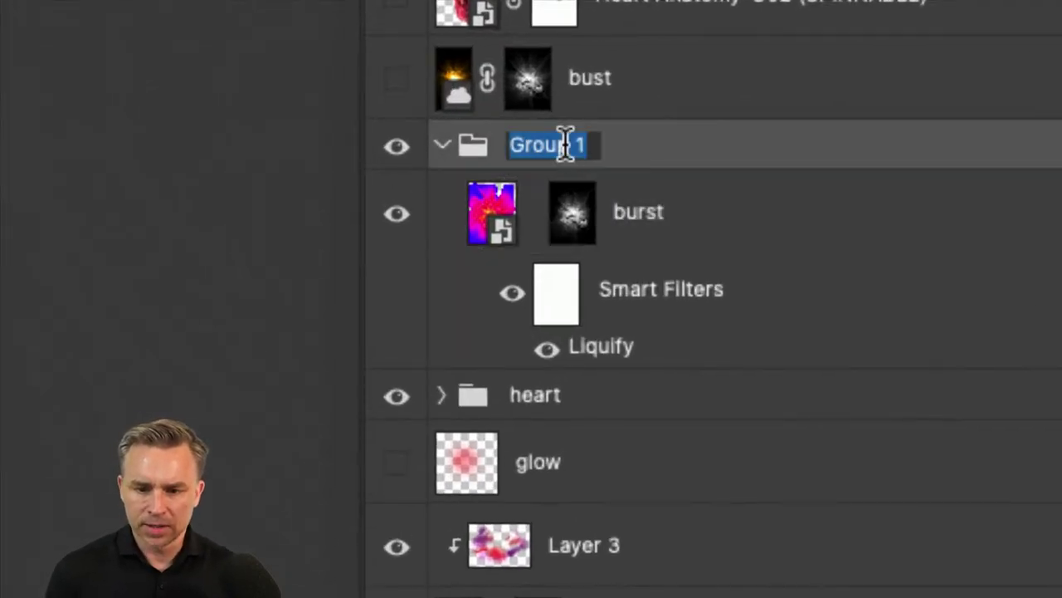
type("bust fo")
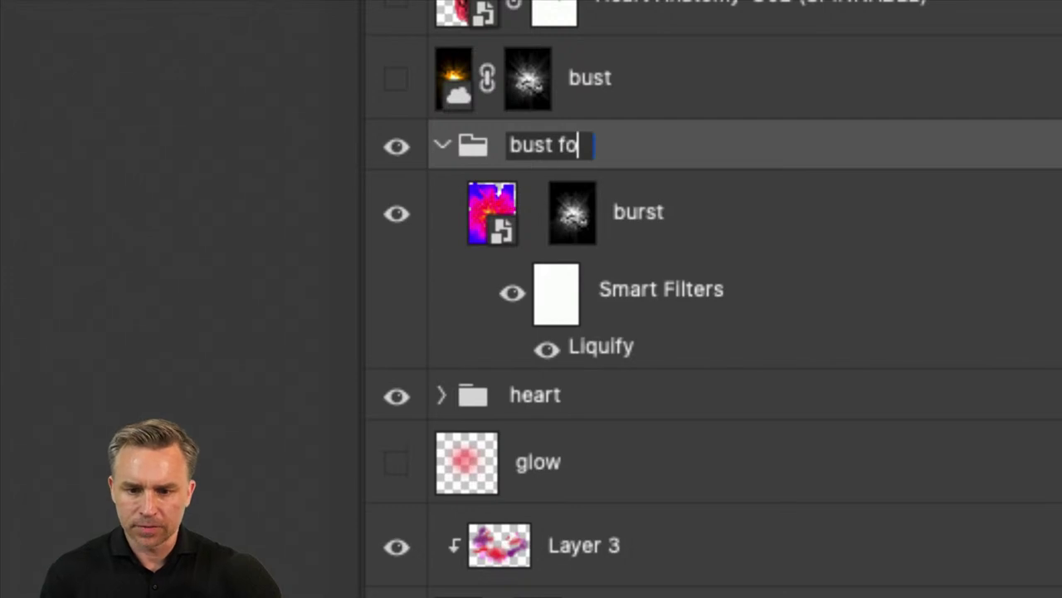
type("lder")
key("Return")
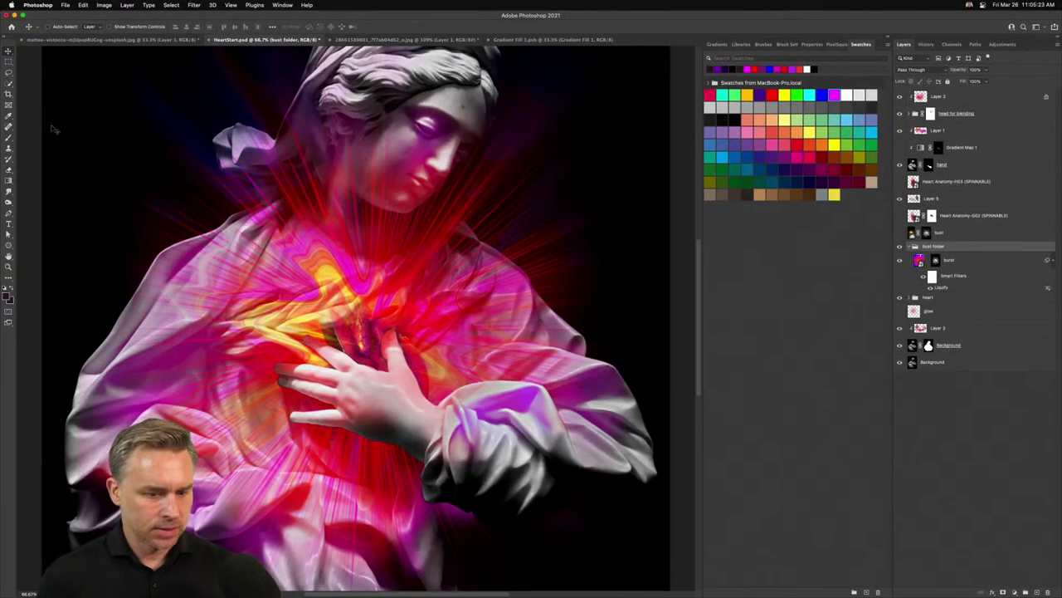
Add a layer mask to the bust folder group and ready the Brush with black as the foreground colour
key("b")
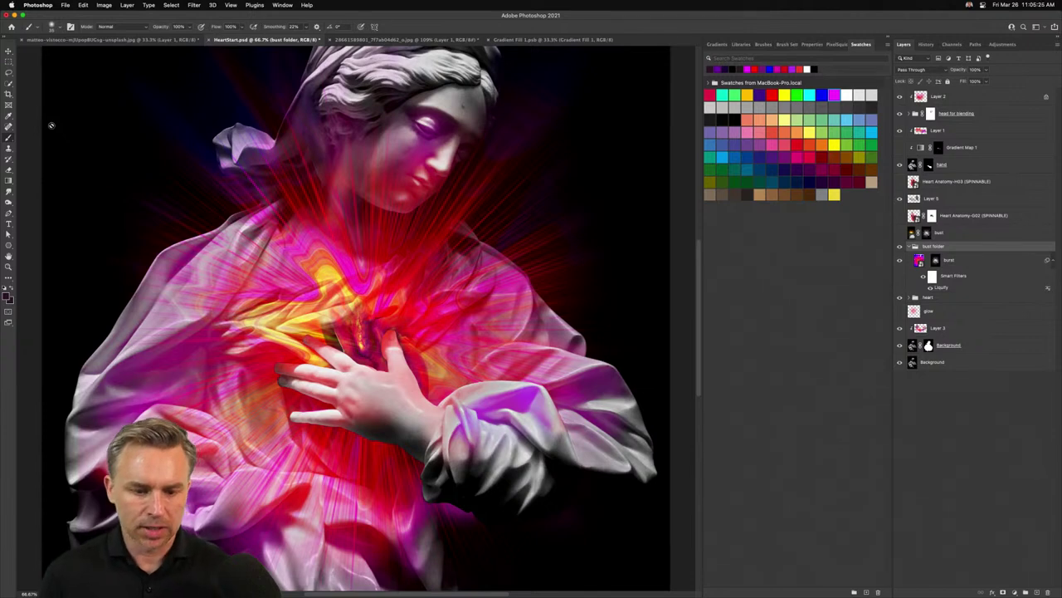
left_click(390, 332)
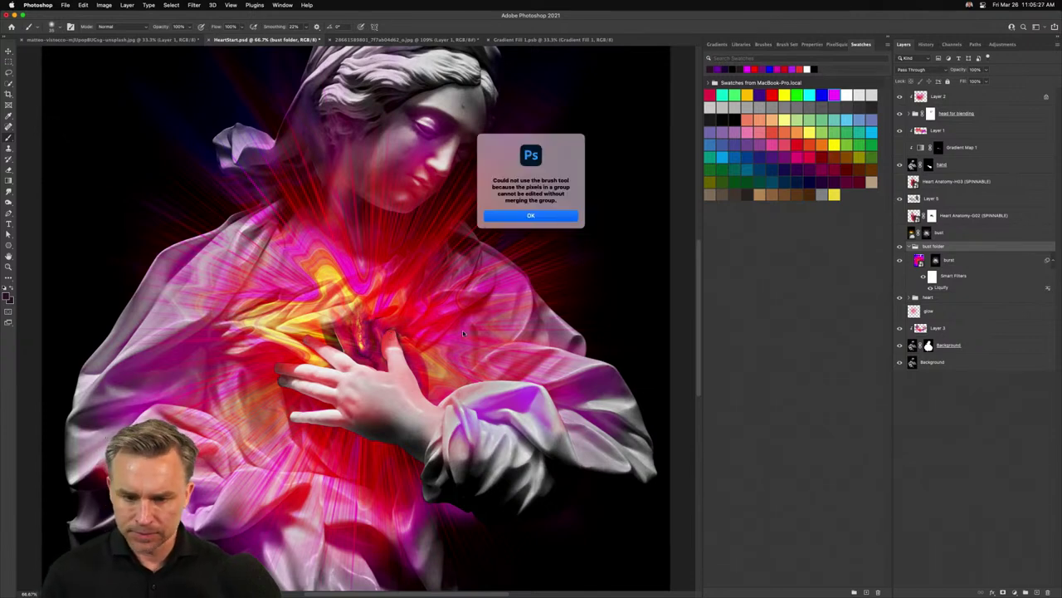
key("Return")
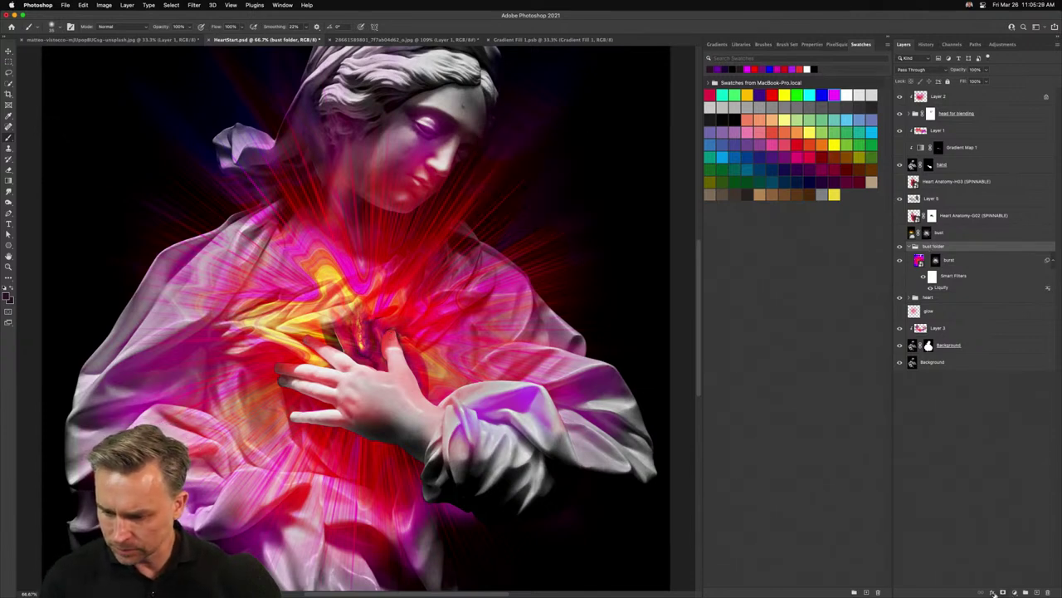
left_click(1003, 593)
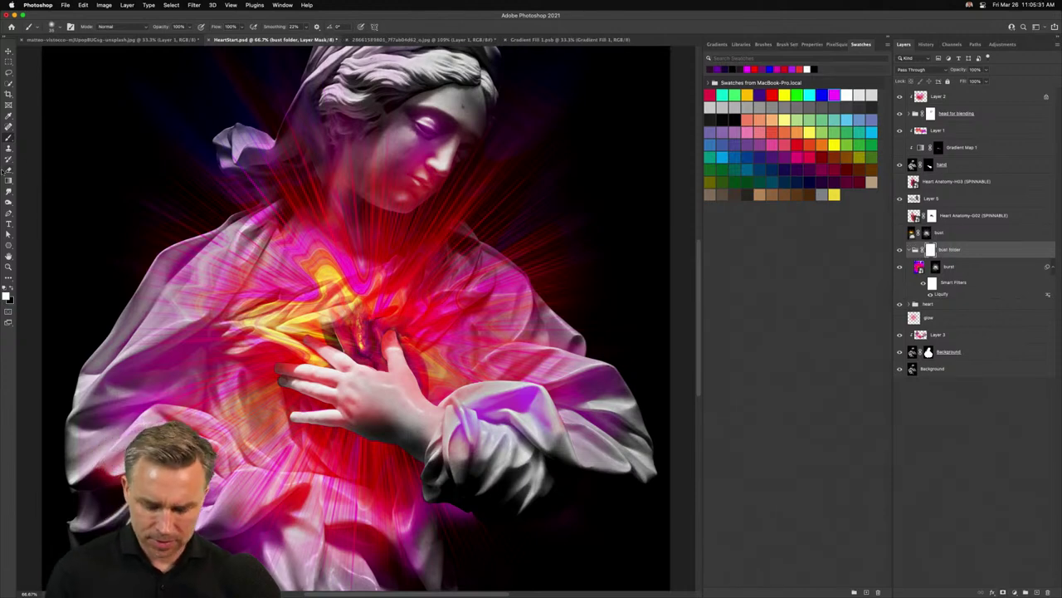
key("x")
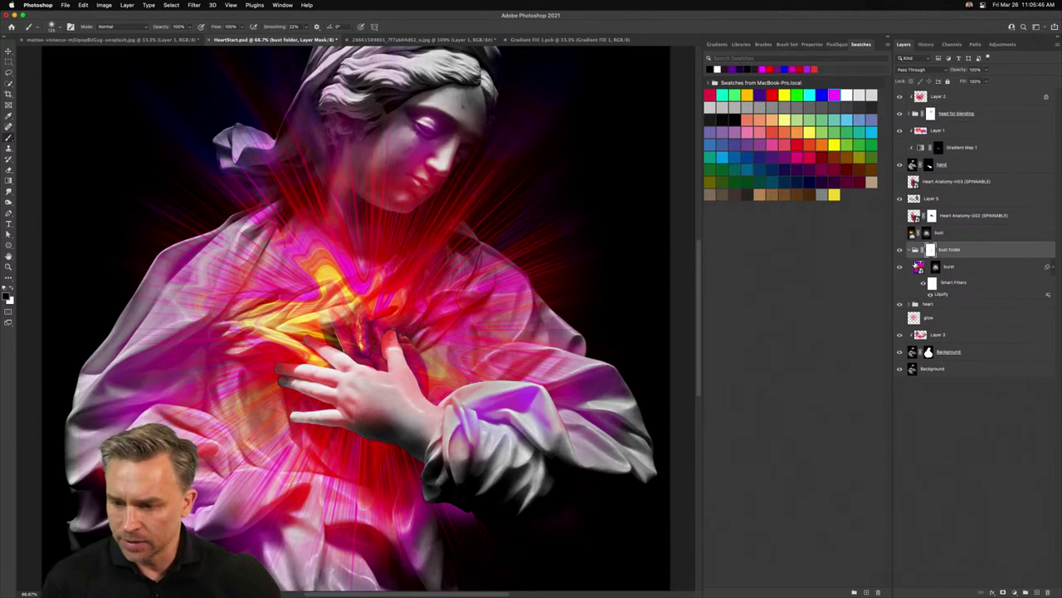
Open the burst layer's smart object and duplicate its upper gradient fill, hiding the original and keeping the copy shown and selected
double_click(916, 265)
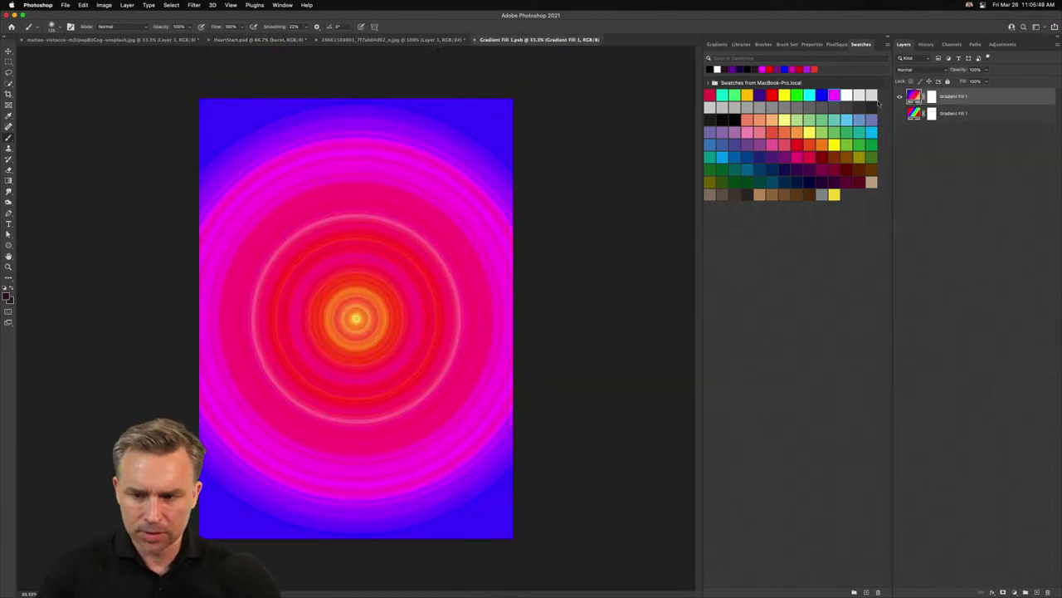
key("super+j")
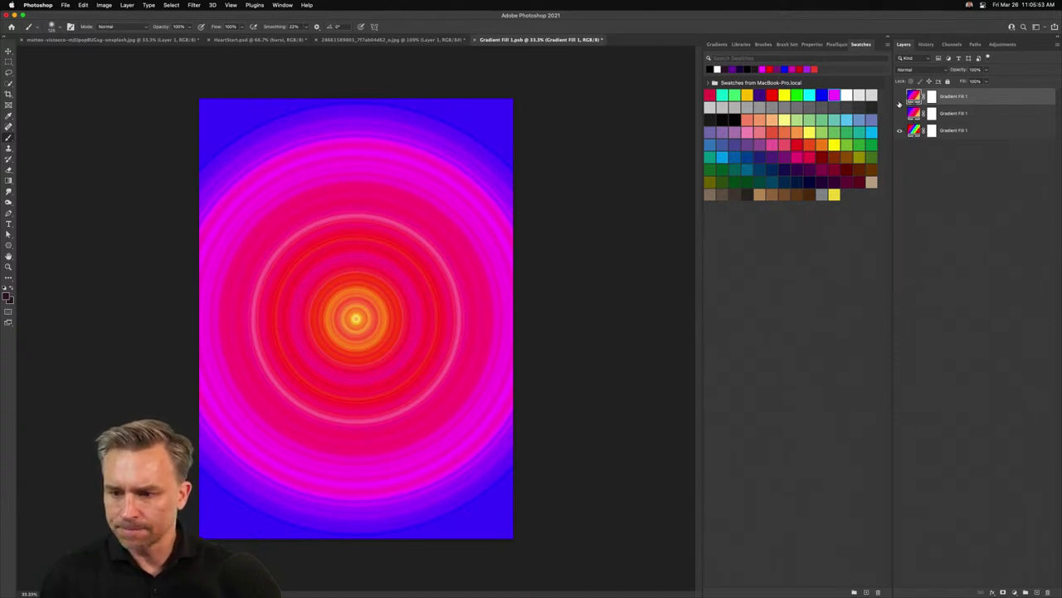
left_click(900, 98)
left_click(914, 131)
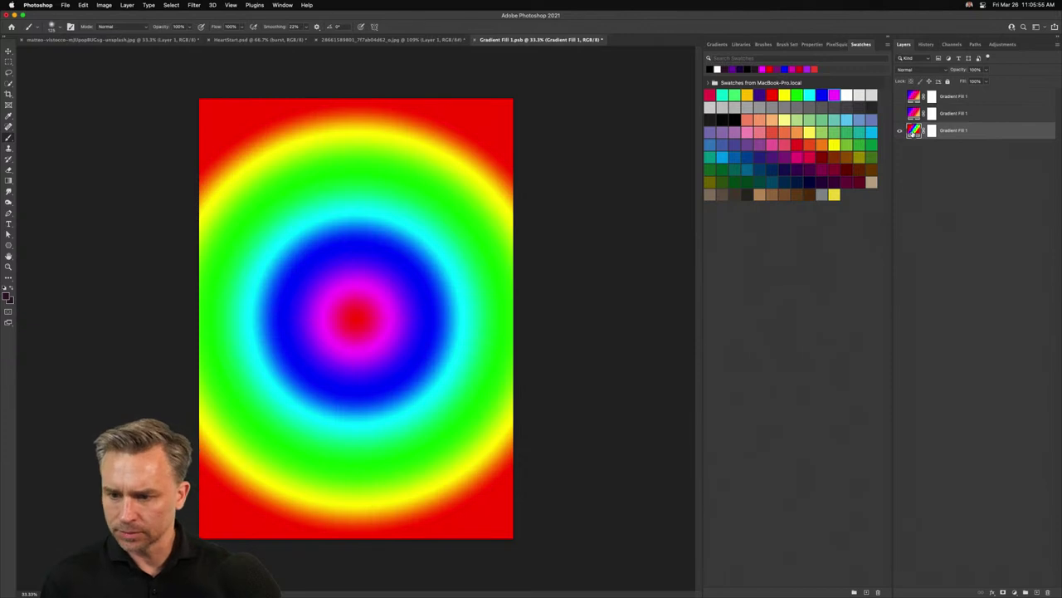
left_click(900, 97)
left_click(915, 97)
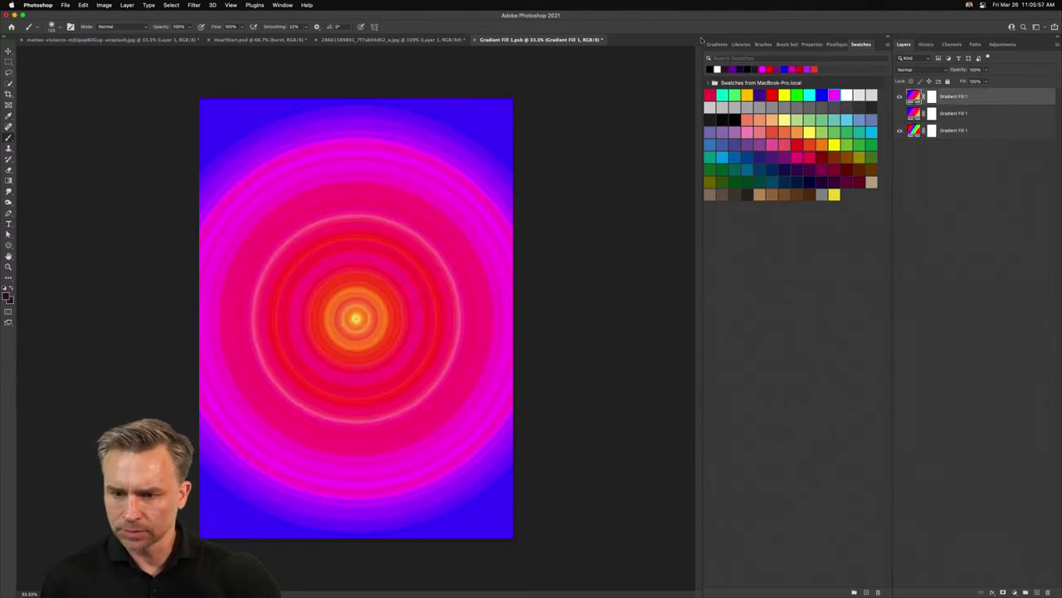
Try several multicolour gradient presets on the copied fill and apply the purple-to-pink-to-coral preset
left_click(715, 44)
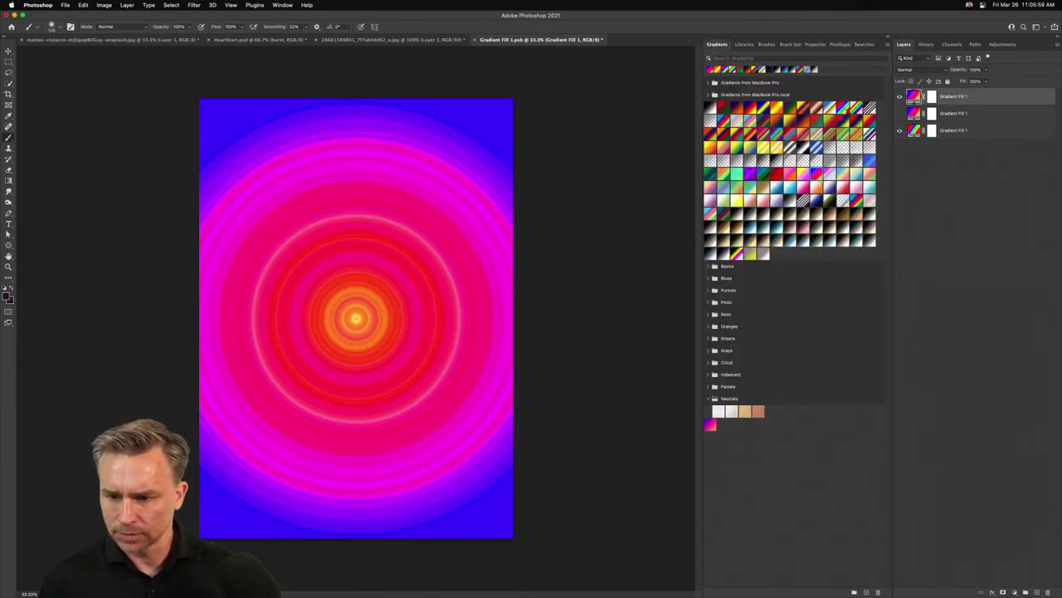
left_click(844, 110)
left_click(842, 122)
left_click(841, 134)
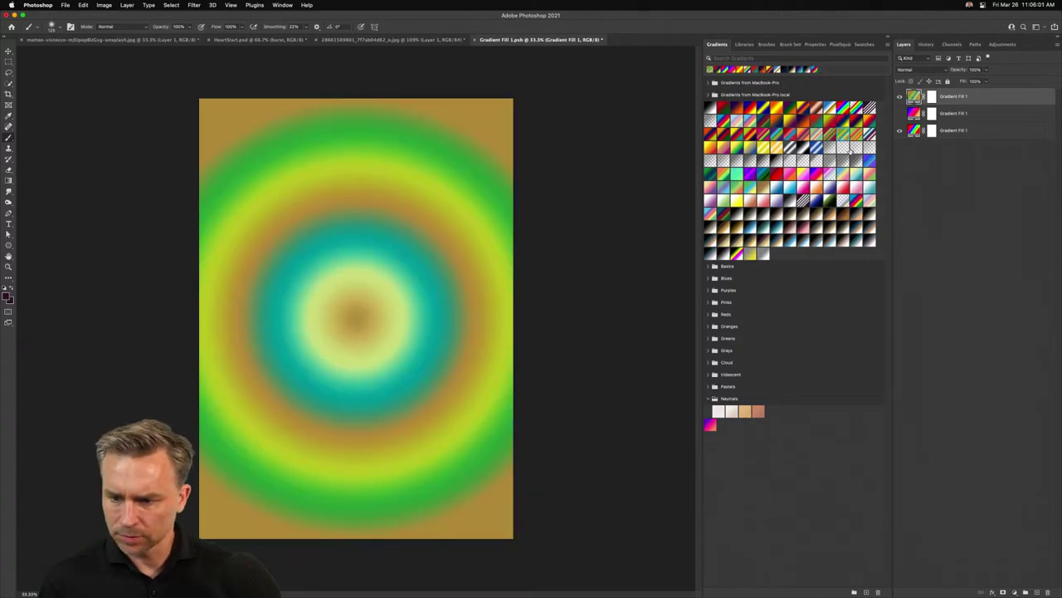
left_click(709, 426)
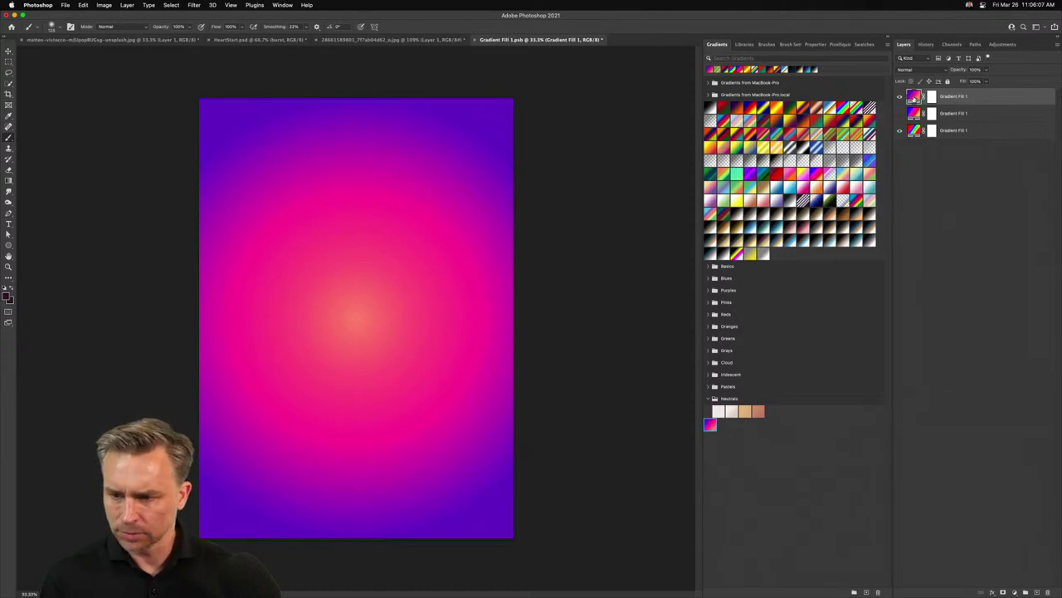
Open the top gradient fill's gradient for editing and select the purple-to-pink-to-coral preset
double_click(914, 97)
left_click(507, 255)
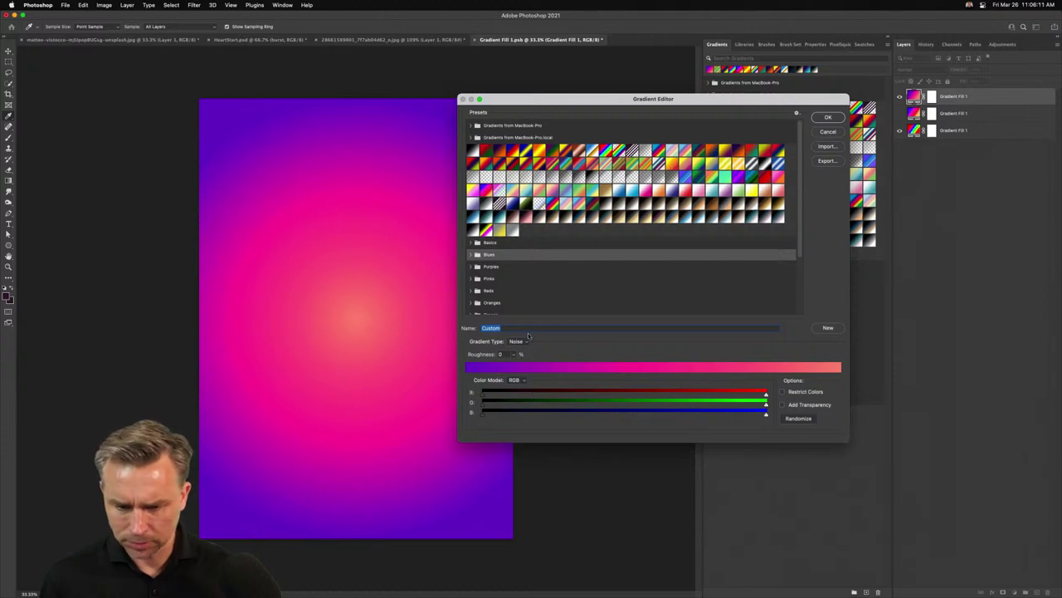
scroll(528, 289, "down", 3)
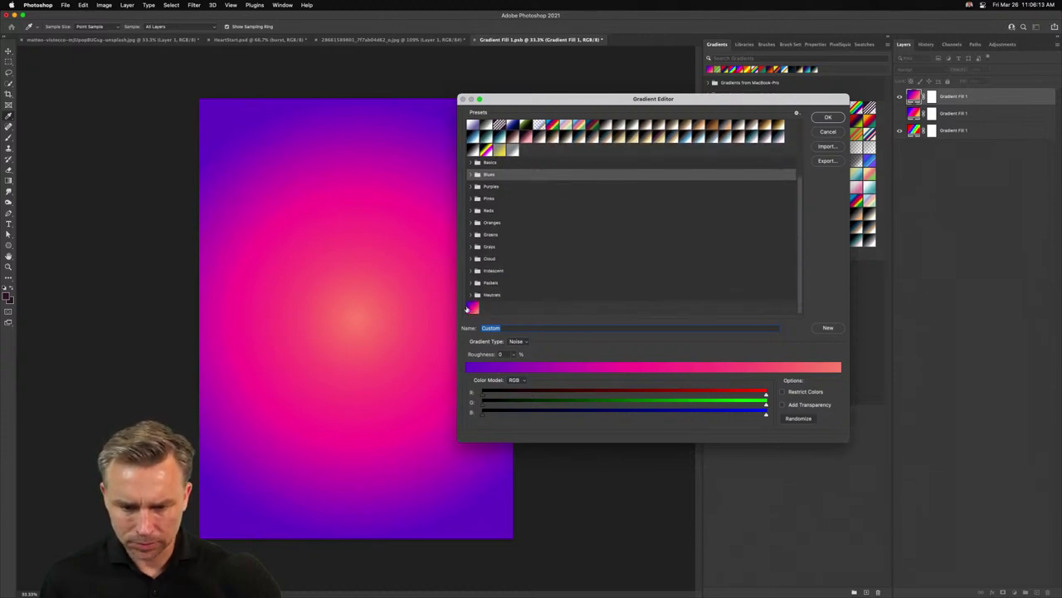
left_click(468, 309)
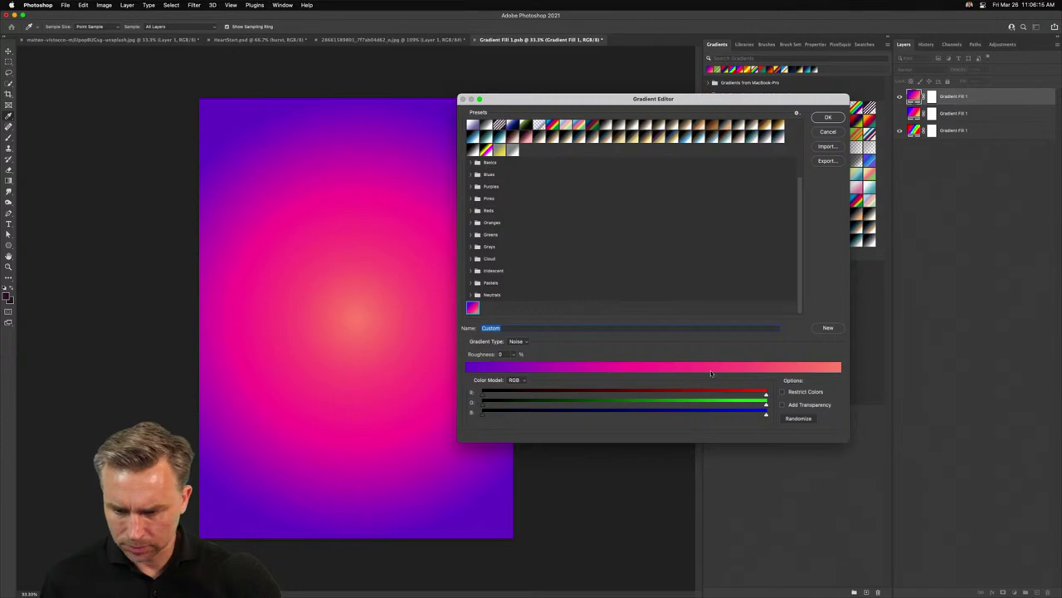
Try several randomised colour variations of the noise gradient
left_click(797, 420)
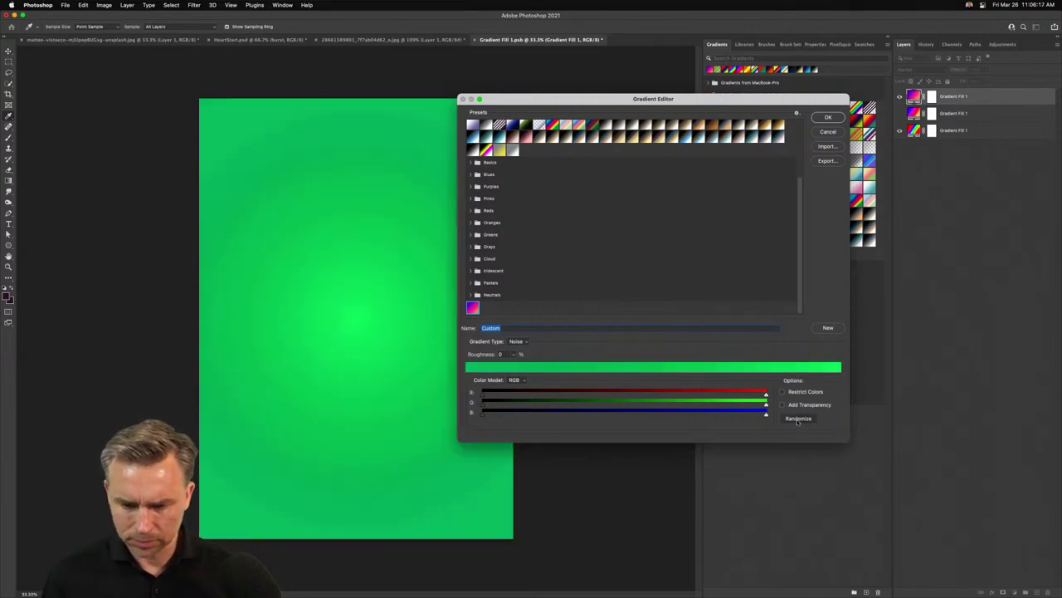
left_click(798, 420)
left_click(797, 420)
left_click(797, 420)
left_click(797, 419)
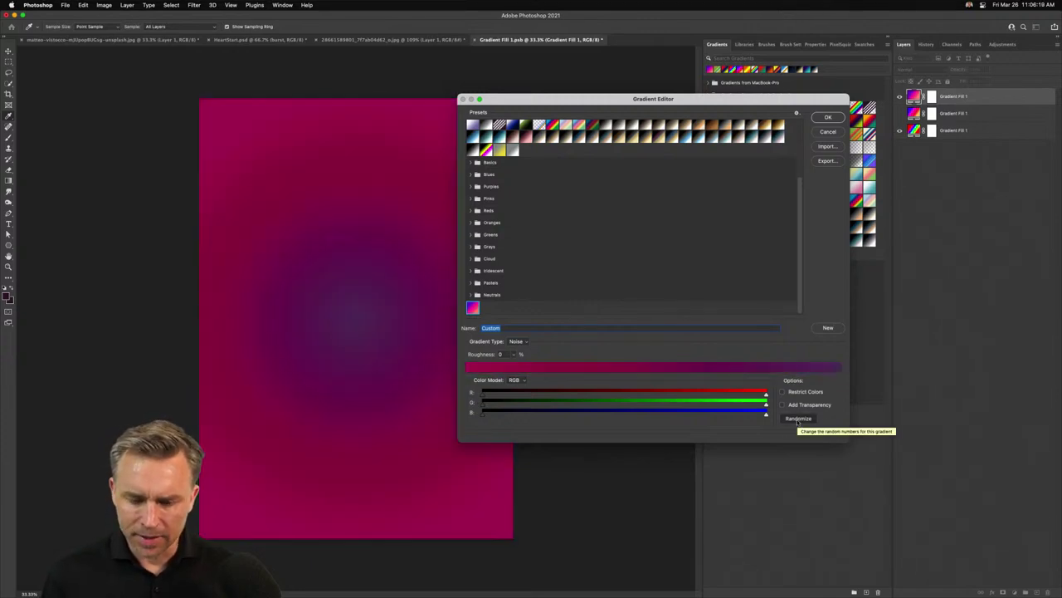
left_click(797, 420)
Try switching the gradient type to Solid and recolouring its black starting stop
left_click(516, 341)
left_click(519, 333)
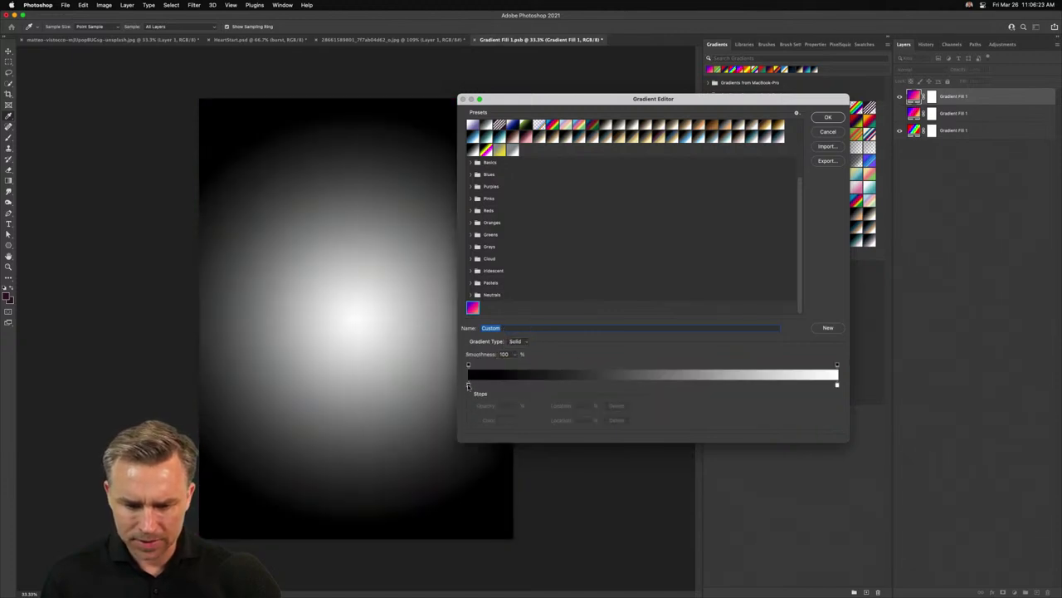
left_click(469, 386)
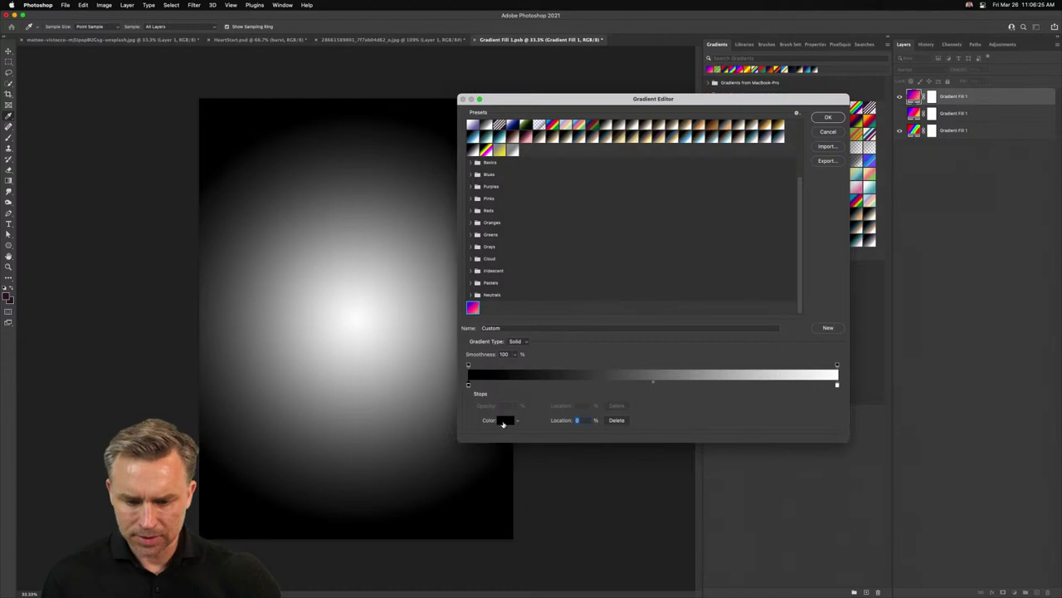
left_click(504, 421)
left_click(624, 169)
scroll(611, 185, "up", 5)
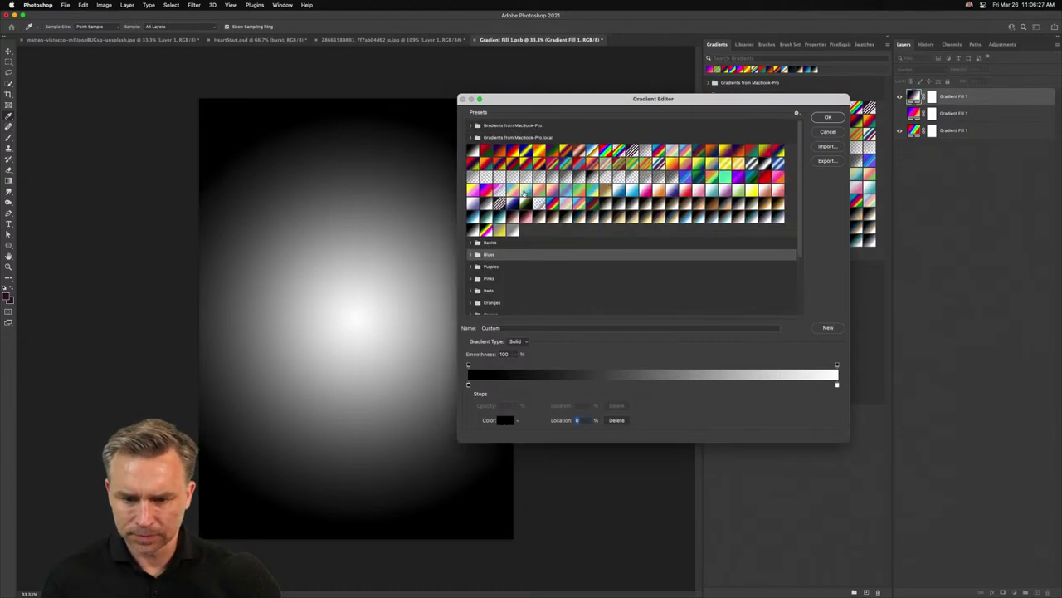
Try the Spectrum preset, and apply the Blue, Red, Yellow preset to the top gradient fill
left_click(547, 203)
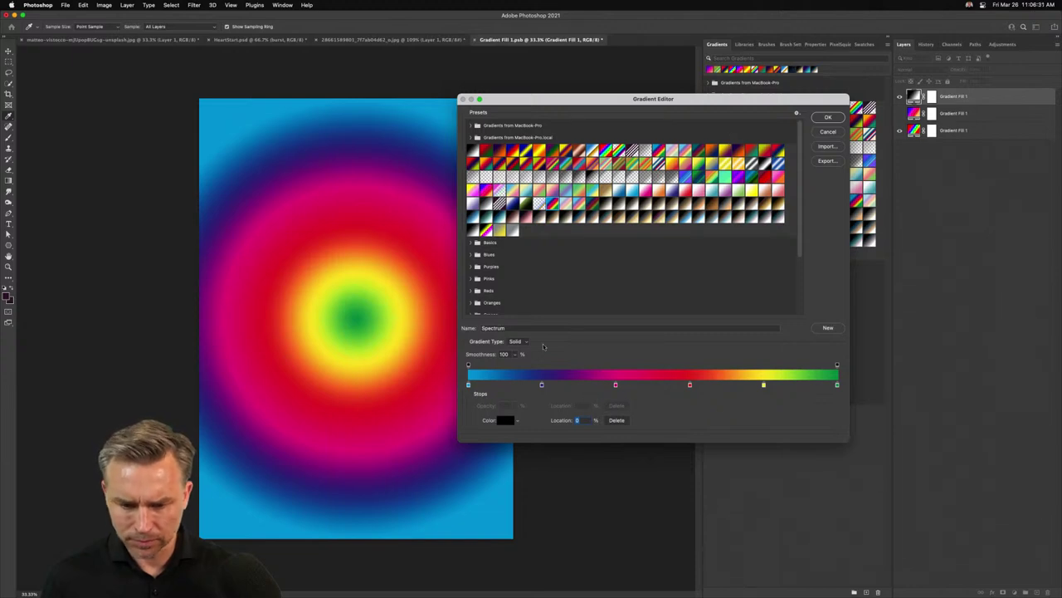
left_click(512, 150)
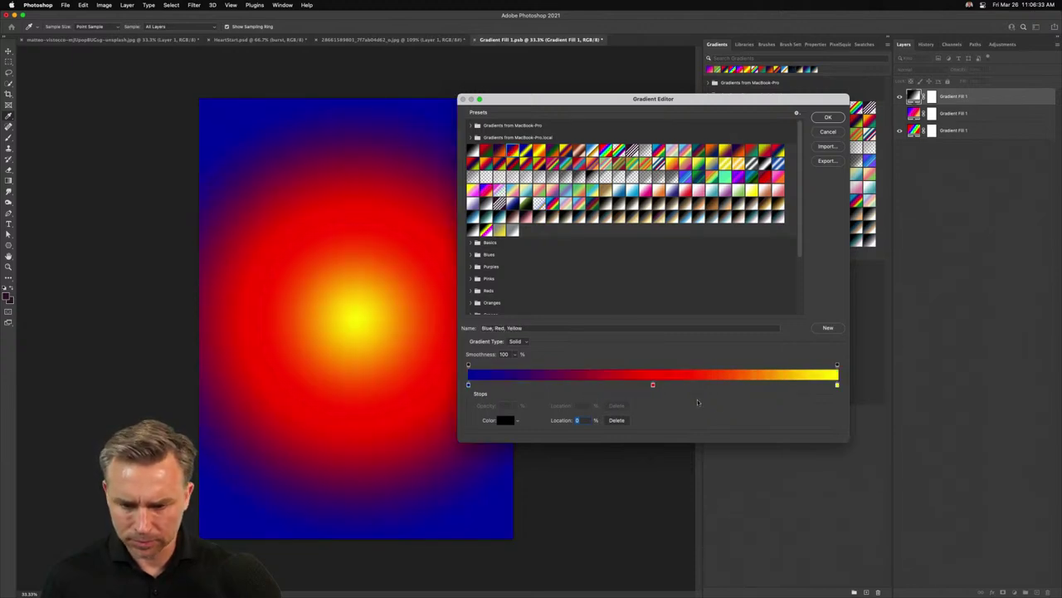
left_click(835, 386)
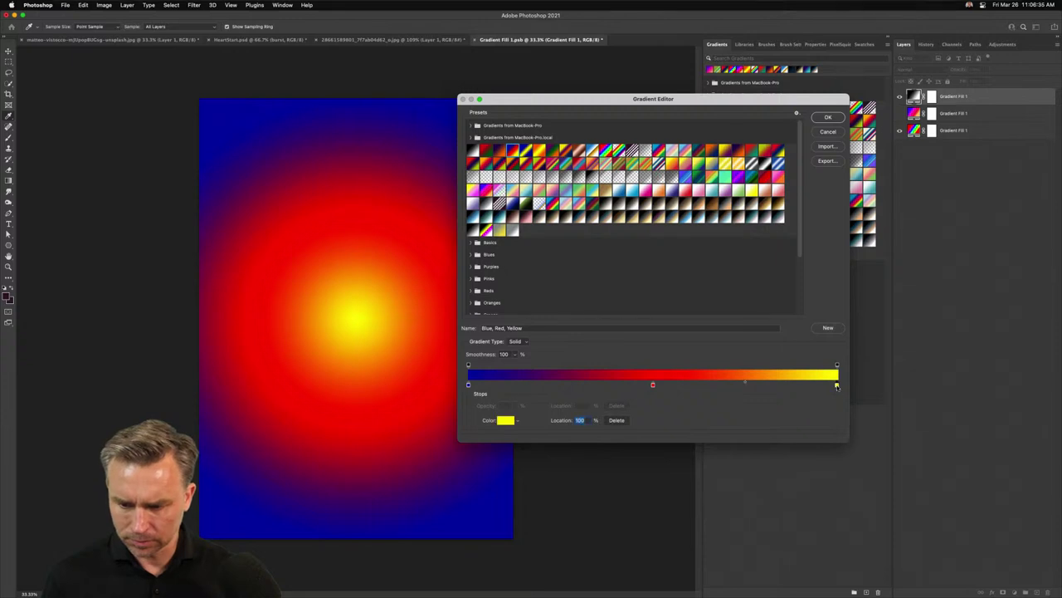
left_click(654, 385)
key("super+z")
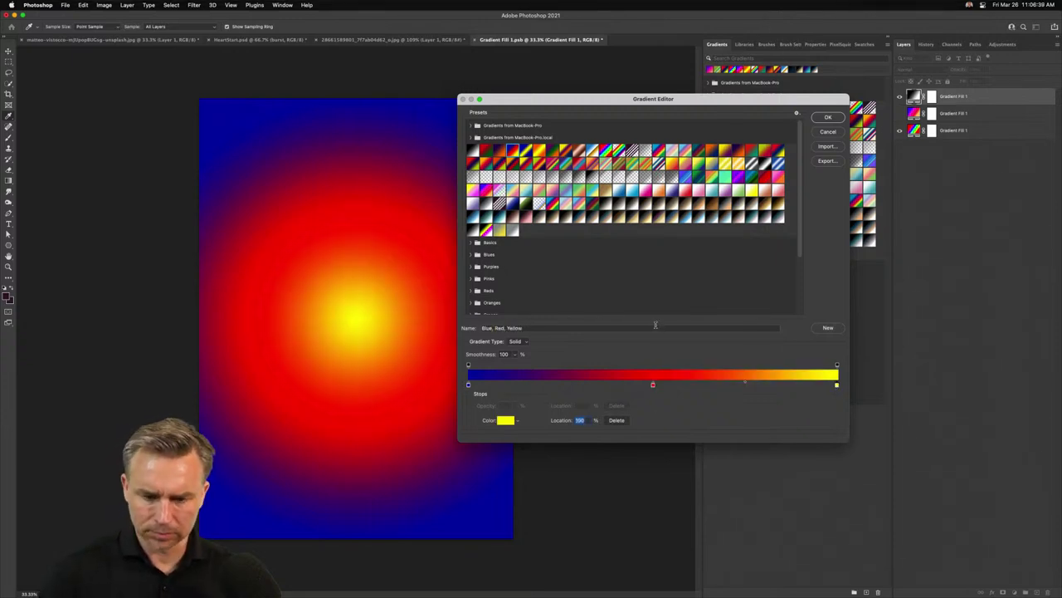
left_click(827, 118)
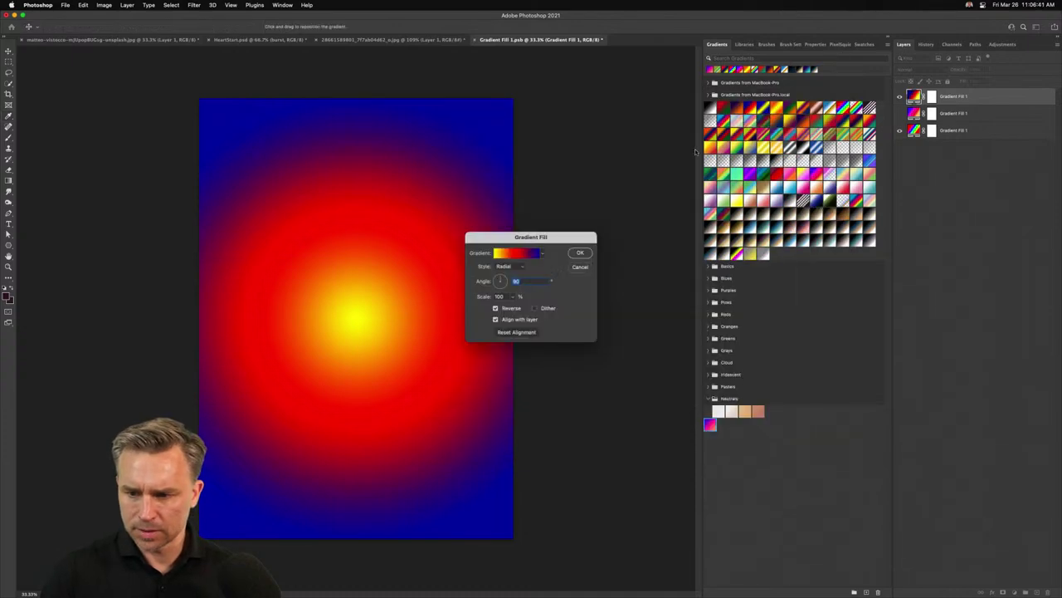
left_click(580, 253)
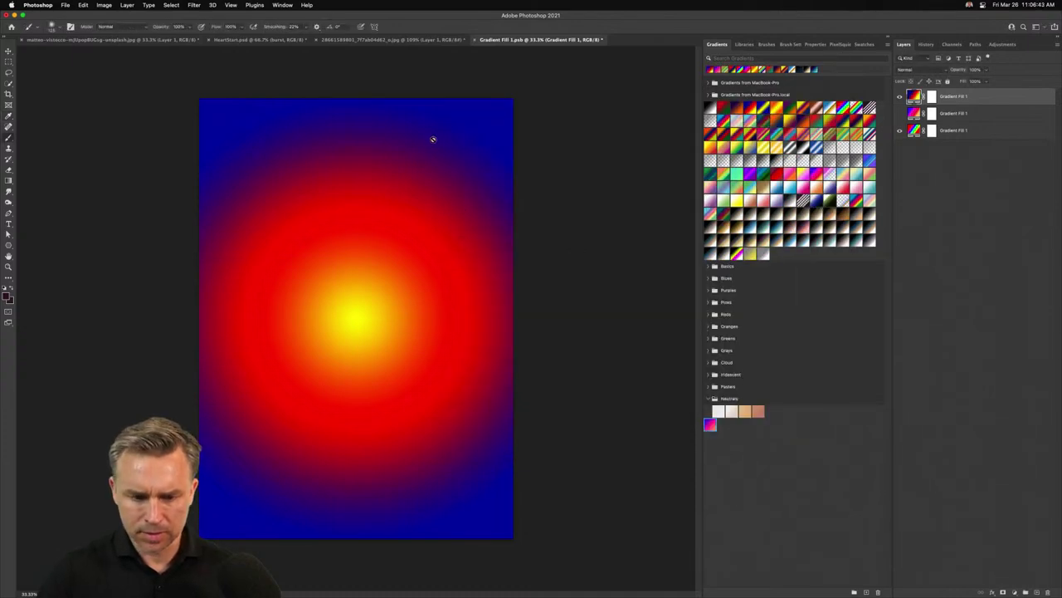
Arrange the gradient document side by side with HeartStart.psd, save the gradient, and give the composite more viewing room
left_click_drag(495, 40, 705, 152)
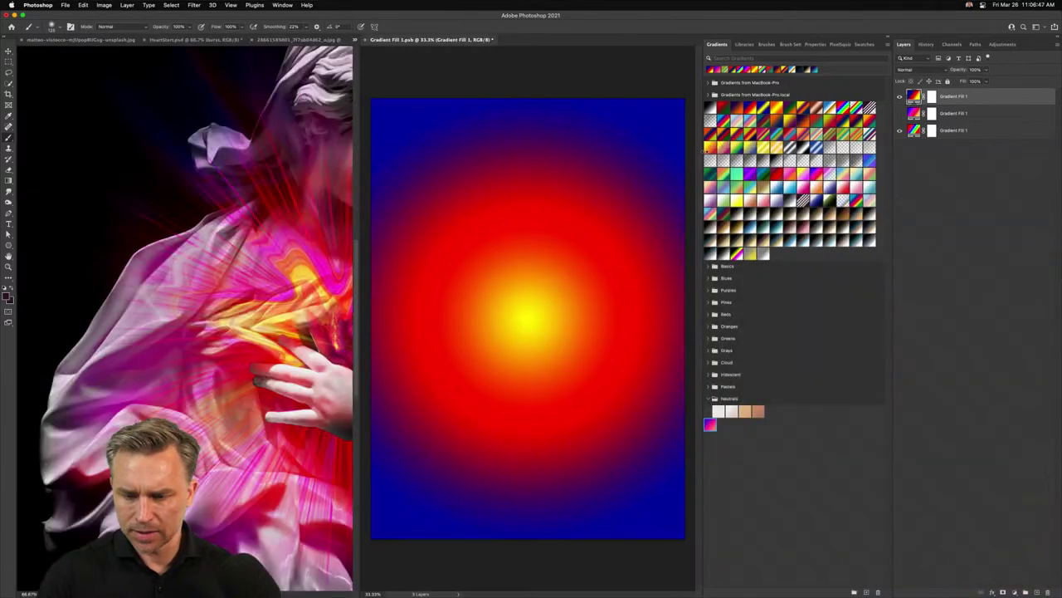
key("super+s")
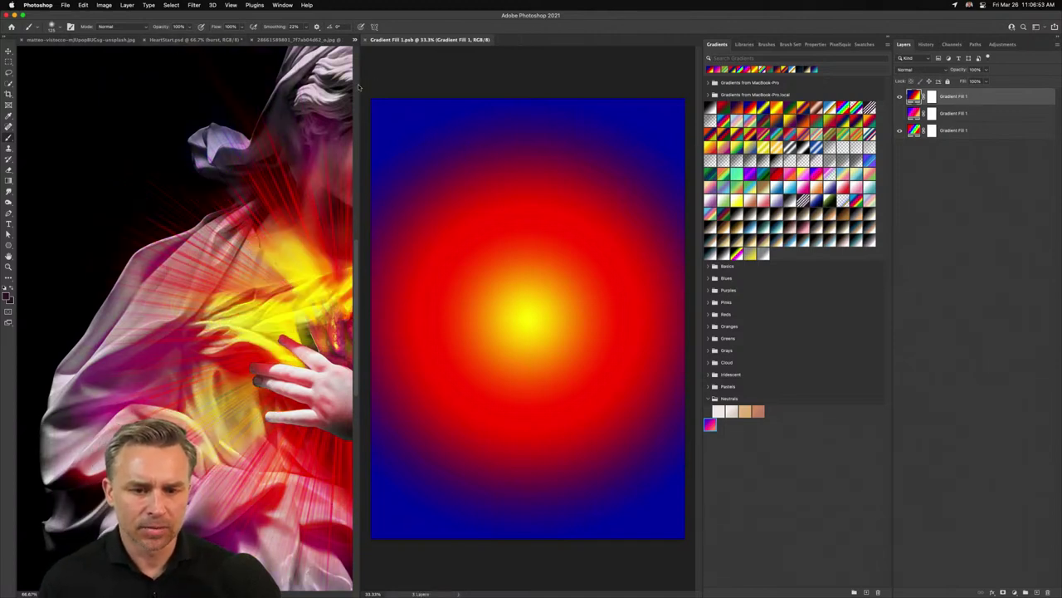
left_click_drag(357, 84, 519, 96)
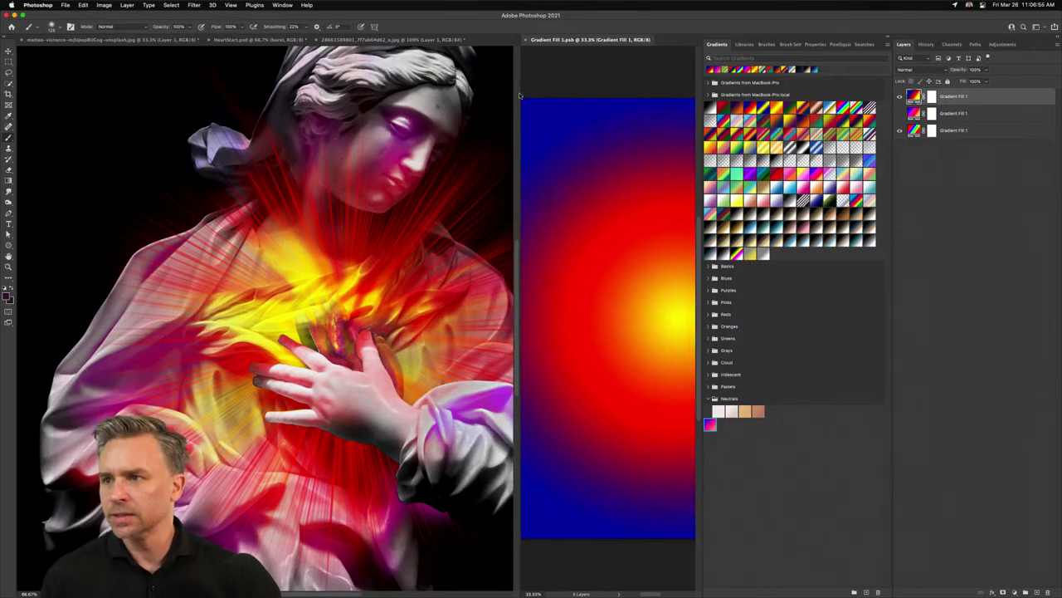
left_click(221, 217)
key("super+minus")
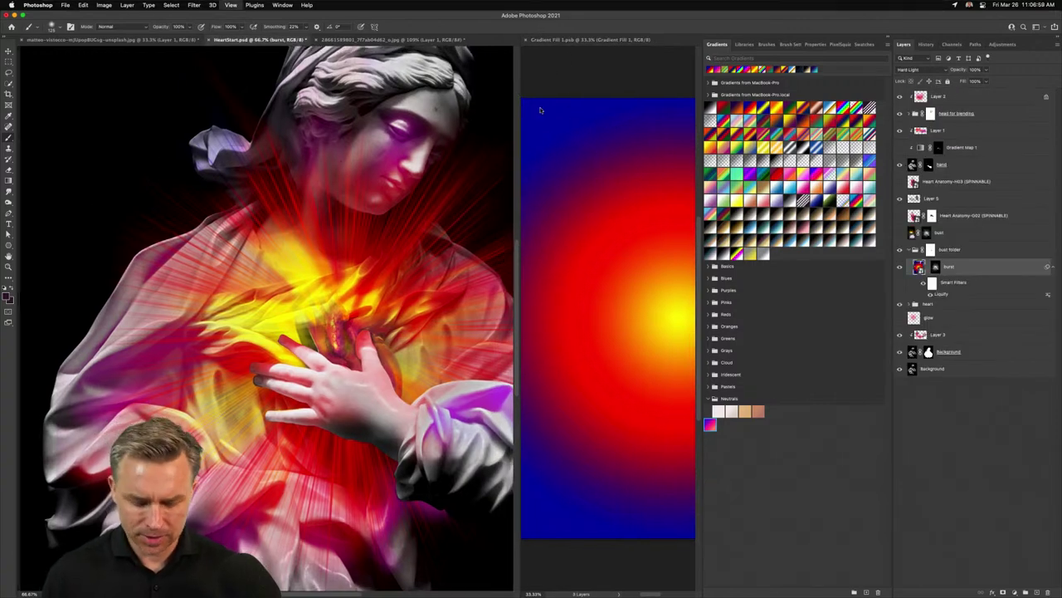
key("super+minus")
key("super+plus")
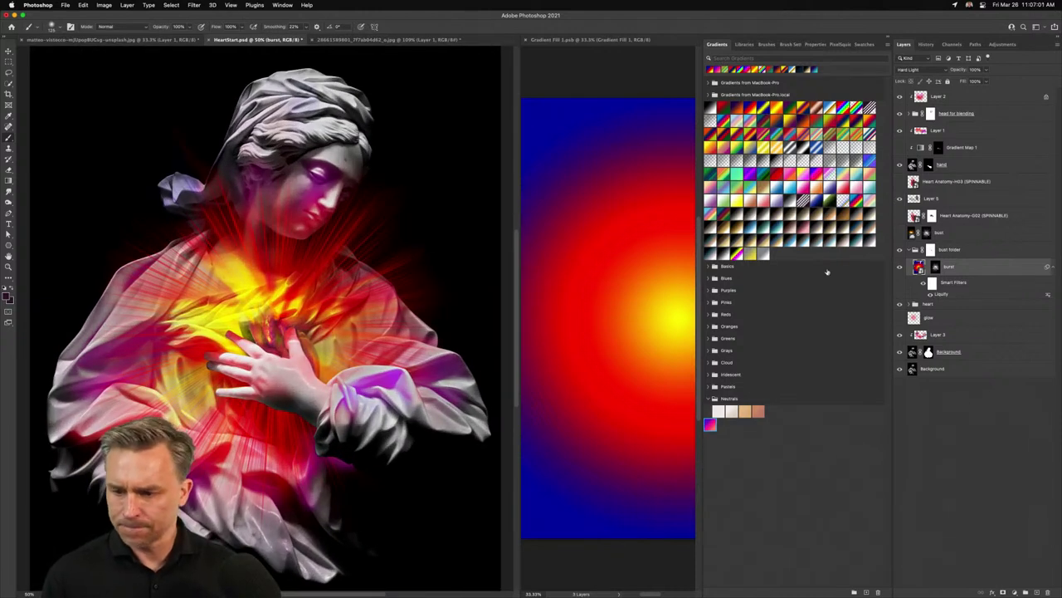
left_click(889, 39)
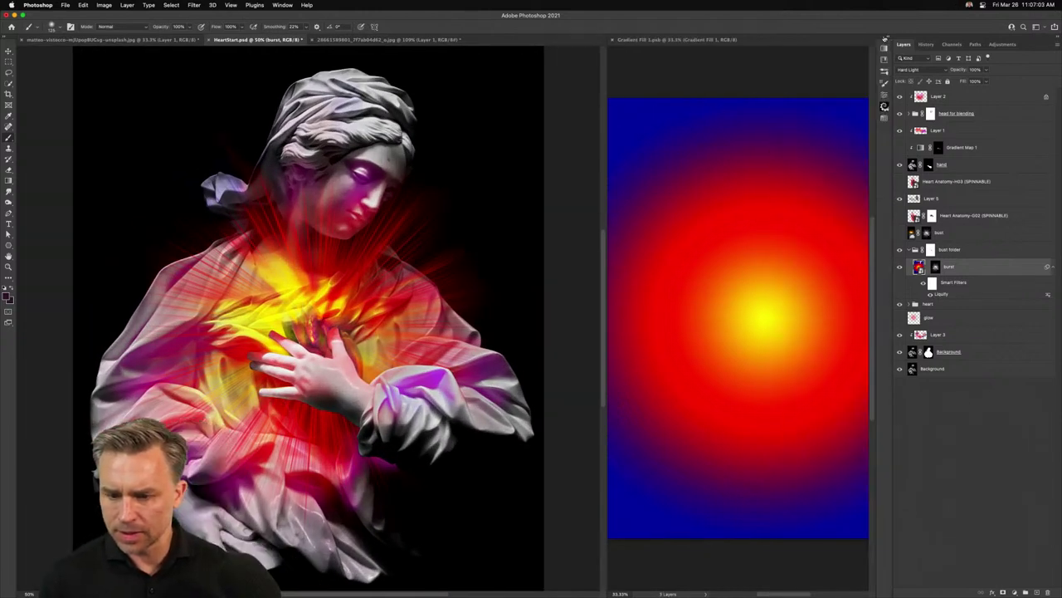
Add a magenta stop with hue 314° at 20% in the top fill's gradient, and save the smart object
left_click(732, 69)
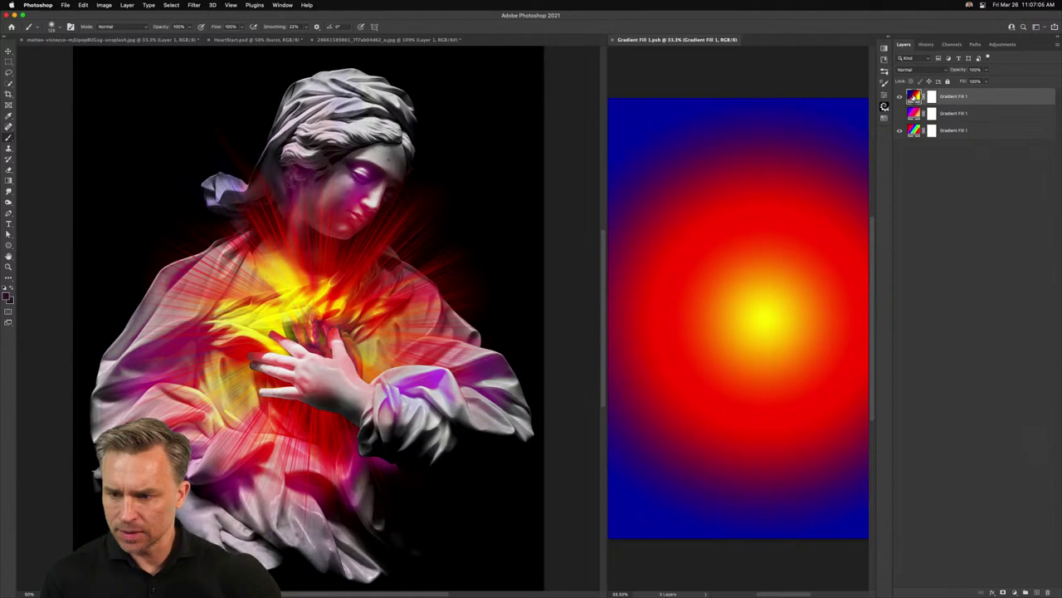
double_click(914, 97)
left_click(516, 253)
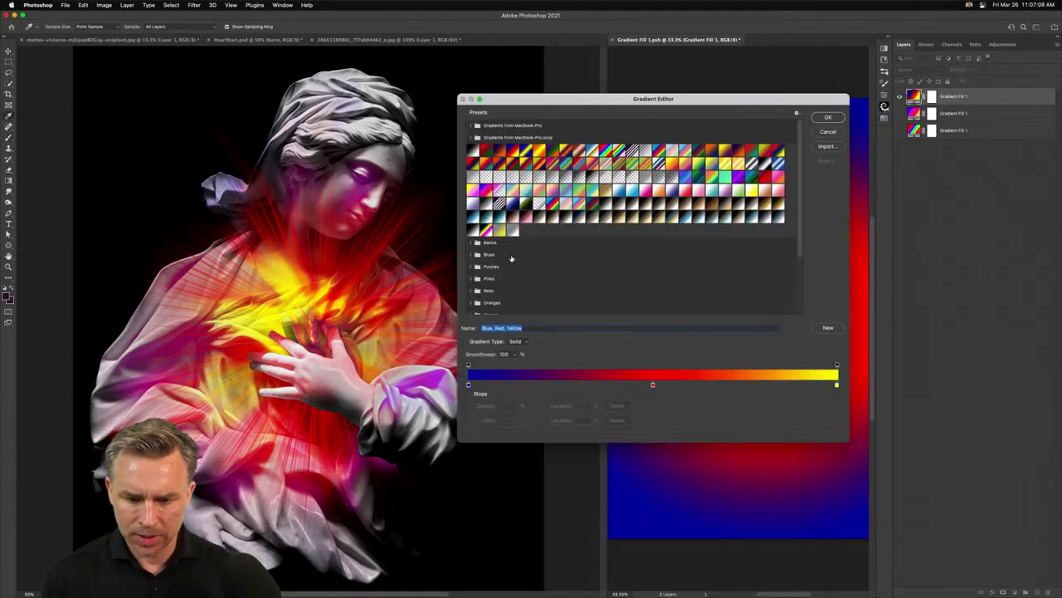
left_click(542, 384)
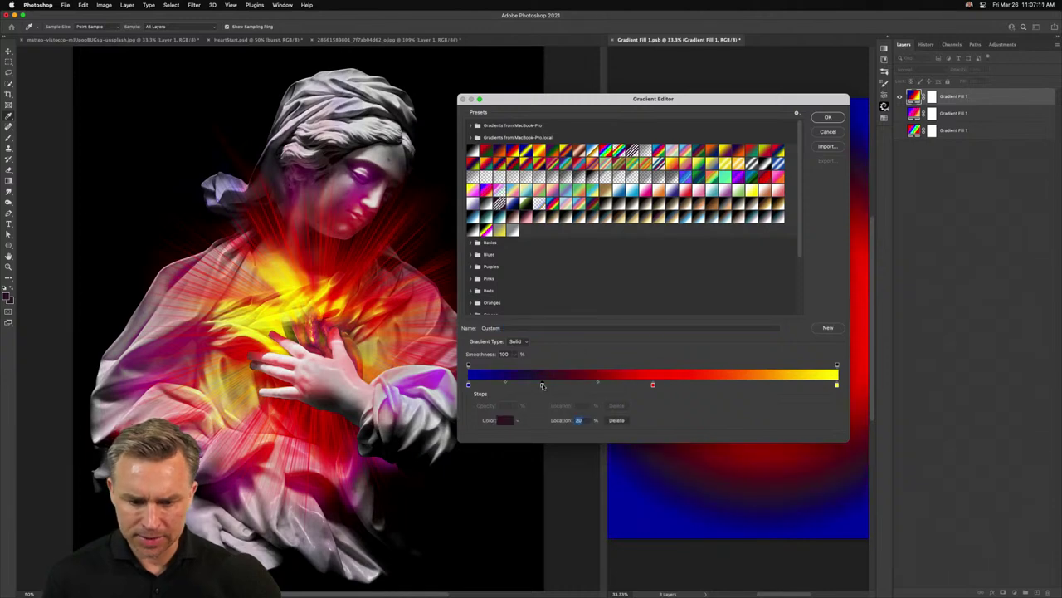
double_click(542, 384)
left_click_drag(527, 178, 544, 158)
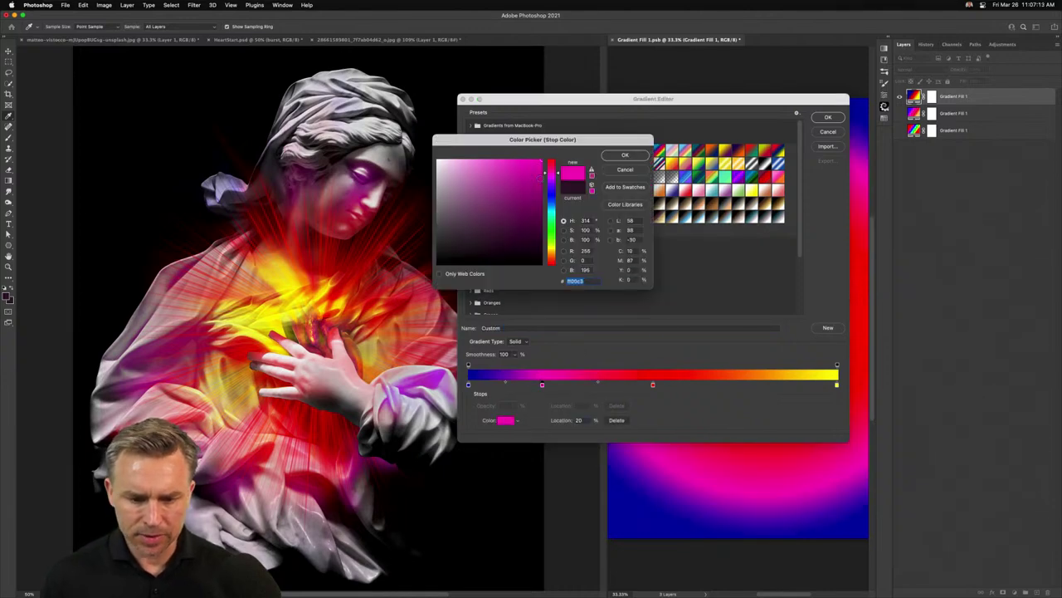
key("Return")
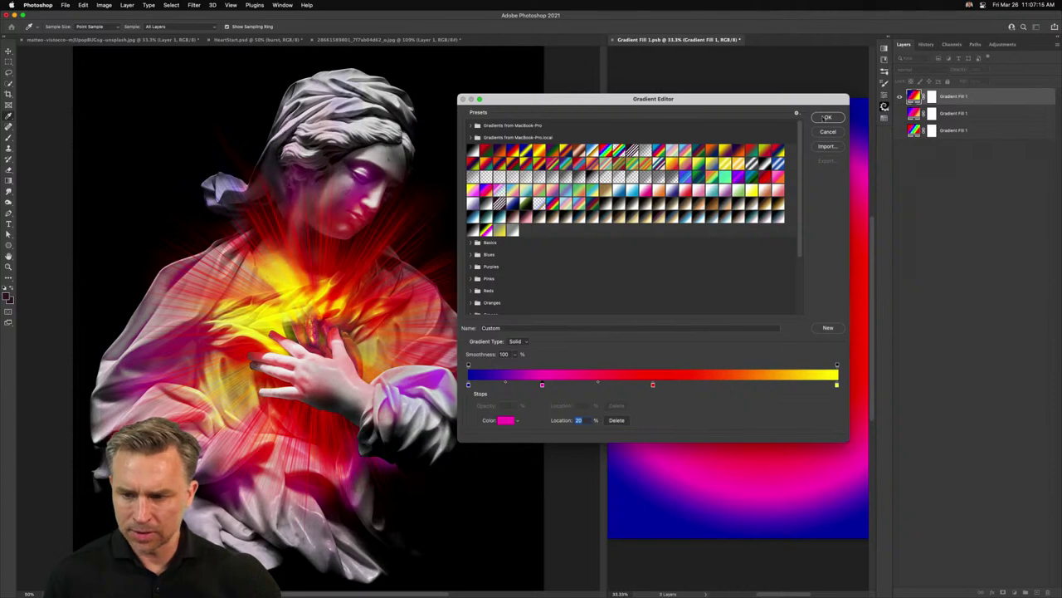
left_click(826, 118)
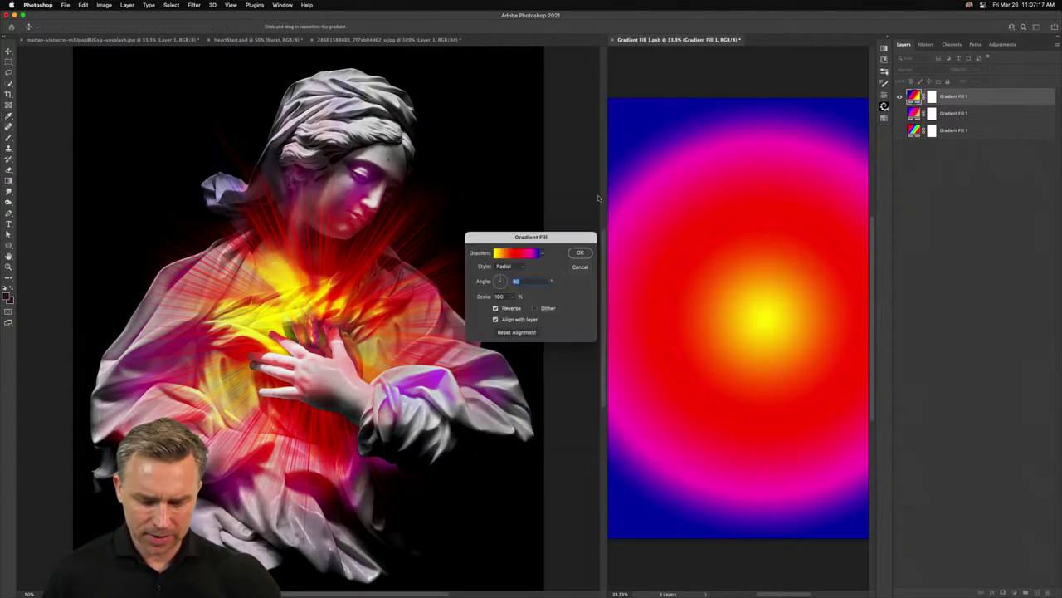
left_click(580, 253)
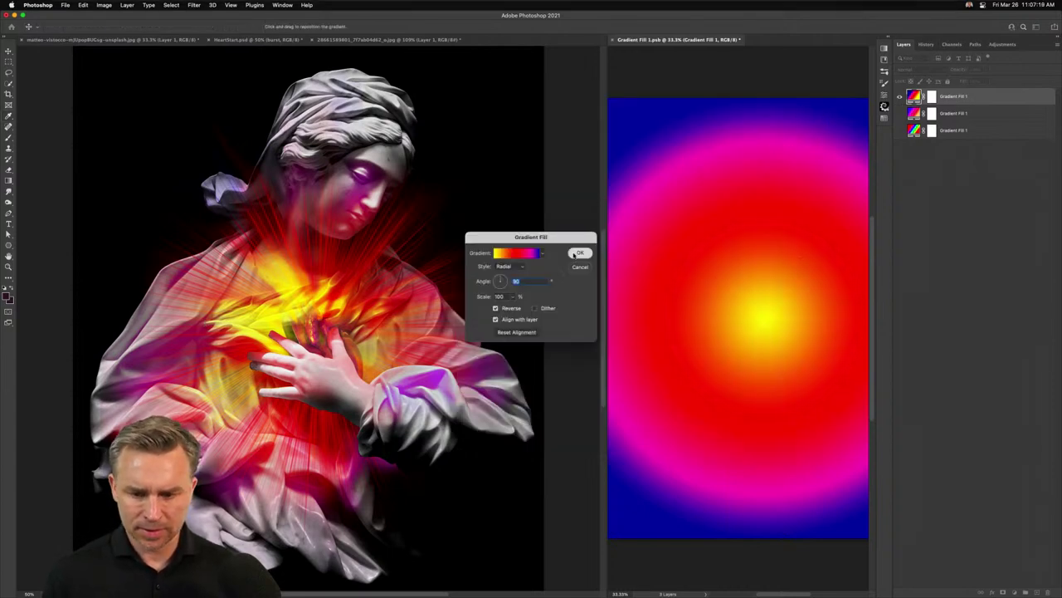
key("ctrl+s")
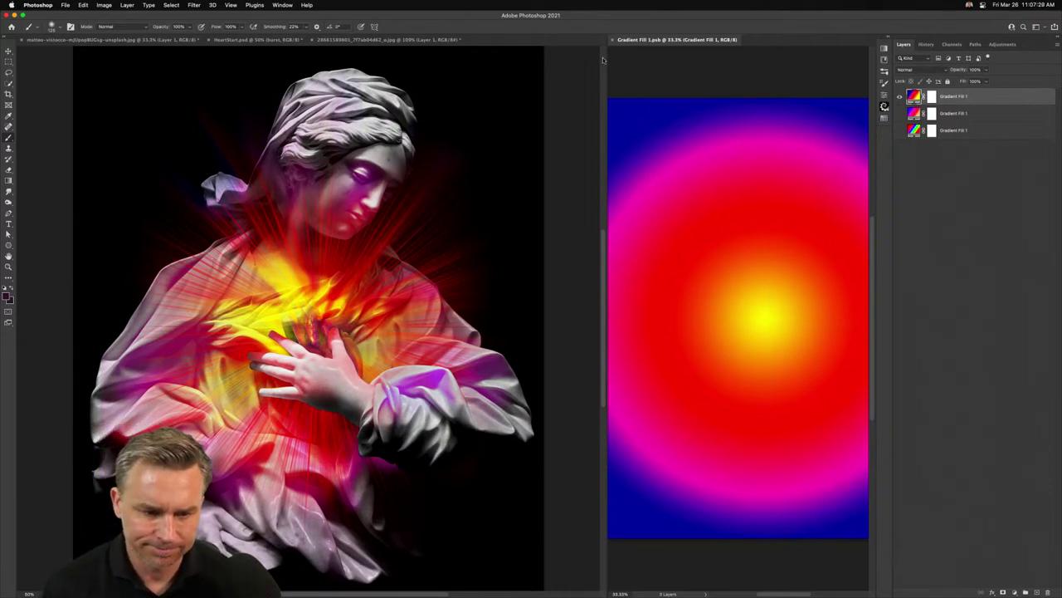
Reopen the top fill's gradient and recolour the magenta stop to violet with hue 278°
left_click(725, 94)
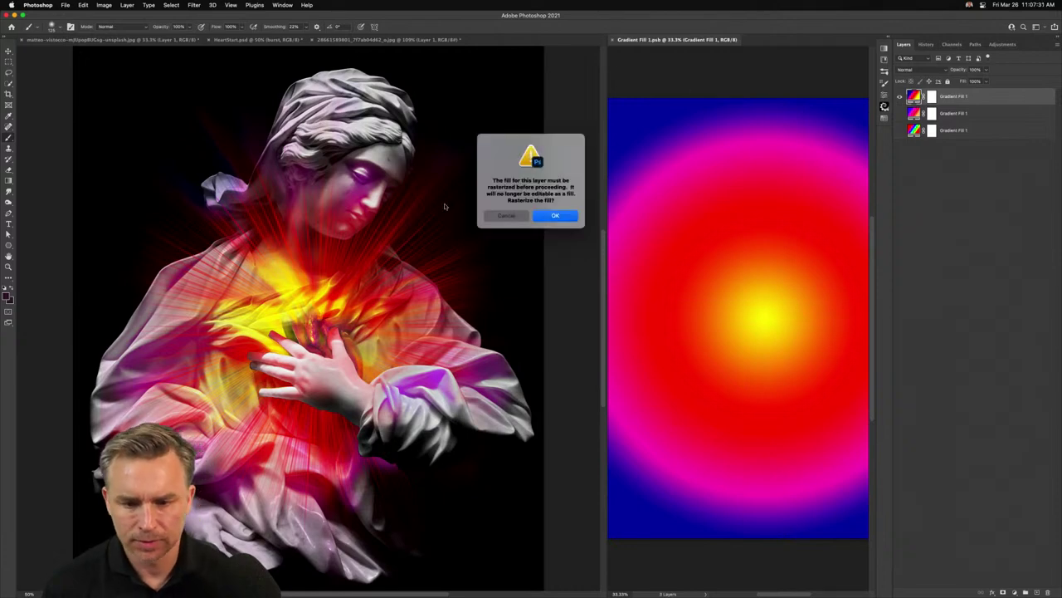
left_click(493, 218)
double_click(913, 96)
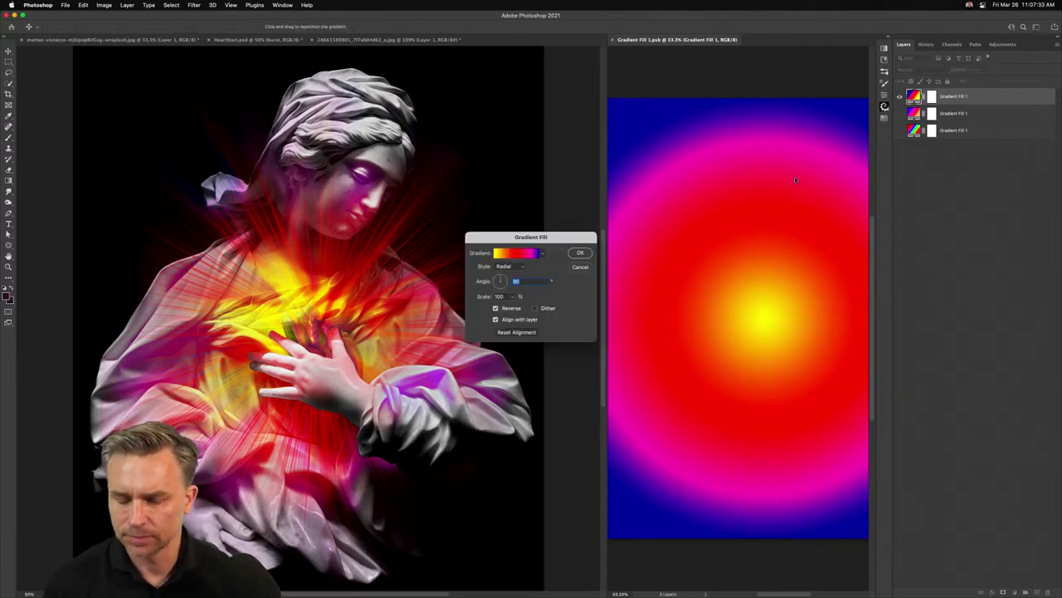
left_click(531, 254)
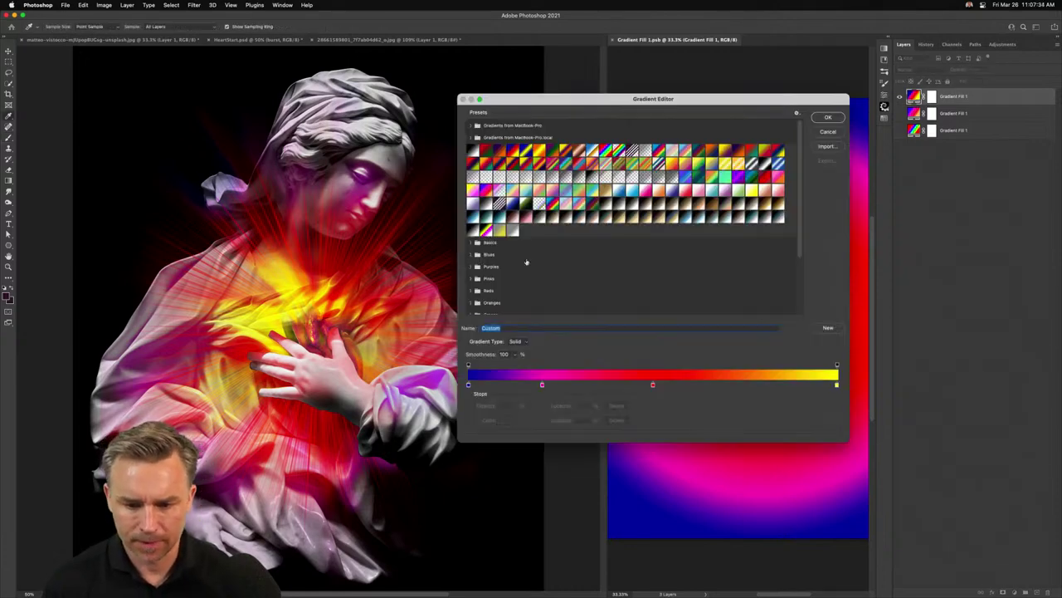
double_click(541, 385)
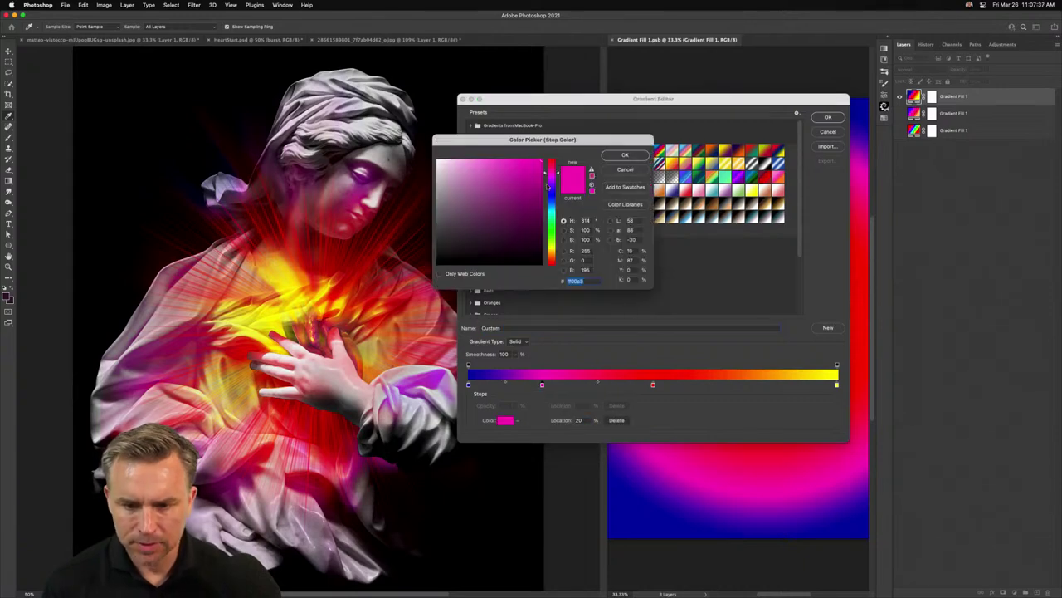
left_click(550, 184)
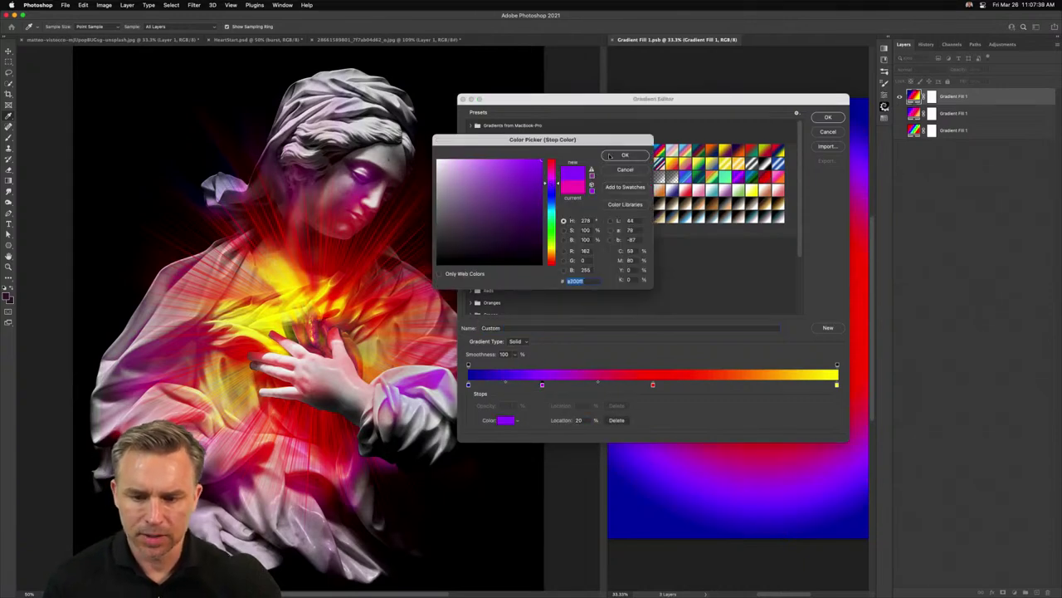
left_click(625, 155)
Move the violet stop closer to the red one, set the red stop at 51%, and apply the gradient to the fill
left_click_drag(542, 385, 580, 385)
left_click(654, 385)
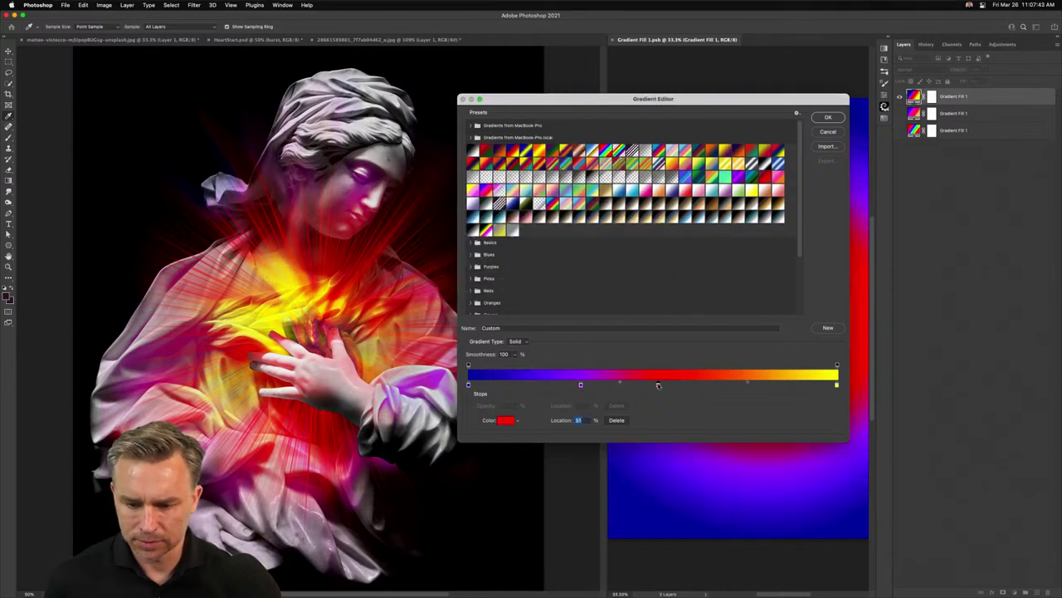
key("Return")
left_click(580, 253)
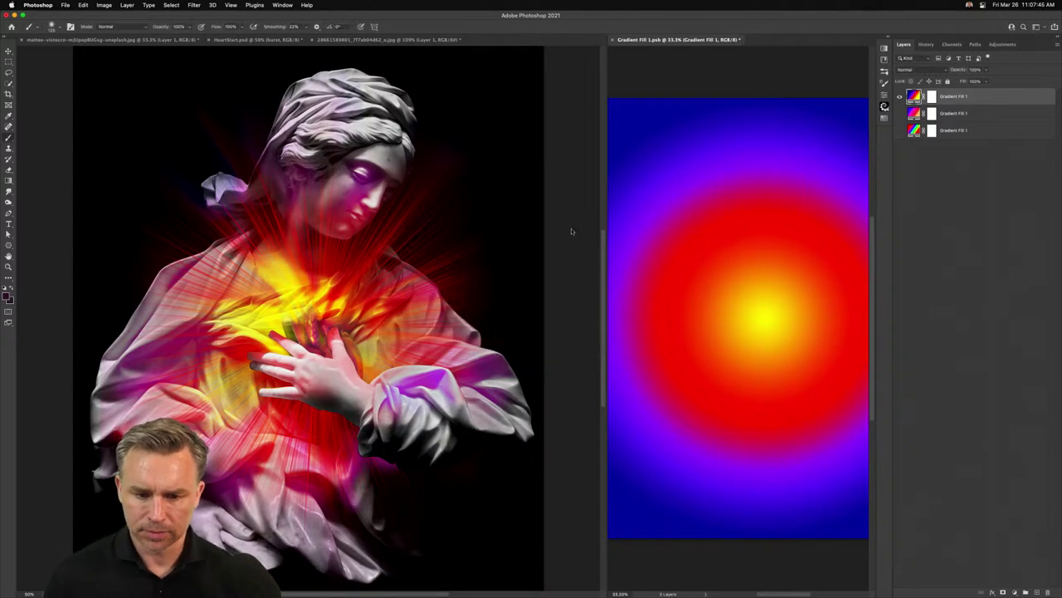
Save the gradient smart object and close its document, returning to HeartStart.psd
key("super+s")
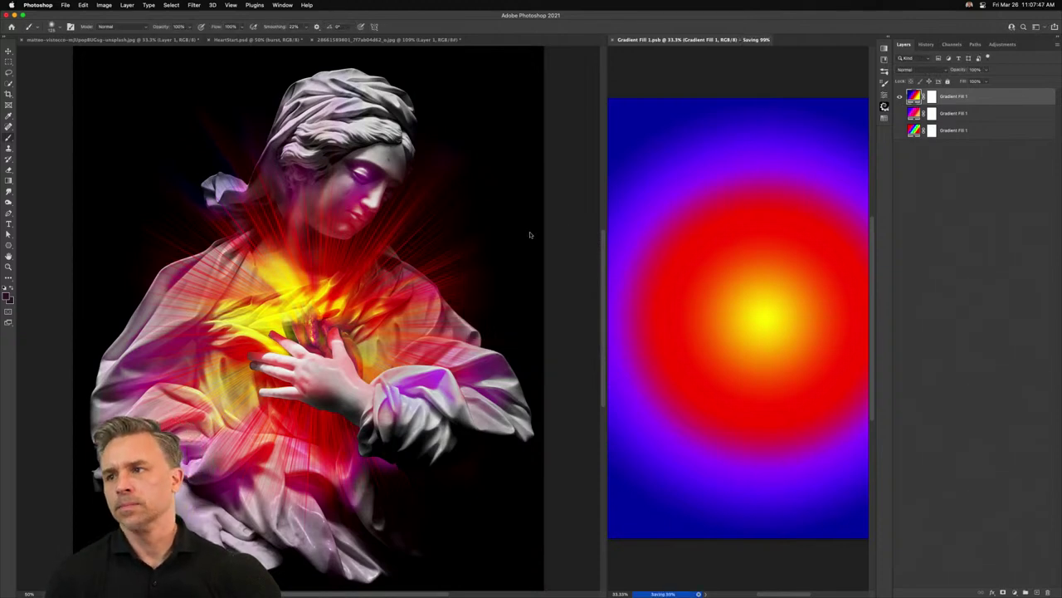
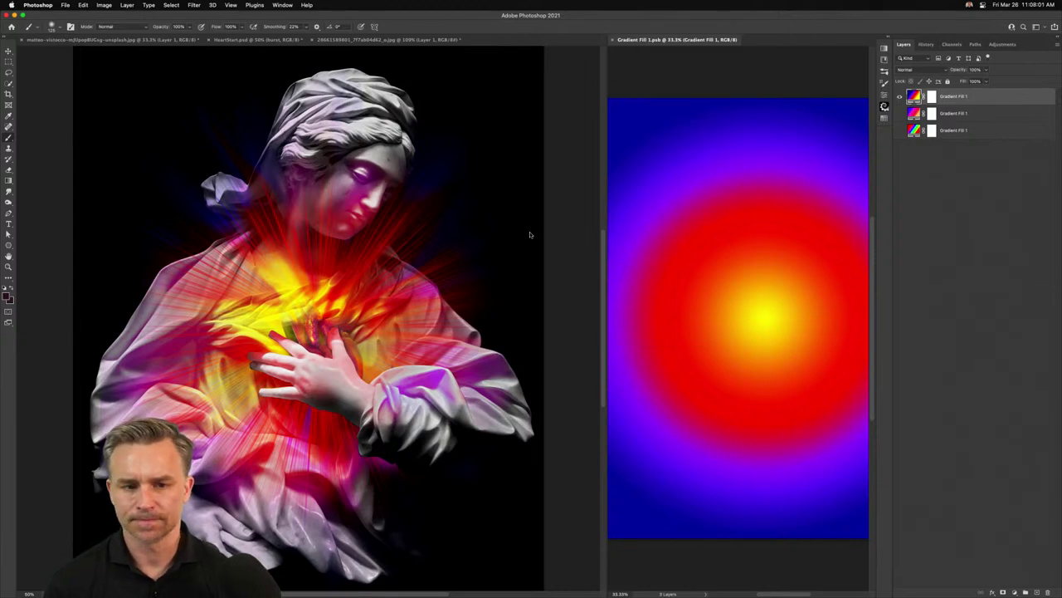
left_click(612, 39)
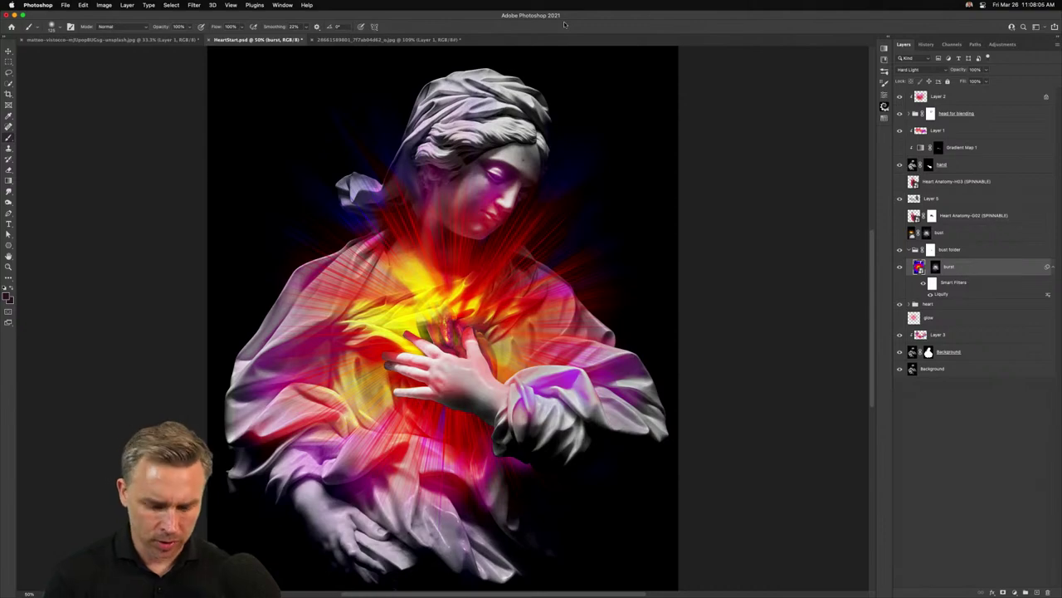
Minimize the open windows to reach the desktop and open Heart.psd from there
left_click(14, 15)
left_click(371, 108)
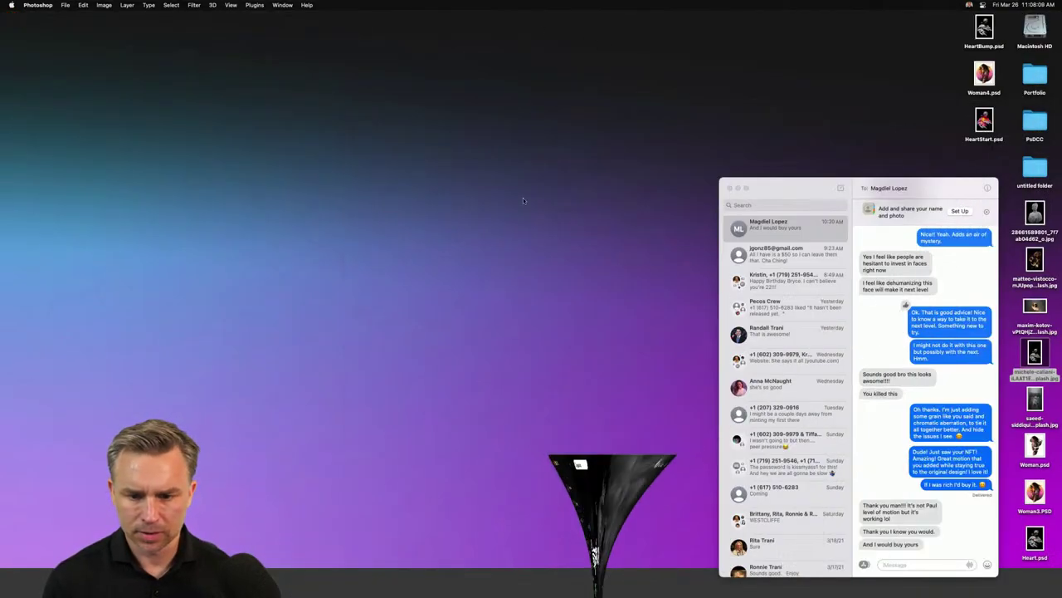
key("super+m")
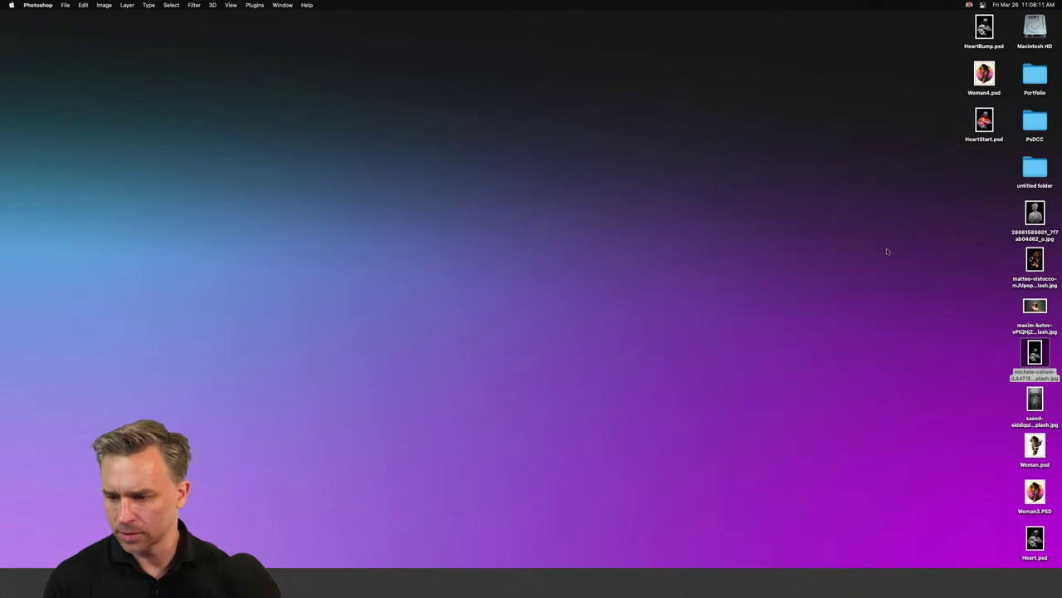
left_click(885, 250)
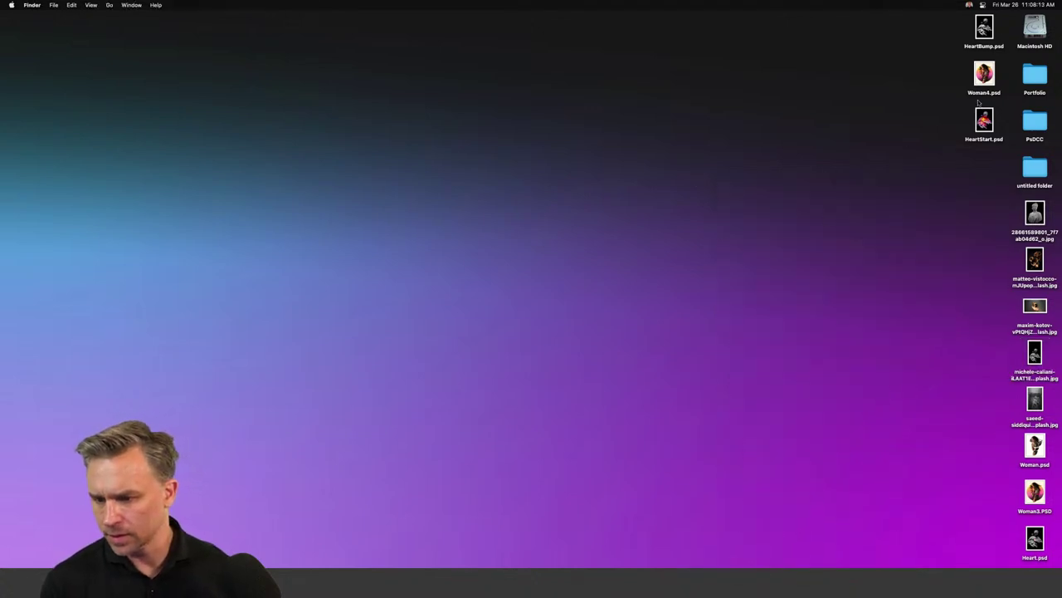
left_click(1035, 541)
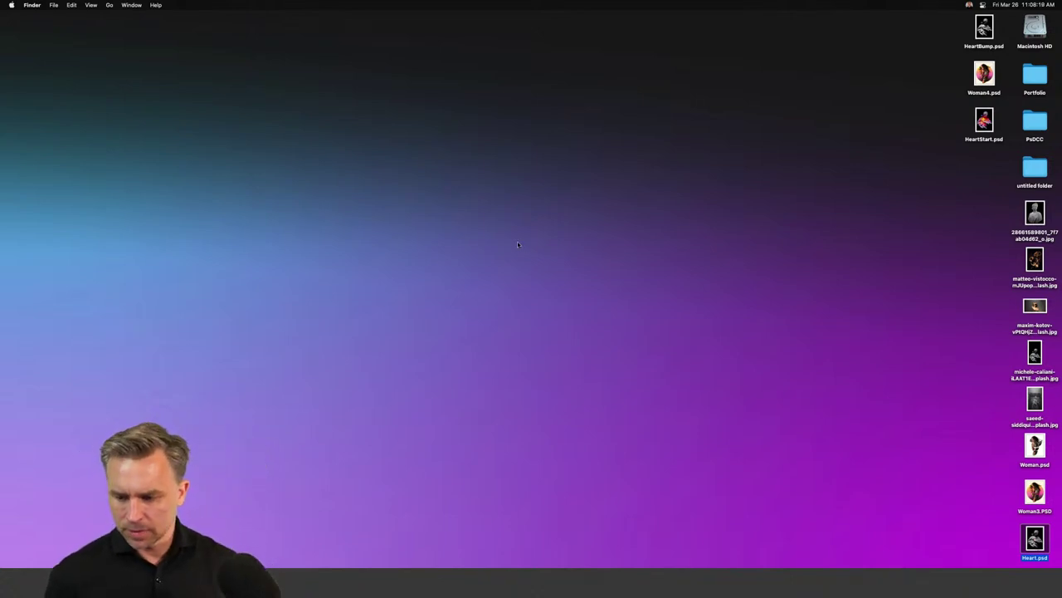
left_click(565, 334)
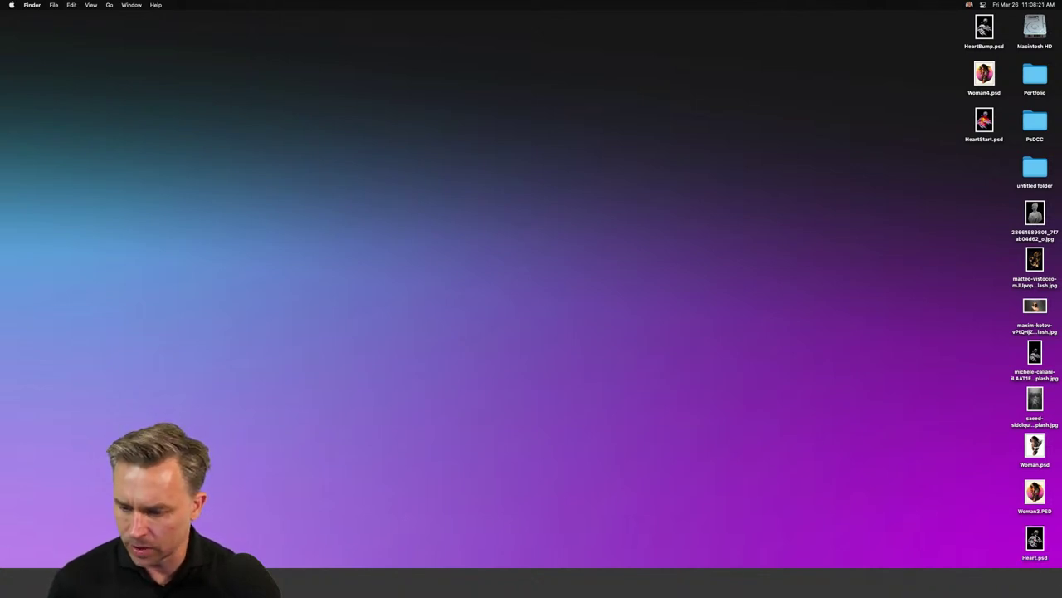
right_click(1035, 539)
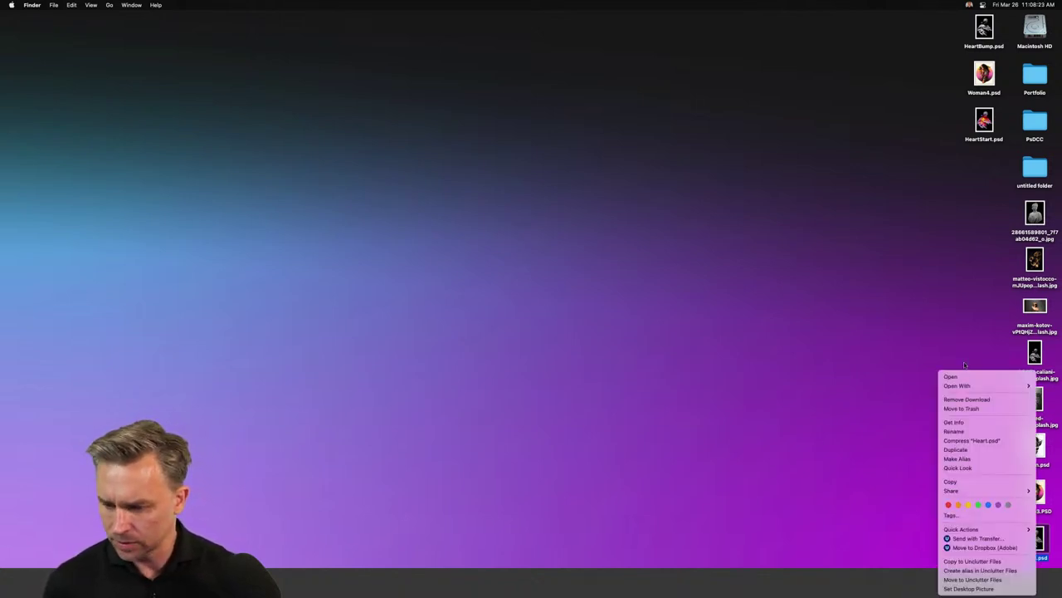
left_click(961, 376)
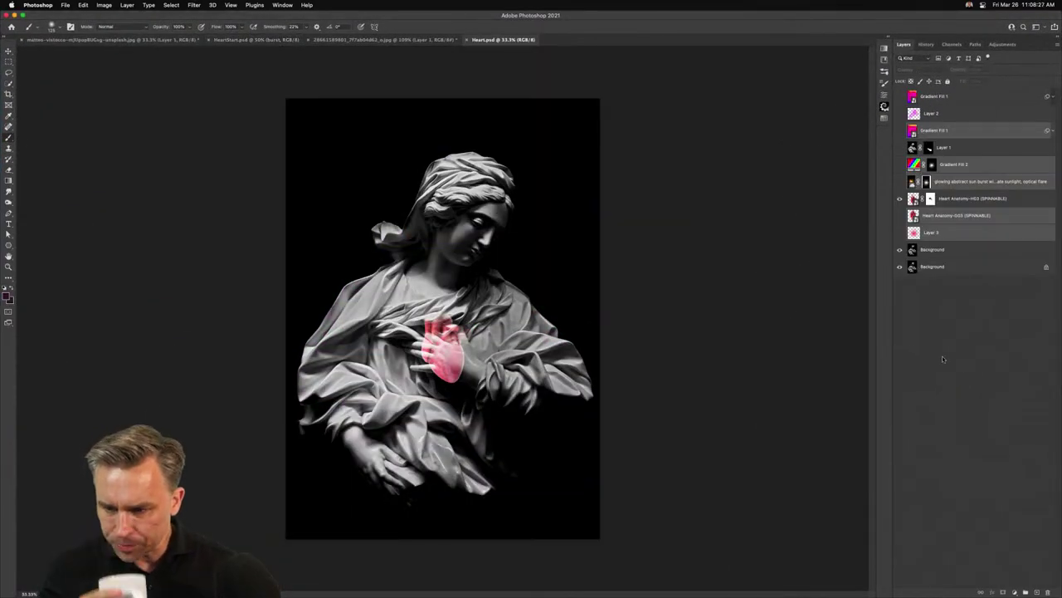
In Heart.psd, show Layer 1, Layer 3 and Gradient Fill 2, comparing the gradient with the sun burst layer and leaving the sun burst hidden
left_click(899, 148)
left_click(899, 165)
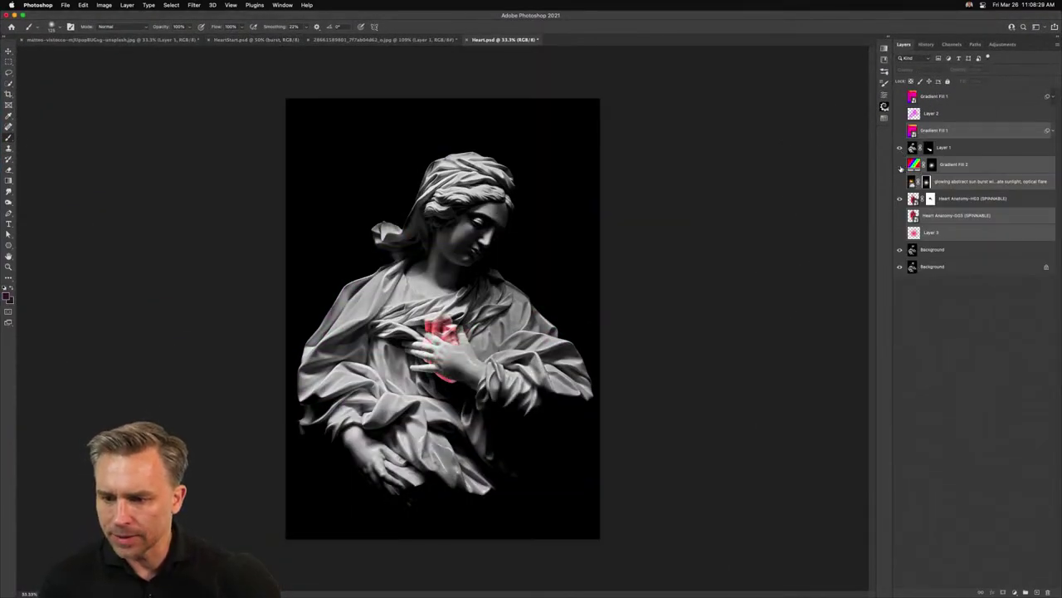
left_click(900, 181)
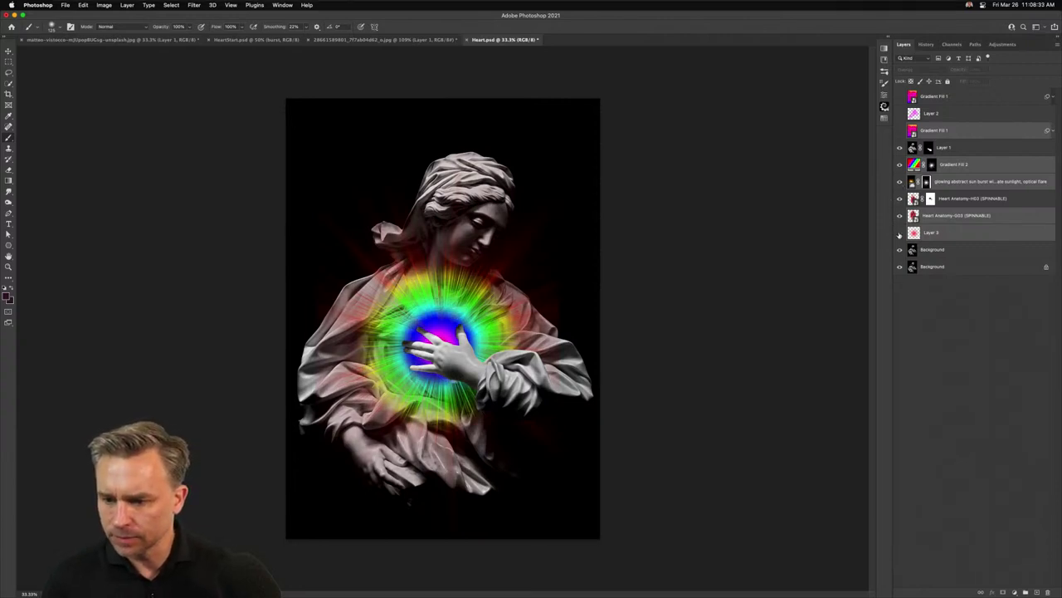
left_click(900, 164)
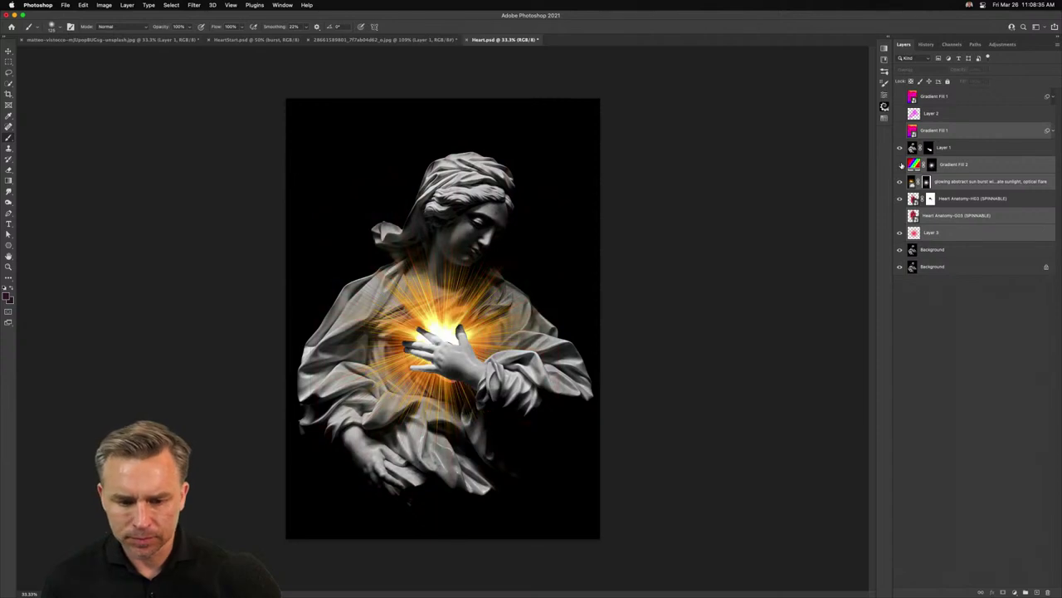
left_click(900, 181)
left_click(900, 165)
left_click(899, 165)
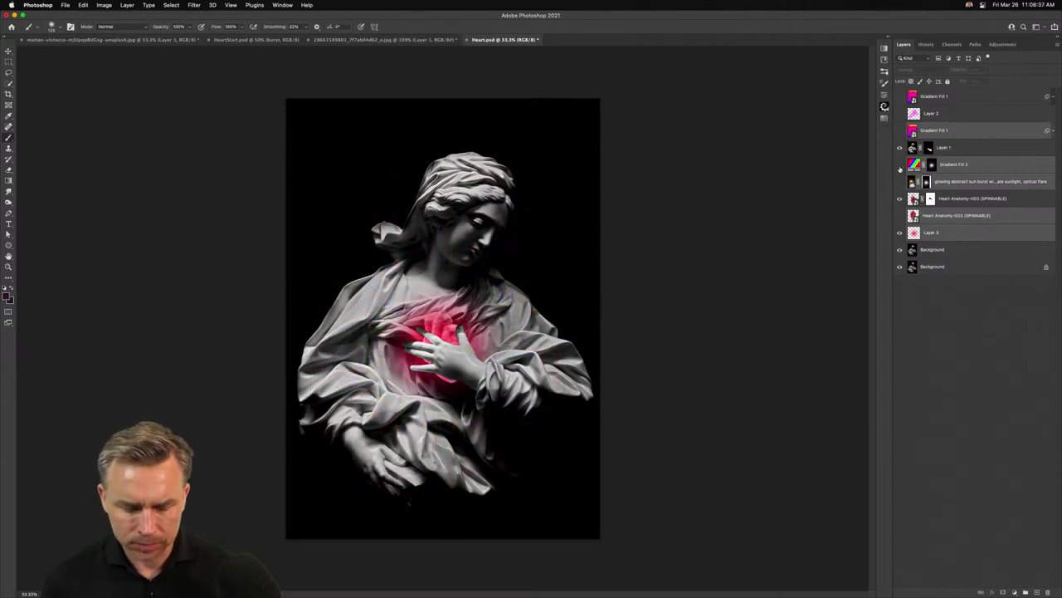
left_click(899, 165)
Move Gradient Fill 2 below Layer 3, directly above the upper Background layer
left_click_drag(966, 169, 979, 236)
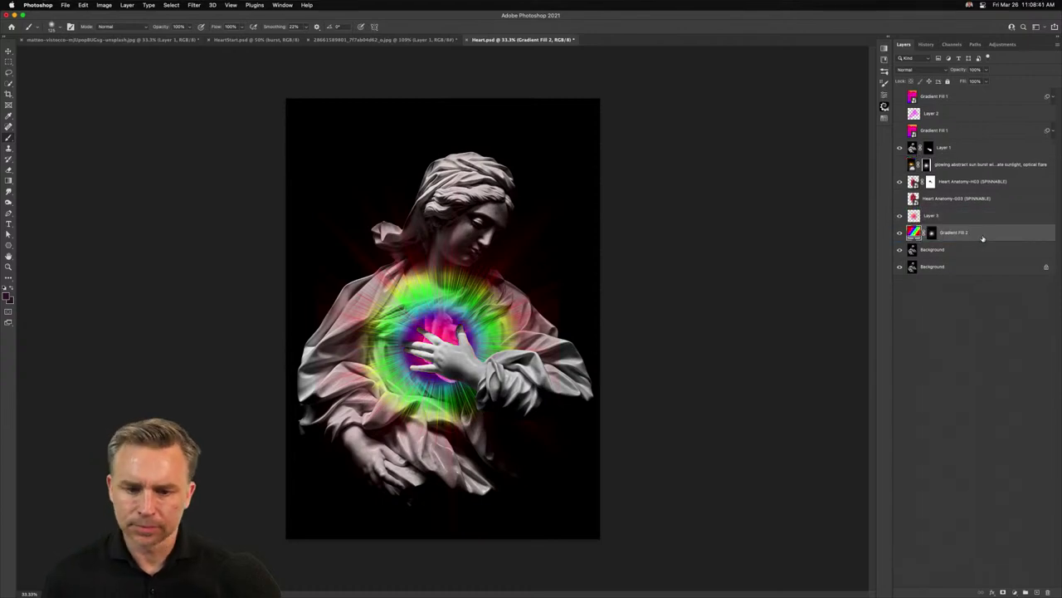
key("super+plus")
key("super+plus")
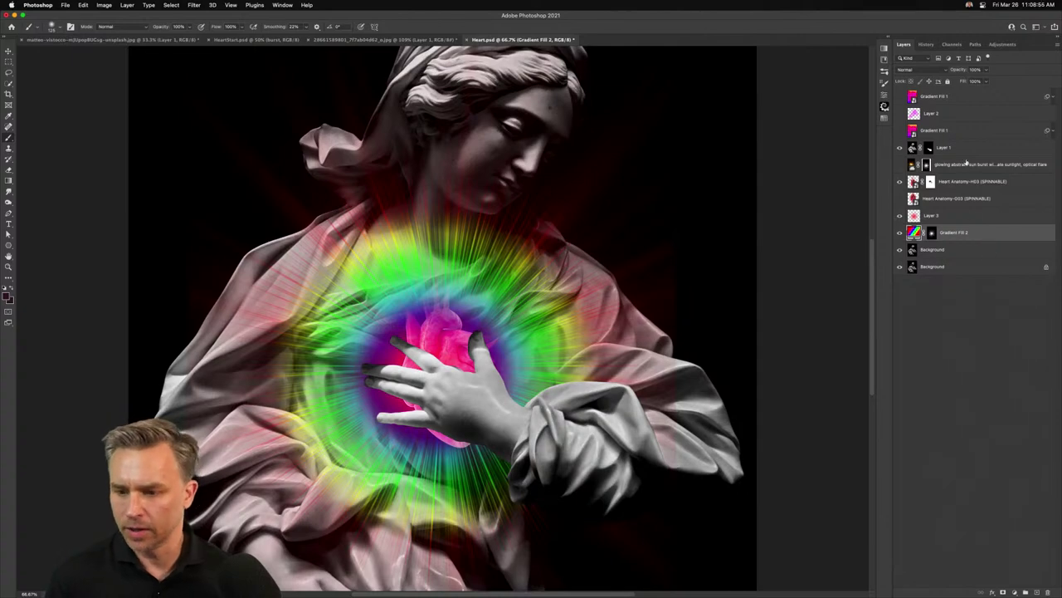
Select the masked Heart Anatomy-H03 layer and arrange HeartStart.psd side by side with Heart.psd
left_click(951, 183)
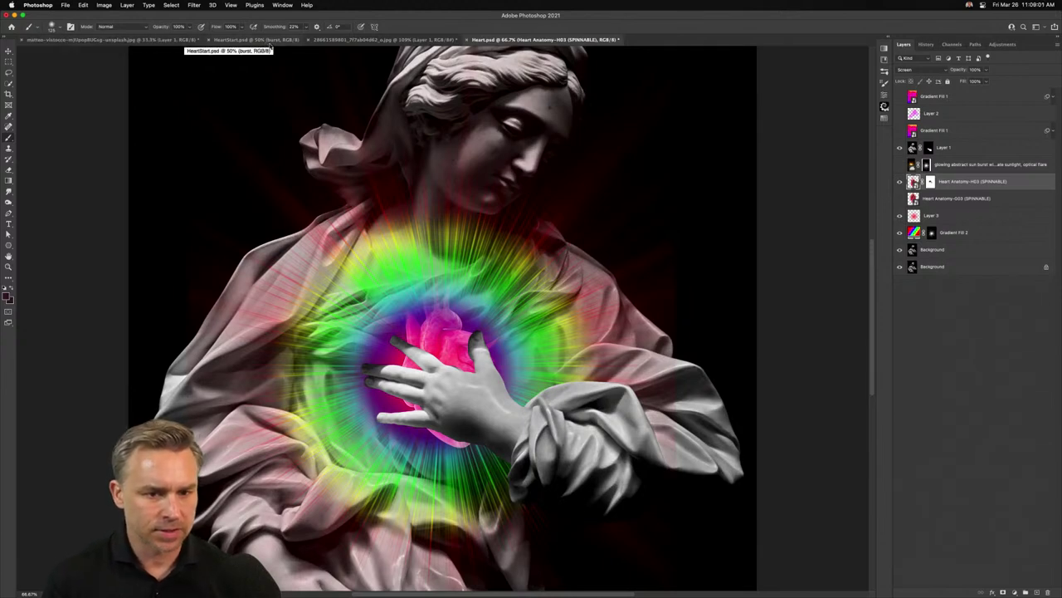
left_click_drag(249, 40, 858, 145)
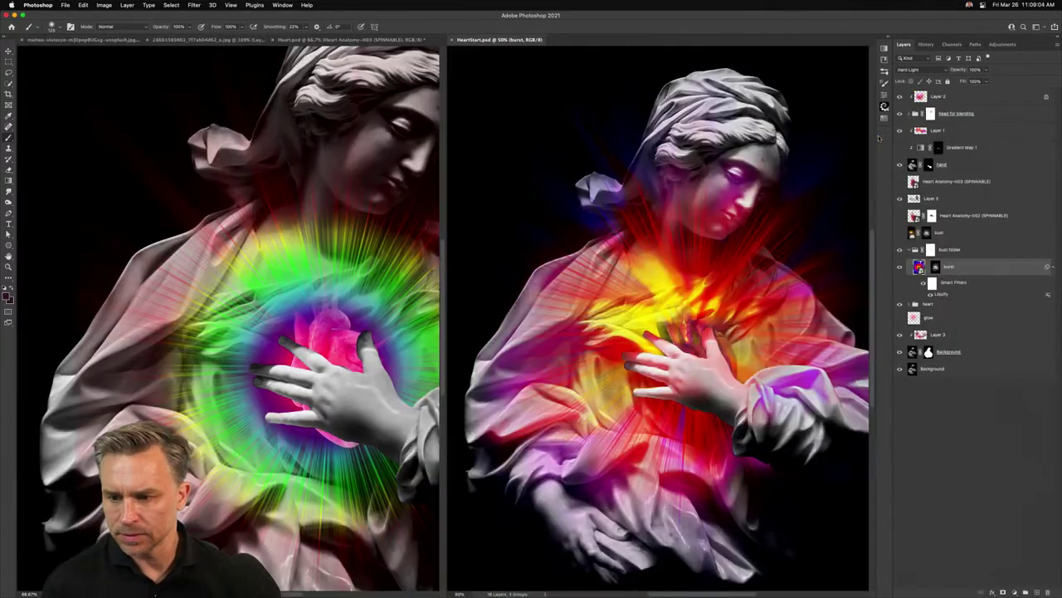
left_click(466, 196)
left_click(506, 221)
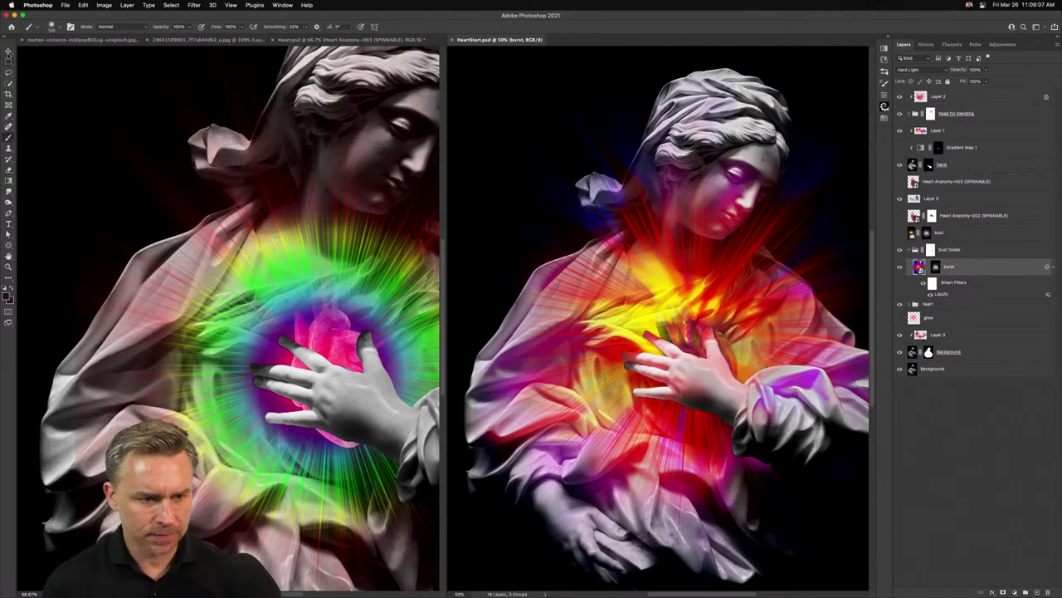
Copy the masked Heart Anatomy-H03 layer into HeartStart.psd, place it directly above the bust folder, and hide the heart group
key("v")
left_click(303, 324)
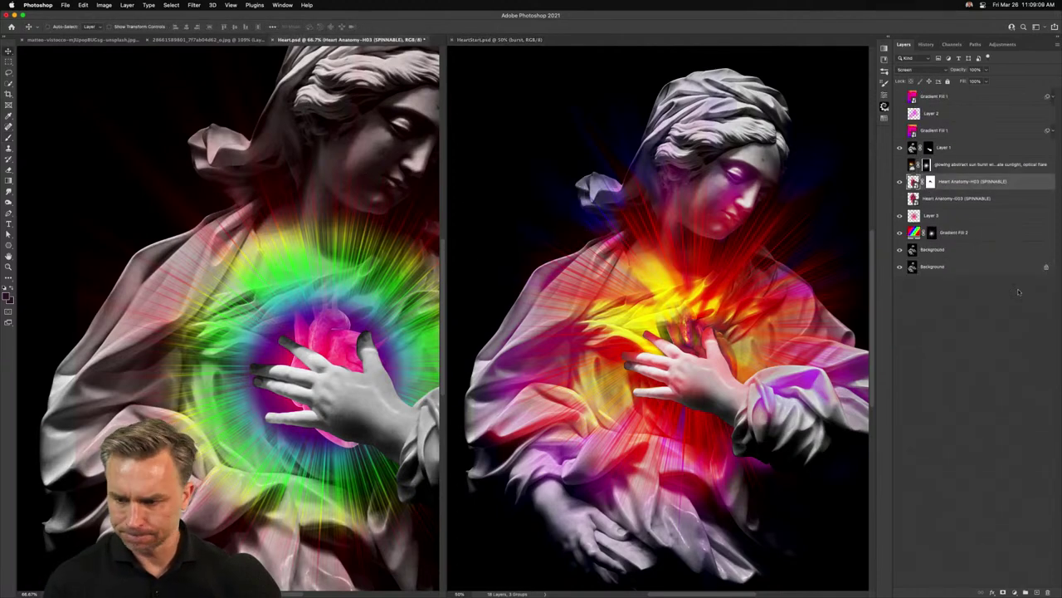
left_click_drag(961, 177, 612, 383)
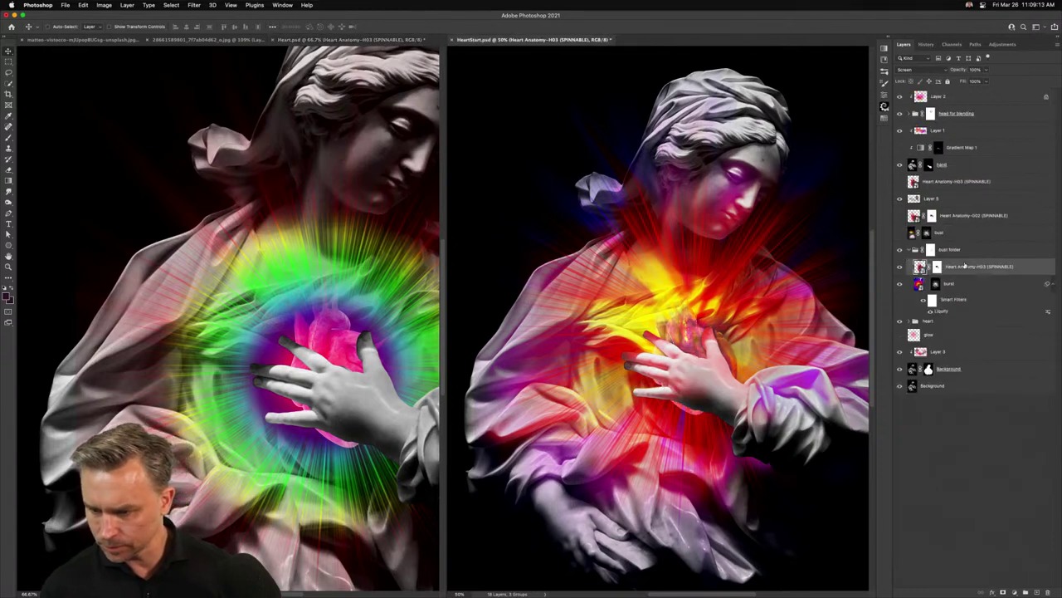
left_click_drag(965, 265, 970, 327)
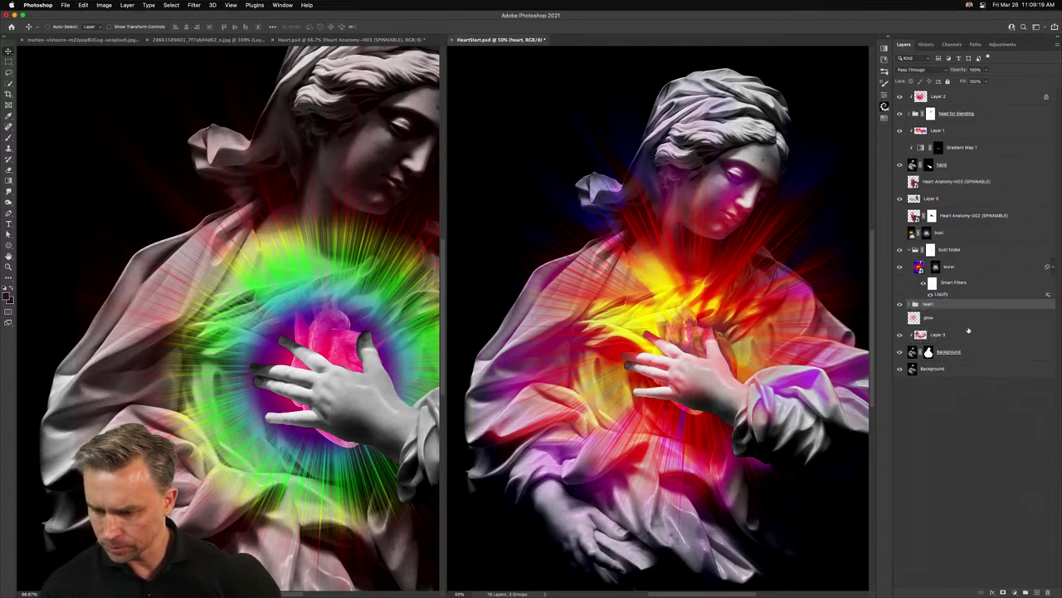
key("super+z")
left_click_drag(950, 266, 981, 239)
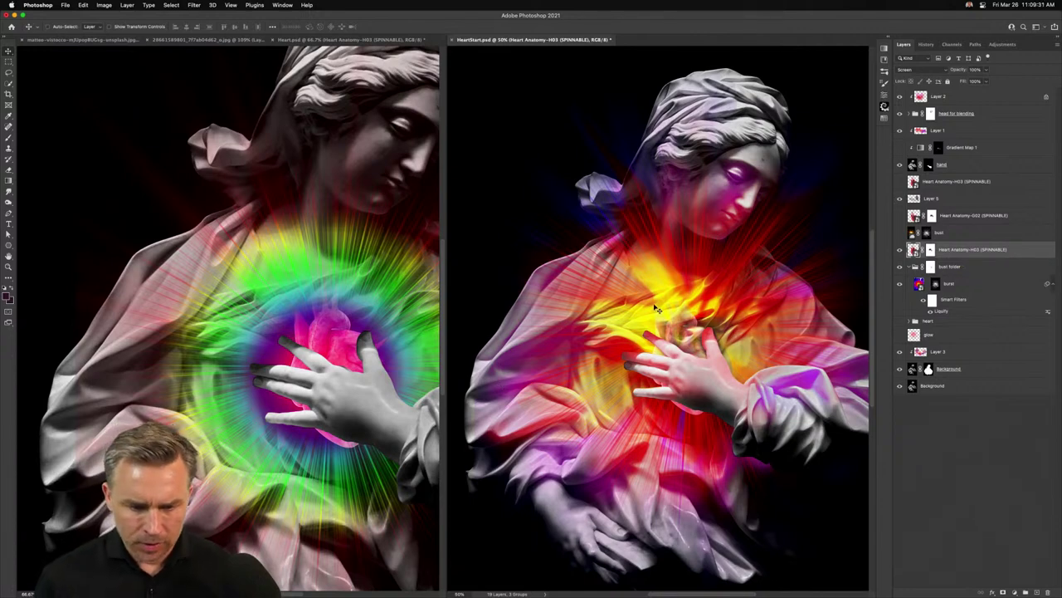
Add a new layer above the glow layer and paint a soft red spot behind the heart, using red sampled from the burst
left_click(938, 336)
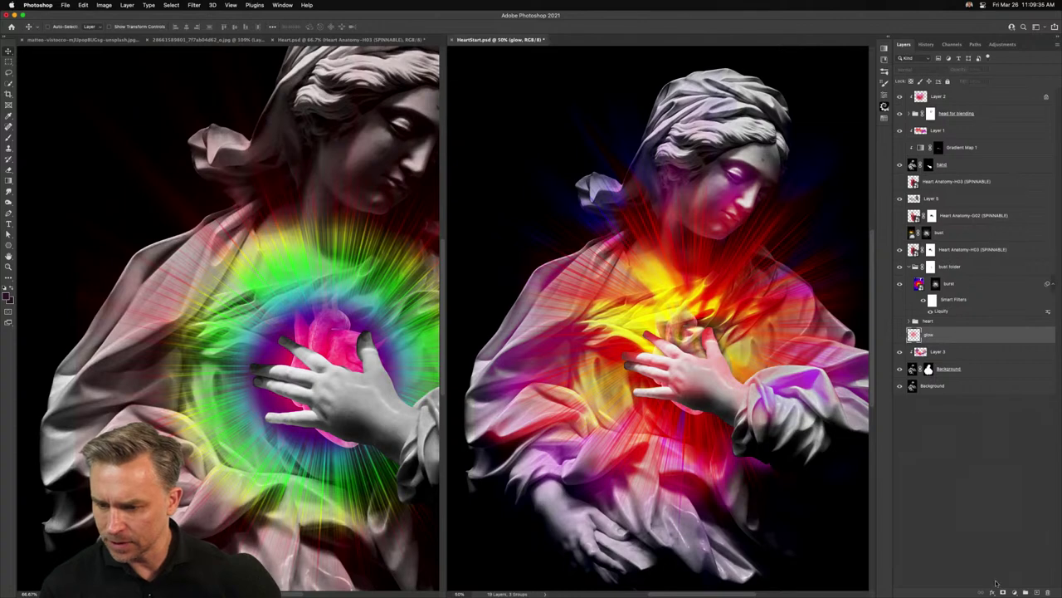
left_click(1037, 592)
key("b")
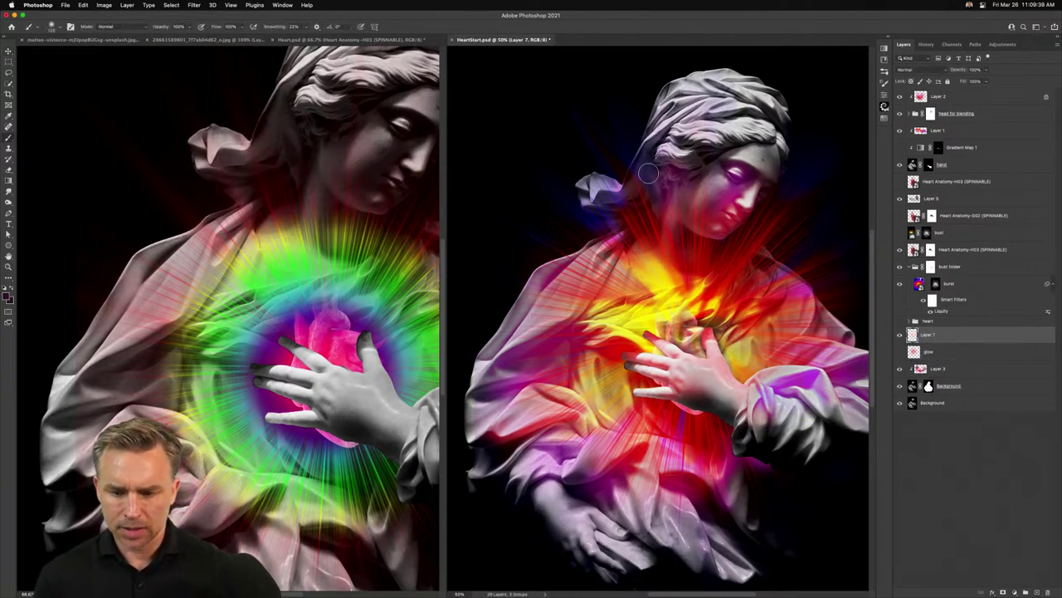
left_click(619, 338, "alt")
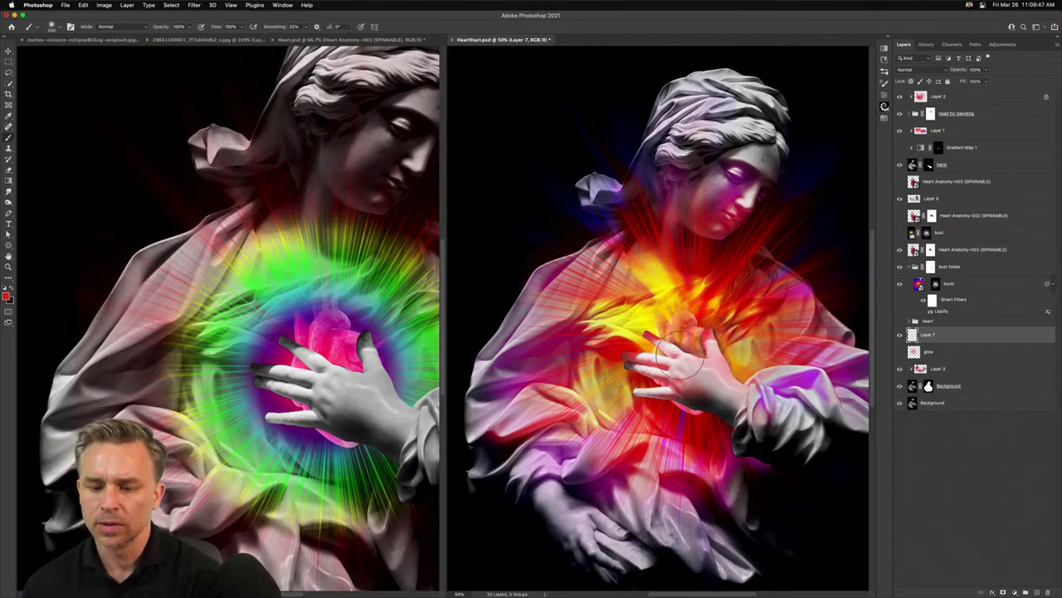
mouse_move(680, 355)
left_mouse_down()
mouse_move(669, 339)
mouse_move(684, 351)
left_mouse_up()
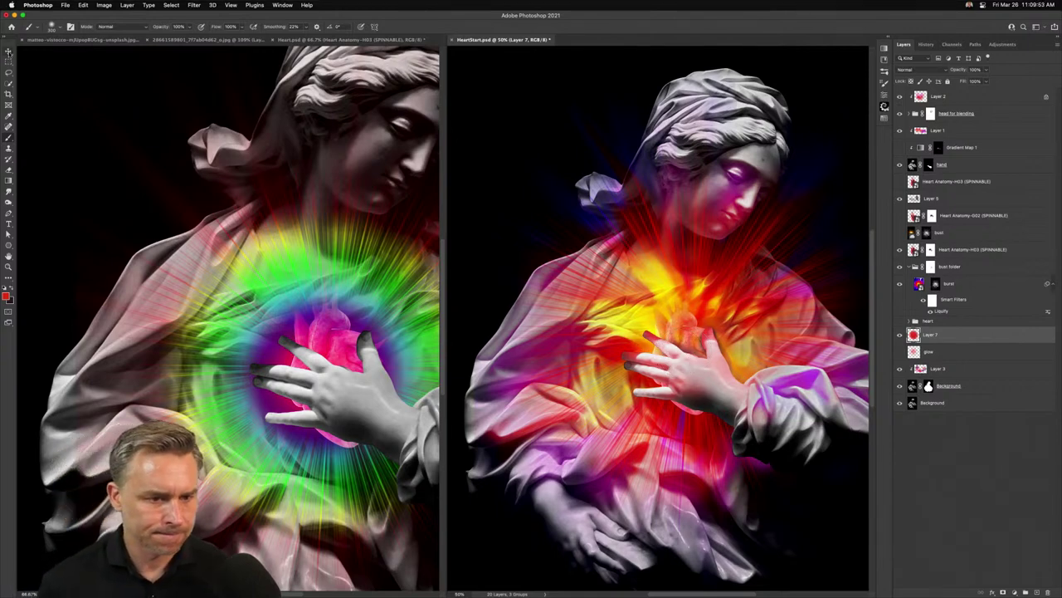
Copy Gradient Fill 2 from Heart.psd into HeartStart.psd, place it above the burst layer inside the bust folder, and hide the burst layer
left_click(9, 61)
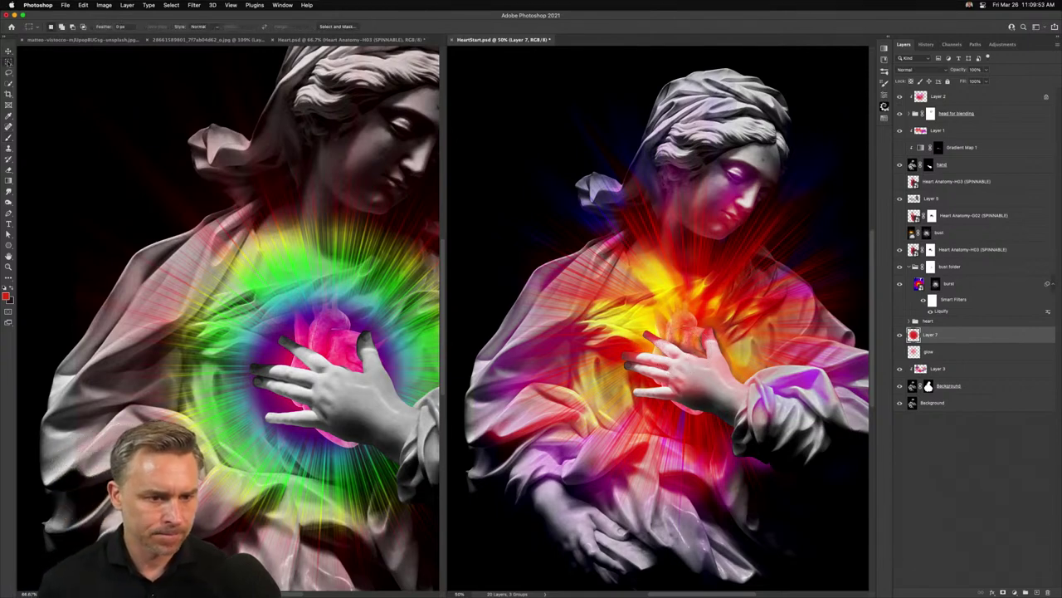
left_click(190, 175)
left_click(8, 51)
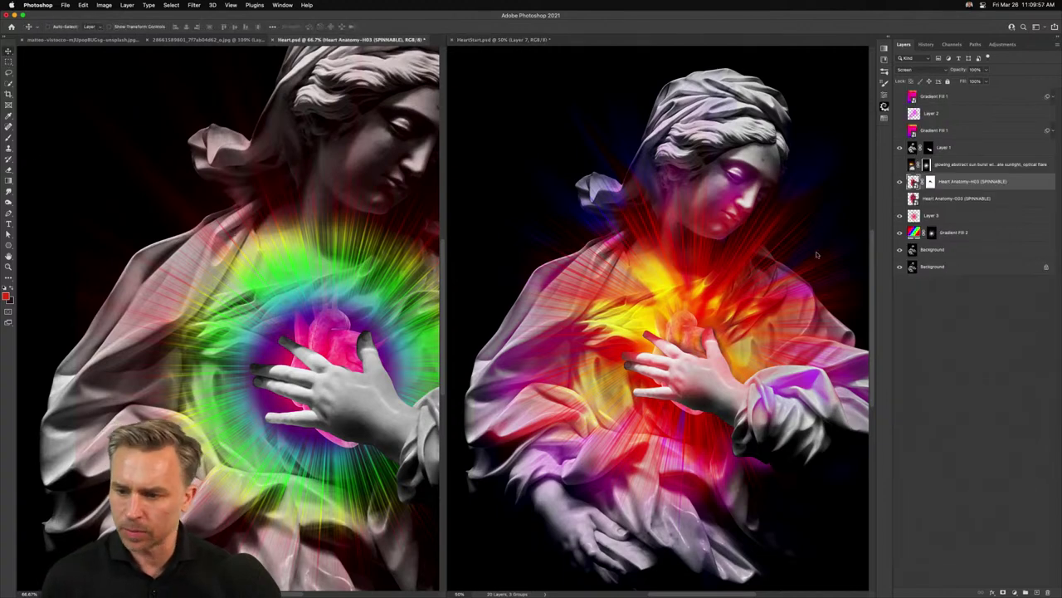
left_click(961, 235)
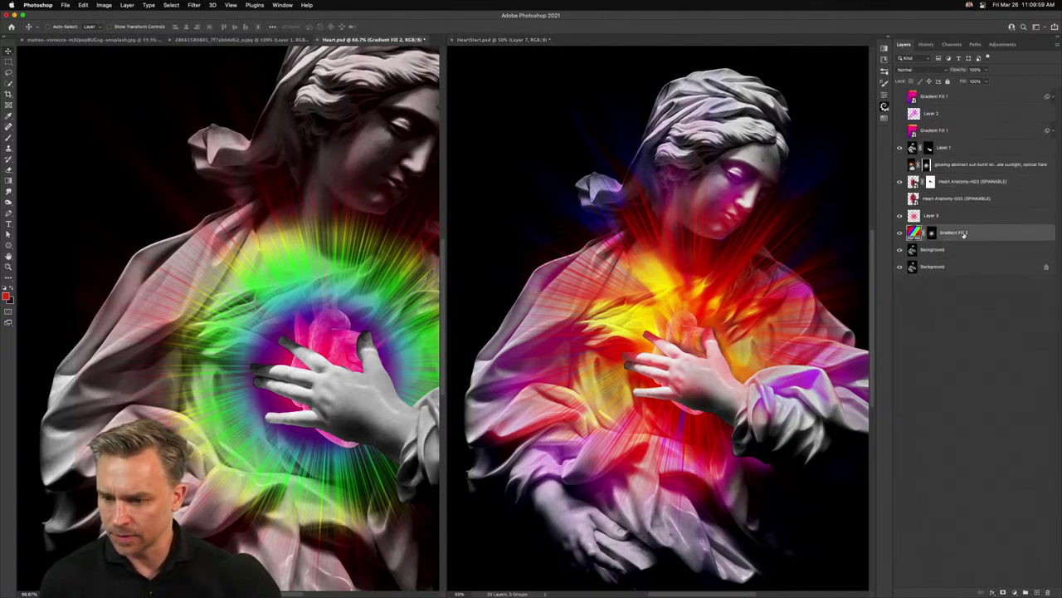
left_click_drag(963, 234, 664, 241)
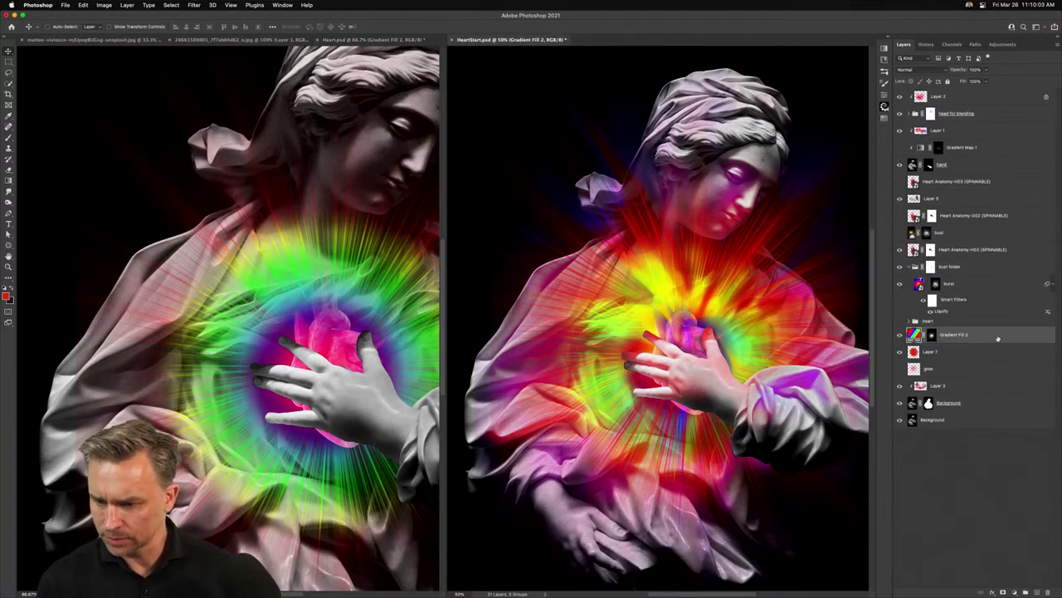
left_click_drag(1009, 338, 993, 279)
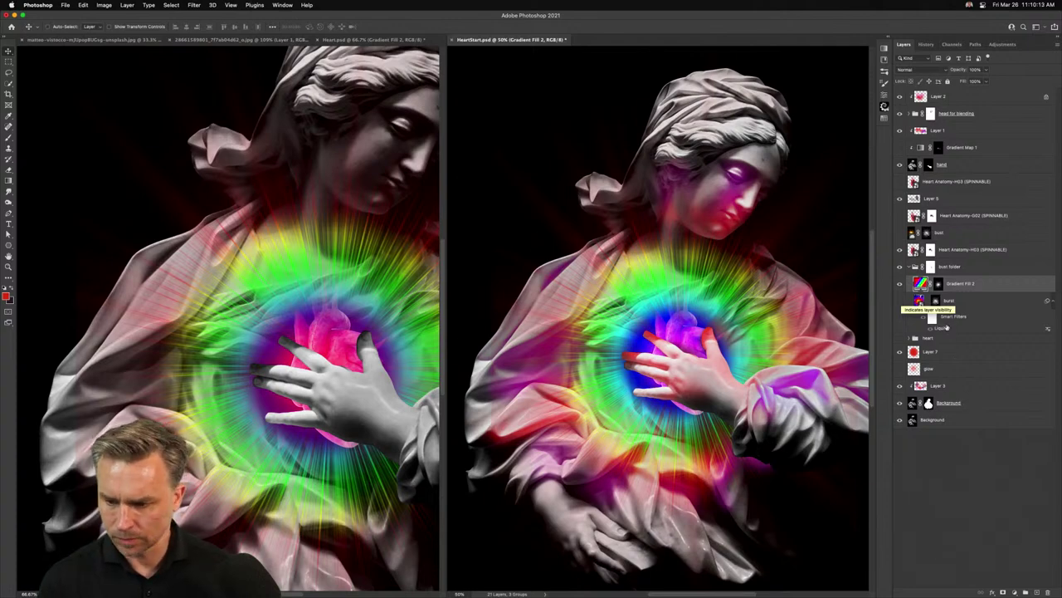
Try reversing the colours of the radial Gradient Fill 2 and restore its original direction
left_click(900, 385)
left_click(900, 386)
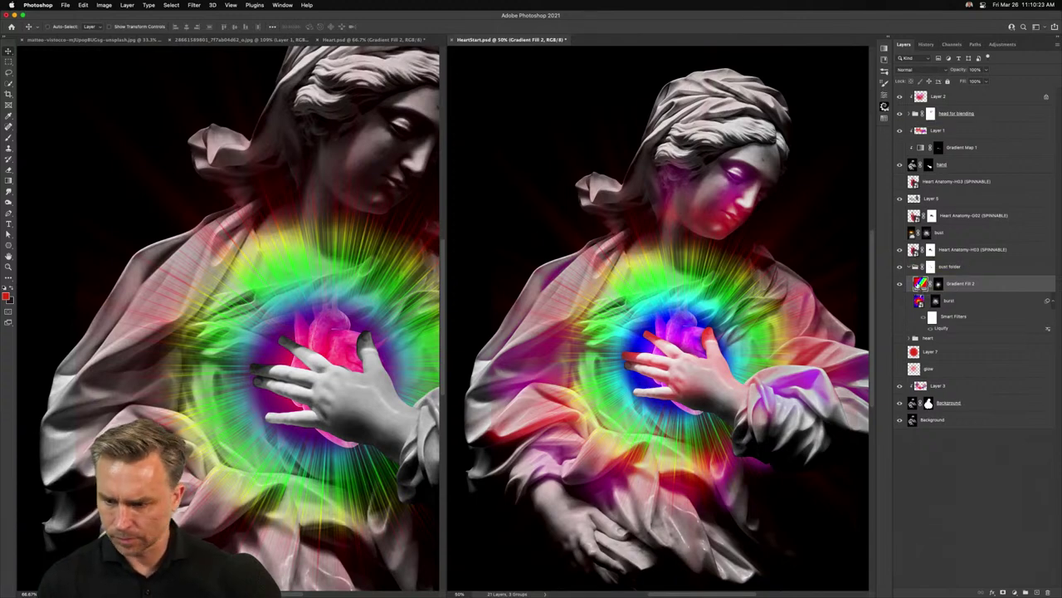
double_click(920, 284)
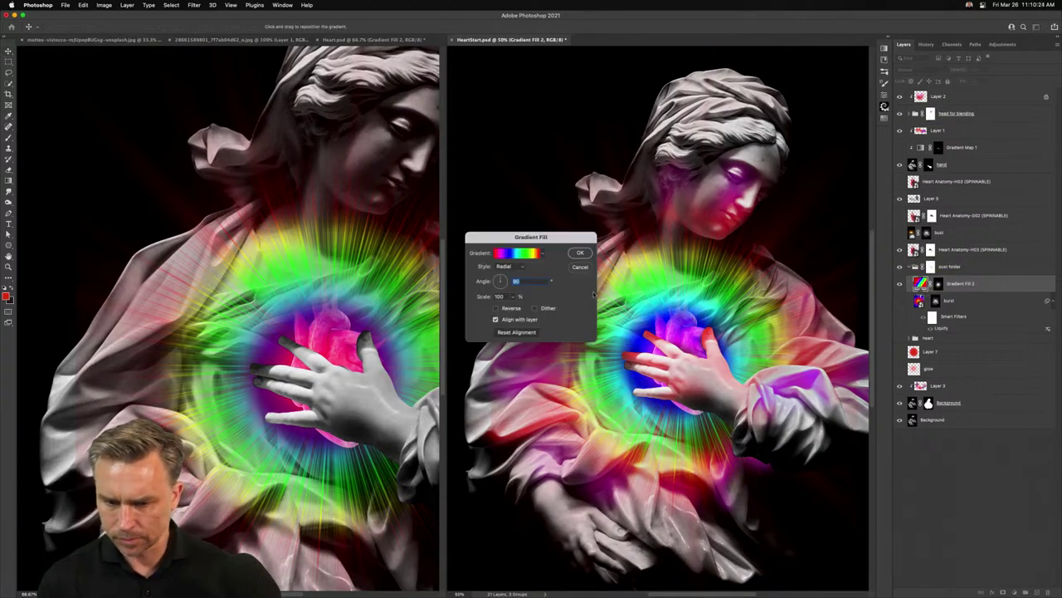
left_click(508, 307)
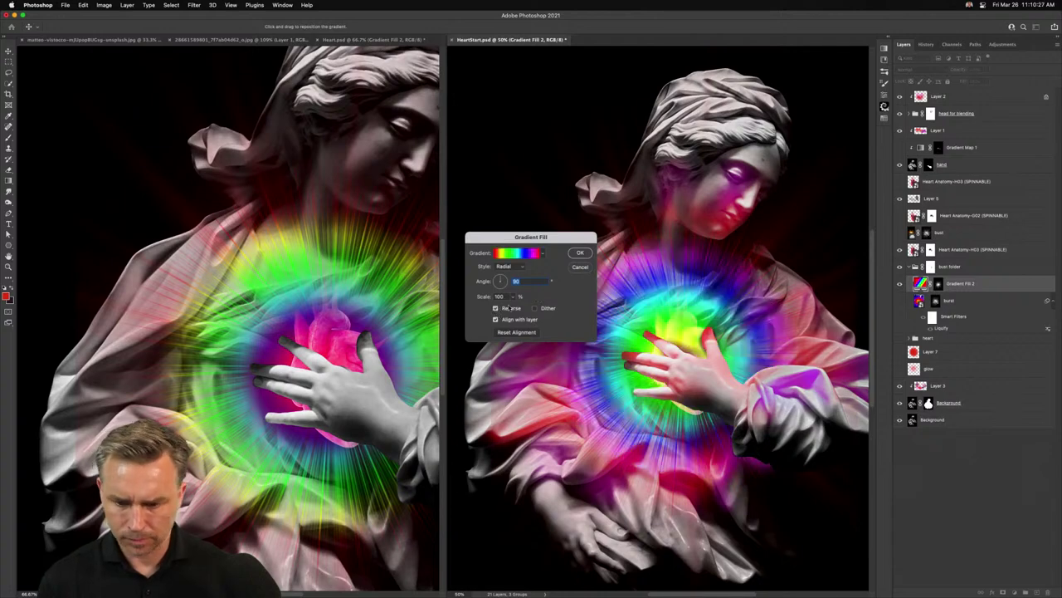
left_click(497, 308)
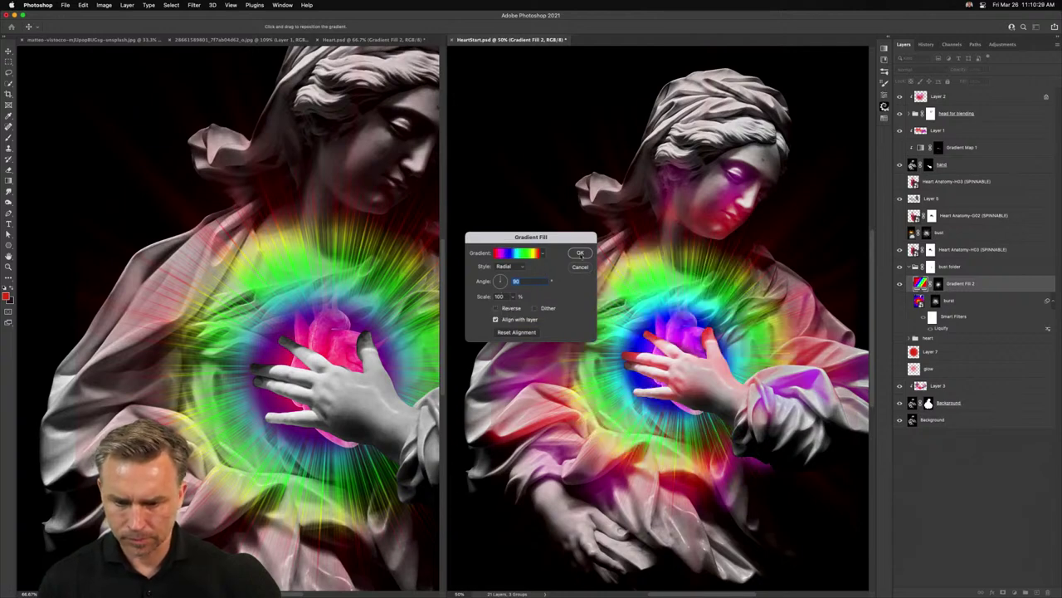
left_click(580, 254)
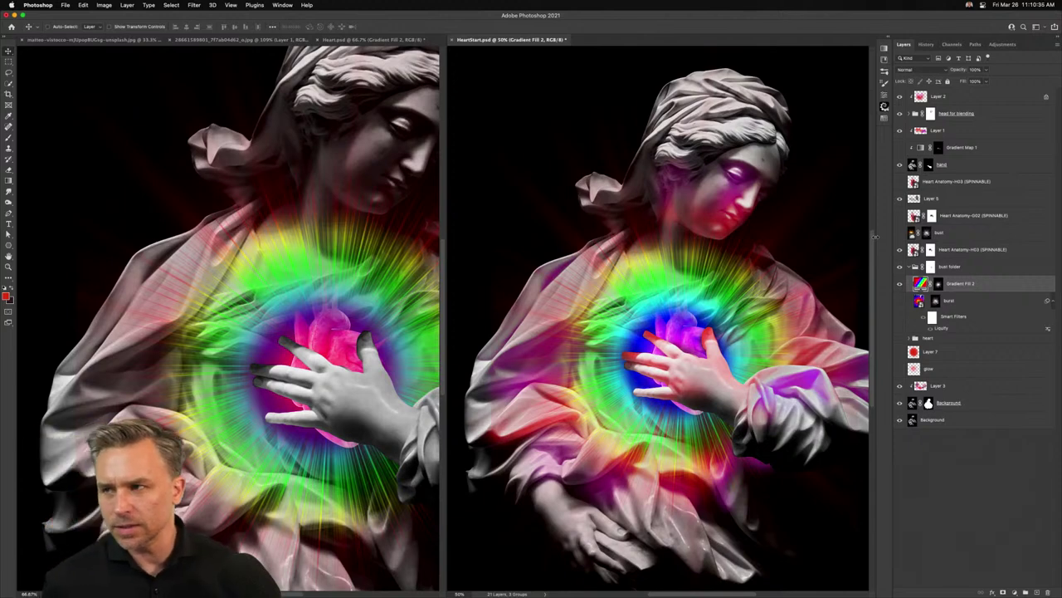
Group Layer 1, Gradient Map 1 and the hand layer in HeartStart.psd and name the group hand
left_click(960, 115)
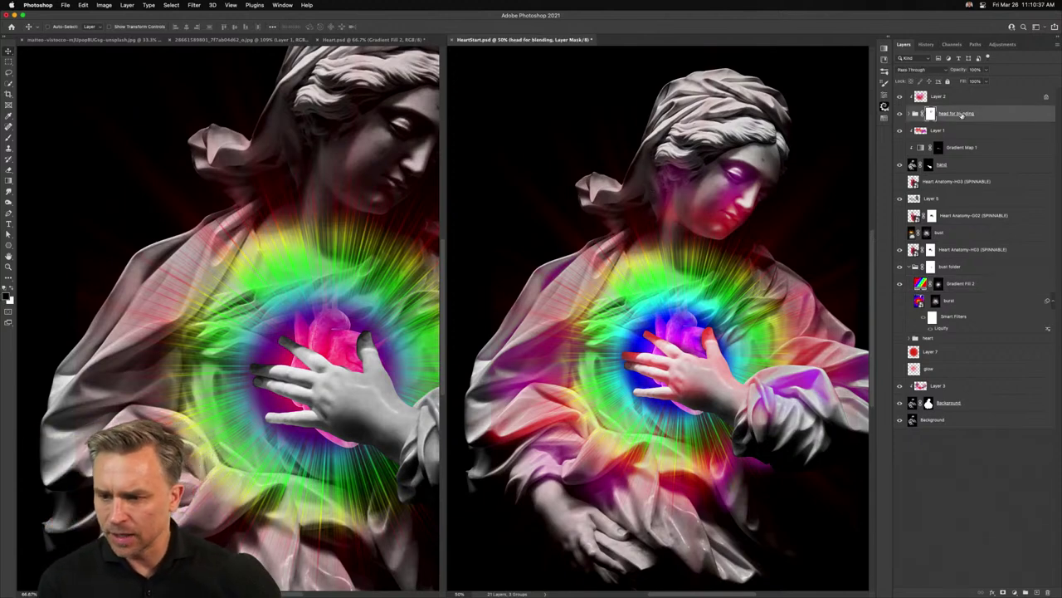
left_click(946, 97)
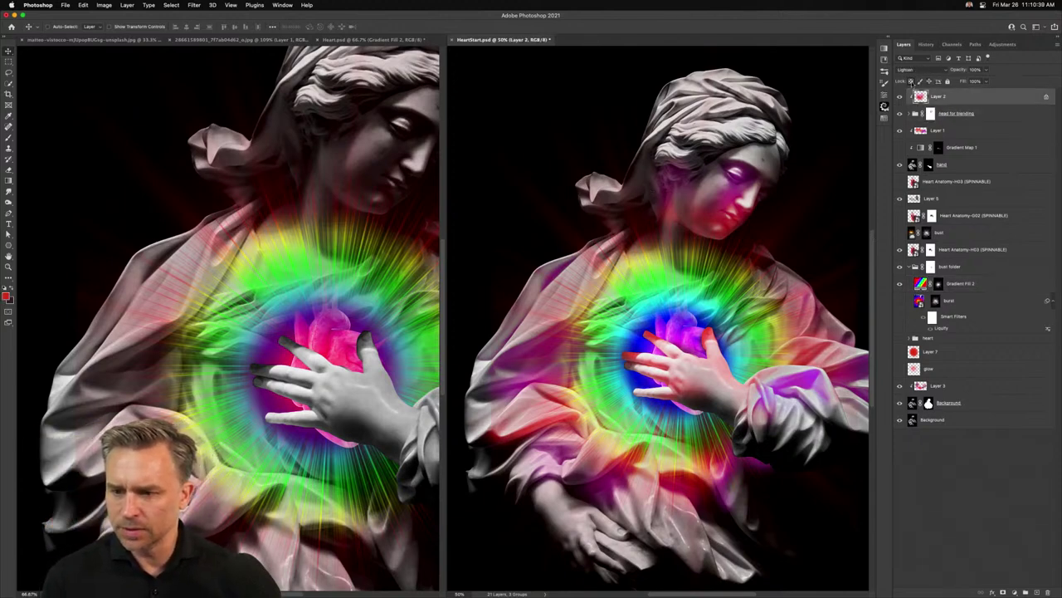
left_click(980, 115, "shift")
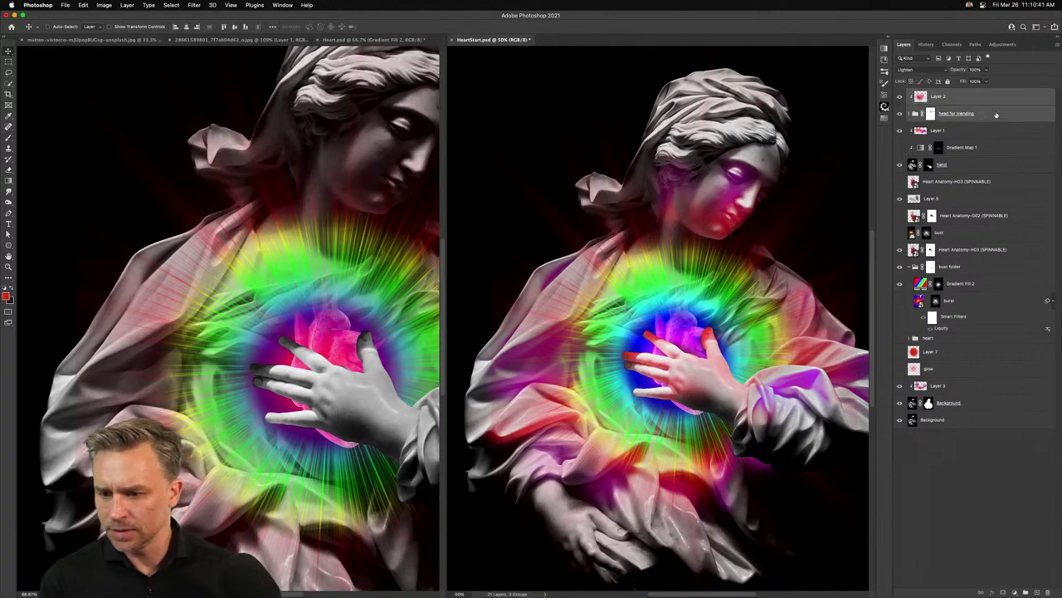
left_click(982, 149)
left_click(985, 130, "shift")
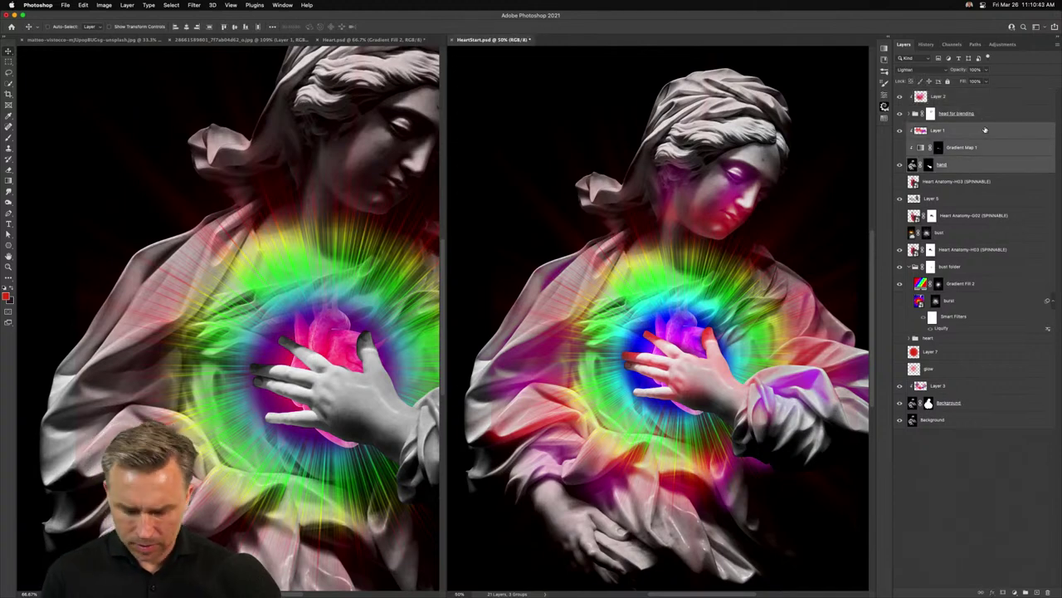
key("super+g")
double_click(931, 127)
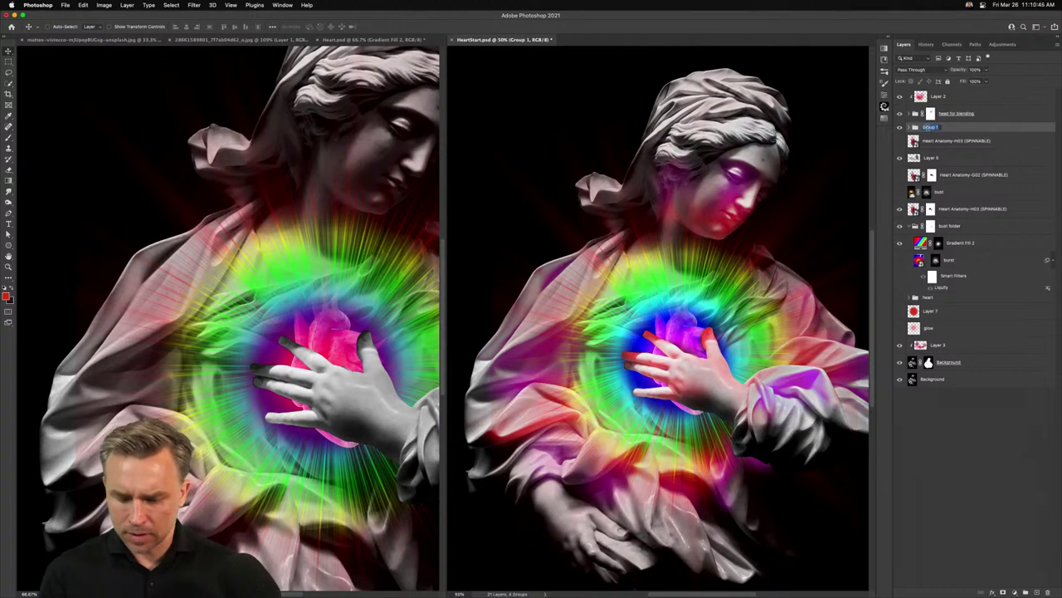
type("hand")
key("Return")
Copy Layer 2, the head for blending group and the hand group into Heart.psd, placing them directly below the uppermost Gradient Fill 1
left_click(1026, 97, "shift")
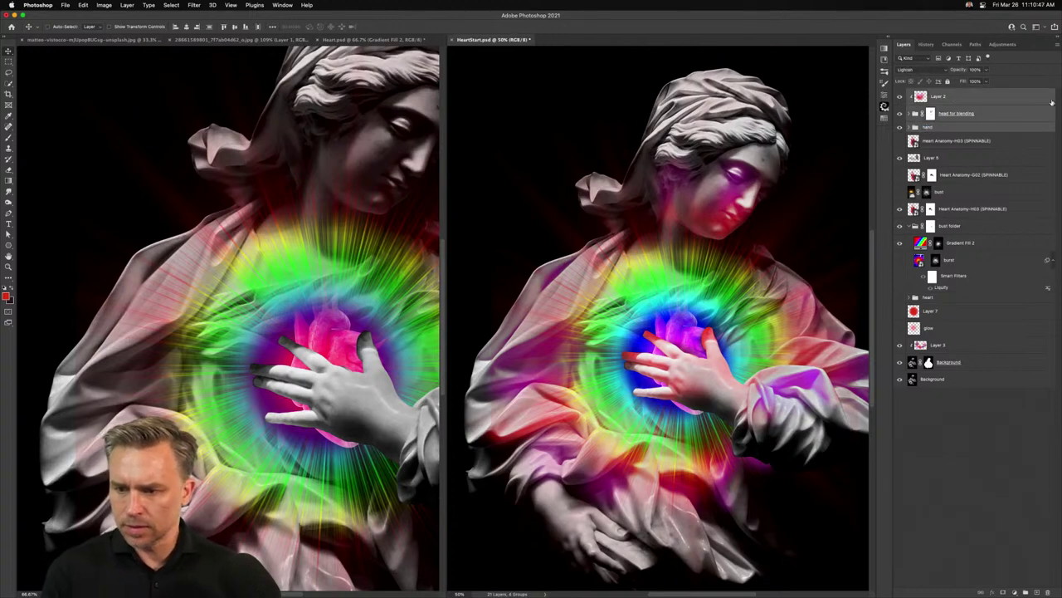
left_click_drag(1026, 96, 272, 240)
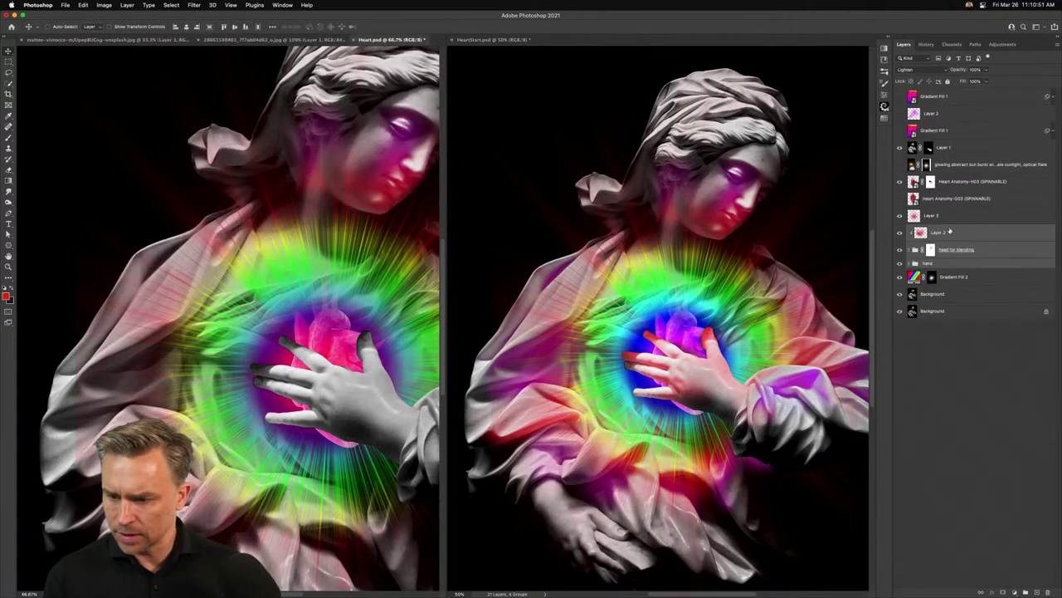
left_click_drag(949, 232, 936, 117)
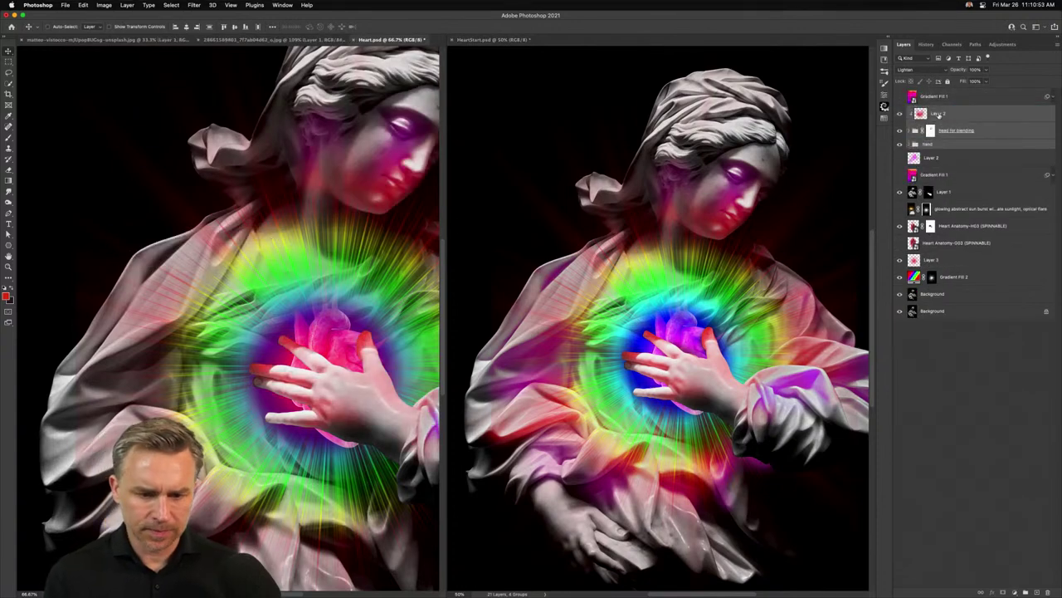
Hide Layer 2 and the head for blending group, select the hand group, and consolidate the documents into one tabbed view
left_click(938, 114)
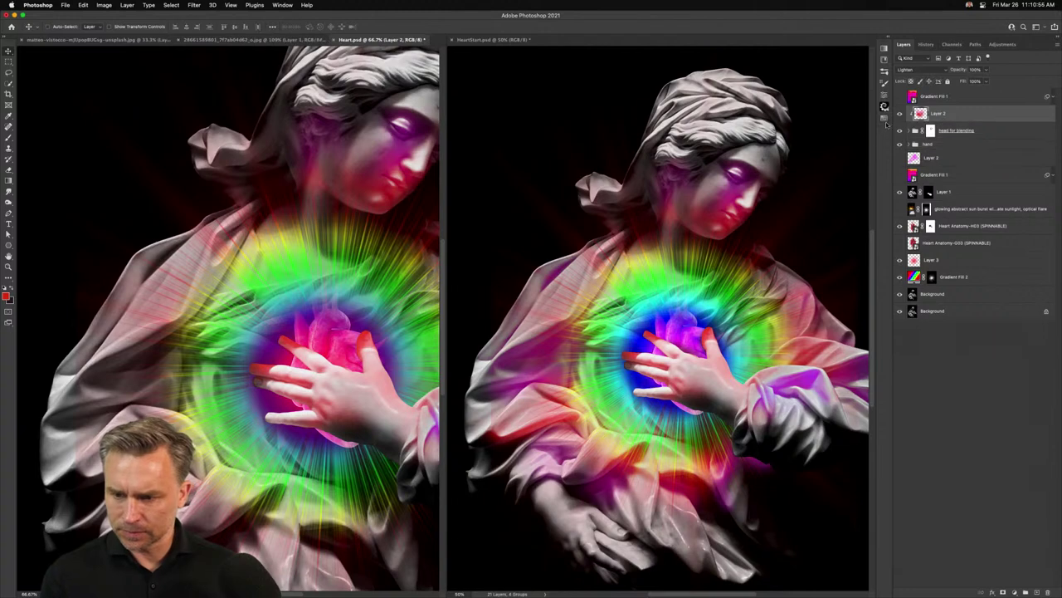
left_click(899, 114)
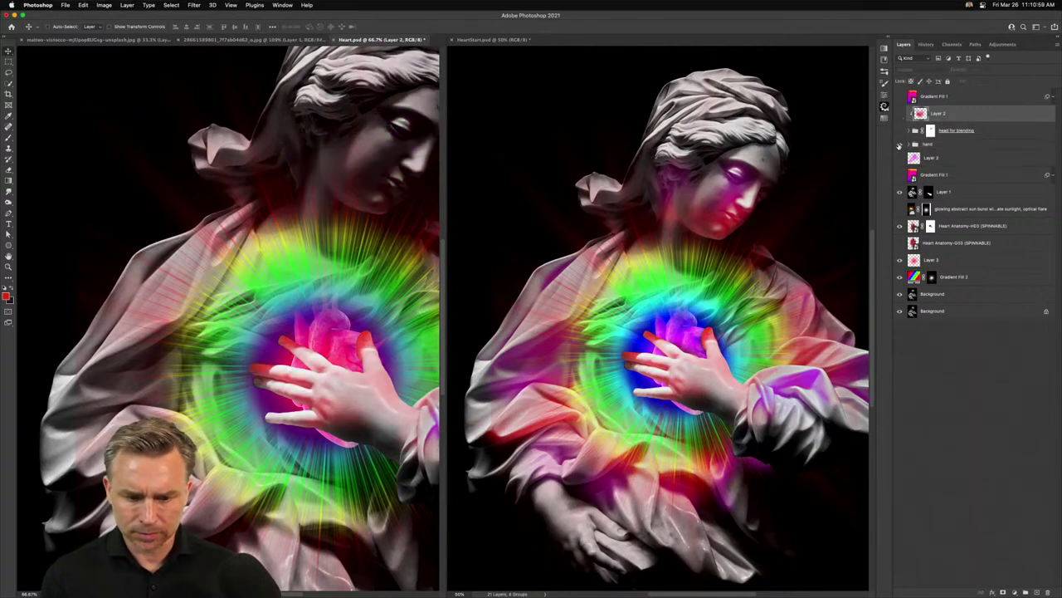
left_click(899, 145)
left_click(899, 145)
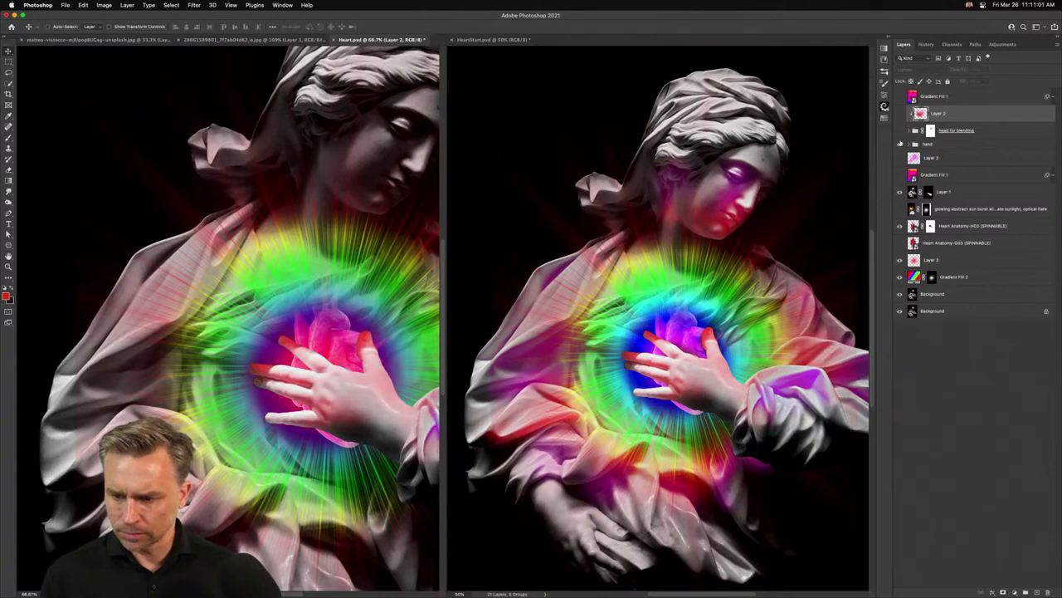
left_click(928, 145)
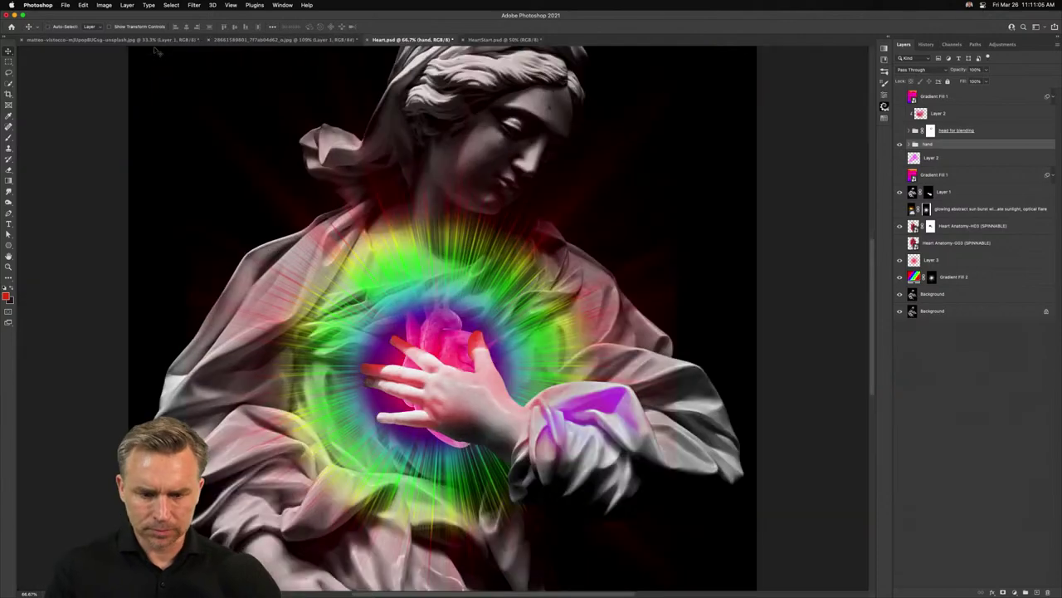
Add a mask to the hand group and paint black with a smaller soft brush to tone down colour on the fingers and hand
key("b")
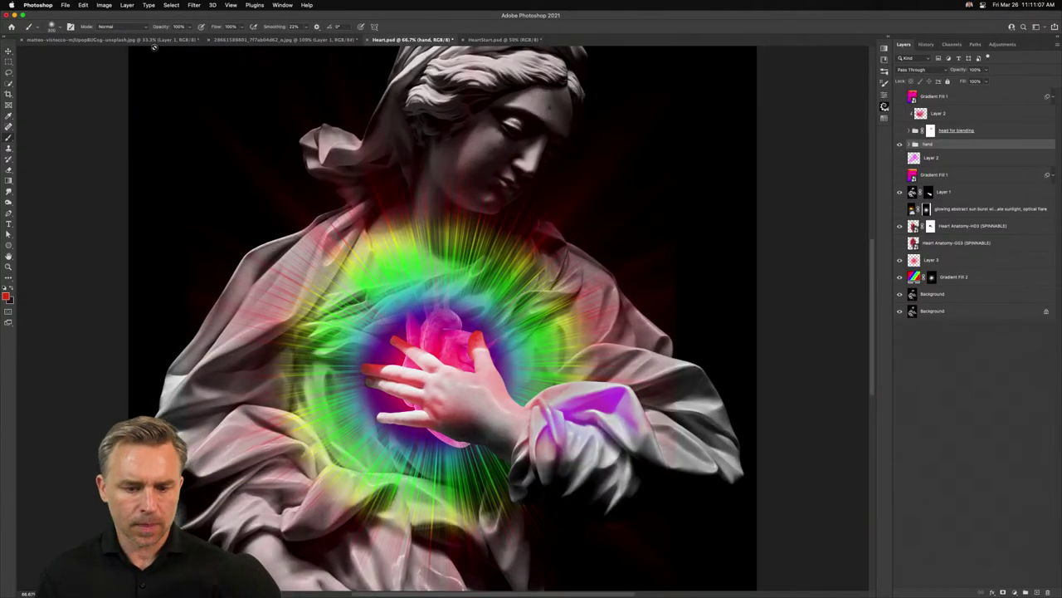
left_click(1003, 590)
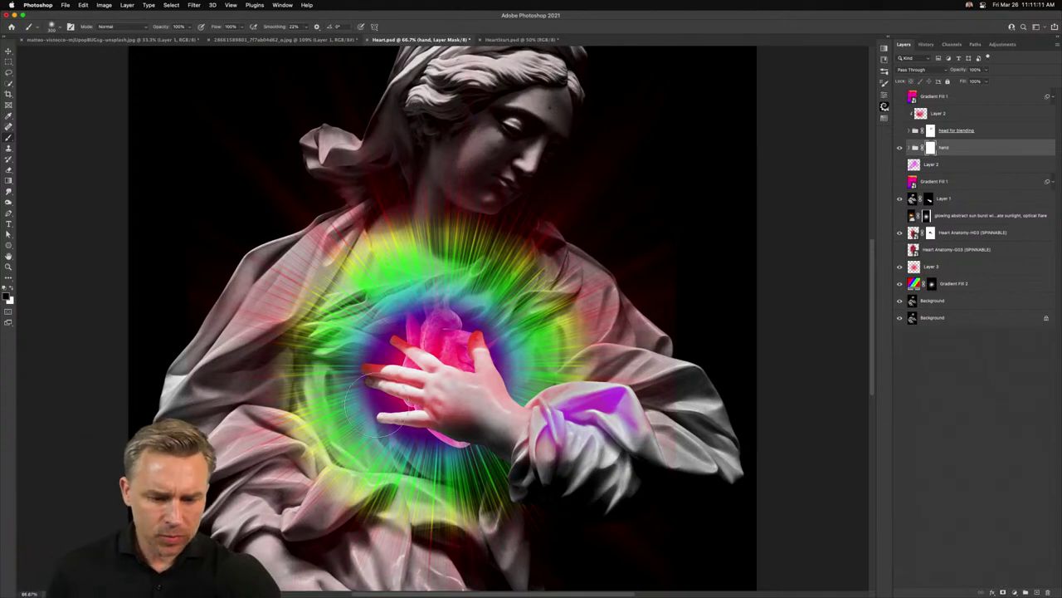
key("[")
key("[")
left_click_drag(373, 360, 357, 357)
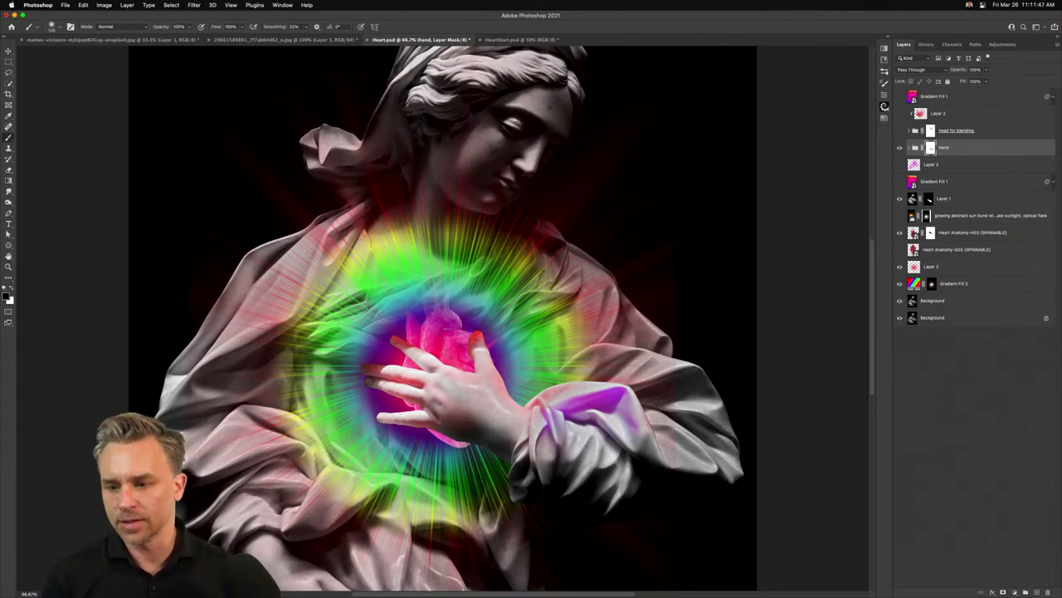
Show the head for blending group and the clipped Layer 2 above it
left_click(899, 130)
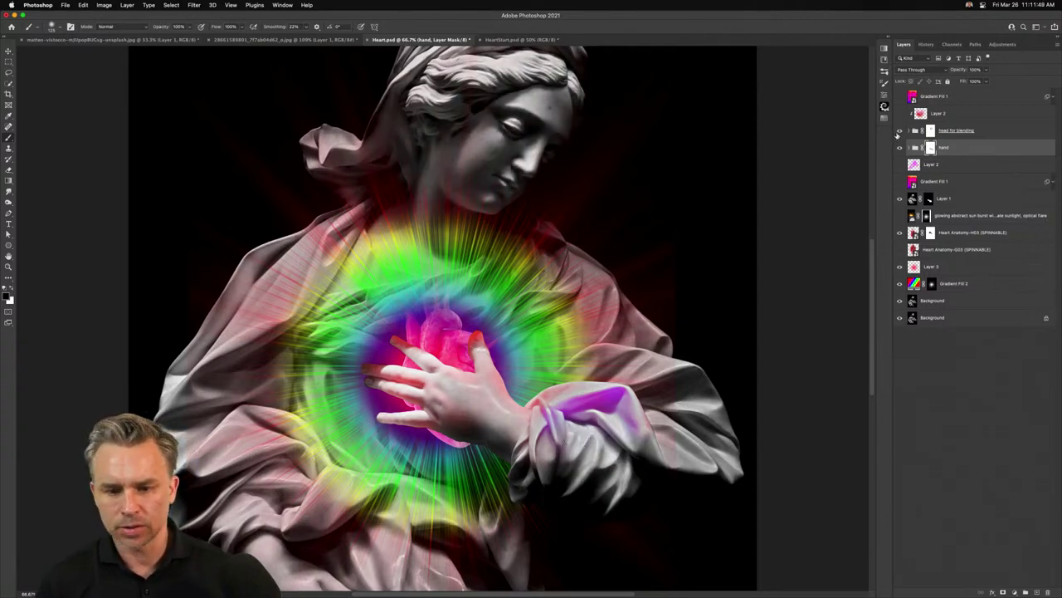
left_click(900, 130)
left_click(900, 131)
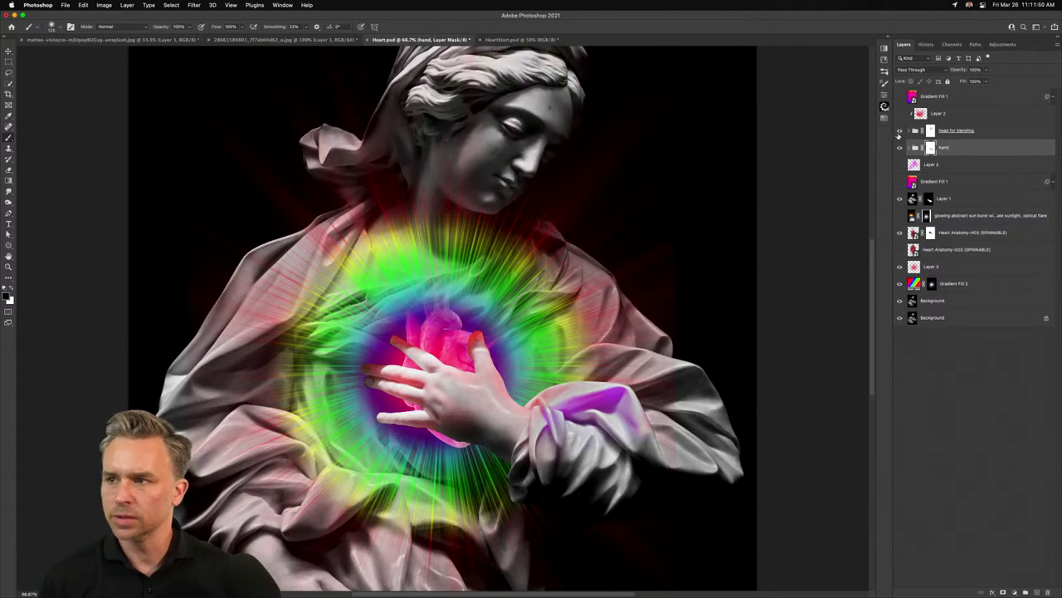
left_click(948, 132)
left_click(900, 113)
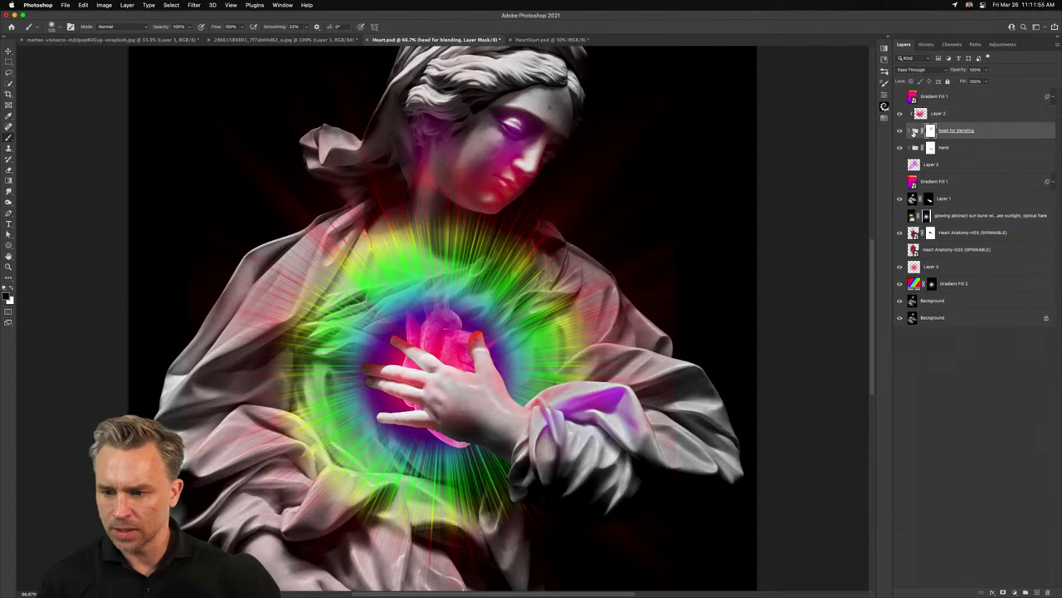
Soften the head layer's mask edge along the chin using a small Blur tool brush at 100% strength
left_click(914, 132)
left_click(935, 148)
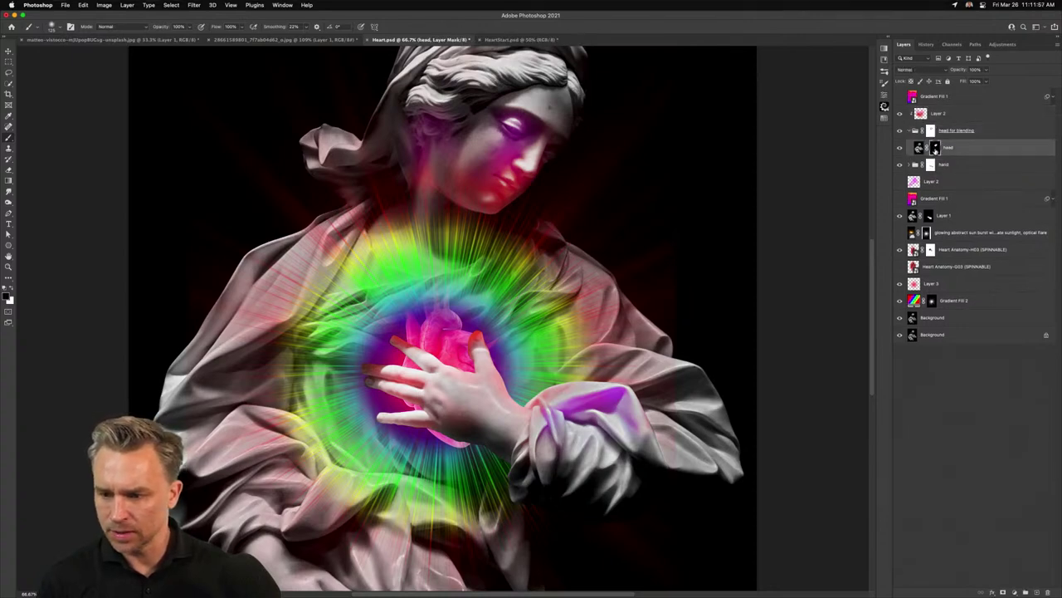
left_click(8, 190)
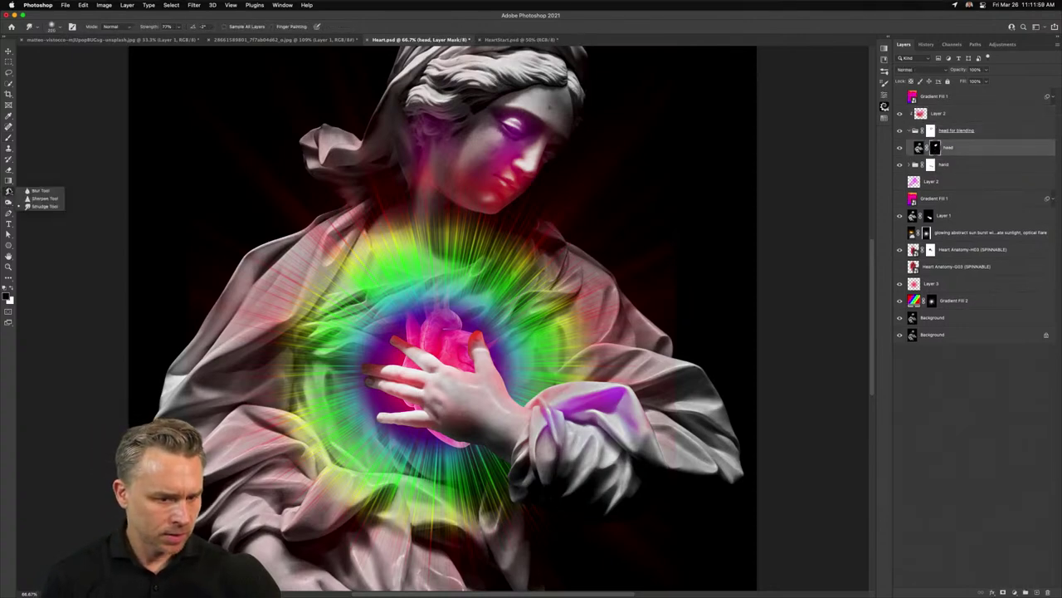
left_click(37, 205)
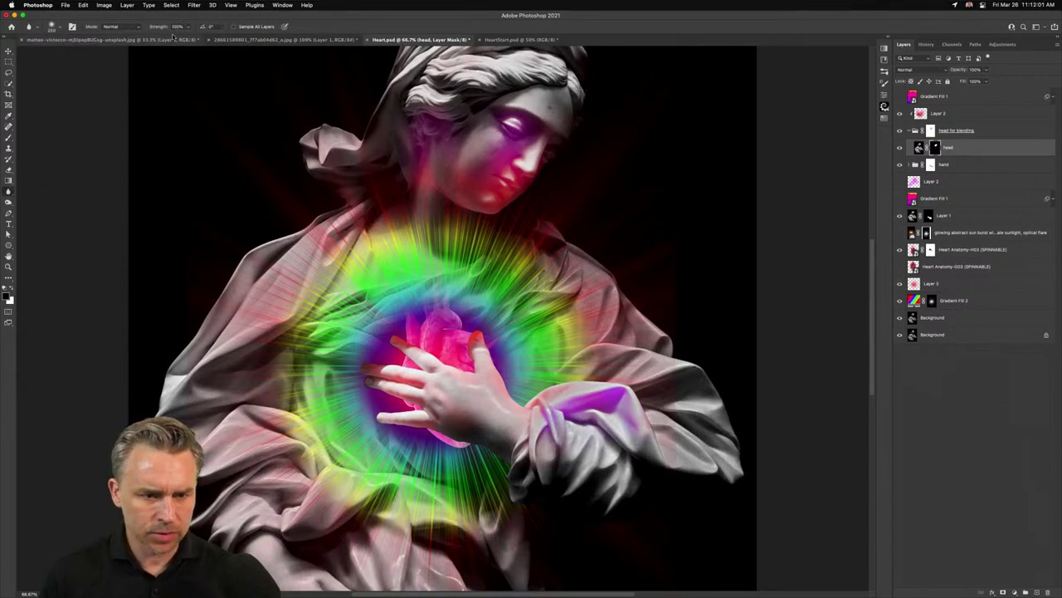
key("bracketleft")
key("bracketleft")
key("bracketleft")
key("bracketleft")
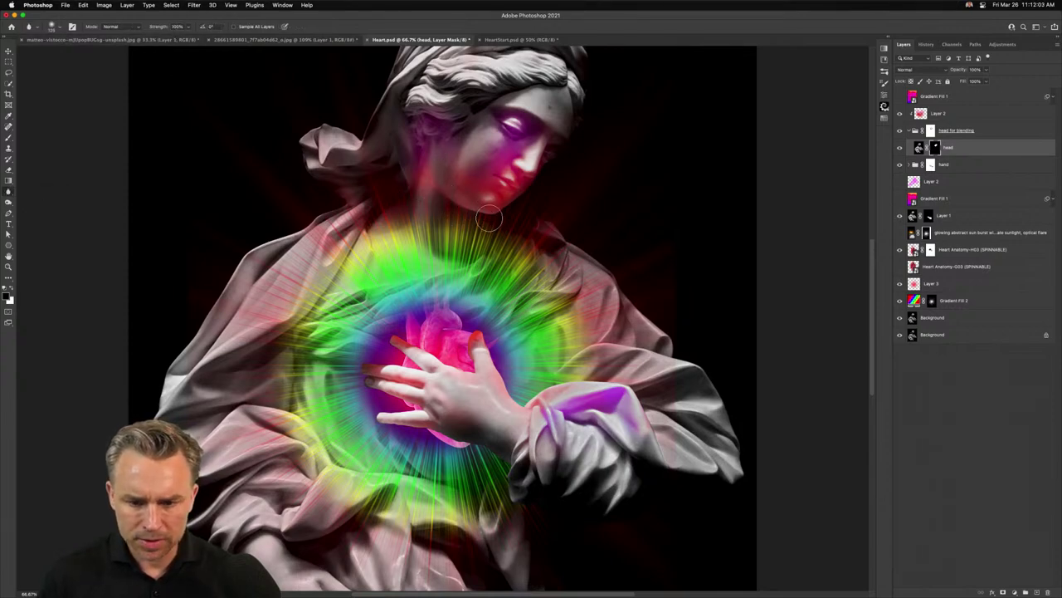
key("bracketleft")
key("bracketleft")
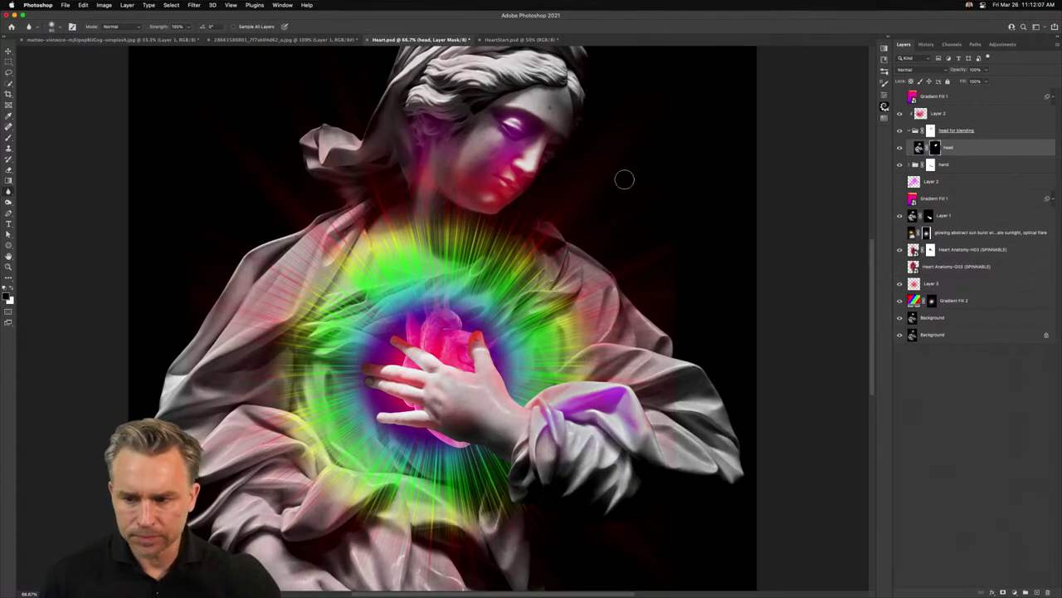
Lower the opacity of Layer 2, the colour glow on the face, to 66%
left_click(937, 114)
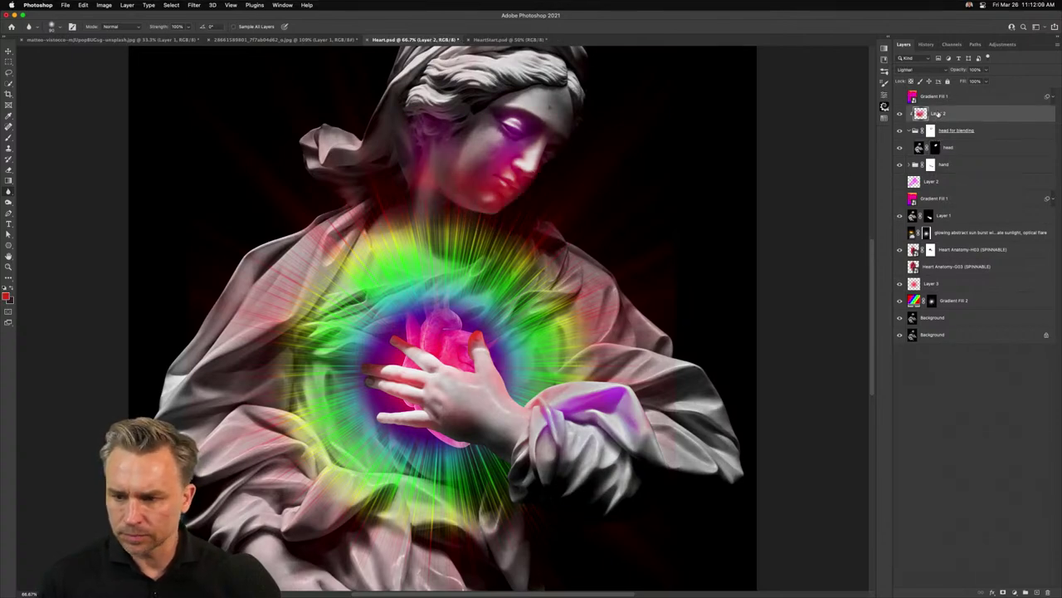
left_click_drag(956, 70, 919, 71)
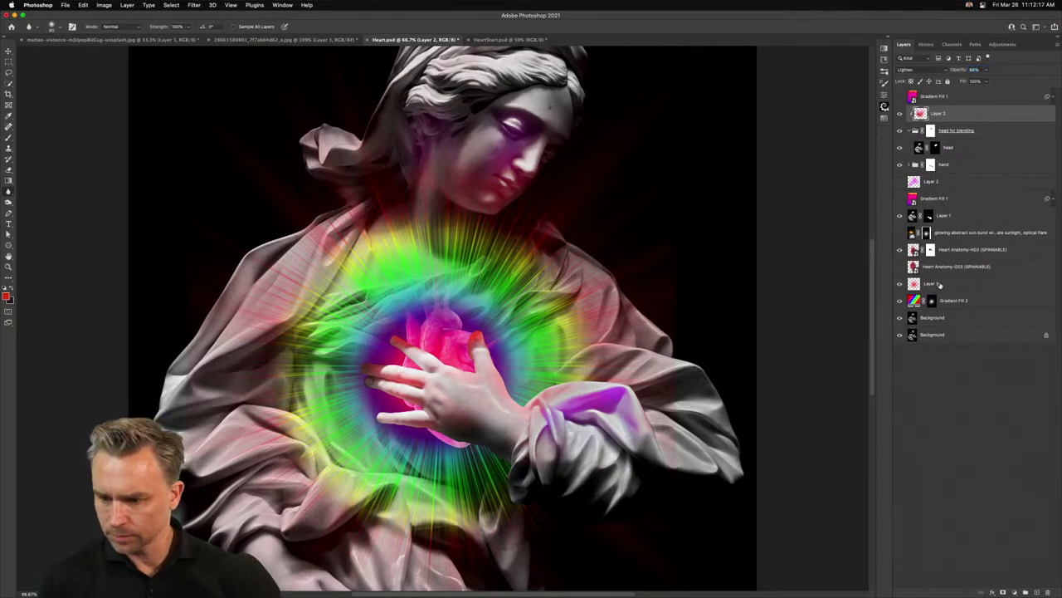
Erase part of the purple glow on the sleeve from Layer 1 inside the hand group, using a soft eraser at 10% flow
left_click(940, 284)
left_click(900, 284)
left_click(900, 284)
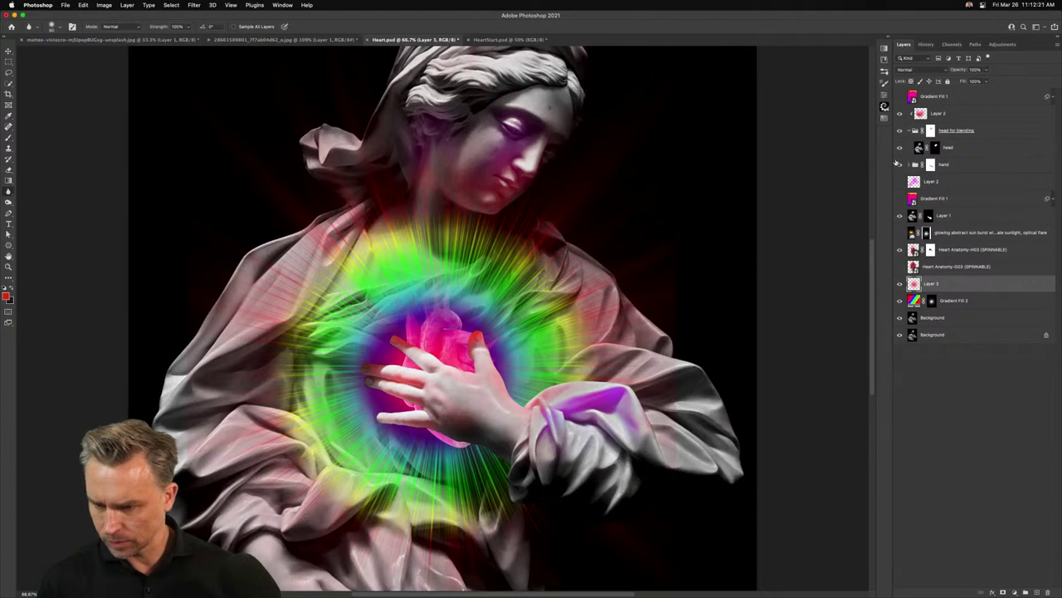
left_click(900, 164)
left_click(900, 165)
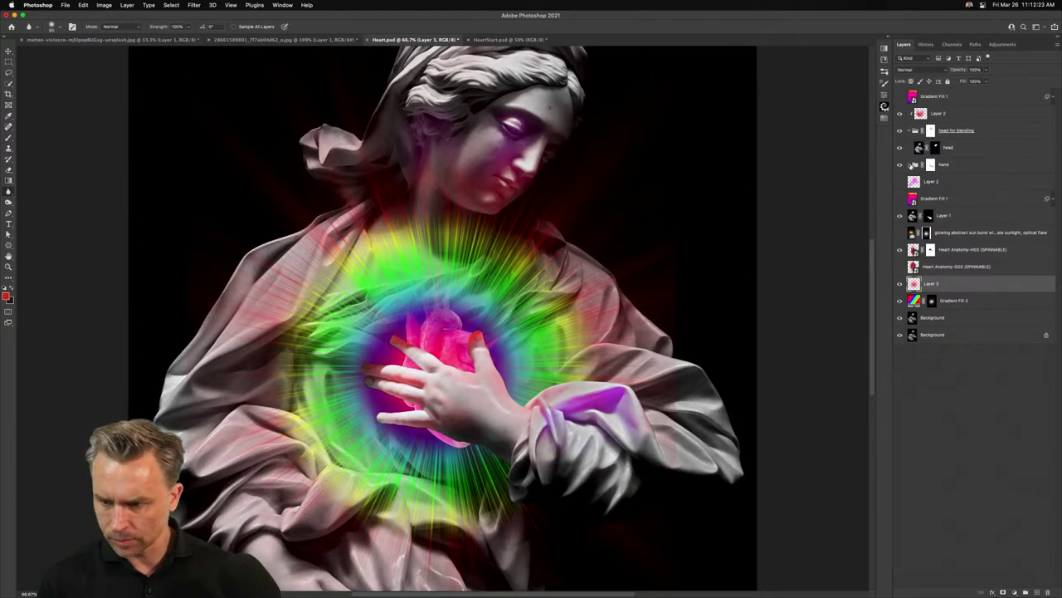
left_click(913, 165)
left_click(925, 185)
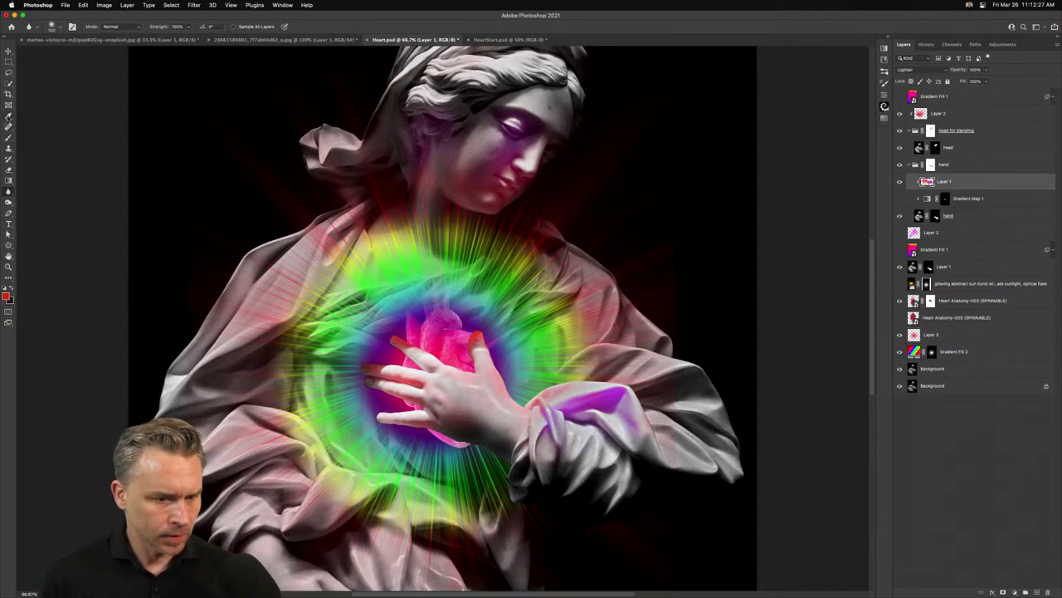
left_click(9, 171)
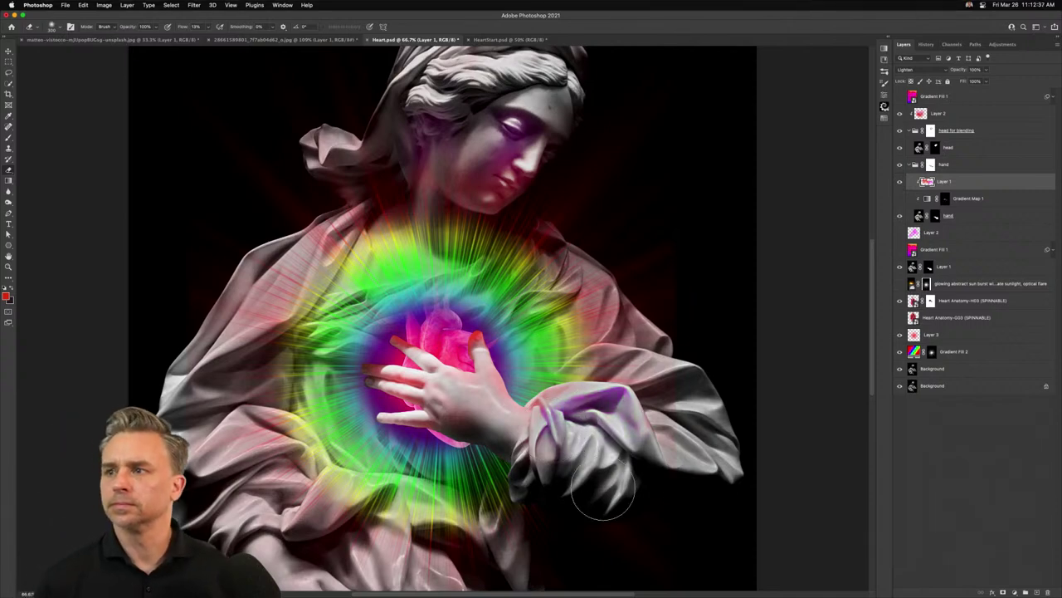
Duplicate the Gradient Fill 2 layer, hide the original and rasterize the copy above it
left_click(946, 351)
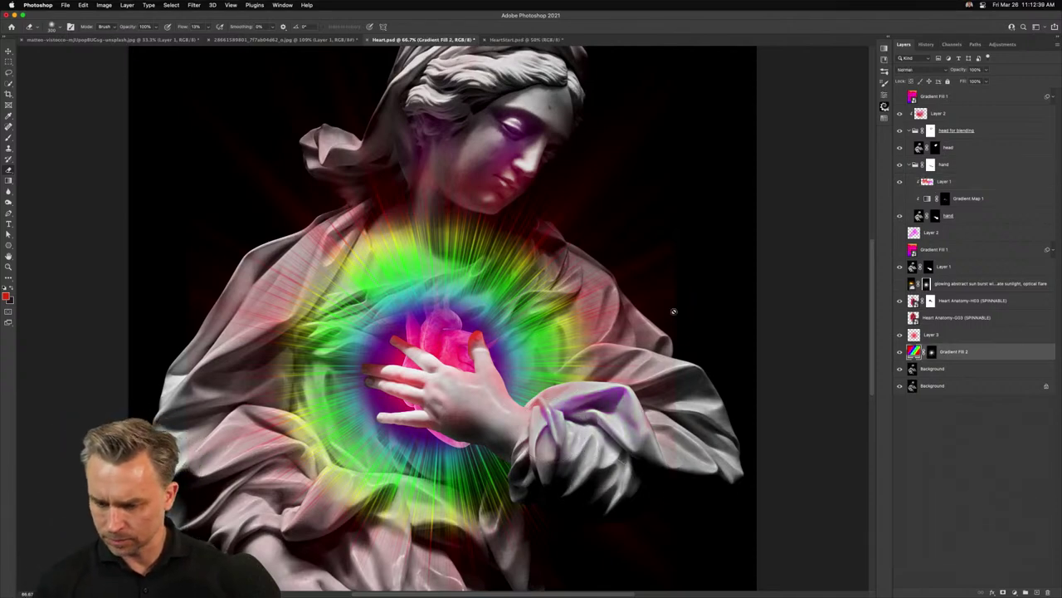
key("super+j")
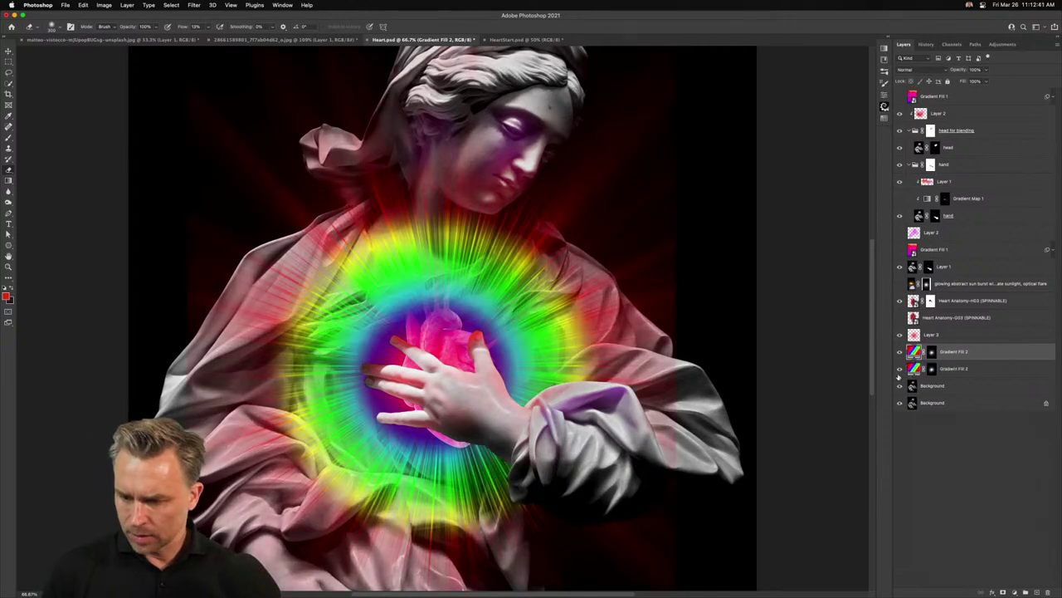
left_click(900, 368)
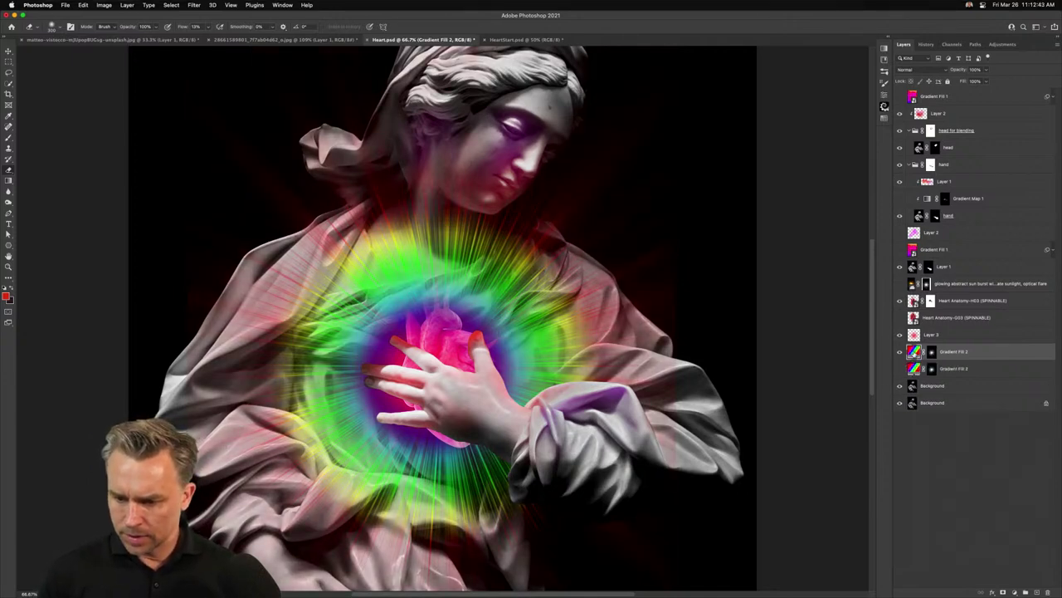
right_click(914, 351)
right_click(1006, 342)
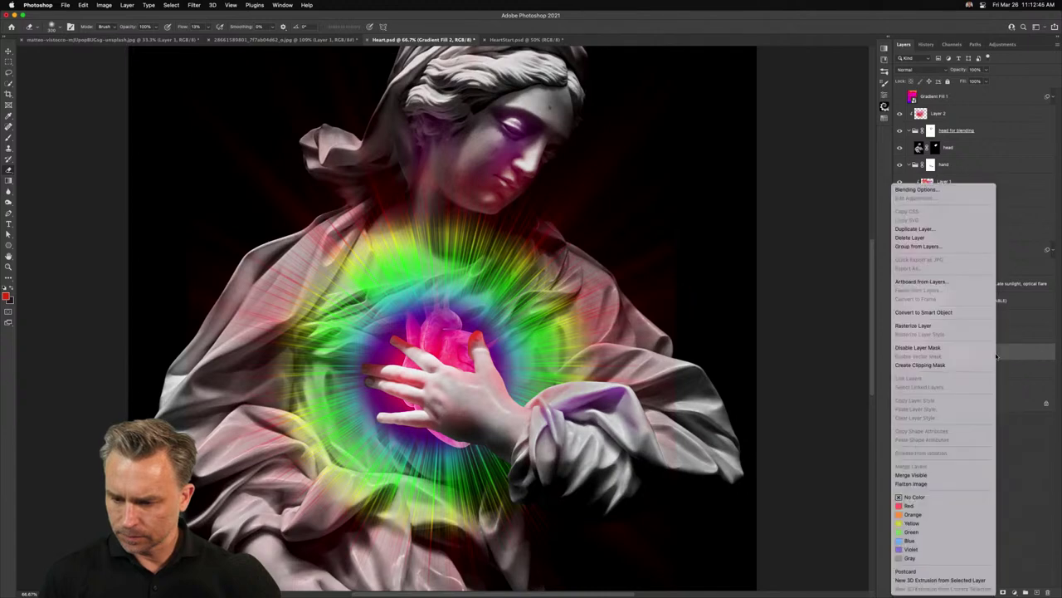
left_click(951, 328)
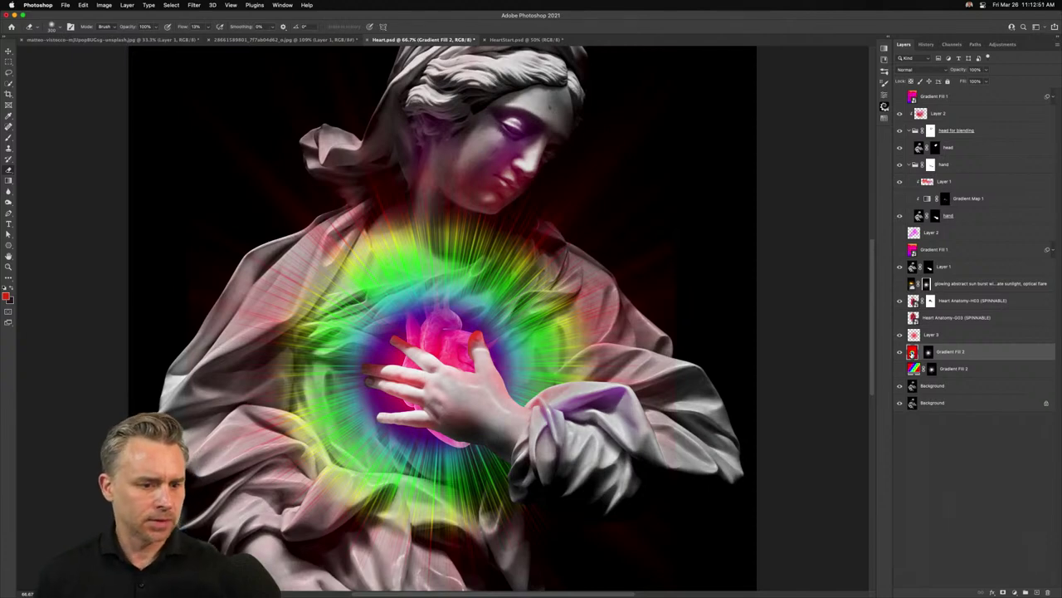
Set up the Smudge tool at 38% strength, undoing a first trial stroke on the rainbow ring
left_click(8, 204)
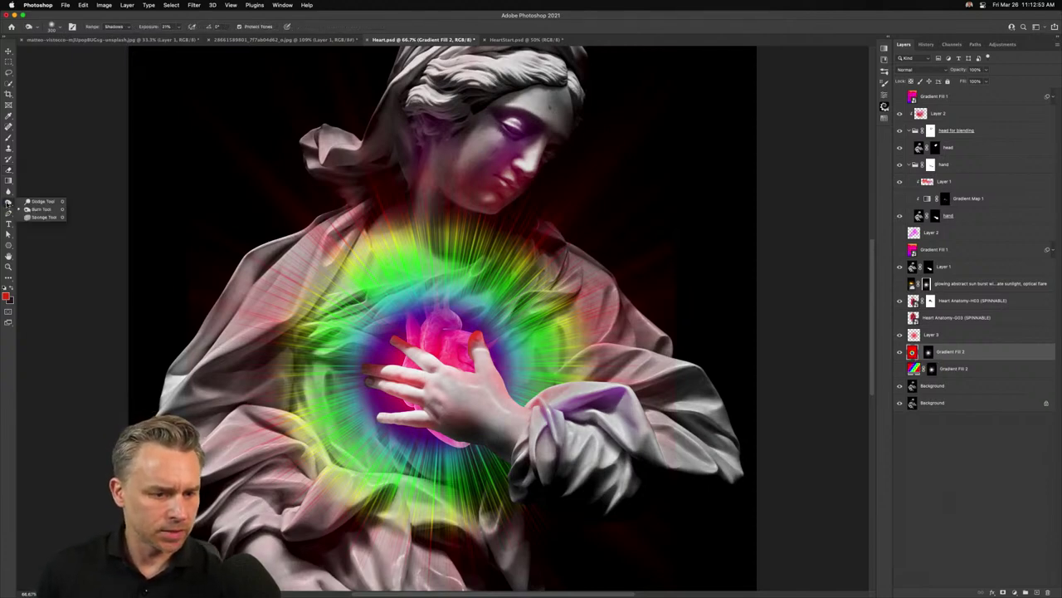
left_click(7, 192)
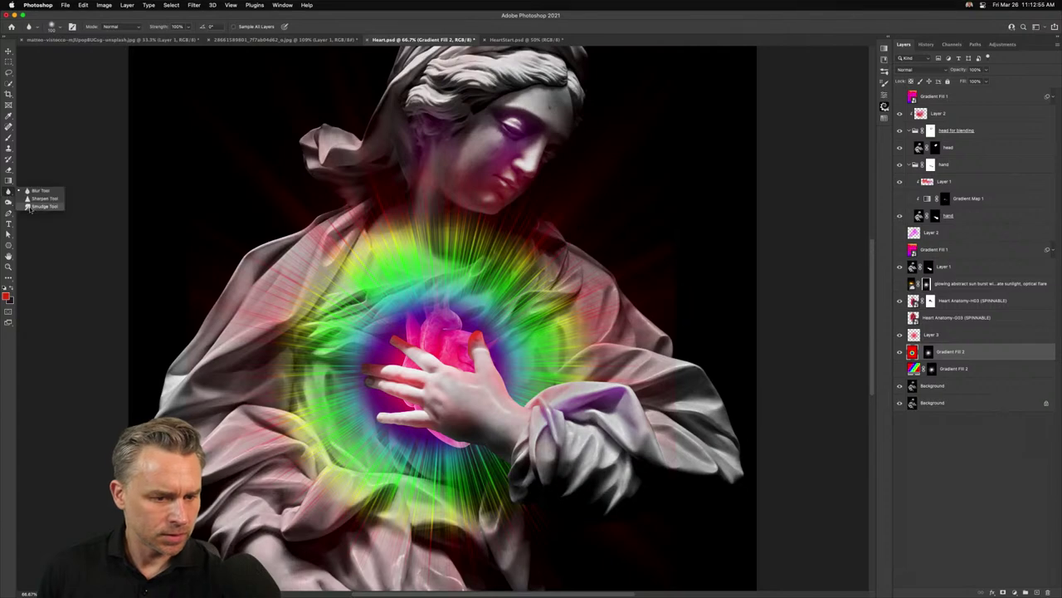
left_click(26, 205)
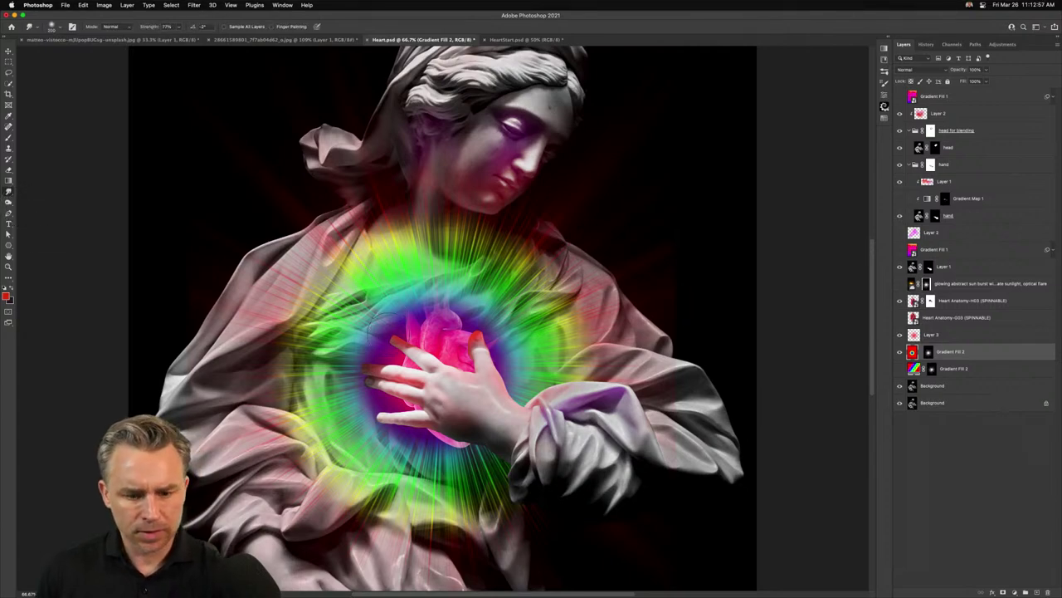
mouse_move(394, 340)
left_mouse_down()
mouse_move(328, 287)
mouse_move(300, 270)
left_mouse_up()
key("super+z")
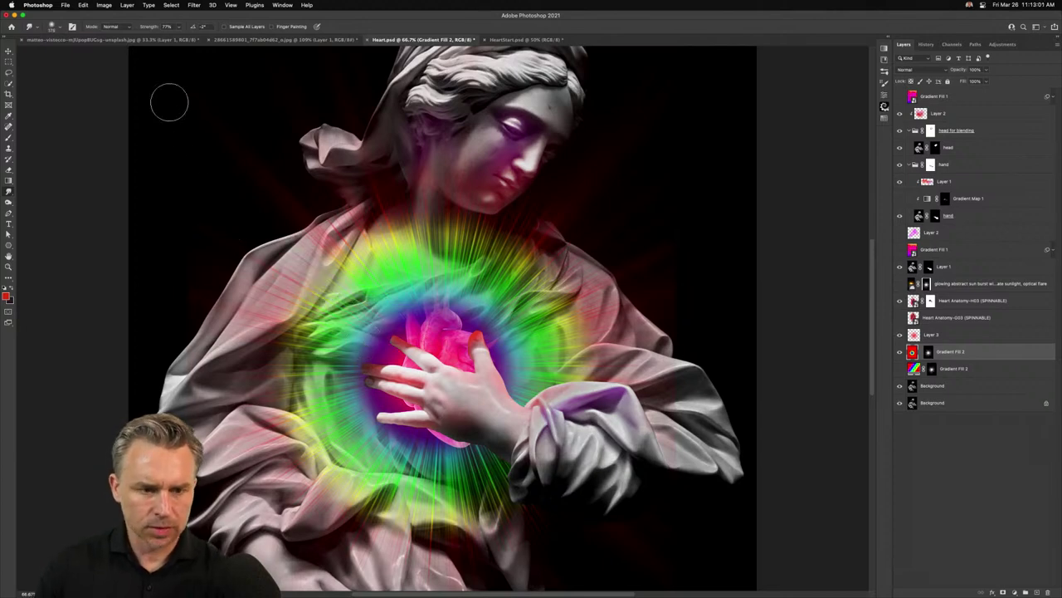
left_click_drag(144, 24, 142, 28)
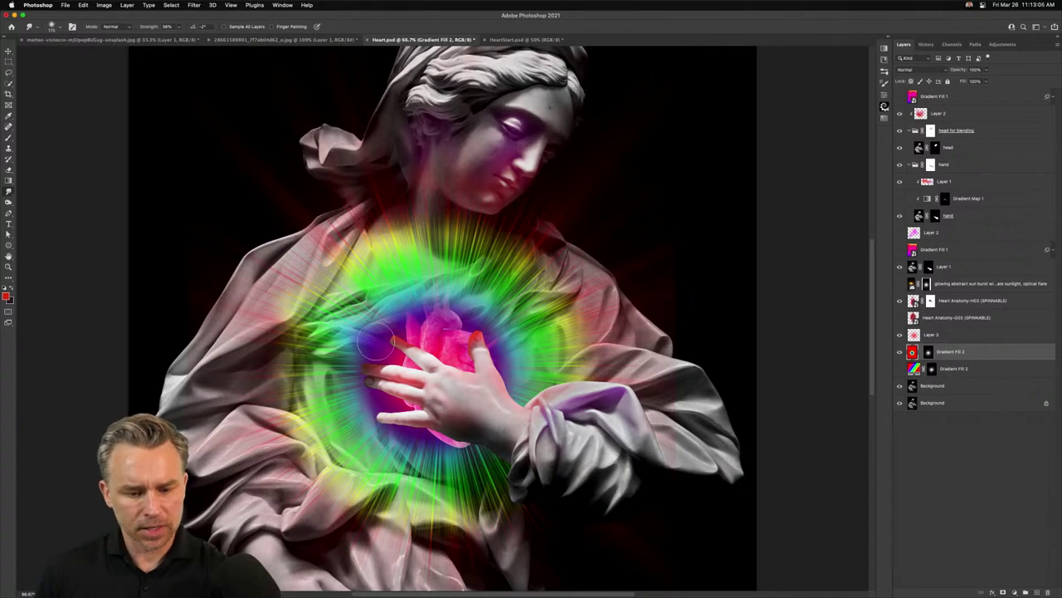
Try smudging the purple and blue core of the rainbow ring outward into spikes toward the statue's shoulder and neck
mouse_move(376, 340)
left_mouse_down()
mouse_move(289, 296)
mouse_move(352, 324)
mouse_move(290, 283)
left_mouse_up()
mouse_move(415, 338)
left_mouse_down()
mouse_move(387, 305)
mouse_move(395, 262)
left_mouse_up()
key("[")
left_click_drag(419, 340, 367, 237)
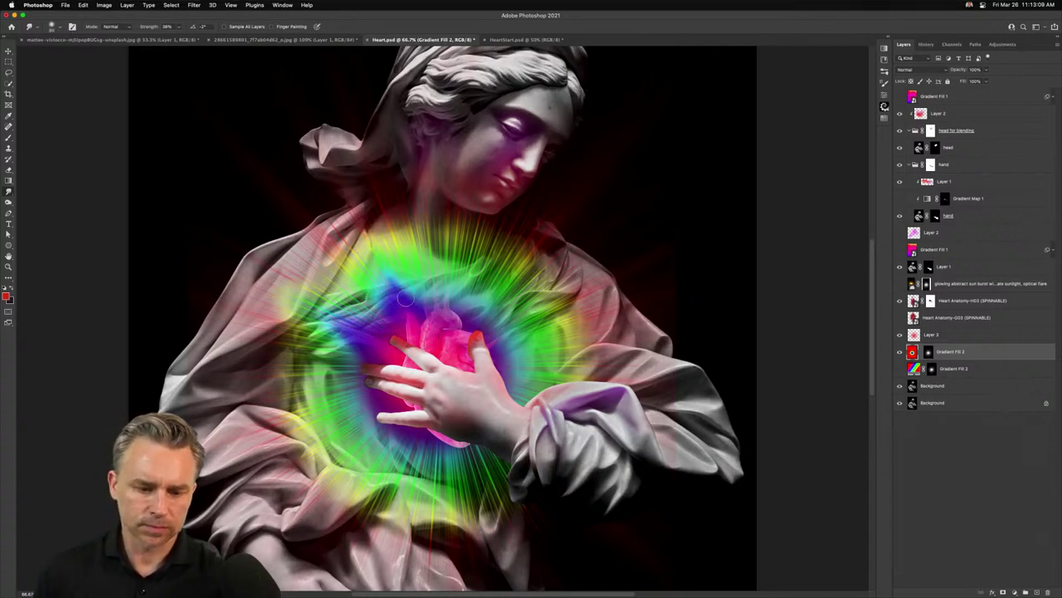
left_click_drag(407, 312, 353, 204)
left_click_drag(405, 316, 364, 220)
key("]")
key("]")
key("]")
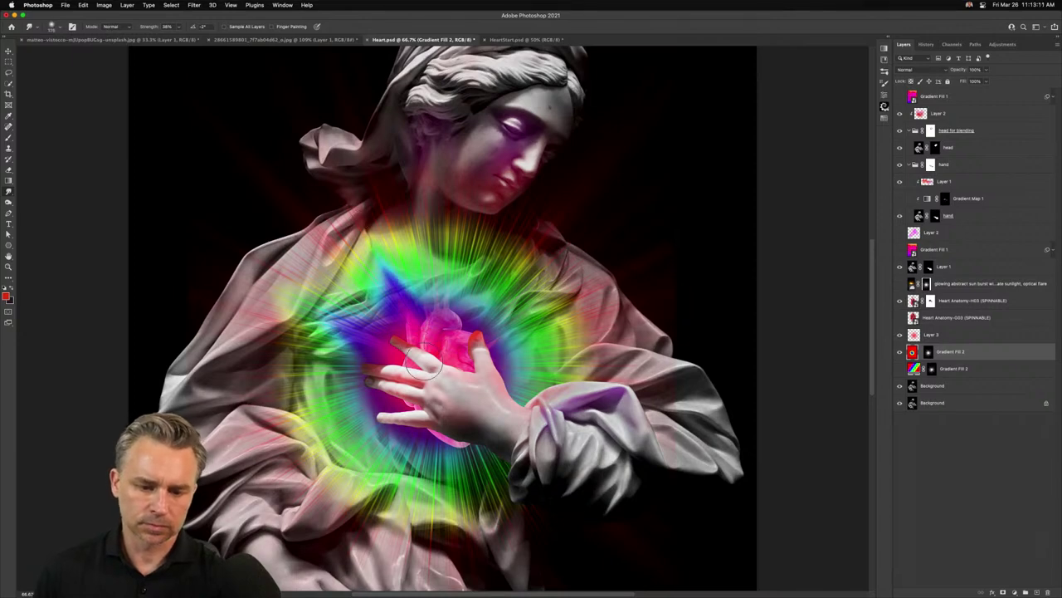
mouse_move(423, 360)
left_mouse_down()
mouse_move(312, 175)
mouse_move(430, 312)
mouse_move(434, 247)
left_mouse_up()
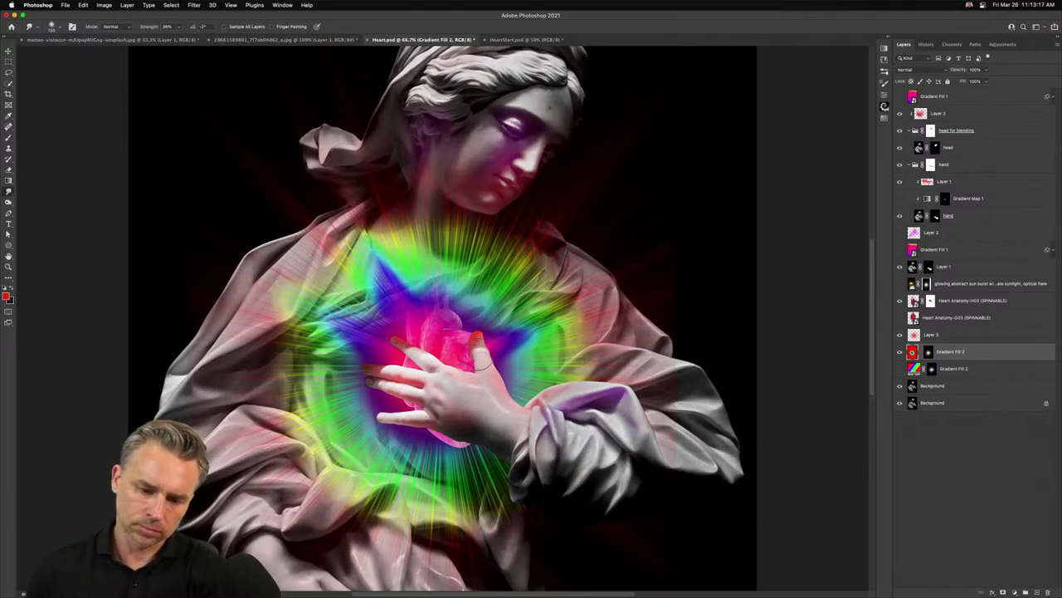
Try smudging the outer rainbow ring outward toward the raised arm with a larger Smudge brush
key("]")
key("]")
key("]")
key("]")
left_click_drag(682, 277, 759, 252)
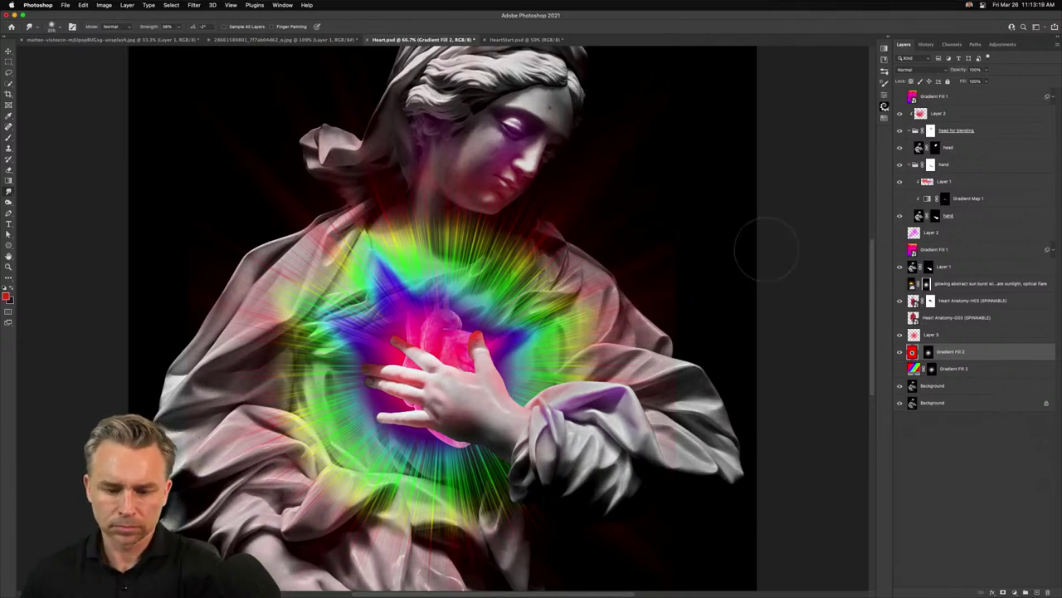
mouse_move(558, 328)
left_mouse_down()
mouse_move(758, 267)
mouse_move(517, 339)
mouse_move(606, 306)
left_mouse_up()
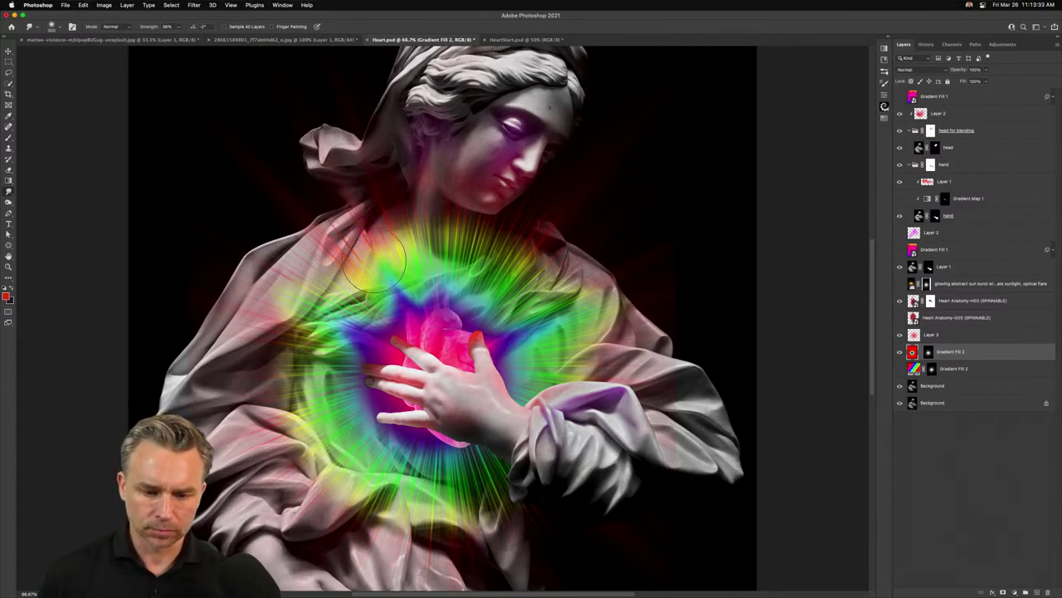
Undo the smudge strokes made on the rasterized rainbow gradient around the heart
key("super+z")
key("super+z")
key("super+z")
key("super+z")
key("super+z")
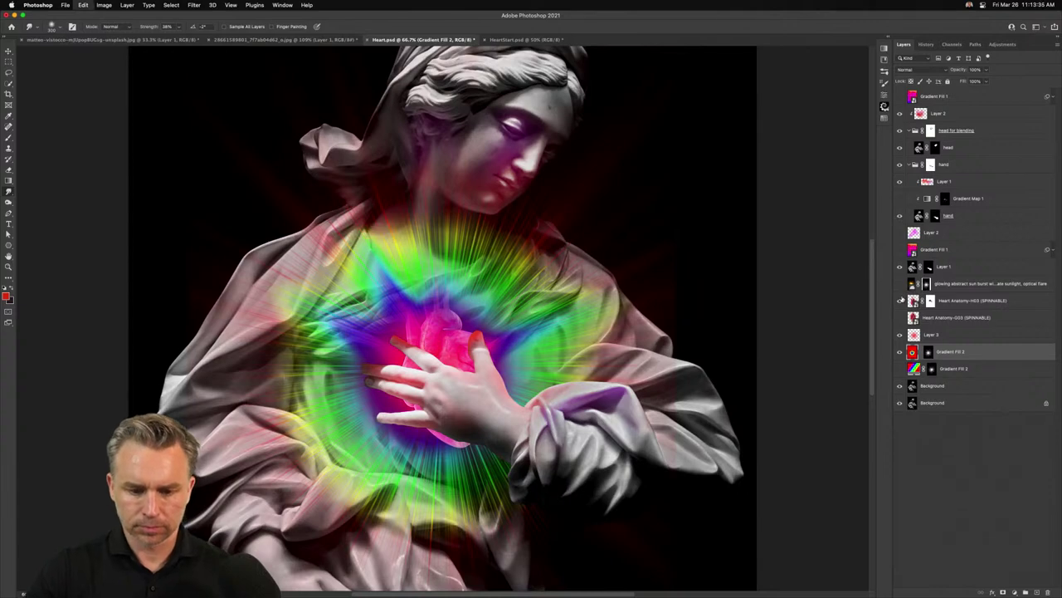
key("super+z")
key("super+z")
key("super+z")
key("super+z")
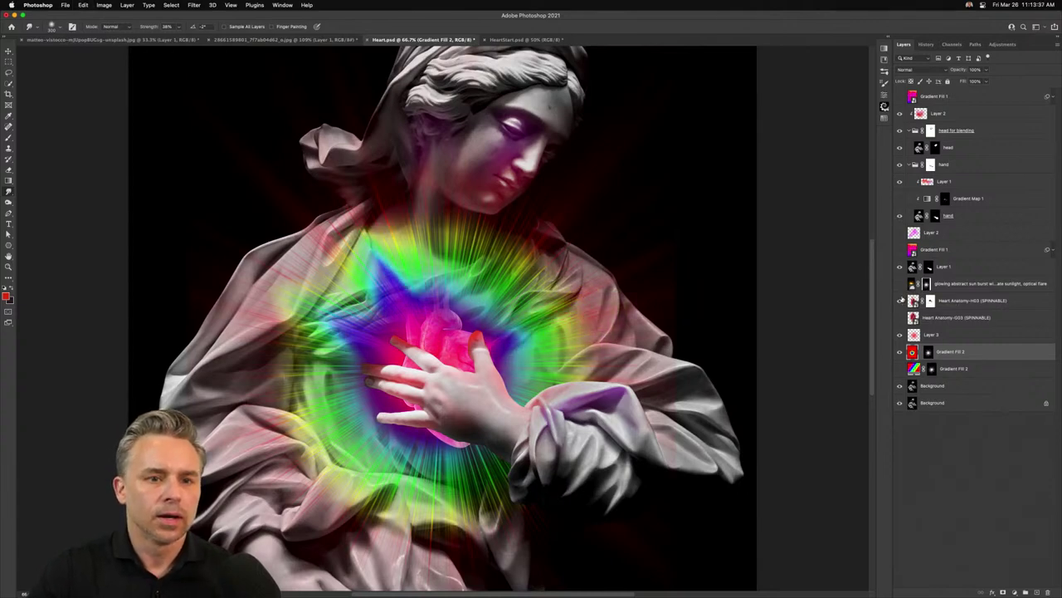
key("super+z")
key("super+z")
key("super+z")
key("super+z")
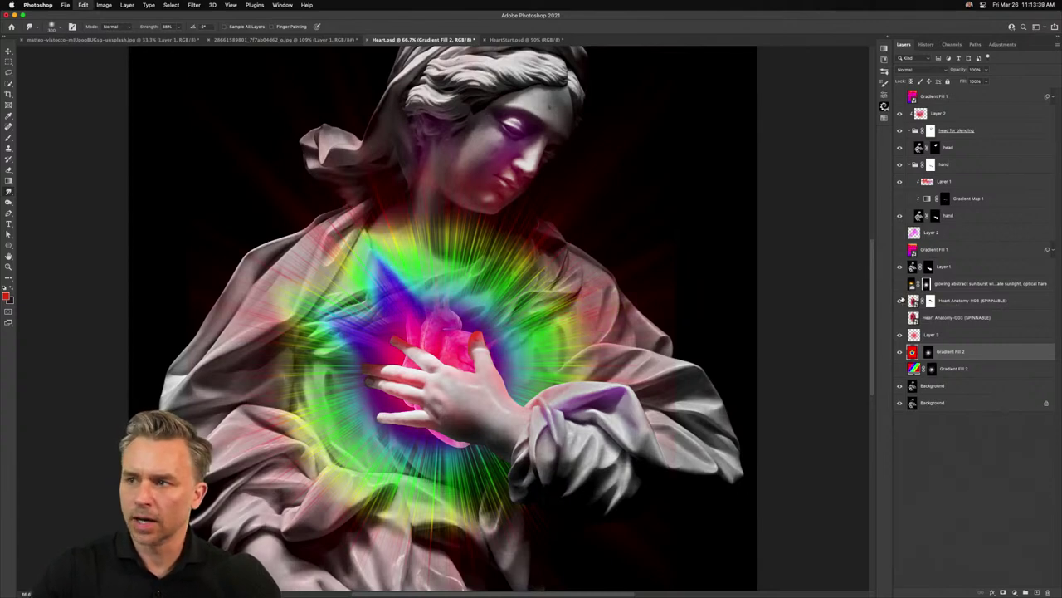
key("super+z")
key("super+z")
key("super+z")
key("super+z")
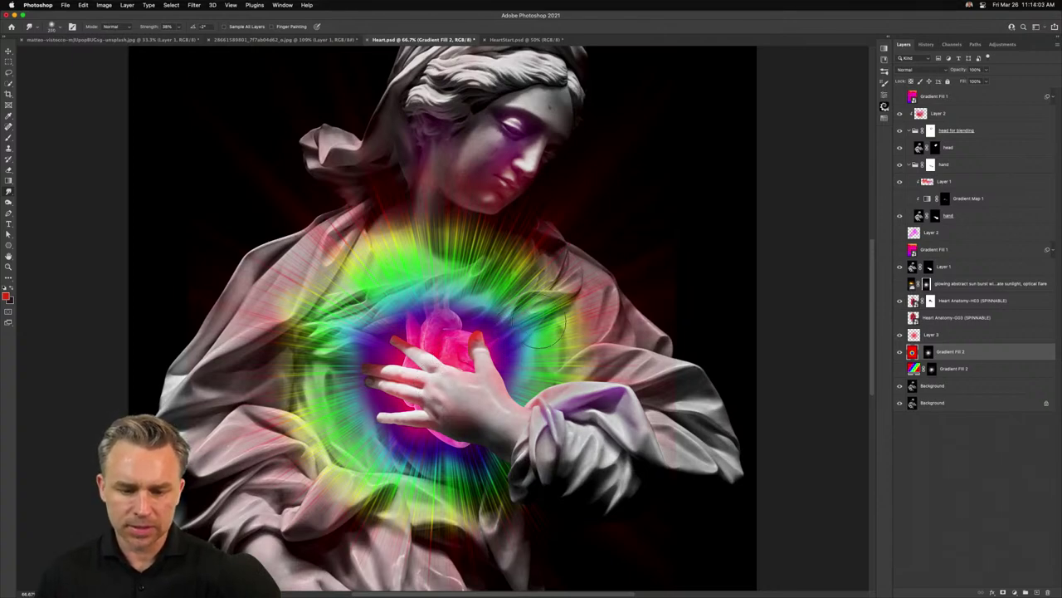
Smudge the rainbow burst's rays up over the statue's neck with a larger Smudge brush and save the document
key("]")
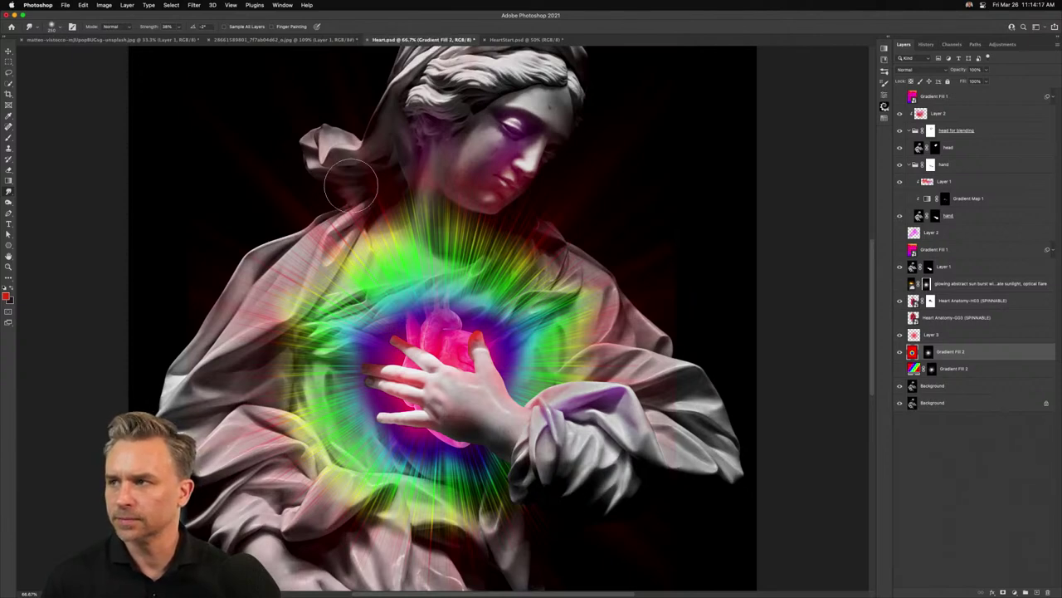
key("super+s")
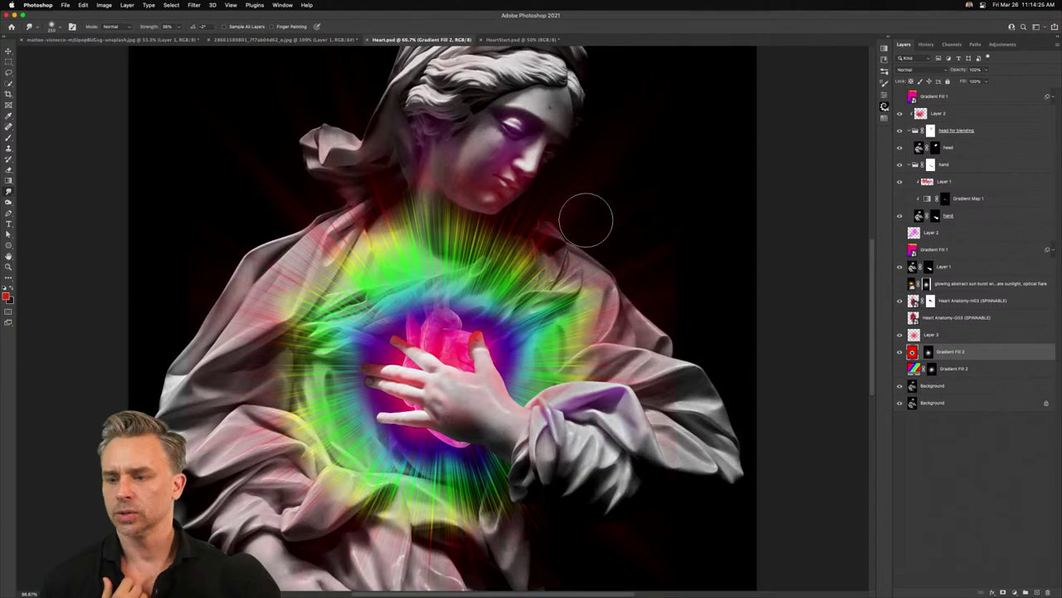
key("super+minus")
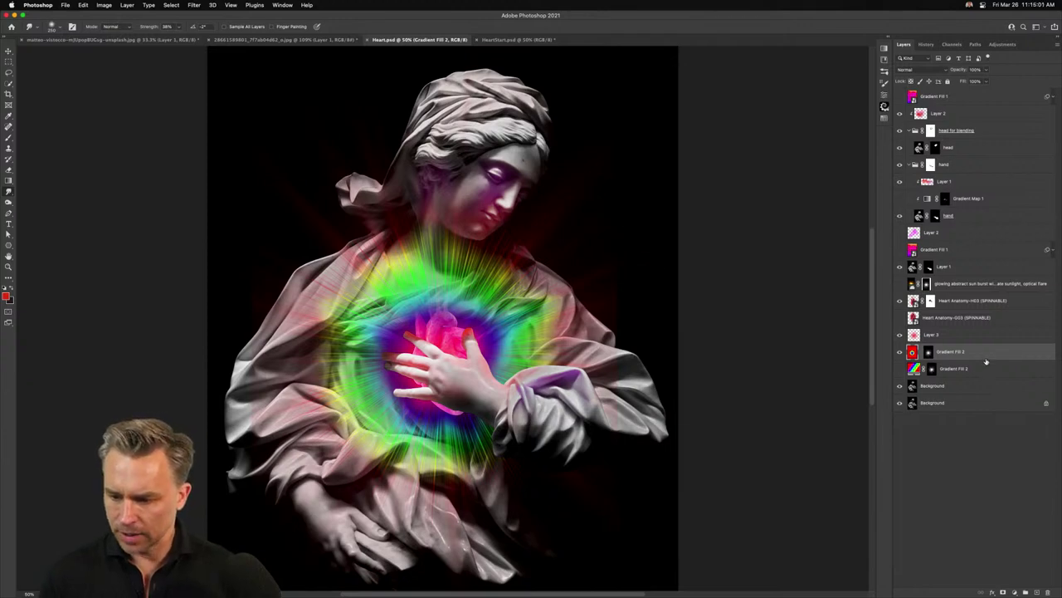
Duplicate the original unrasterized Gradient Fill 2 layer, keeping the copy visible and the original hidden
left_click(900, 369)
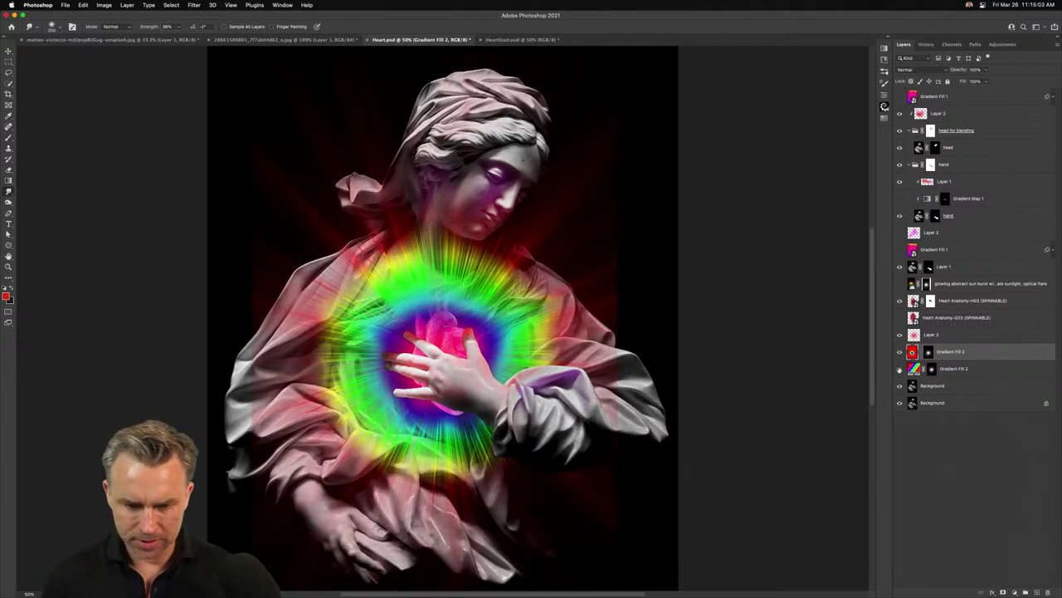
left_click(952, 371)
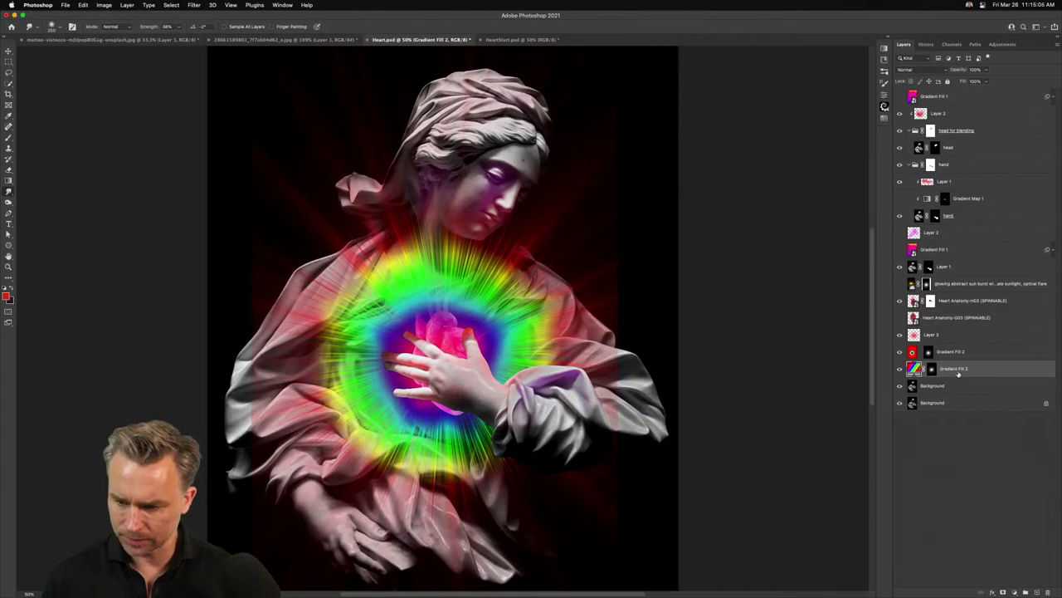
key("super+j")
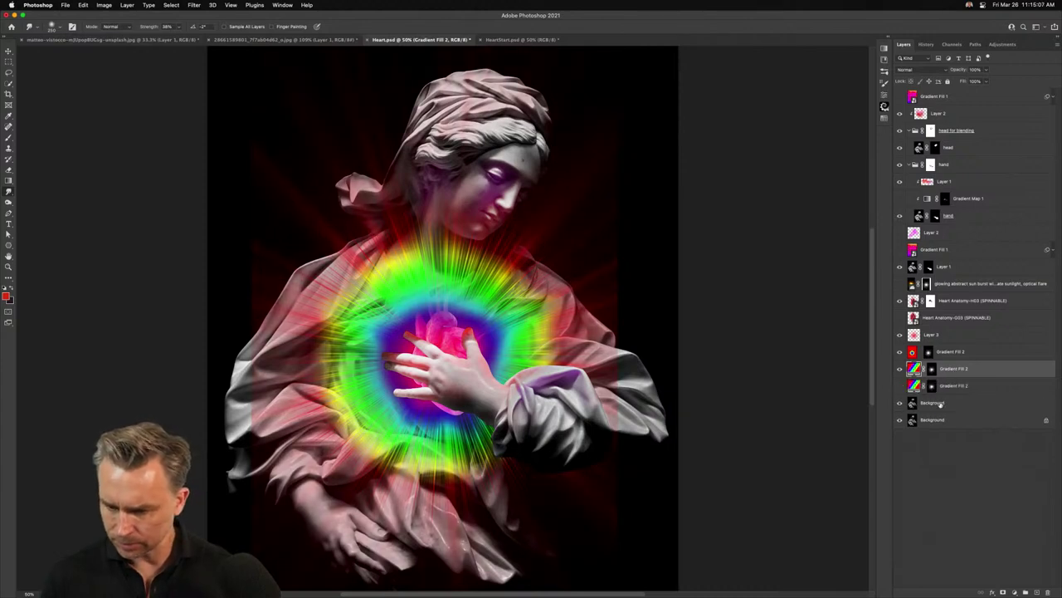
Mask out the statue on the unlocked Background layer with the Remove Background quick action, checking the cutout with the locked Background hidden
left_click(935, 405)
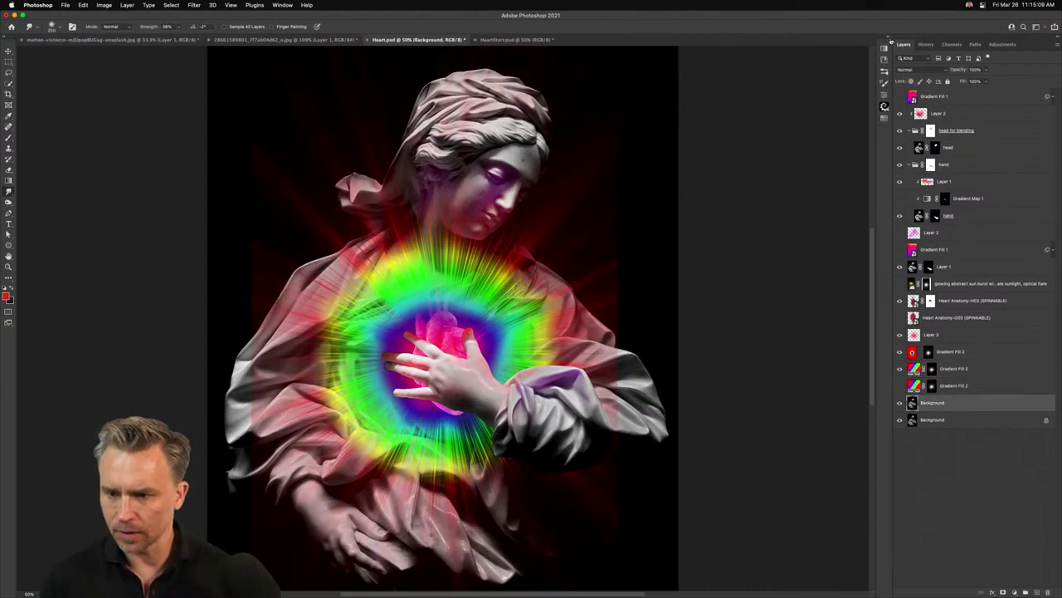
left_click(889, 38)
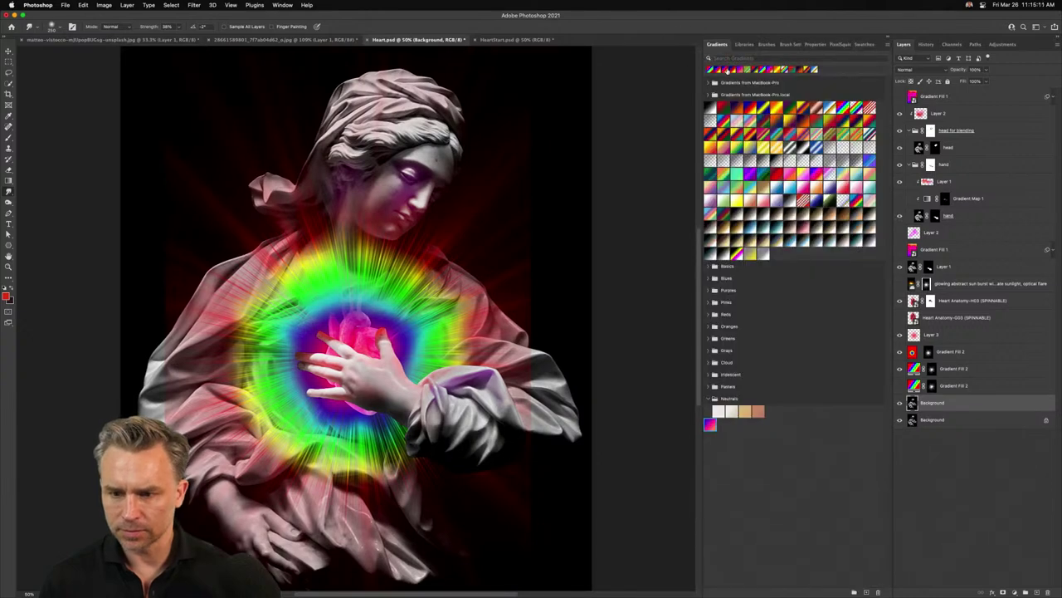
left_click(815, 44)
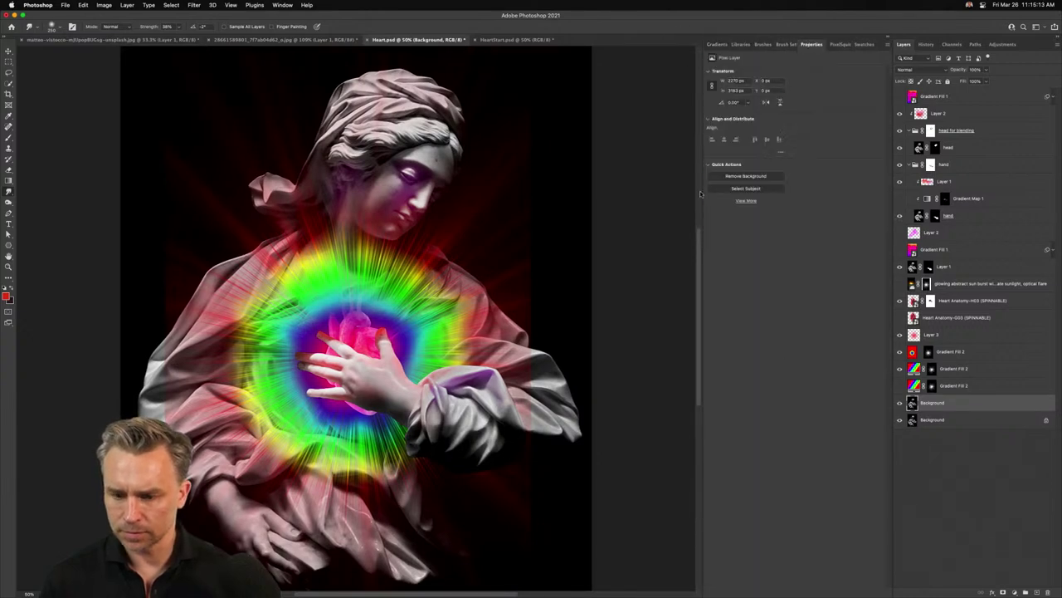
left_click(899, 420)
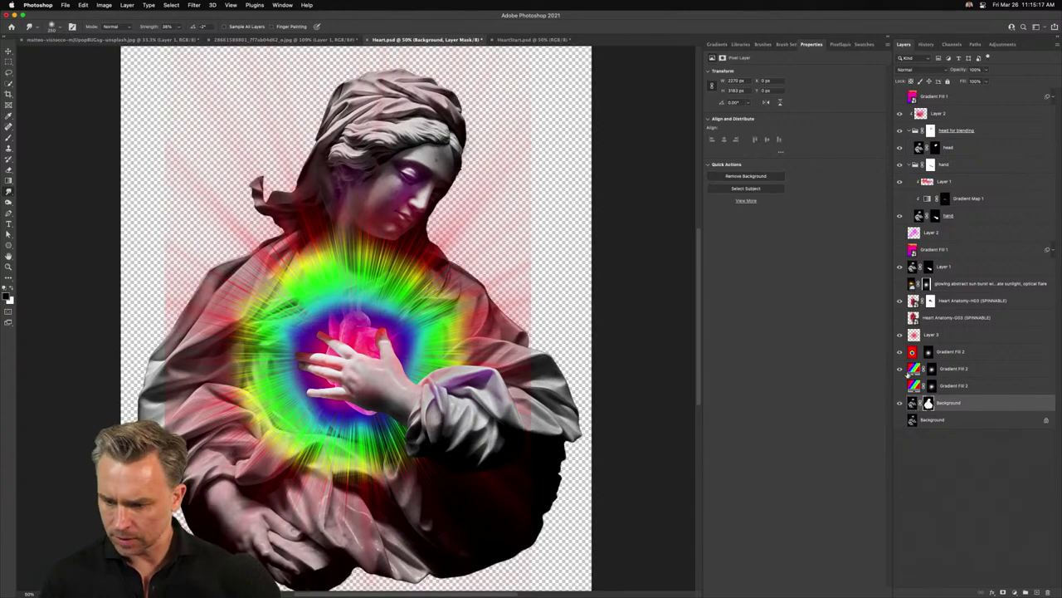
left_click(900, 369)
left_click(900, 369)
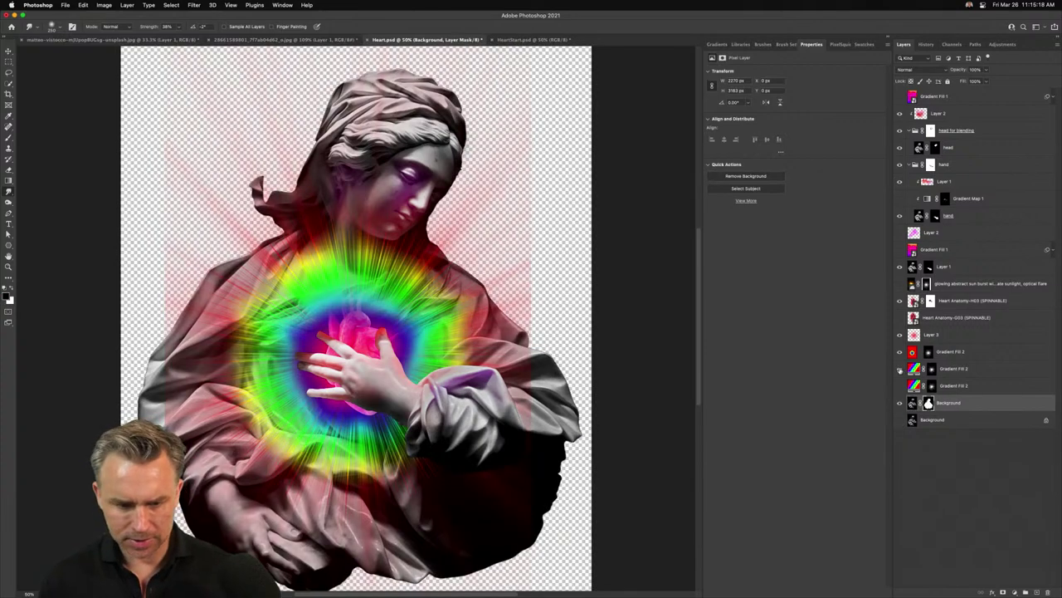
left_click(900, 420)
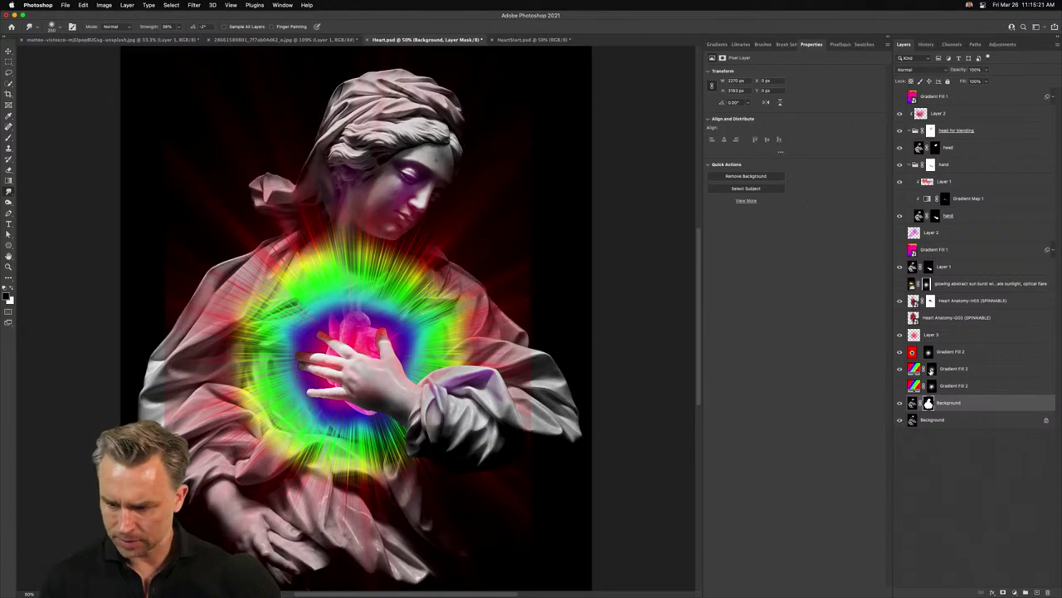
Rasterize the new Gradient Fill 2 copy directly below the smudged one
left_click(932, 371)
right_click(965, 370)
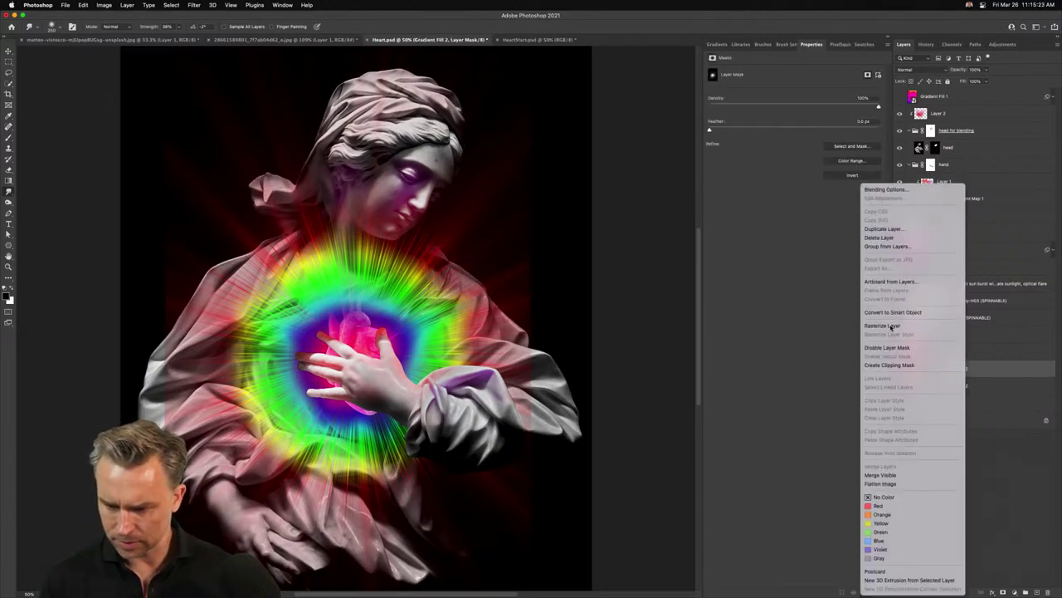
left_click(886, 326)
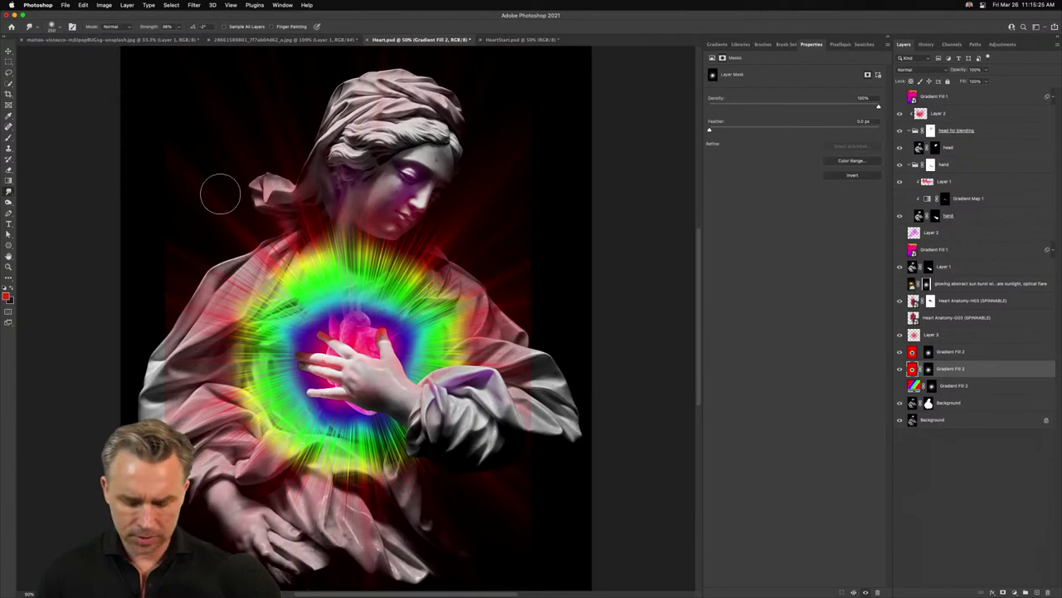
Convert the lower rasterized Gradient Fill 2 layer into a smart object and add a layer mask to it
key("b")
key("x")
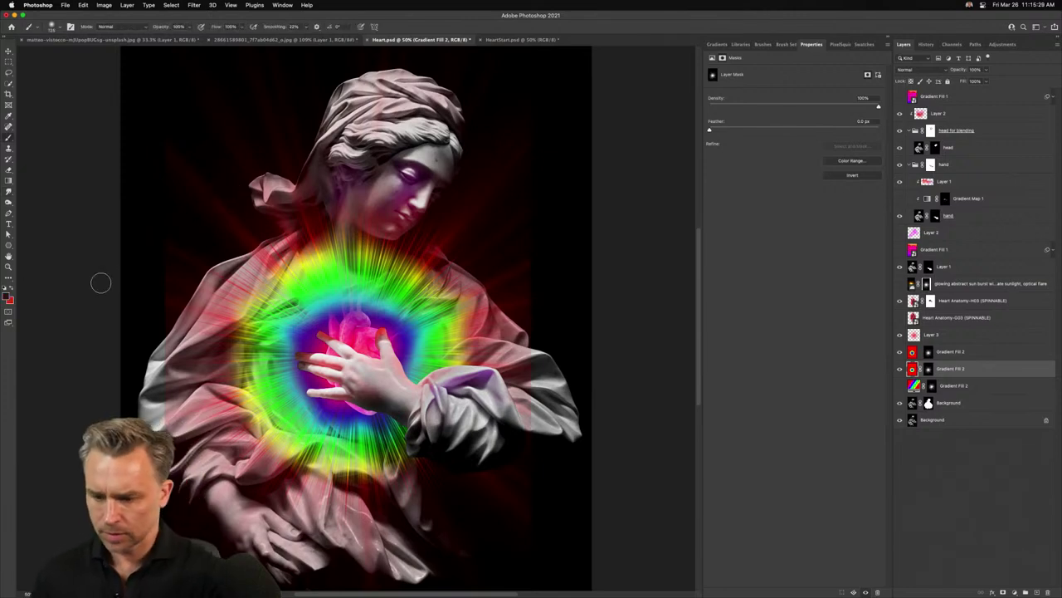
left_click(928, 369)
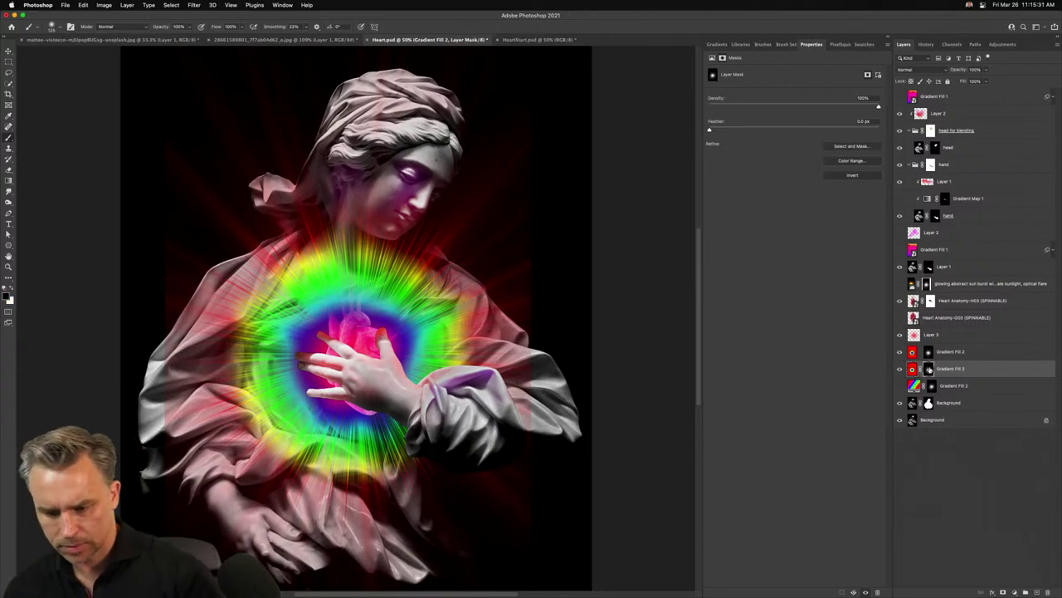
key("super+alt+s")
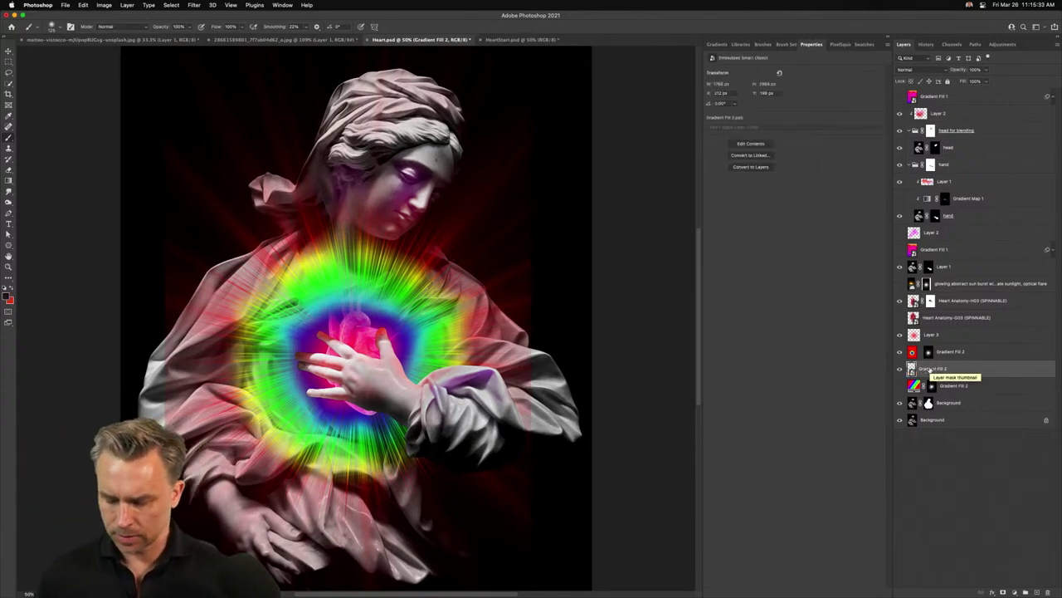
left_click(1003, 592)
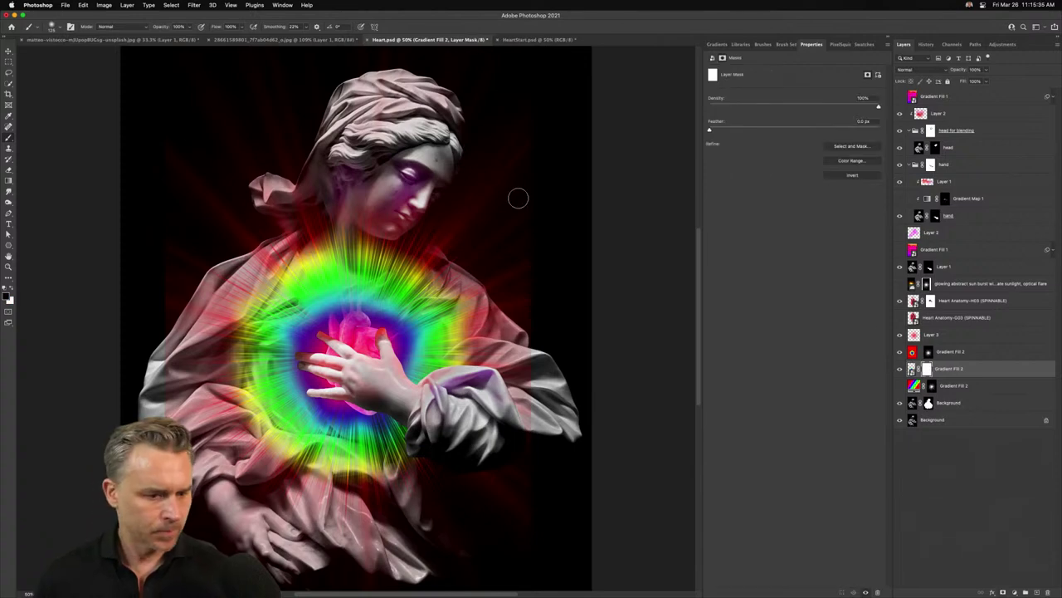
Paint black with a larger brush on the new mask to hide the burst's hard edge in the background beside the statue's face
key("bracketright")
key("bracketright")
key("bracketright")
key("bracketright")
key("bracketright")
key("bracketright")
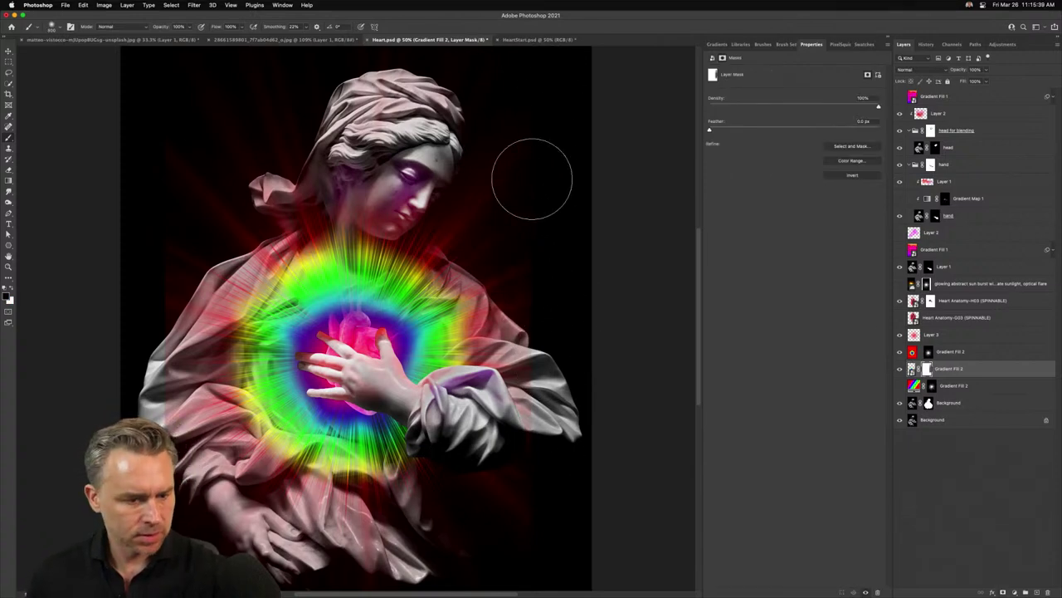
Hide the lower Gradient Fill 2 smart object, toggling it to compare the glow
left_click(899, 369)
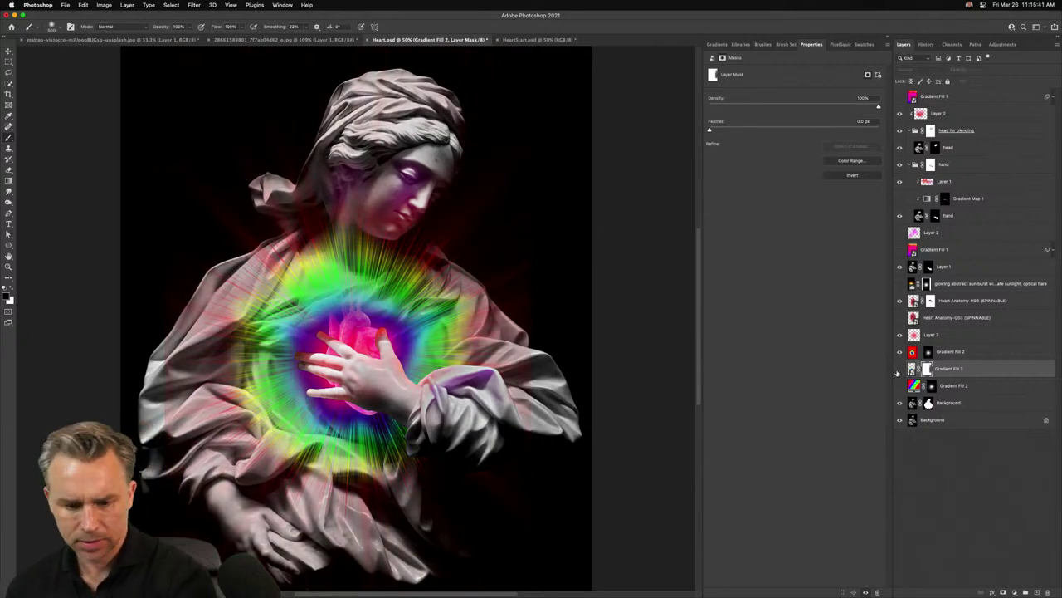
left_click(900, 369)
left_click(900, 368)
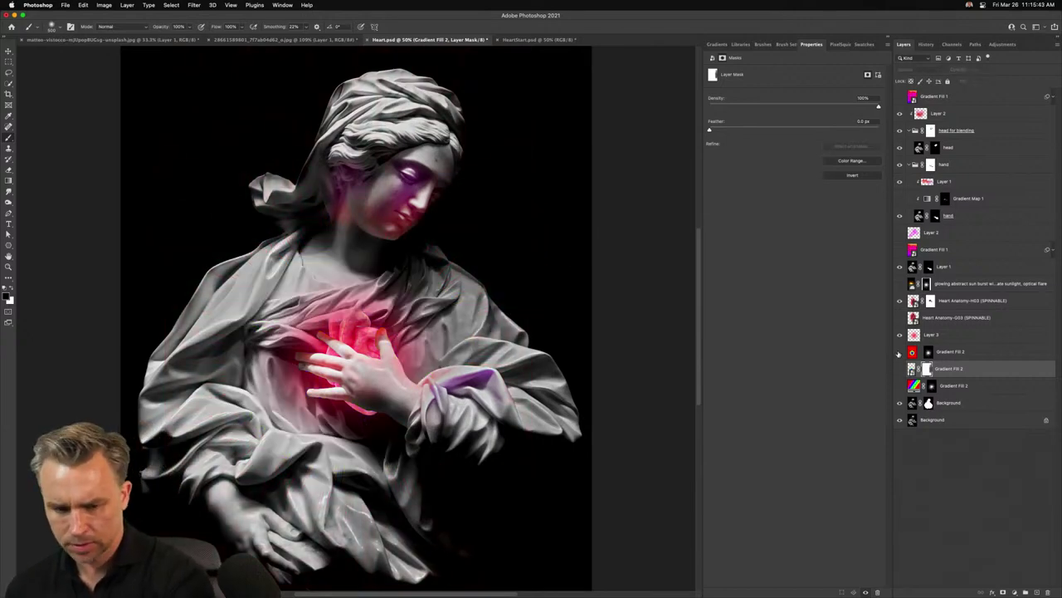
Convert the visible smudged Gradient Fill 2 layer into a smart object and paint out its hard edges on a new layer mask
left_click(900, 352)
left_click(913, 352)
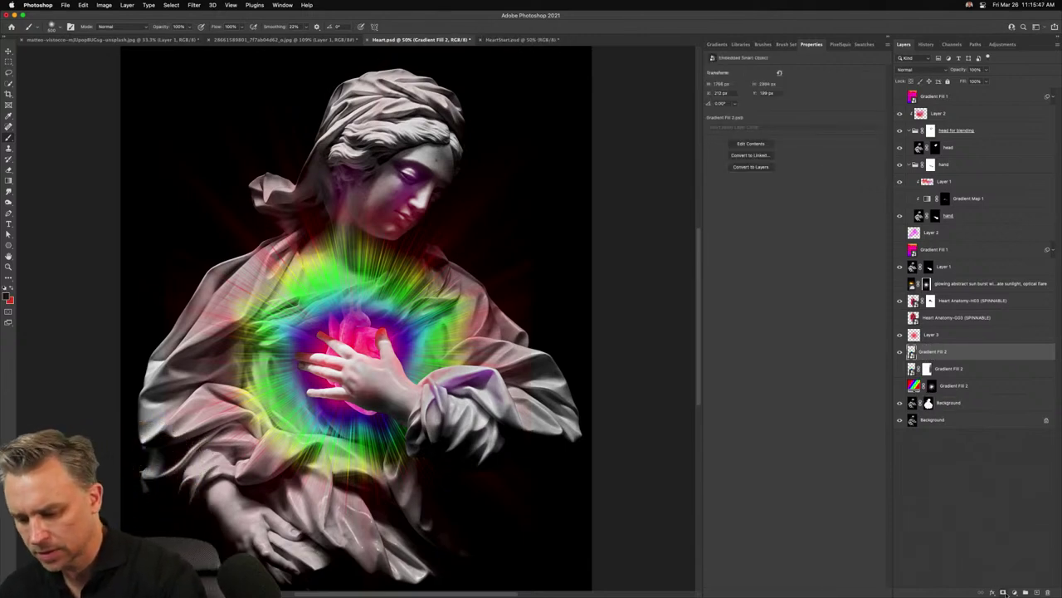
left_click(1003, 592)
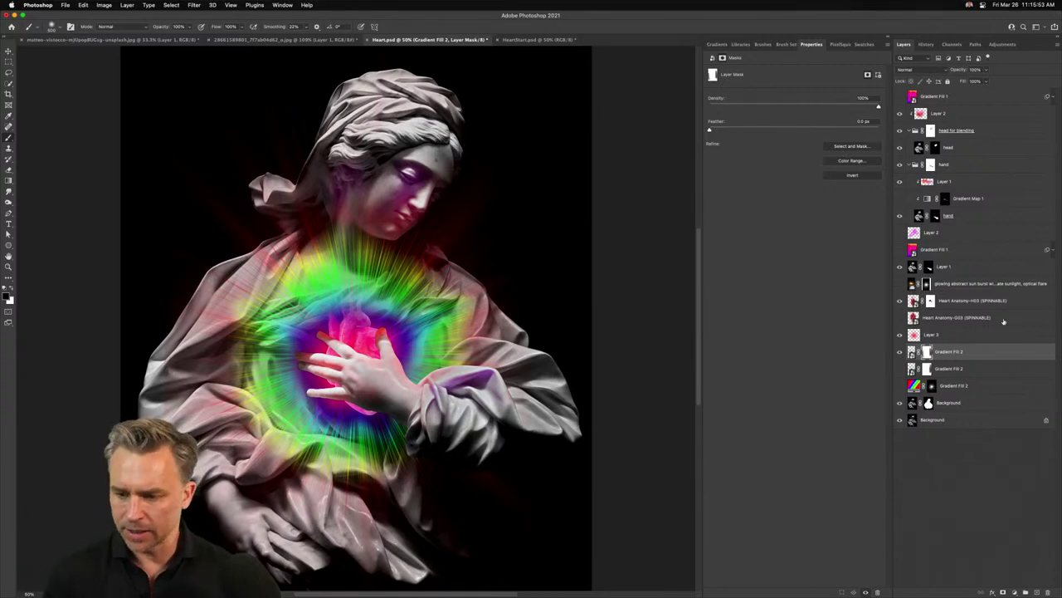
Add a new empty layer at the very top of the layer stack and set its blend mode to Lighten
left_click(972, 337)
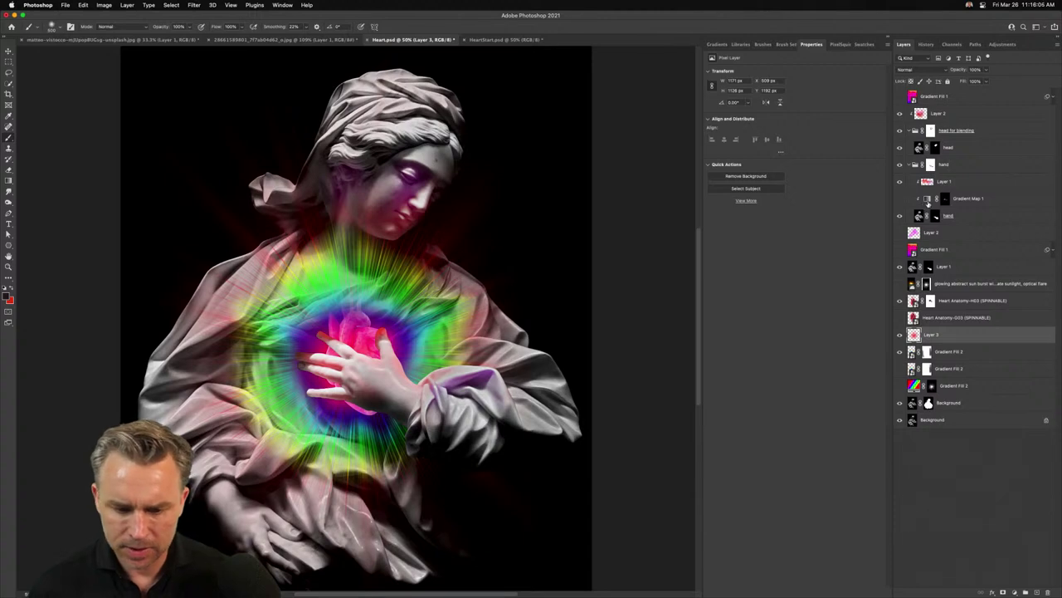
left_click(959, 103)
left_click(1036, 592)
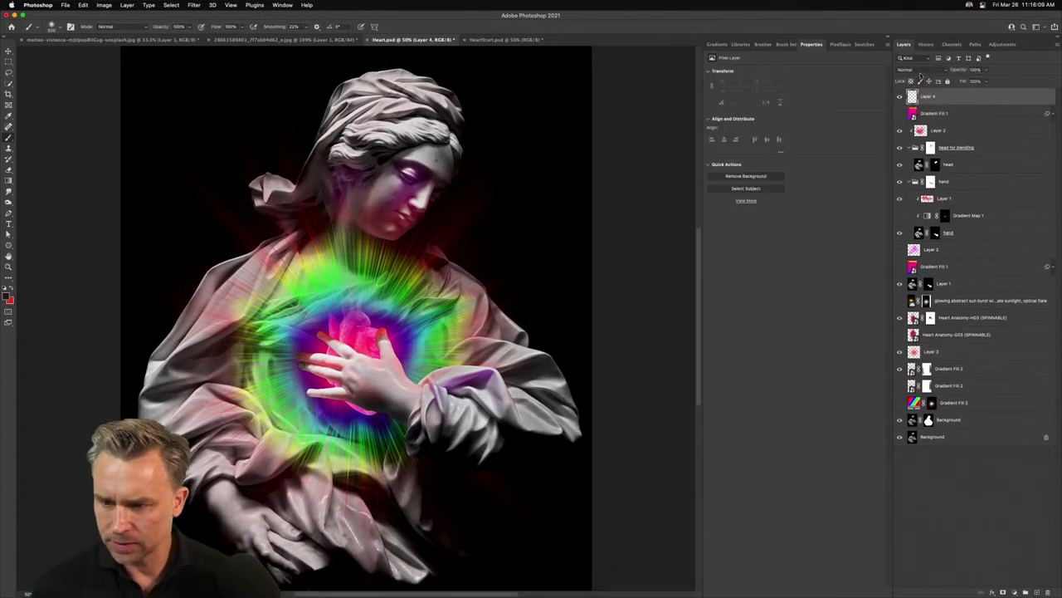
left_click(921, 70)
left_click(913, 135)
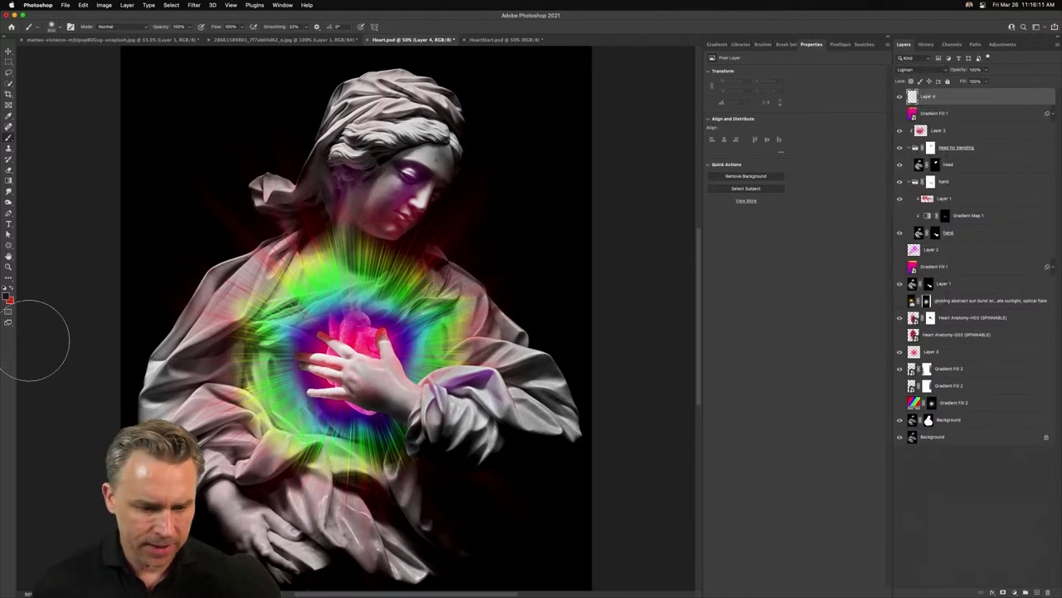
Bring up the colour swatches and dock their panel group beside the tools
key("super+equal")
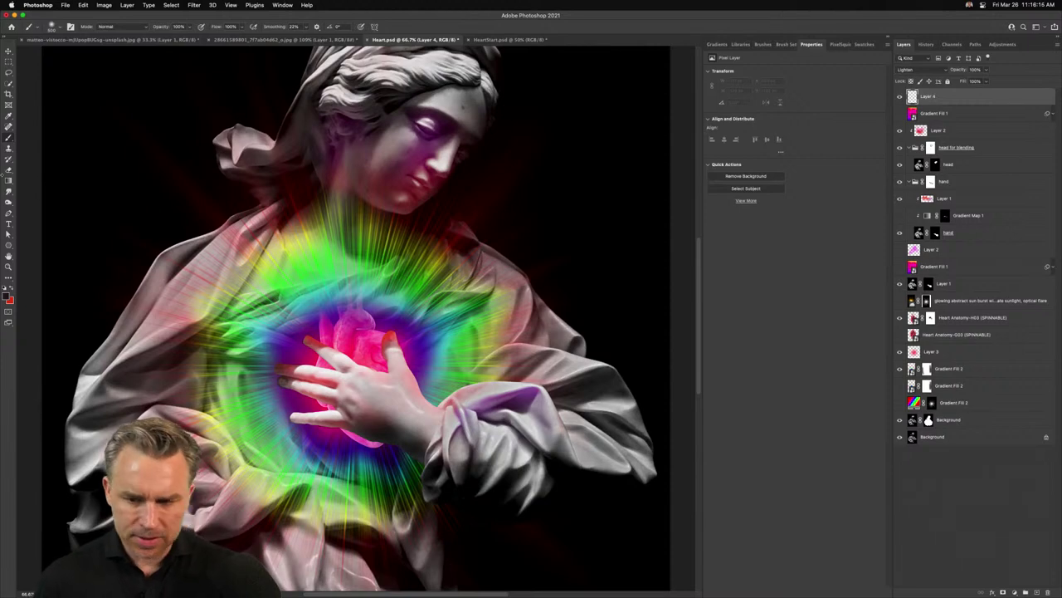
left_click(863, 46)
left_click_drag(864, 47, 26, 86)
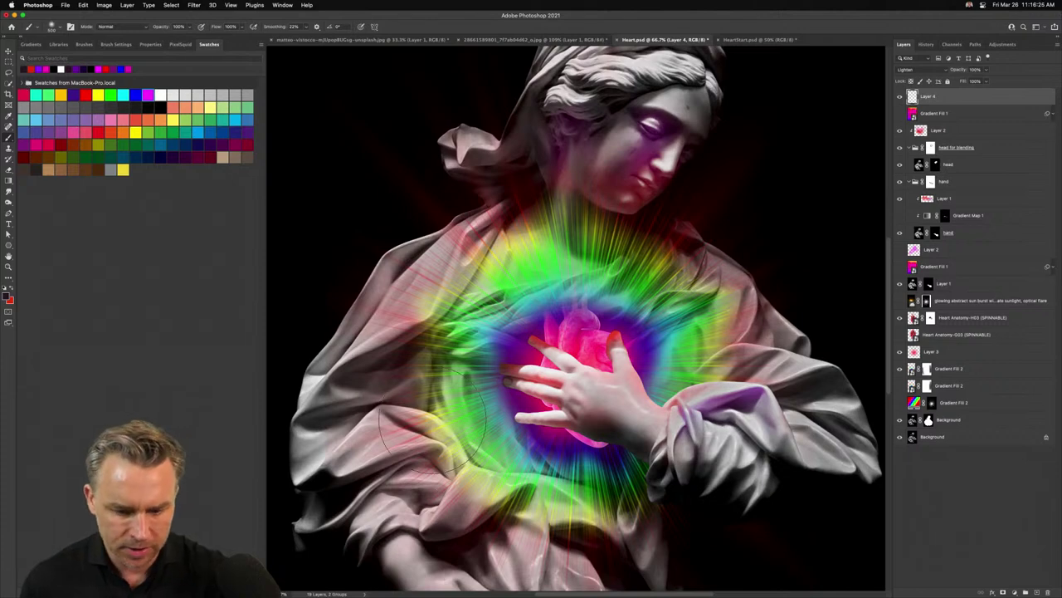
Paint soft green light onto the sleeve and cloak folds outside the burst on Layer 4, varying the brush size
left_click(110, 94)
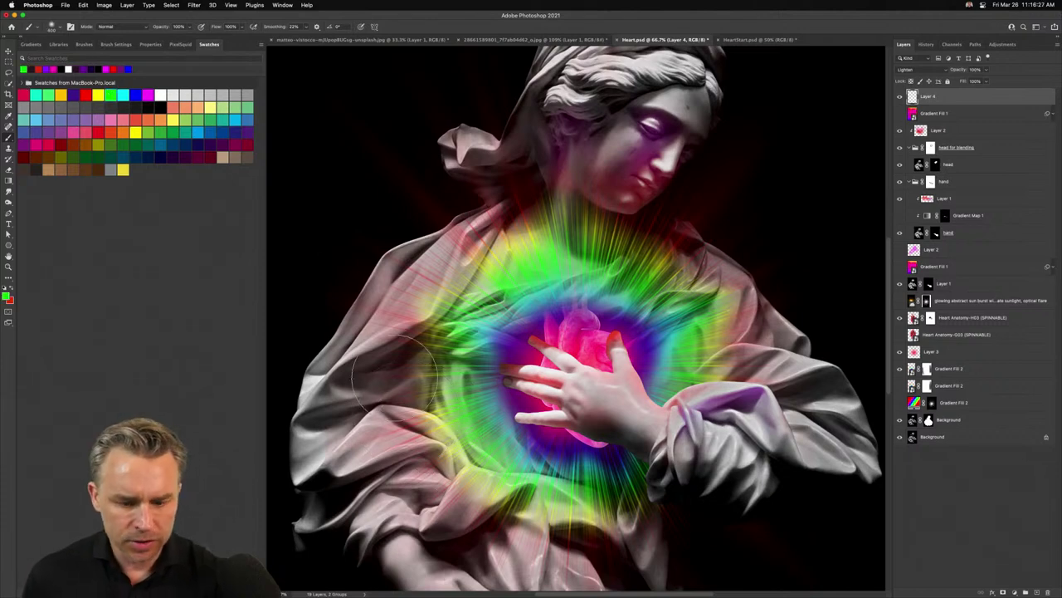
mouse_move(448, 425)
left_mouse_down()
mouse_move(395, 419)
mouse_move(395, 403)
mouse_move(388, 417)
mouse_move(405, 423)
mouse_move(432, 375)
mouse_move(391, 383)
mouse_move(399, 417)
mouse_move(350, 401)
mouse_move(384, 417)
mouse_move(393, 409)
mouse_move(443, 446)
left_mouse_up()
key("bracketleft")
key("bracketleft")
key("bracketleft")
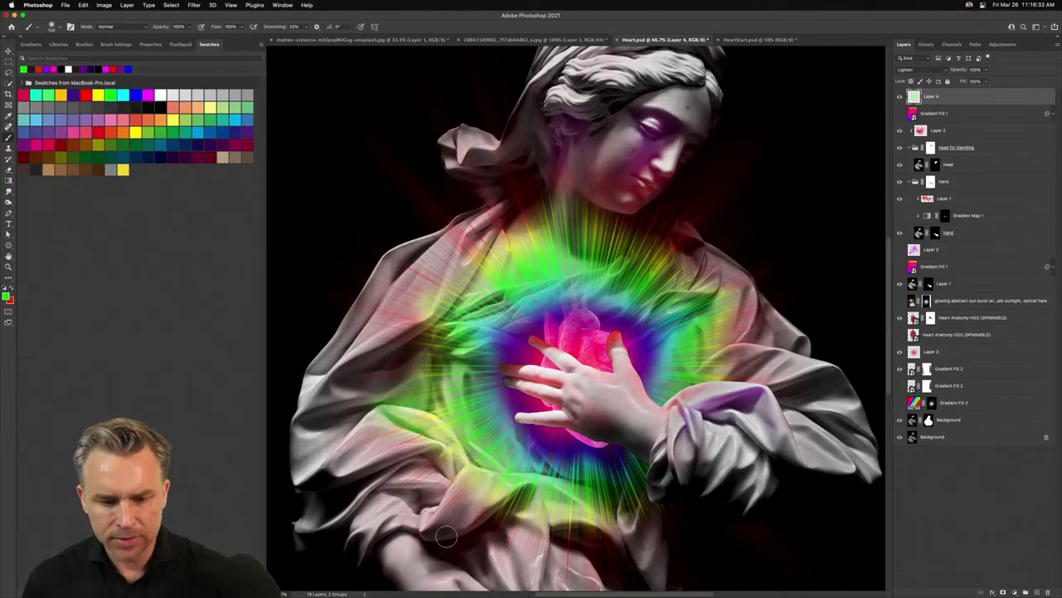
mouse_move(486, 259)
left_mouse_down()
mouse_move(470, 273)
mouse_move(498, 291)
mouse_move(411, 344)
mouse_move(365, 352)
mouse_move(440, 353)
mouse_move(365, 365)
mouse_move(356, 378)
left_mouse_up()
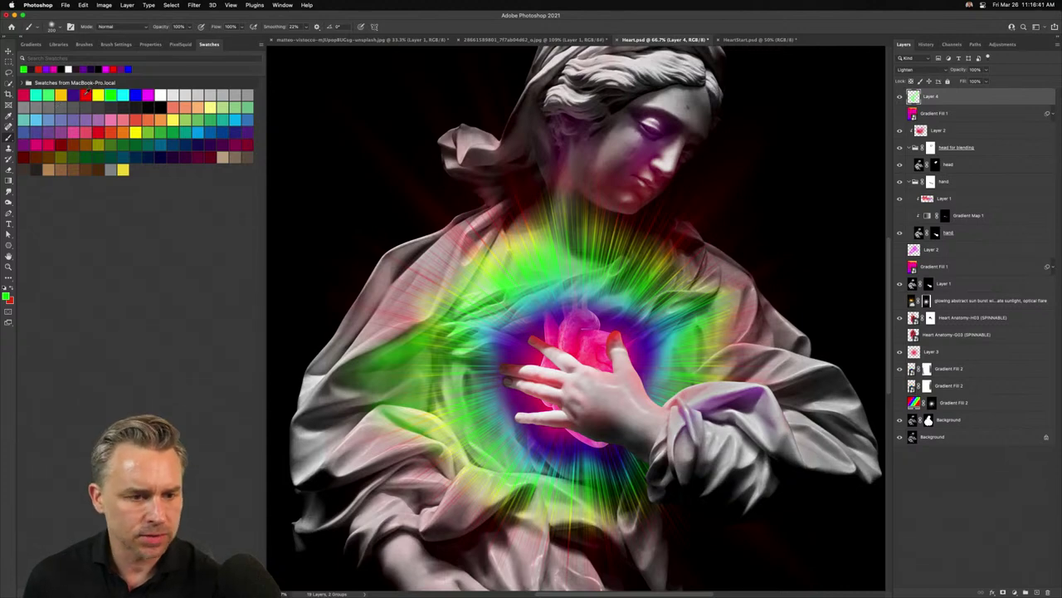
Paint red light along the outer sleeve and copy the Background layer's statue mask onto Layer 4
left_click(85, 94)
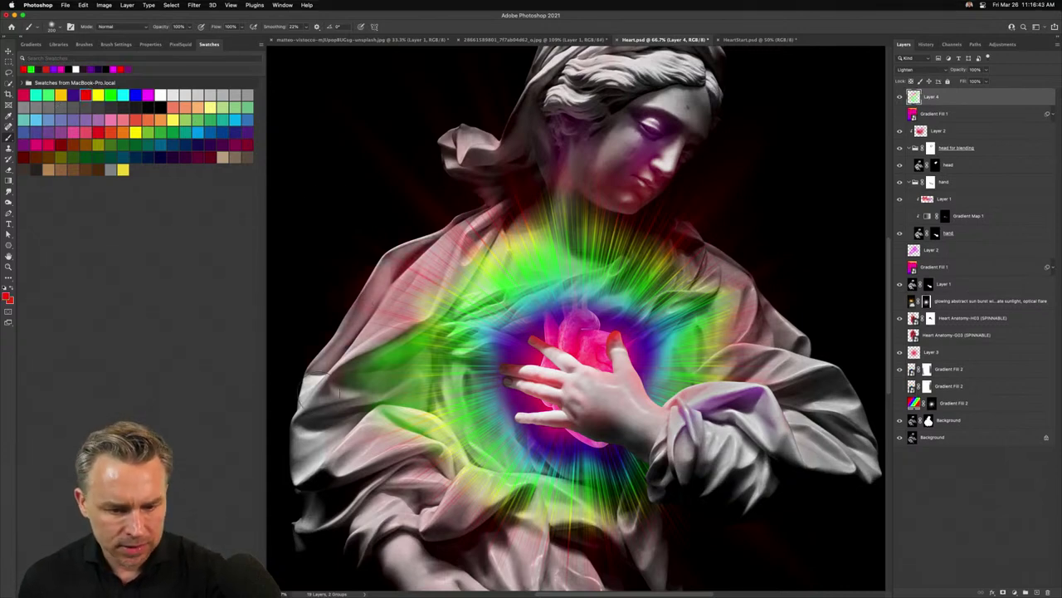
mouse_move(320, 388)
left_mouse_down()
mouse_move(300, 452)
mouse_move(368, 432)
left_mouse_up()
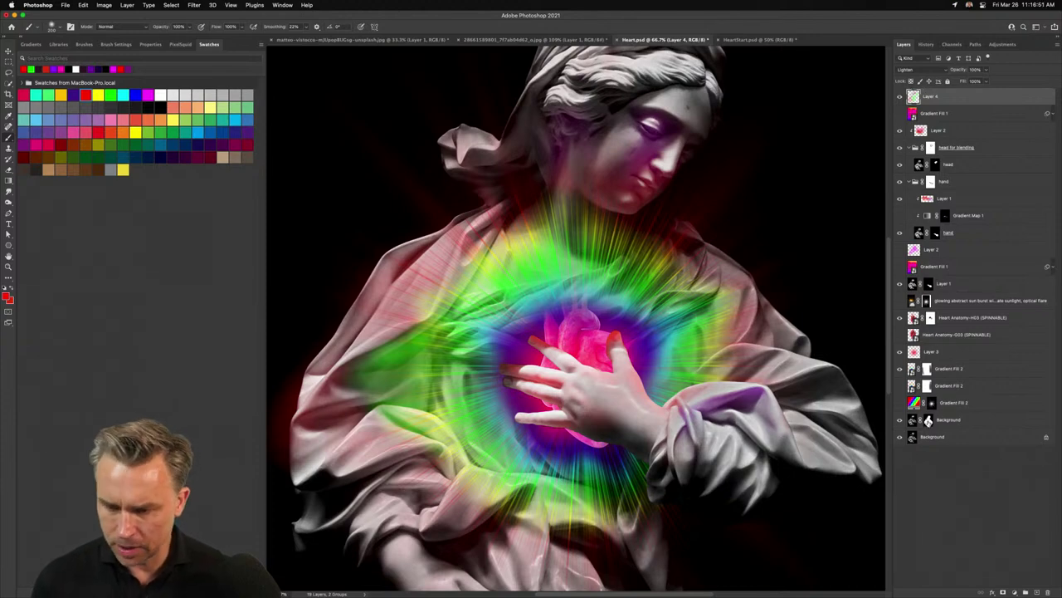
left_click_drag(929, 421, 943, 97)
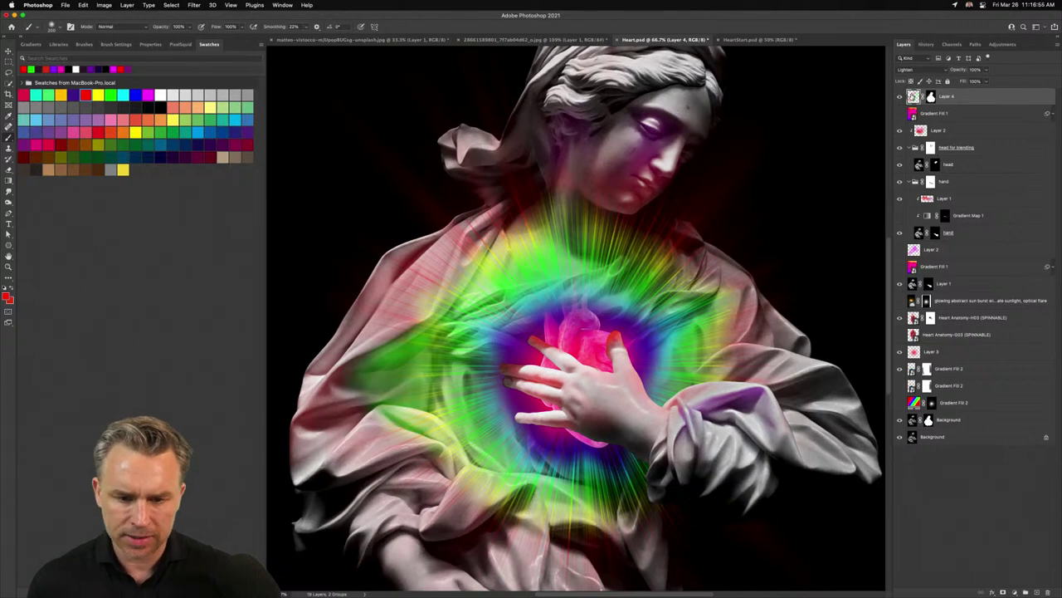
Paint red light on the veil beside the neck and yellow light across the neck under the chin
left_click_drag(506, 172, 523, 151)
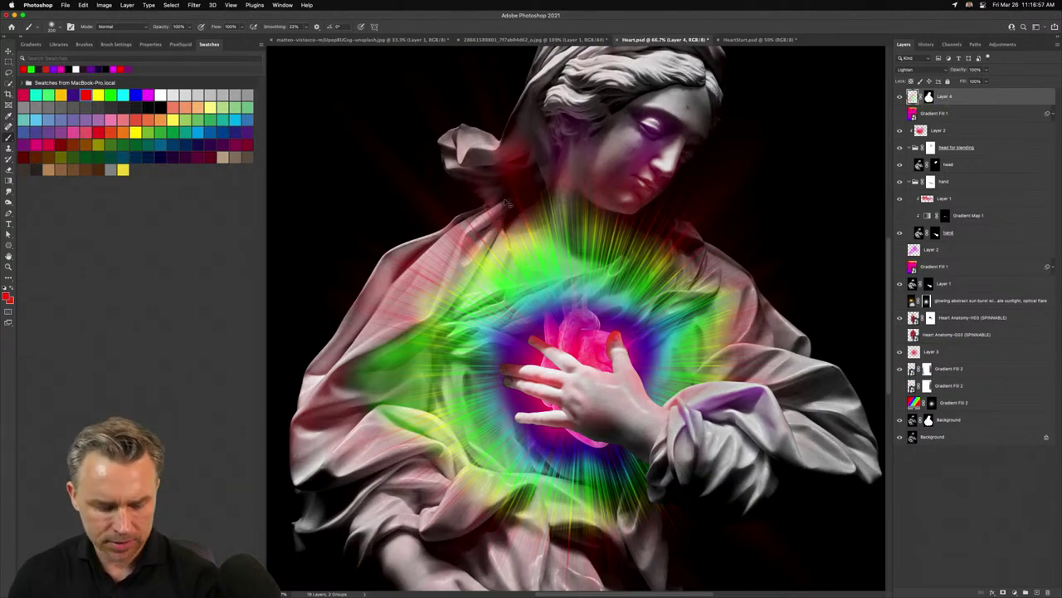
mouse_move(506, 201)
left_mouse_down()
mouse_move(498, 183)
mouse_move(531, 208)
left_mouse_up()
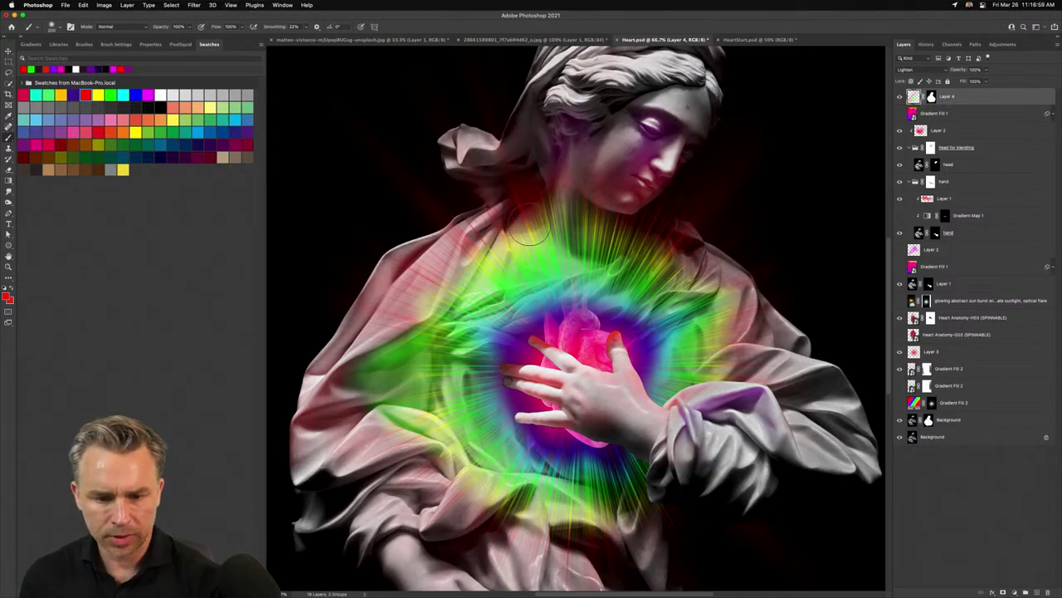
left_click(98, 93)
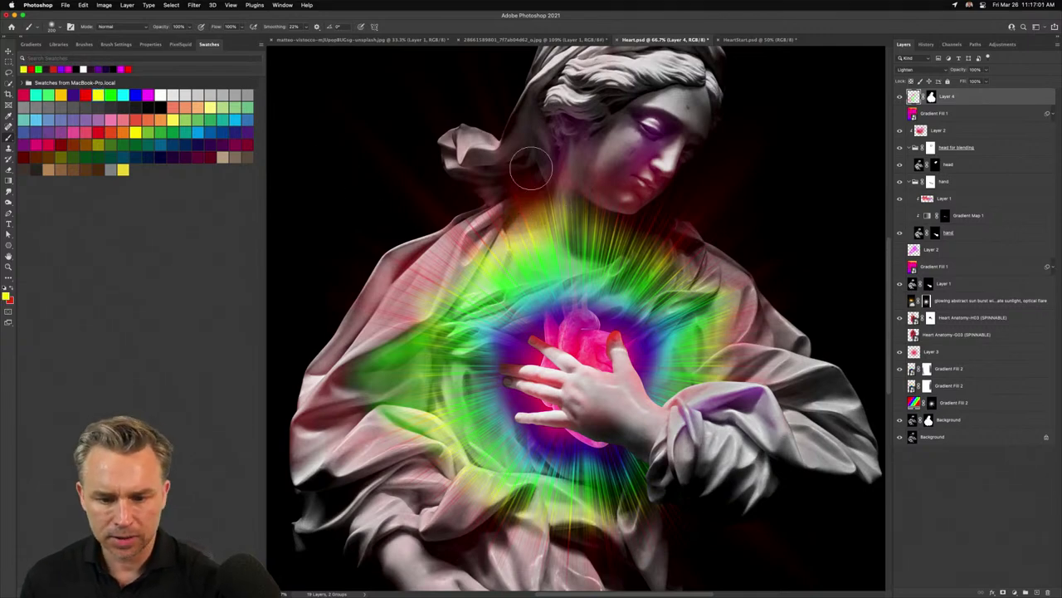
left_click_drag(574, 202, 626, 229)
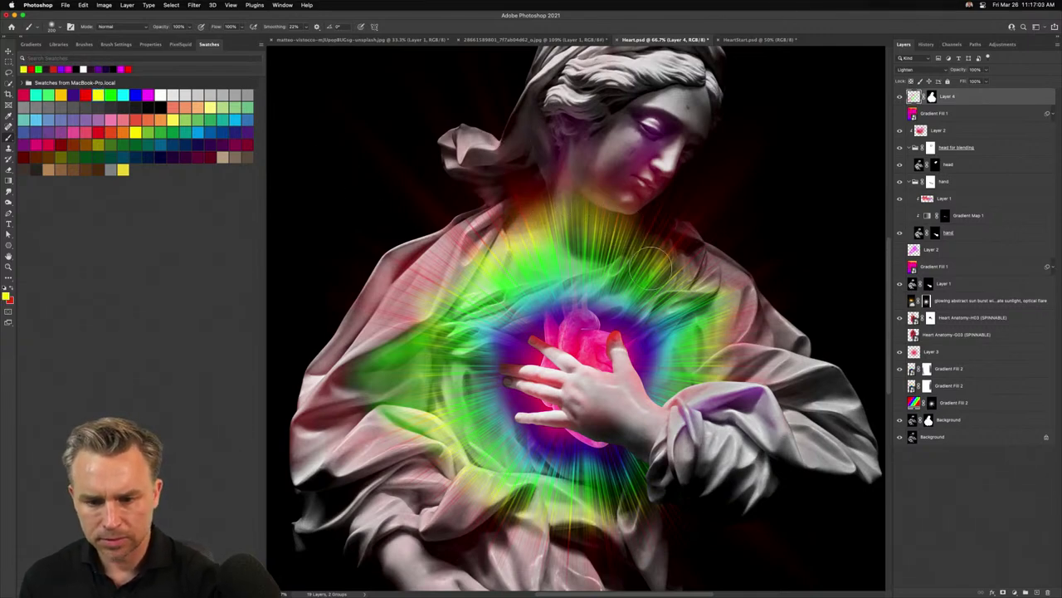
left_click_drag(651, 266, 552, 203)
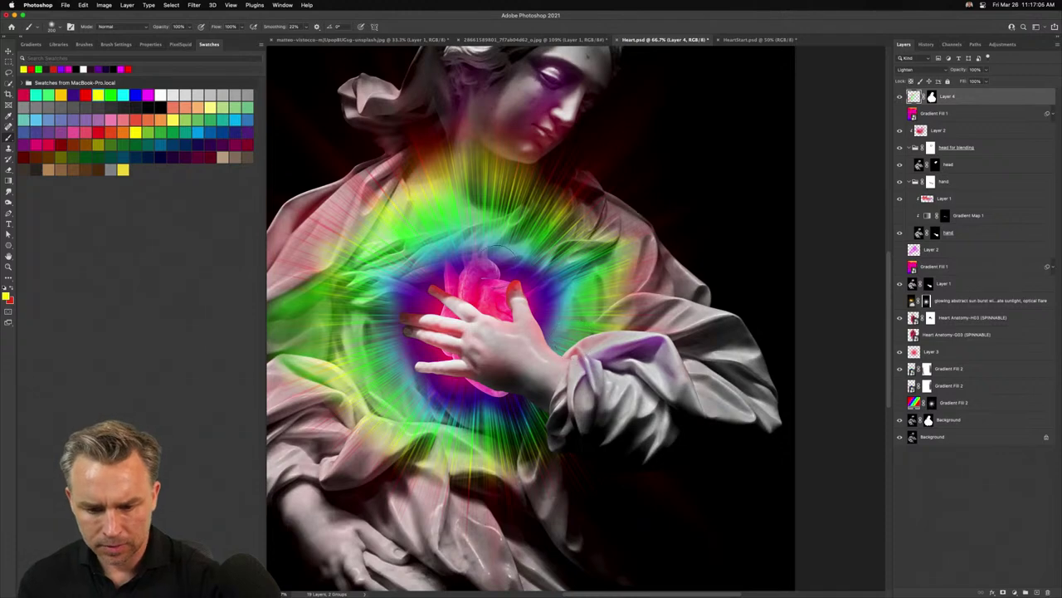
Paint green light beside the raised wrist and, with a smaller brush, yellow light along the adjoining sleeve fold
left_click(109, 93)
mouse_move(574, 341)
left_mouse_down()
mouse_move(580, 357)
mouse_move(612, 334)
mouse_move(561, 304)
left_mouse_up()
key("bracketleft")
key("bracketleft")
key("bracketleft")
left_click(99, 94)
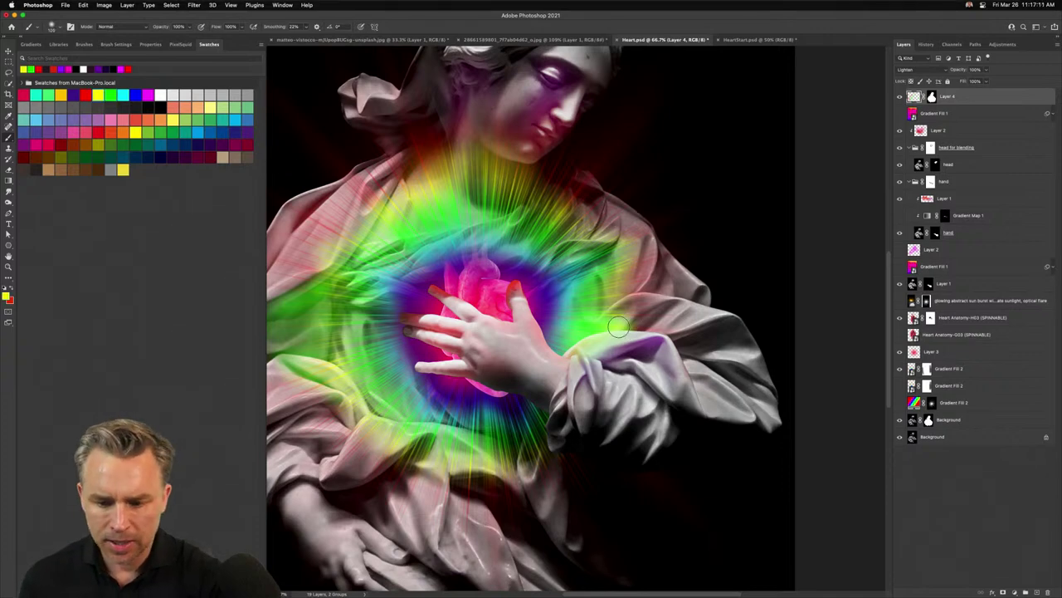
left_click_drag(616, 329, 655, 336)
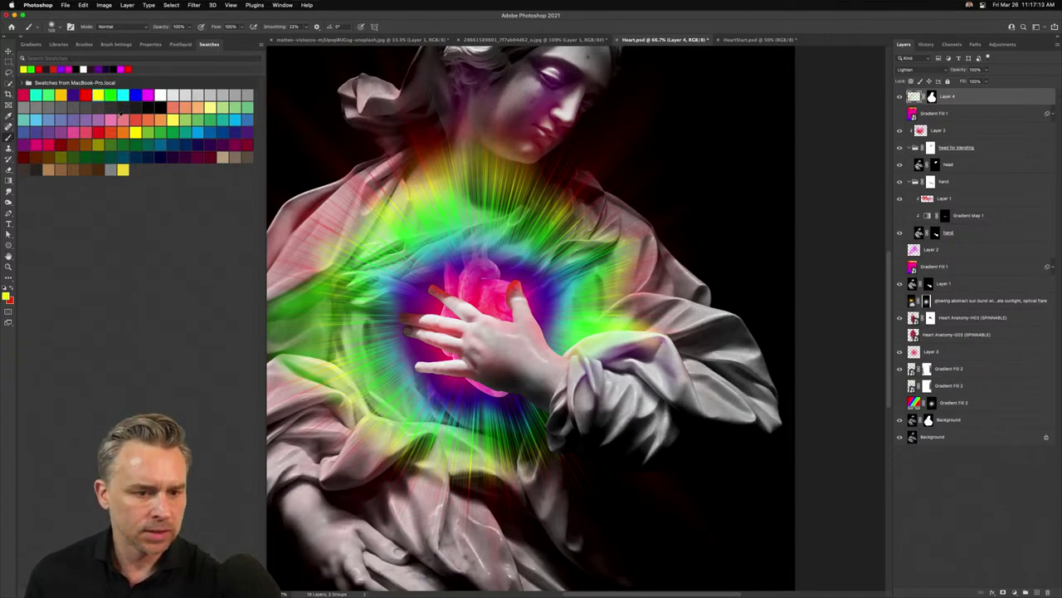
Paint red light on the shoulder and upper folds of the raised arm's sleeve, undoing the last stroke
left_click(86, 94)
key("bracketright")
key("bracketright")
mouse_move(602, 266)
left_mouse_down()
mouse_move(637, 247)
mouse_move(572, 249)
left_mouse_up()
mouse_move(602, 291)
left_mouse_down()
mouse_move(723, 343)
mouse_move(616, 308)
mouse_move(727, 326)
mouse_move(740, 377)
mouse_move(681, 319)
mouse_move(739, 369)
mouse_move(748, 406)
mouse_move(698, 323)
mouse_move(736, 389)
mouse_move(664, 333)
left_mouse_up()
key("super+z")
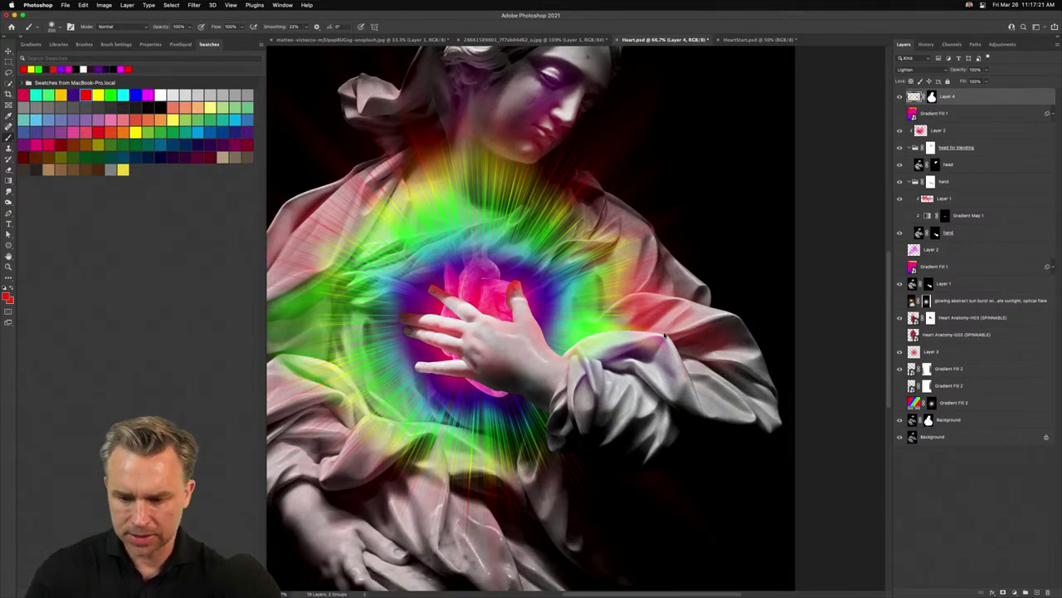
Paint red light with a much larger brush over the robe folds below the raised forearm and the heart
key("bracketright")
key("bracketright")
key("bracketright")
key("bracketright")
left_click_drag(551, 448, 538, 533)
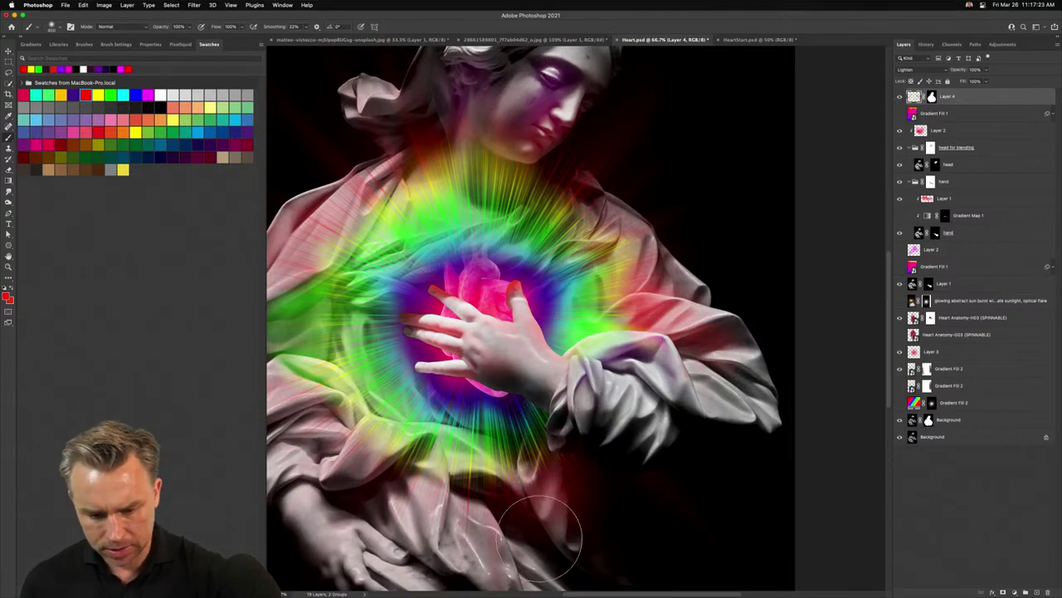
left_click_drag(425, 487, 437, 474)
scroll(438, 473, "up", 3)
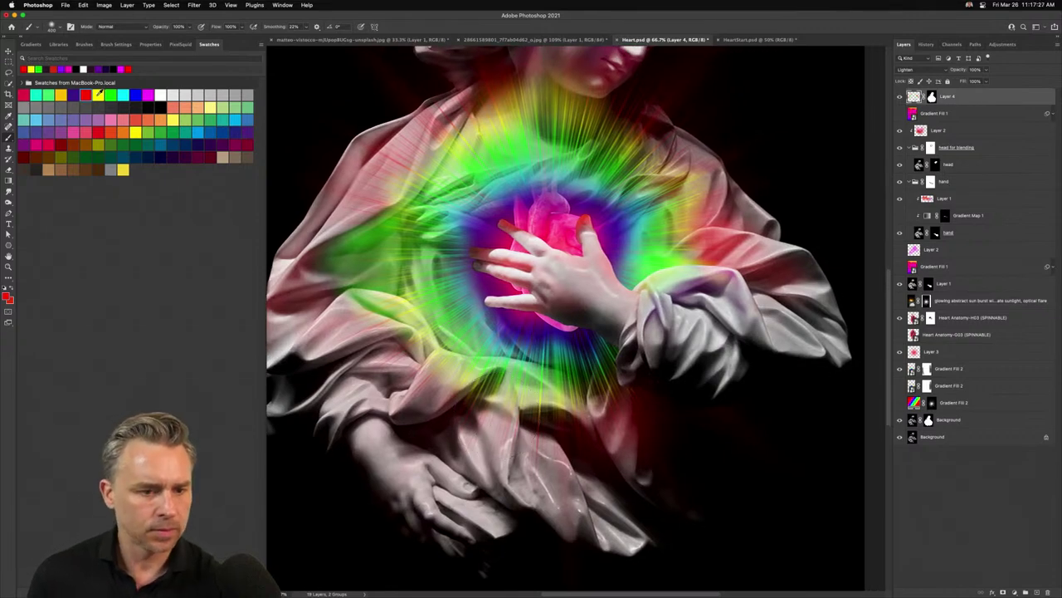
Paint yellow light over the robe and sleeve folds between the burst and the lowered hand
left_click(98, 94)
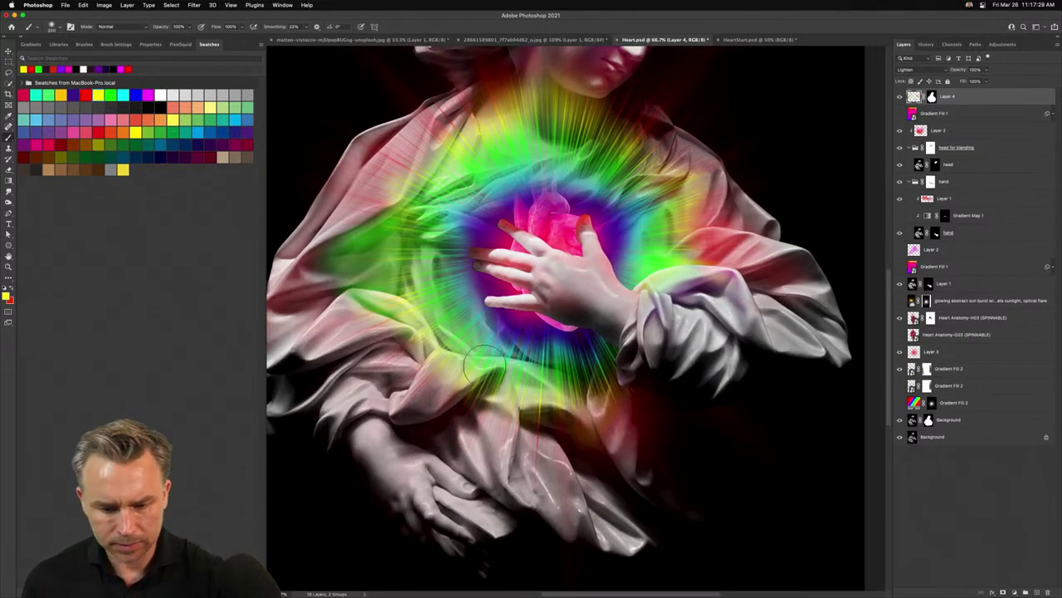
left_click_drag(485, 363, 404, 421)
left_click_drag(397, 336, 294, 363)
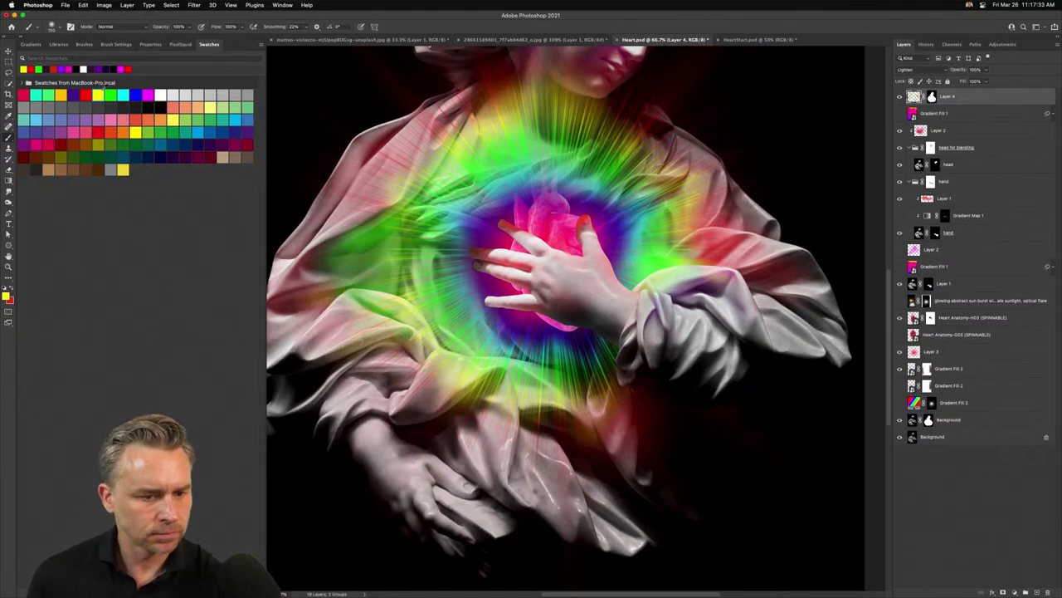
Paint green light on the sleeve and cuff folds above the lowered hand, and yellow light on the neighbouring robe folds
left_click(111, 94)
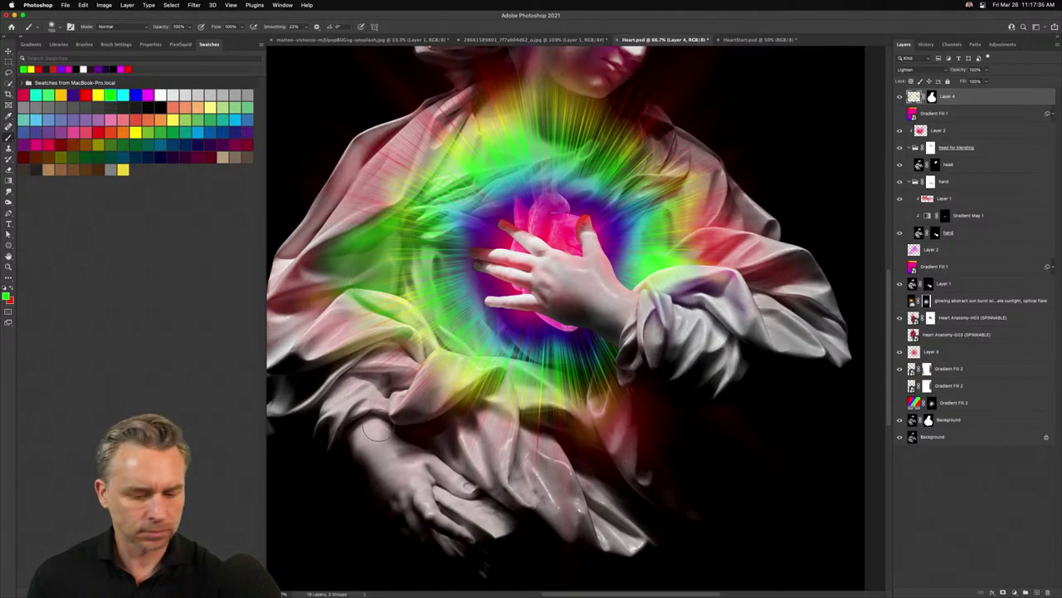
mouse_move(431, 369)
left_mouse_down()
mouse_move(398, 407)
mouse_move(320, 419)
left_mouse_up()
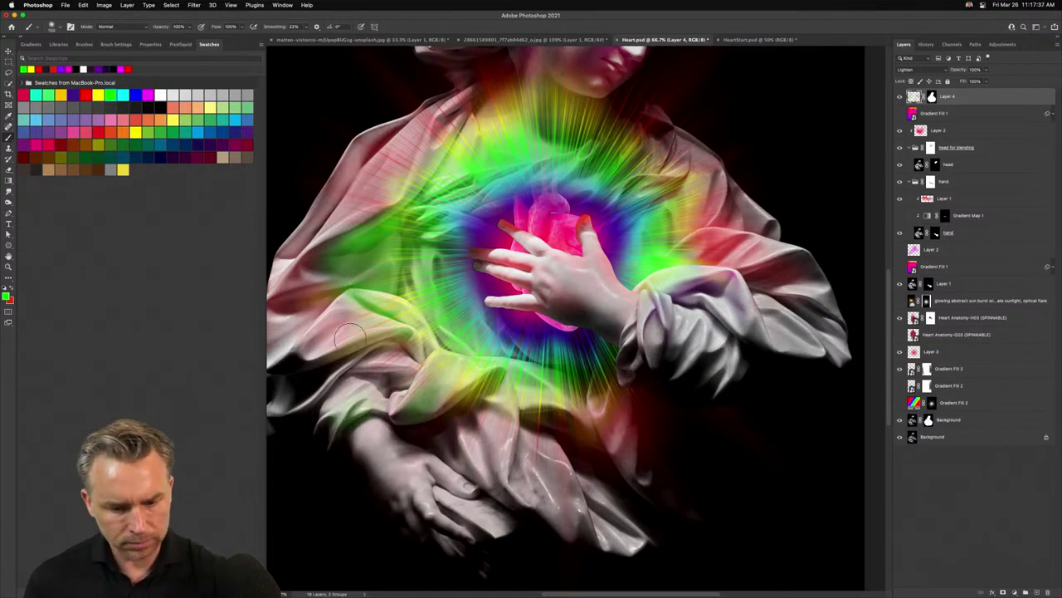
left_click(98, 94)
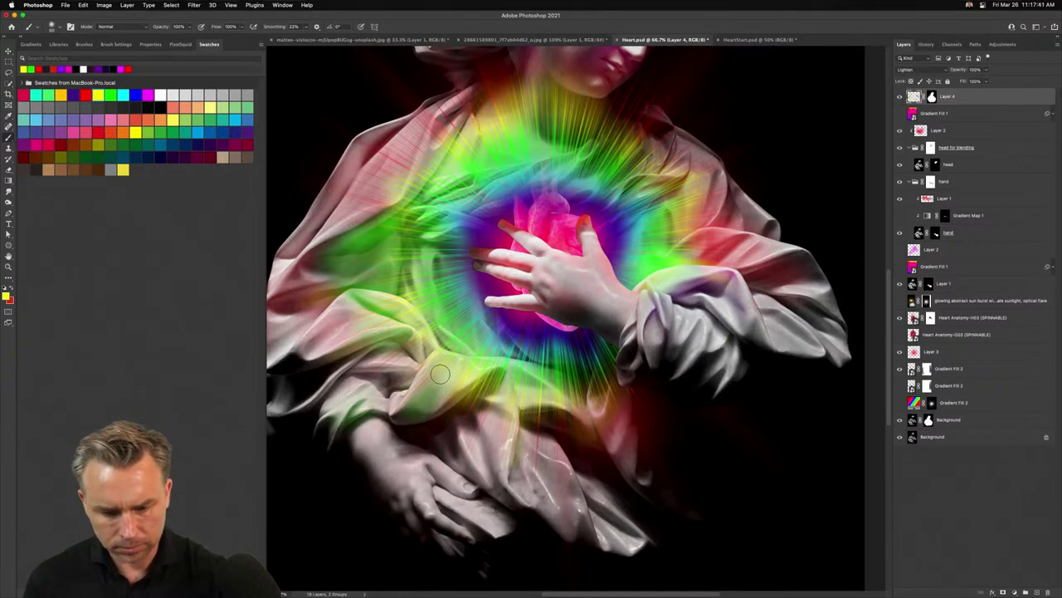
Paint red light over the lower robe folds, the back of the lowered hand and its sleeve cuff
left_click(114, 122)
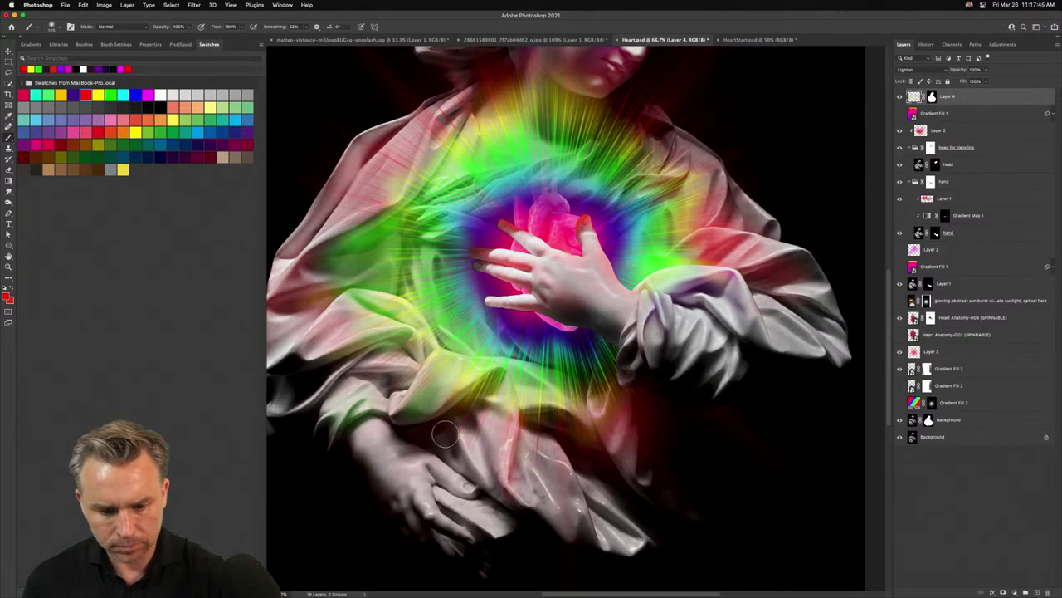
left_click_drag(585, 498, 581, 467)
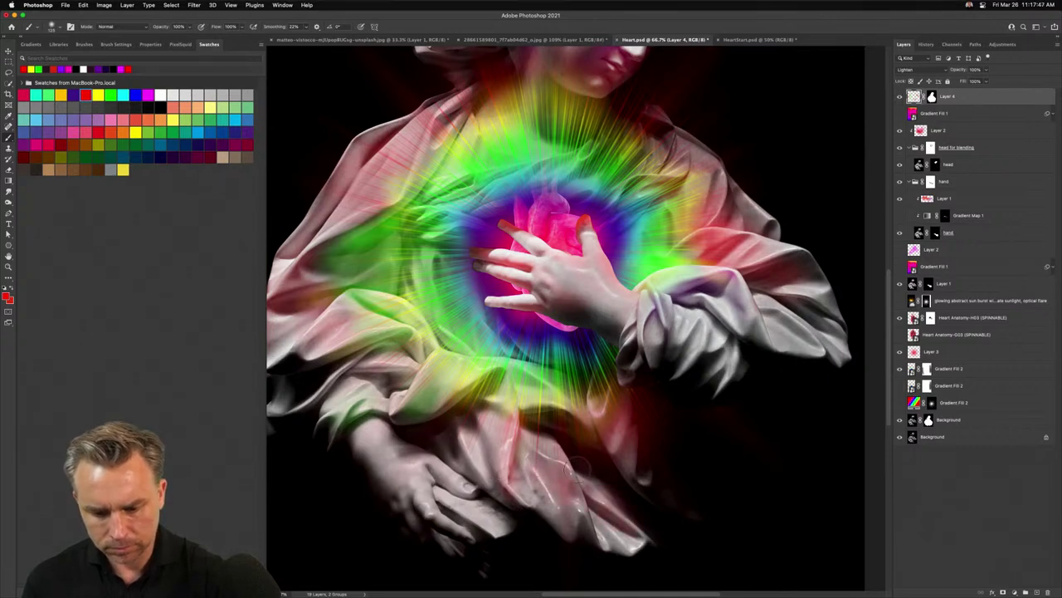
mouse_move(445, 481)
left_mouse_down()
mouse_move(336, 405)
mouse_move(465, 483)
left_mouse_up()
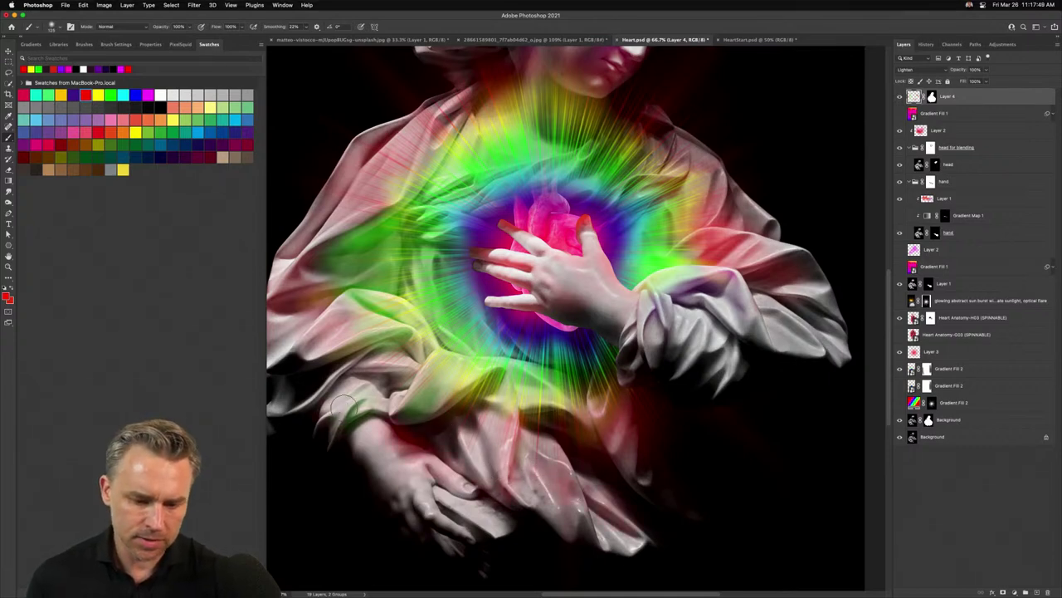
mouse_move(322, 415)
left_mouse_down()
mouse_move(331, 371)
mouse_move(364, 337)
mouse_move(387, 368)
left_mouse_up()
Paint yellow light along the underside of the statue's chin and jaw
scroll(387, 369, "up", 2)
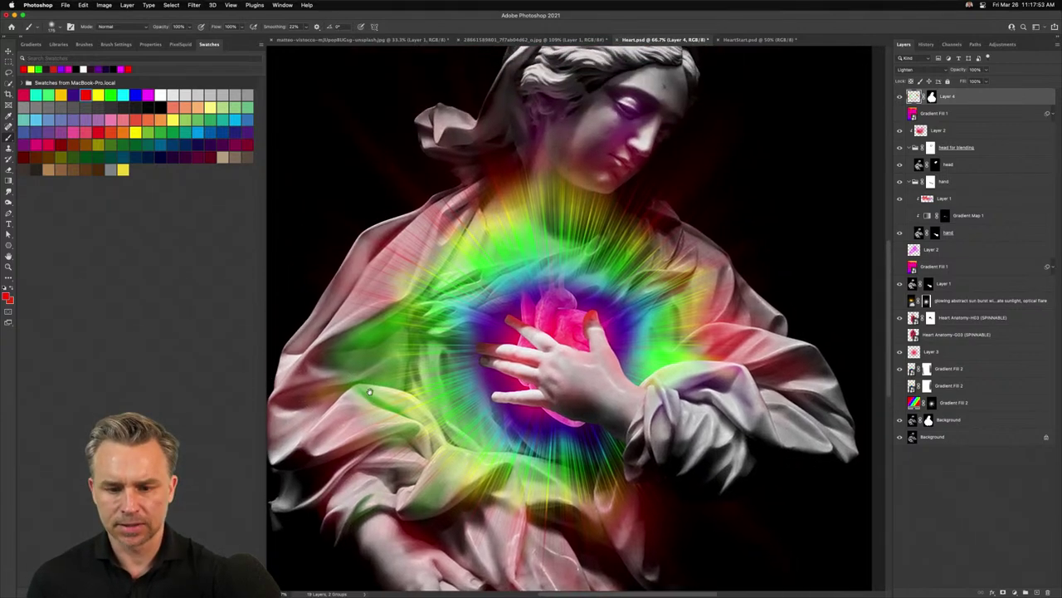
left_click(99, 94)
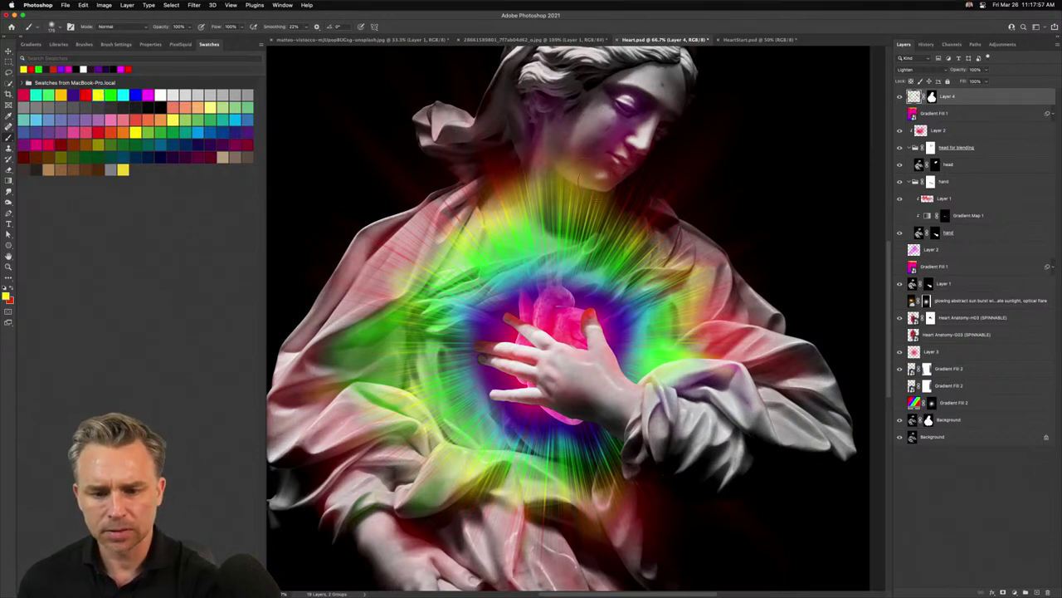
left_click(594, 182)
left_click_drag(575, 175, 591, 183)
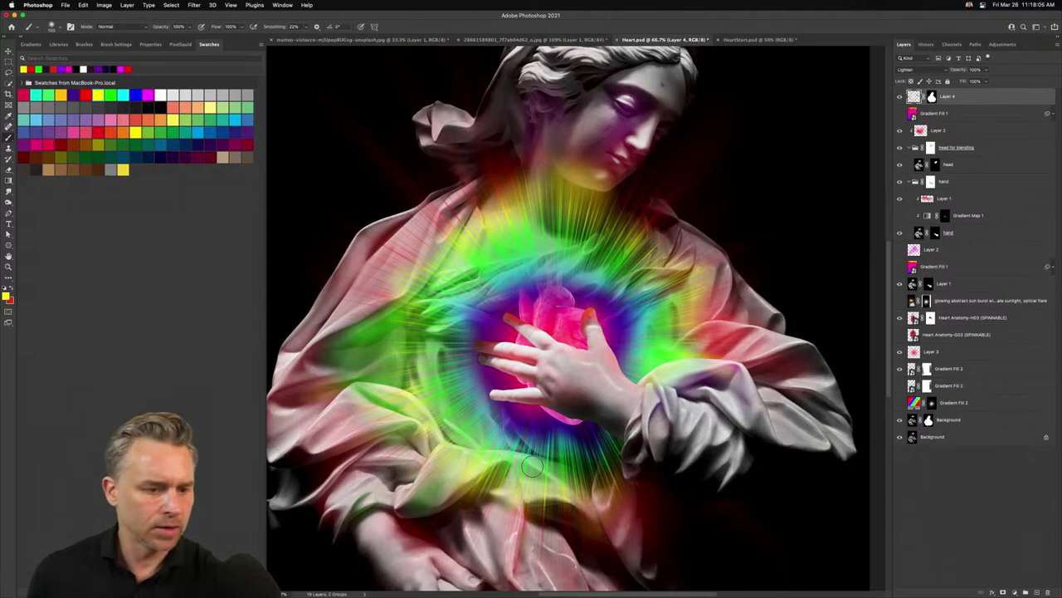
Paint blue-violet light around the heart and raised wrist, and light blue light on the green-lit sleeve fold
left_click(136, 94)
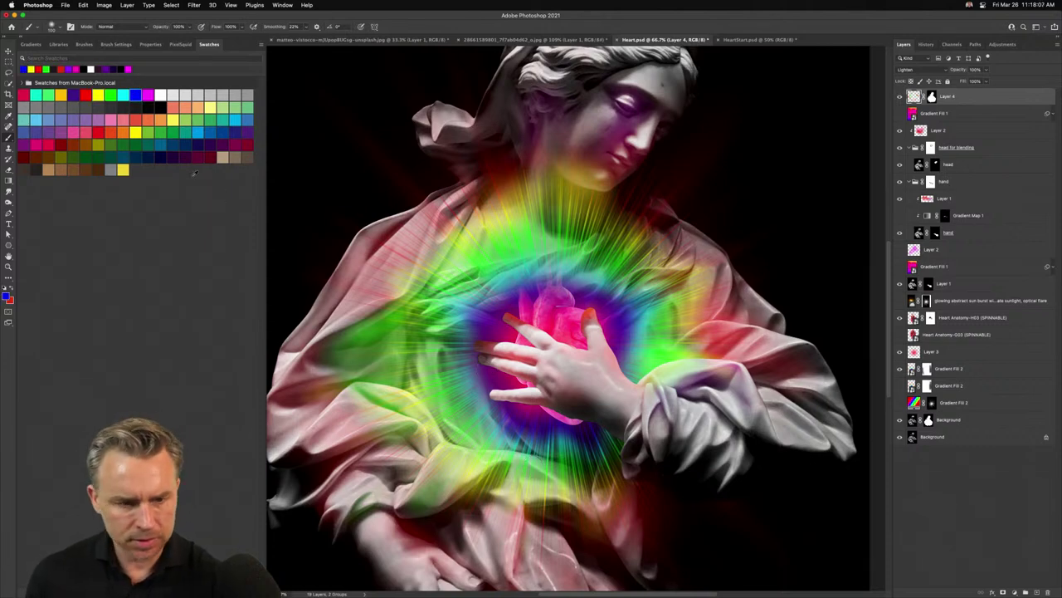
left_click(248, 132)
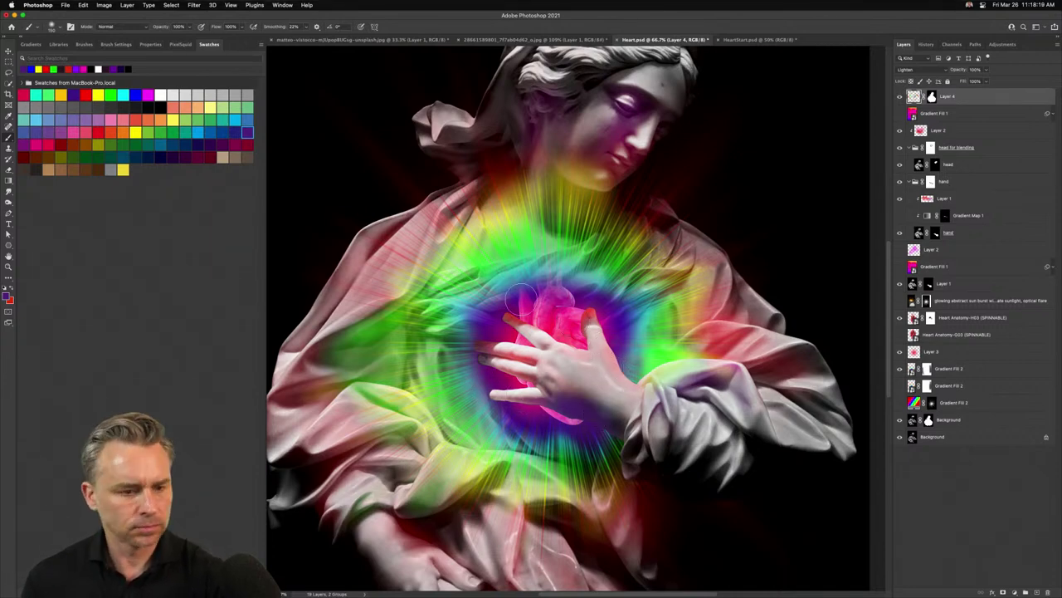
left_click(42, 119)
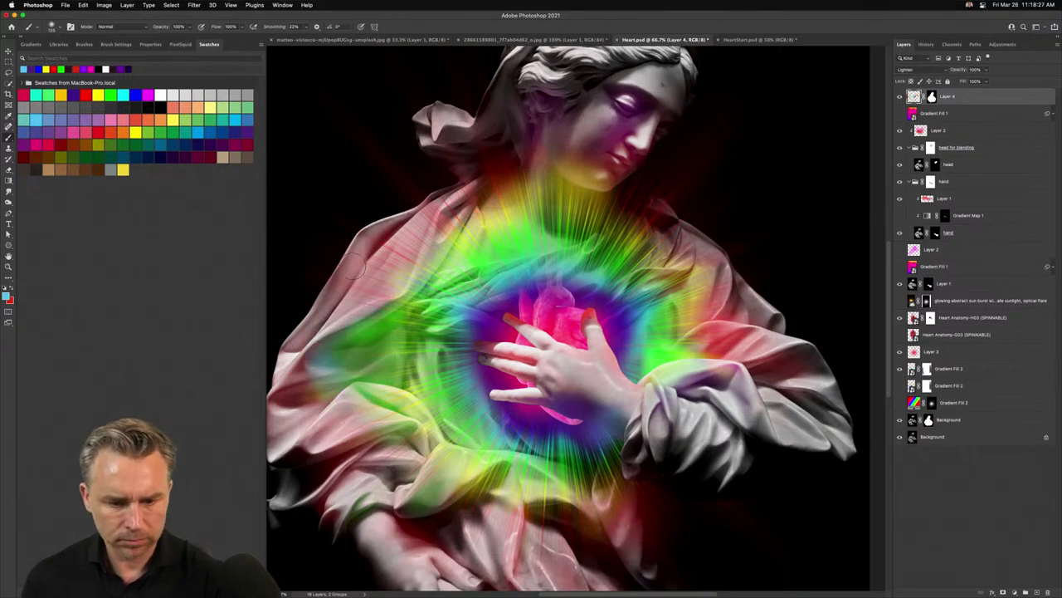
key("super+minus")
key("super+minus")
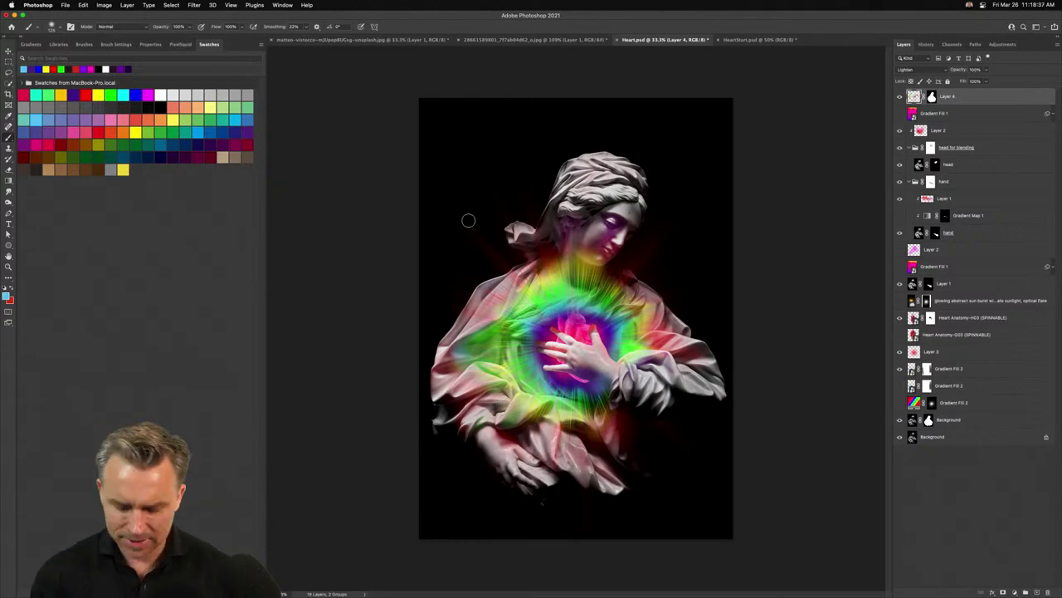
Compare the composite with and without the visible Gradient Fill 2 burst layer
key("super+plus")
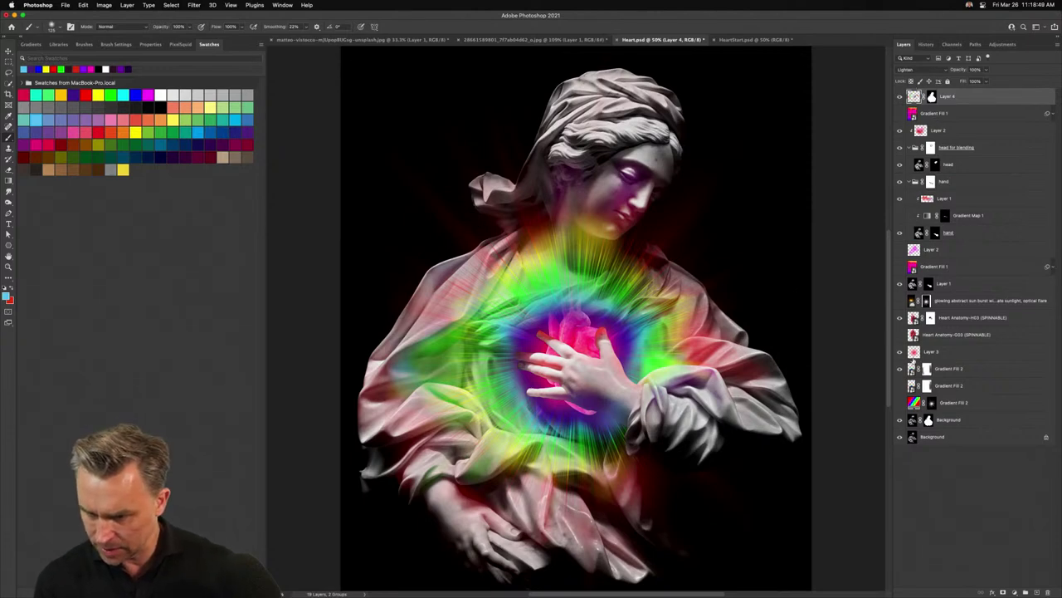
left_click(944, 250)
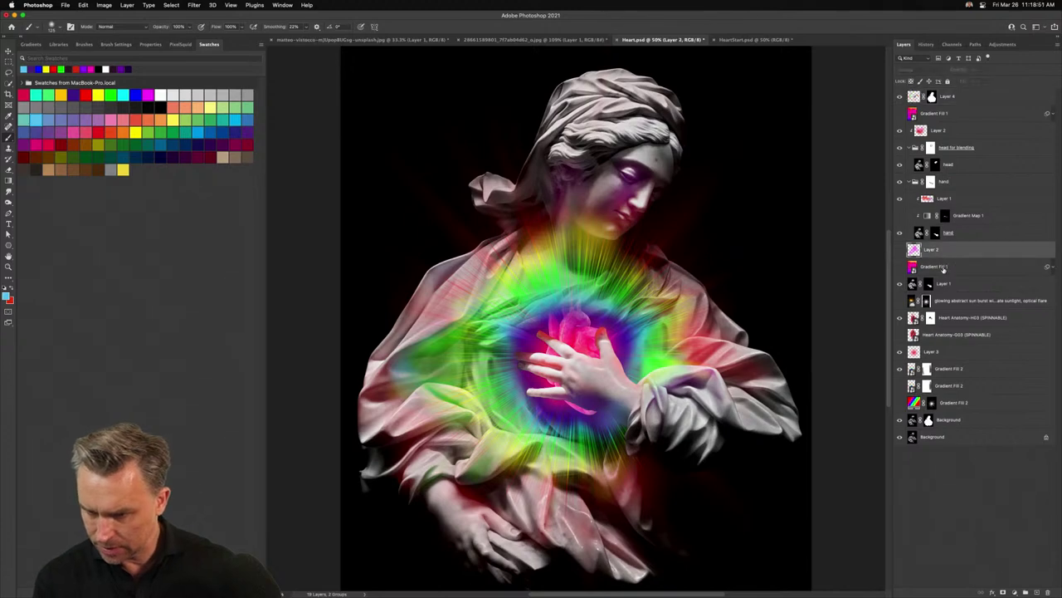
left_click(943, 267, "shift")
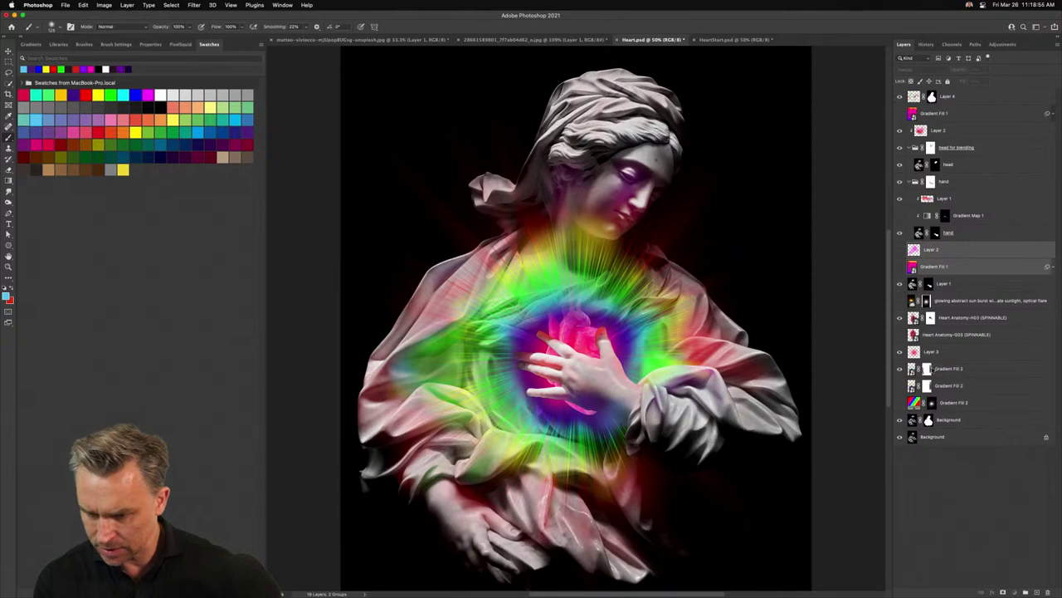
left_click(947, 369)
left_click(899, 369)
left_click(900, 368)
left_click(900, 368)
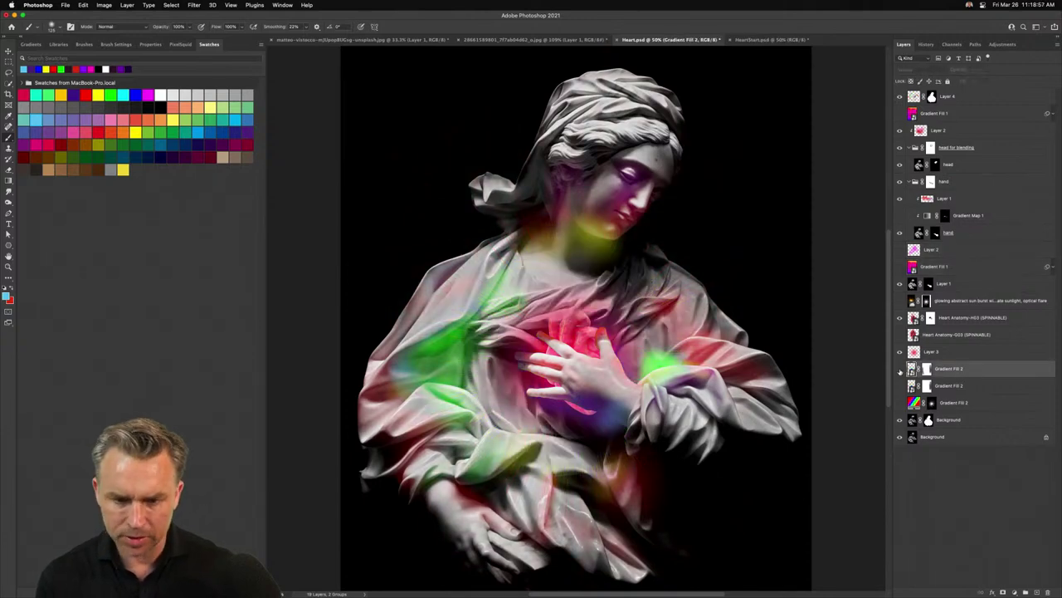
left_click(900, 369)
left_click(900, 369)
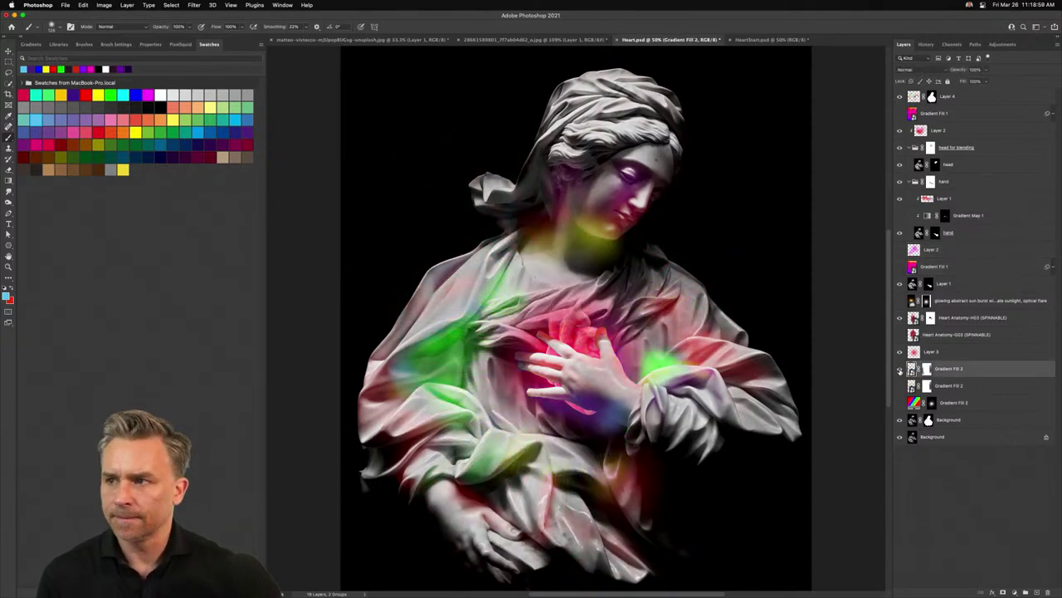
left_click(899, 368)
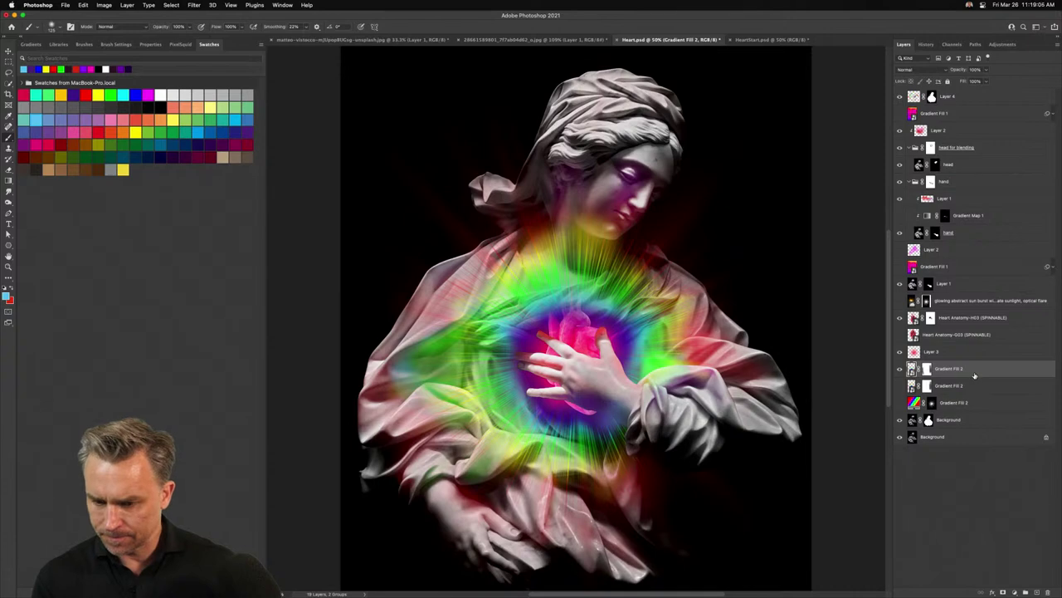
Duplicate the visible Gradient Fill 2 smart object, delete the copy's layer mask and convert the copy to layers
key("super+j")
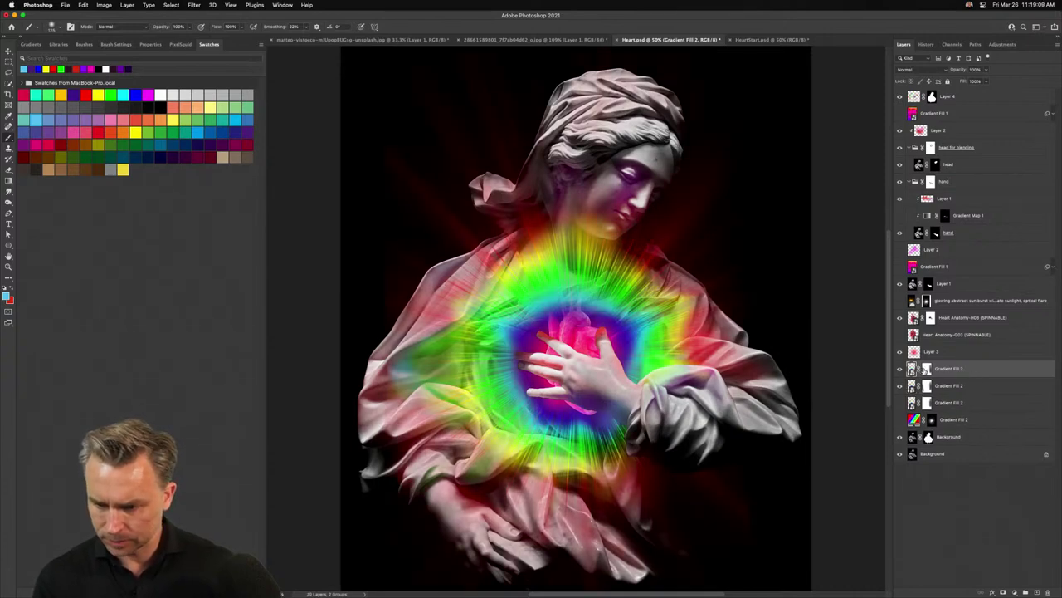
right_click(925, 371)
left_click(939, 386)
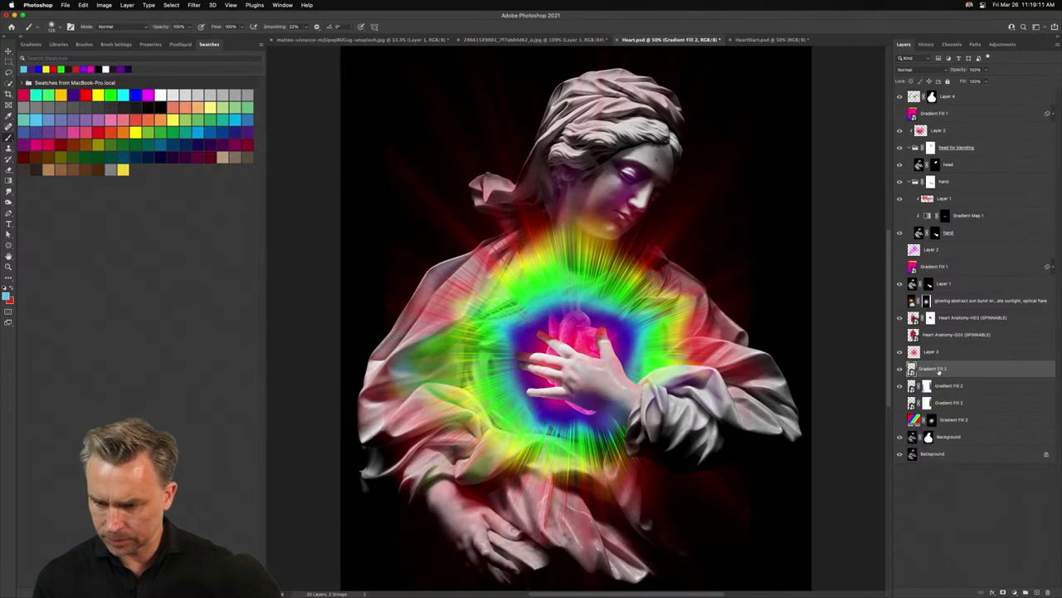
right_click(938, 372)
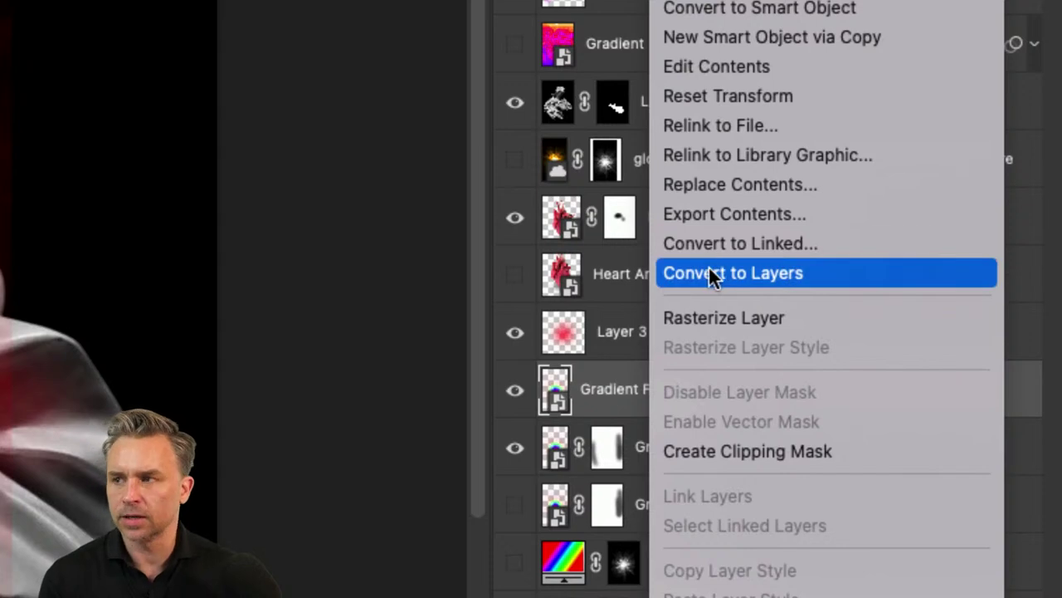
left_click(711, 274)
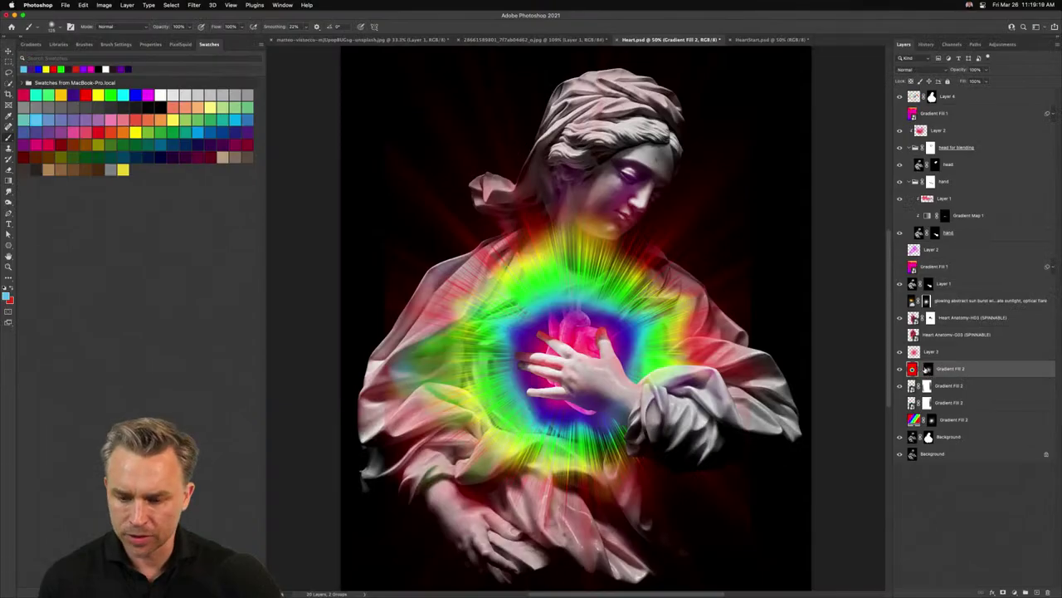
Compare the rainbow burst with and without the unpacked Gradient Fill 2 copy
left_click(901, 369)
left_click(901, 370)
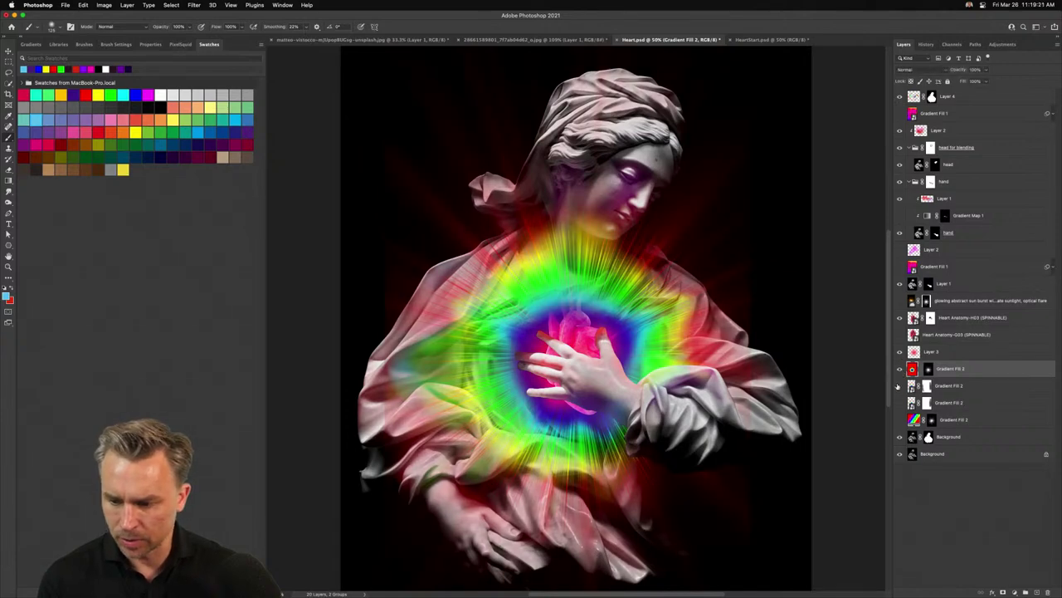
left_click(900, 369)
left_click(899, 370)
left_click(900, 369)
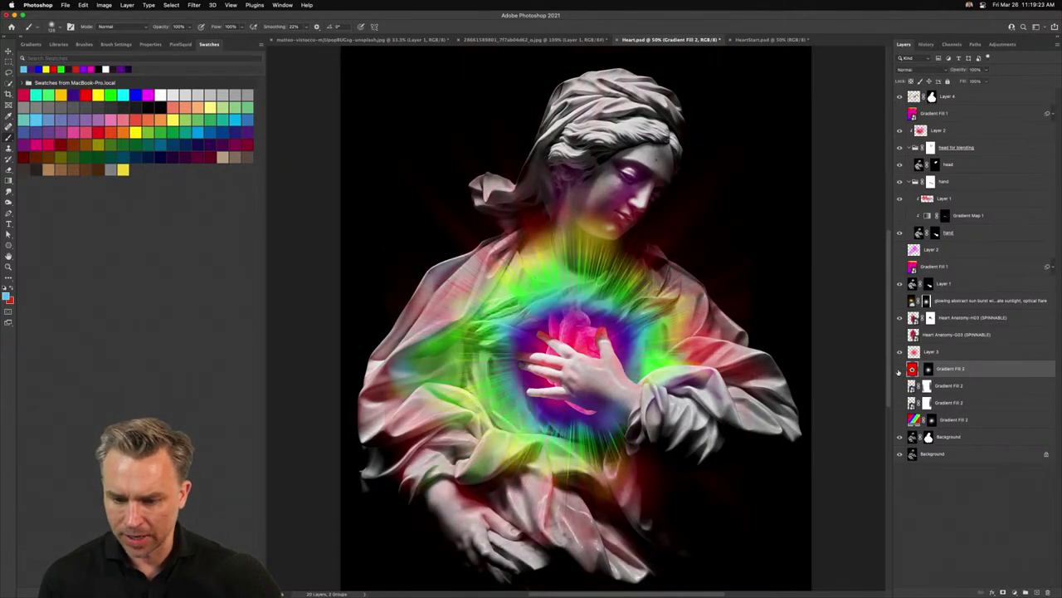
left_click(899, 369)
left_click(899, 370)
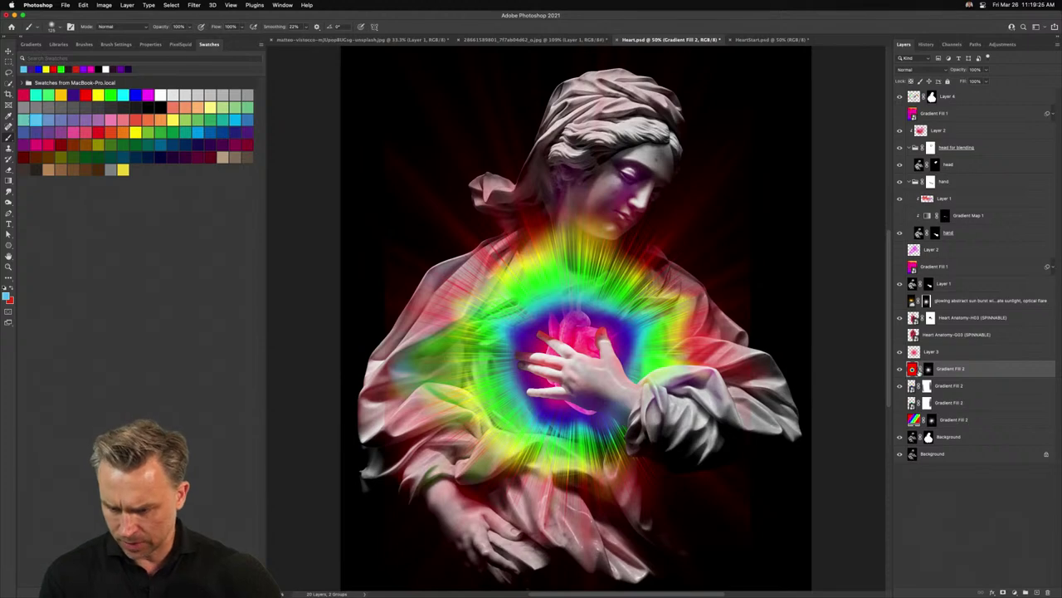
Move the unpacked Gradient Fill 2 directly below Layer 4, then rotate its mask about 90° and stretch it to about 171% along one axis
left_click_drag(957, 367, 943, 105)
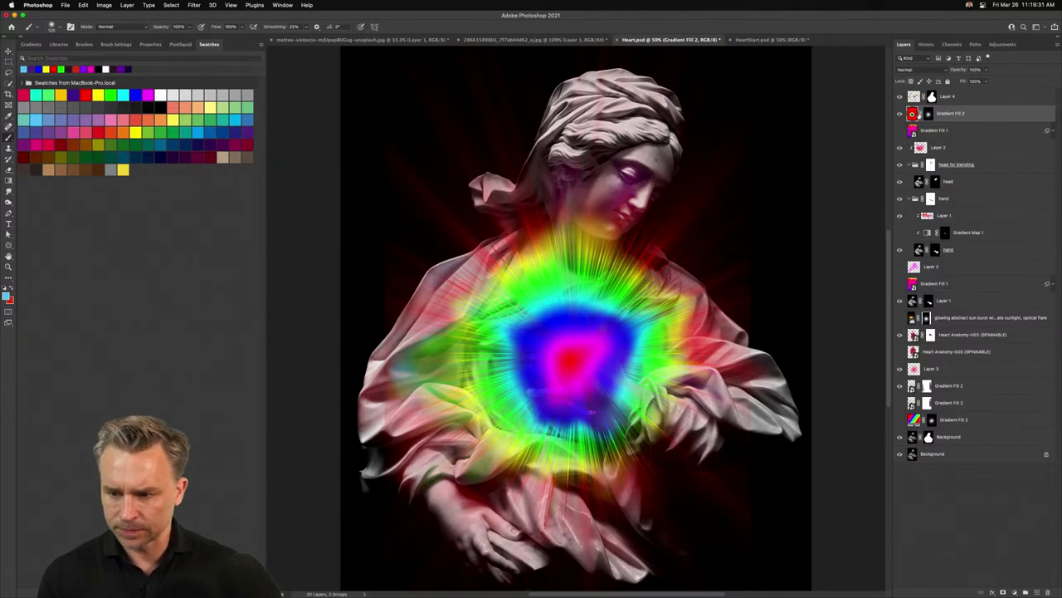
left_click(928, 113)
key("super+t")
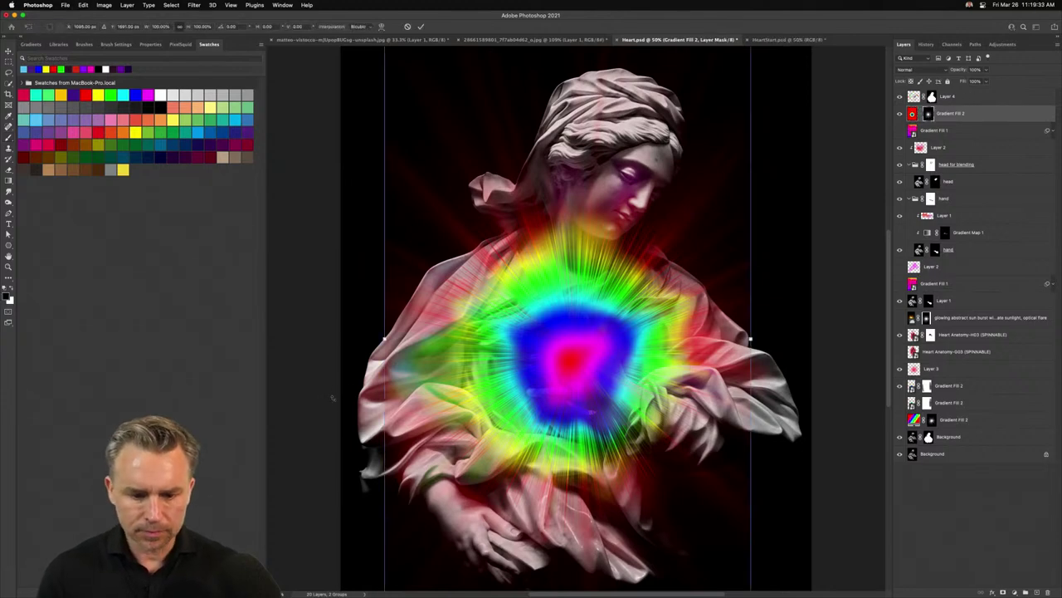
left_click_drag(332, 397, 548, 78)
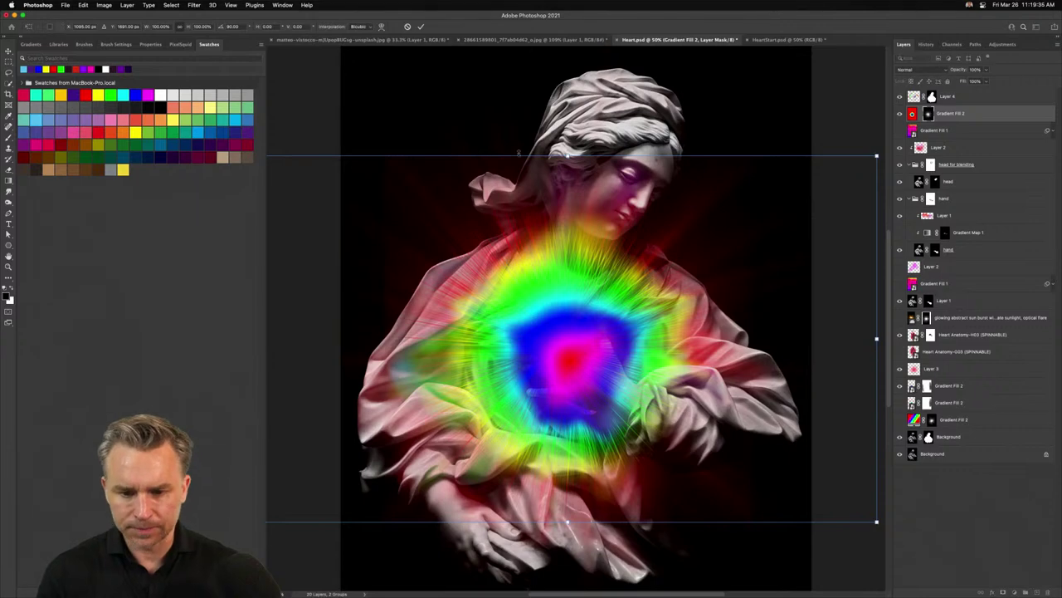
left_click_drag(568, 155, 507, 592)
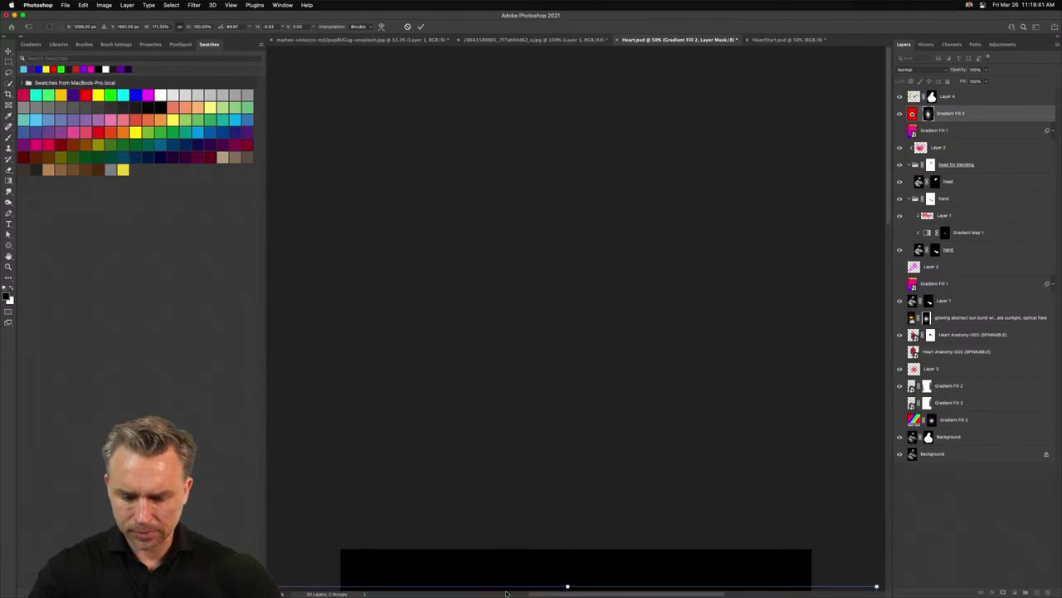
left_click_drag(502, 539, 523, 333)
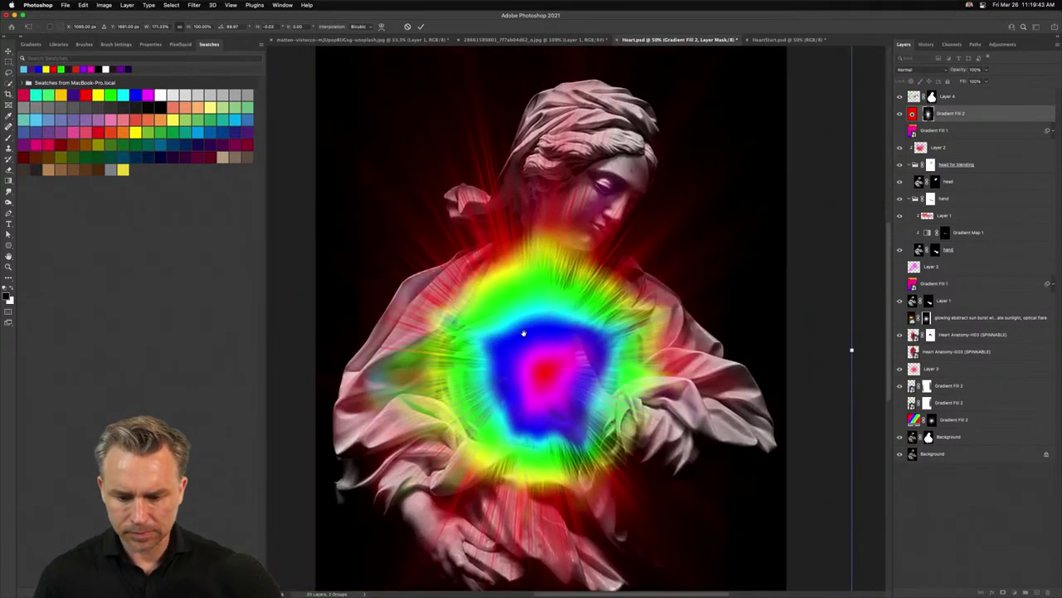
key("Return")
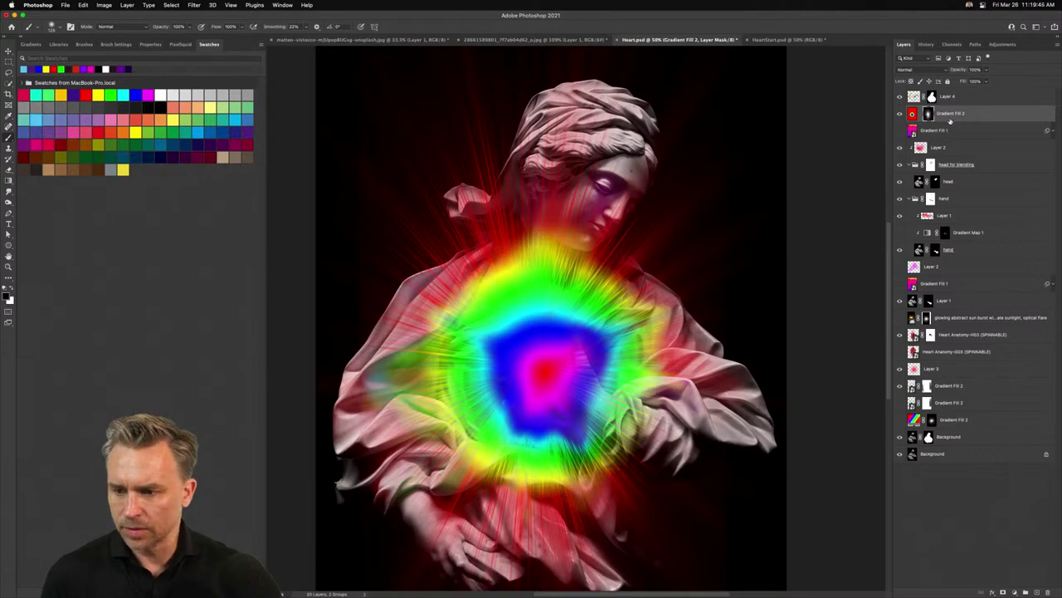
Put the unpacked Gradient Fill 2 layer into its own group and collapse the group
left_click(933, 116)
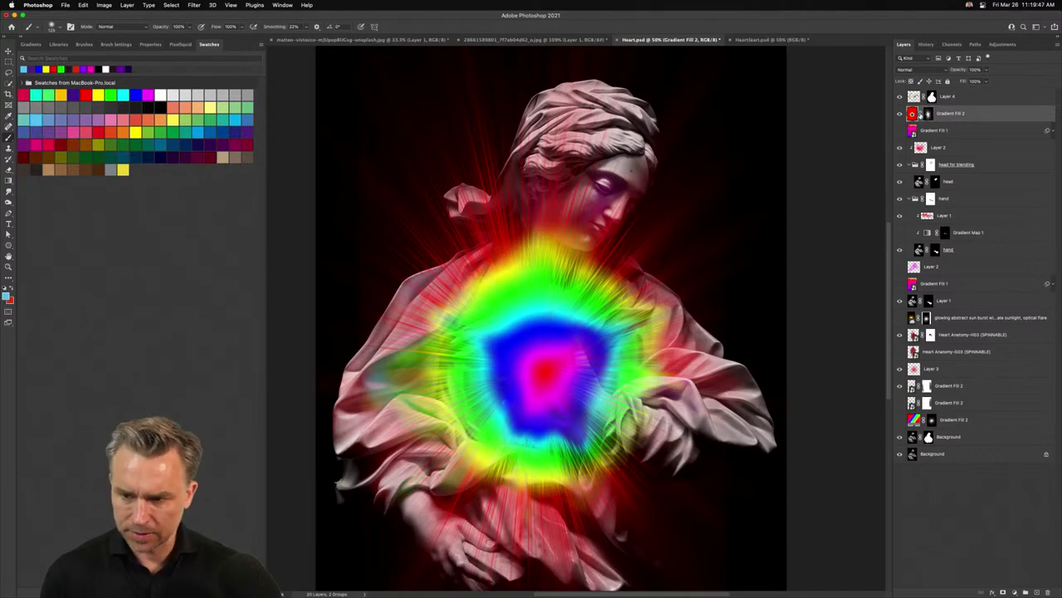
key("super+g")
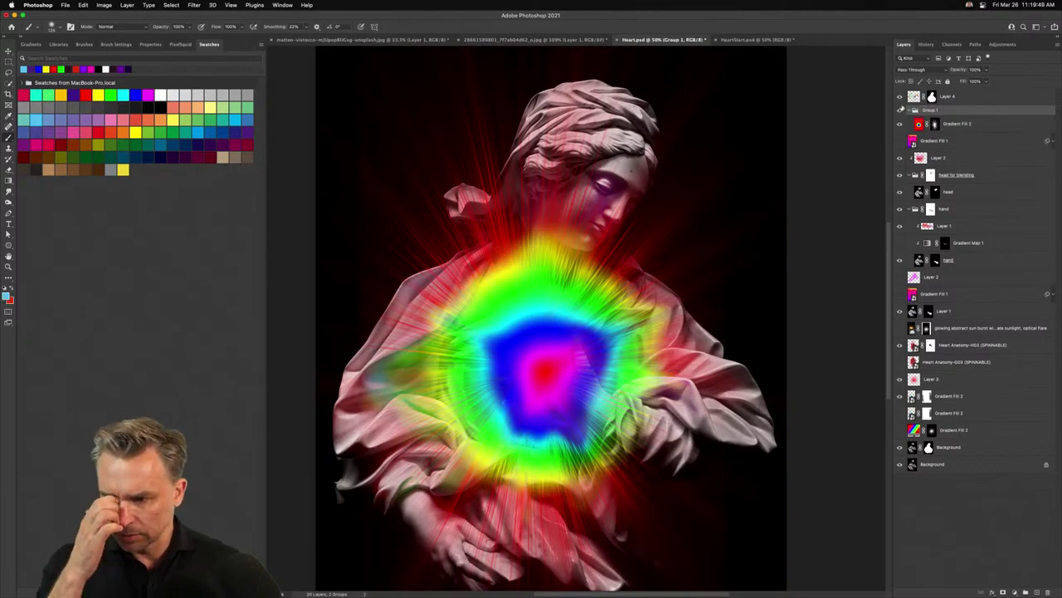
left_click(912, 111)
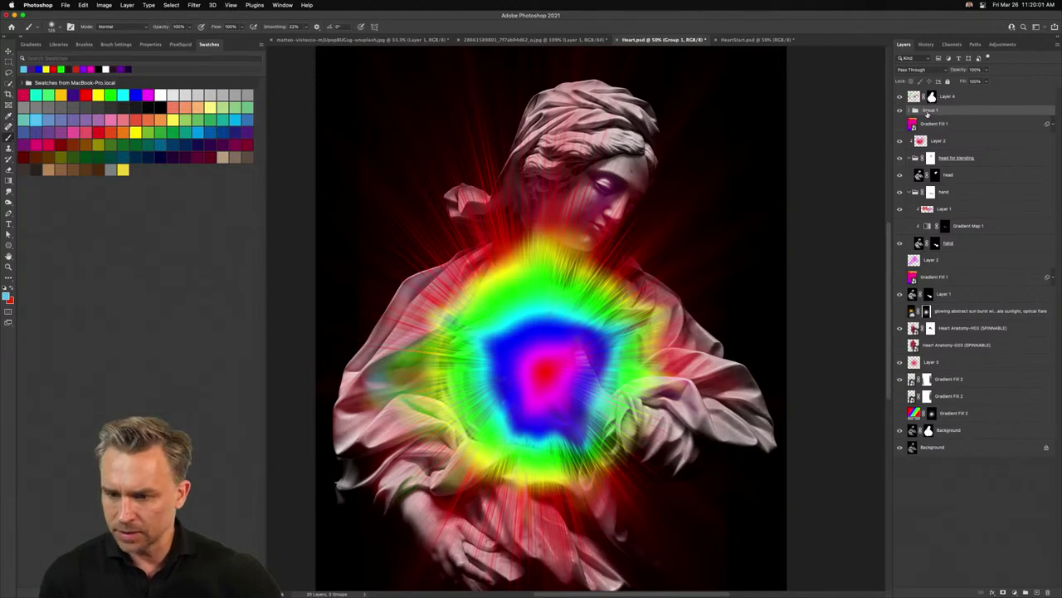
Hide Group 1 with a black layer mask, then paint white from the neck past the headscarf to reveal red rays
left_click(1001, 590, "alt")
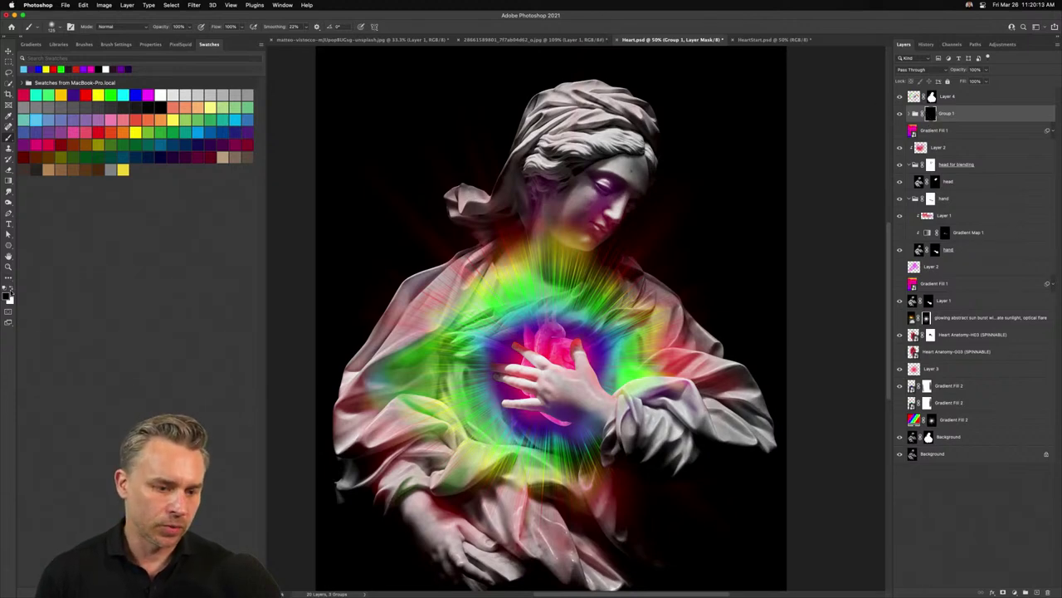
key("x")
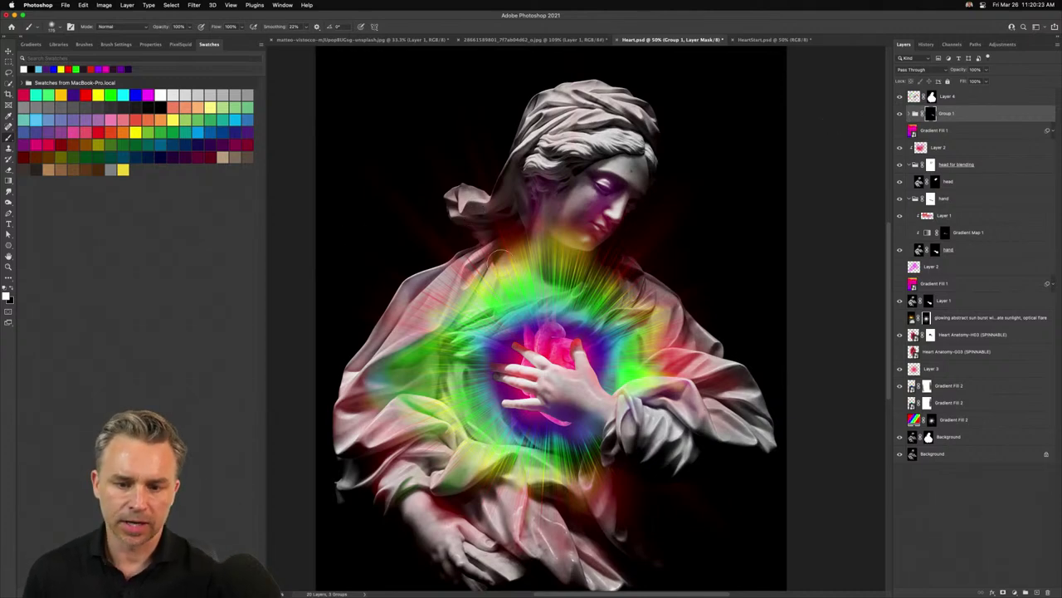
left_click_drag(513, 264, 457, 95)
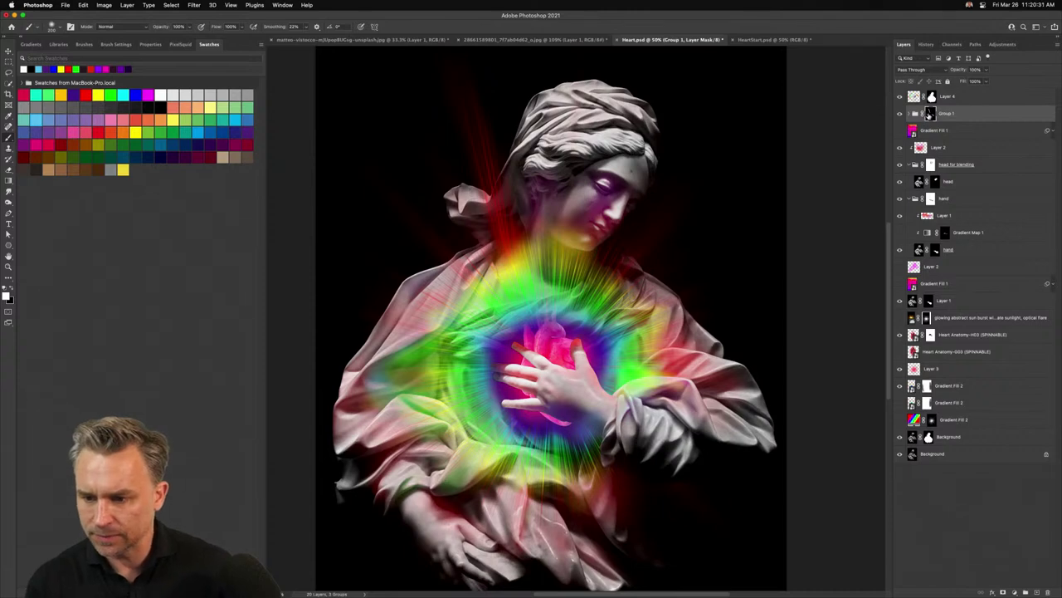
Compare the rainbow burst with Group 1's layer mask disabled and enabled
right_click(929, 114)
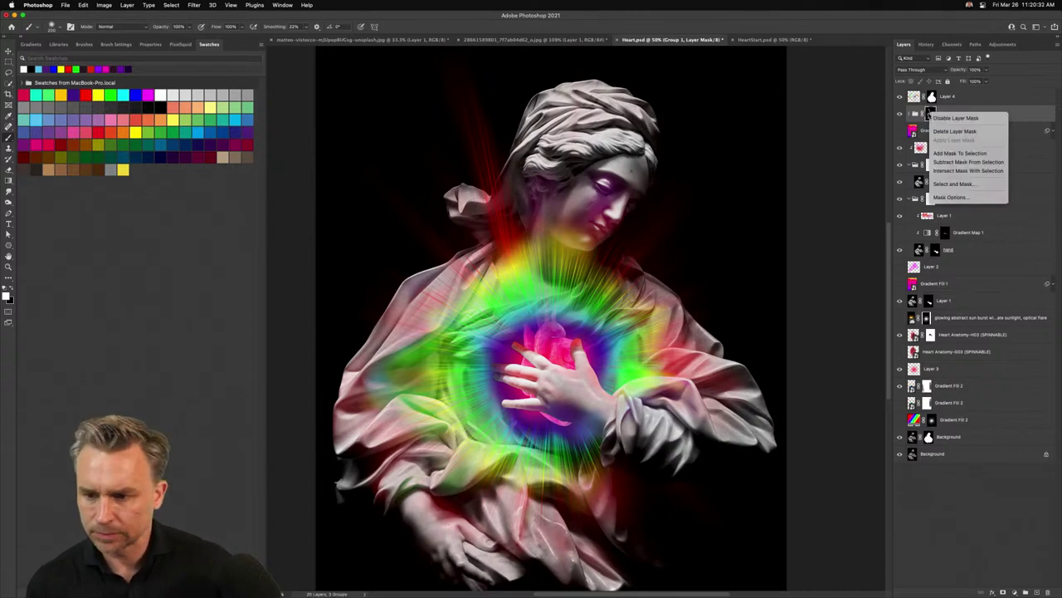
left_click(953, 120)
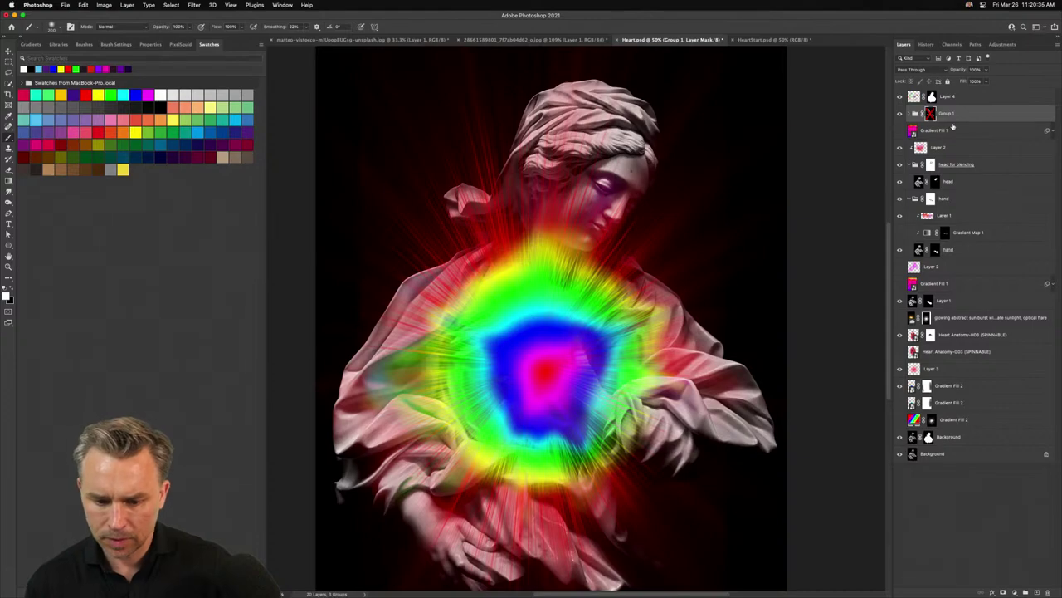
left_click(929, 114)
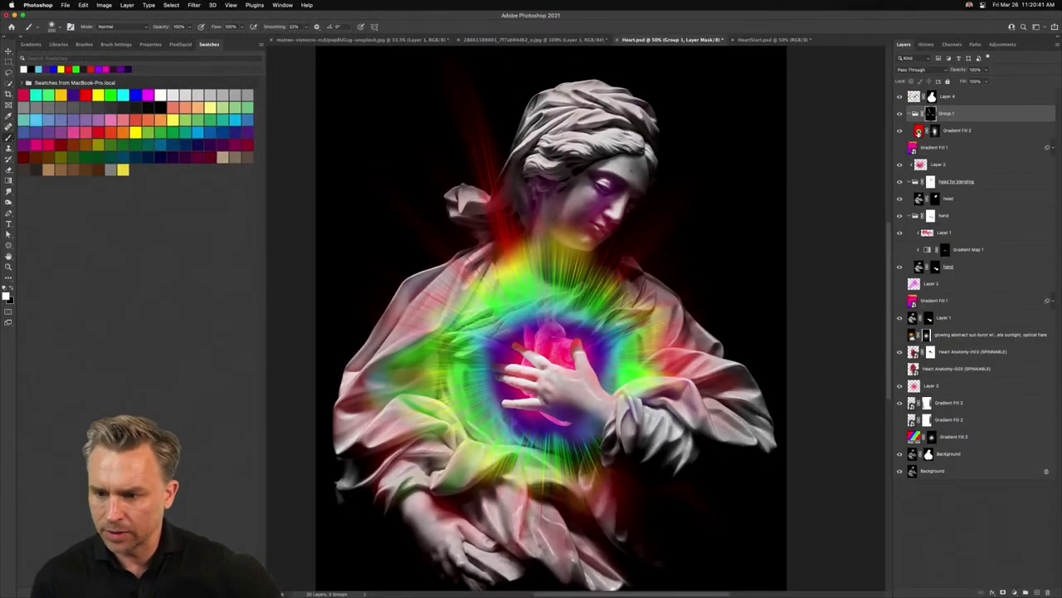
Rotate the Gradient Fill 2 layer inside Group 1 by about -86°
left_click(918, 131)
key("ctrl+t")
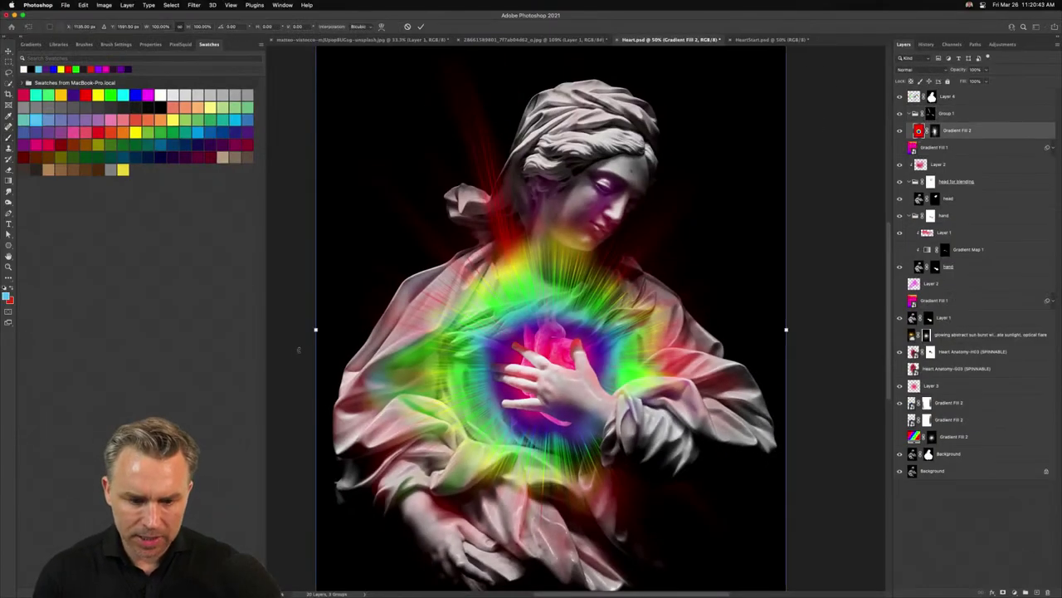
left_click_drag(288, 305, 526, 490)
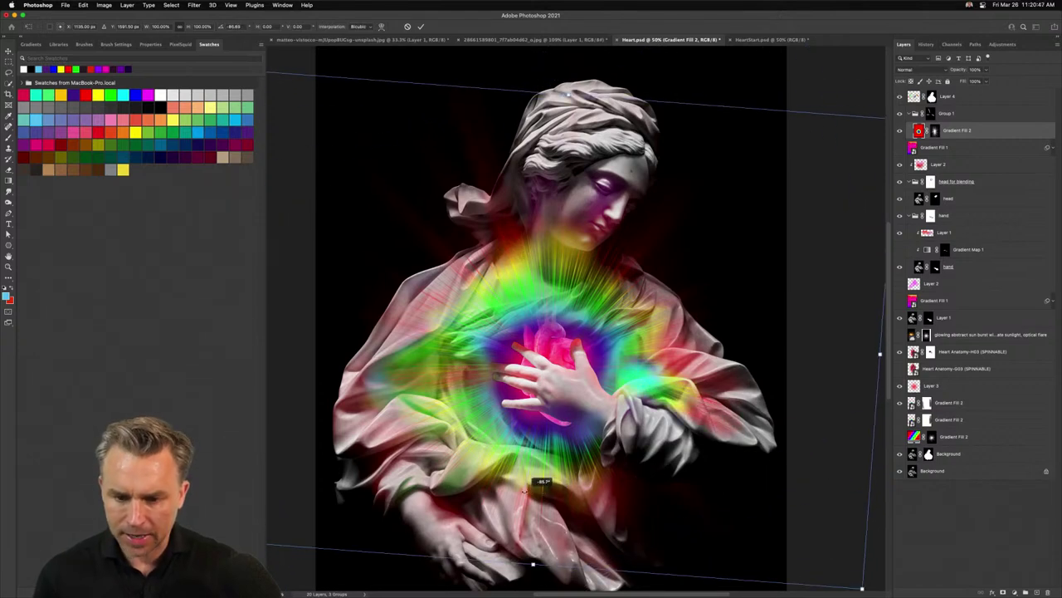
key("Return")
key("b")
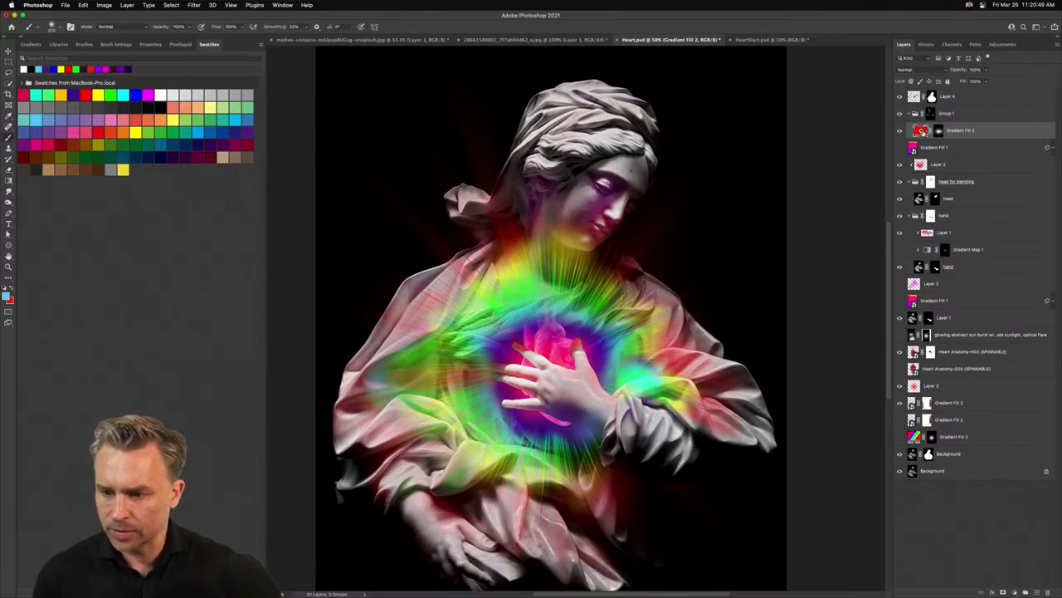
Paint white on Group 1's mask to reveal more of the rotated burst over the robe and sleeve, and save the document
left_click(929, 114)
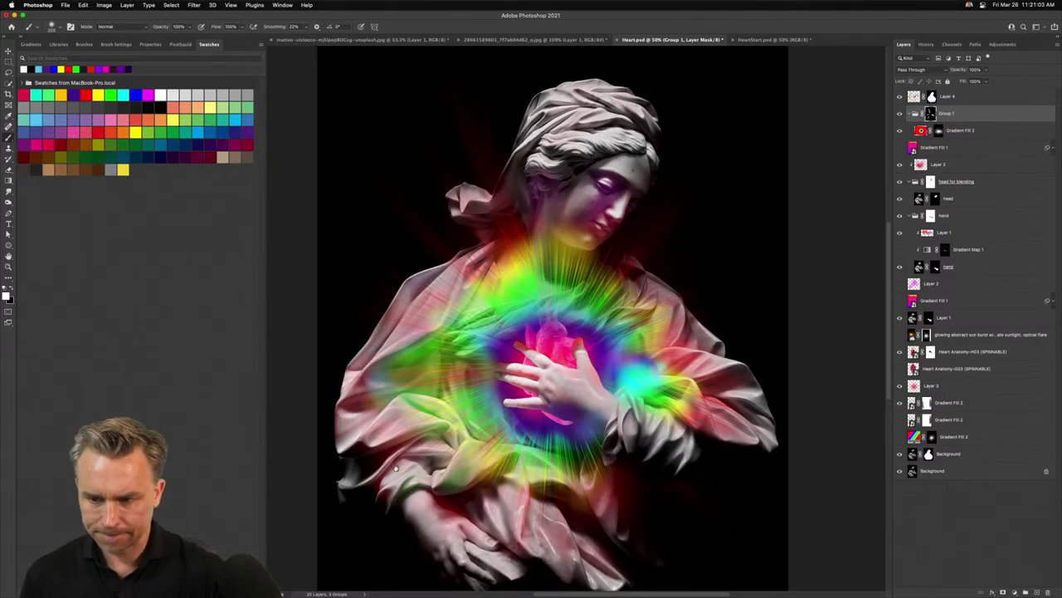
scroll(426, 353, "down", 3)
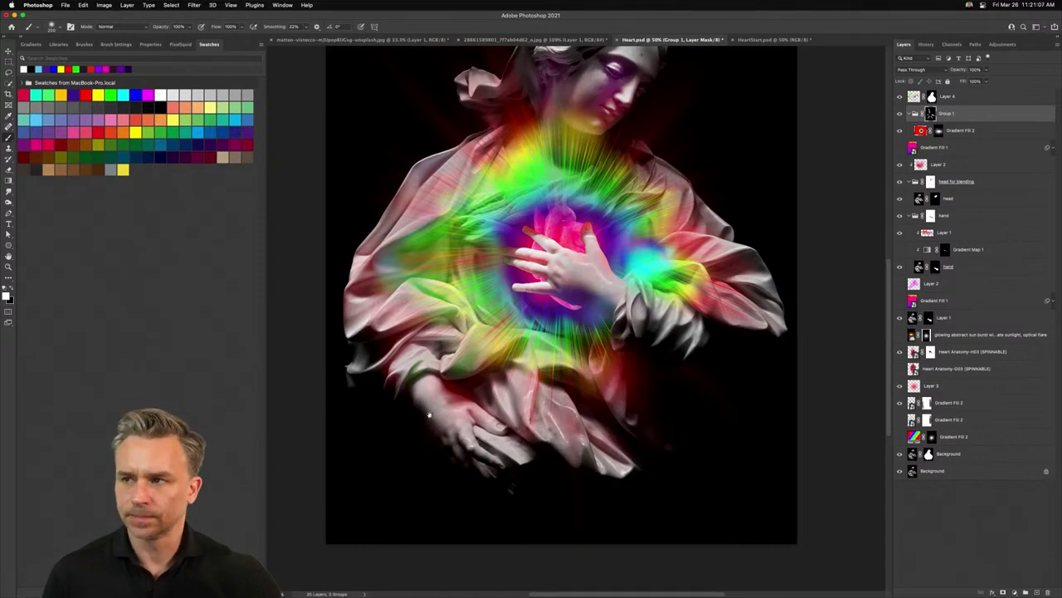
scroll(463, 496, "up", 6)
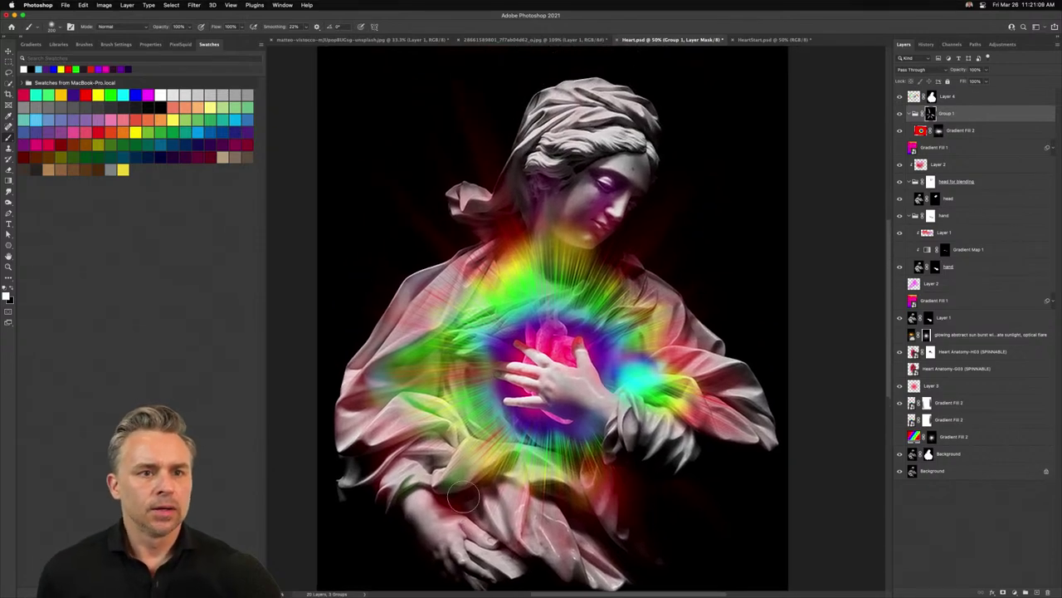
key("super+s")
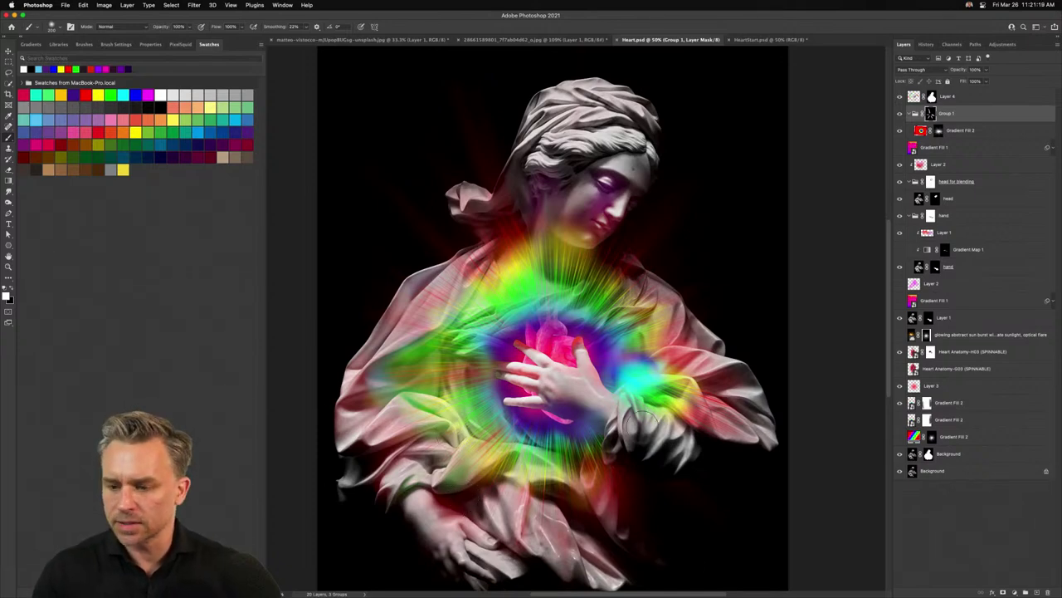
Compare the composite with the bottommost Background layer shown and hidden
left_click(942, 471)
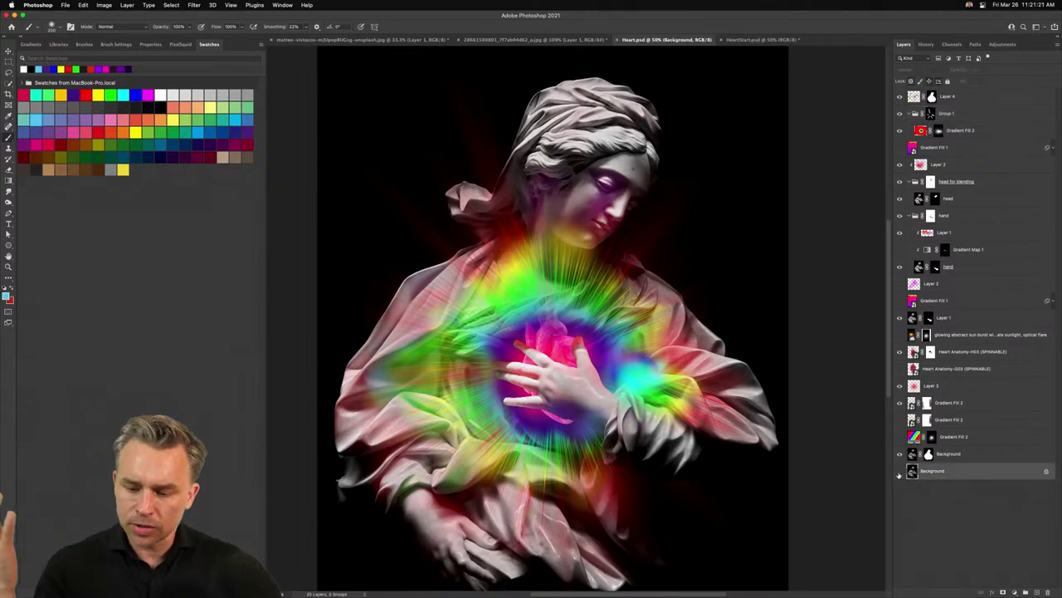
left_click(899, 471)
left_click(900, 471)
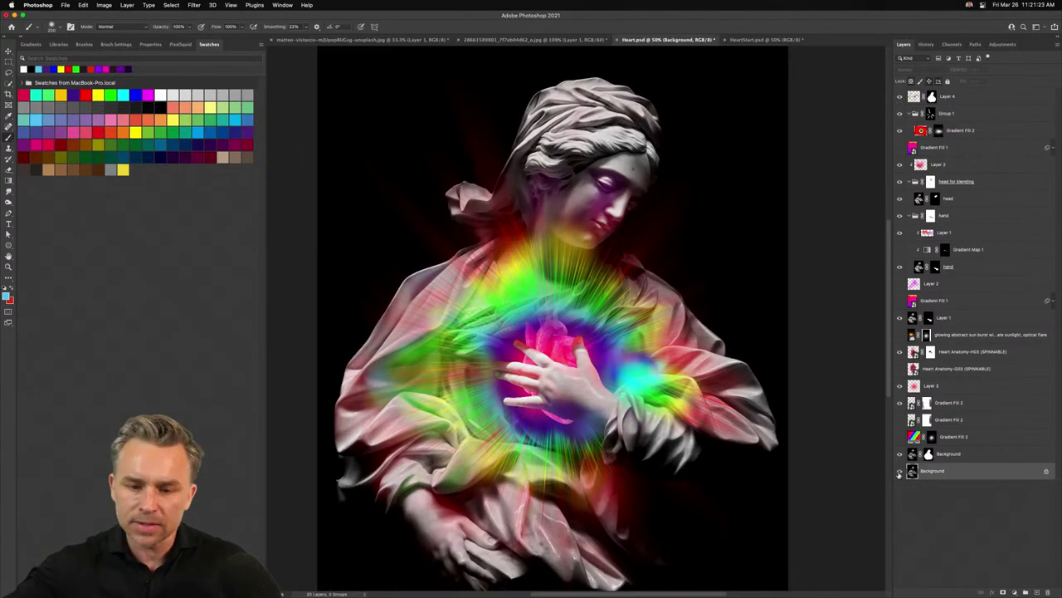
left_click(899, 471)
left_click(900, 471)
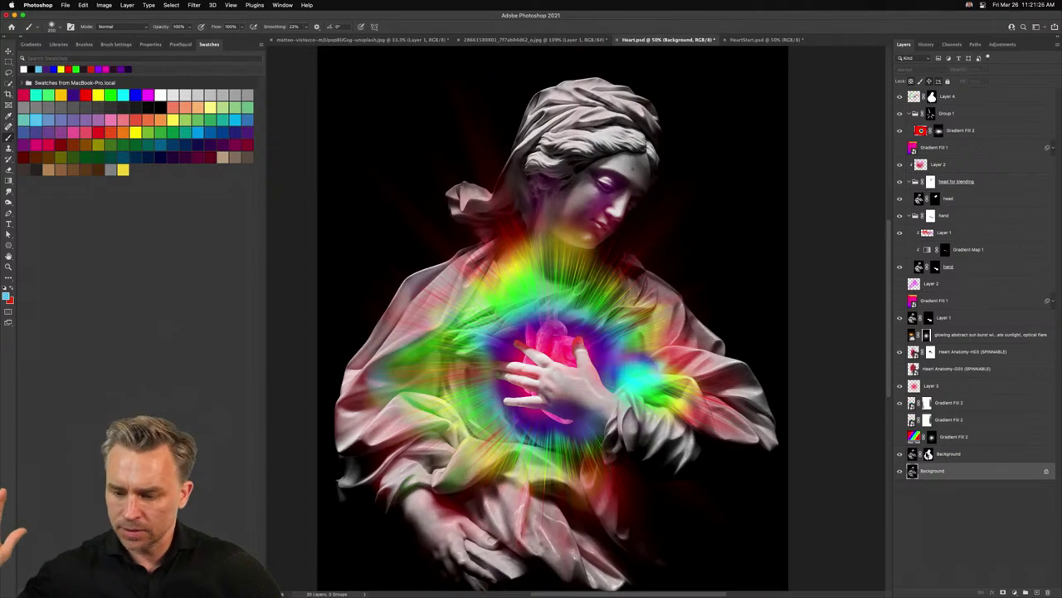
Search the libraries for "bokeh" and place the colorful defocused bokeh lights image directly above the masked Background layer
left_click(929, 453)
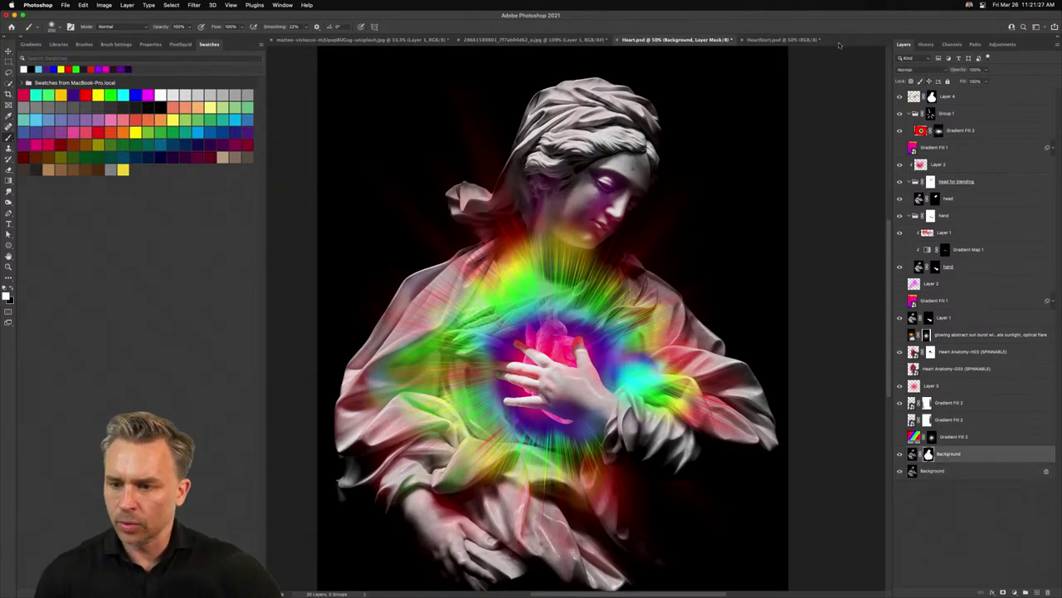
left_click(55, 45)
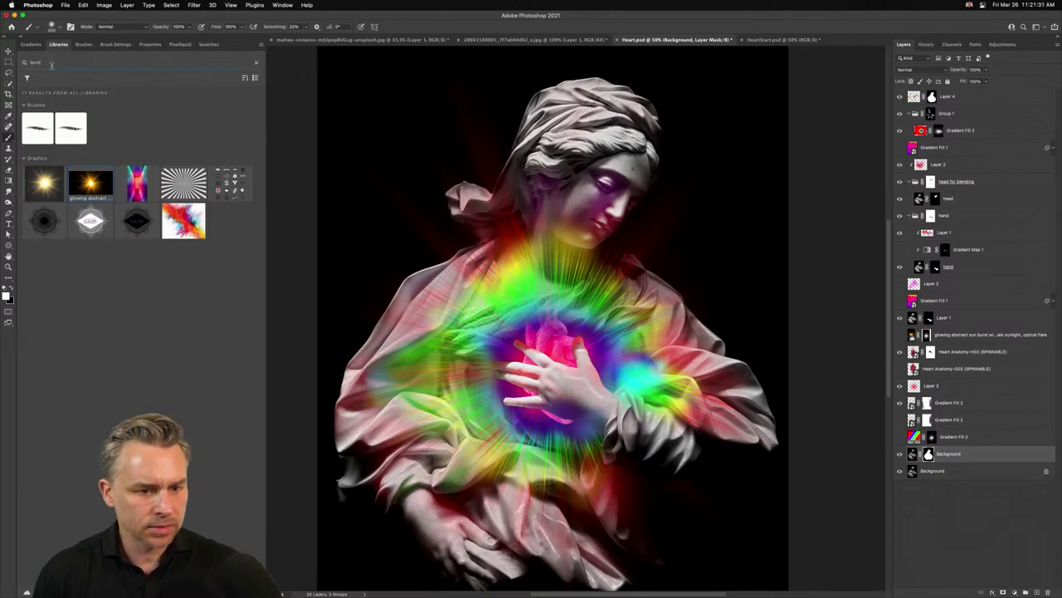
type("bokeh")
key("Return")
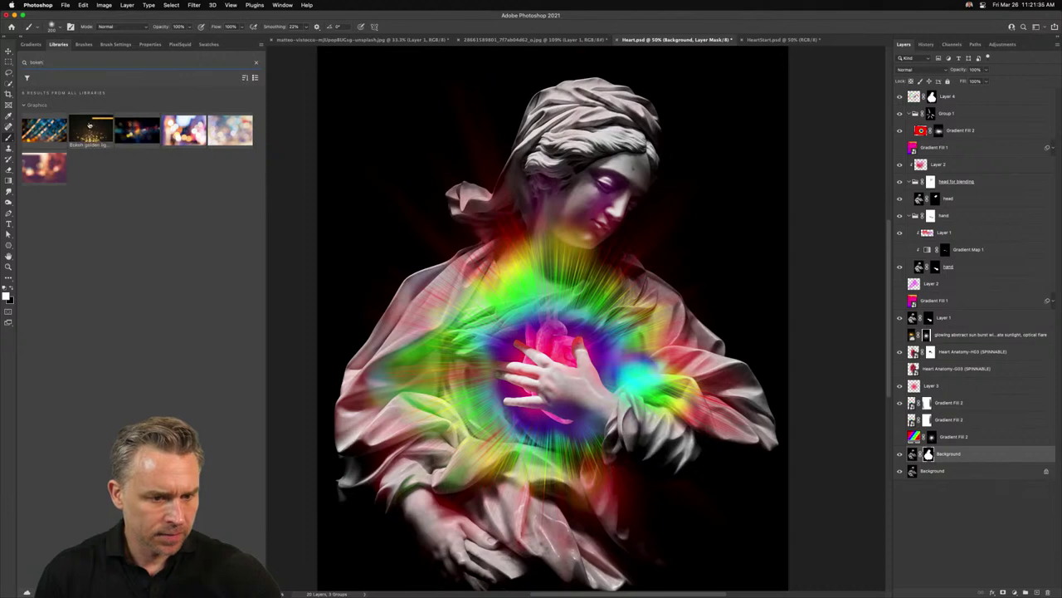
left_click_drag(135, 130, 539, 373)
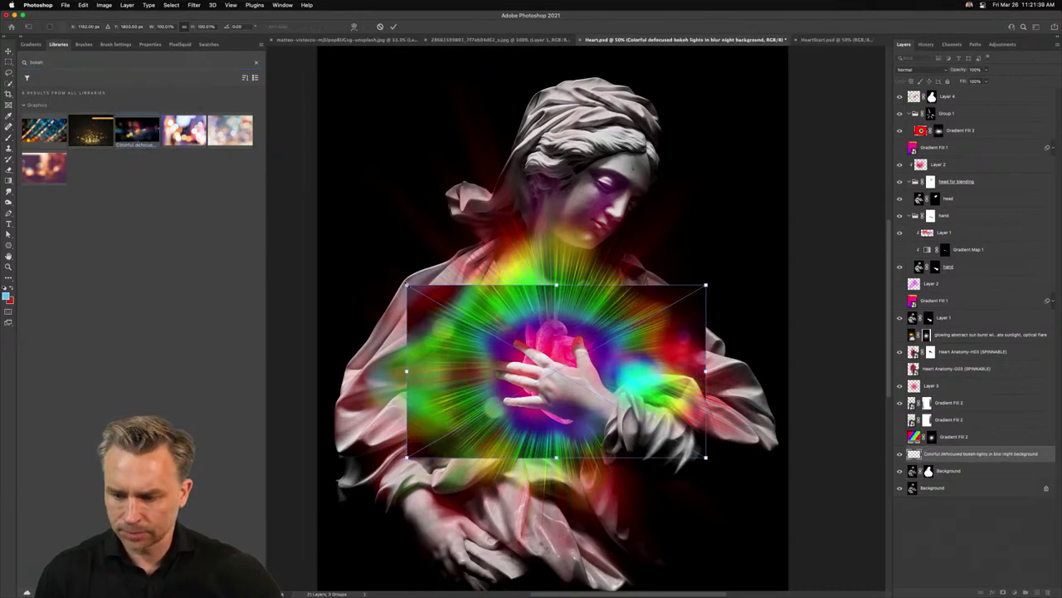
Enlarge the placed bokeh image well beyond the canvas width and position it across the upper part of the composite
left_click_drag(407, 285, 23, 23)
mouse_move(318, 358)
left_mouse_down()
mouse_move(521, 210)
mouse_move(546, 145)
mouse_move(536, 134)
left_mouse_up()
key("Return")
Move the bokeh lights layer to the top of the layer stack and set its blend mode to Lighten
left_click_drag(979, 453, 935, 89)
left_click(913, 69)
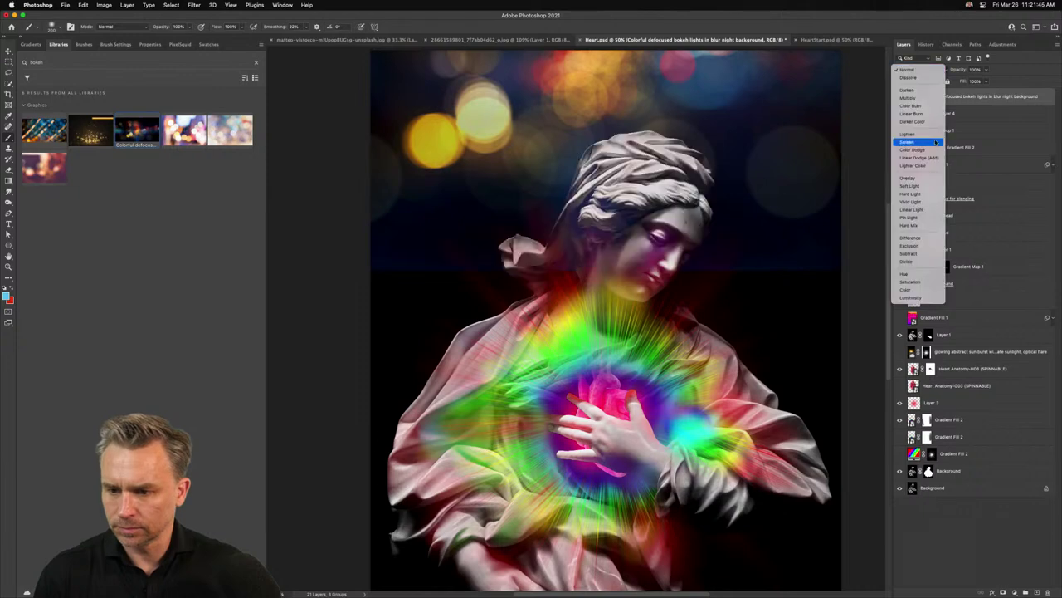
left_click(932, 134)
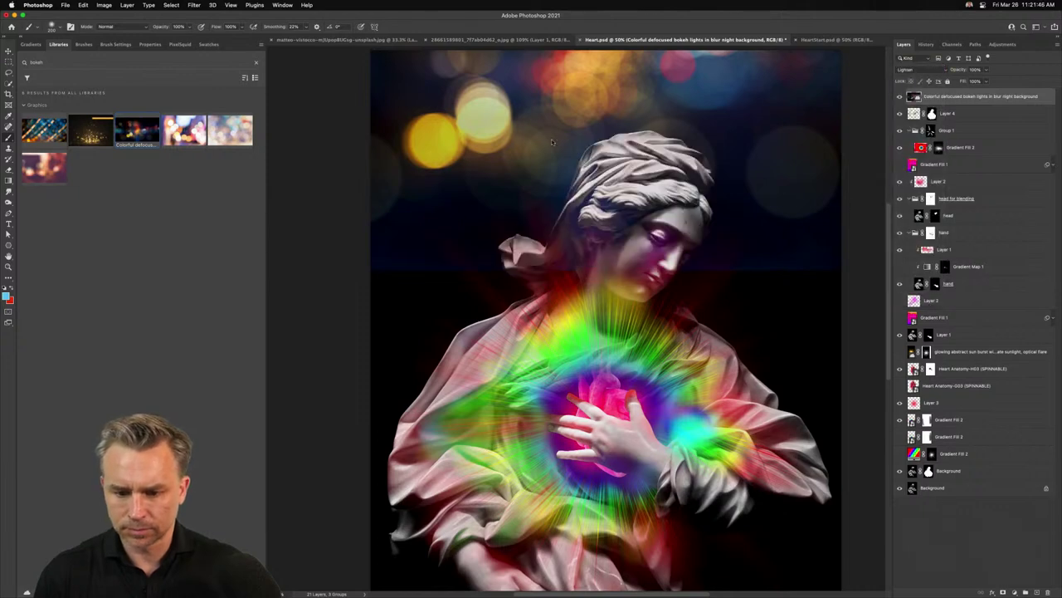
Shift the bokeh lights image upward so that its lights clear the statue
left_click(9, 51)
left_click_drag(517, 274, 498, 125)
scroll(469, 238, "down", 3)
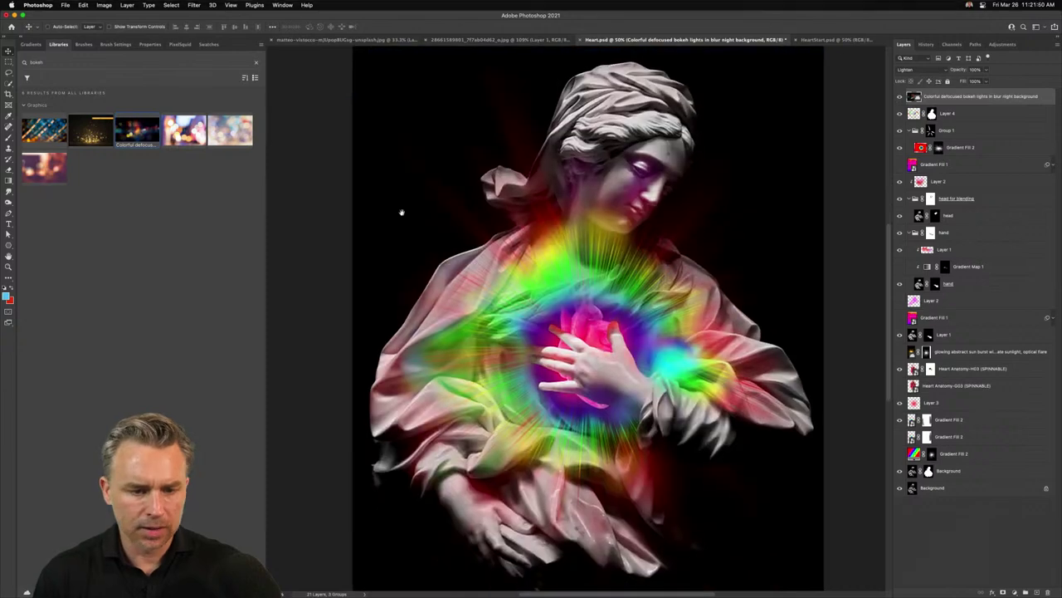
Clear the library search, switch to the Adobe Stock bokeh results in Chrome and save "defocused xmas lights" to the library
left_click(255, 62)
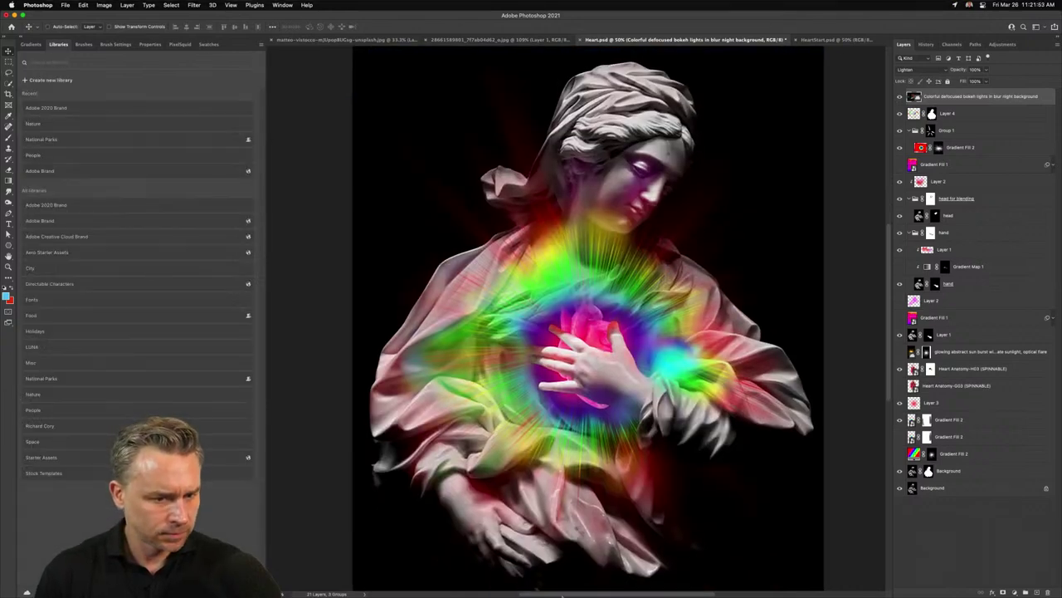
left_click(543, 585)
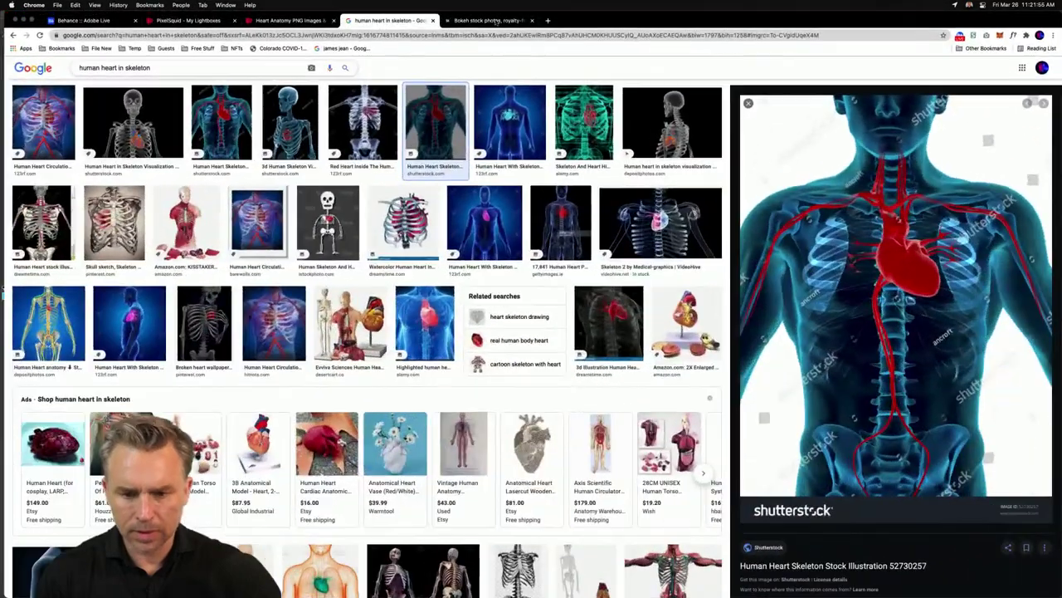
left_click(471, 20)
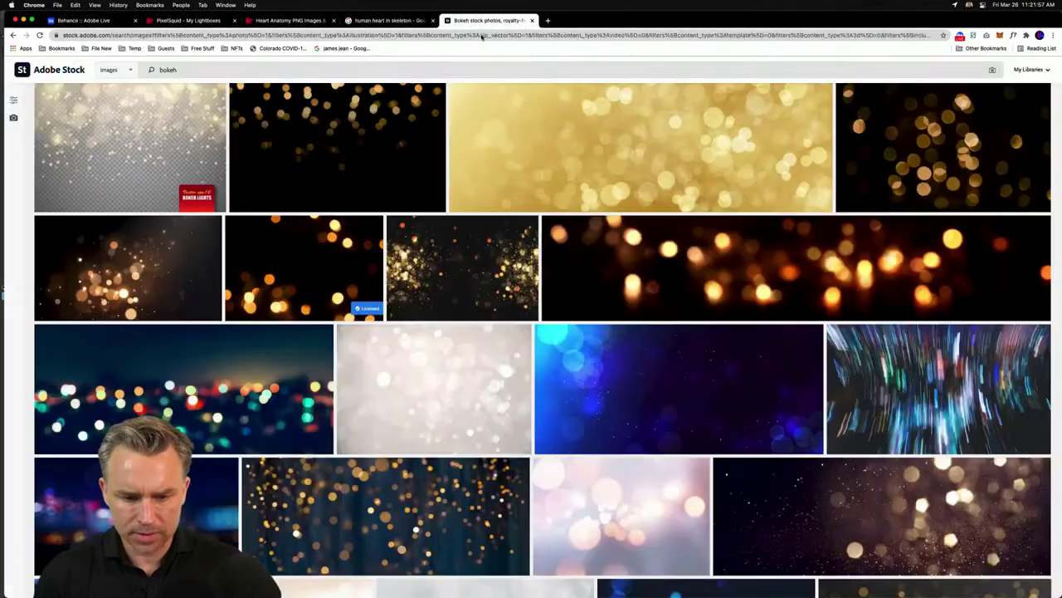
mouse_move(135, 266)
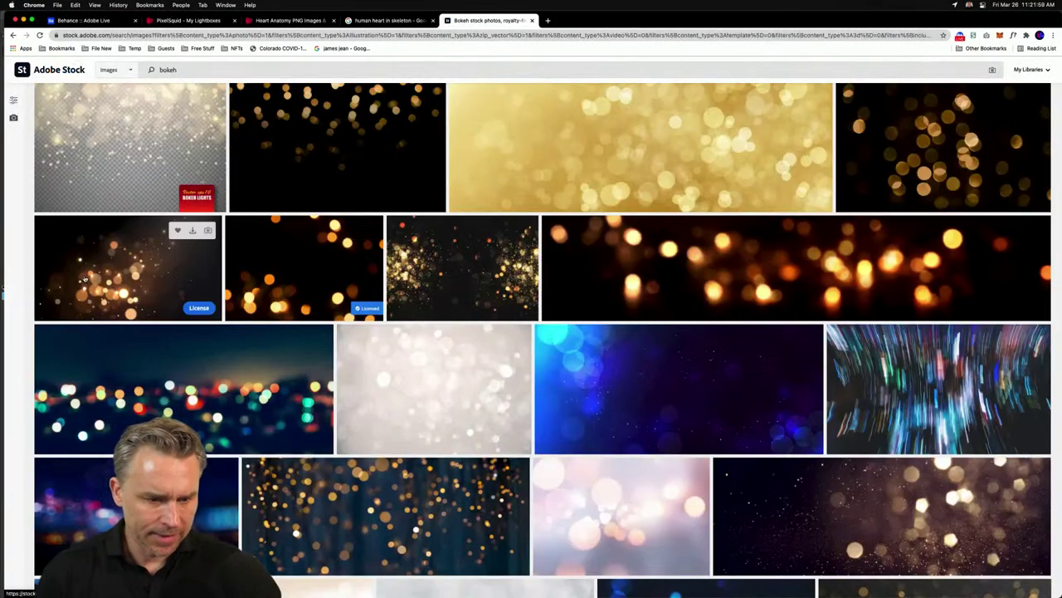
left_click(346, 264)
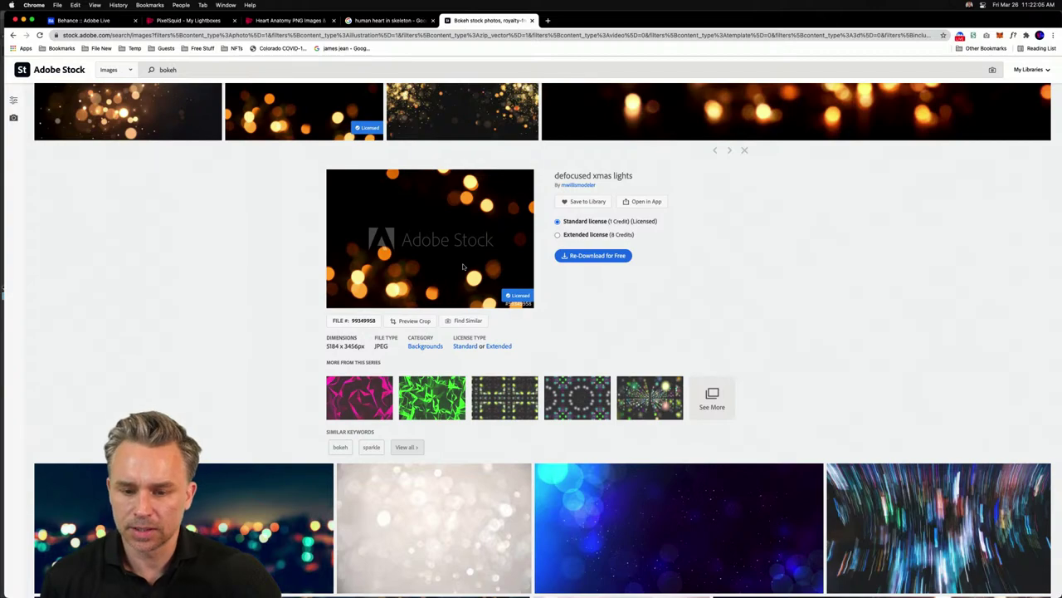
left_click(581, 201)
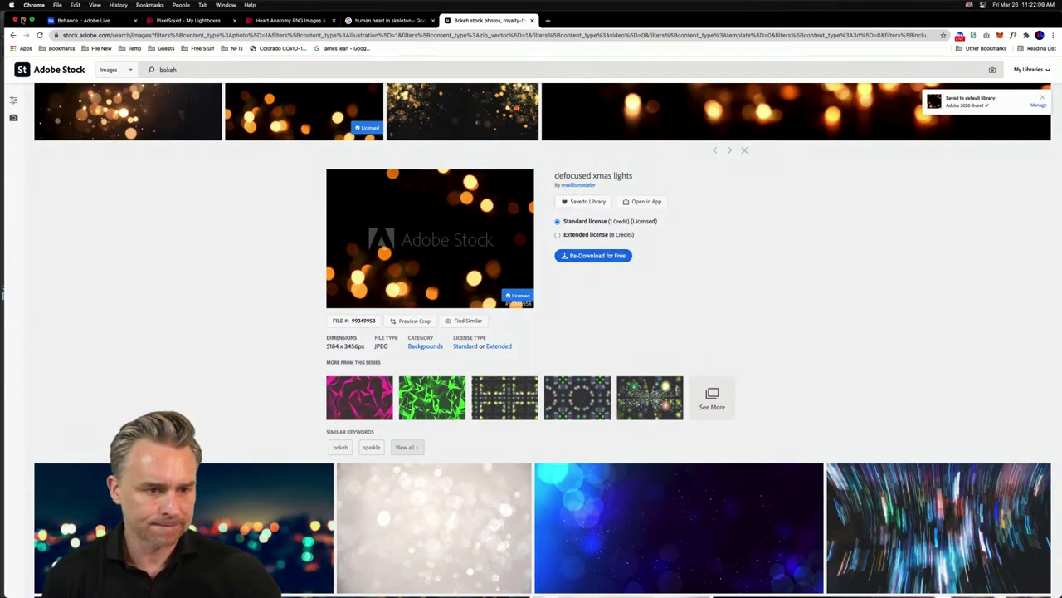
left_click(22, 20)
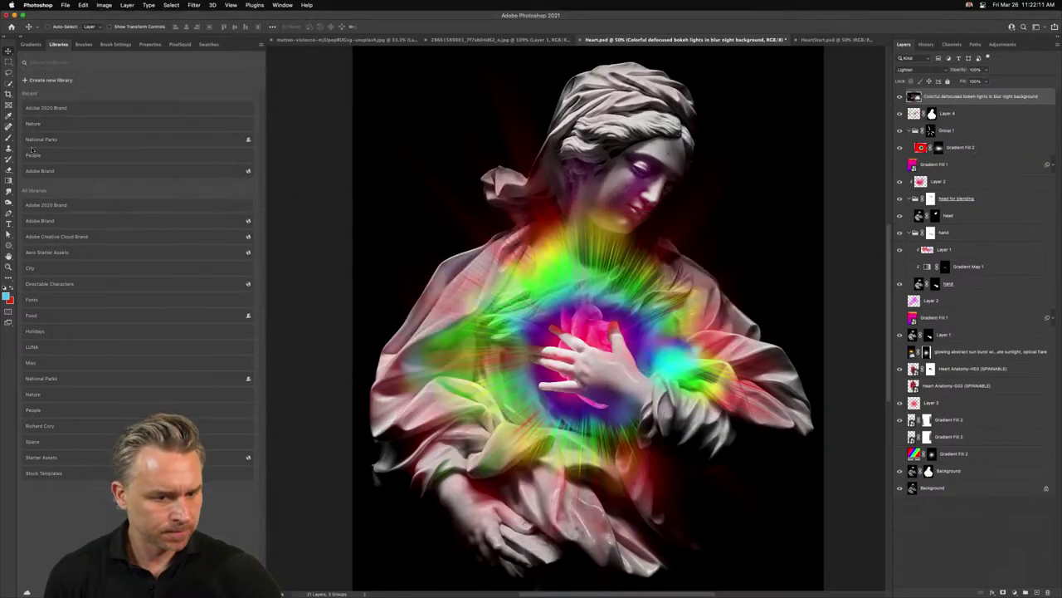
Place "defocused xmas lights" from the Adobe 2020 Brand library, rotated 90° and scaled to about 292%
left_click(46, 108)
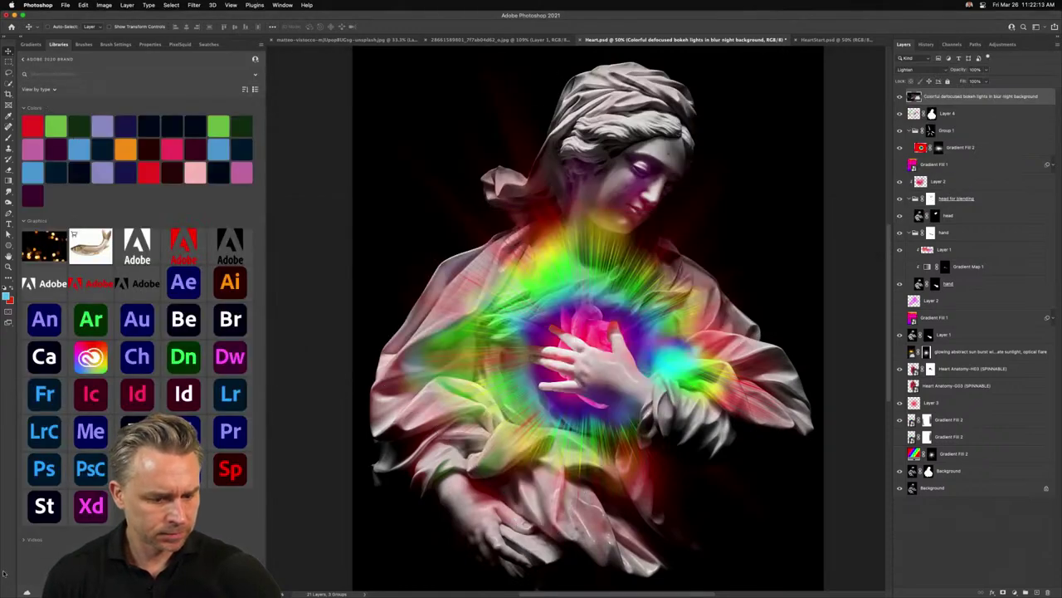
left_click_drag(37, 248, 588, 346)
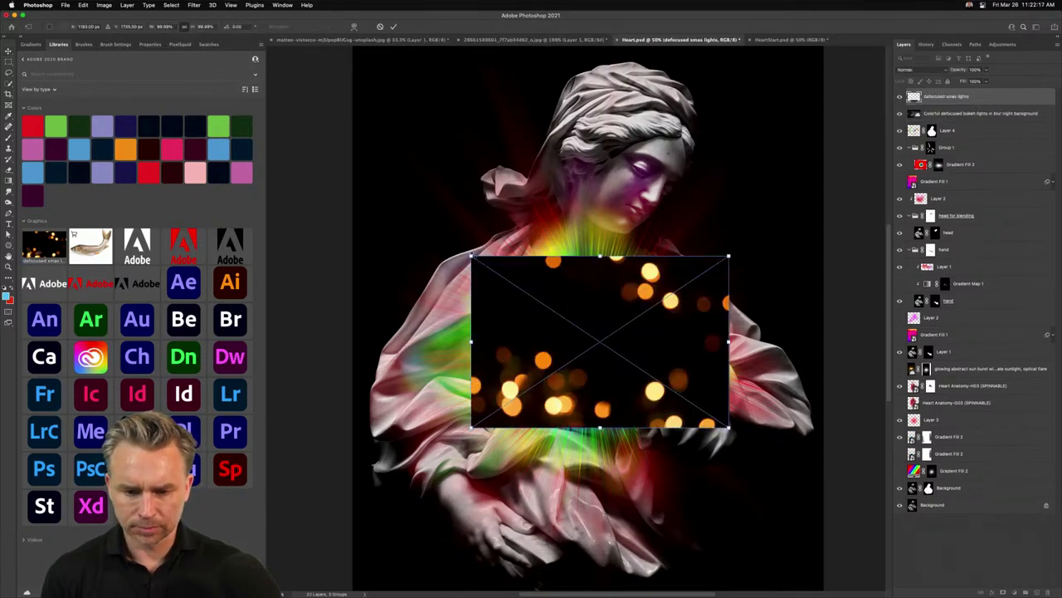
left_click_drag(471, 256, 291, 135)
left_click_drag(467, 285, 496, 339)
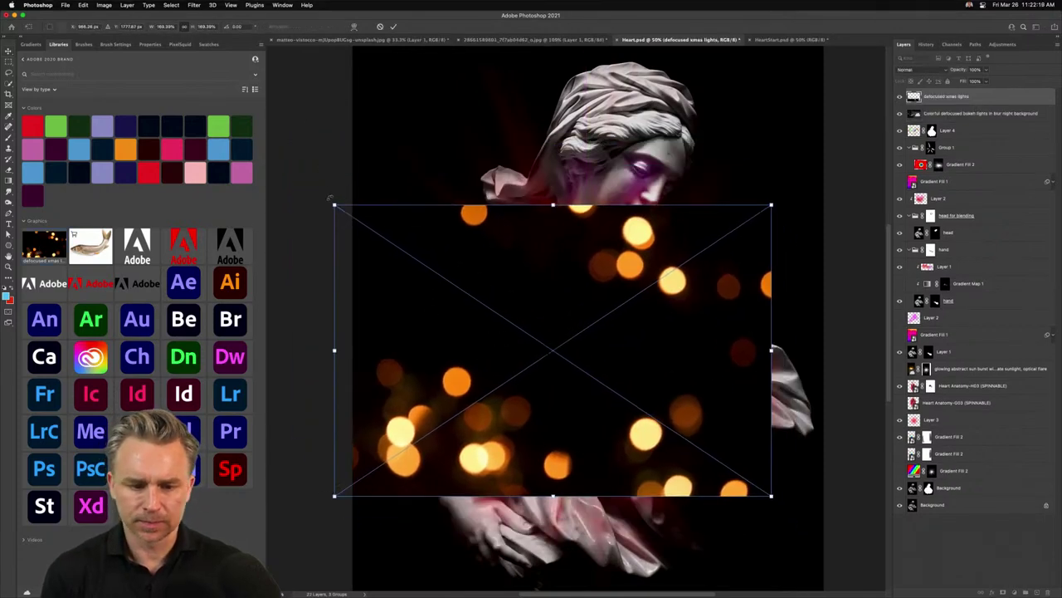
left_click_drag(330, 197, 656, 165)
left_click_drag(699, 132, 844, 25)
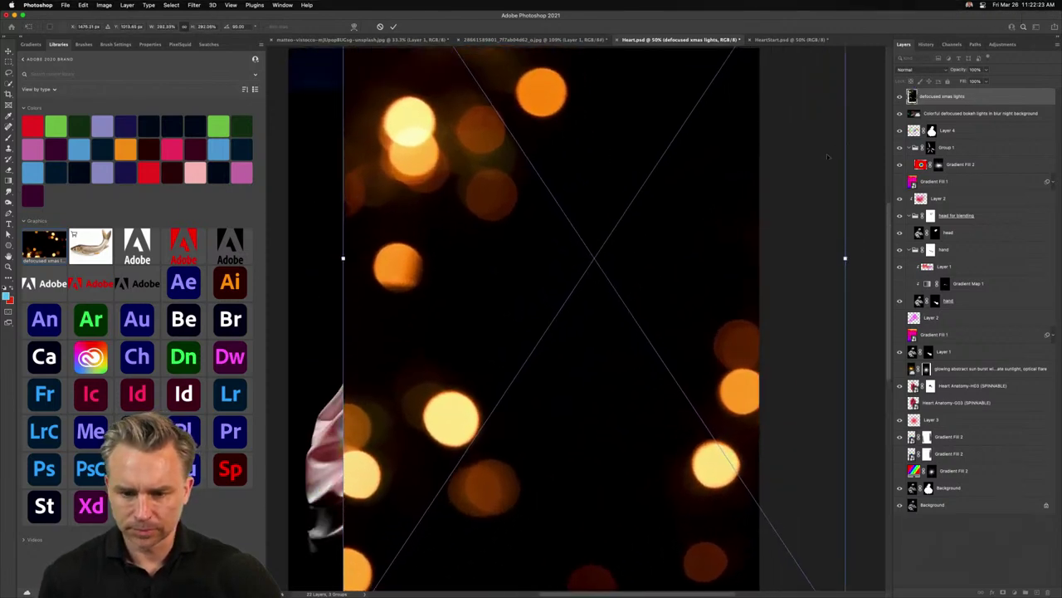
key("Return")
Reposition the "defocused xmas lights" image around the statue, set its blend mode to Lighten and hide the layer
left_click_drag(424, 273, 464, 223)
left_click_drag(529, 247, 432, 385)
left_click(909, 70)
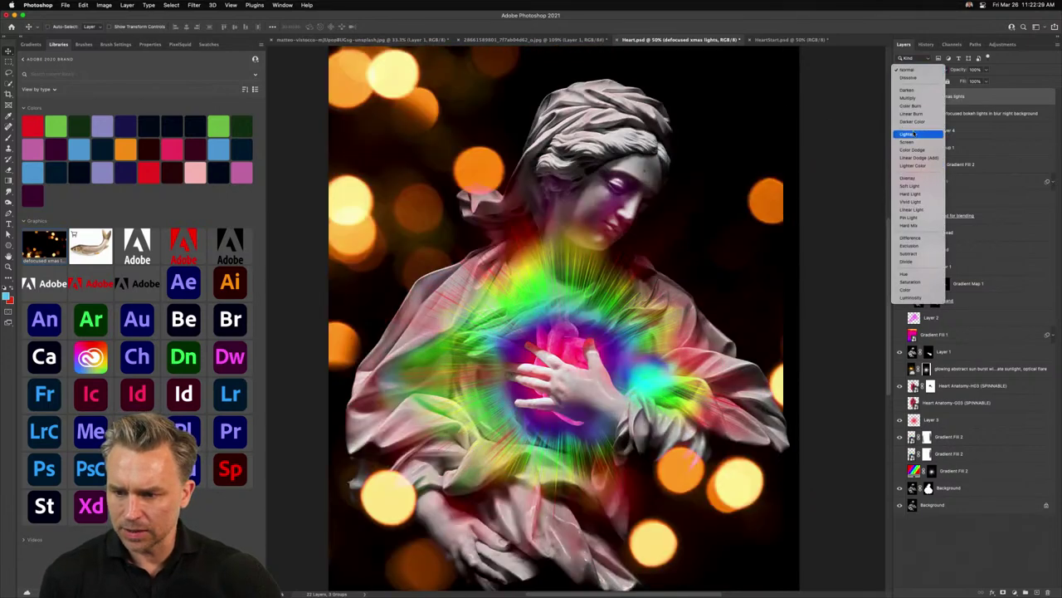
left_click(913, 133)
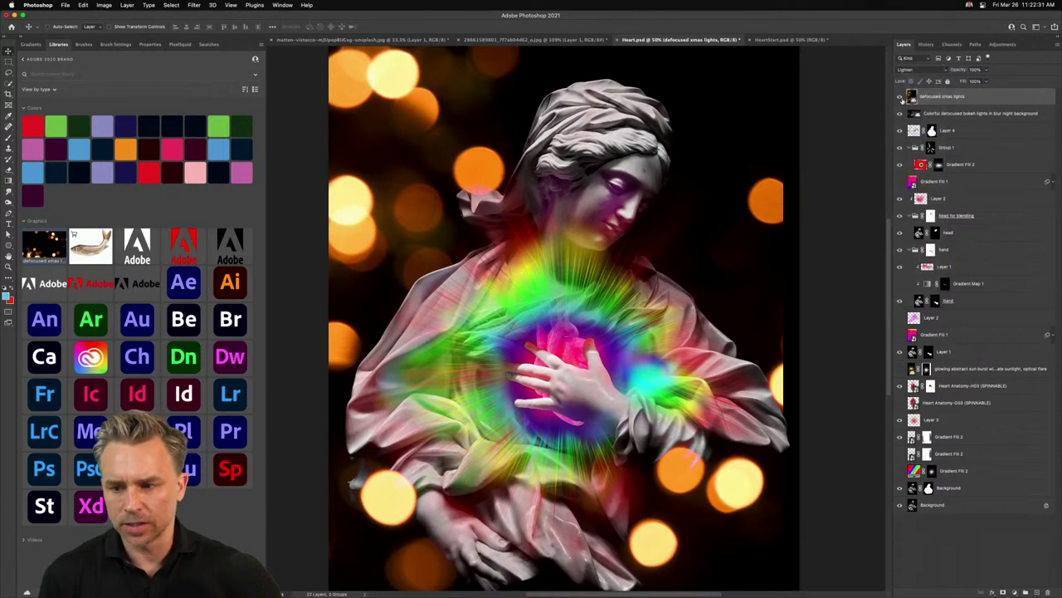
left_click(900, 96)
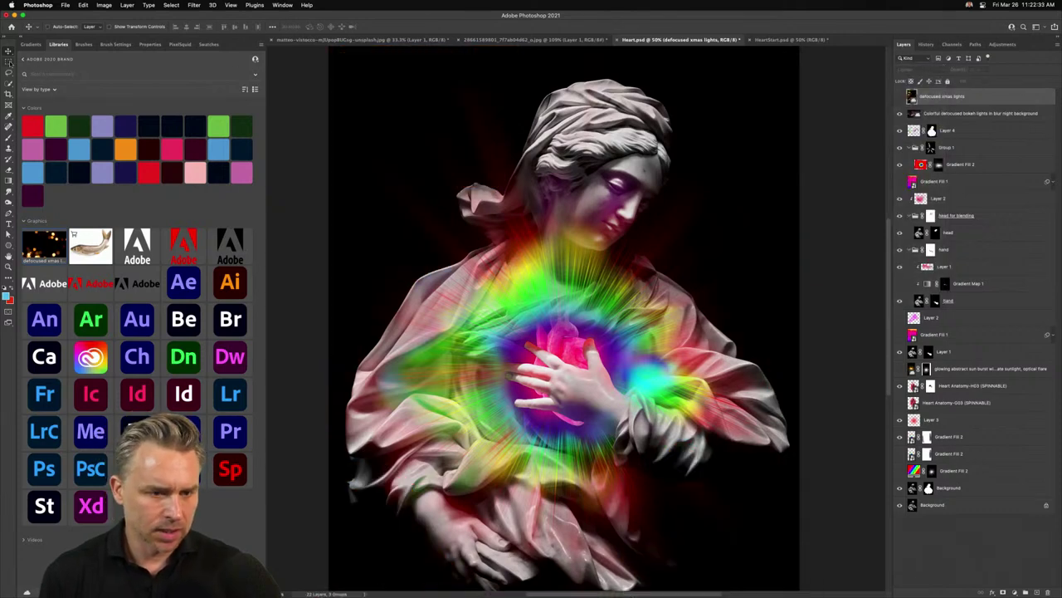
Free up canvas space by collapsing the Libraries, switch to Finder and browse the Downloads folder for the falling dust particles video
left_click(20, 37)
mouse_move(286, 595)
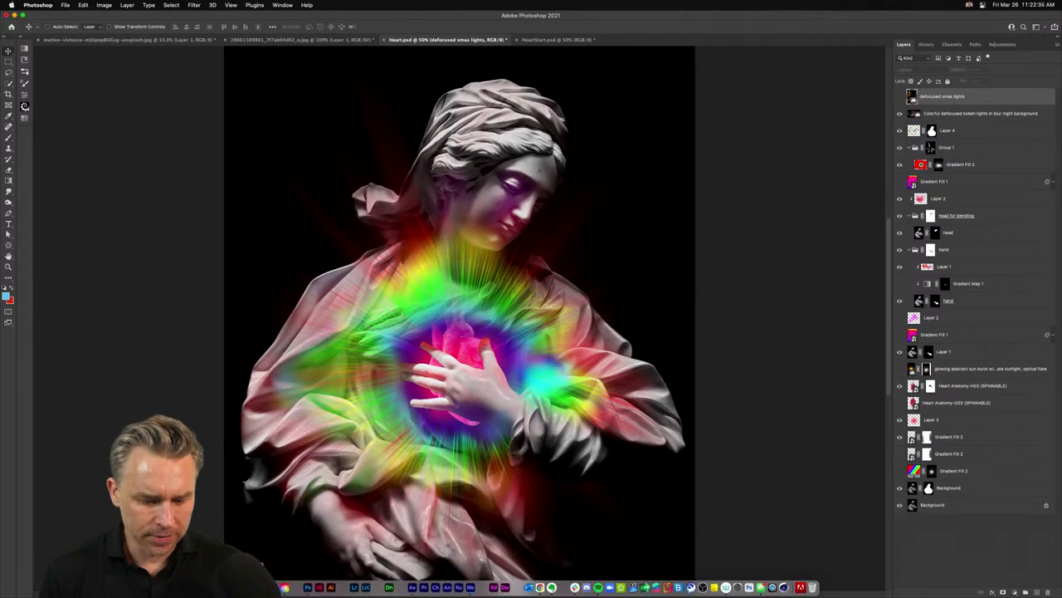
left_click(252, 588)
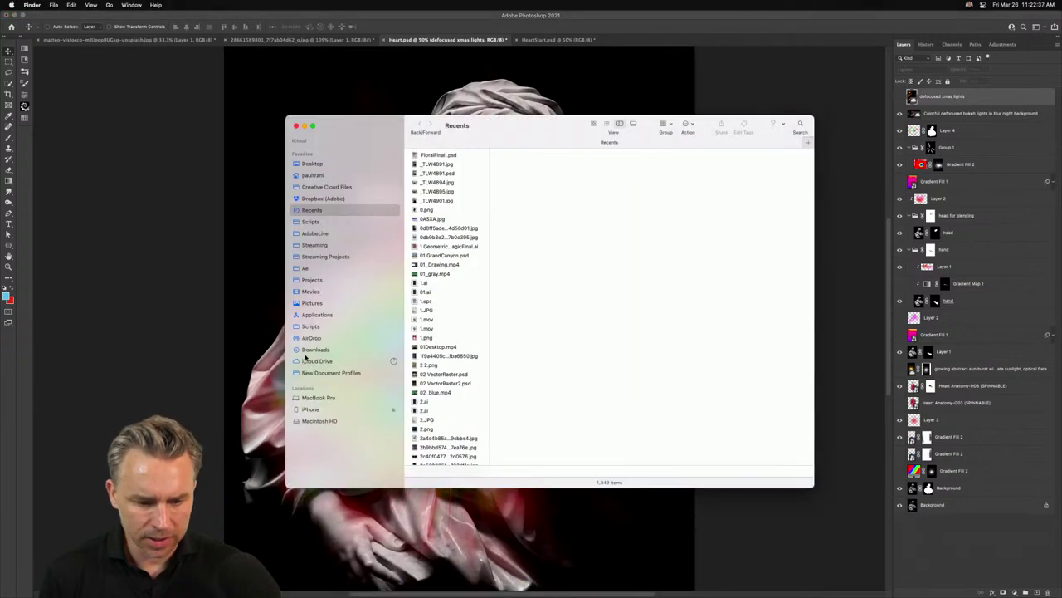
left_click(305, 351)
scroll(463, 256, "down", 5)
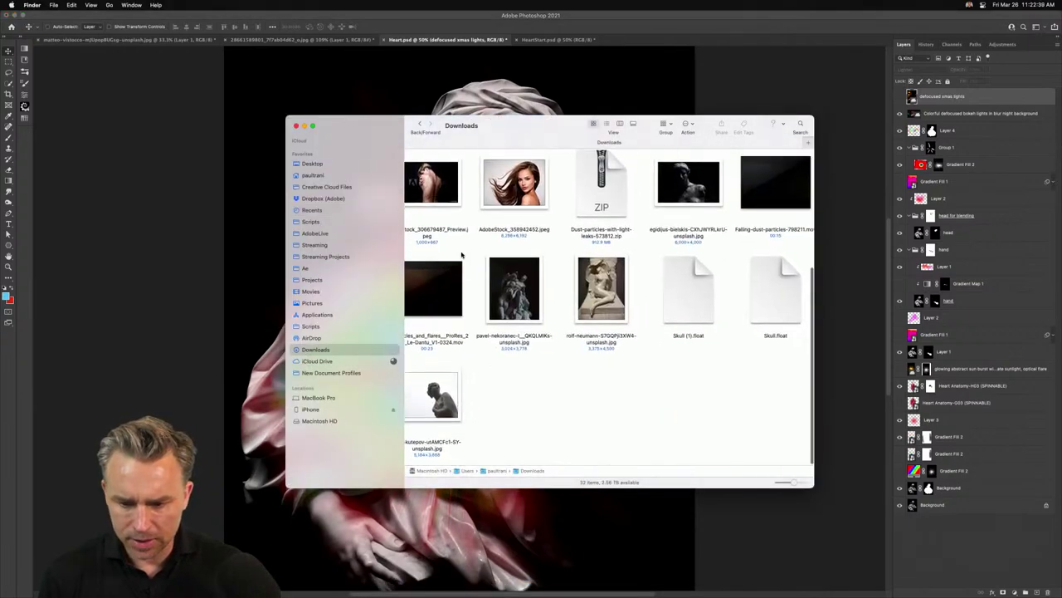
scroll(532, 382, "up", 3)
scroll(531, 382, "right", 3)
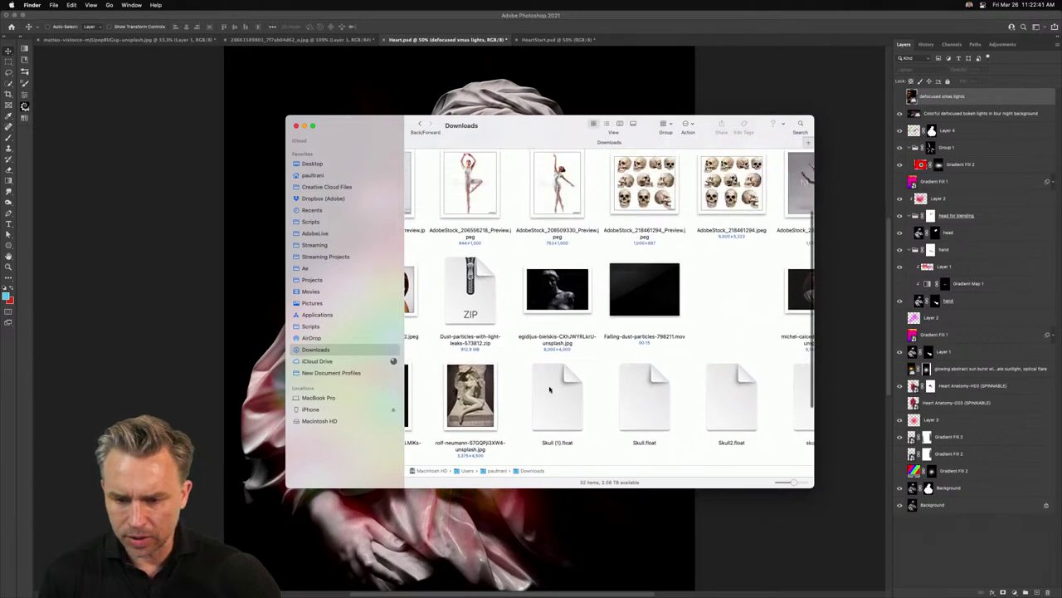
scroll(550, 389, "up", 2)
scroll(549, 390, "right", 3)
Preview the video Falling-dust-particles-798211.mov in the Downloads folder
left_click(528, 387)
key("space")
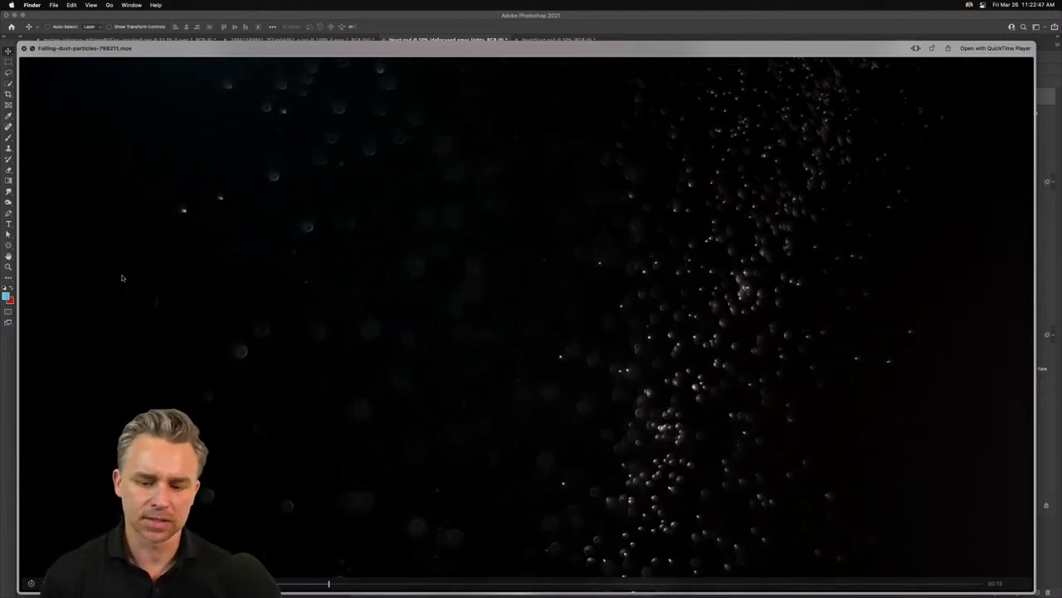
key("space")
key("space")
key("space")
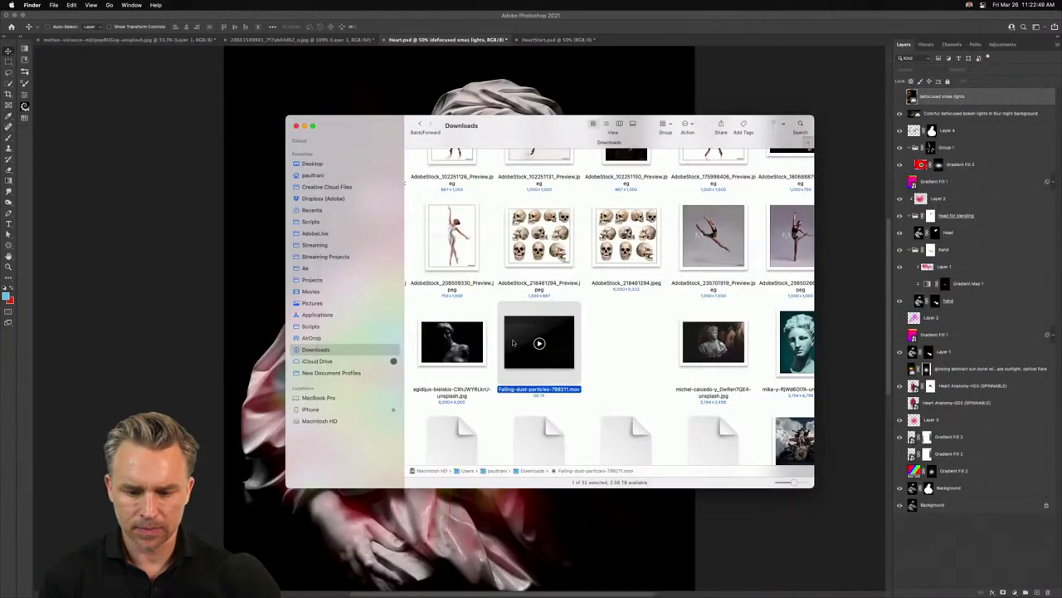
Open Falling-dust-particles-798211.mov in QuickTime Player, copy a frame of it and paste it into Heart.psd in Photoshop as a new layer
double_click(508, 343)
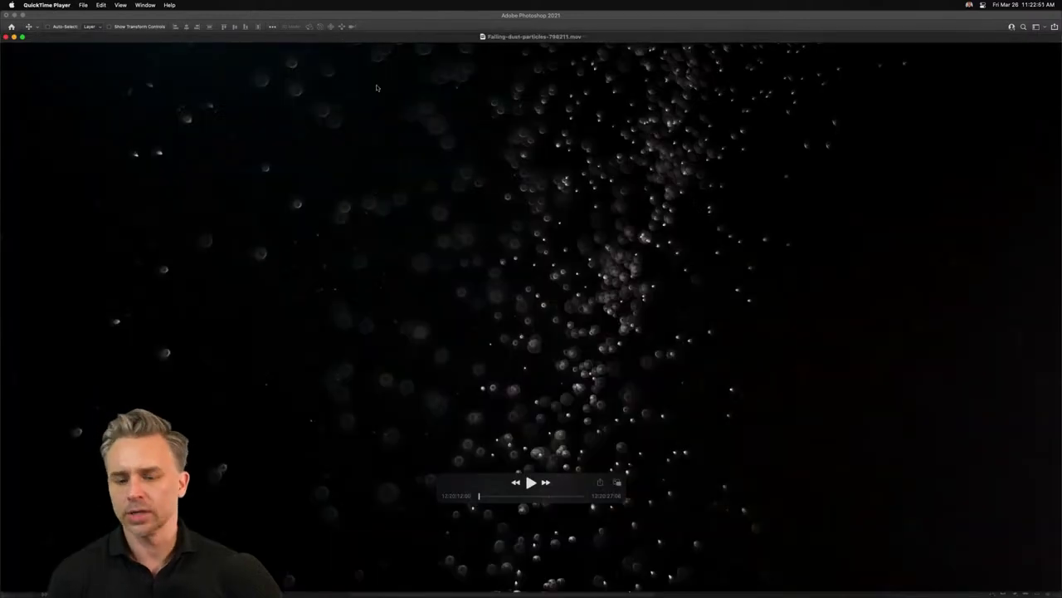
left_click(14, 38)
left_click(375, 18)
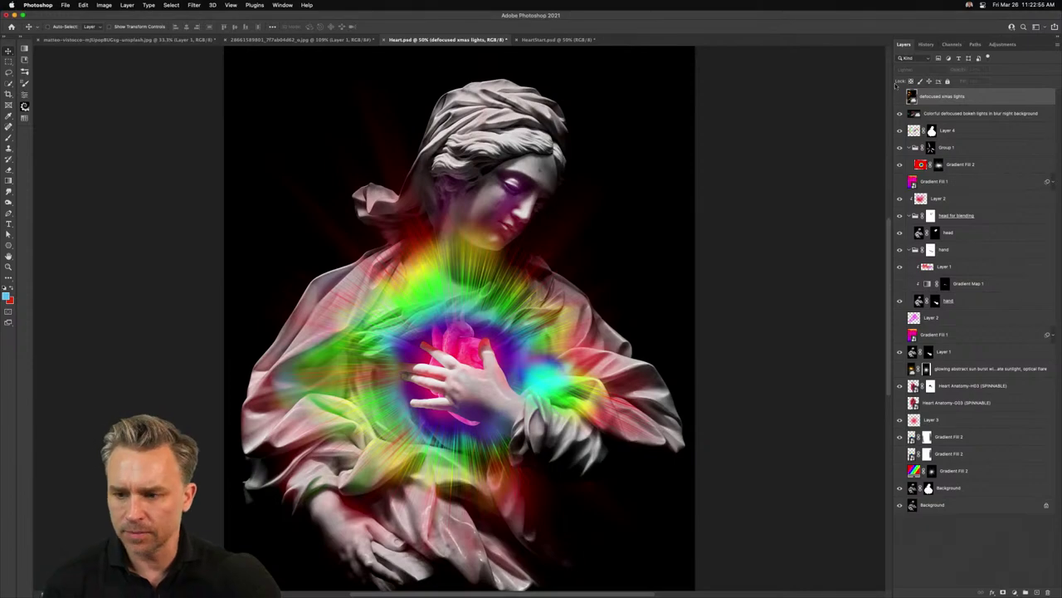
key("super+v")
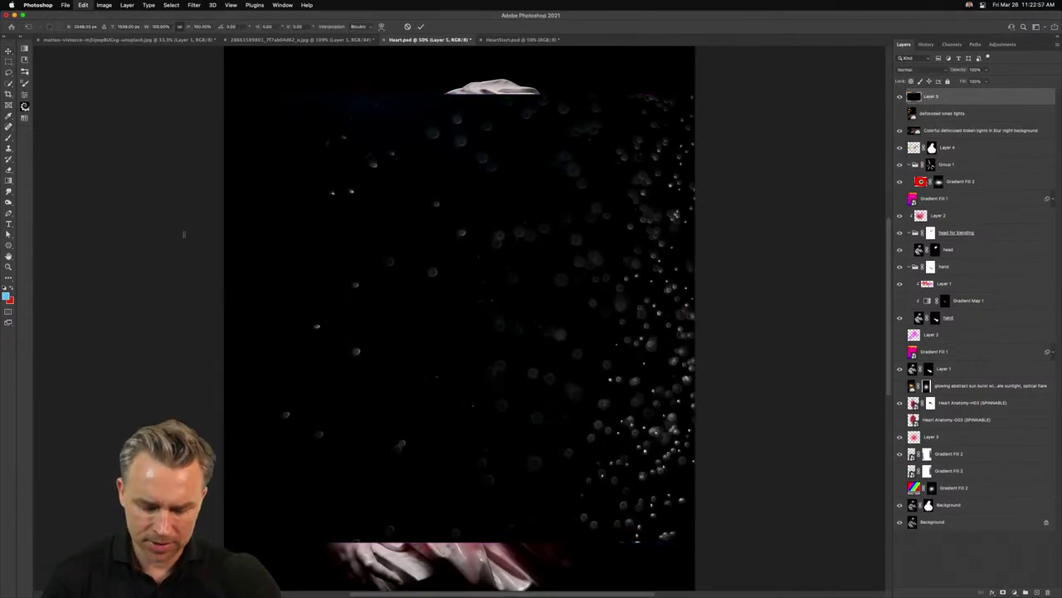
Rotate the pasted dust layer 90° and scale it to the canvas width, with the dense particles near the lower edge
key("super+minus")
key("super+minus")
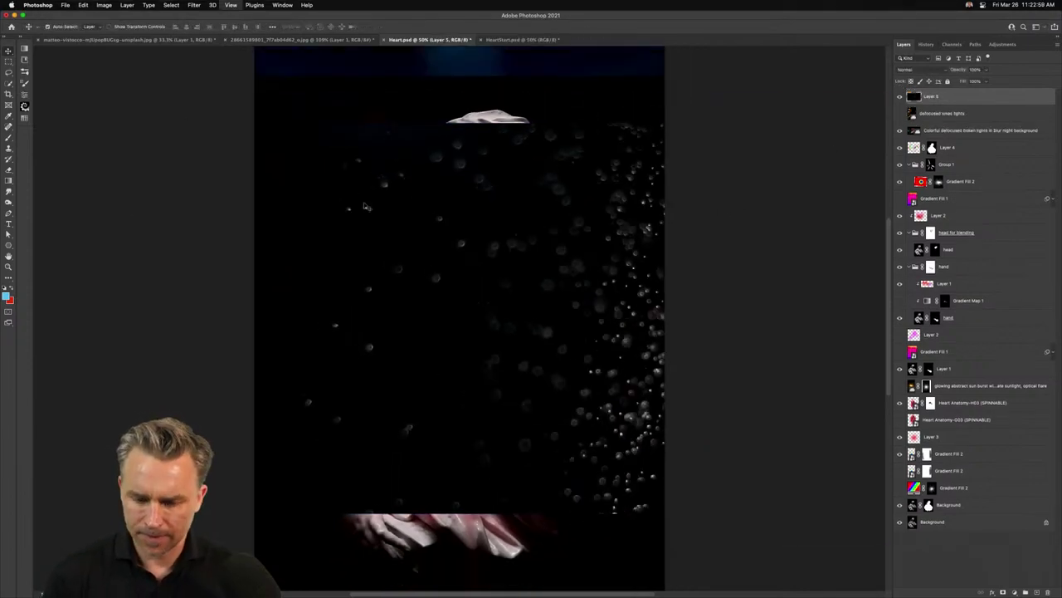
key("super+t")
left_click_drag(303, 171, 638, 118)
left_click_drag(498, 261, 421, 380)
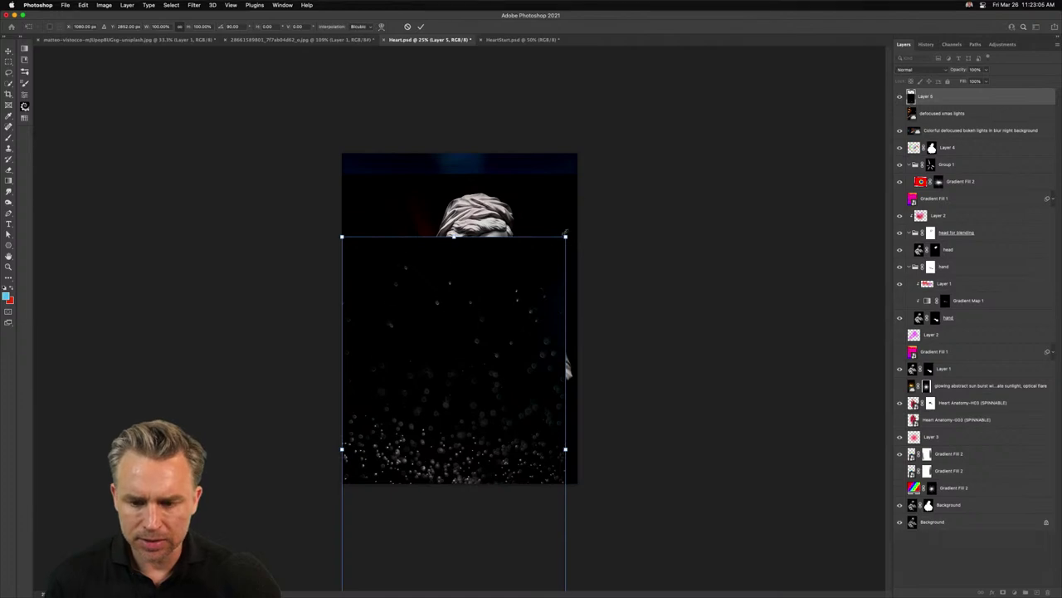
left_click_drag(565, 237, 577, 216)
key("Return")
Set the dust layer's blend mode to Lighten and its opacity to 30%
left_click(917, 69)
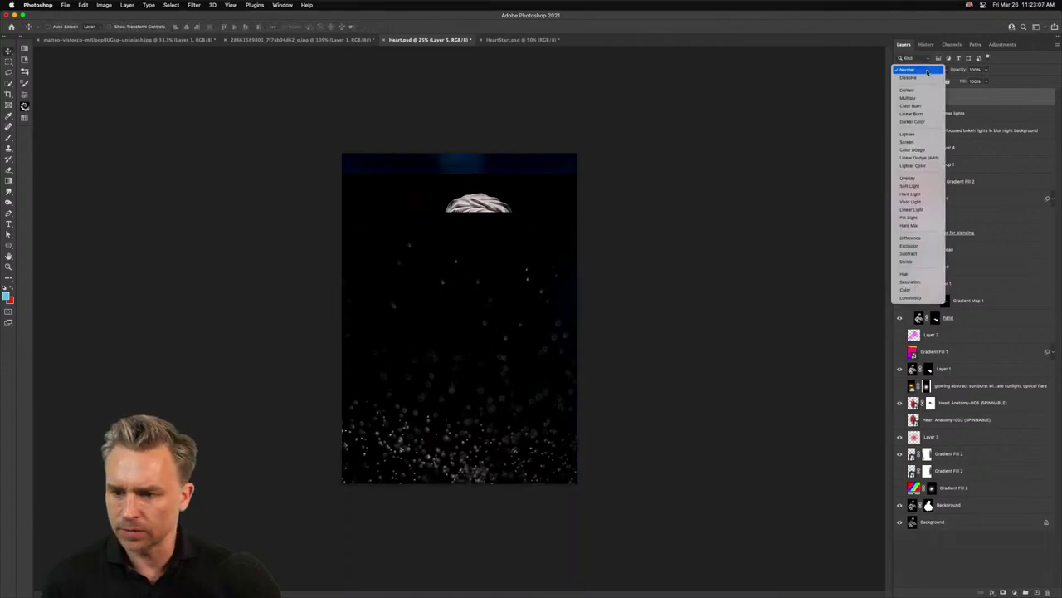
left_click(919, 134)
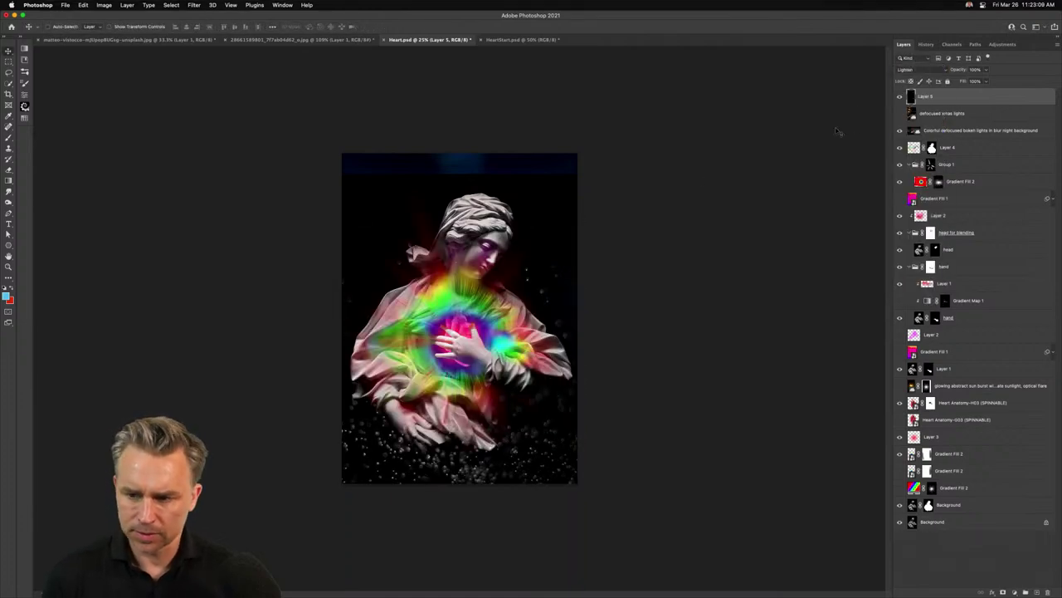
key("super+equal")
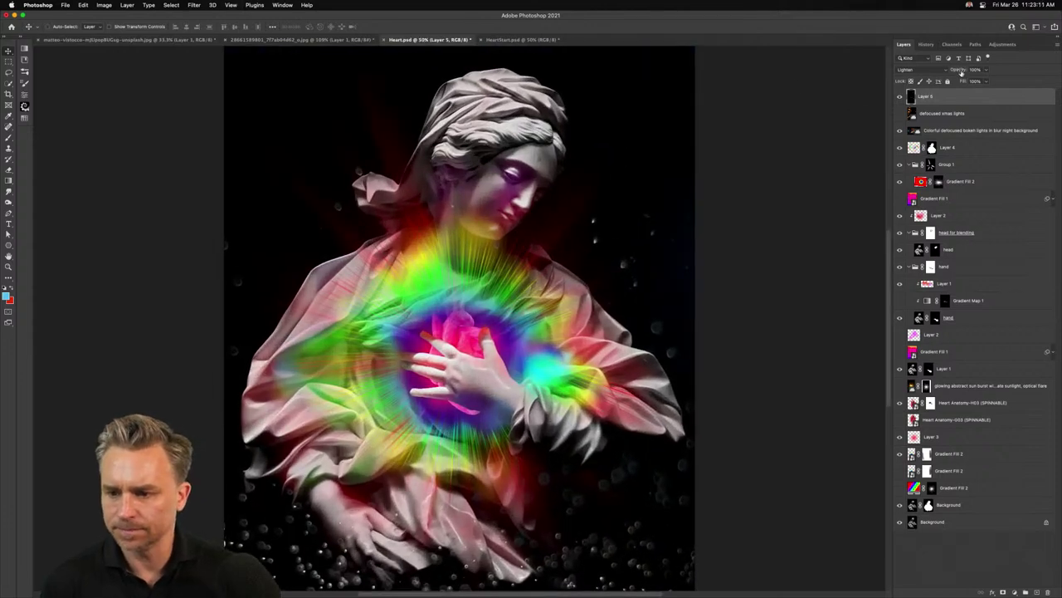
left_click(962, 71)
type("50")
key("Return")
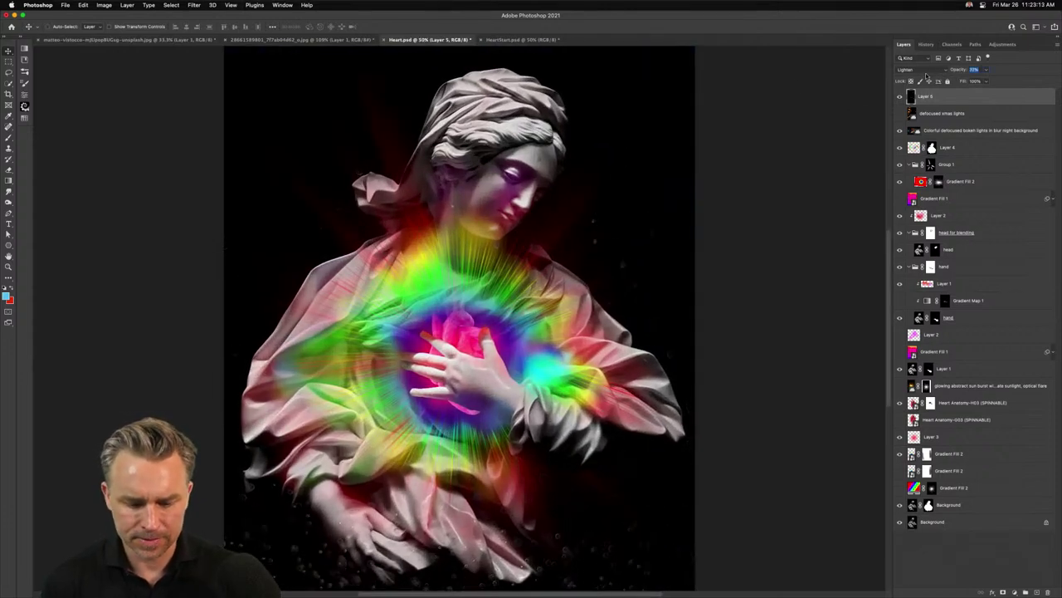
type("30")
key("Return")
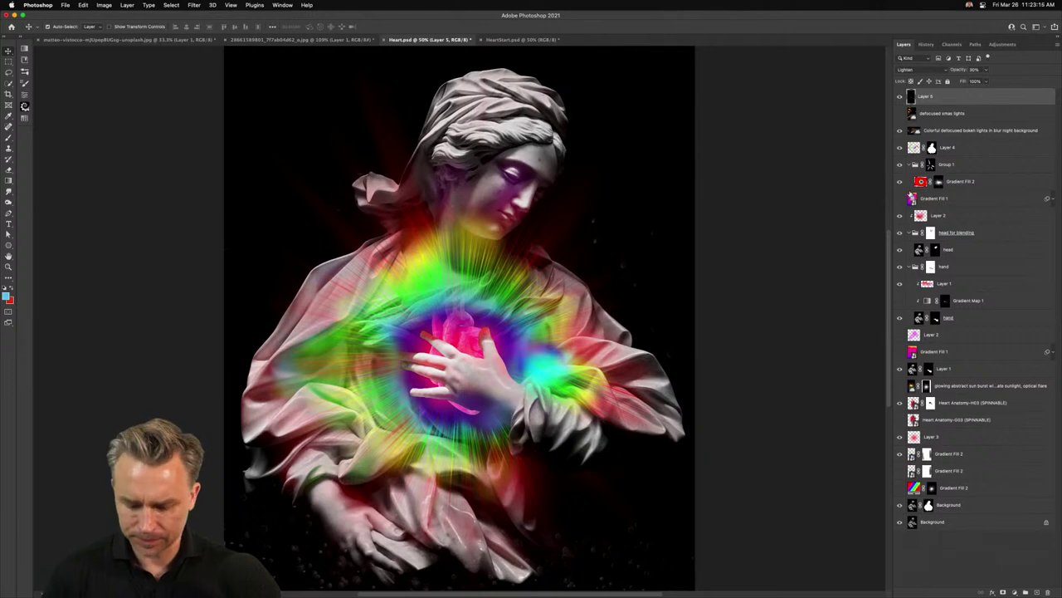
Duplicate the dust layer and move the copy up to cover the area around the statue's head
key("super+j")
left_click_drag(323, 523, 329, 138)
scroll(329, 139, "down", 2)
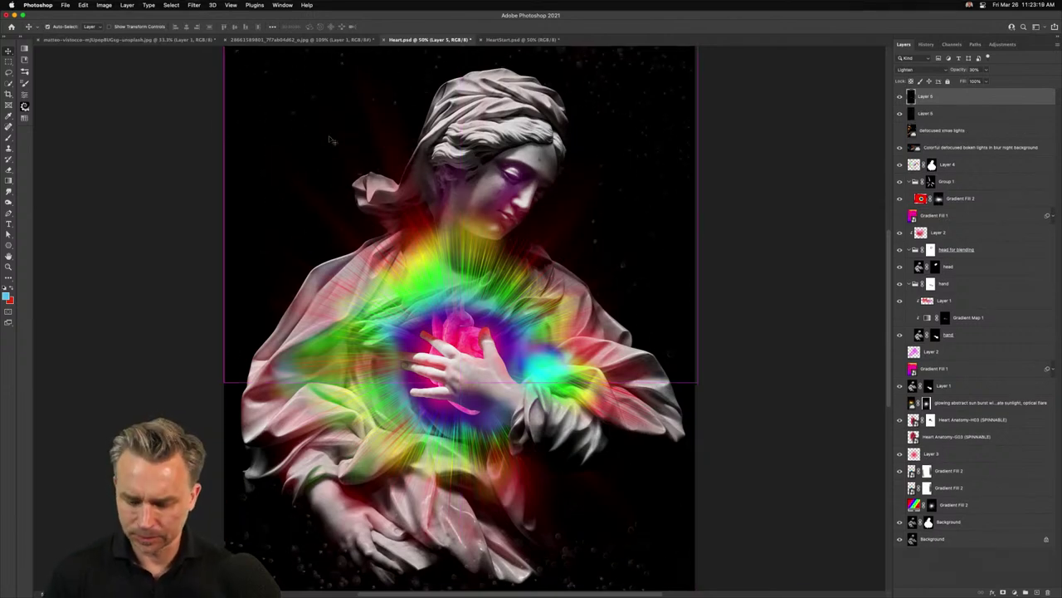
scroll(329, 136, "down", 1)
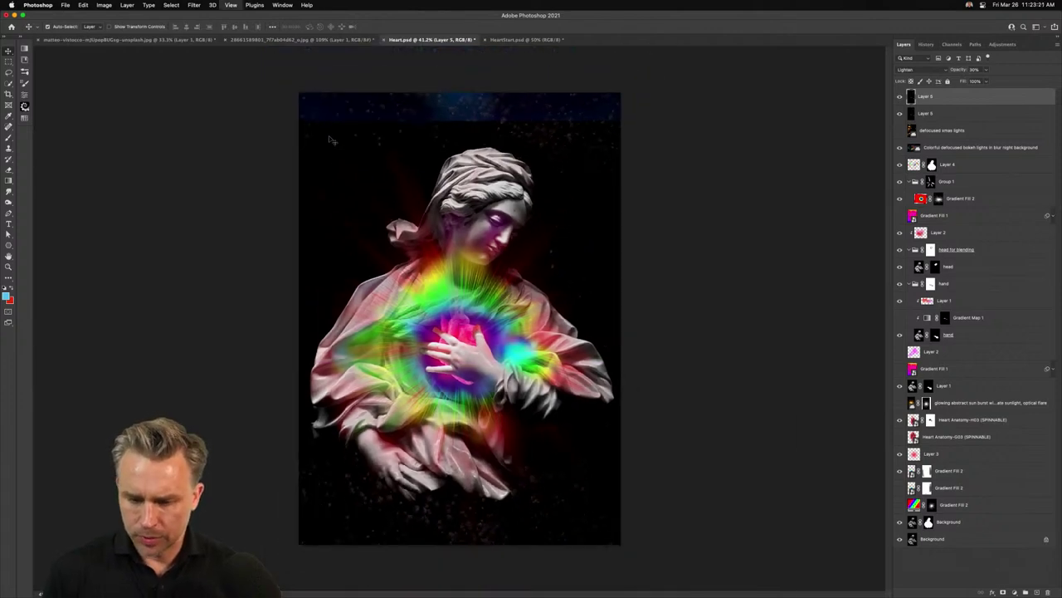
Hide the "Colorful defocused bokeh lights in blur night background" layer and delete it
left_click(899, 147)
left_click_drag(946, 152, 1048, 591)
key("super+equal")
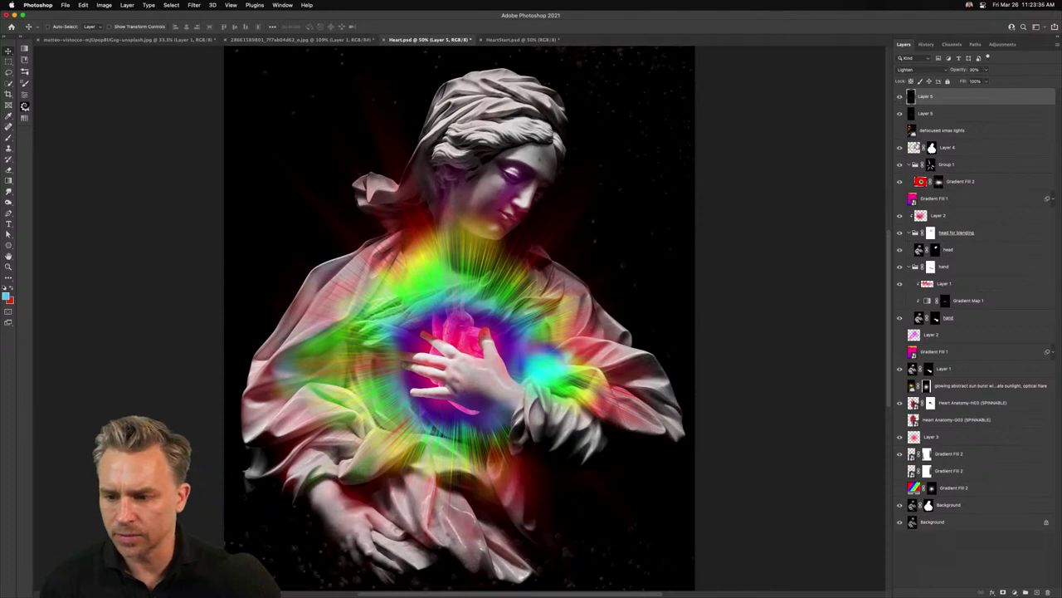
On Layer 4, paint yellow and red light accents over the statue's lips, hair and neck
left_click(908, 147)
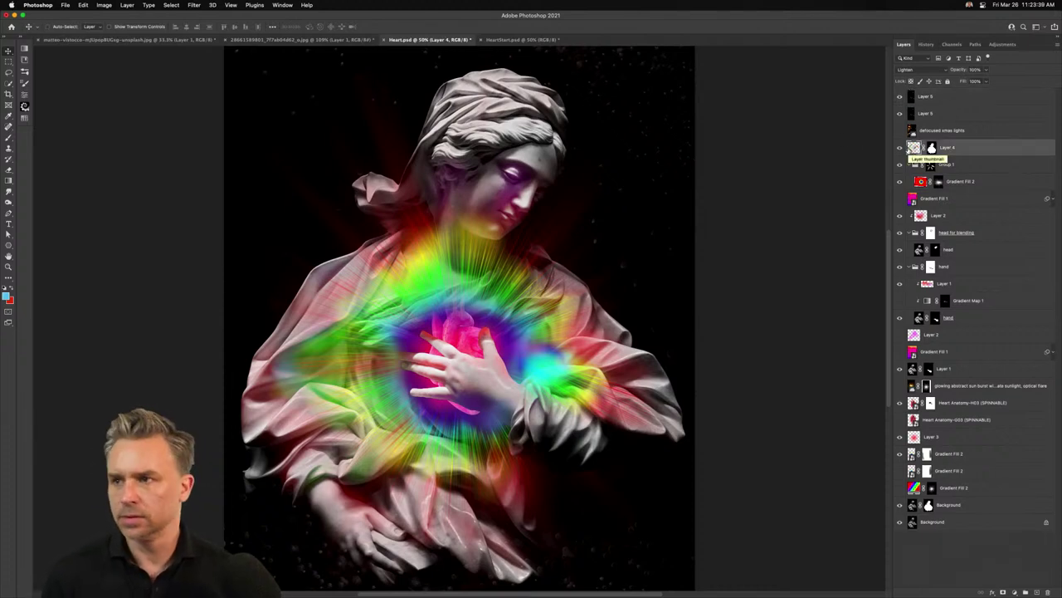
key("super+1")
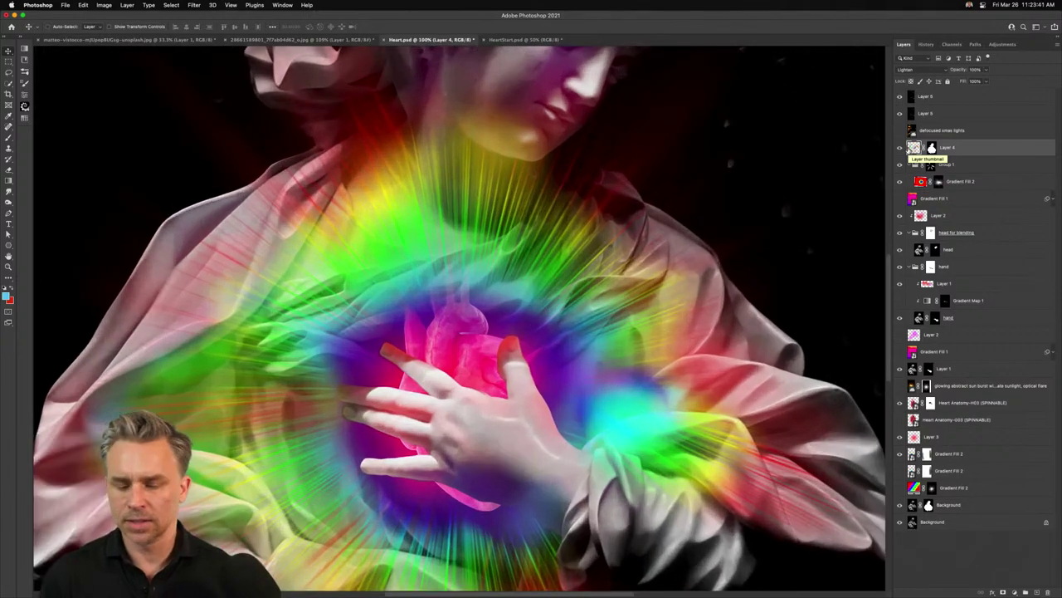
scroll(395, 455, "up", 5)
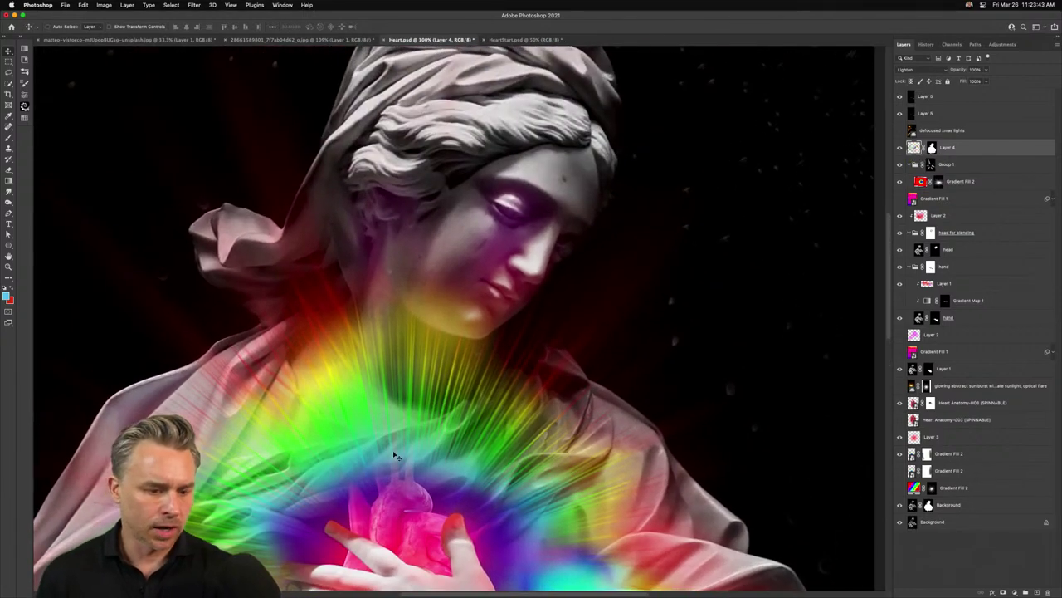
left_click(7, 296)
left_click_drag(514, 170, 553, 247)
key("Return")
key("v")
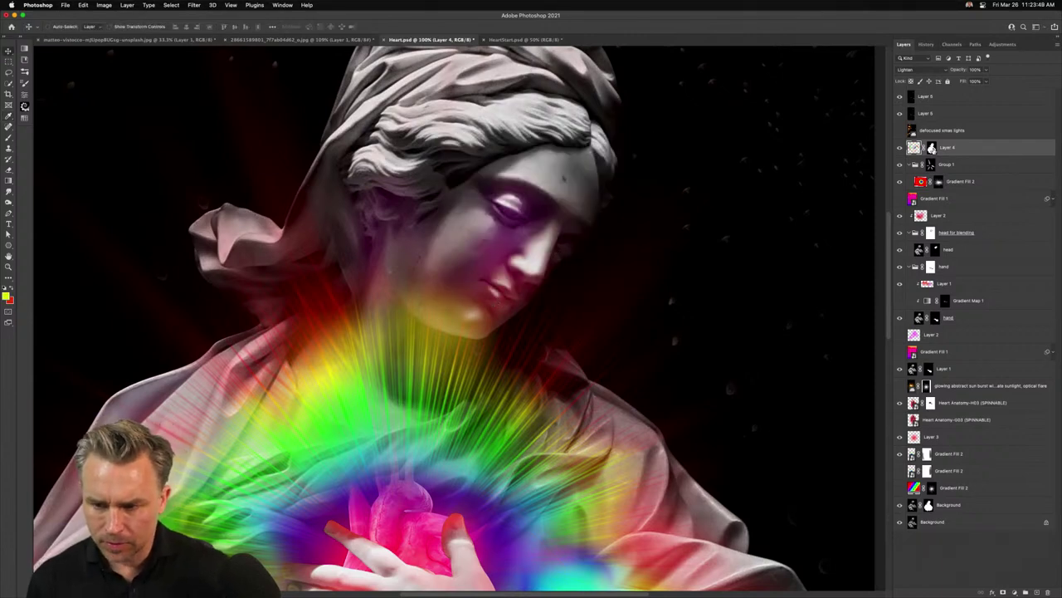
key("b")
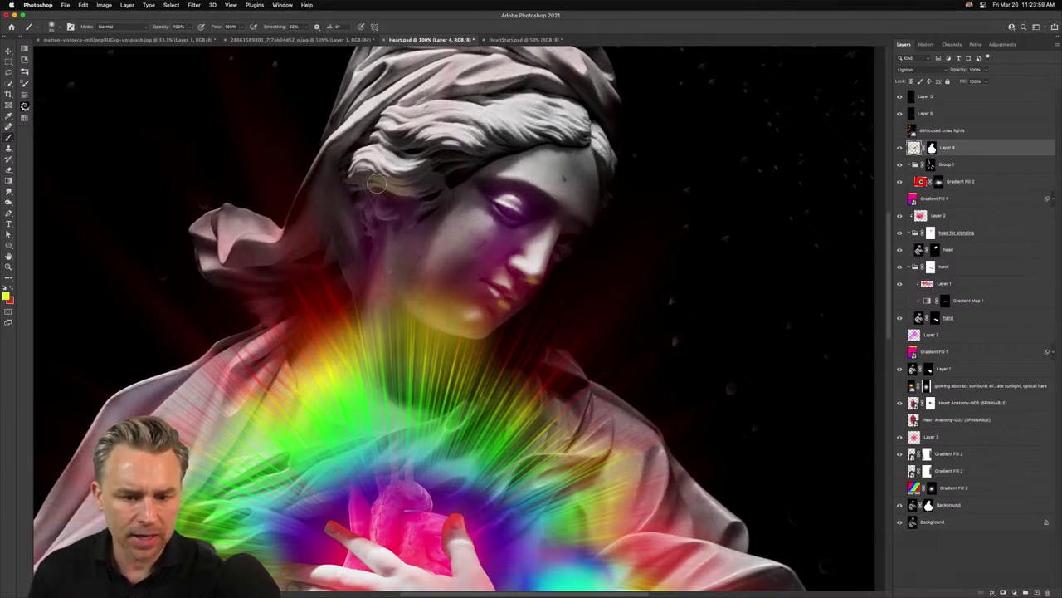
left_click(13, 285)
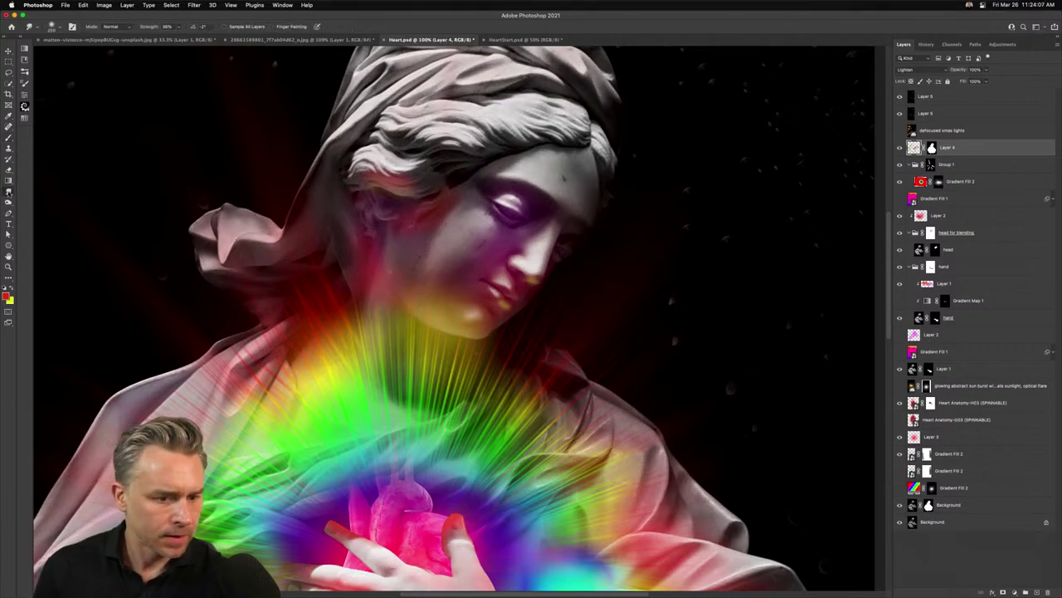
Soften the painted light on the face and neck with the Smudge tool, using a smaller brush at 30% strength
right_click(8, 191)
left_click(41, 206)
key("bracketleft")
key("bracketleft")
key("bracketleft")
key("bracketleft")
key("bracketleft")
key("bracketleft")
key("bracketleft")
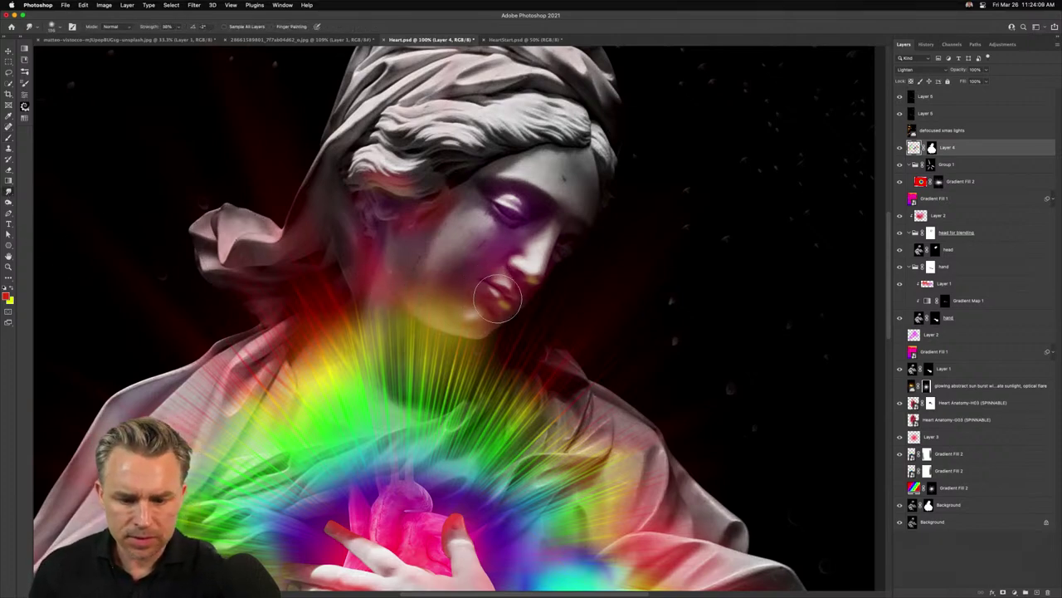
key("3")
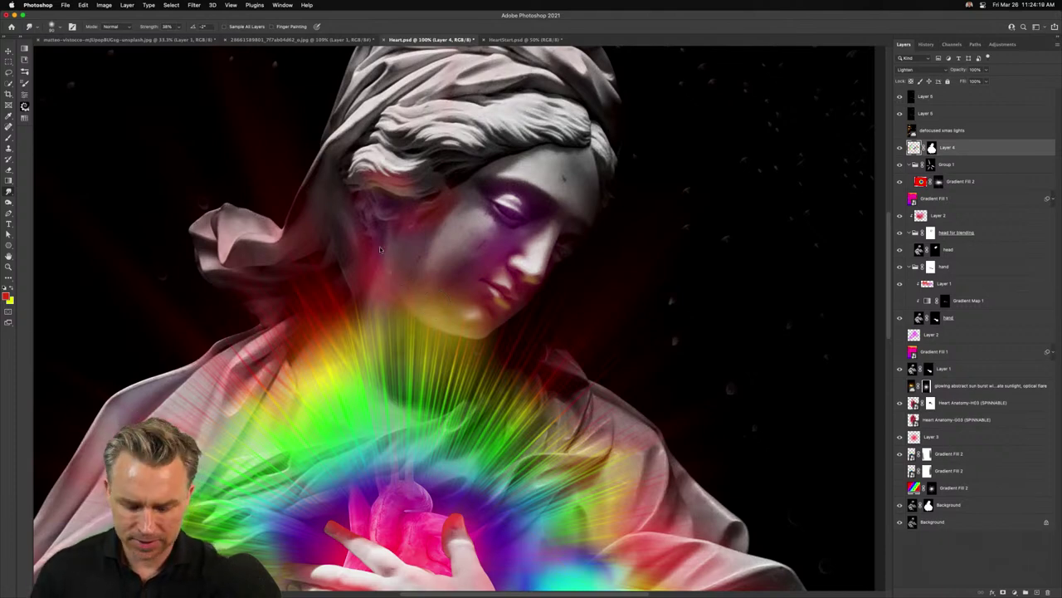
Paint yellow light over the neck and chest folds on Layer 4 with an enlarged brush
key("b")
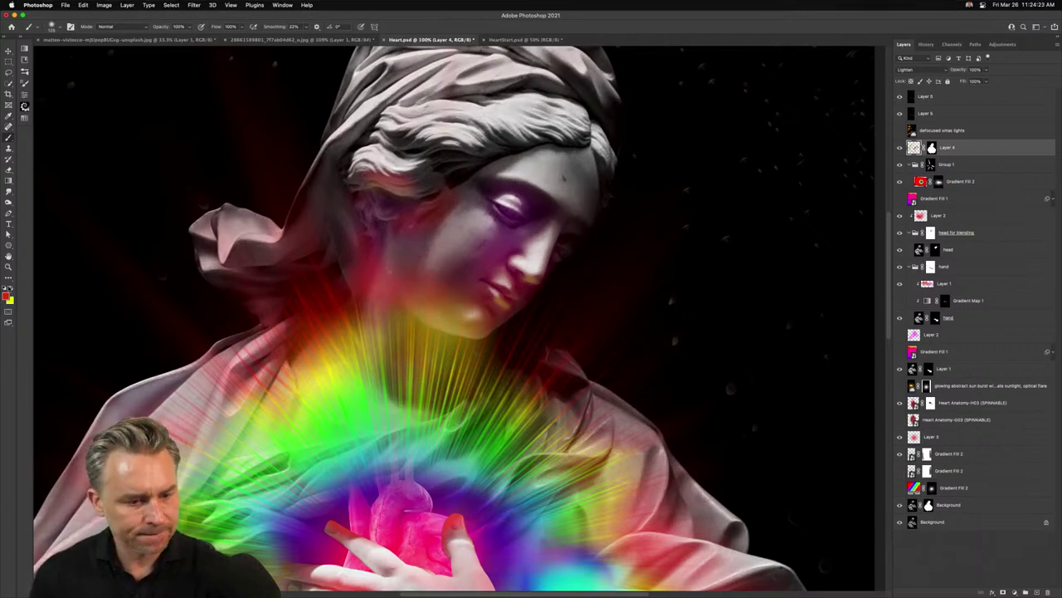
key("x")
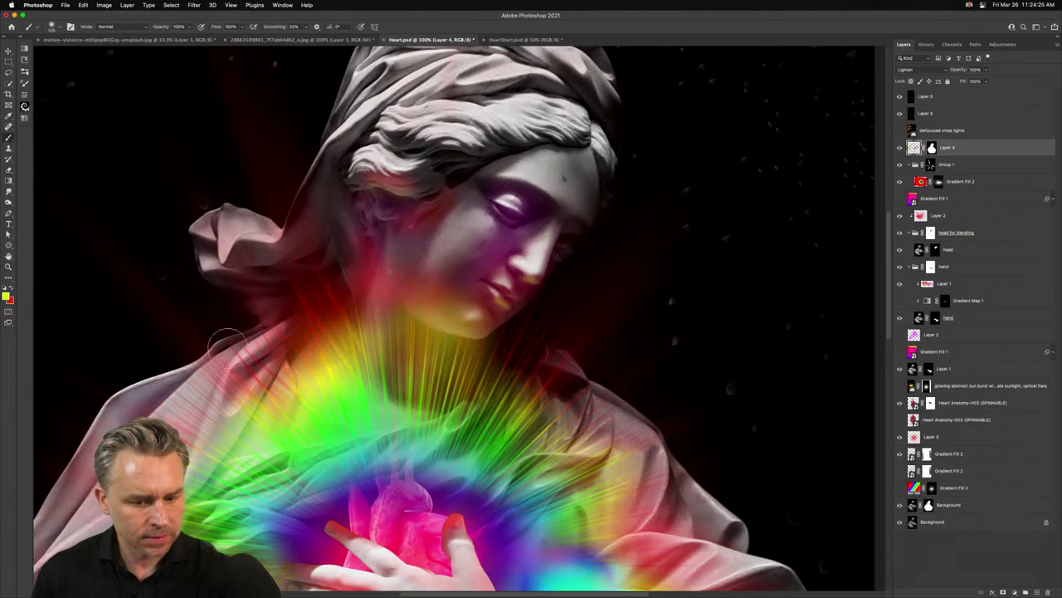
key("]")
key("]")
key("]")
key("]")
left_click_drag(465, 440, 503, 362)
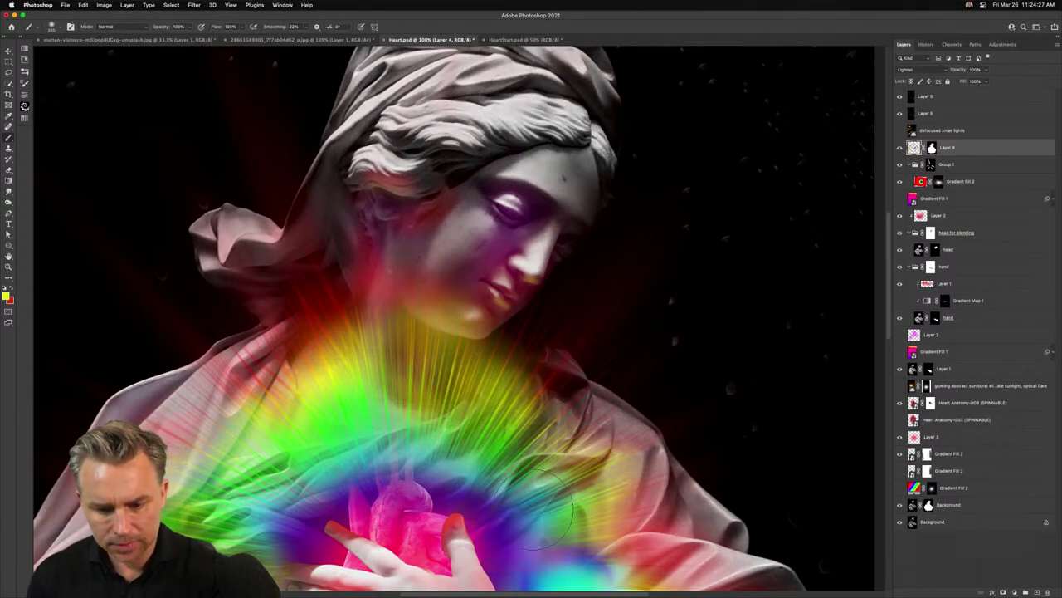
left_click_drag(508, 465, 532, 485)
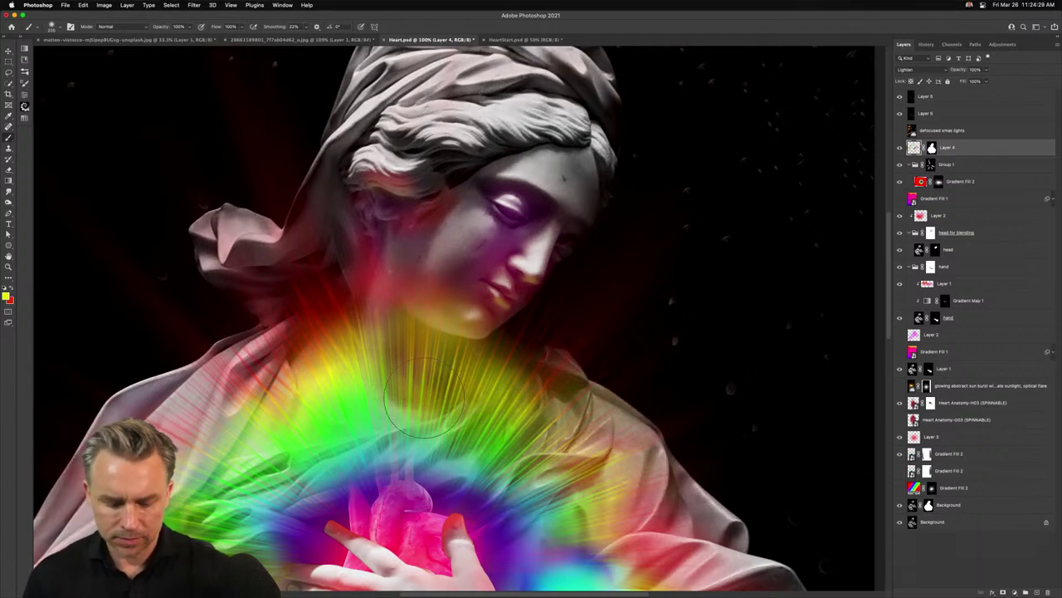
key("super+minus")
key("super+minus")
key("super+minus")
key("super+plus")
key("super+plus")
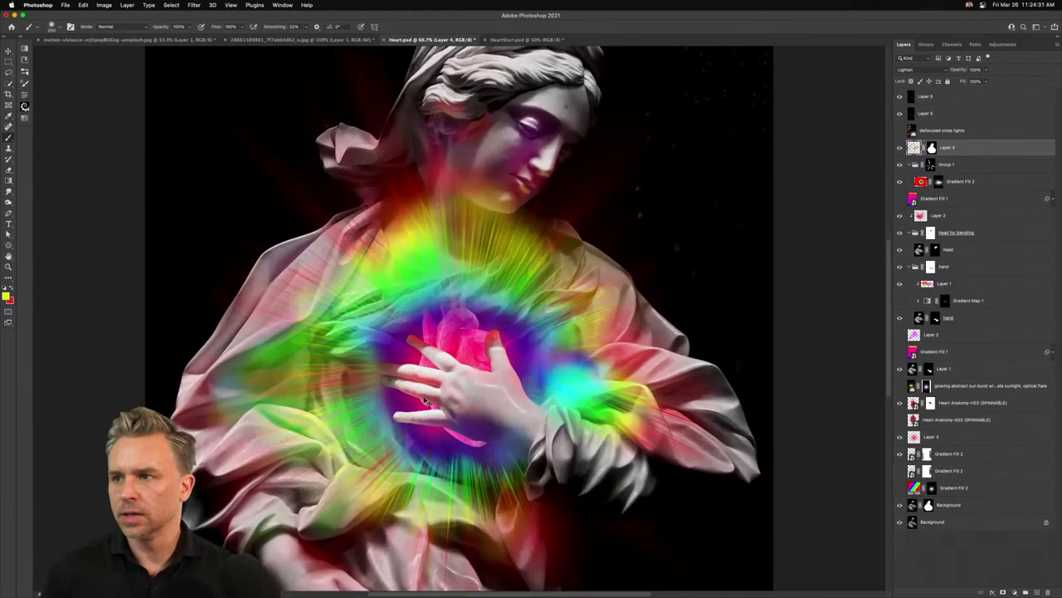
Select the topmost dust-particle layer and compare the image with that layer hidden and shown
key("super+minus")
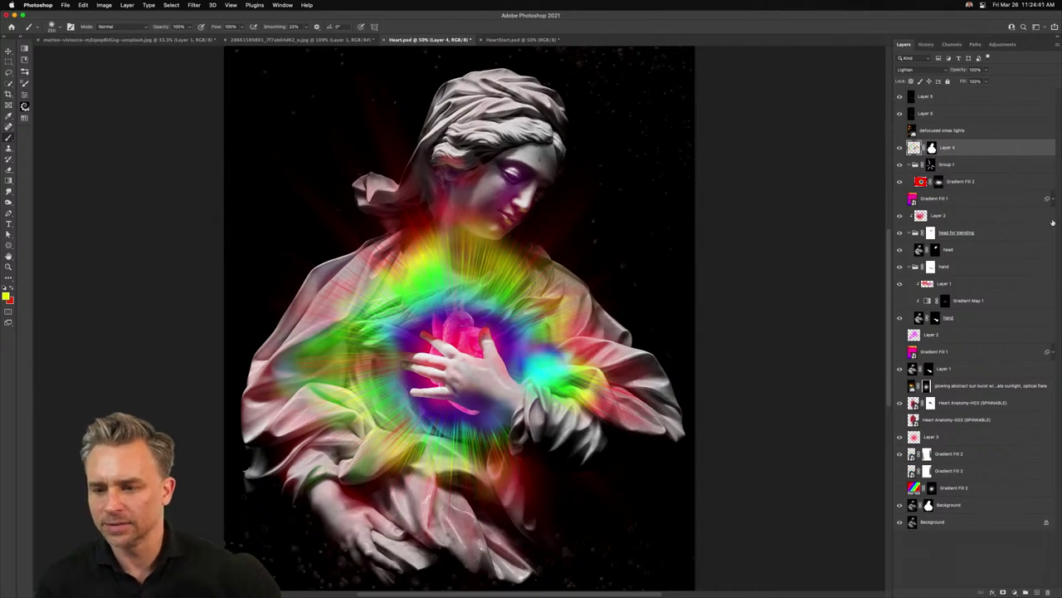
left_click(966, 97)
left_click(900, 97)
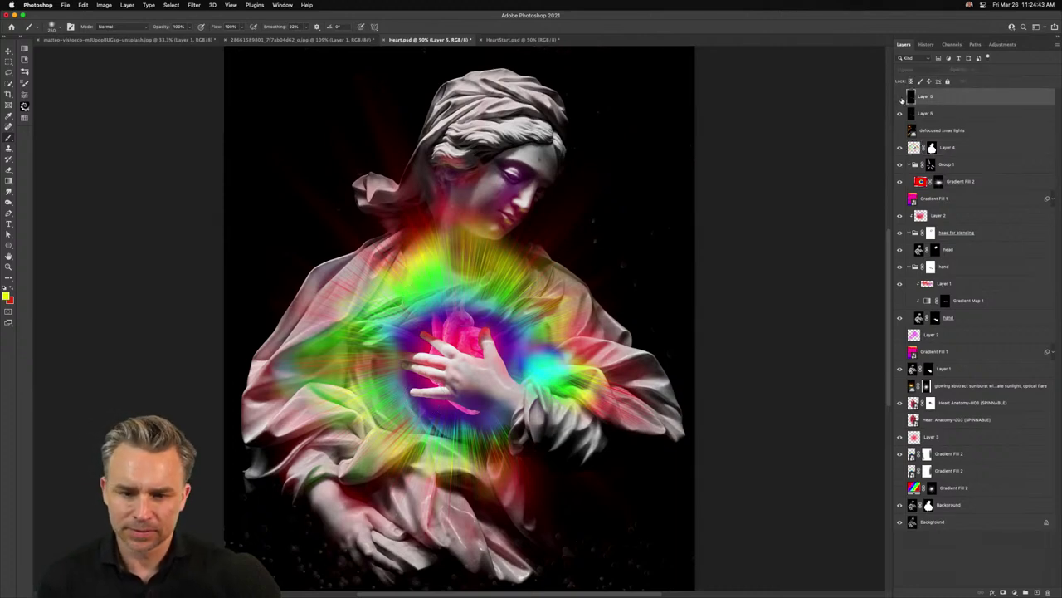
left_click(900, 98)
left_click_drag(569, 146, 573, 224)
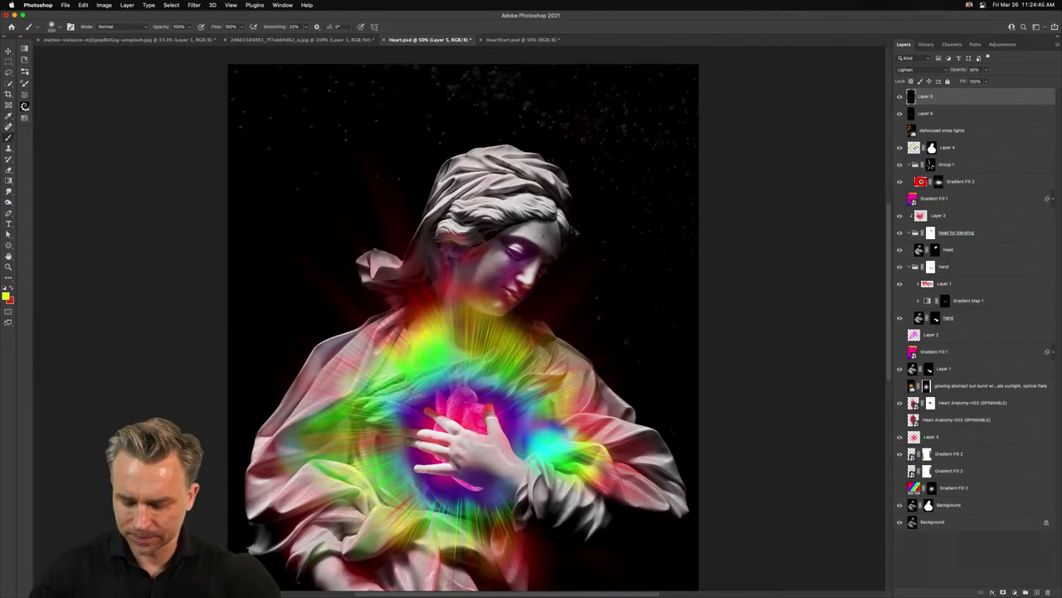
Colorize the topmost dust-particle layer with Hue/Saturation, using hue 320, saturation 57 and lightness -7
key("super+u")
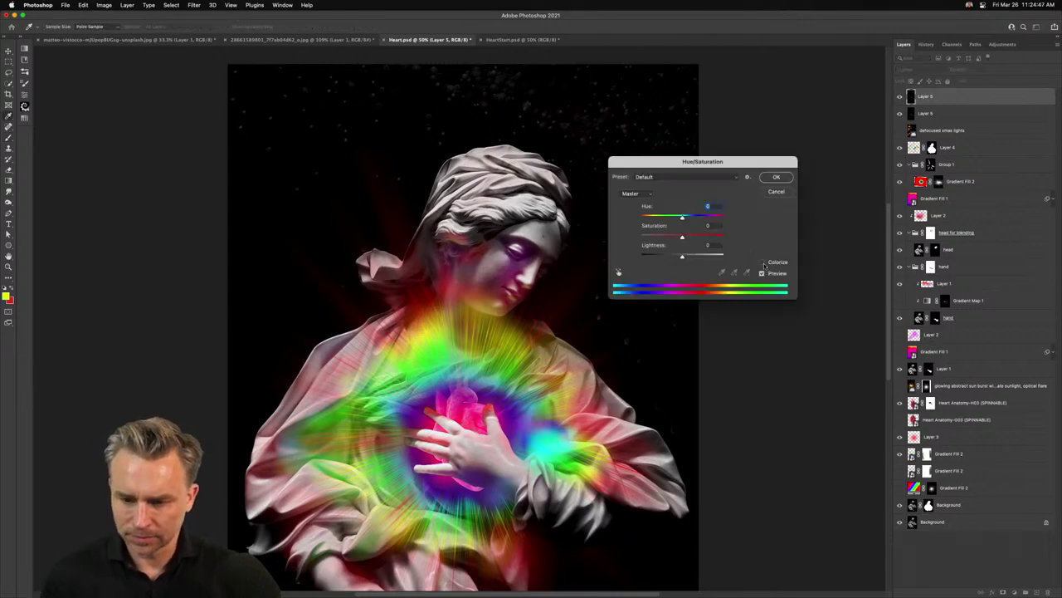
left_click(762, 262)
left_click_drag(661, 237, 690, 258)
left_click_drag(663, 219, 702, 218)
left_click_drag(689, 256, 679, 258)
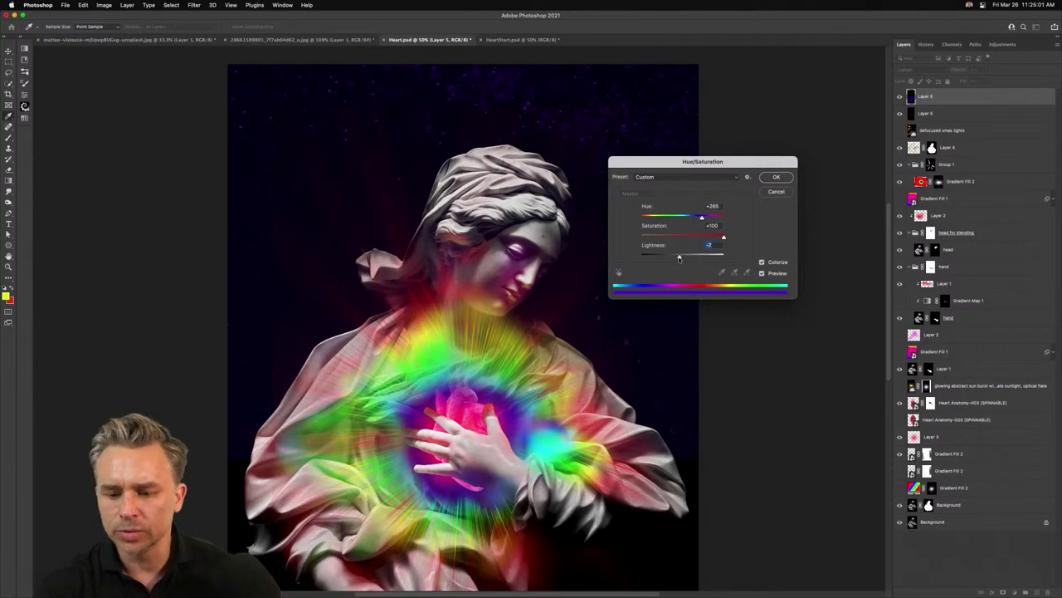
left_click(696, 217)
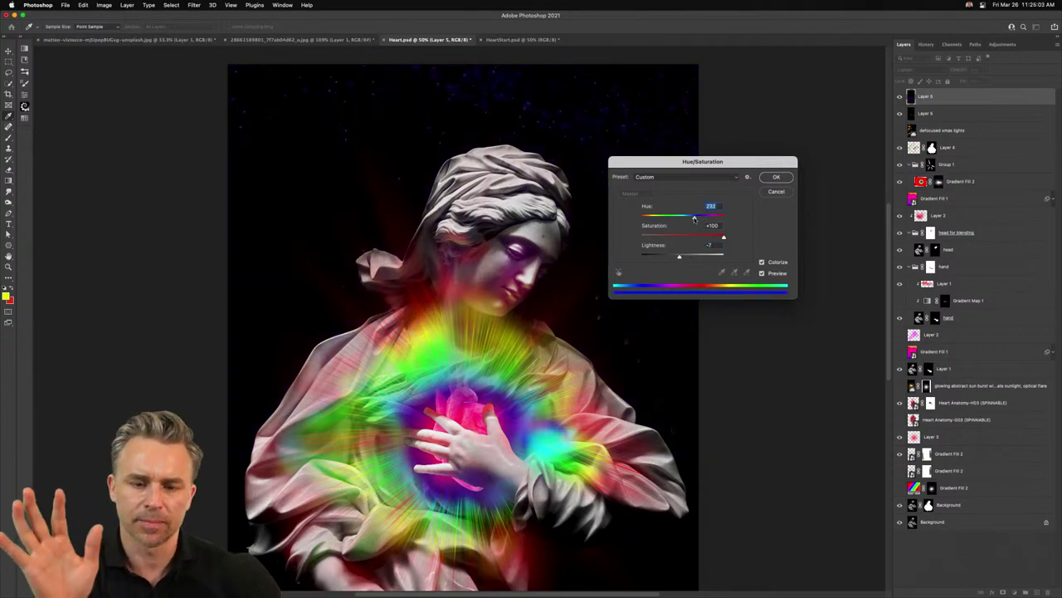
left_click_drag(698, 219, 713, 217)
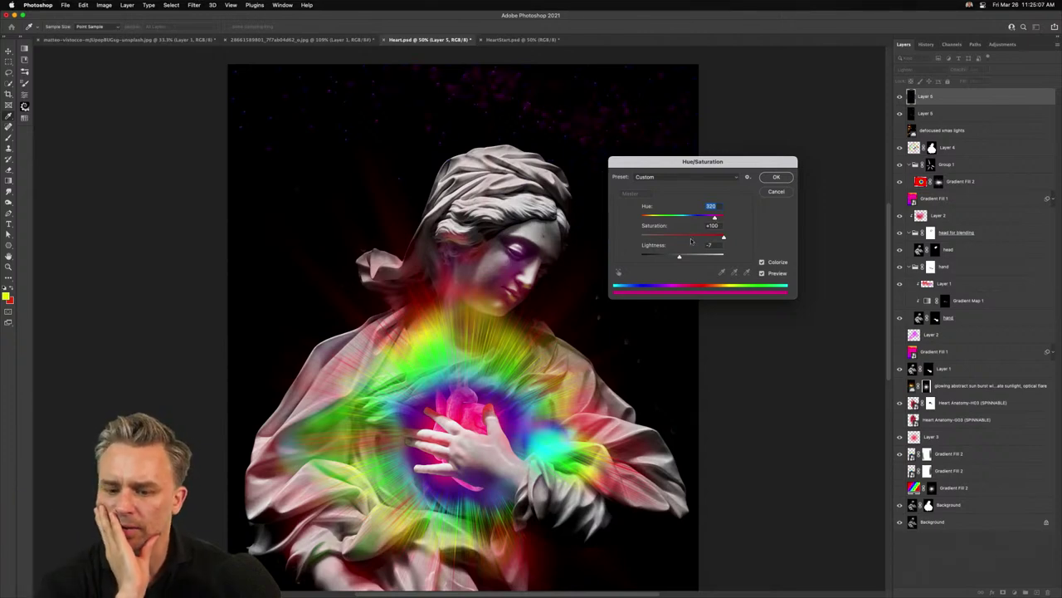
left_click(693, 237)
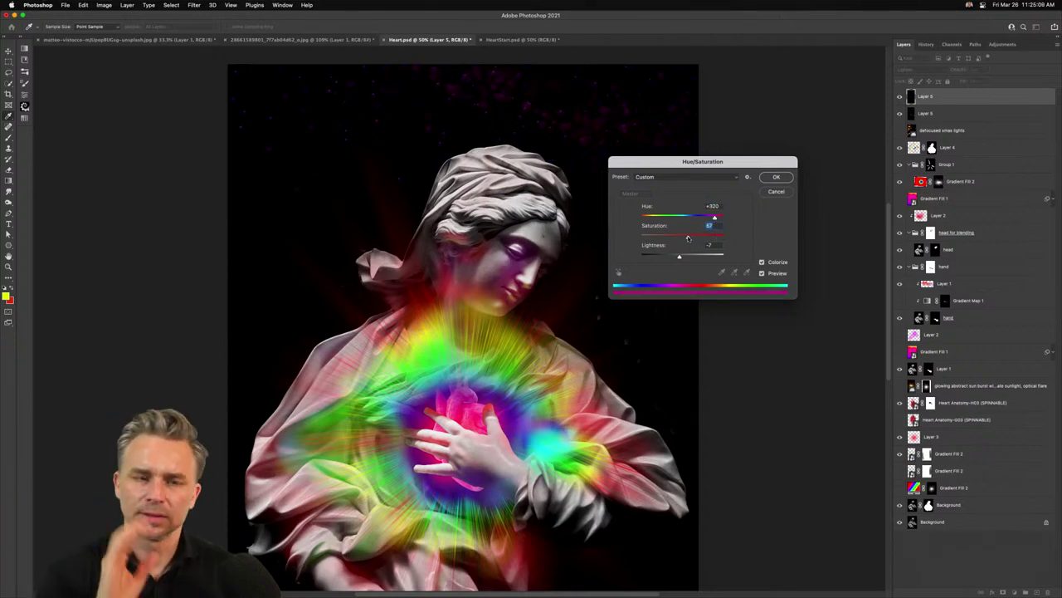
key("Return")
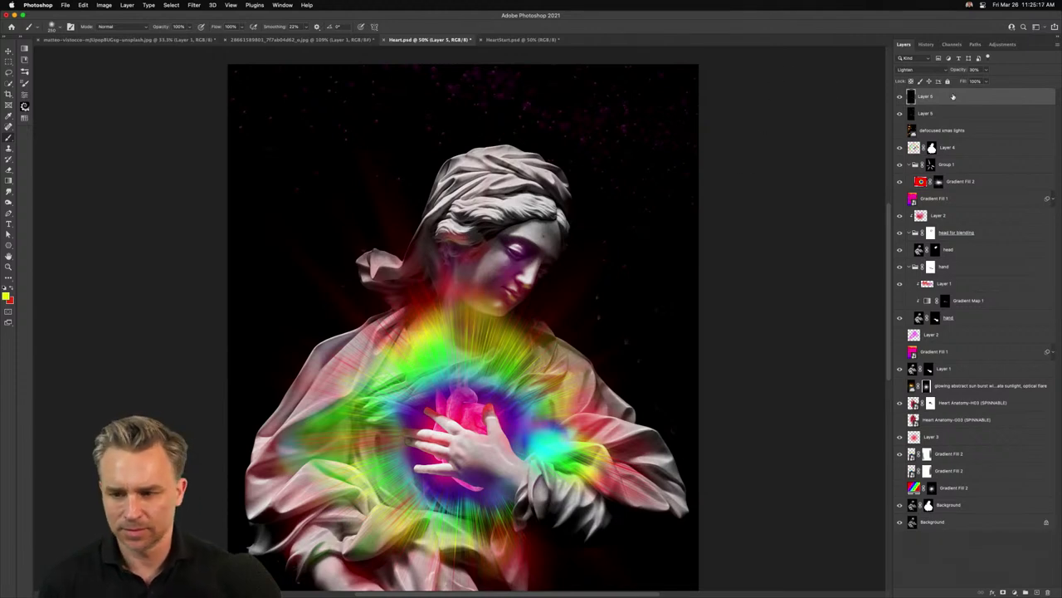
Add a Color Lookup adjustment layer at the top of the layer stack with the 2Strip.look 3DLUT
left_click(1014, 592)
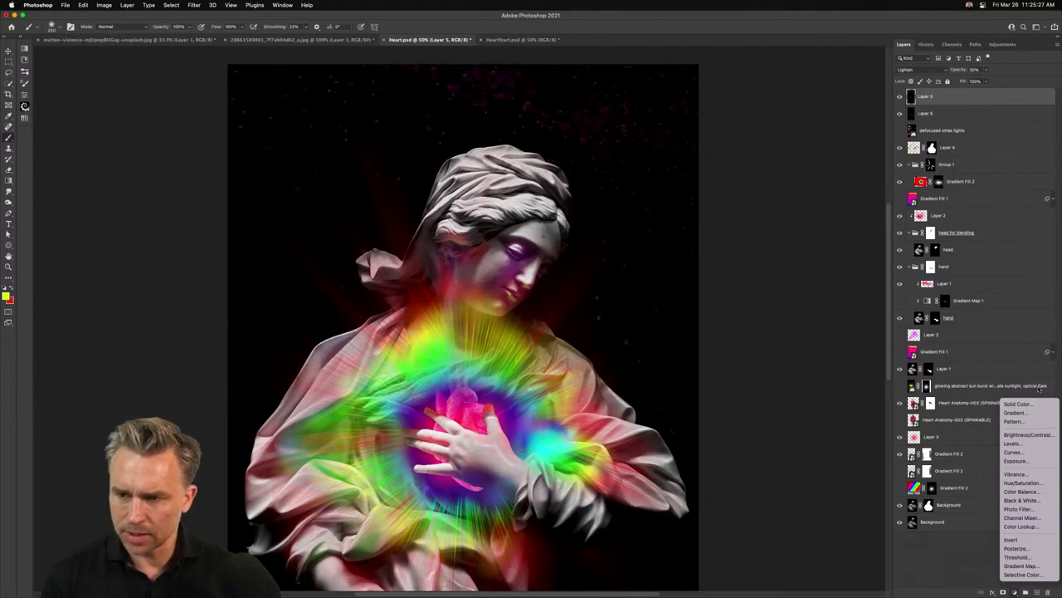
left_click(1020, 527)
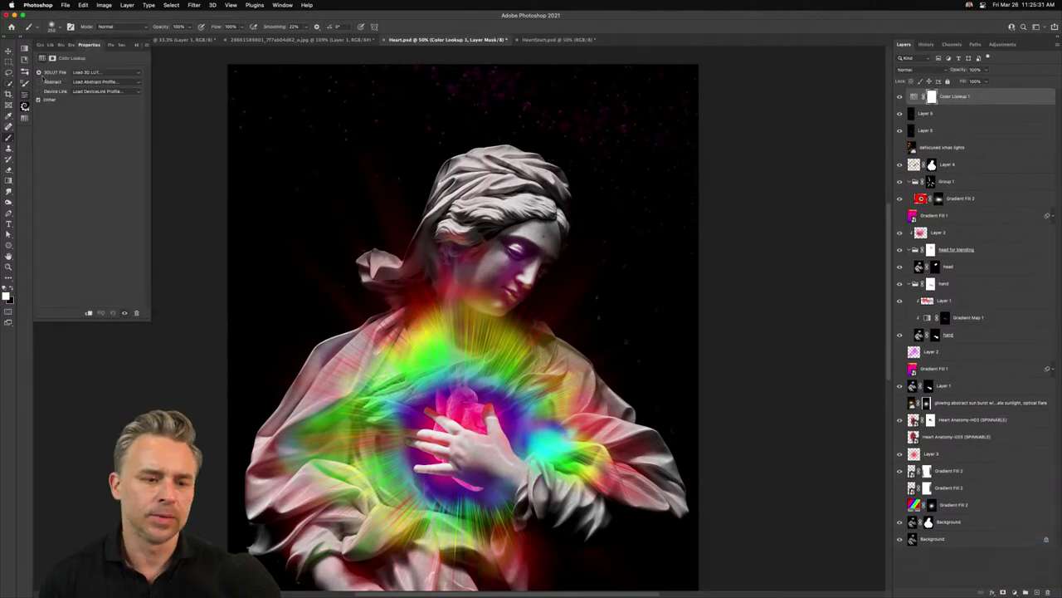
left_click(78, 72)
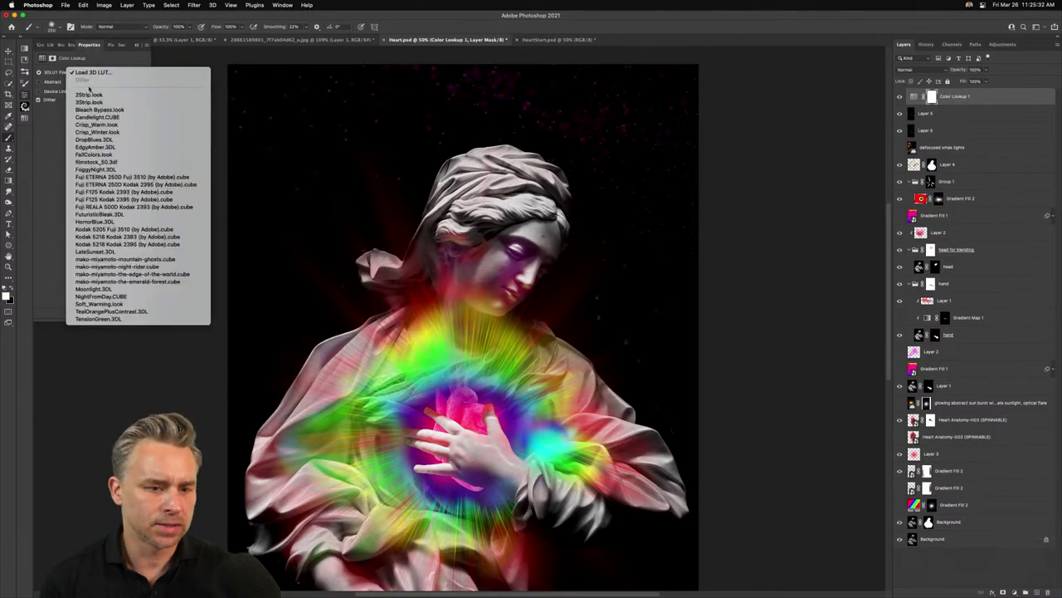
left_click(103, 94)
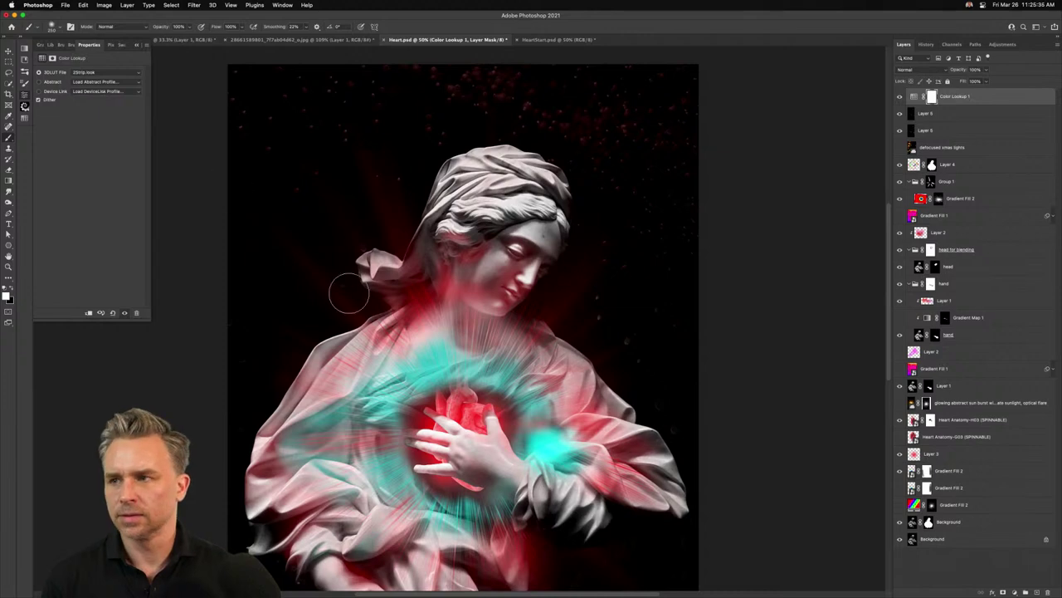
Try the Fuji ETERNA 250D Fuji 3510 and FuturisticBleak.3DL 3DLUTs on the Color Lookup layer
scroll(376, 284, "down", 3)
left_click(104, 72)
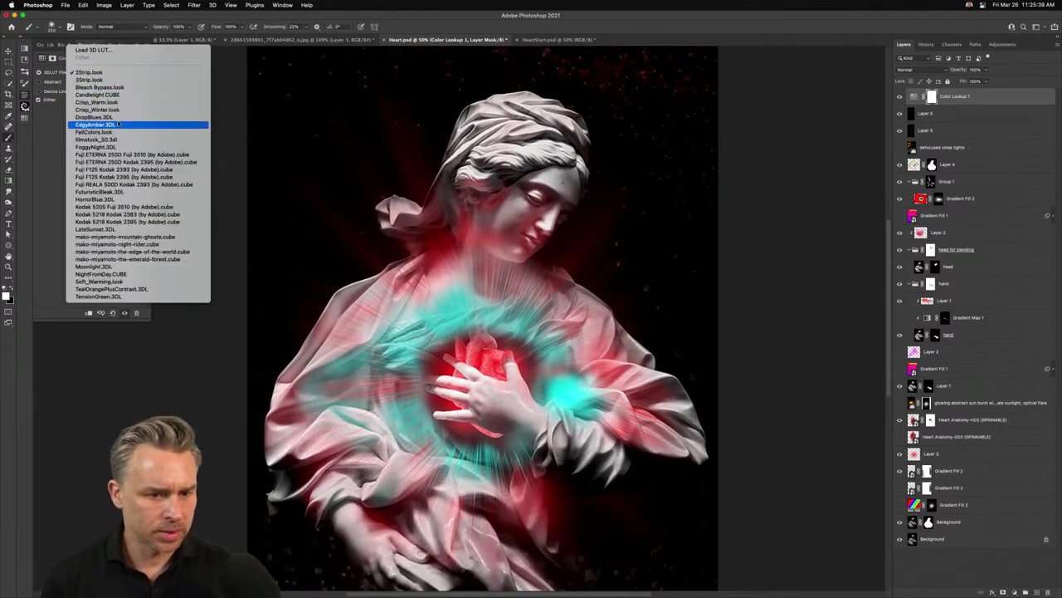
left_click(125, 155)
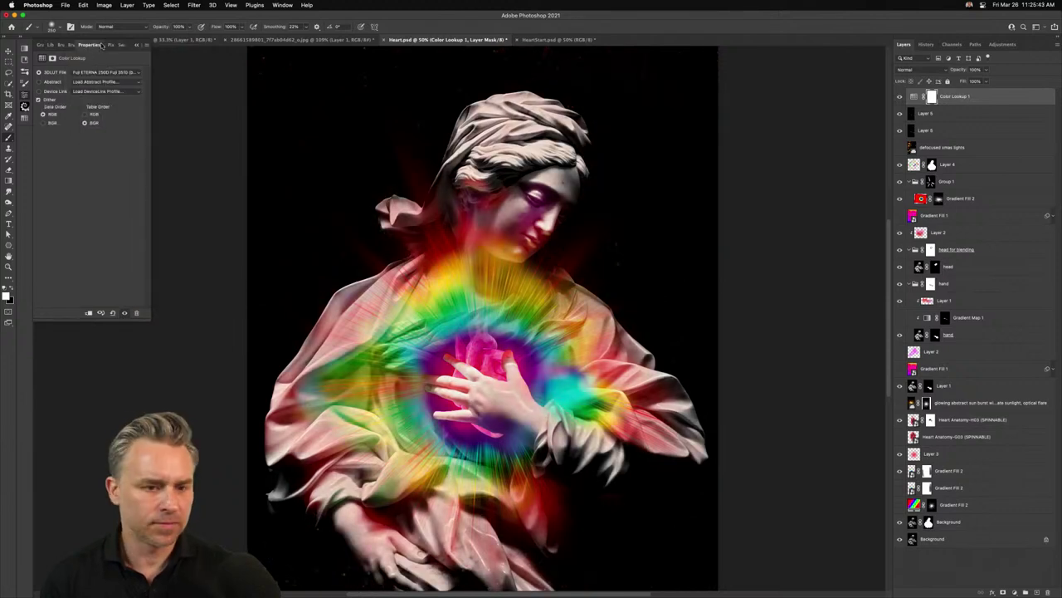
left_click(101, 74)
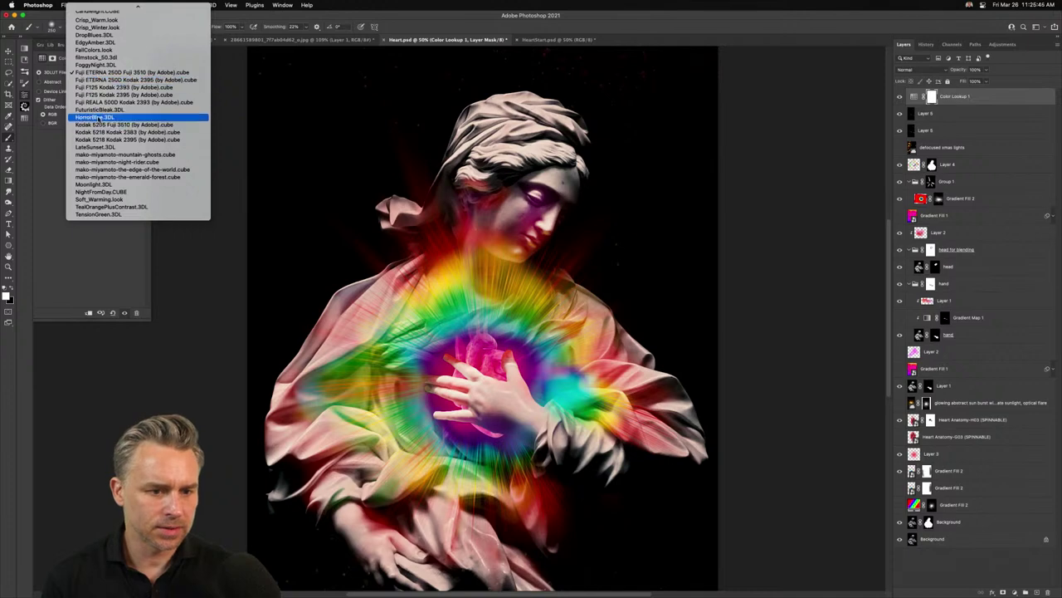
left_click(100, 110)
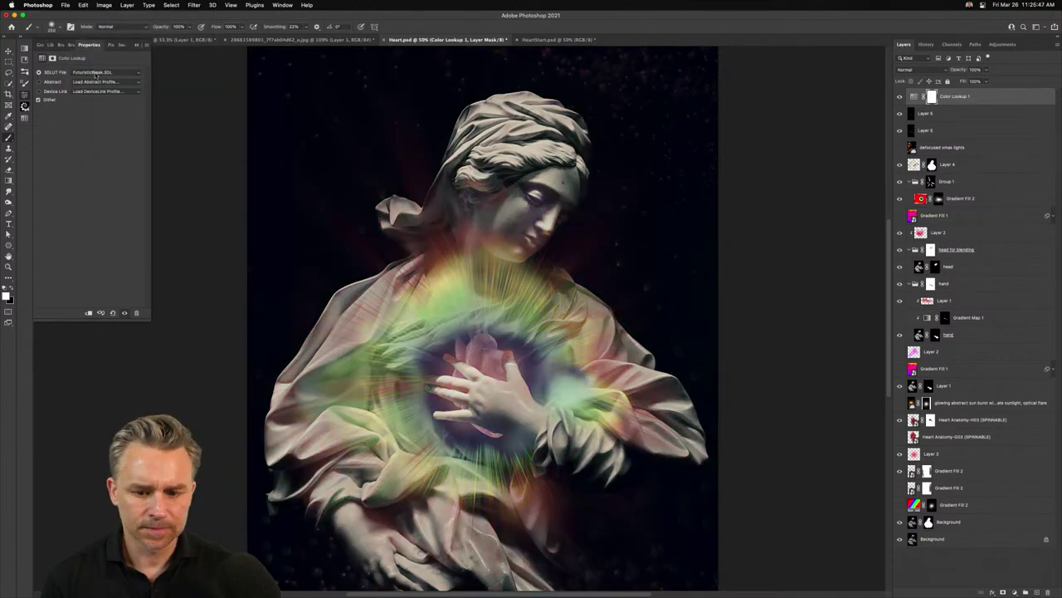
Set the Color Lookup layer's 3DLUT to Fuji ETERNA 250D Kodak 2395 and compare the image with the grade off and on
key("super+equal")
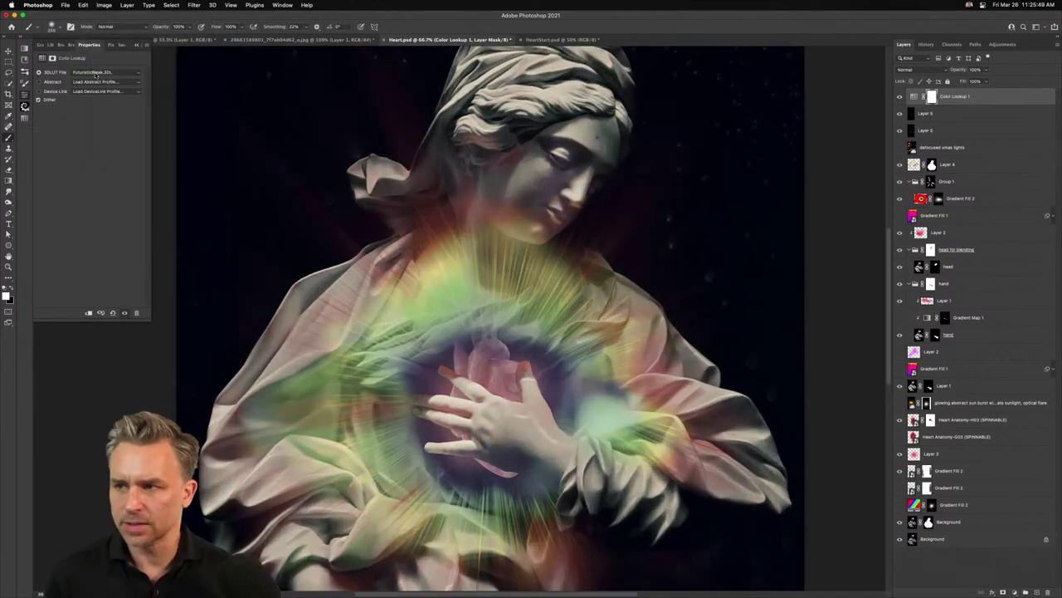
left_click(97, 74)
left_click(97, 43)
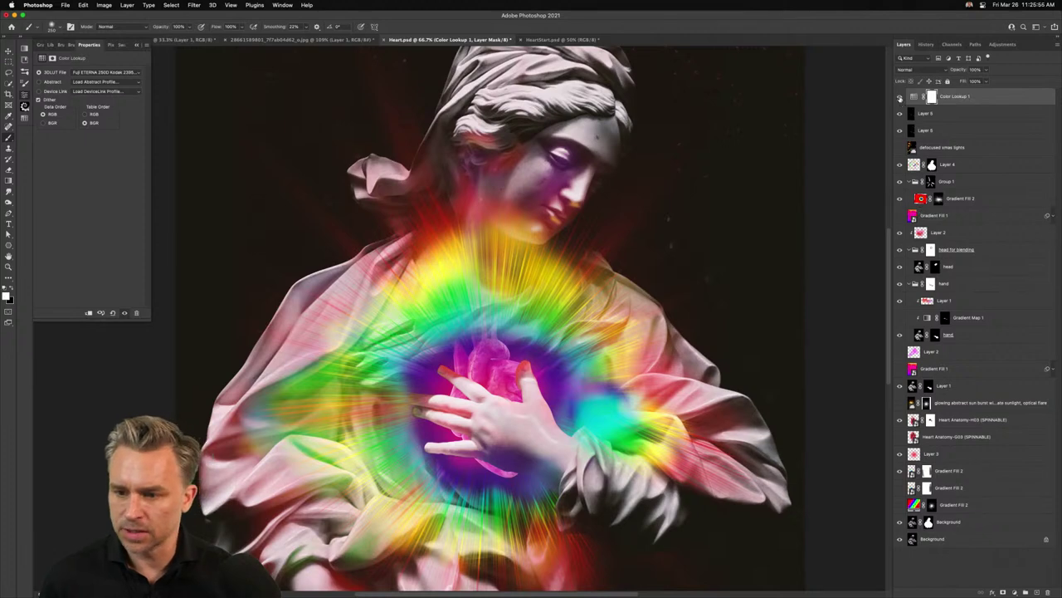
left_click(900, 96)
left_click(900, 96)
left_click(899, 96)
left_click(900, 97)
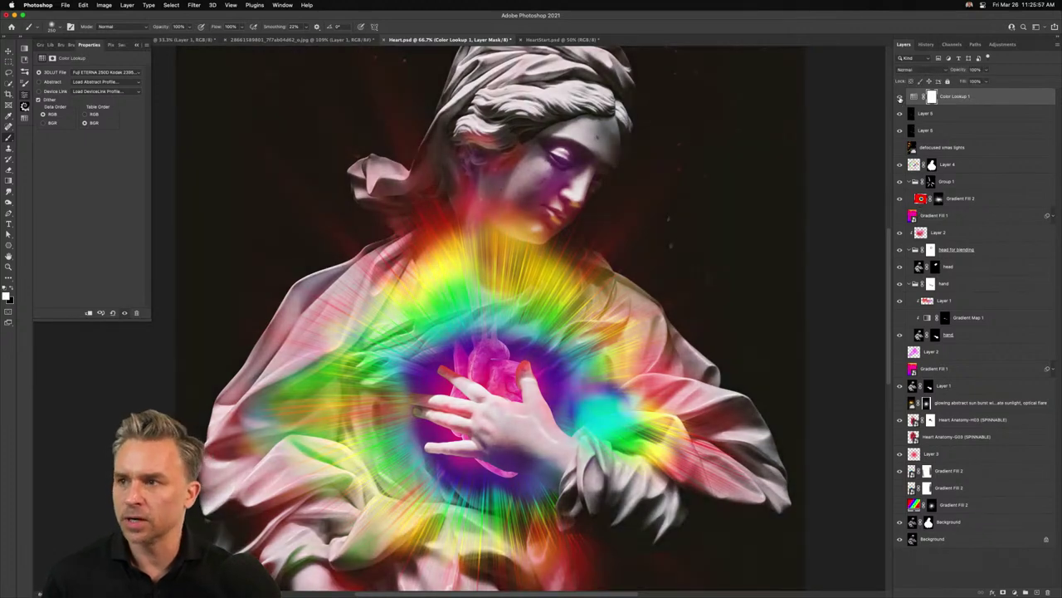